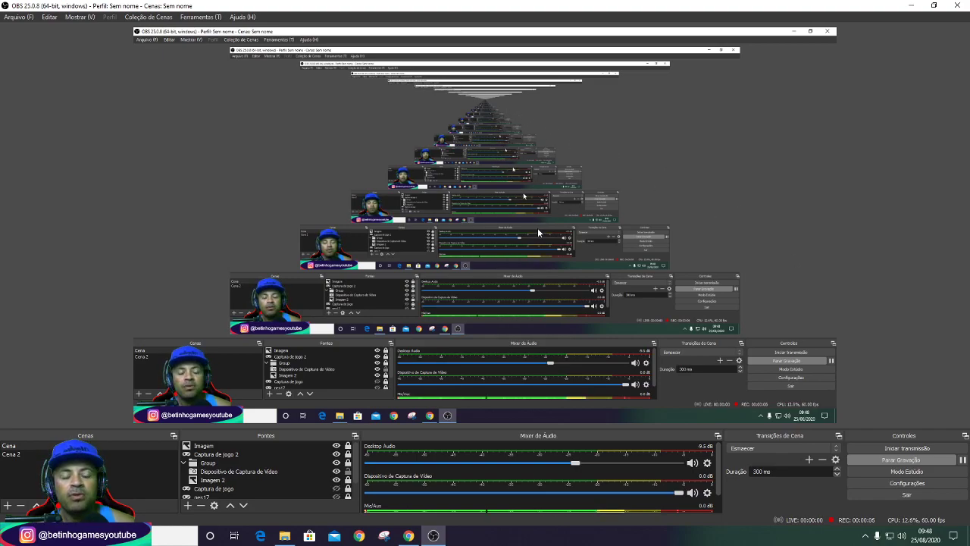
Hide OBS and open the cardnicolas image in 3-FERROVIARIO-NICOLAS to reach the app chooser.
left_click(911, 5)
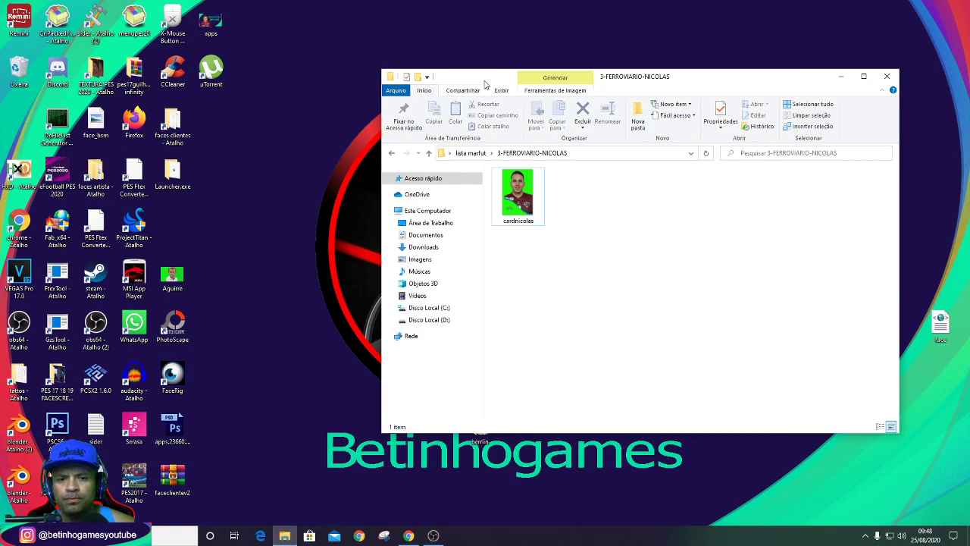
left_click_drag(485, 83, 542, 81)
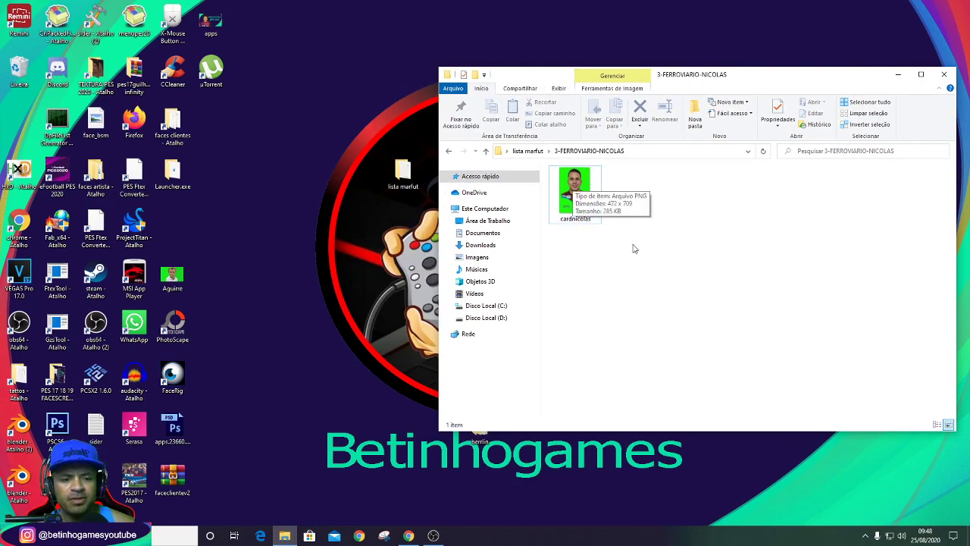
left_click(575, 198)
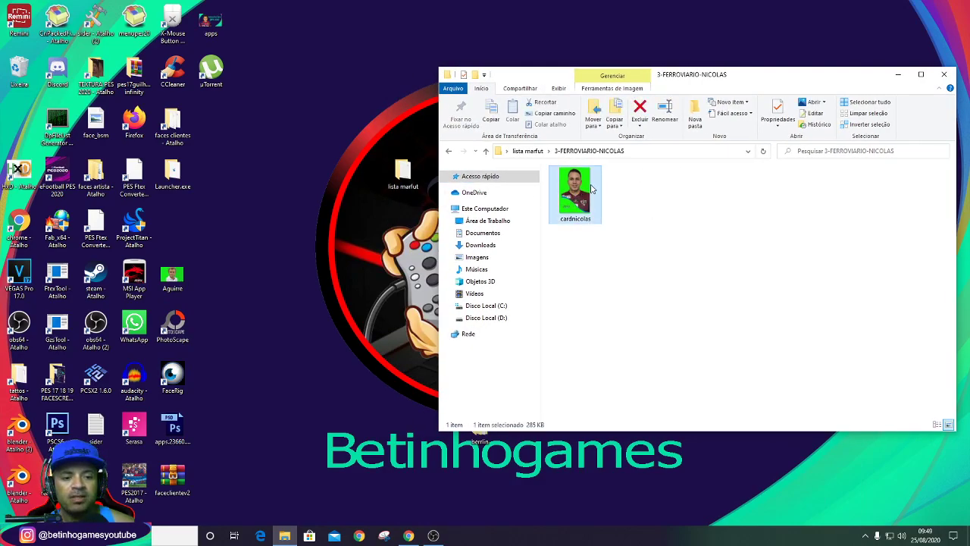
double_click(595, 201)
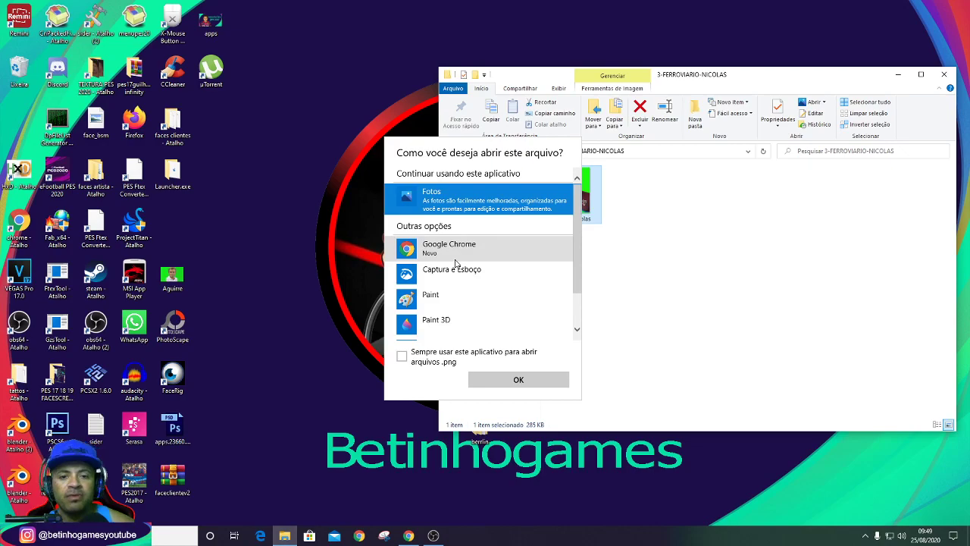
View cardnicolas.png in Photos, then open the PES 17 18 19 FACESCREW folder.
left_click(476, 304)
left_click(519, 379)
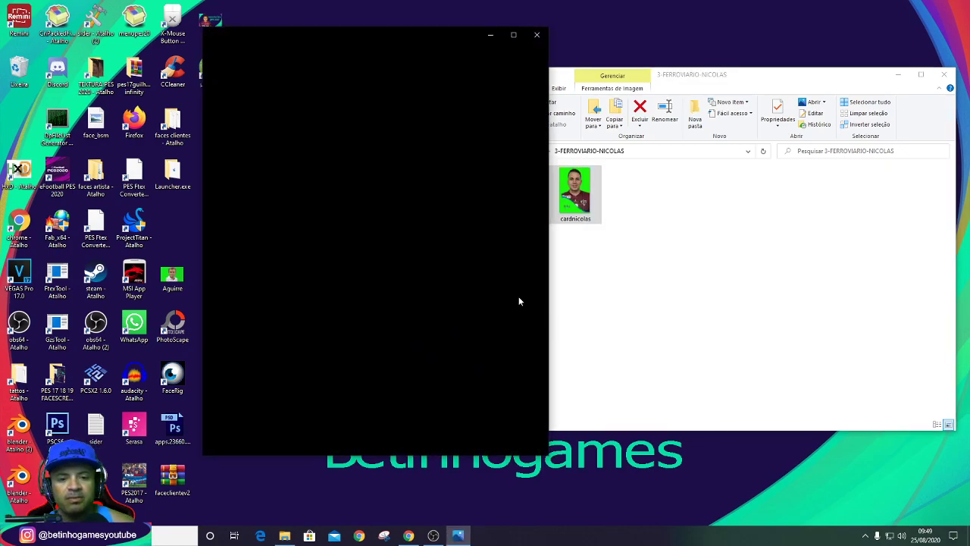
left_click_drag(364, 37, 665, 42)
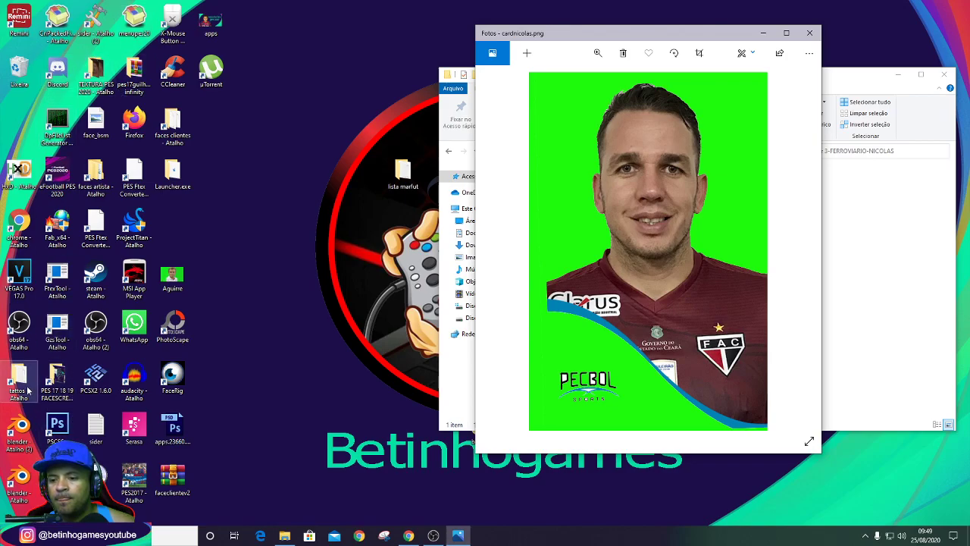
double_click(57, 379)
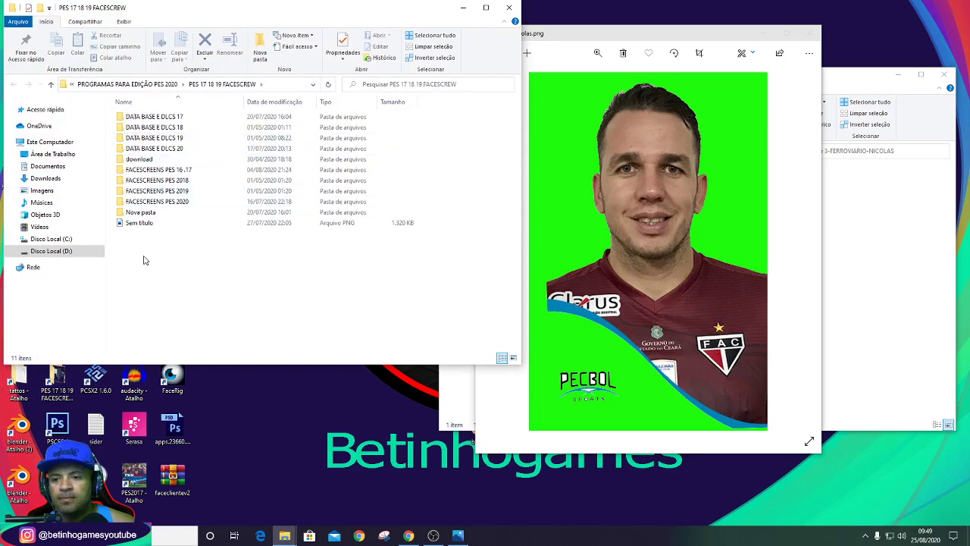
Browse FACESCREENS PES 2020 > PES2020 DLC 8.0 Facescreens by Volun and open 37225 (2).jpg.
left_click(163, 202)
double_click(164, 201)
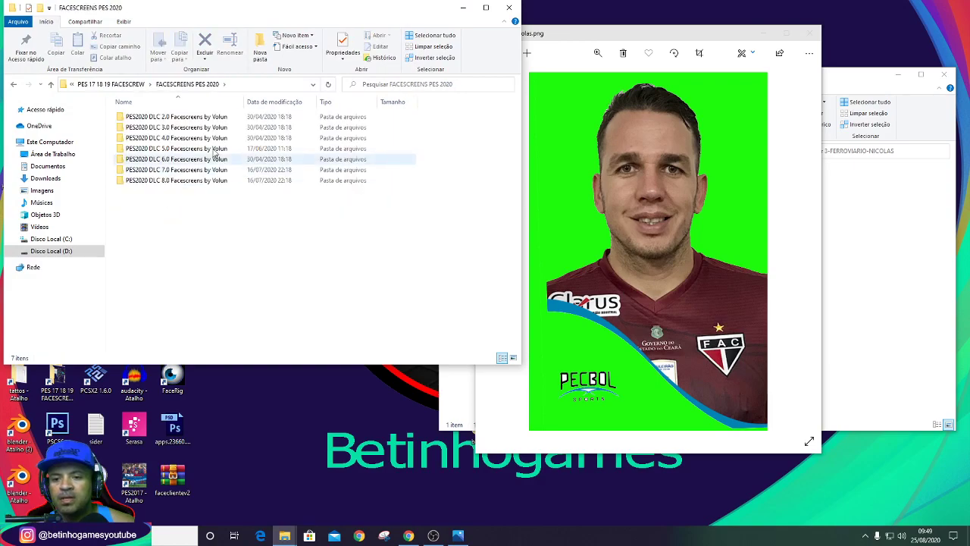
double_click(174, 184)
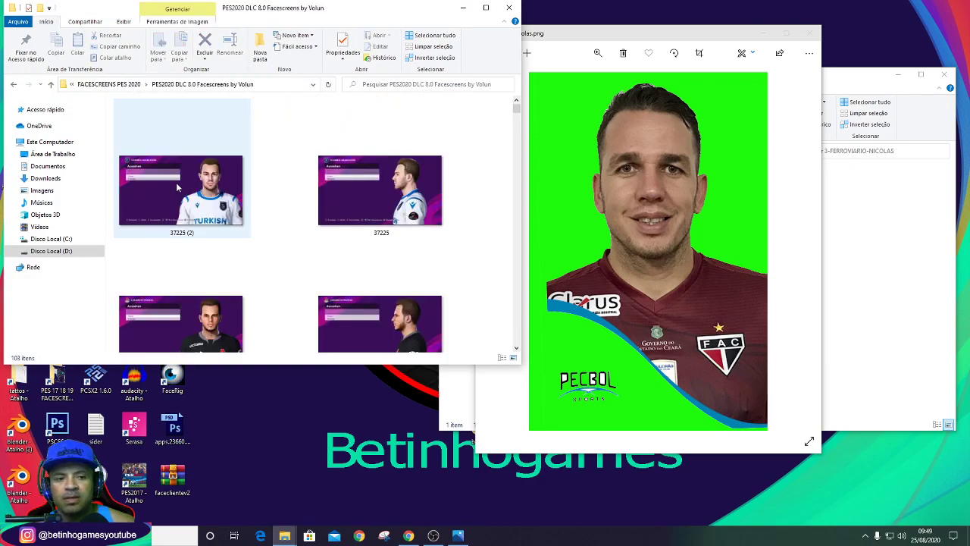
double_click(234, 199)
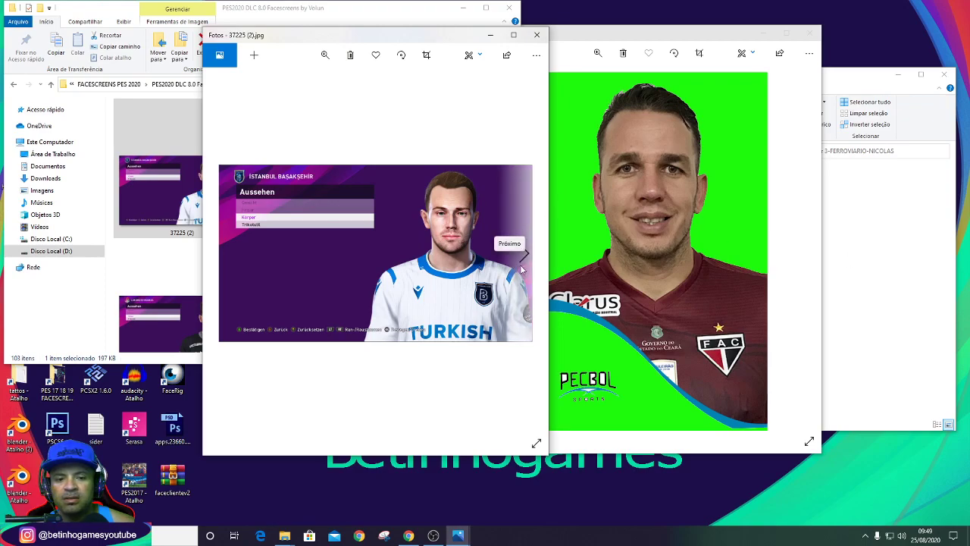
left_click(522, 252)
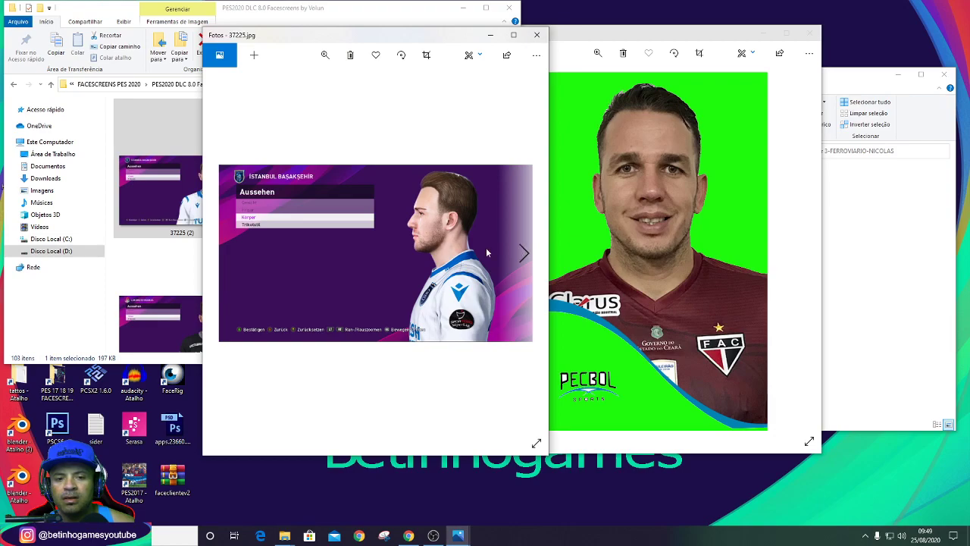
left_click(225, 257)
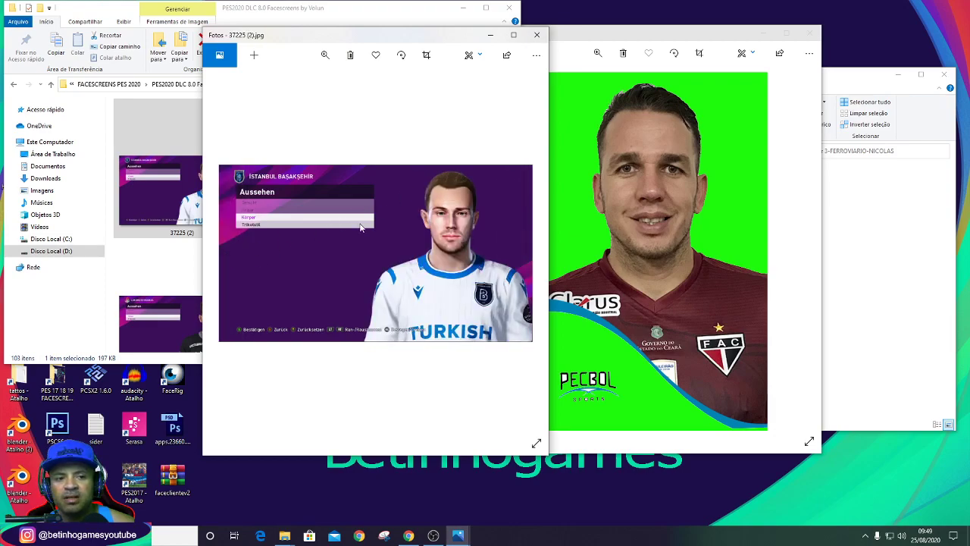
left_click(522, 257)
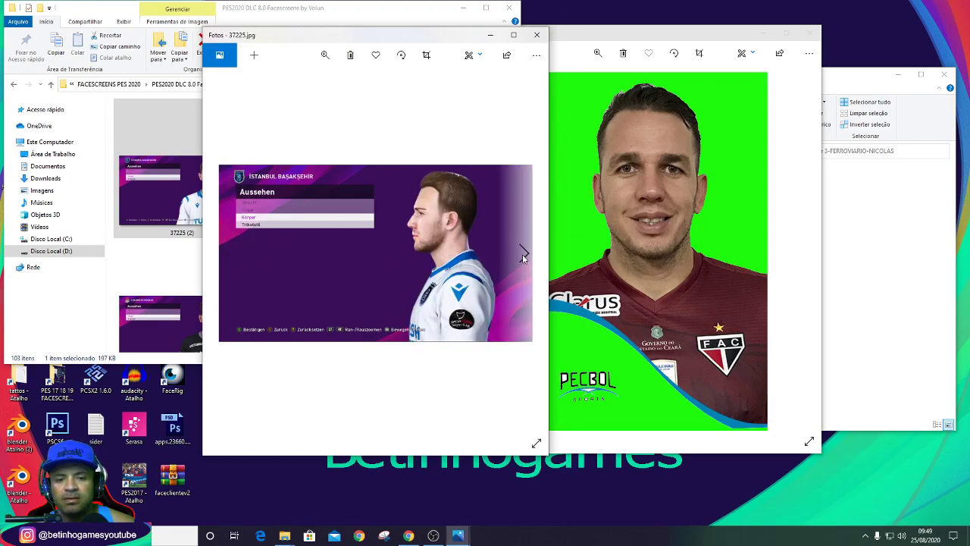
left_click(523, 254)
left_click(523, 257)
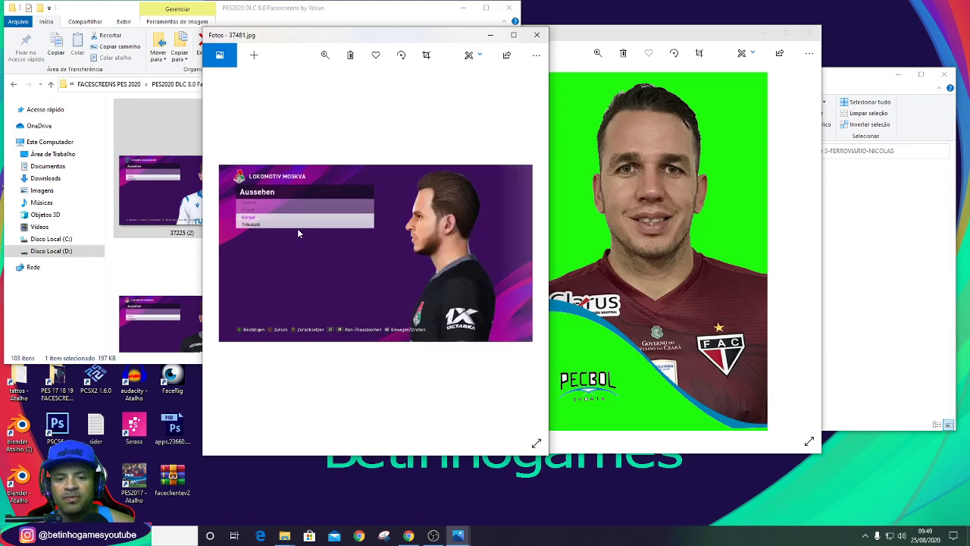
left_click(220, 258)
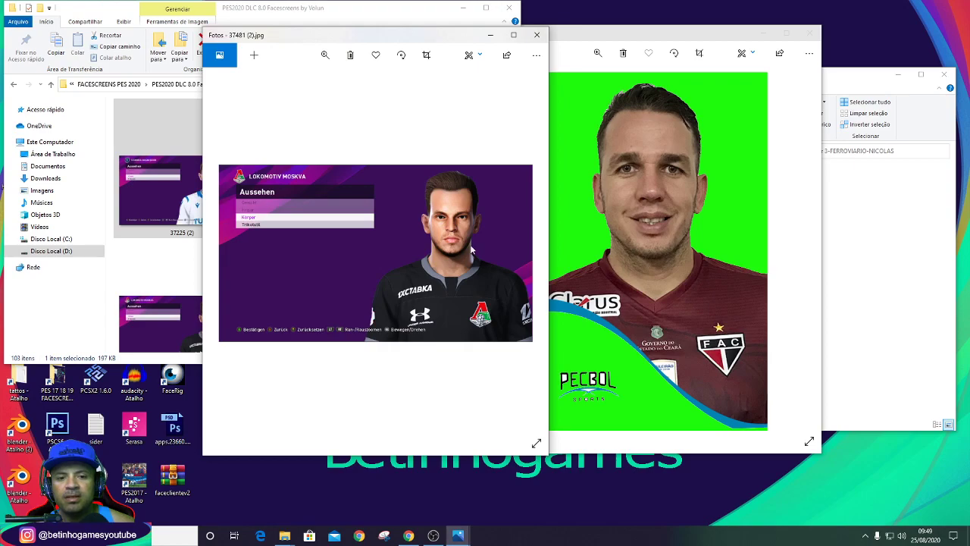
key("Right")
key("Right")
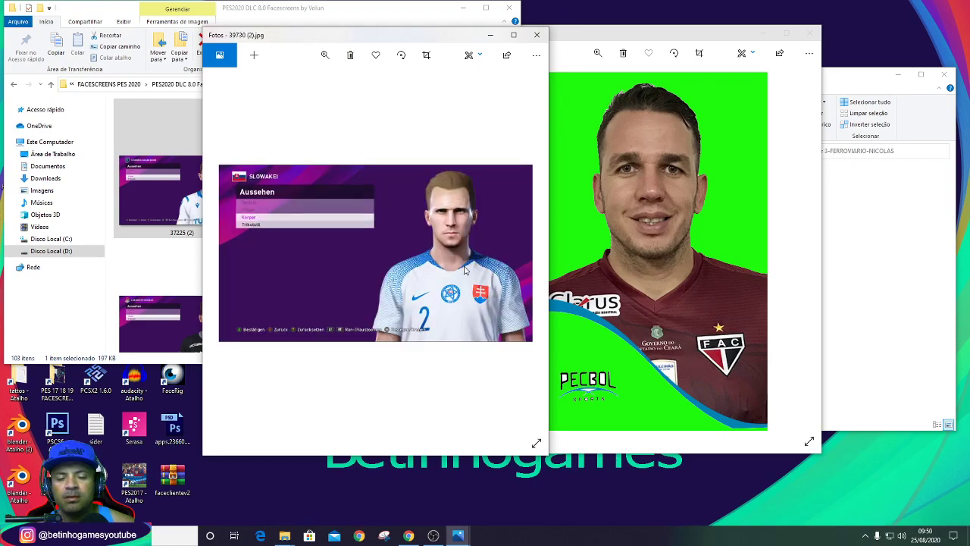
key("Right")
key("Right")
key("Right")
key("Right")
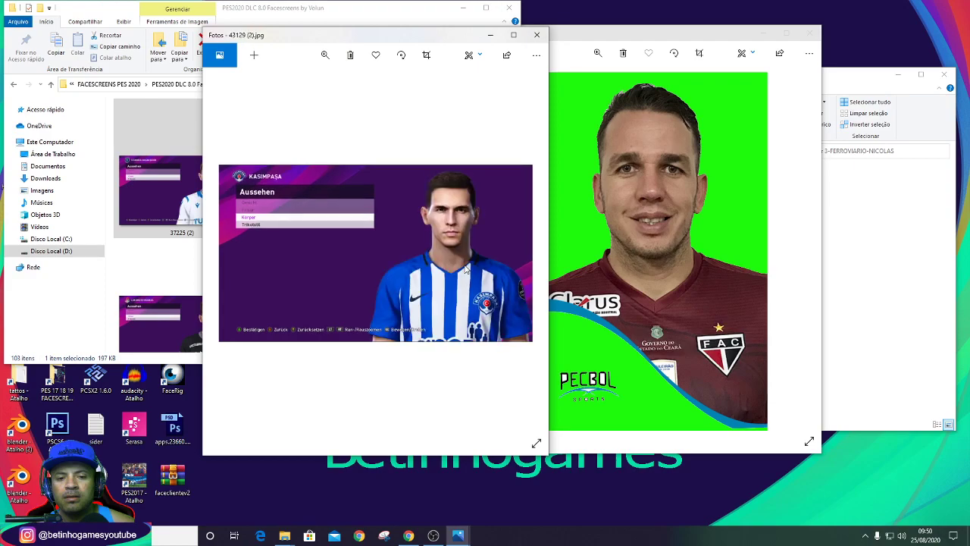
key("Right")
key("Right")
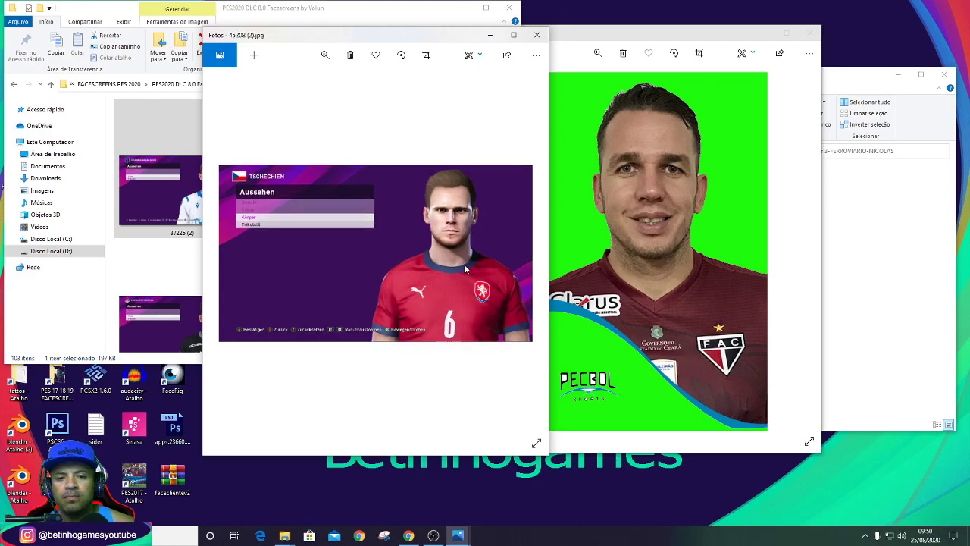
key("Right")
key("Right")
key("Right")
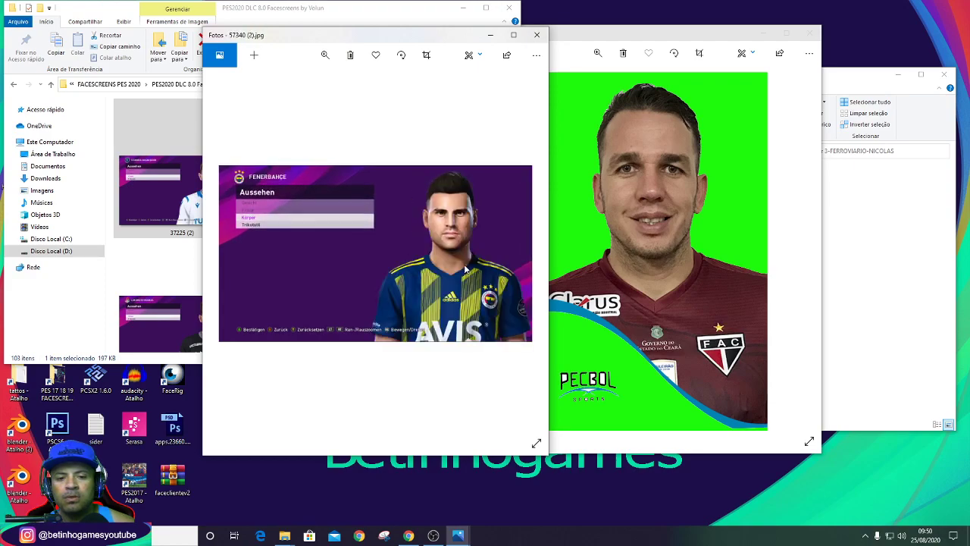
key("Right")
key("Right")
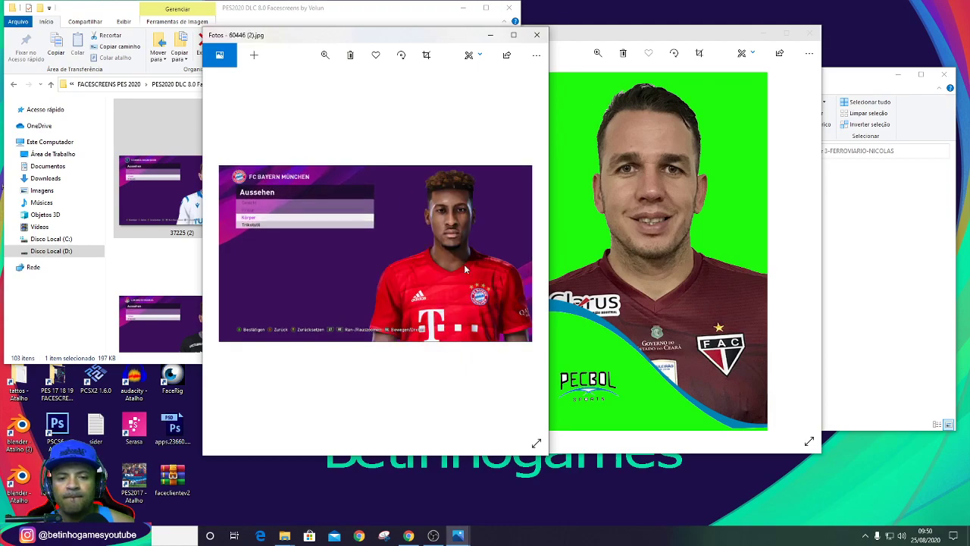
key("Right")
key("Right")
key("Right")
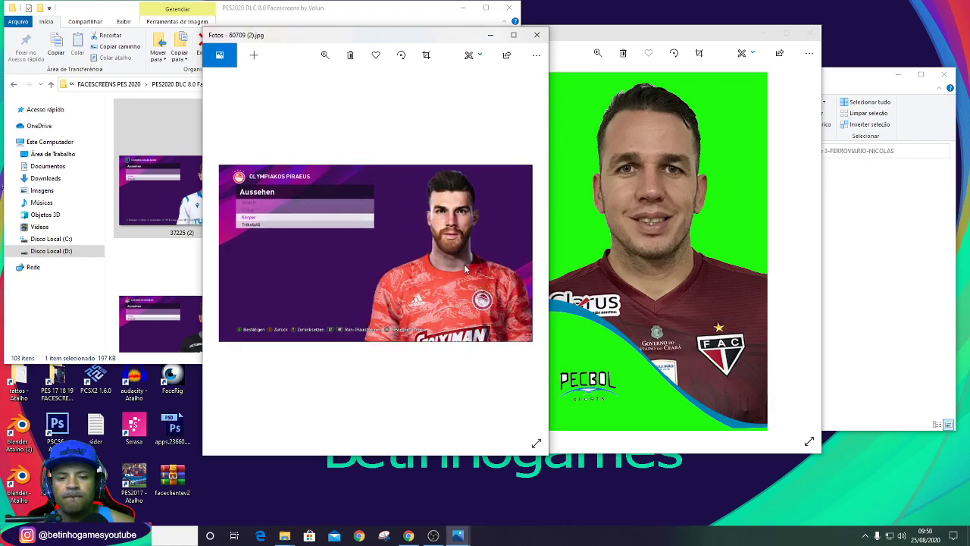
key("Right")
key("Right")
key("Left")
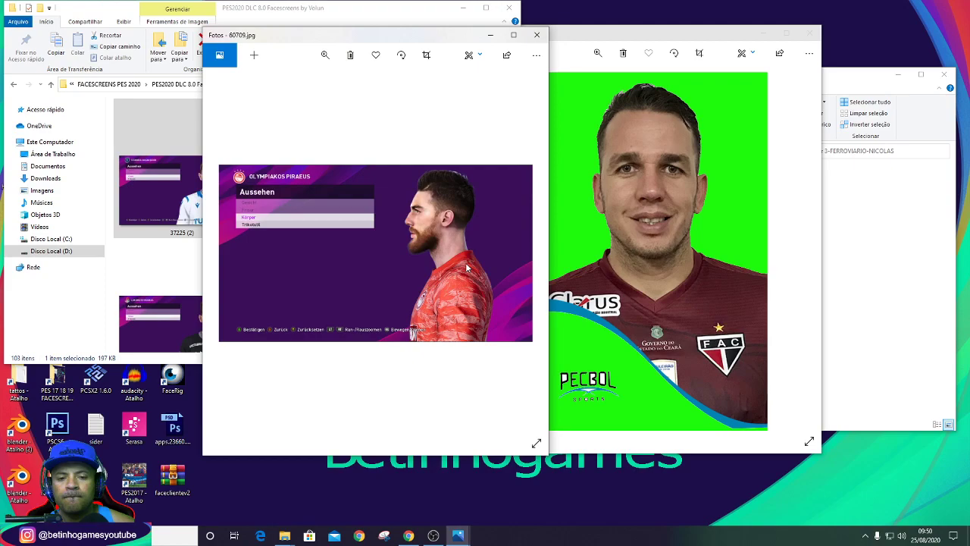
key("Right")
key("Right")
key("Left")
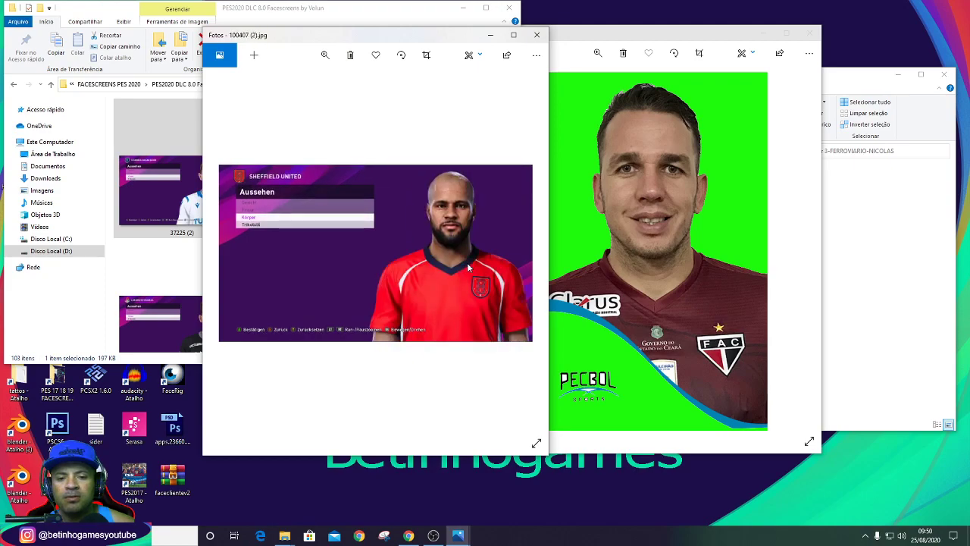
key("Right")
key("Right")
key("Right")
key("Right")
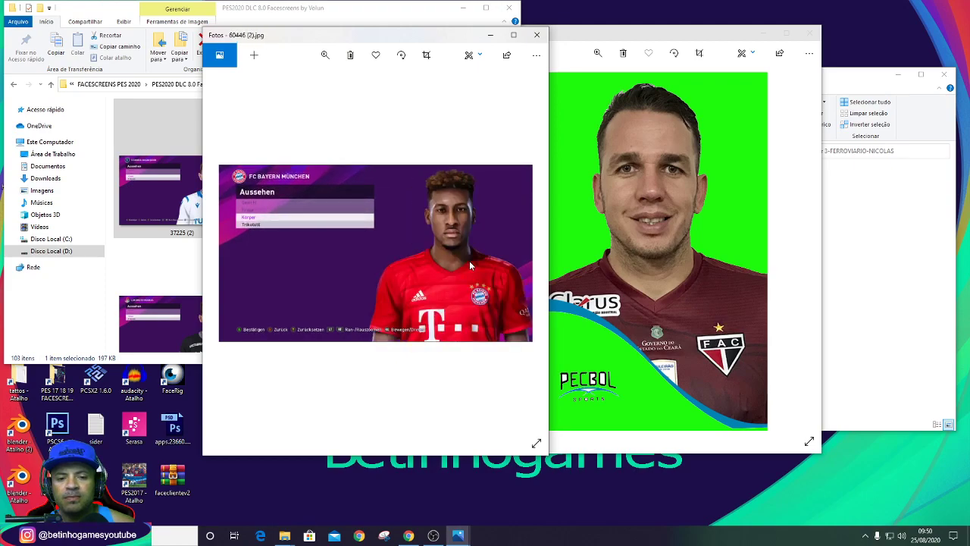
key("Right")
key("Right")
key("Right")
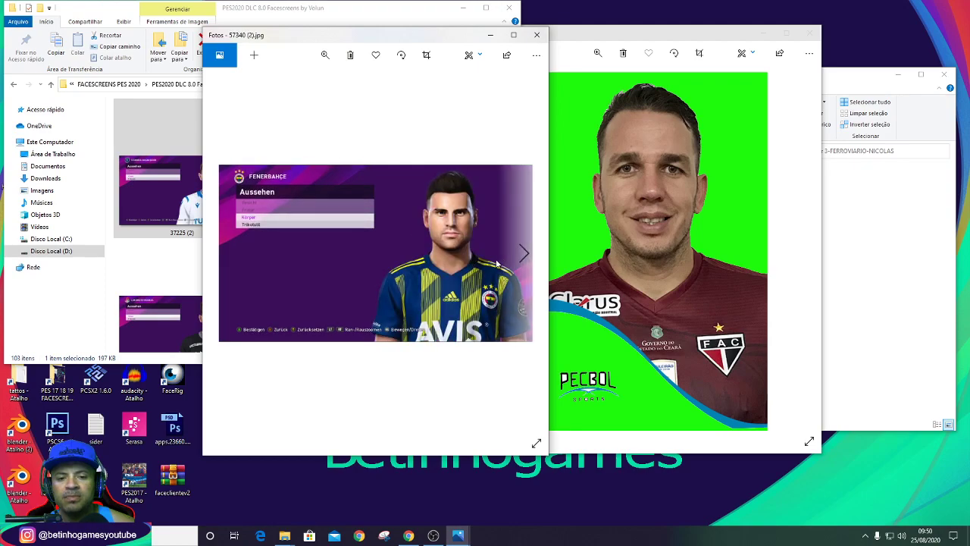
key("Right")
key("Right")
key("Right")
key("Right")
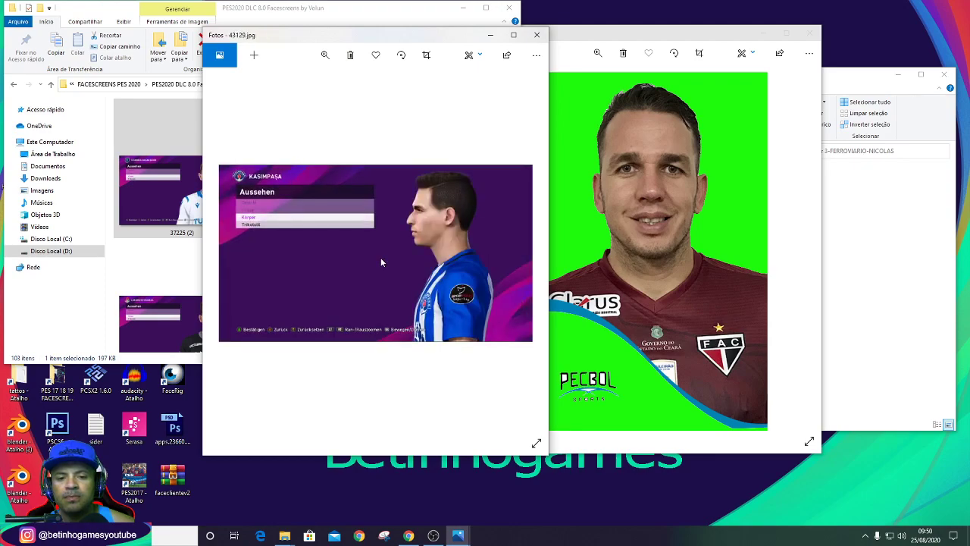
key("Right")
key("Right")
key("Right")
key("Right")
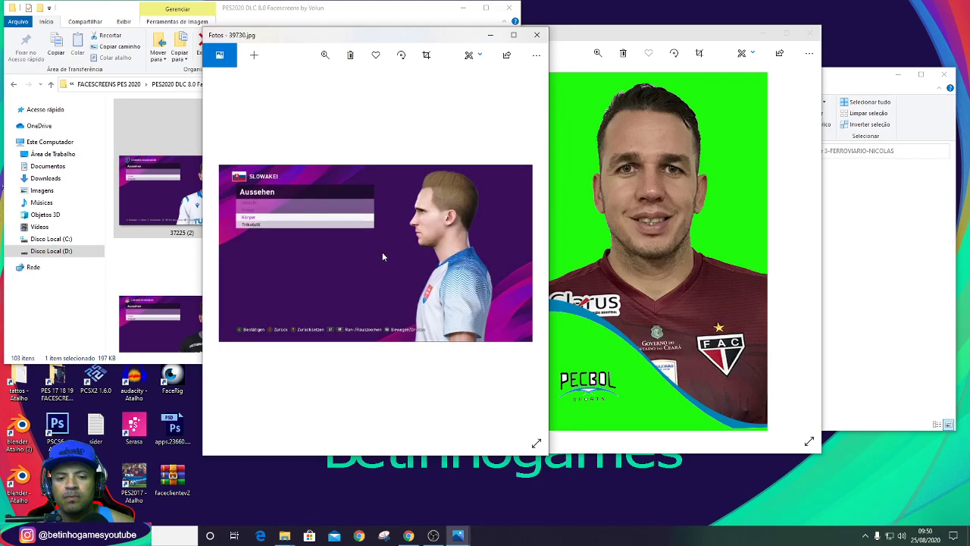
key("Right")
key("Right")
key("Right")
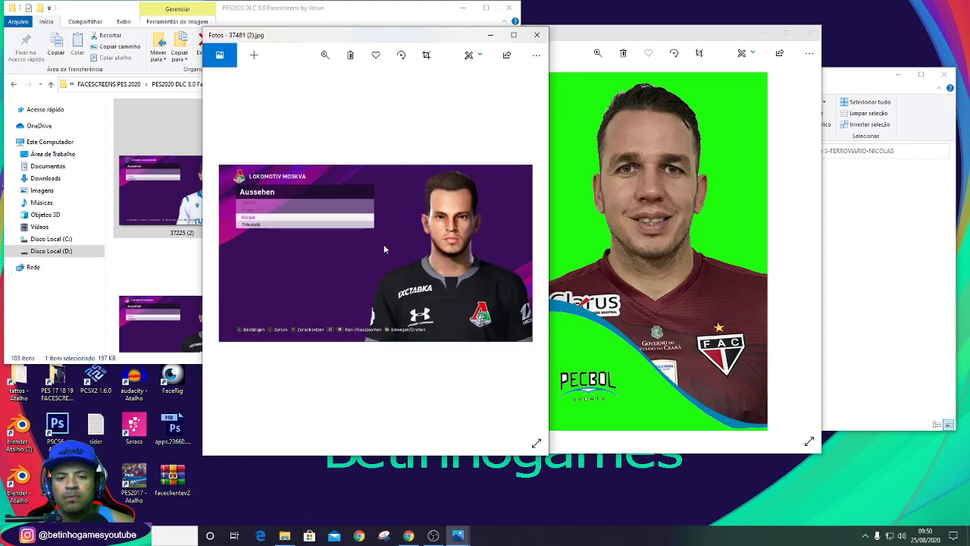
key("Right")
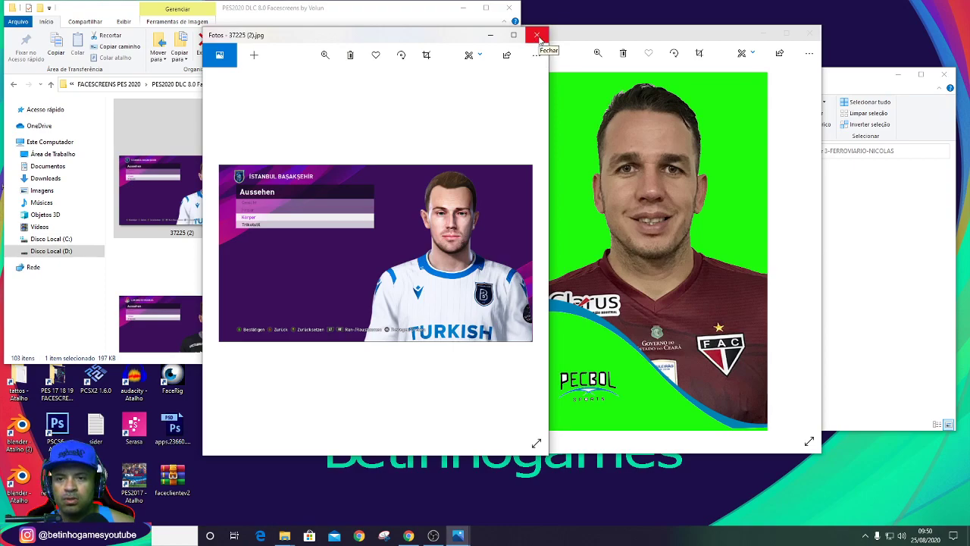
Close the facescreen viewer and navigate back to the PES 17 18 19 FACESCREW folder.
left_click(537, 36)
left_click(17, 85)
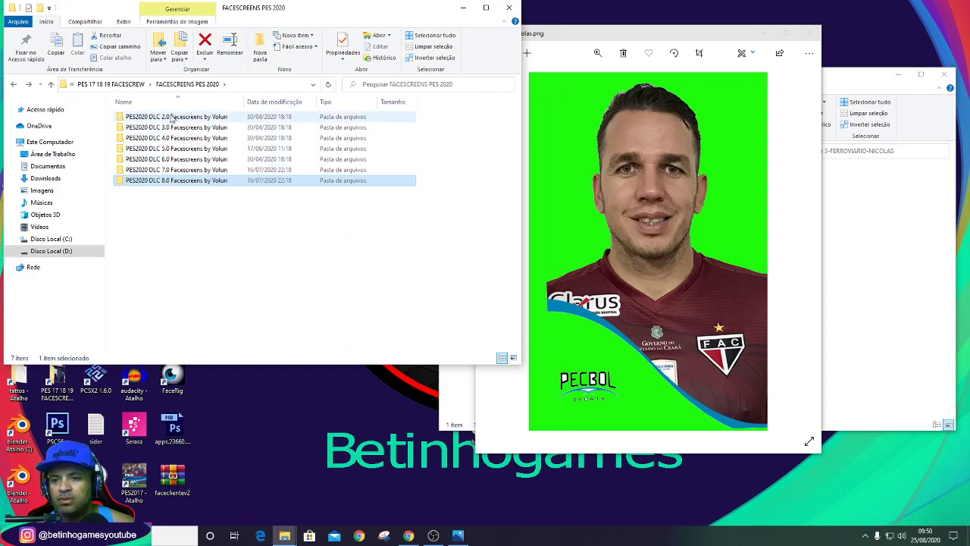
double_click(175, 181)
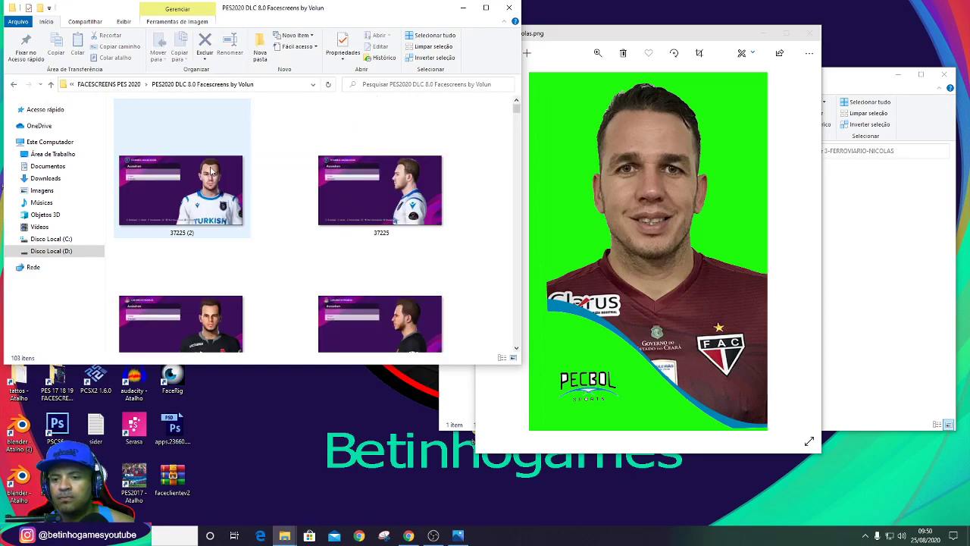
left_click(182, 234)
left_click(187, 235)
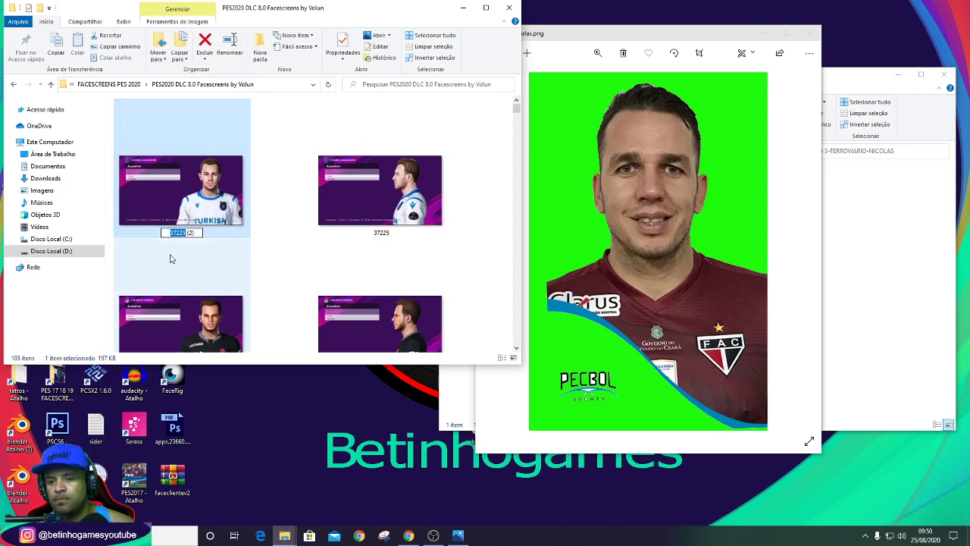
left_click(171, 258)
left_click(13, 89)
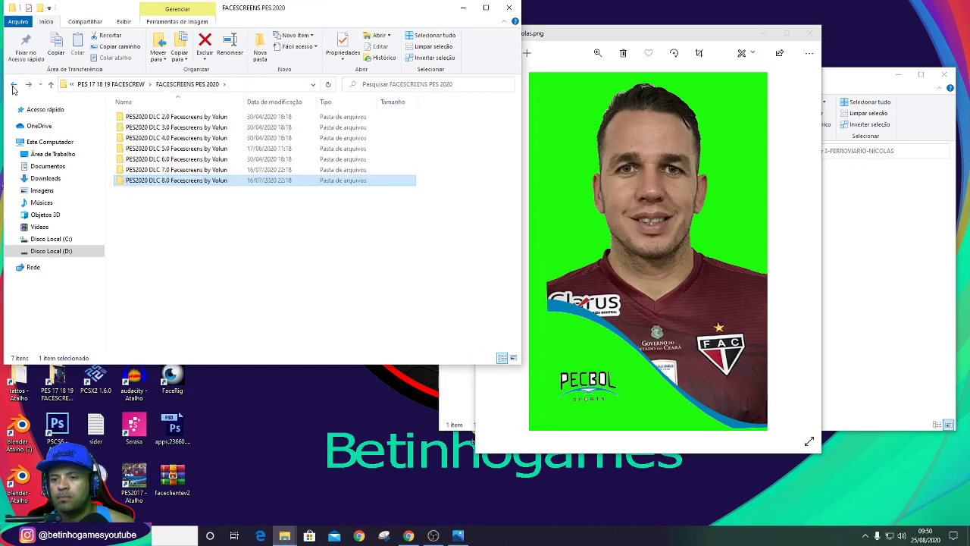
left_click(13, 90)
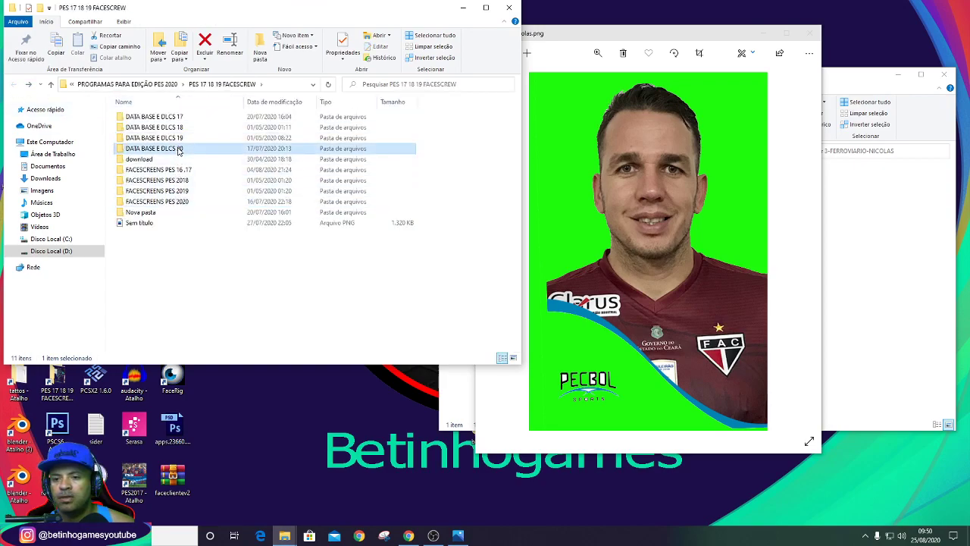
Open DATA BASE E DLCS 20, then its DLC 8.0 PES 20 folder.
double_click(155, 147)
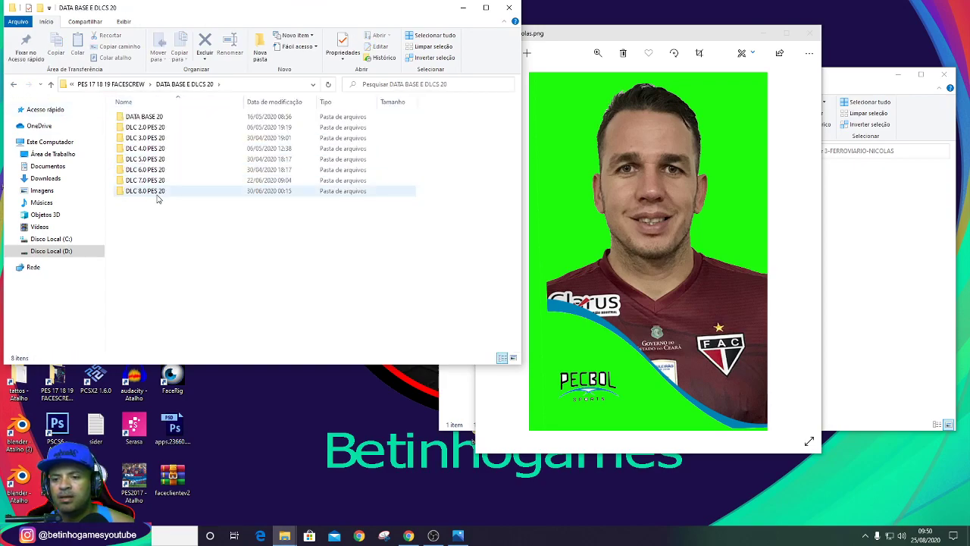
left_click_drag(415, 17, 544, 50)
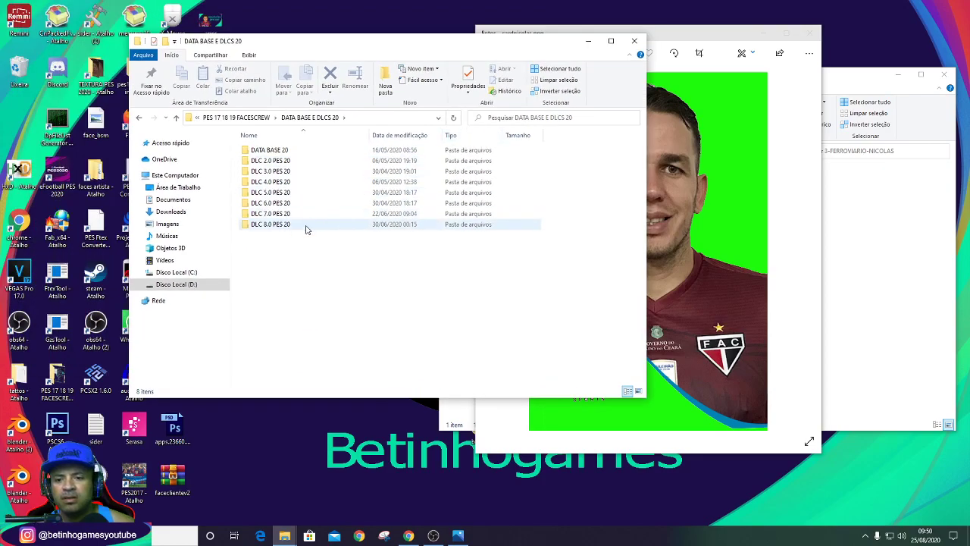
double_click(284, 223)
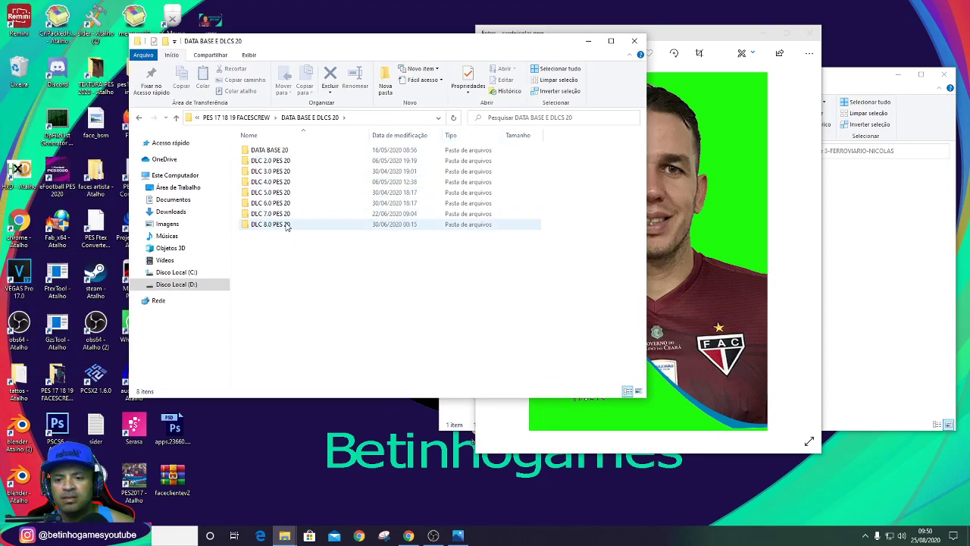
Search DLC 8.0 PES 20 for 37225 and copy the found player folder.
left_click(554, 117)
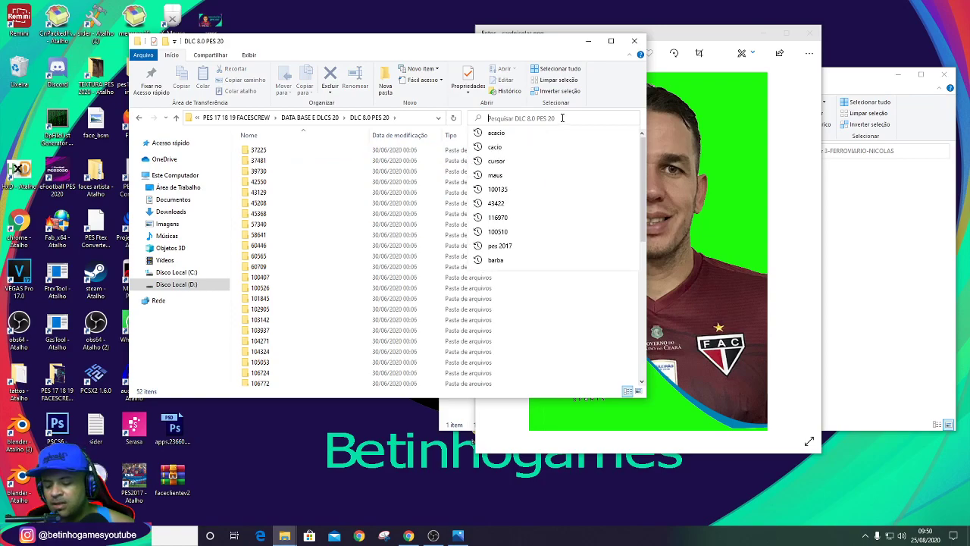
type("37225")
key("Return")
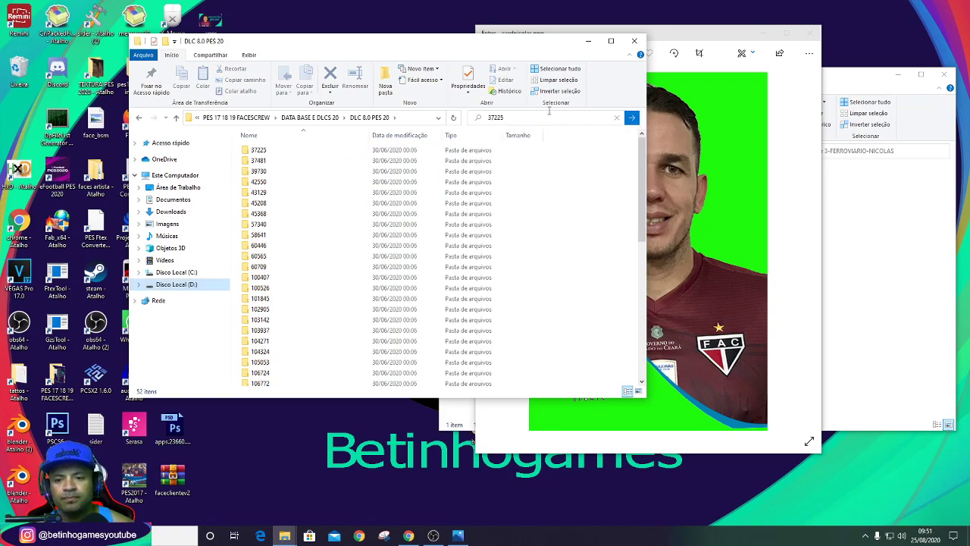
right_click(278, 141)
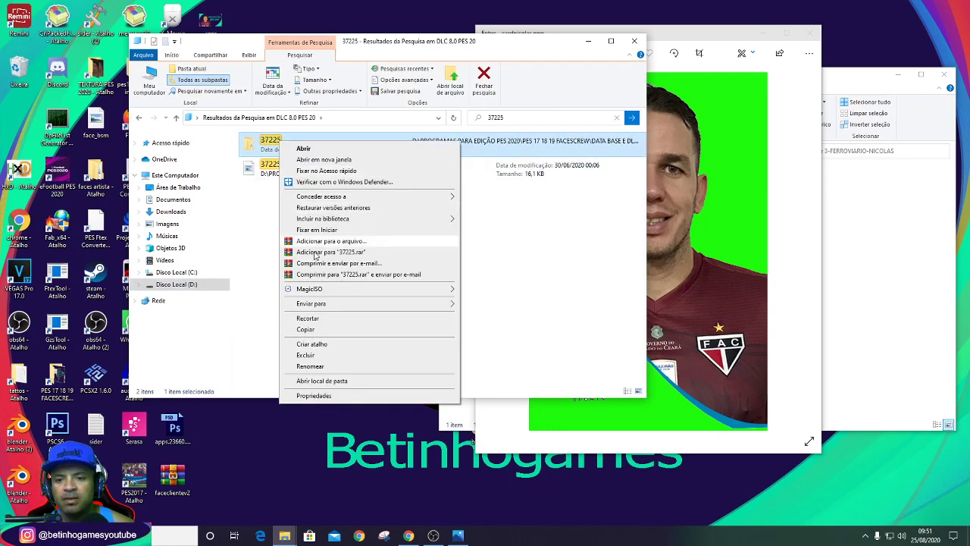
left_click(305, 329)
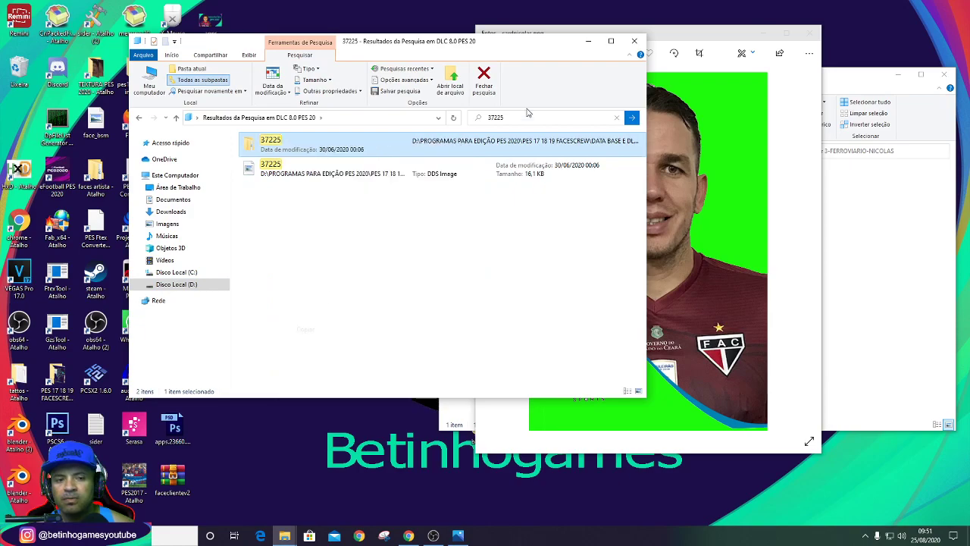
Close the search window and Photos, returning to the 3-FERROVIARIO-NICOLAS folder.
left_click(634, 42)
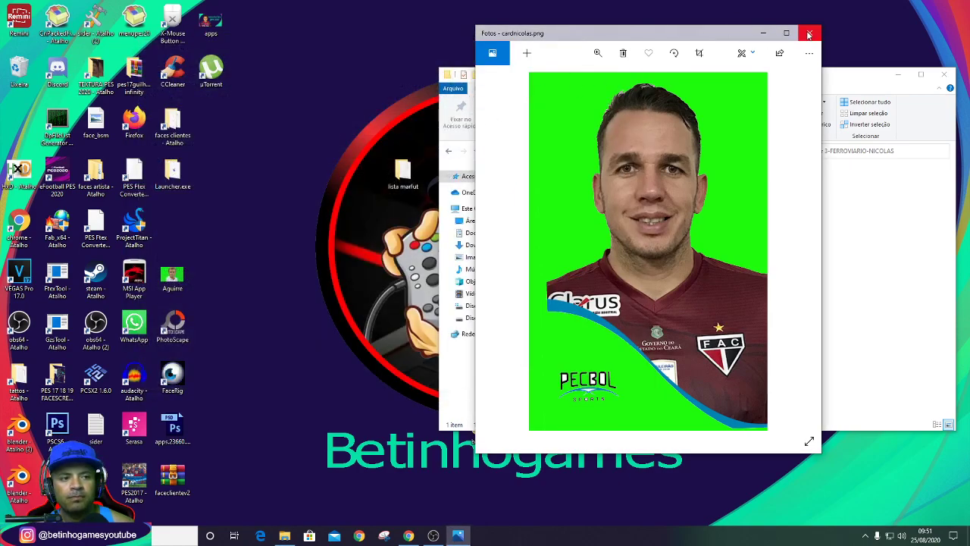
left_click(809, 32)
right_click(647, 237)
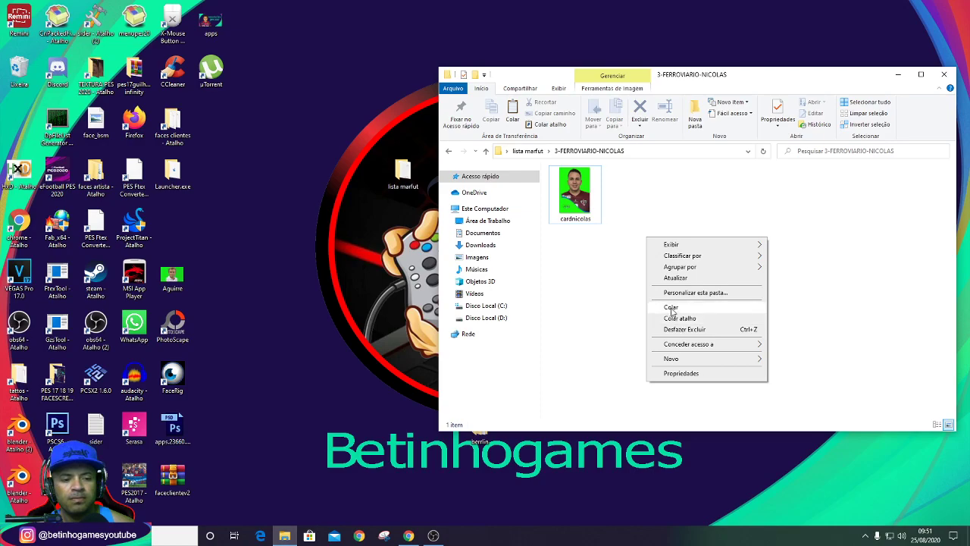
Paste the 37225 folder into 3-FERROVIARIO-NICOLAS next to cardnicolas.
left_click(671, 307)
left_click(638, 217)
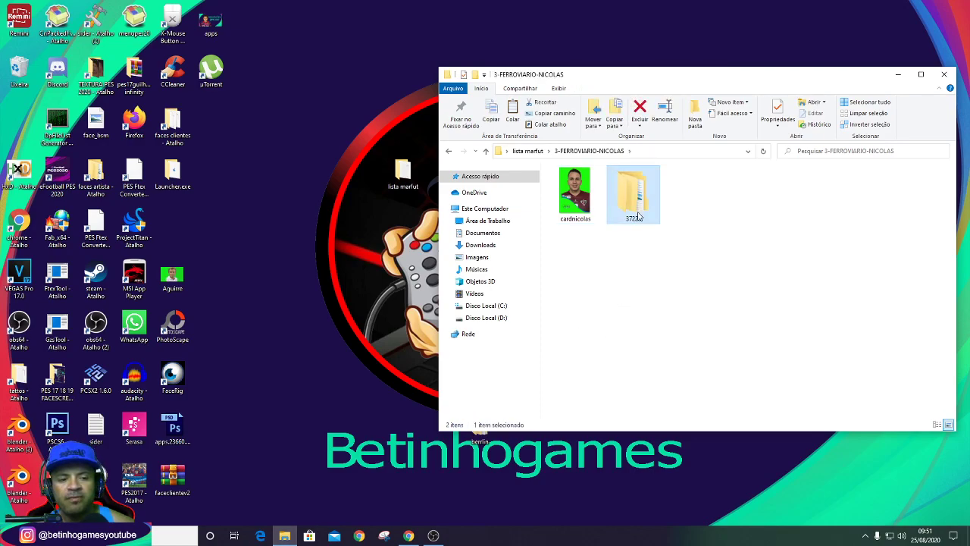
left_click(630, 296)
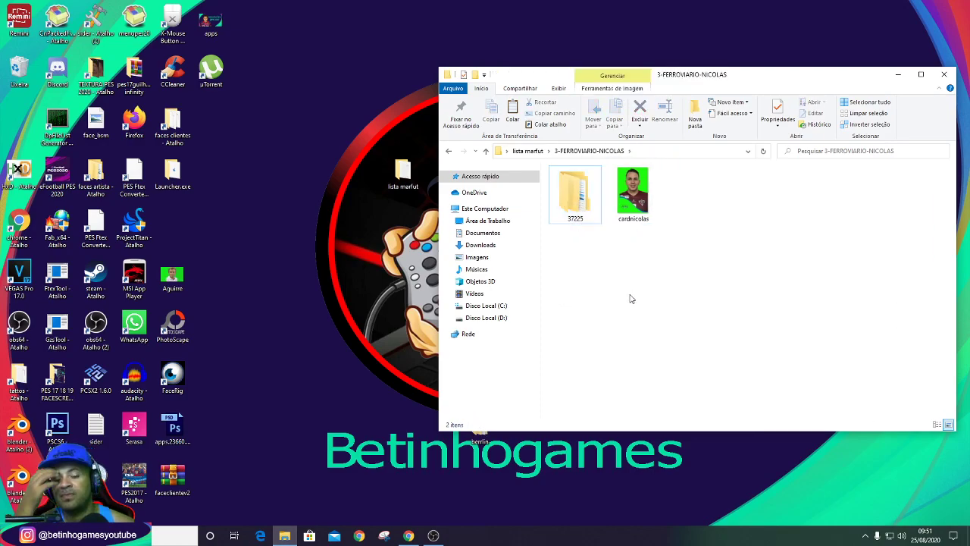
Open the file location of the sider desktop shortcut.
left_click(300, 178)
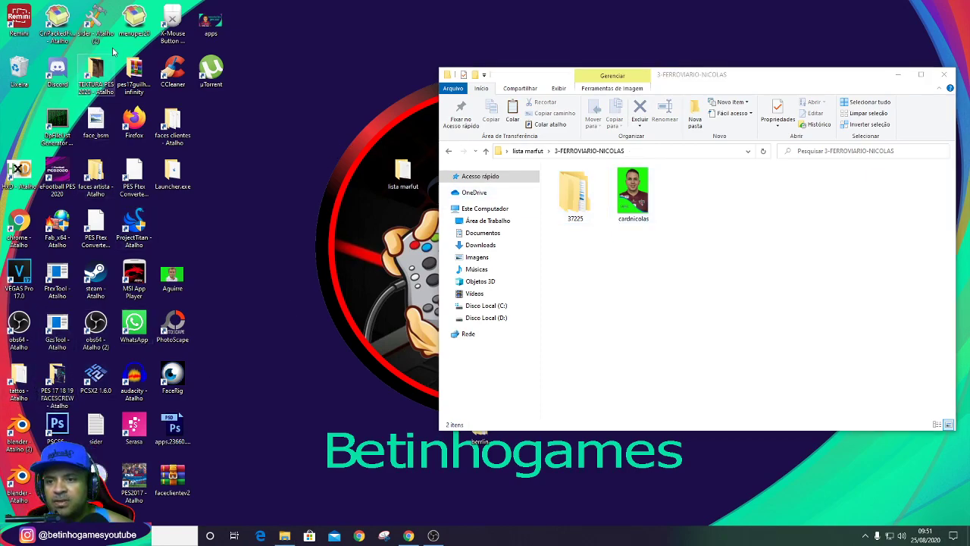
right_click(99, 14)
left_click(129, 31)
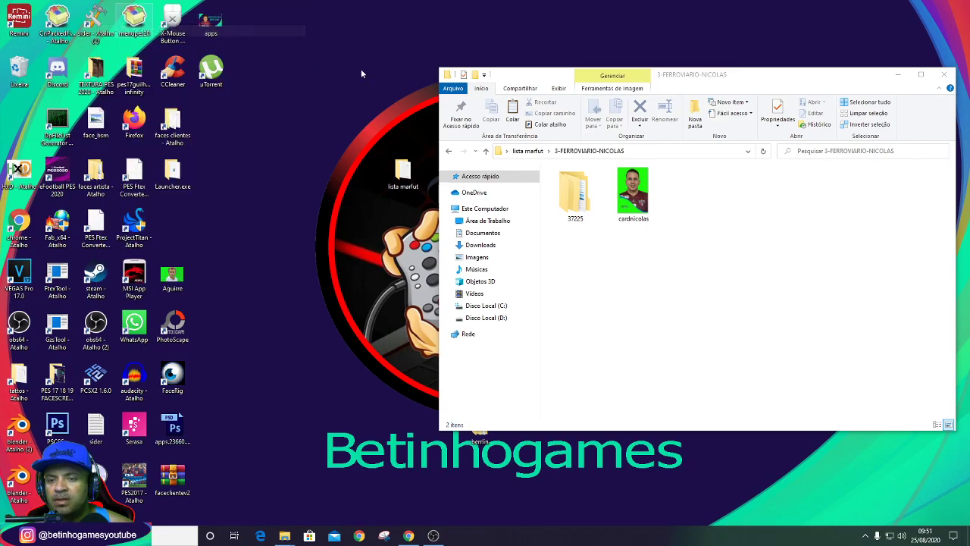
Go into the MARFUT download folder and select the dt80_700E_x64 archive for CRI Packed File Maker.
left_click_drag(412, 40, 546, 46)
scroll(407, 227, "up", 7)
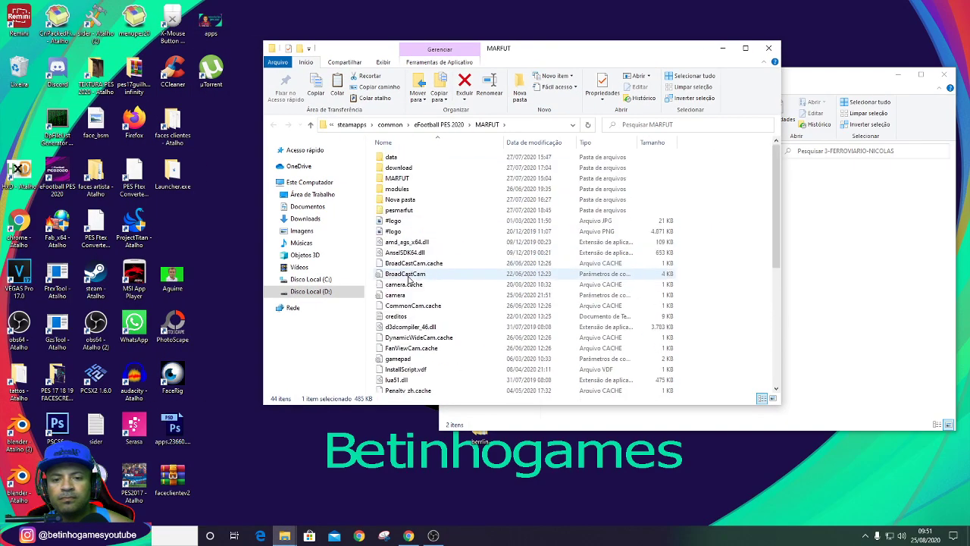
double_click(399, 167)
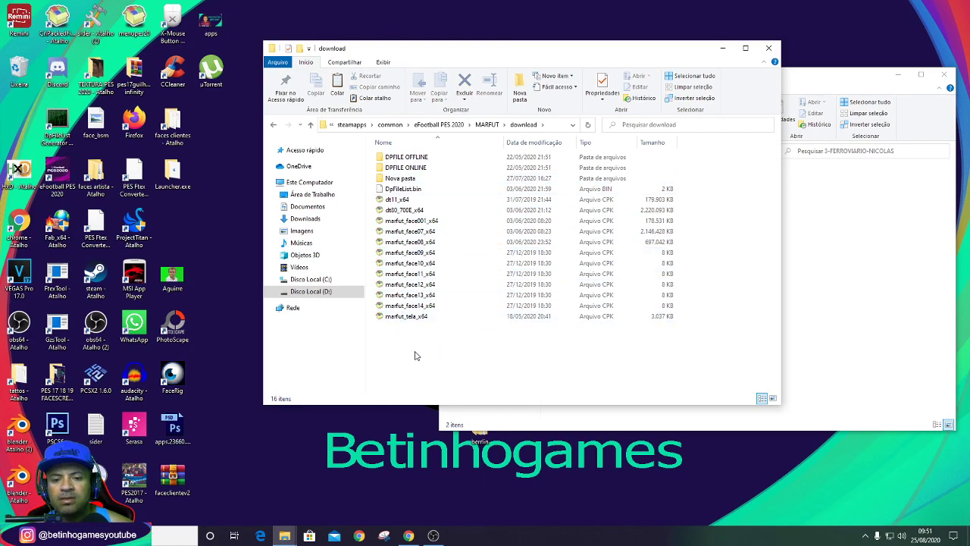
left_click_drag(415, 355, 420, 346)
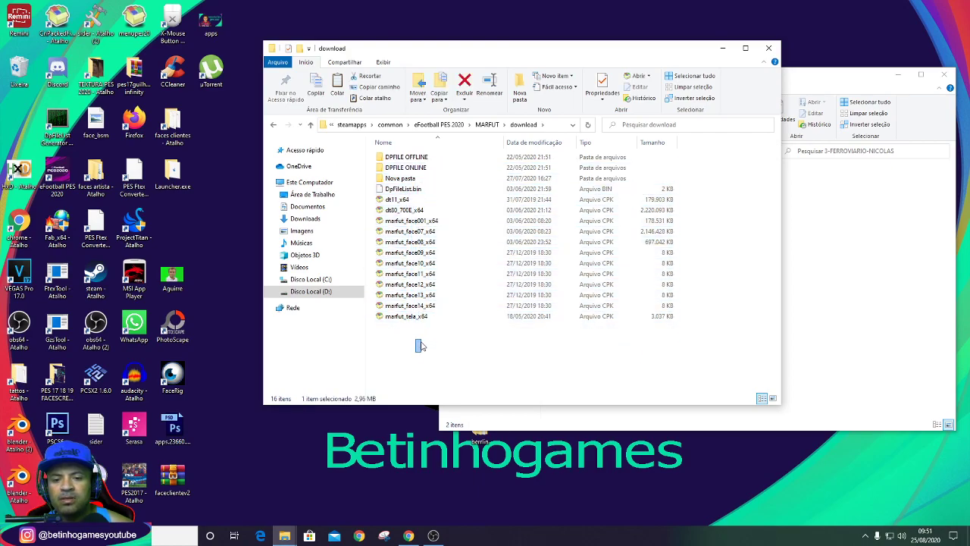
left_click(402, 214)
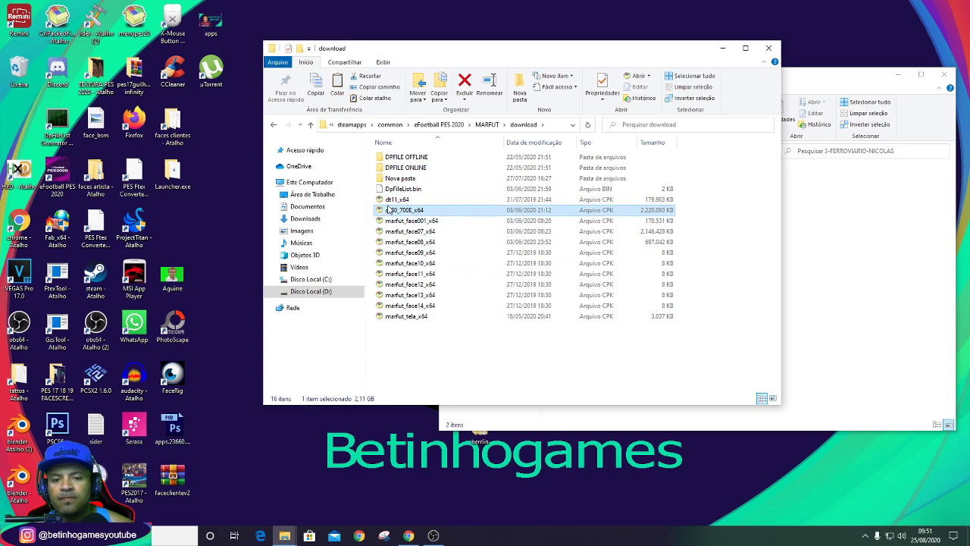
mouse_move(422, 211)
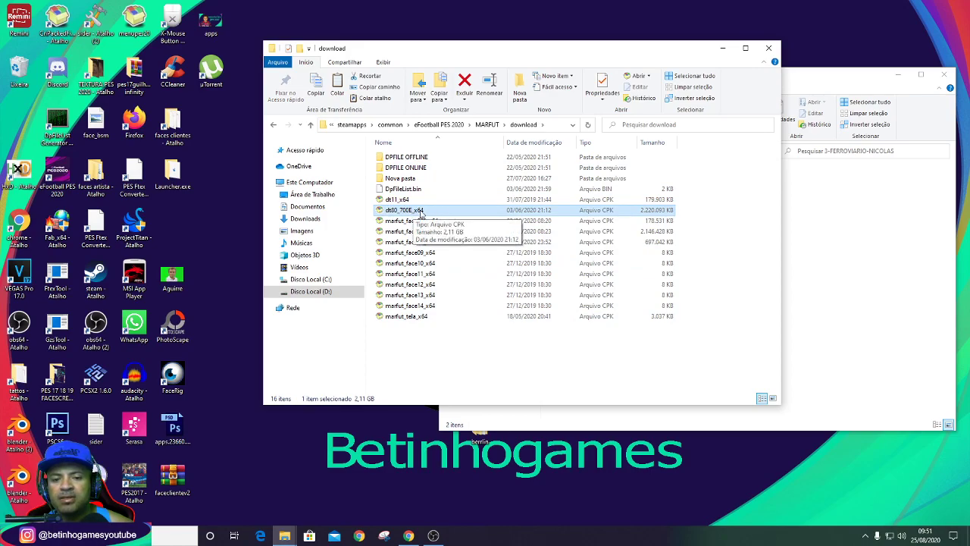
left_click(414, 214)
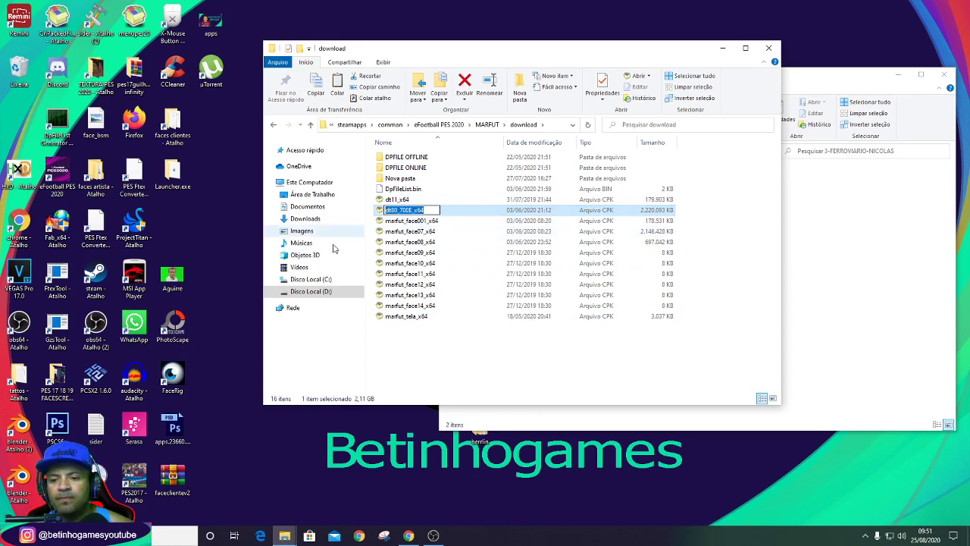
left_click(472, 363)
left_click(413, 213)
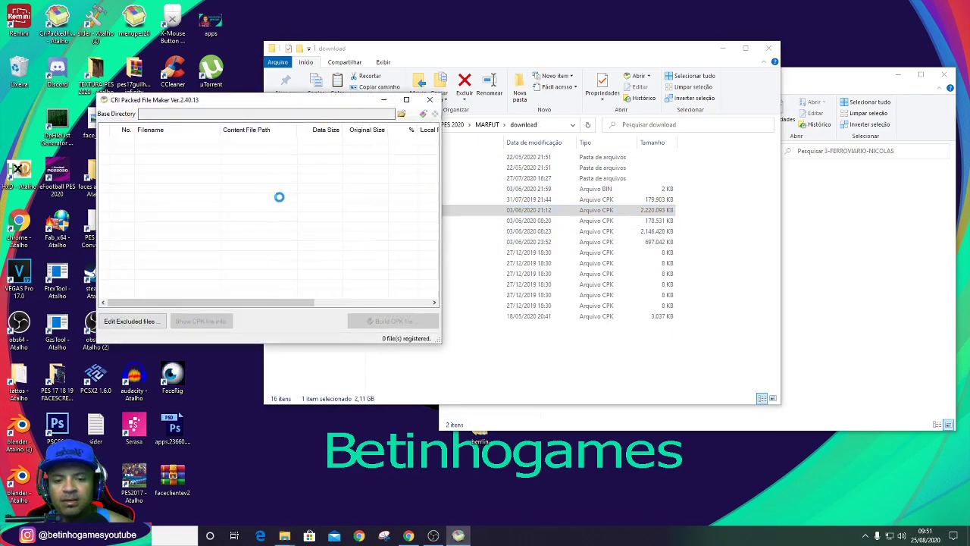
Extract all 4,081 files of dt80_700E_x64 to the chosen folder and close CRI Packed File Maker.
mouse_move(310, 103)
left_mouse_down()
mouse_move(235, 110)
mouse_move(252, 103)
left_mouse_up()
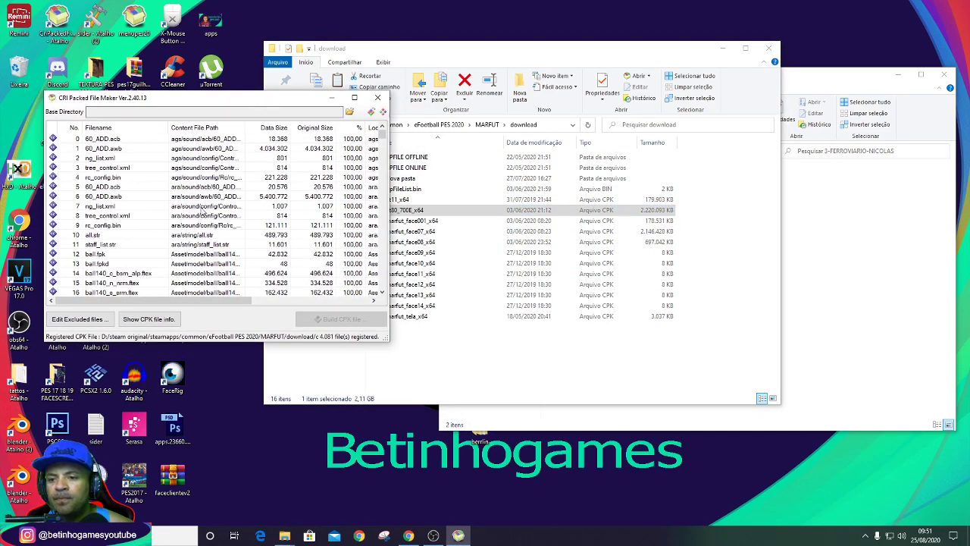
left_click(373, 113)
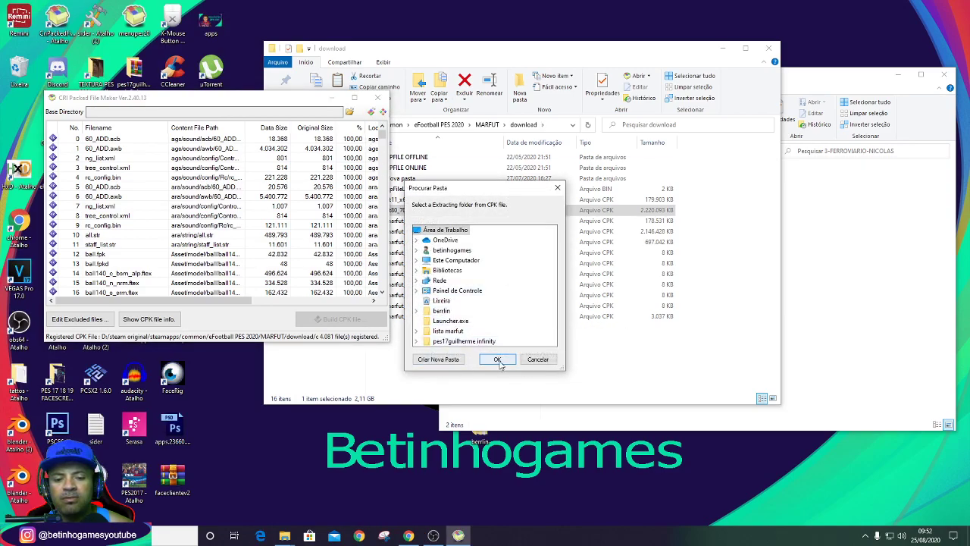
left_click(558, 188)
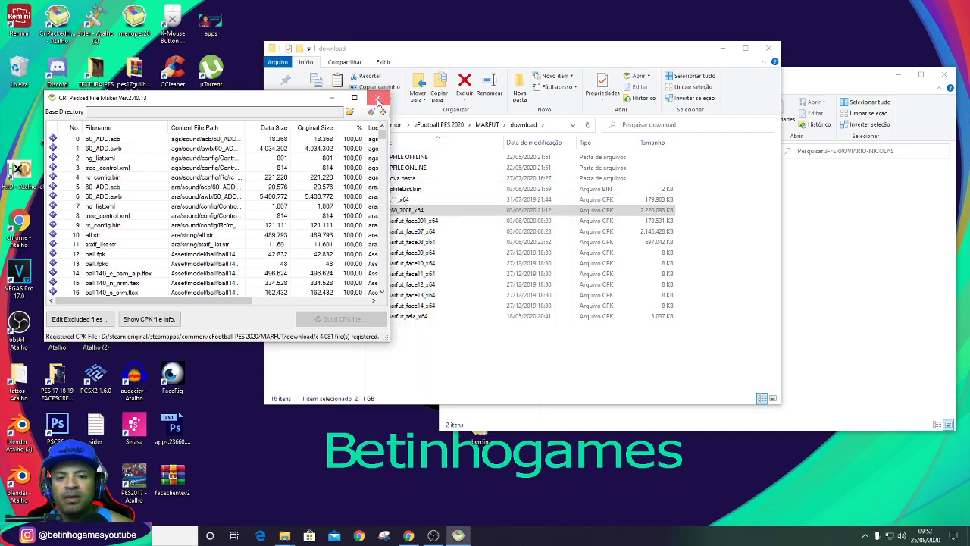
left_click(378, 100)
left_click(418, 326)
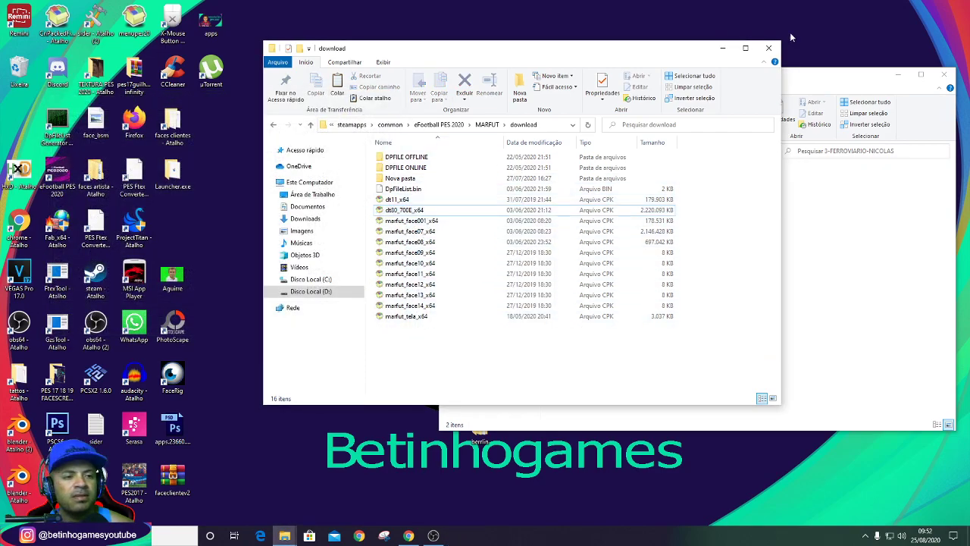
Unpack face.fpk in the 37225 #Win folder with GzsTool.
left_click(771, 50)
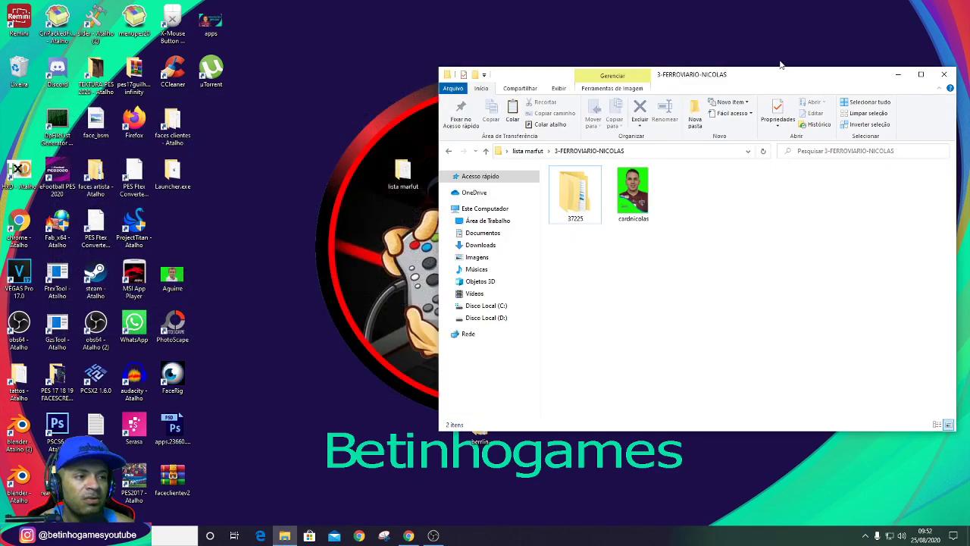
double_click(574, 195)
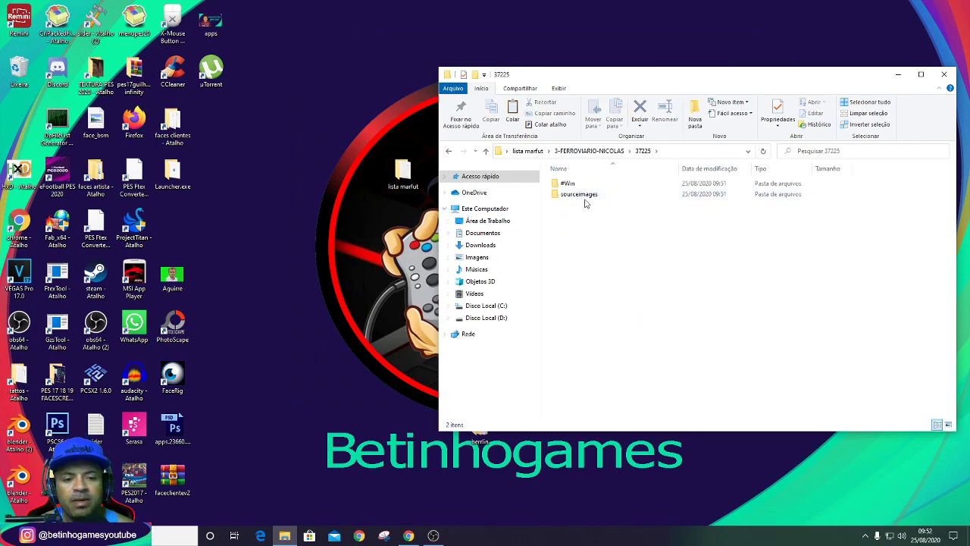
double_click(568, 184)
double_click(570, 186)
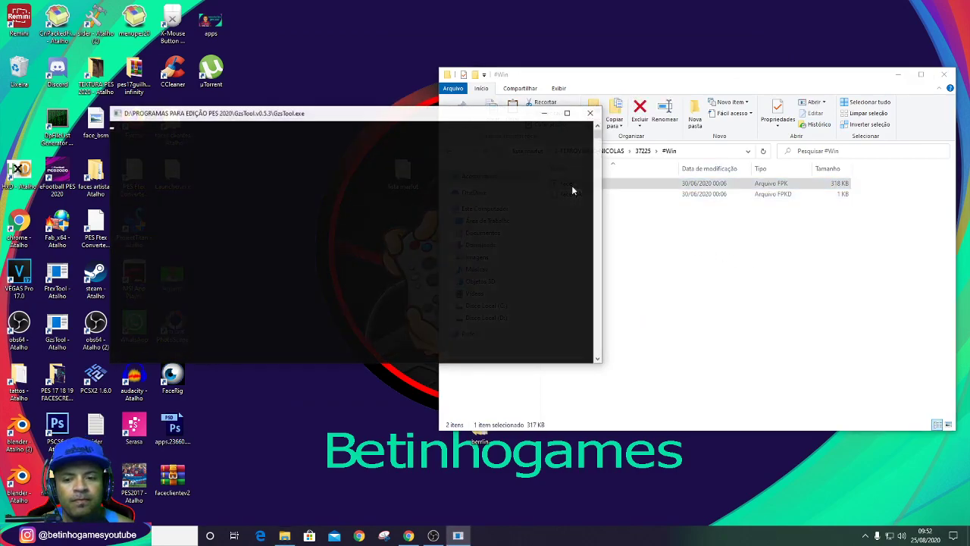
left_click(603, 269)
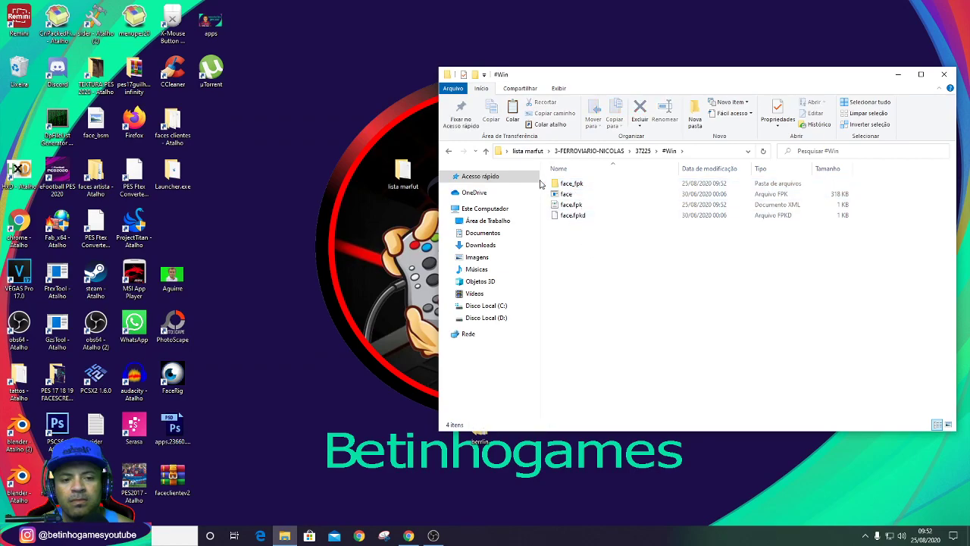
Check face_fpk for face_diff.bin, face_high.fmdl and hair_high.fmdl, then close File Explorer.
left_click_drag(660, 86, 552, 68)
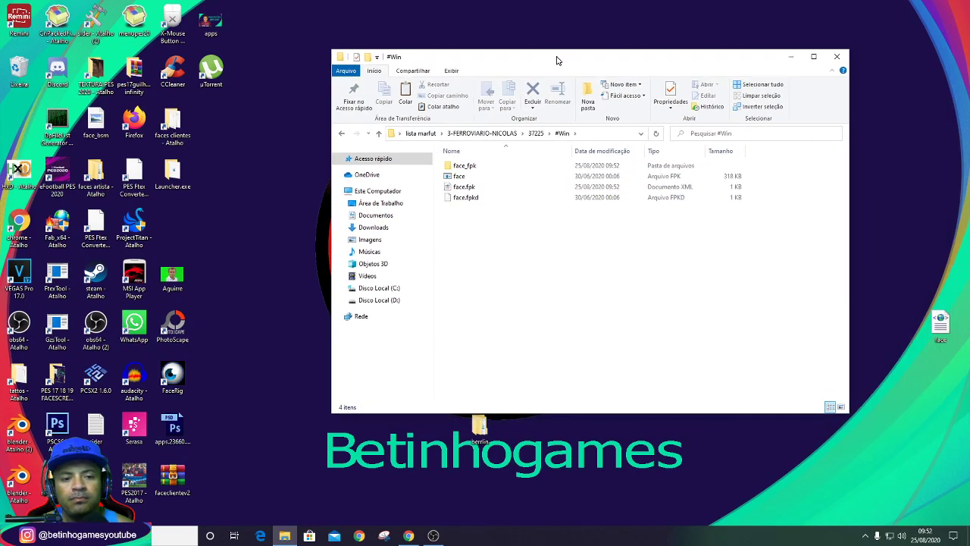
double_click(482, 169)
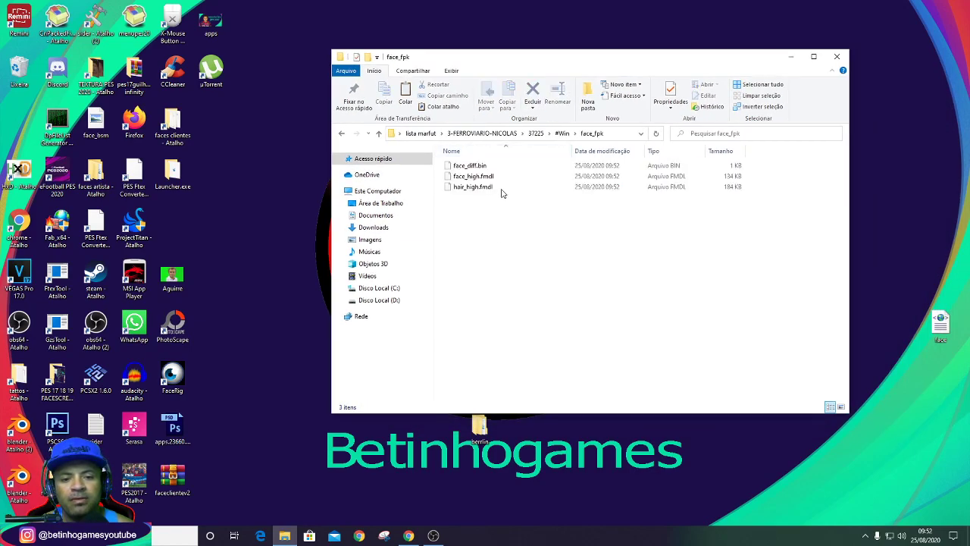
left_click(837, 56)
right_click(677, 79)
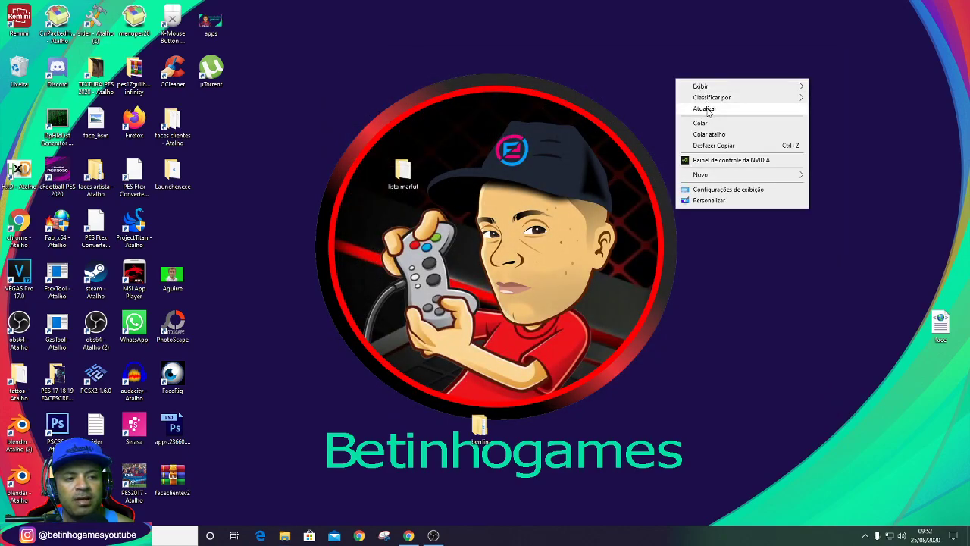
Refresh the desktop twice and launch Blender 2.79 from its desktop shortcut.
left_click(707, 109)
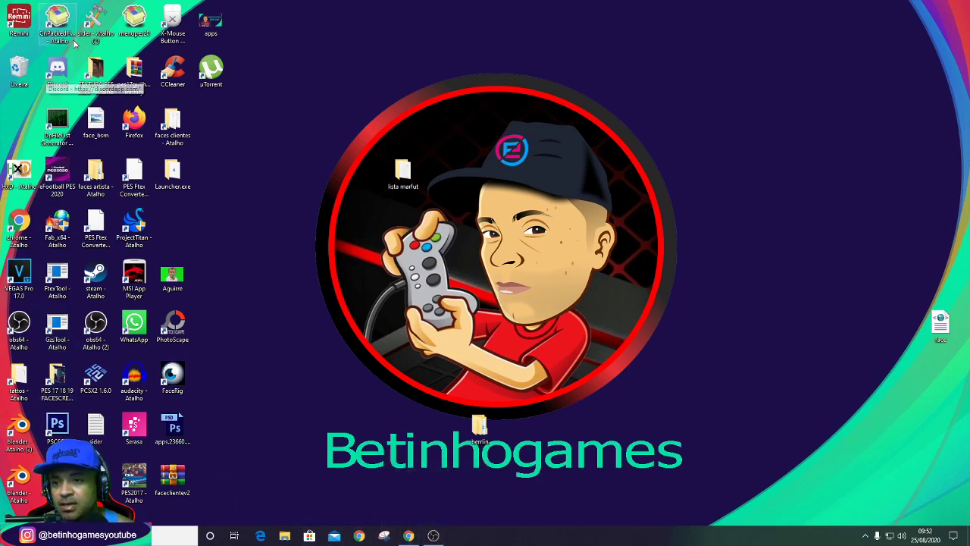
right_click(291, 200)
left_click(317, 231)
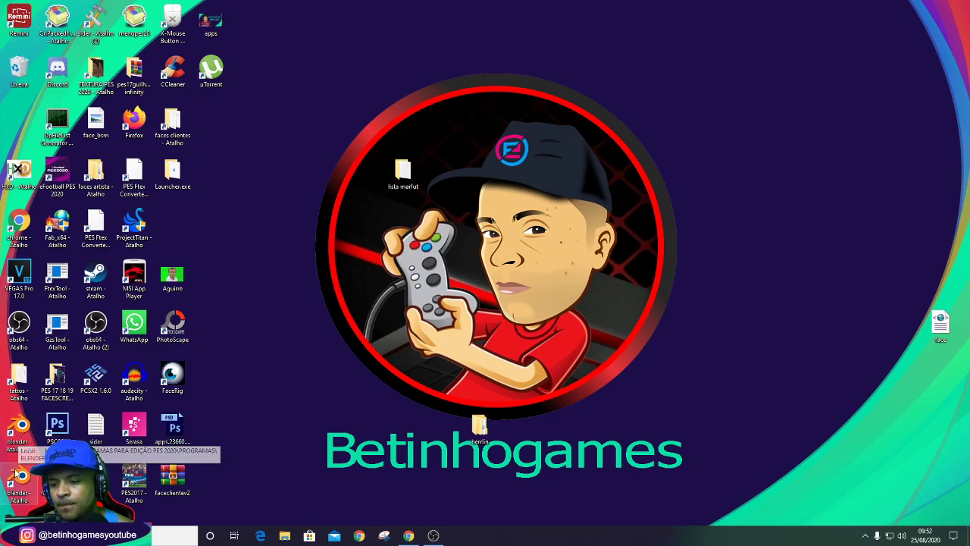
double_click(23, 475)
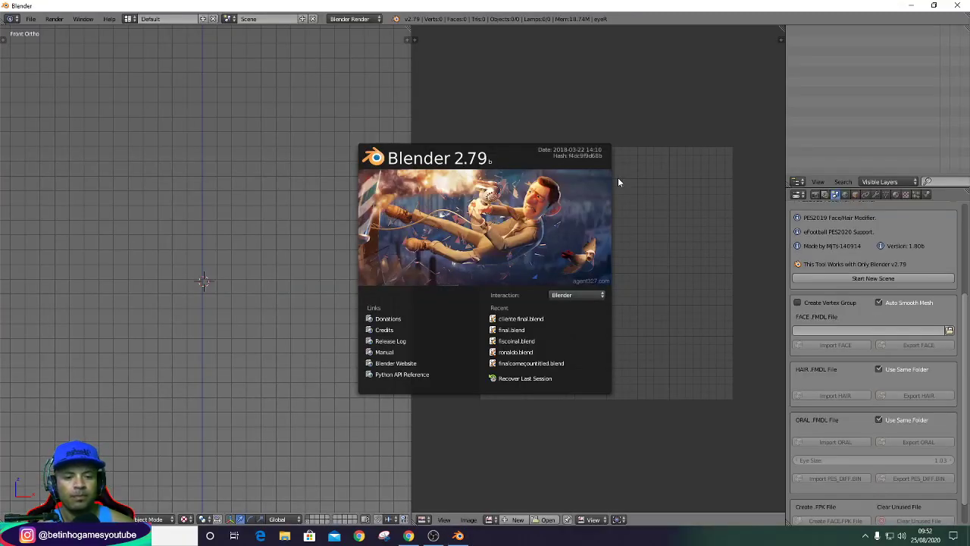
Close the splash screen and browse Desktop > lista marfut > NICOLAS > #Win > face_fpk for the face model.
left_click(699, 121)
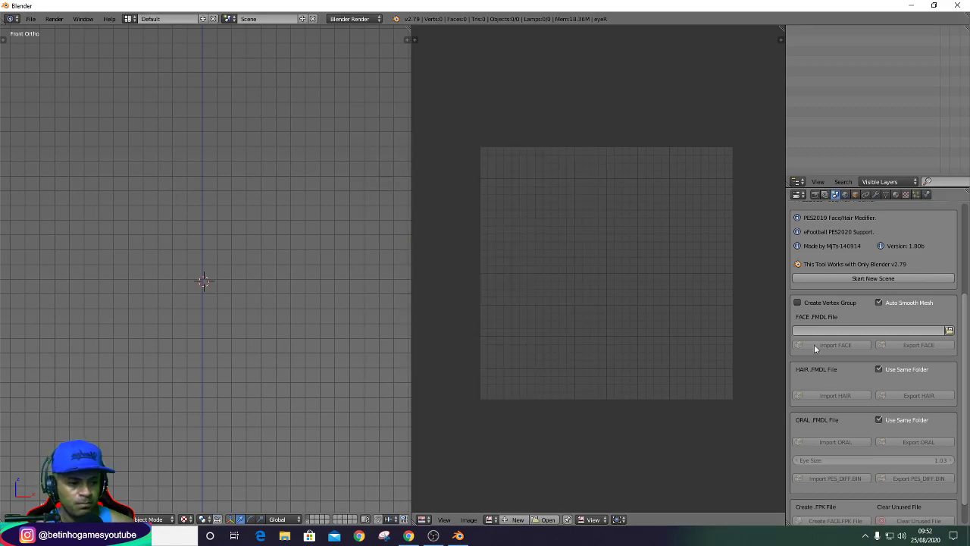
left_click(950, 330)
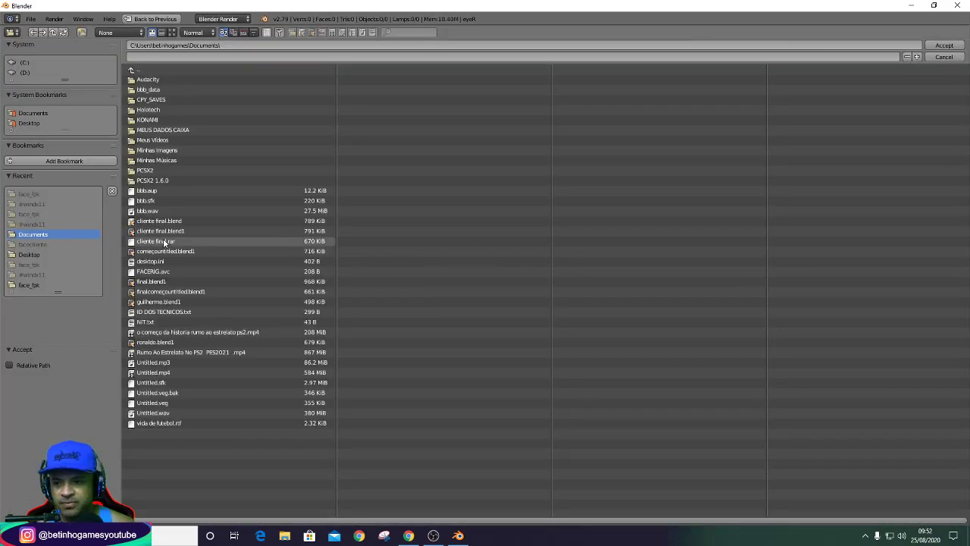
left_click(33, 125)
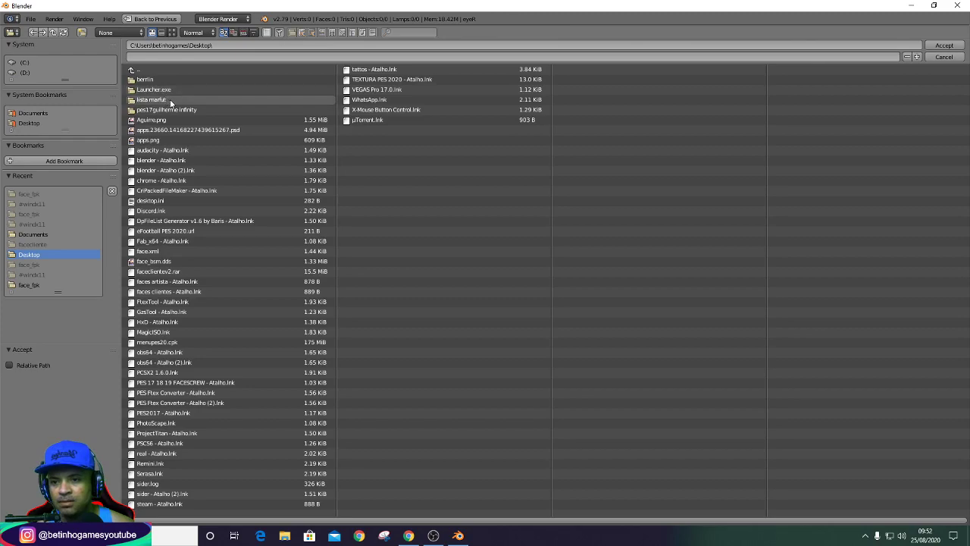
left_click(169, 99)
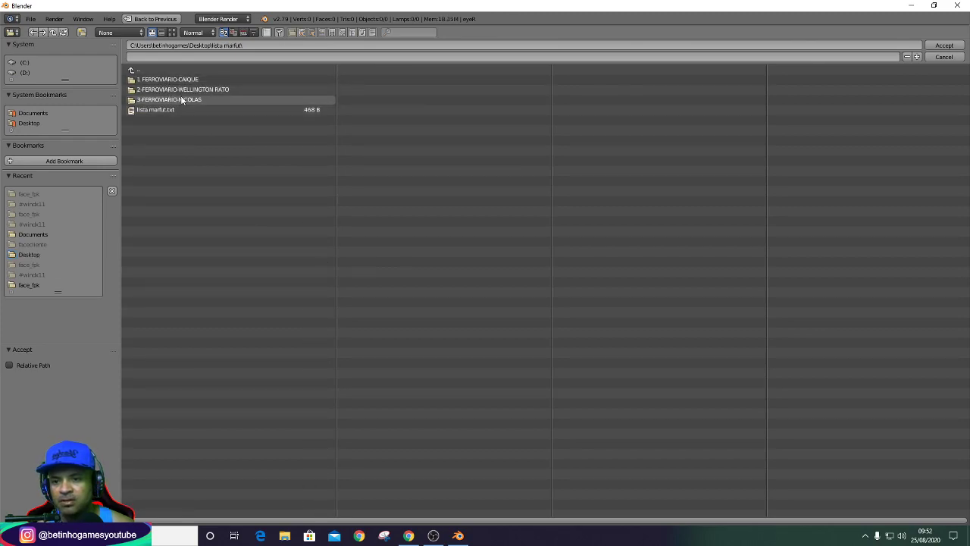
left_click(184, 100)
left_click(149, 80)
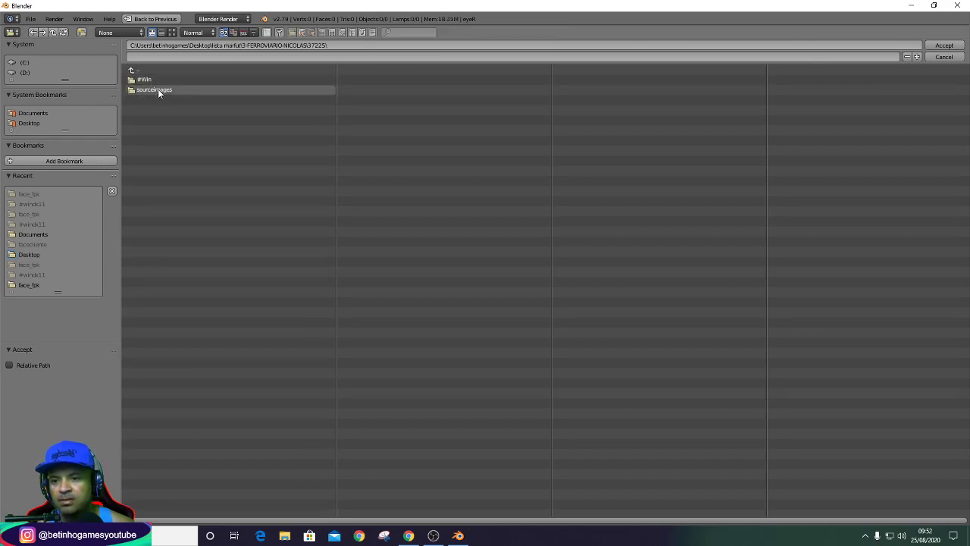
left_click(160, 90)
left_click(166, 82)
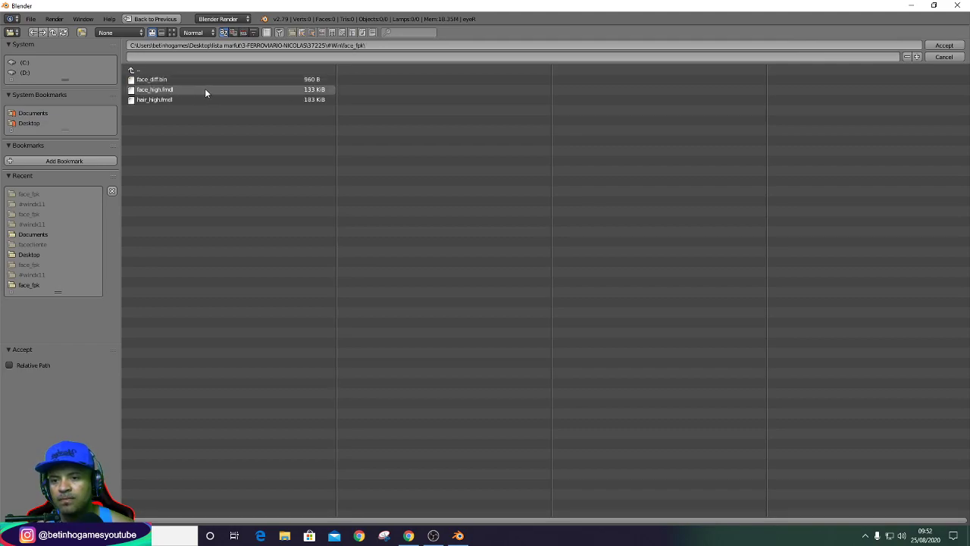
Step back out, re-enter #Win > face_fpk and pick face_high.fmdl as the FACE .FMDL file.
left_click(132, 70)
left_click(133, 71)
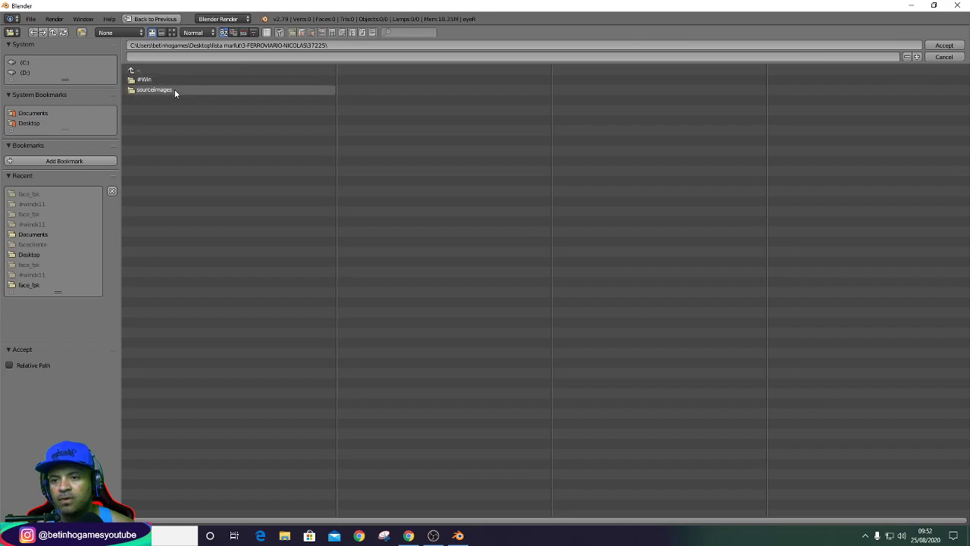
left_click(168, 79)
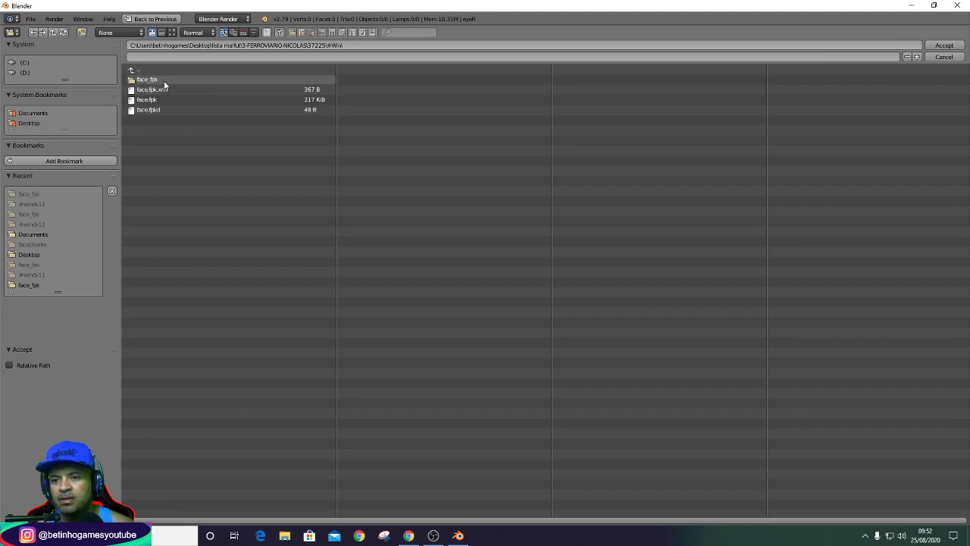
left_click(166, 80)
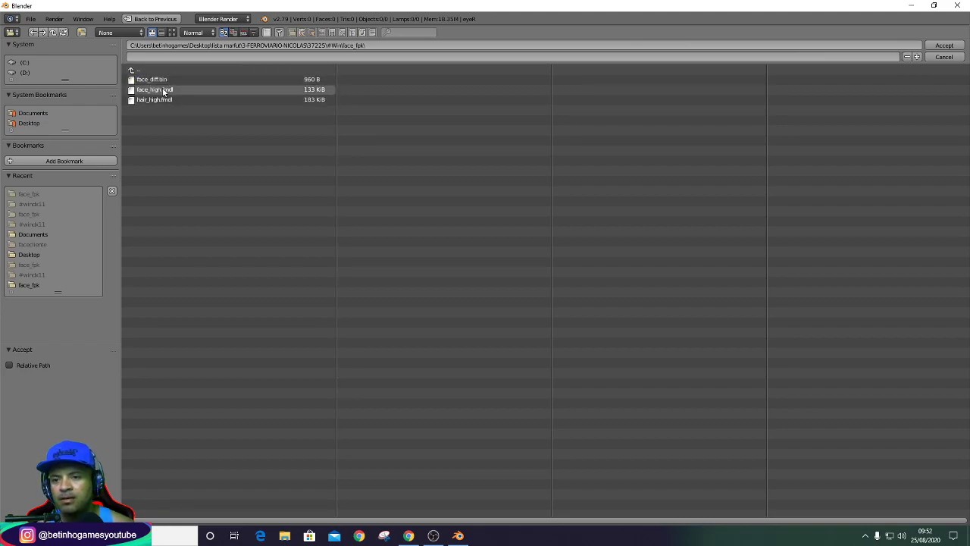
double_click(184, 89)
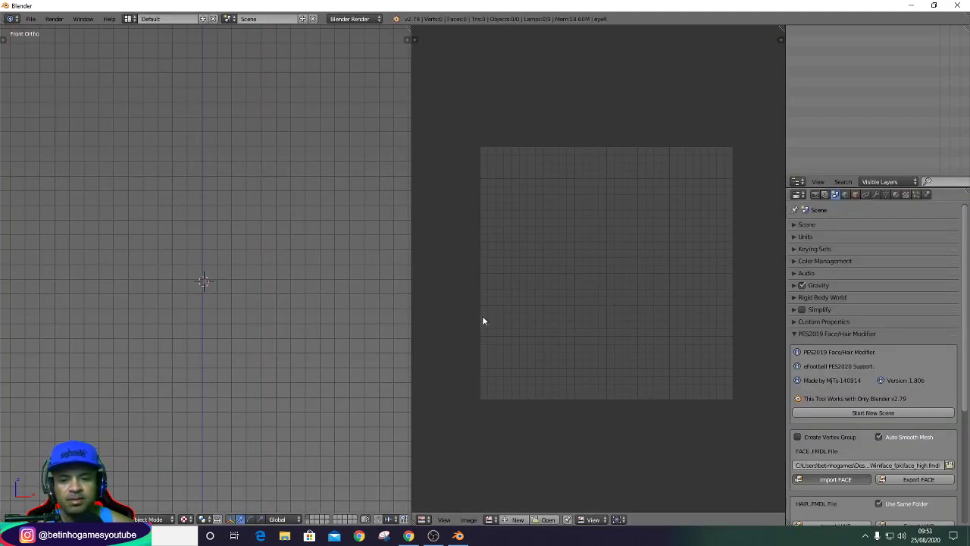
Import the hair model and the PES_DIFF.BIN data onto the face.
scroll(818, 482, "down", 2)
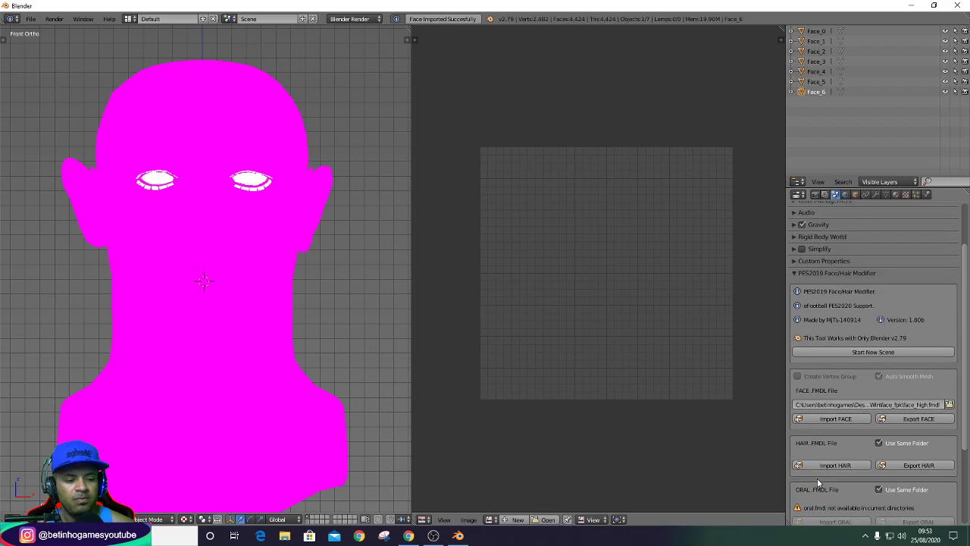
left_click(834, 467)
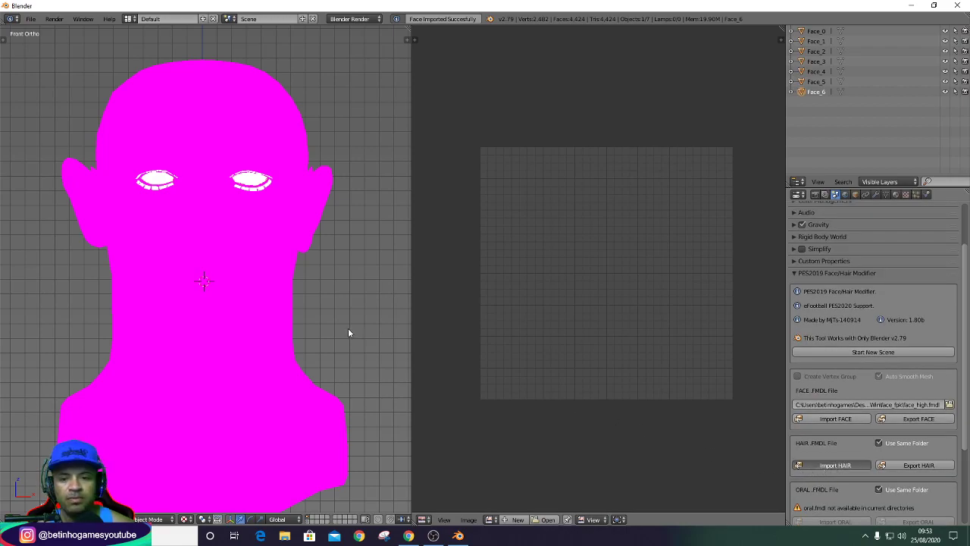
scroll(334, 299, "down", 1)
scroll(845, 495, "down", 1)
scroll(844, 478, "down", 3)
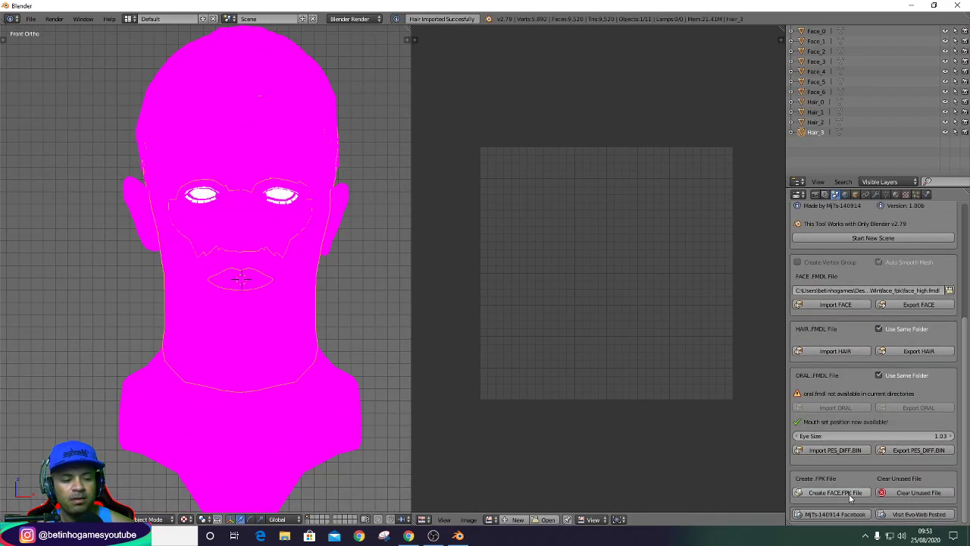
left_click(847, 453)
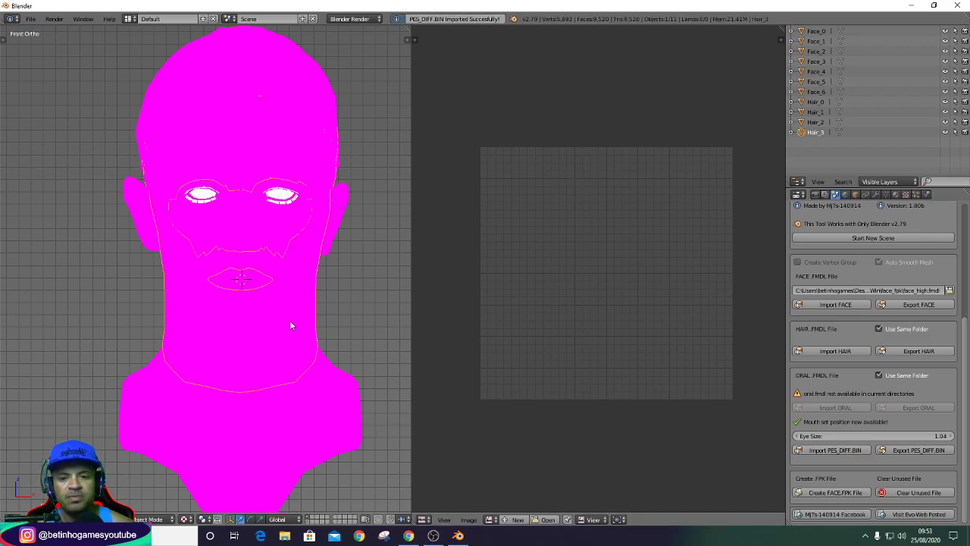
scroll(290, 320, "down", 2)
Scale the Hair_3 mesh to 0 in Edit Mode so it vanishes.
key("Tab")
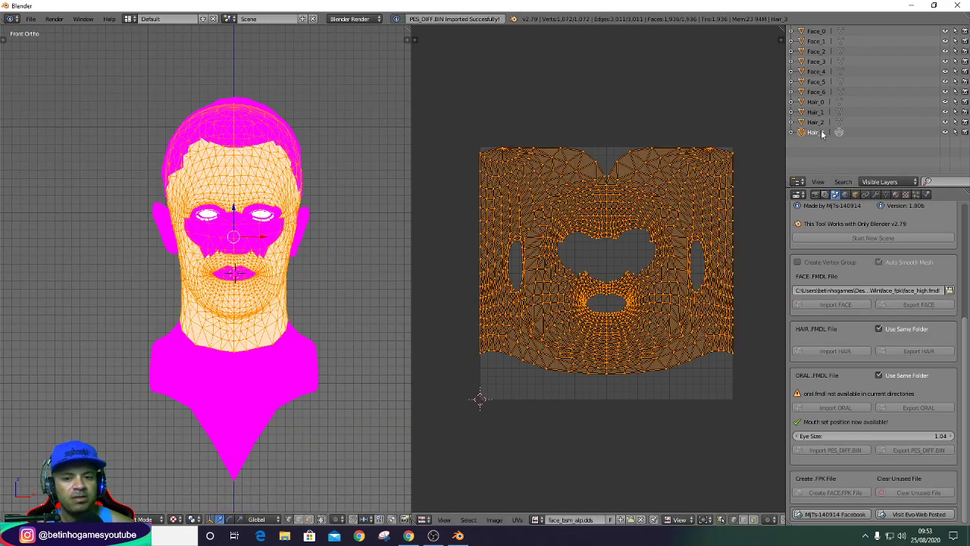
scroll(157, 259, "down", 2)
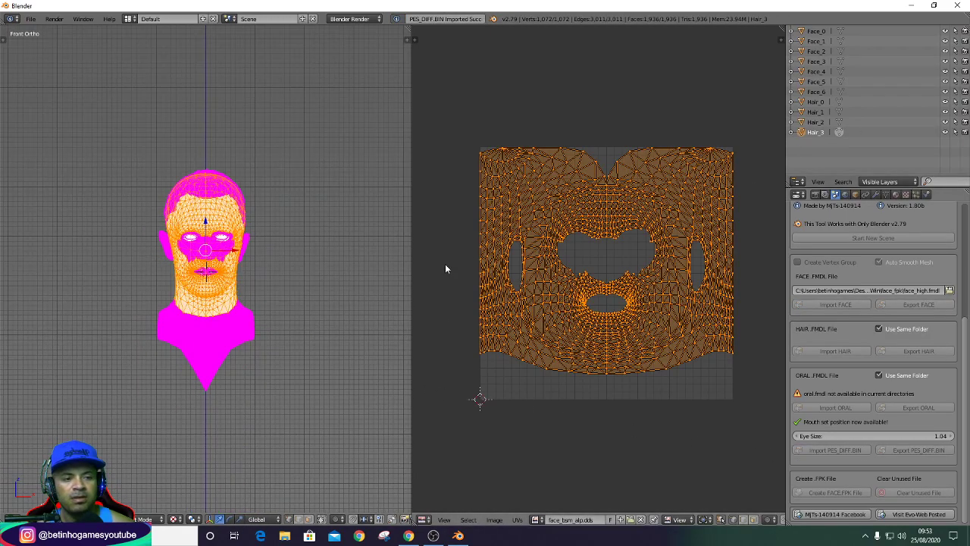
key("s")
key("0")
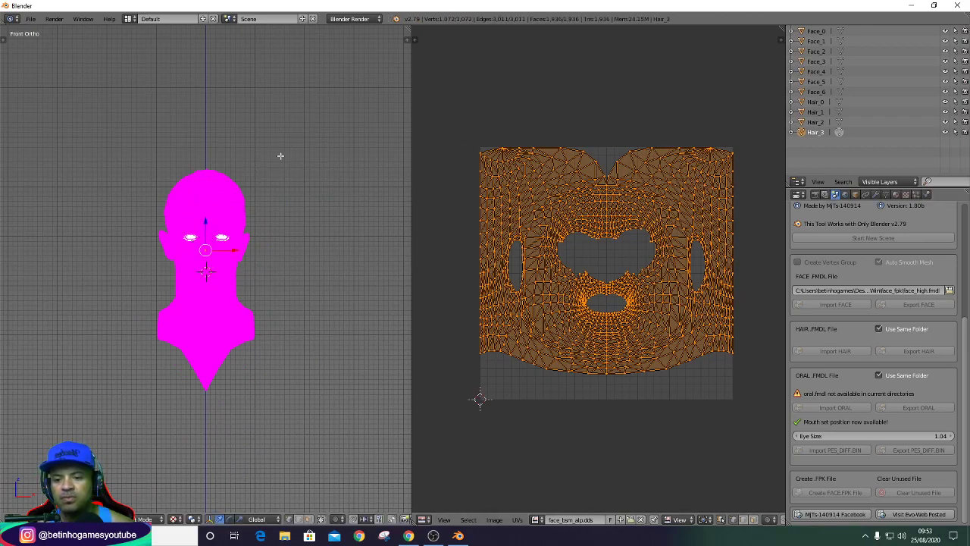
key("Return")
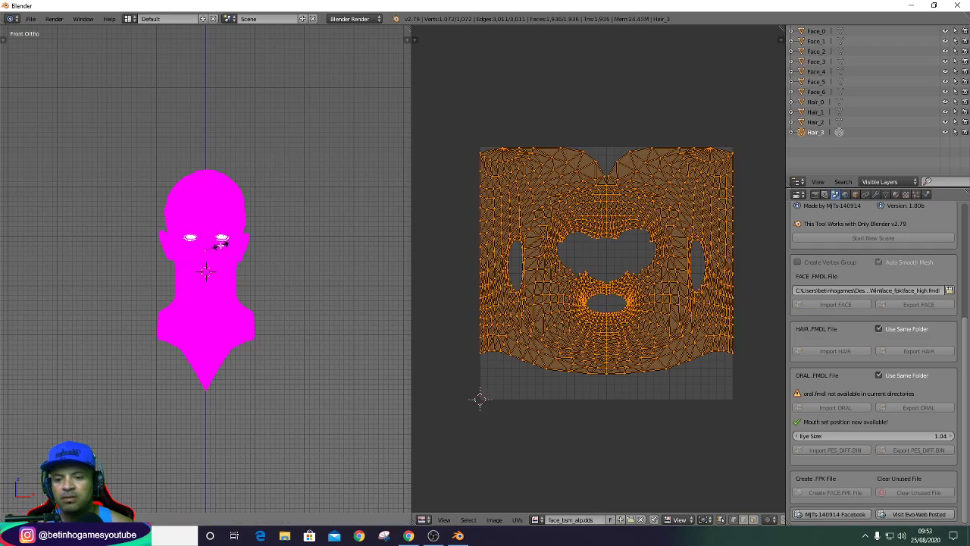
key("s")
key("Escape")
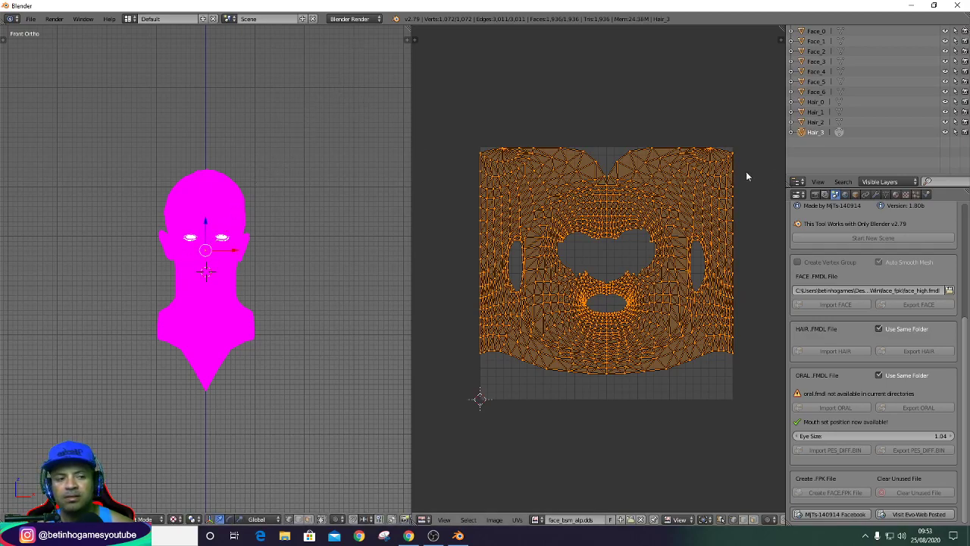
left_click(839, 132)
left_click(839, 132)
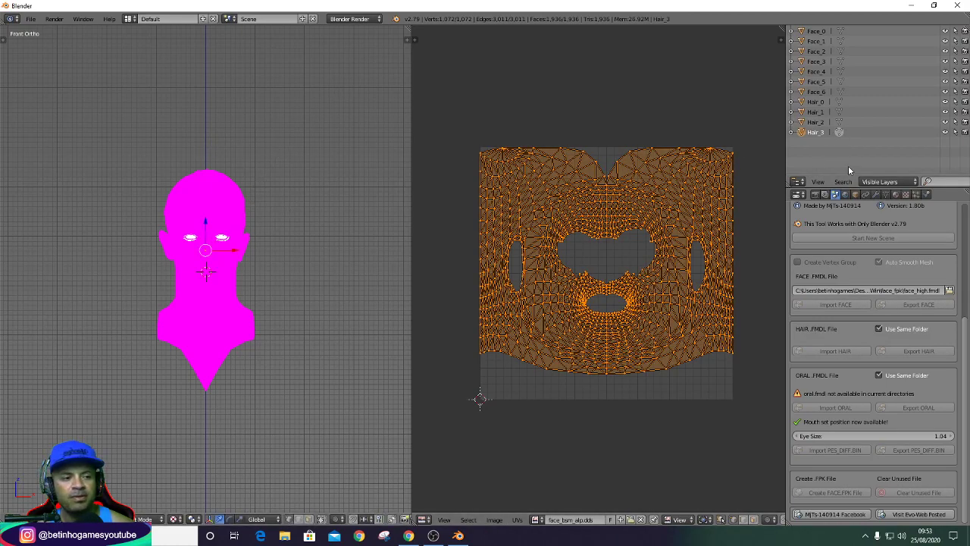
Switch to the Hair_2 piece, zoom in on the head and rescale its geometry.
left_click(840, 123)
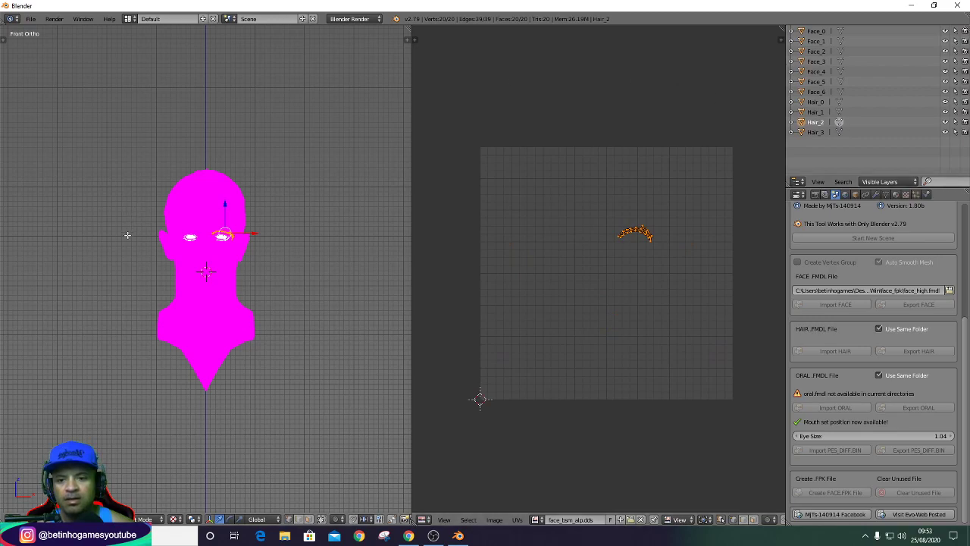
middle_click_drag(250, 258, 181, 278, "shift")
scroll(176, 265, "up", 1)
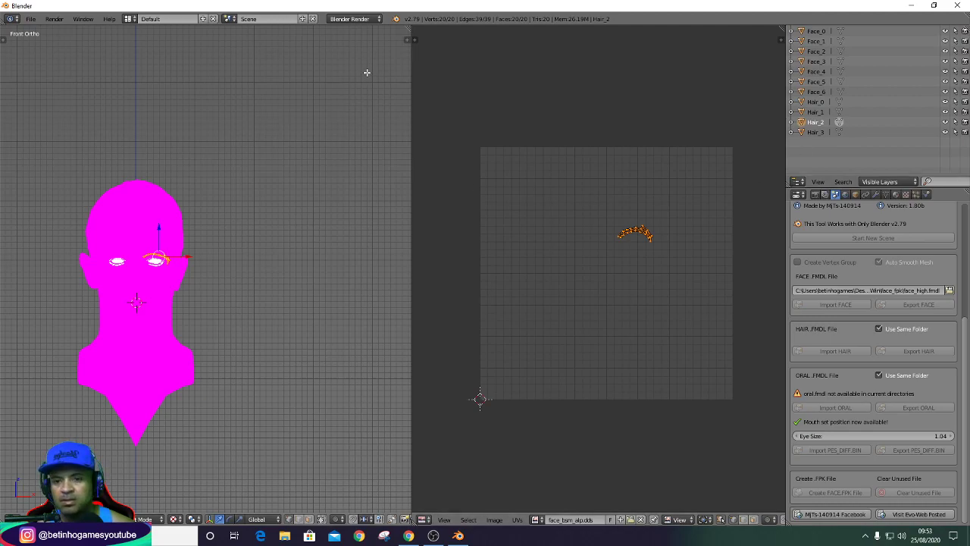
key("a")
key("s")
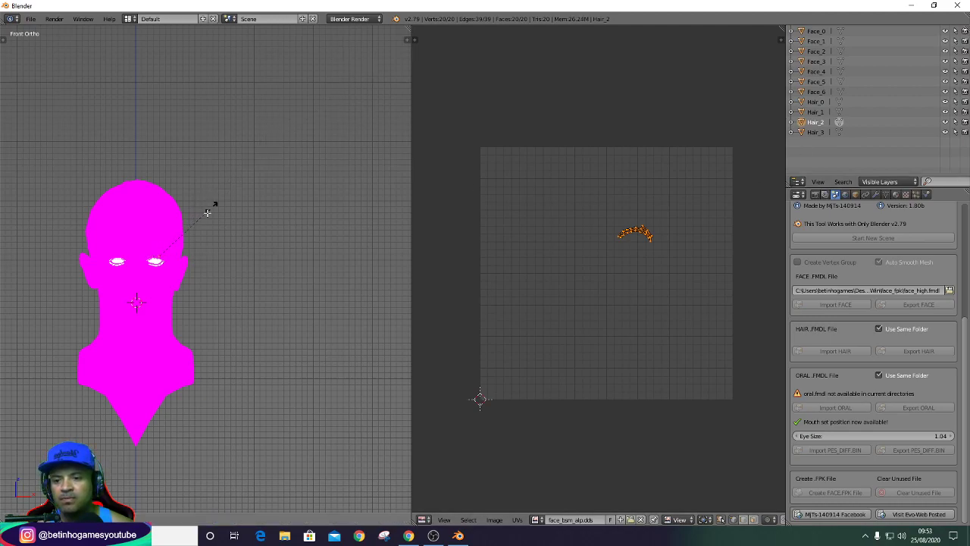
left_click(196, 241)
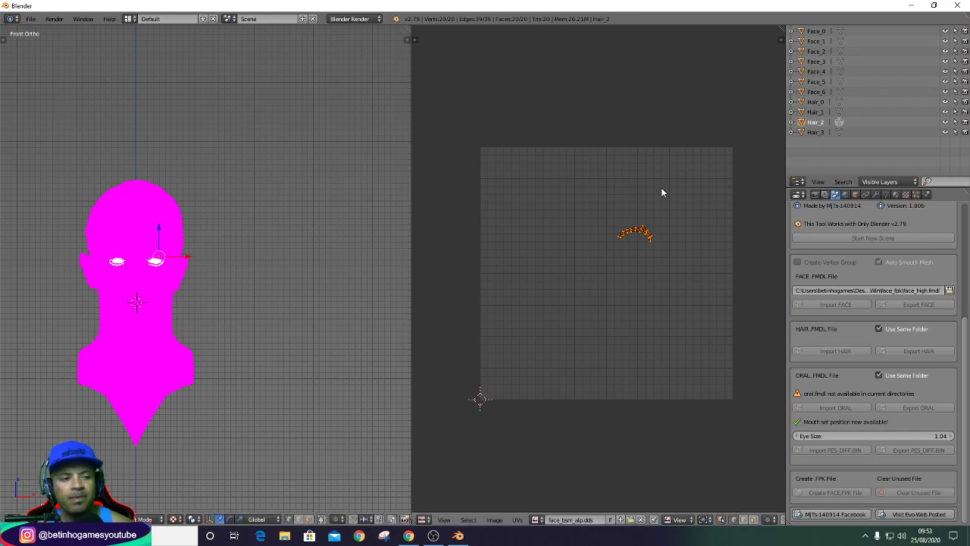
Switch to editing Hair_1, frame it, then re-centre the view on the whole head.
left_click(839, 112)
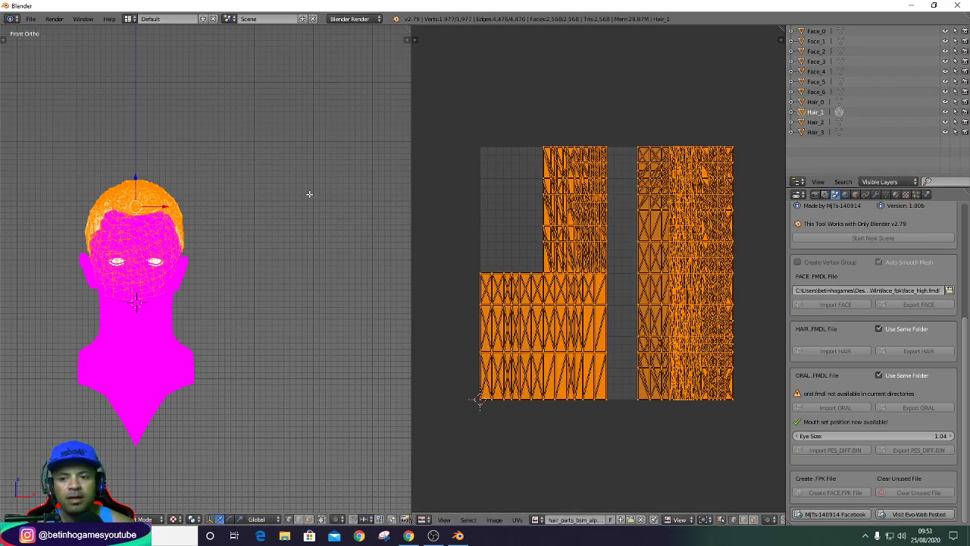
key("Home")
scroll(247, 173, "up", 1)
scroll(247, 172, "up", 1)
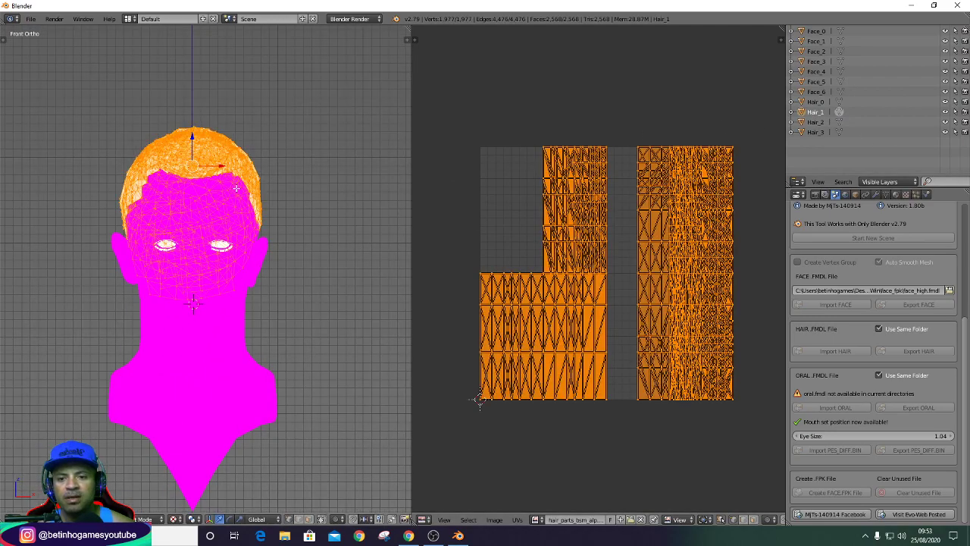
scroll(252, 172, "up", 5)
scroll(257, 171, "down", 4)
scroll(257, 172, "up", 3)
key("Home")
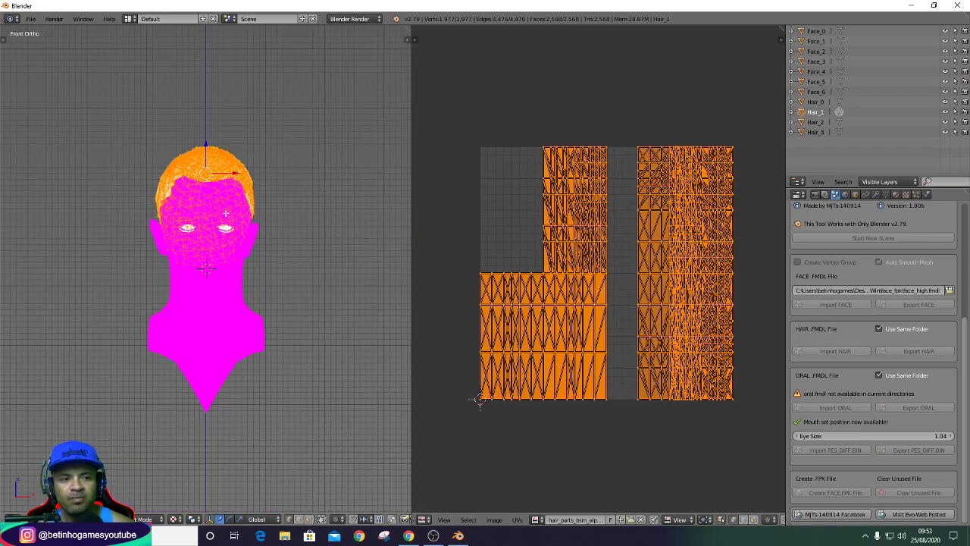
Leave Hair_1 and inspect the Hair_0 mesh's UV layout in Edit Mode.
key("Tab")
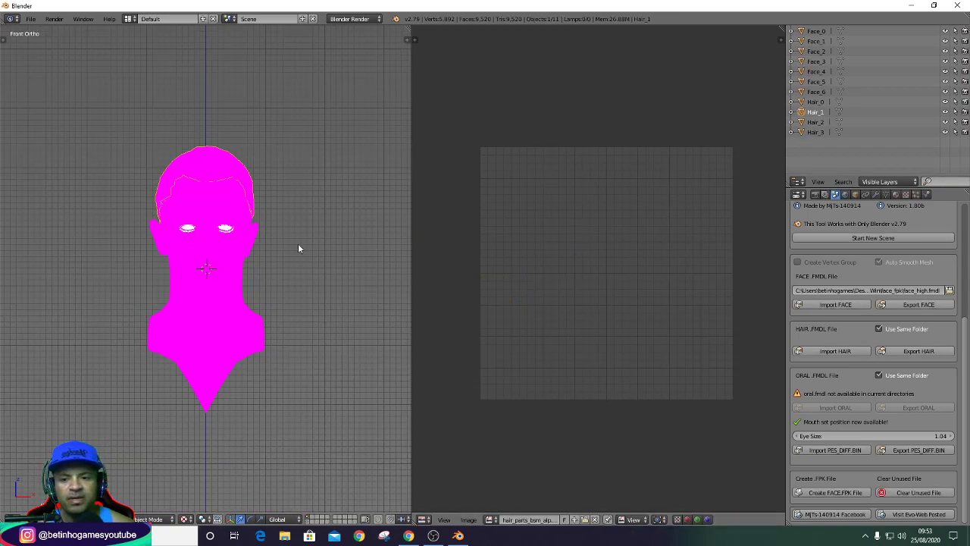
scroll(211, 208, "up", 2)
scroll(211, 208, "down", 2)
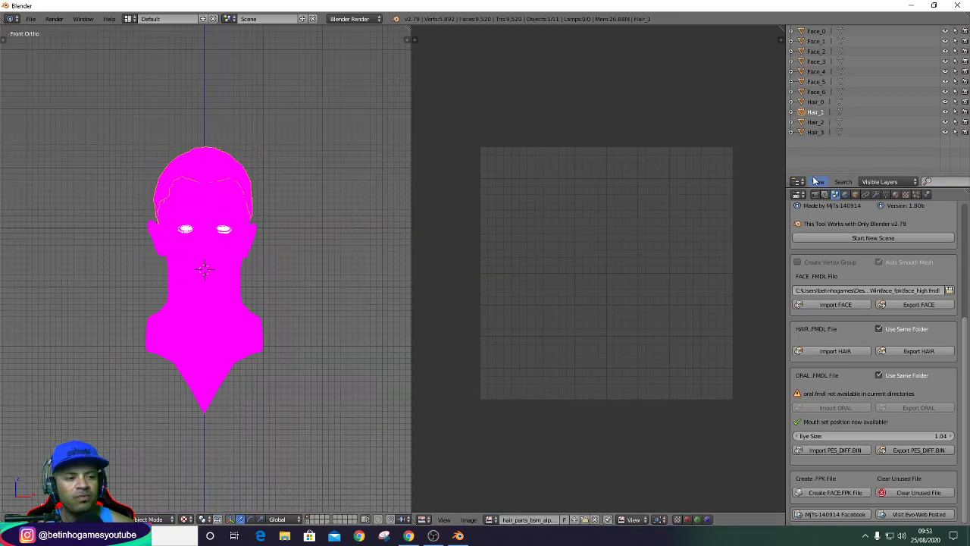
left_click(841, 103)
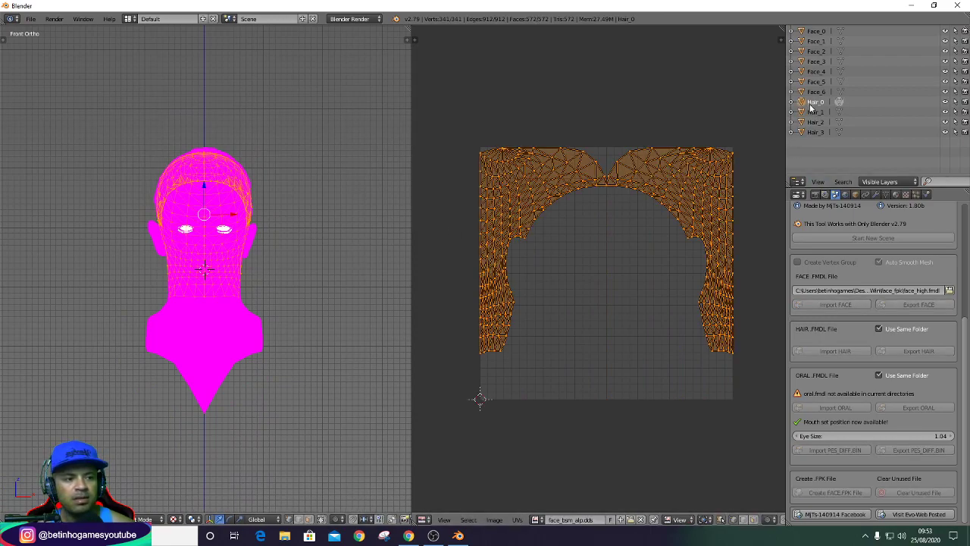
scroll(275, 170, "up", 3)
scroll(274, 170, "down", 3)
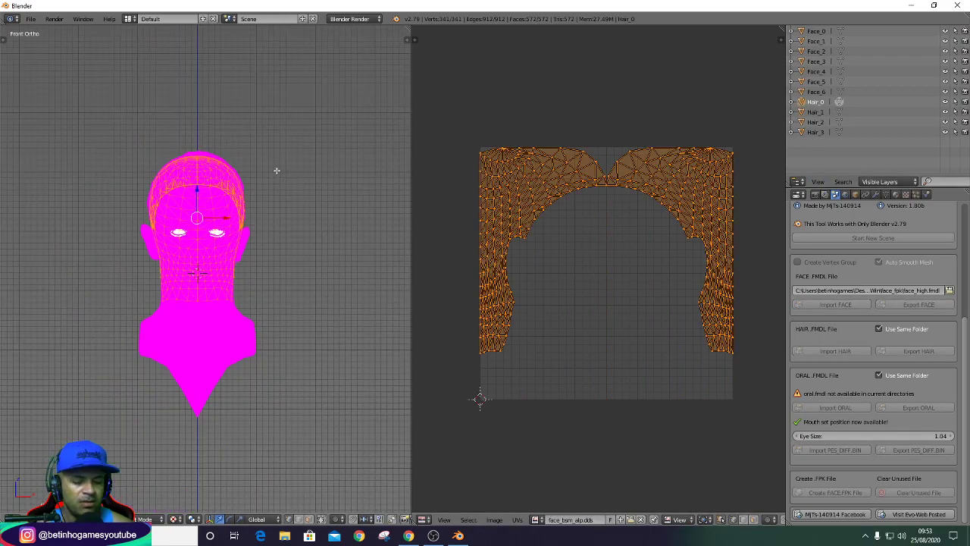
scroll(184, 222, "up", 3)
scroll(183, 222, "down", 3)
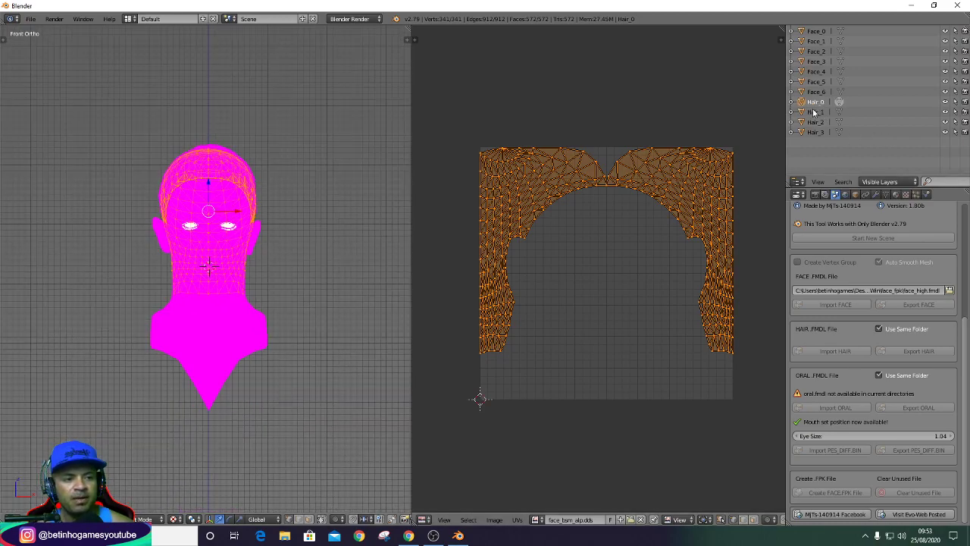
Compare the Face_2 and Hair_0 UVs, then return to Object Mode and select Face_0.
left_click(840, 50)
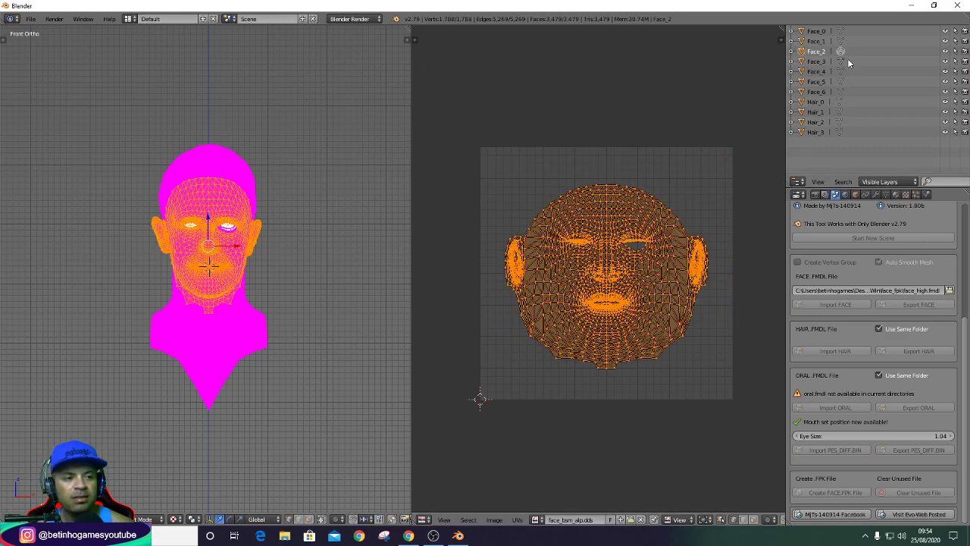
left_click(840, 102)
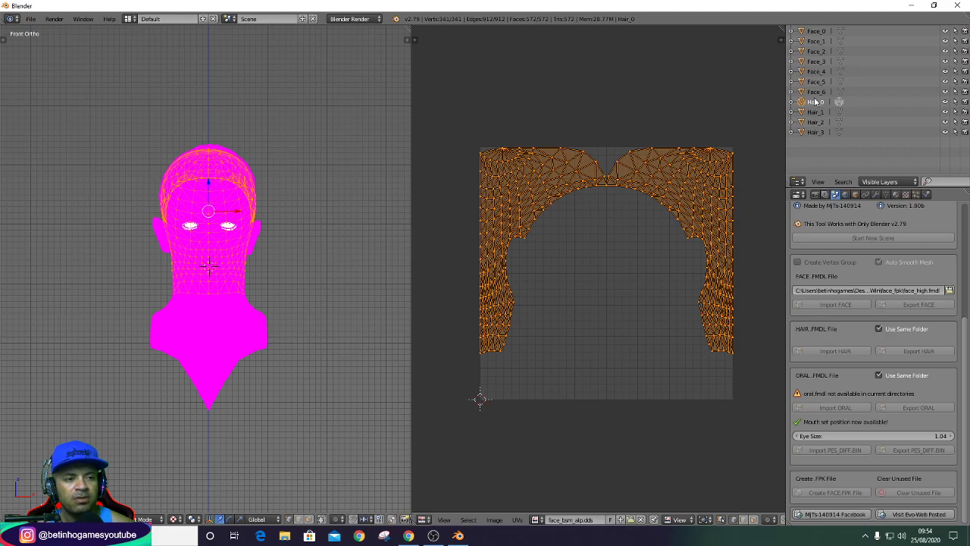
left_click(816, 51)
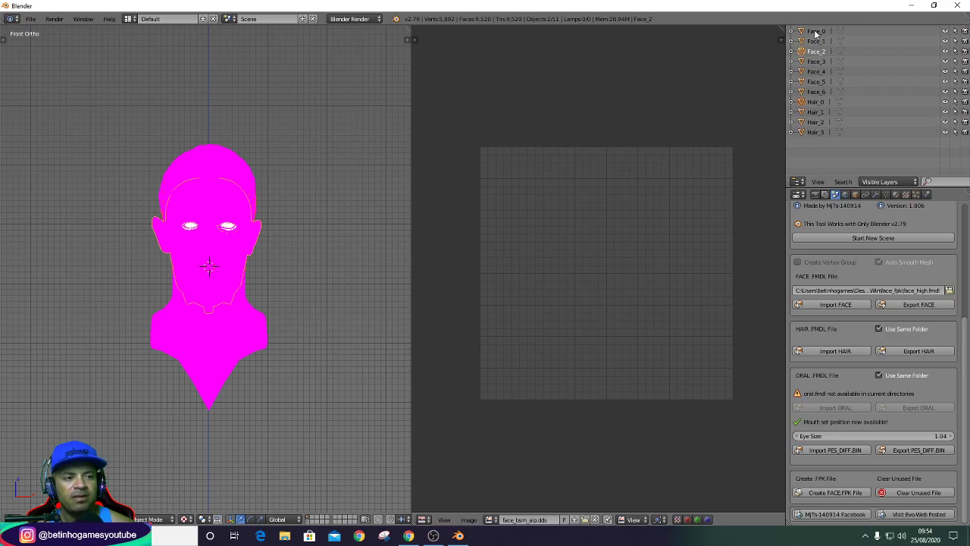
left_click(816, 32)
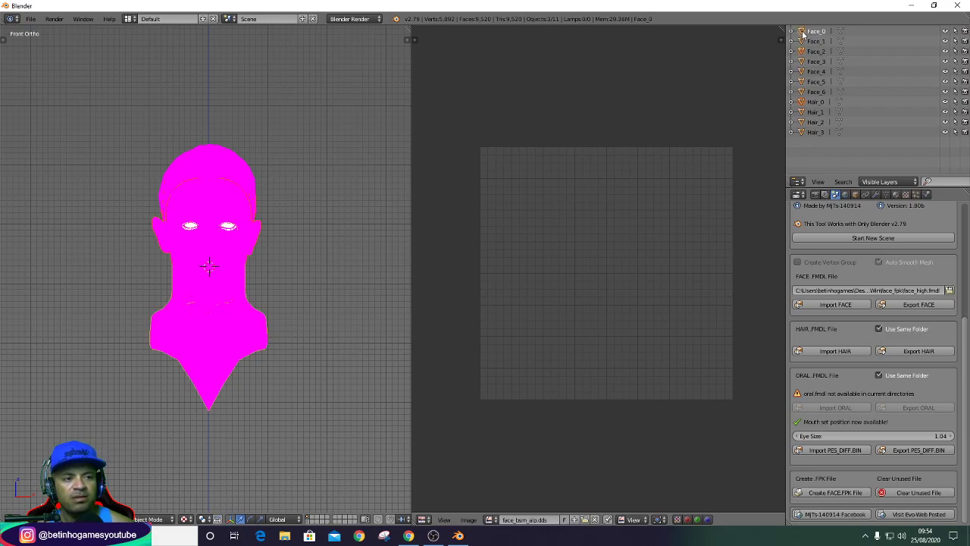
Delete the Face_2 and Hair_0 objects and check Face_0's UVs in Edit Mode.
key("Delete")
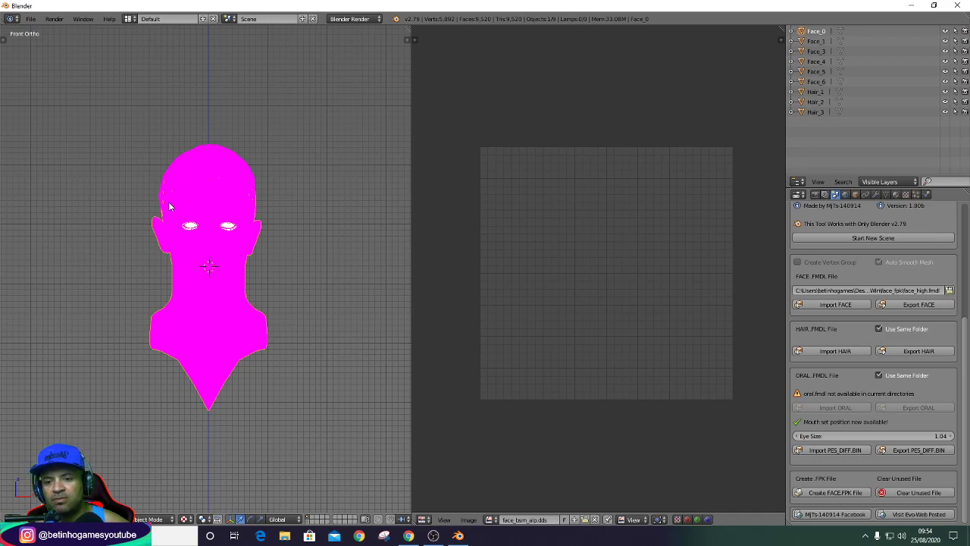
left_click(841, 32)
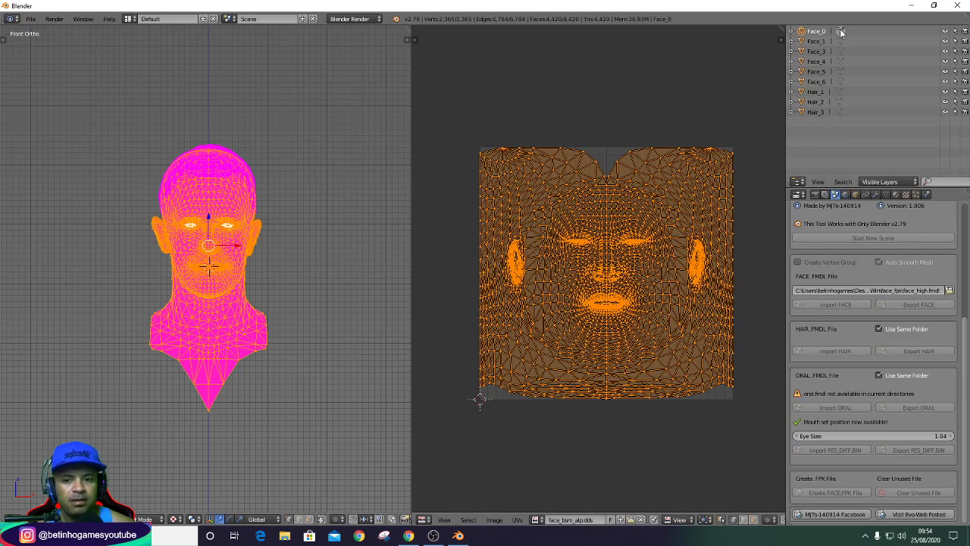
scroll(303, 235, "up", 2)
scroll(303, 235, "down", 2)
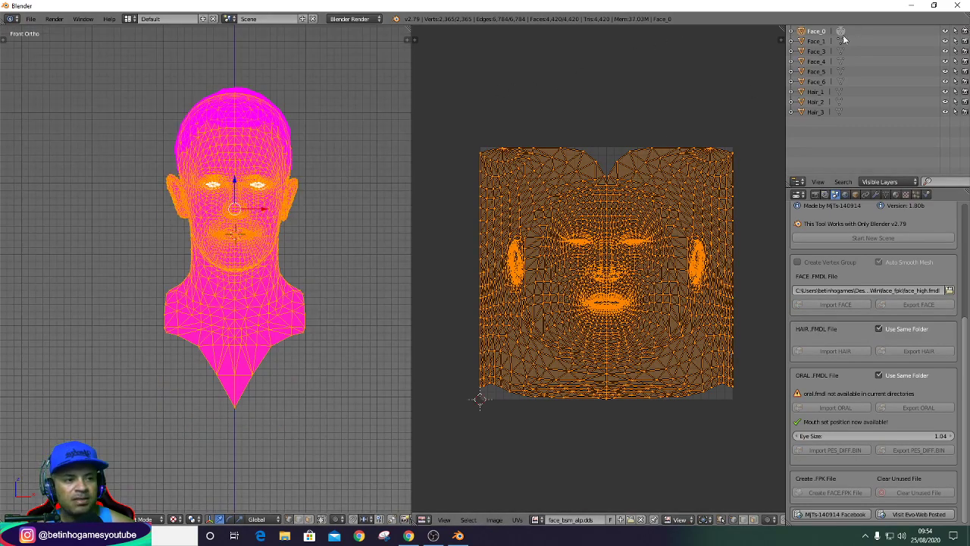
left_click(841, 32)
left_click(841, 32)
scroll(268, 208, "up", 2)
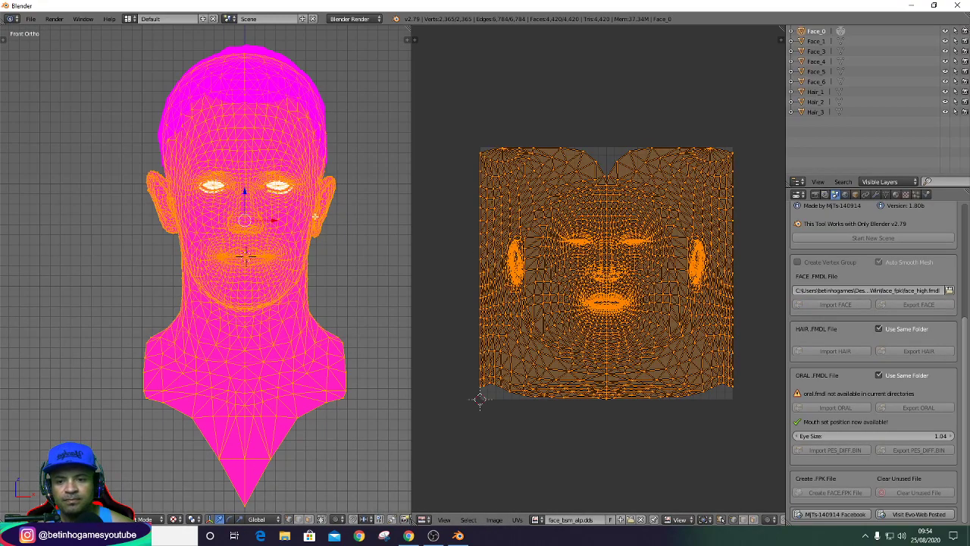
scroll(268, 207, "up", 3)
scroll(268, 208, "down", 3)
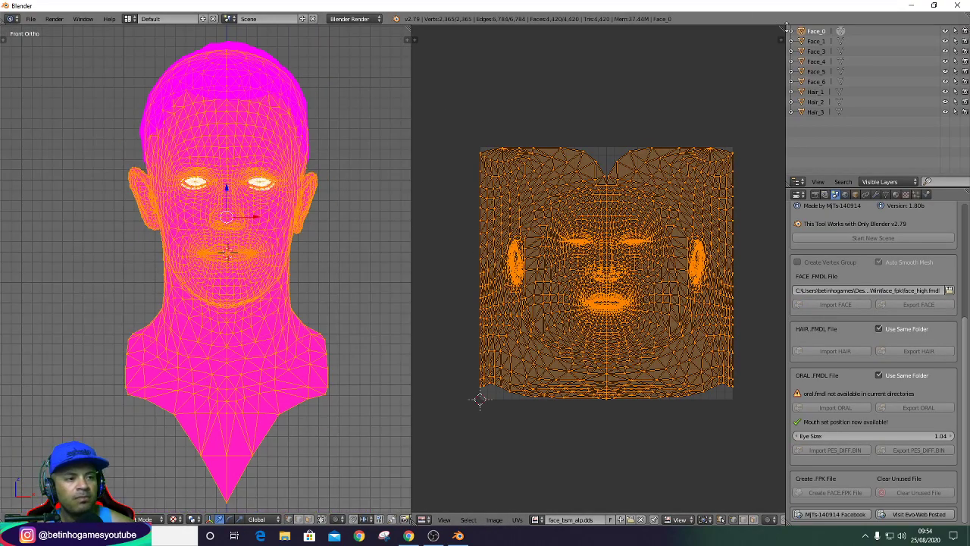
left_click(842, 32)
Inspect the Face_5 and Face_6 UVs, then delete the Face_6 eye mesh.
left_click(842, 72)
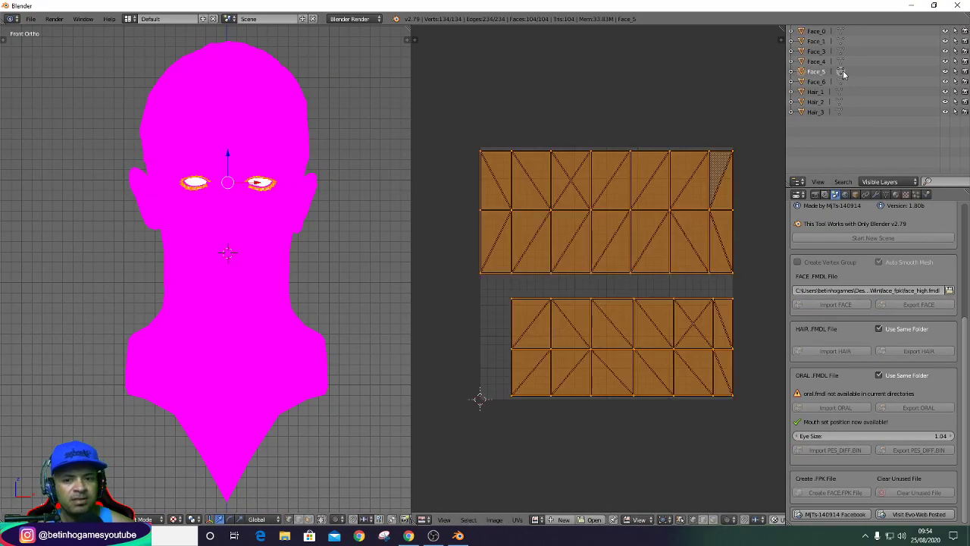
left_click(842, 81)
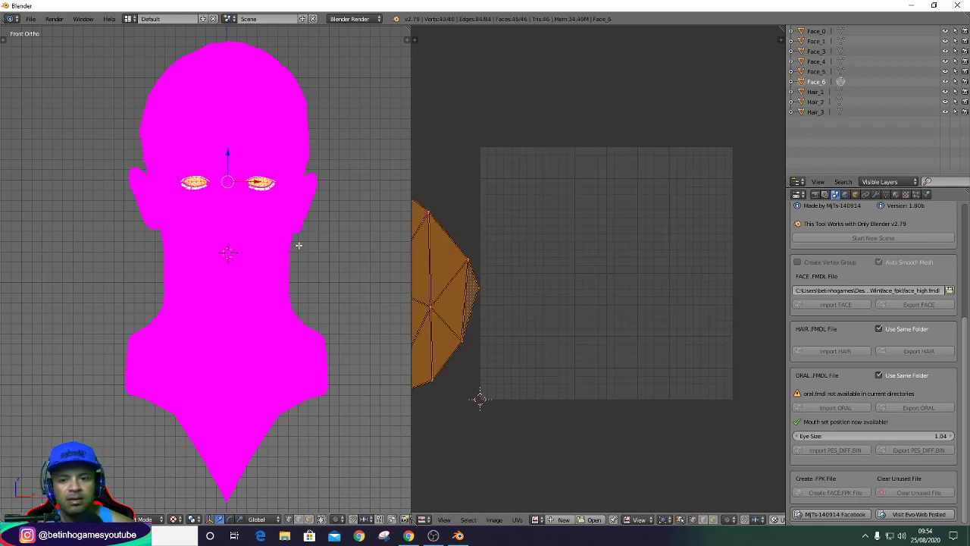
scroll(196, 191, "up", 3)
scroll(212, 186, "up", 3)
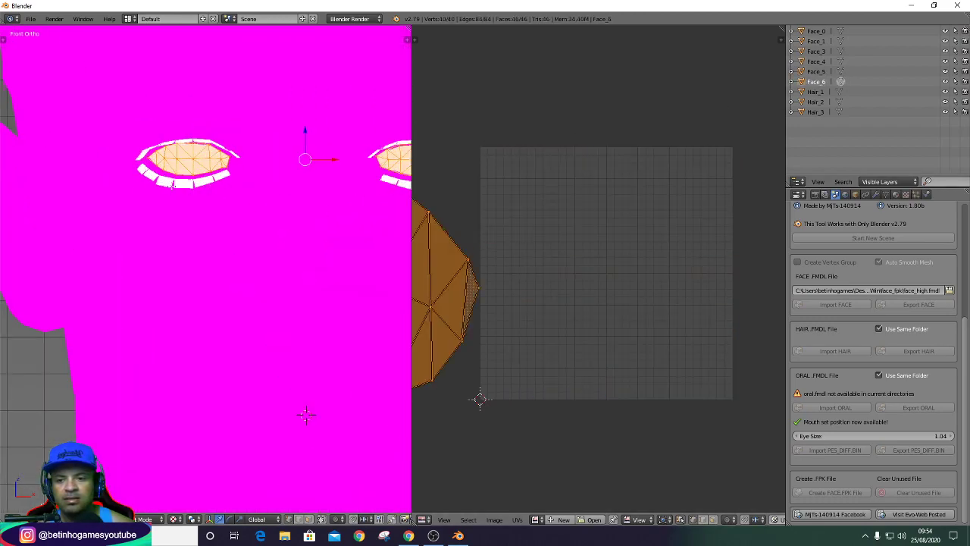
scroll(135, 160, "down", 3)
scroll(333, 163, "up", 2)
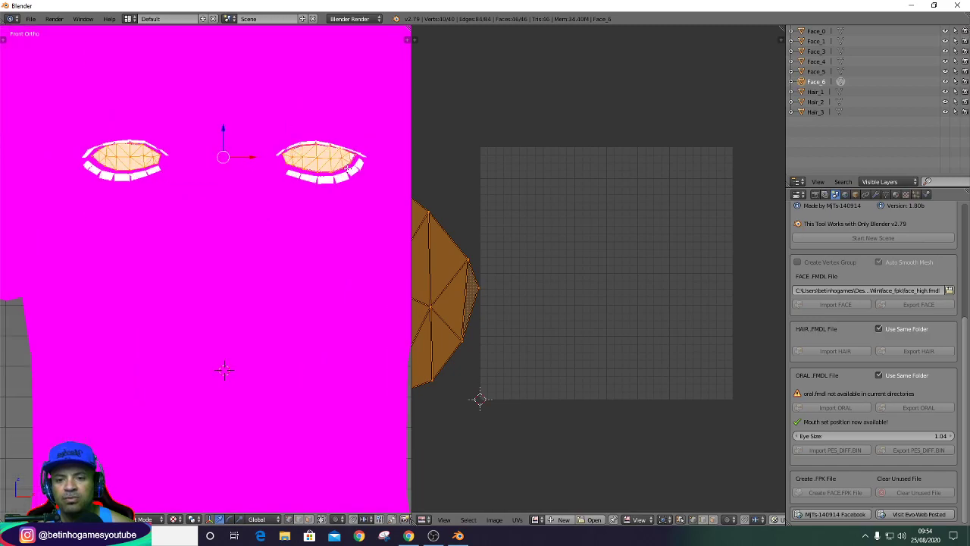
left_click(841, 82)
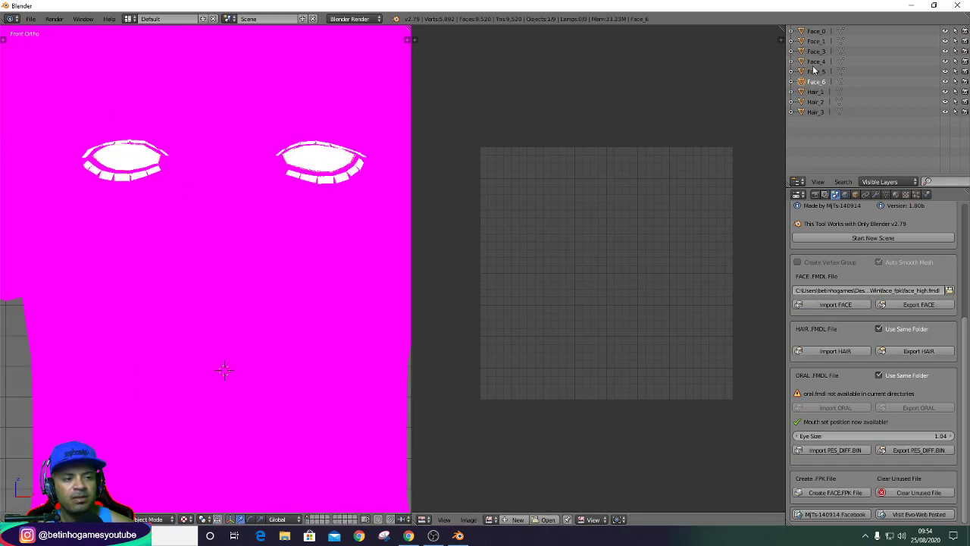
left_click(818, 31, "ctrl")
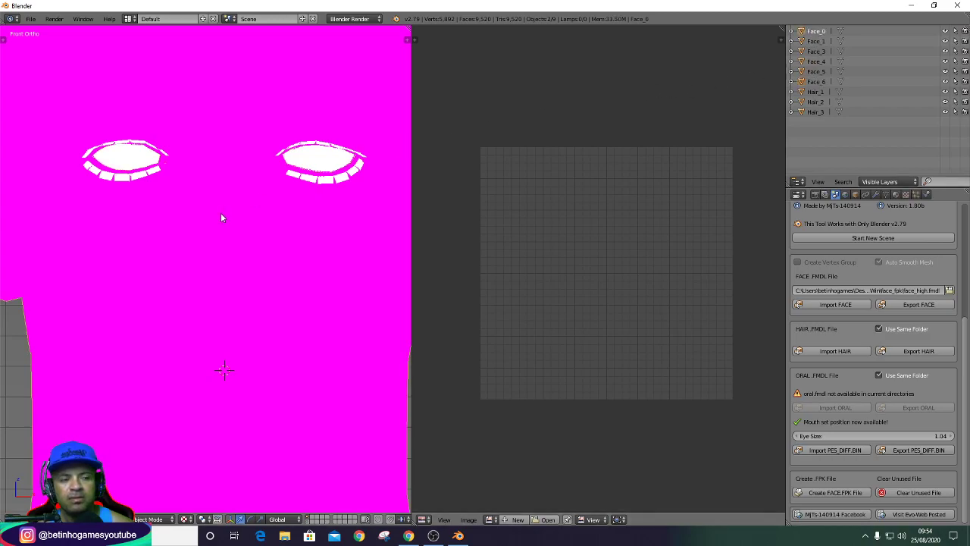
scroll(227, 195, "down", 2)
key("Delete")
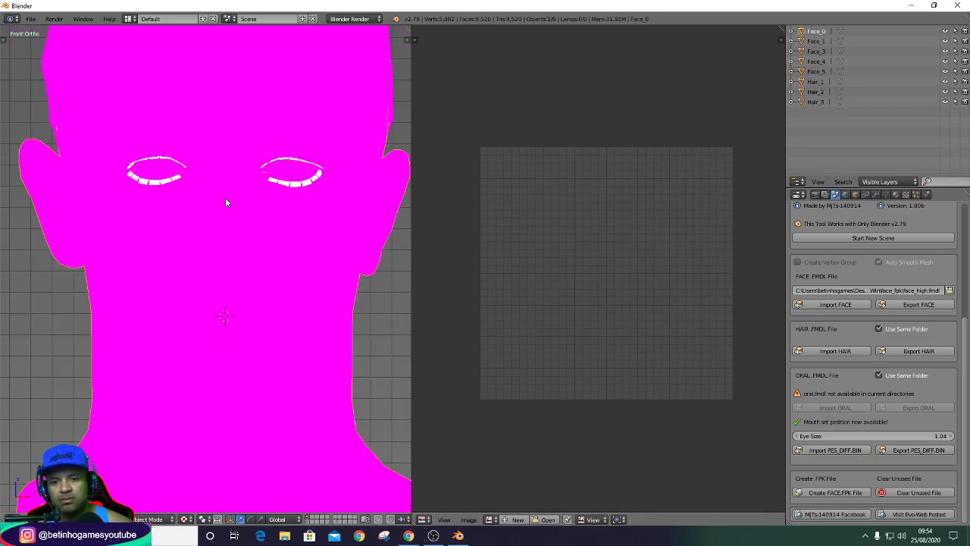
Hide the Face_5 eye-area mesh after checking its UVs, then minimize Blender.
left_click(842, 31)
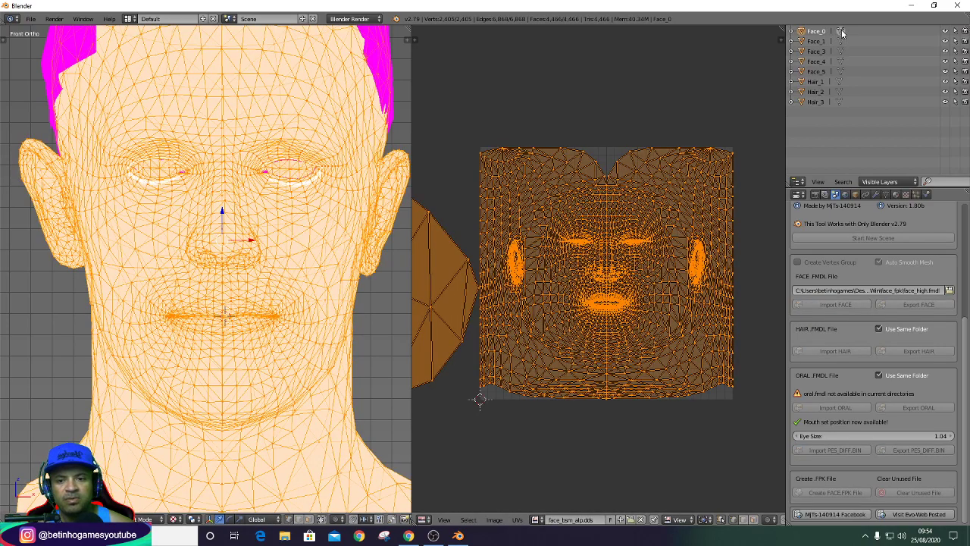
left_click(842, 31)
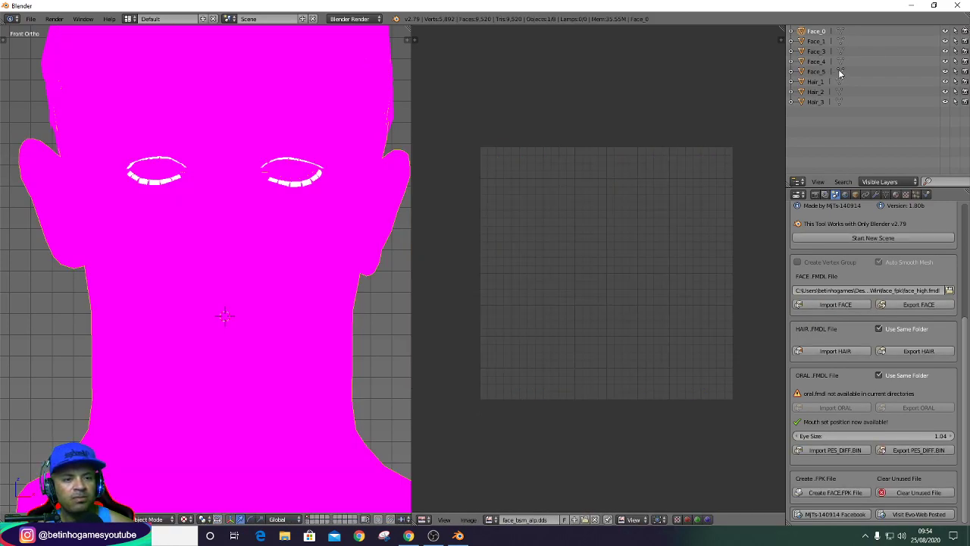
left_click(840, 71)
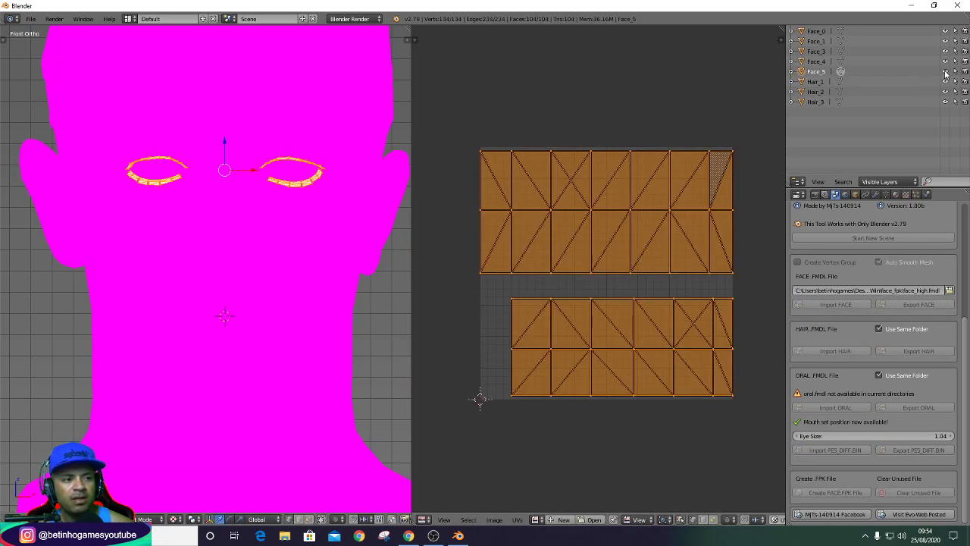
left_click(841, 72)
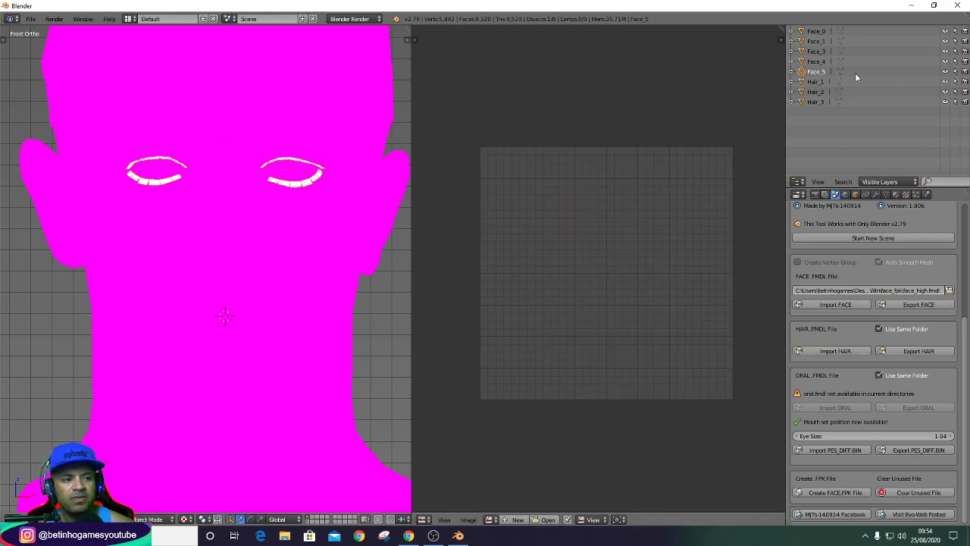
left_click(944, 72)
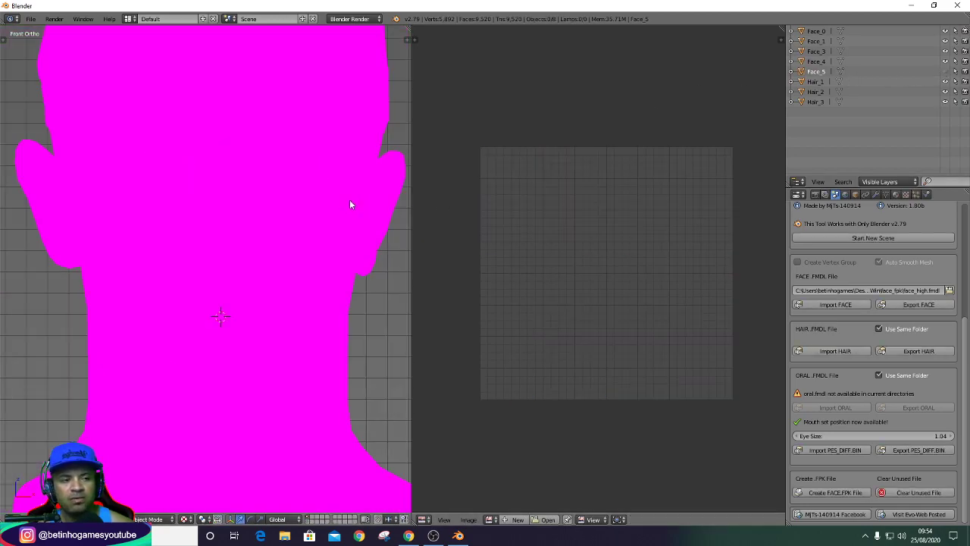
left_click(841, 31)
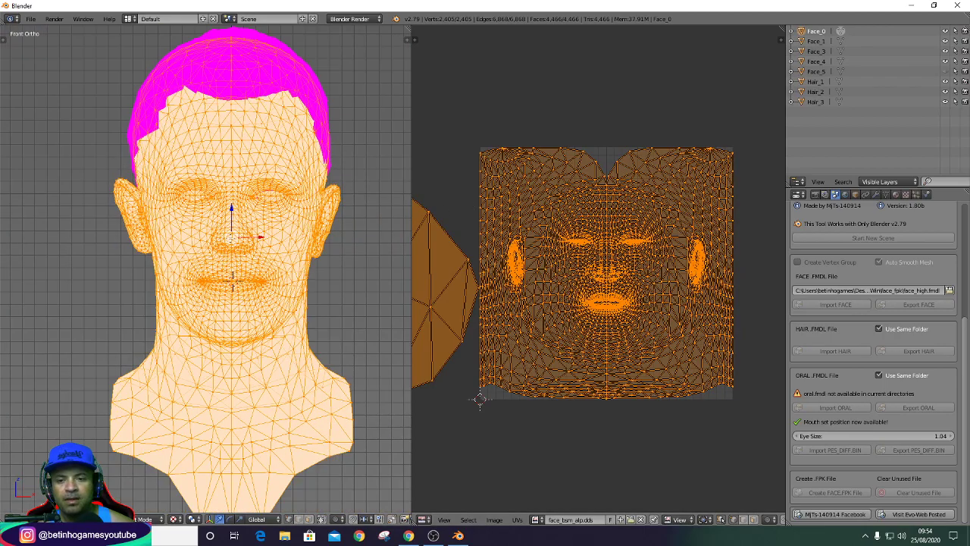
left_click(911, 5)
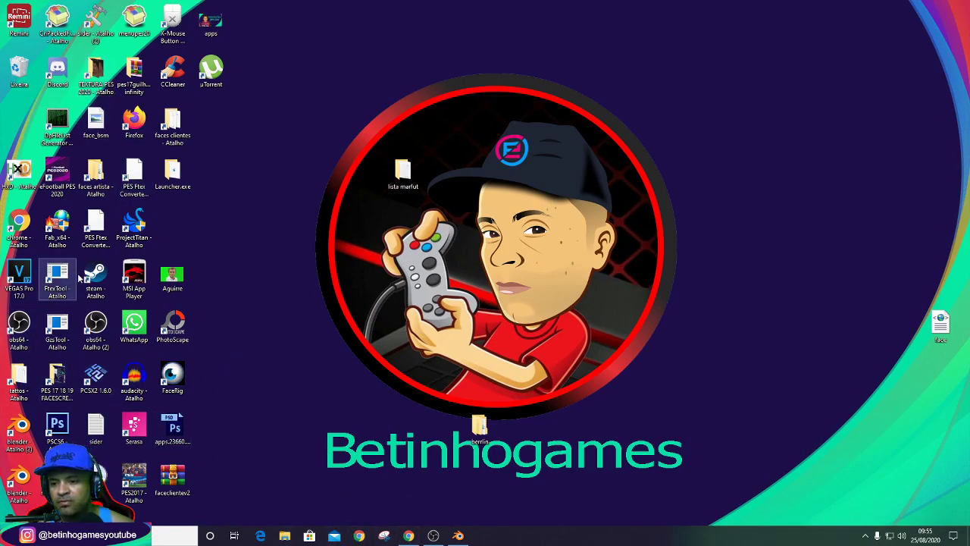
Launch the portable Photoshop CS6 from the desktop in Brazilian Portuguese (pt_BR).
double_click(65, 430)
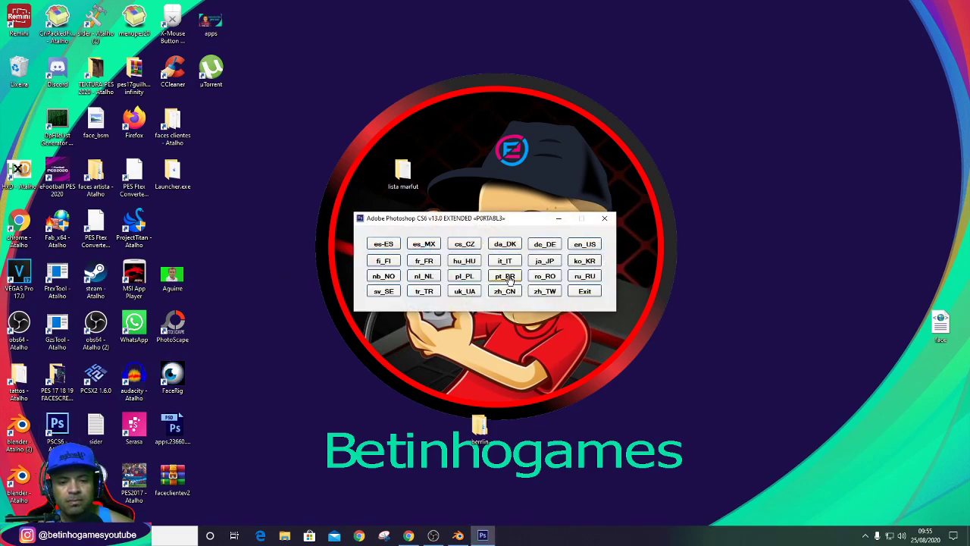
left_click(506, 278)
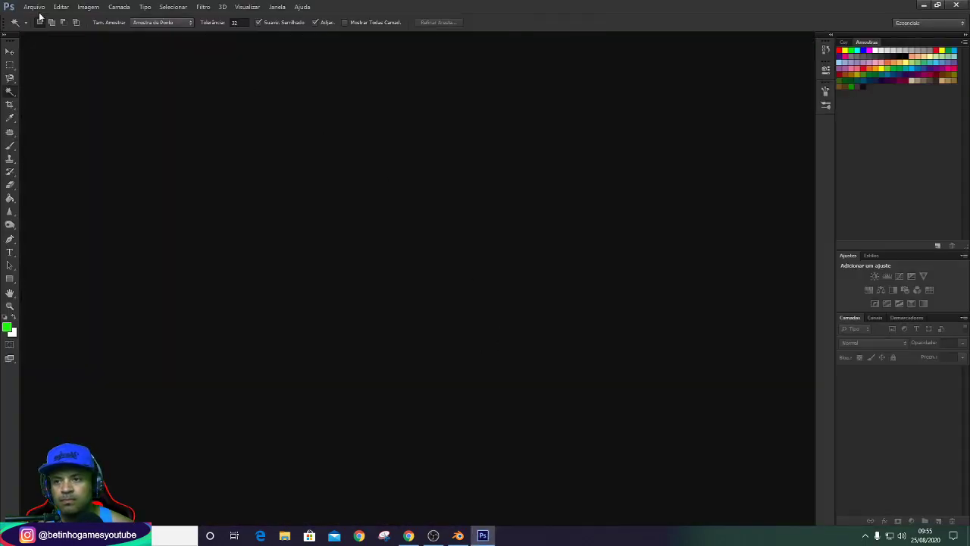
left_click(36, 7)
Open face_bsm_alp from 37225 > sourceimages > #windx11 to reach its DDS load options.
left_click(42, 27)
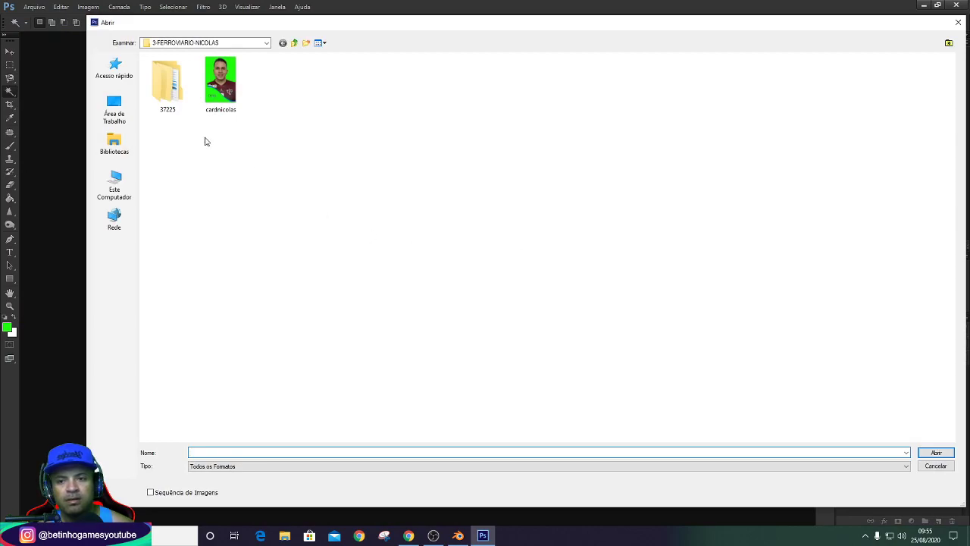
double_click(177, 100)
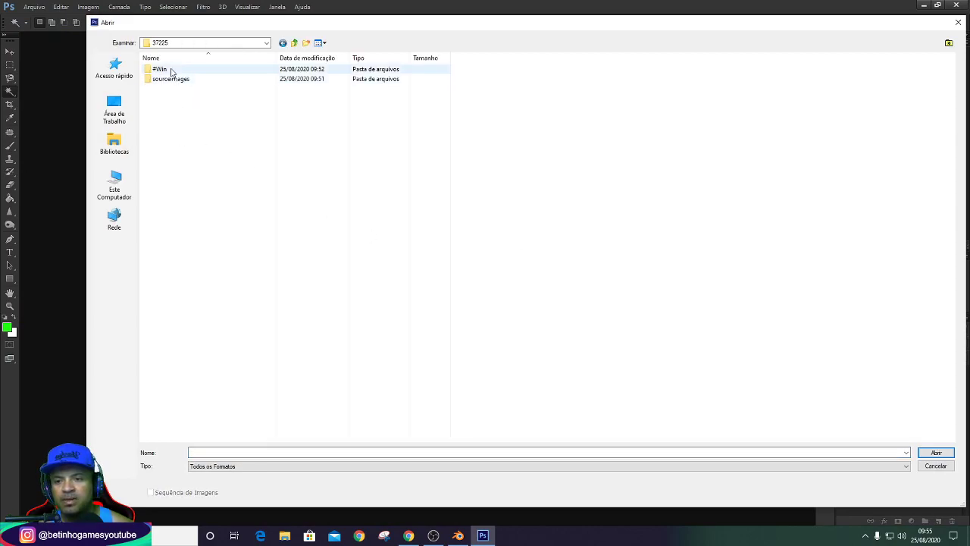
double_click(171, 80)
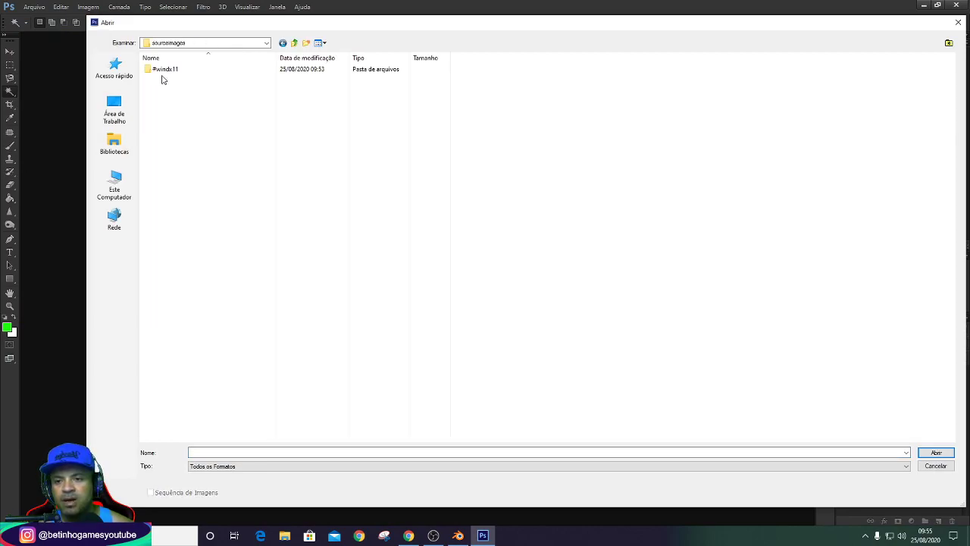
double_click(162, 72)
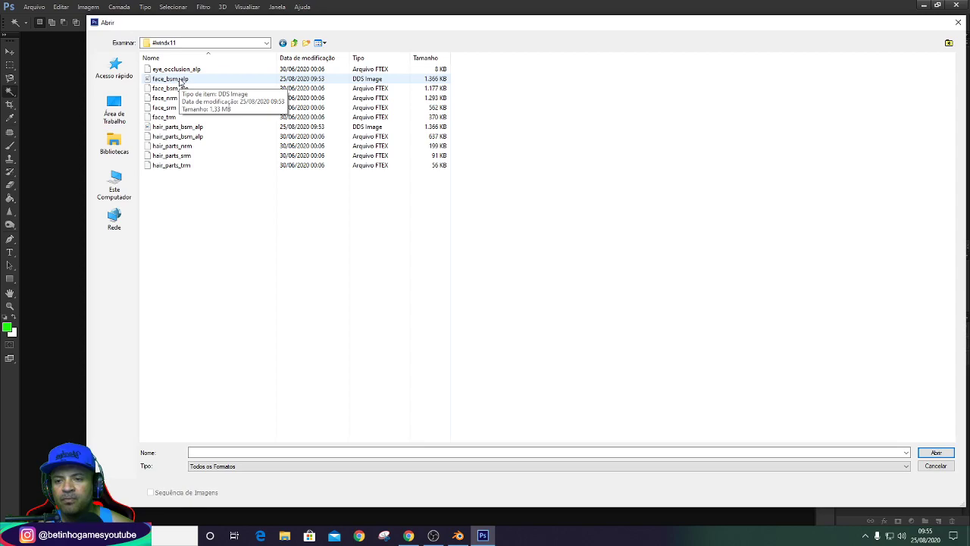
double_click(181, 81)
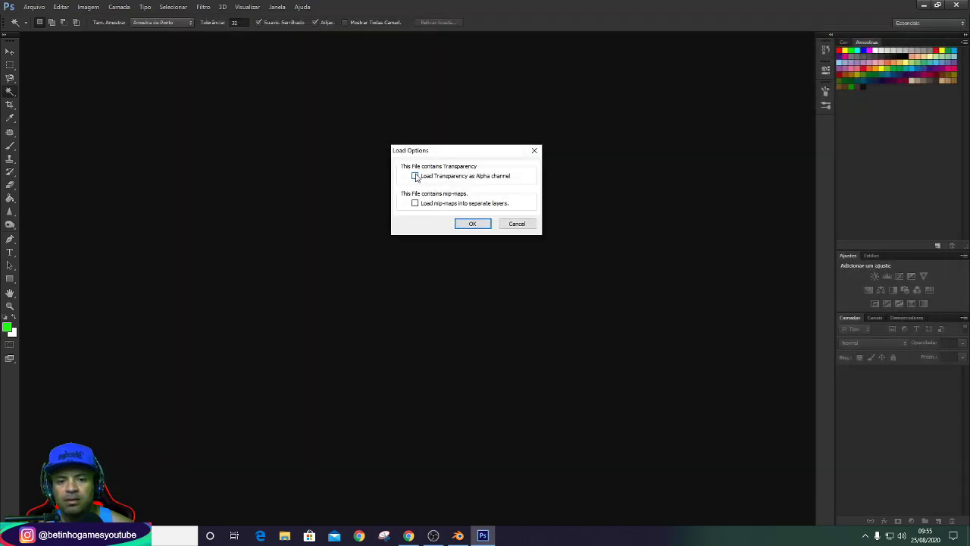
Load the face_bsm_alp DDS and convert its background into the layer Camada 0.
left_click(416, 176)
left_click(471, 224)
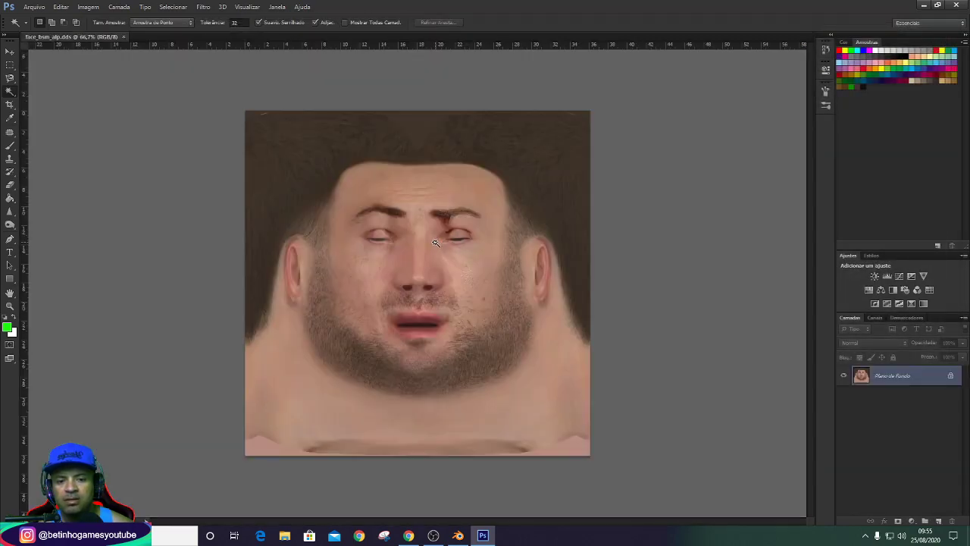
double_click(953, 380)
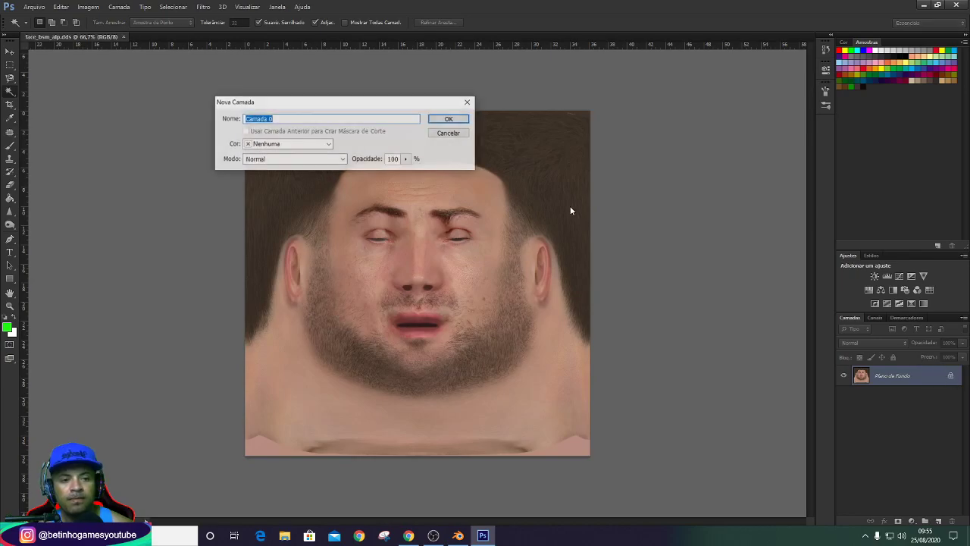
left_click(444, 120)
Start a Save As of the face texture, keeping the #windx11 folder as destination.
left_click(35, 8)
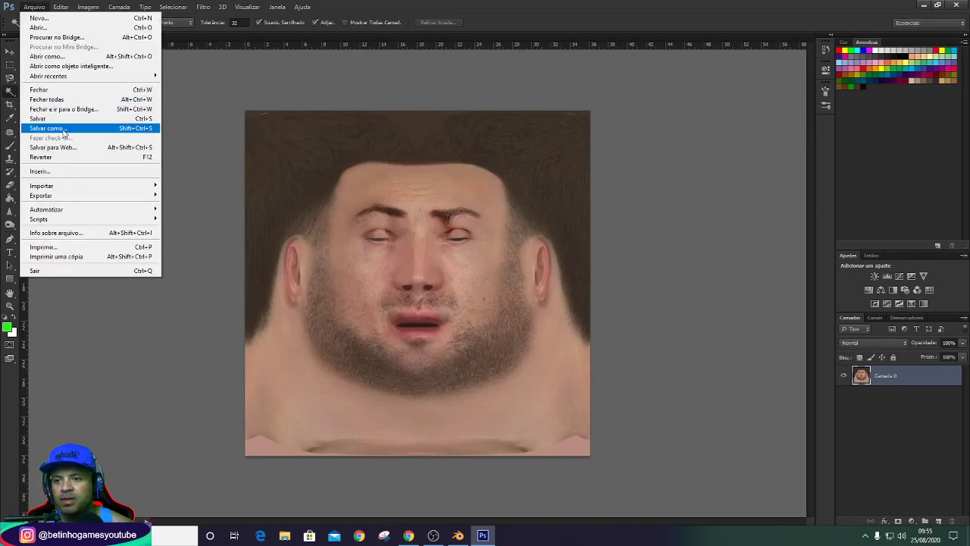
left_click(48, 128)
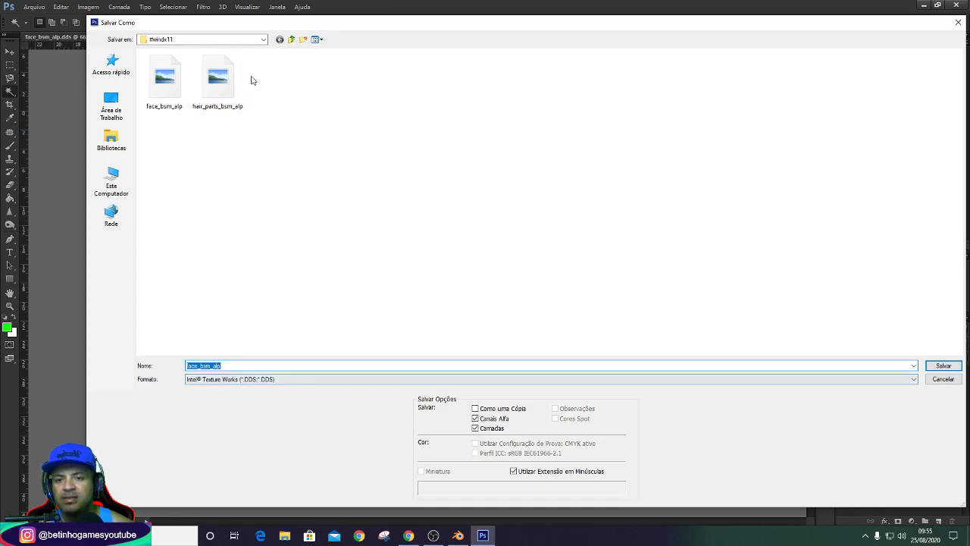
left_click(264, 40)
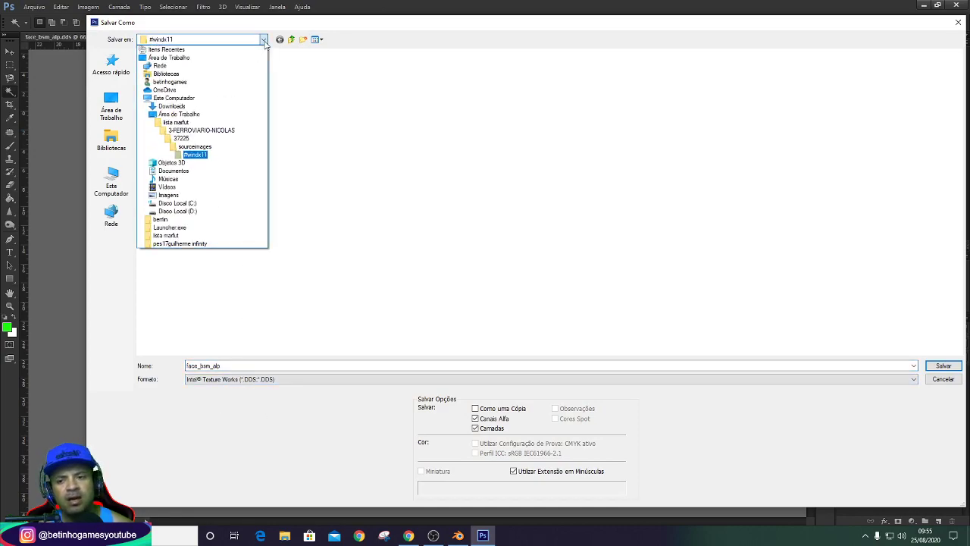
left_click(264, 40)
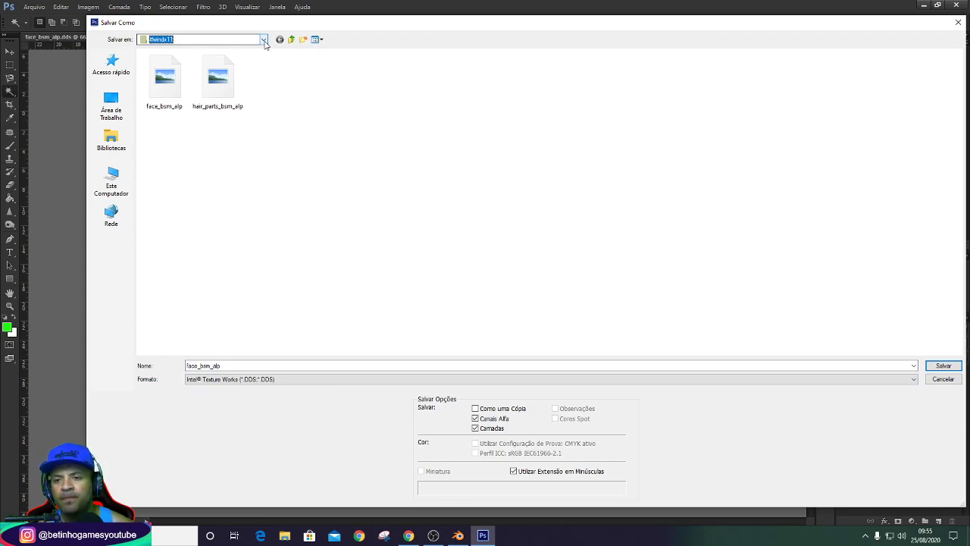
left_click(263, 40)
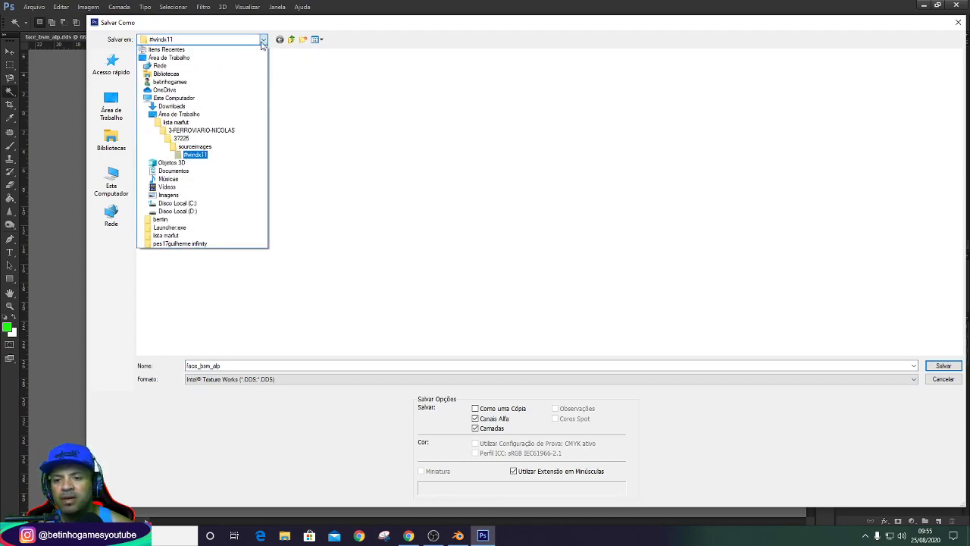
left_click(236, 382)
Name the copy 37225 and save it as PNG with default compression options.
left_click_drag(221, 366, 180, 373)
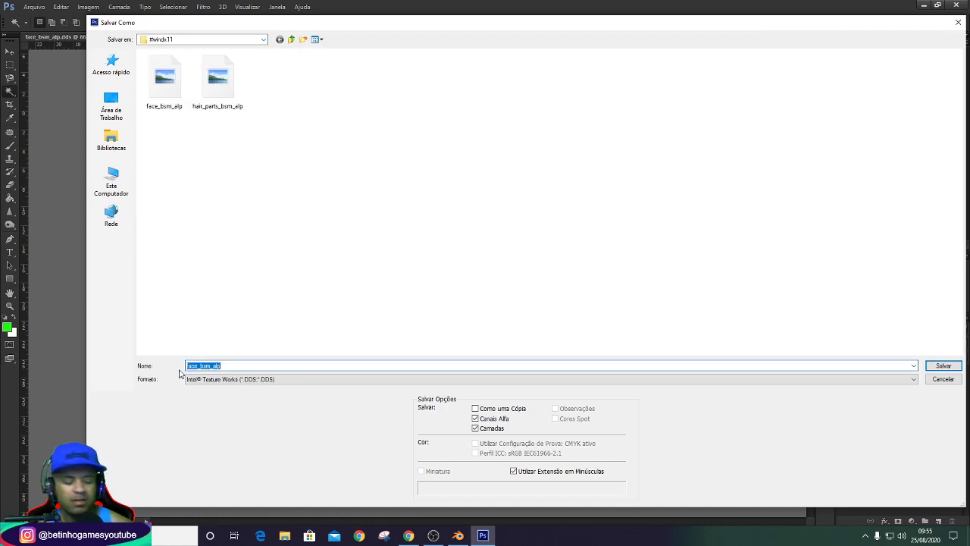
key("BackSpace")
type("3722")
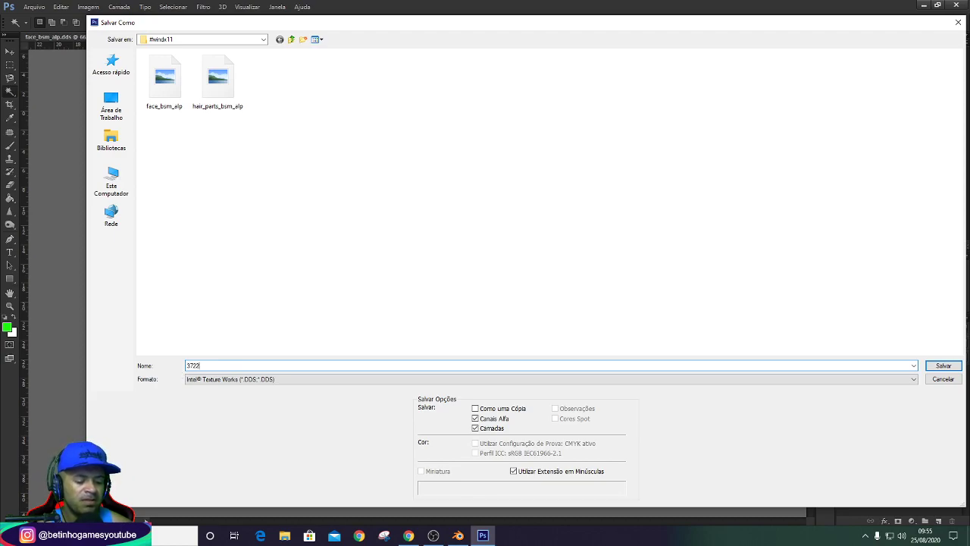
type("5")
left_click(214, 379)
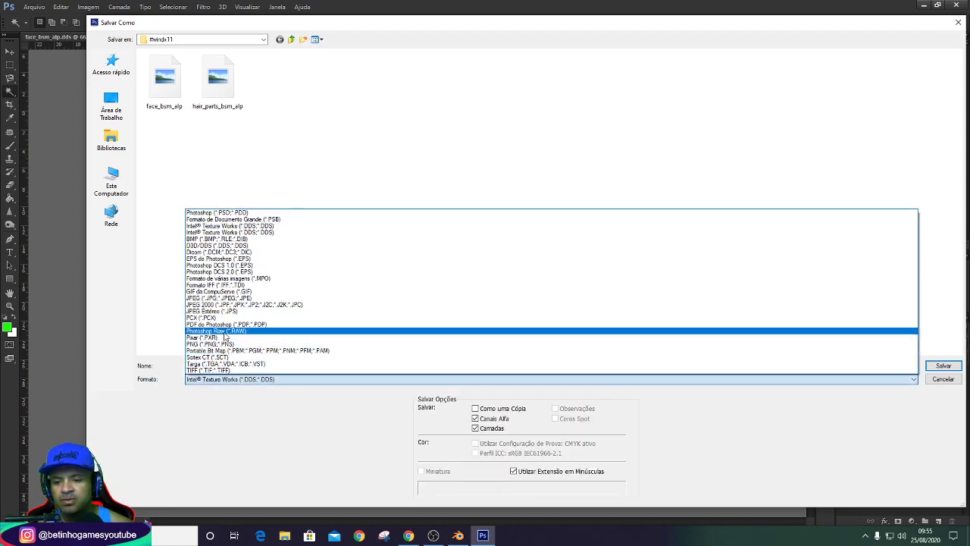
left_click(241, 247)
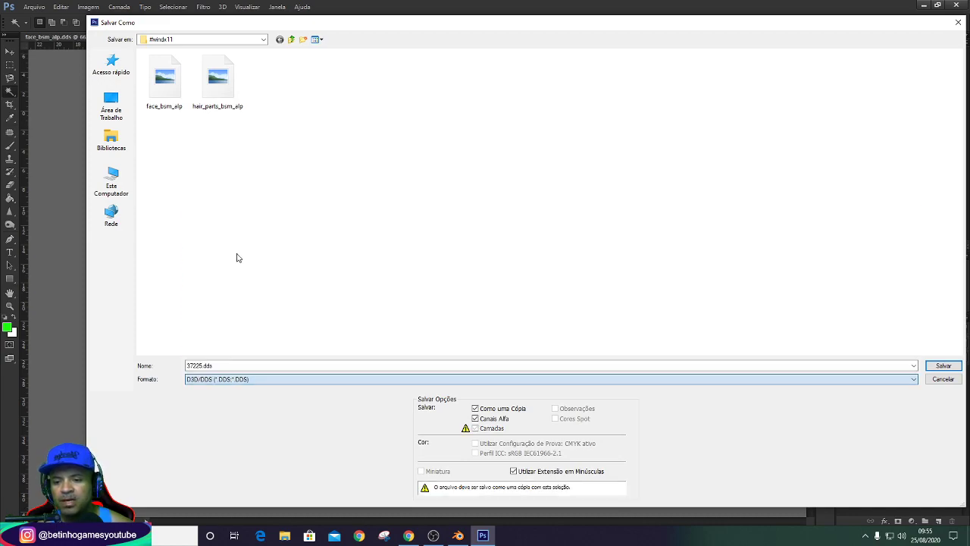
left_click(231, 379)
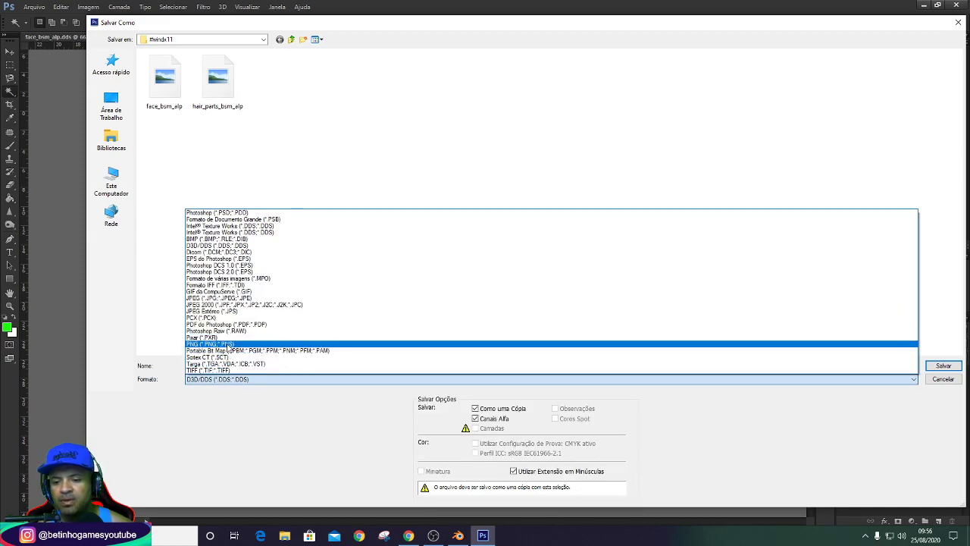
left_click(216, 342)
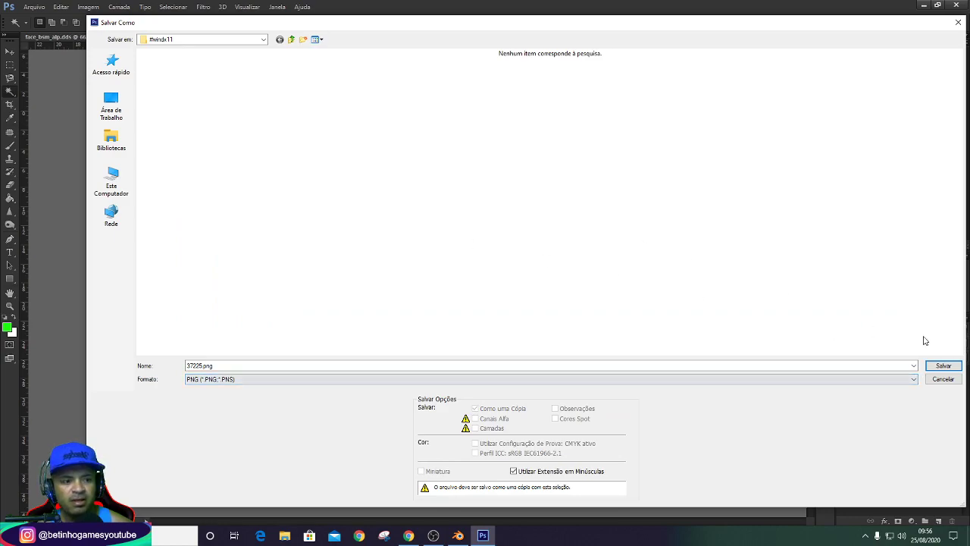
left_click(944, 365)
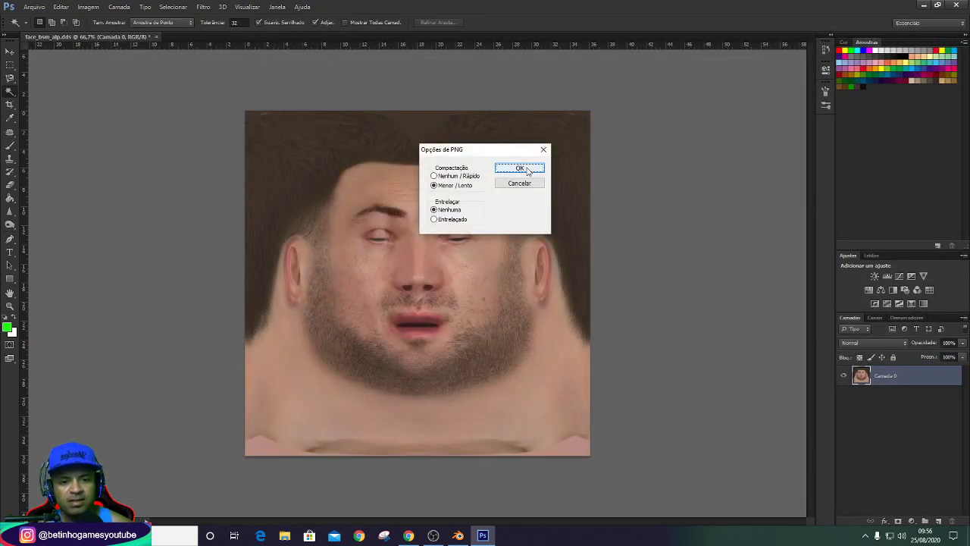
left_click(523, 168)
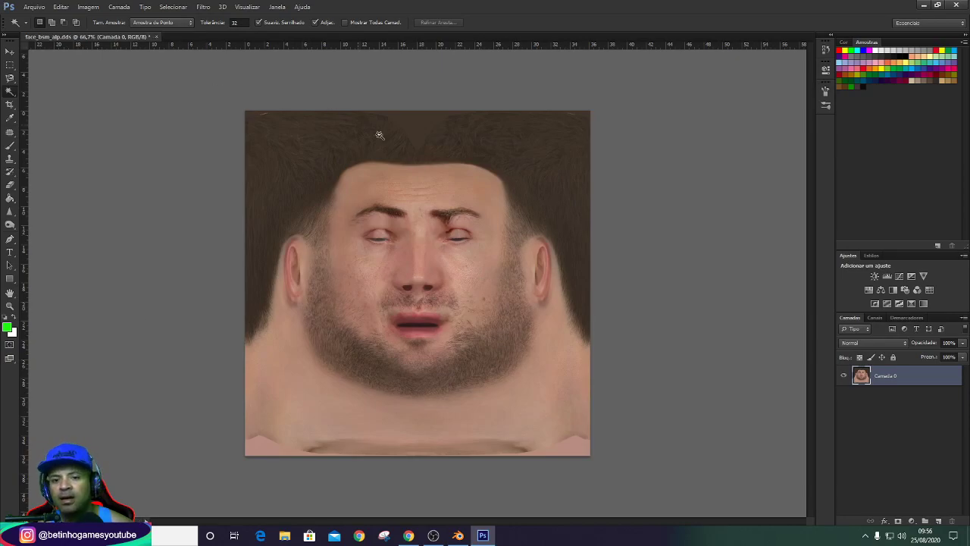
Open the hair_parts_bsm_alp texture and accept its load options.
left_click(34, 7)
left_click(38, 29)
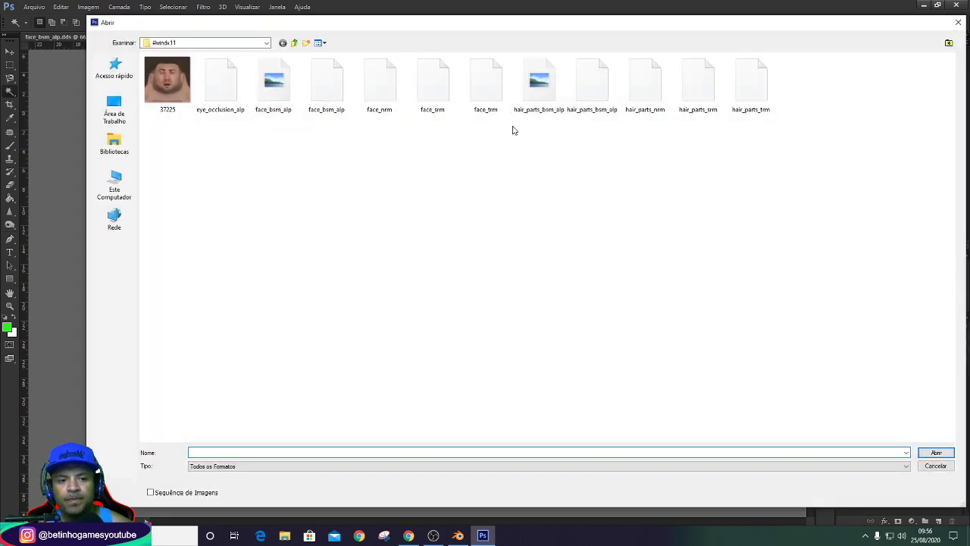
left_click(524, 116)
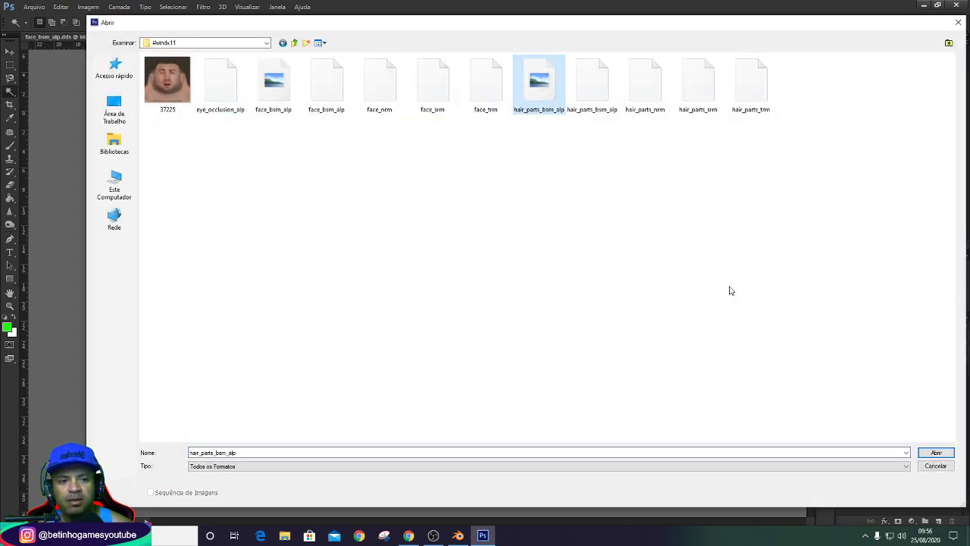
left_click(921, 453)
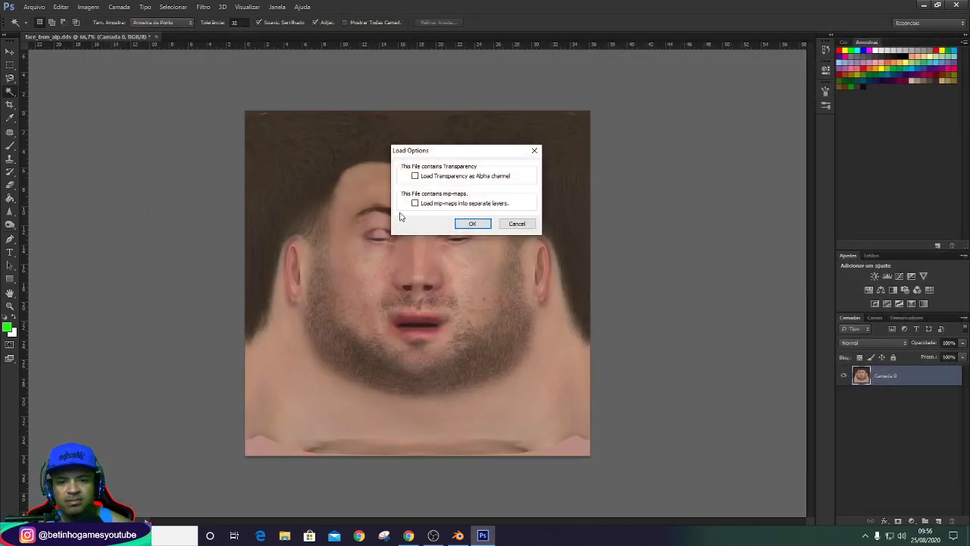
left_click(459, 225)
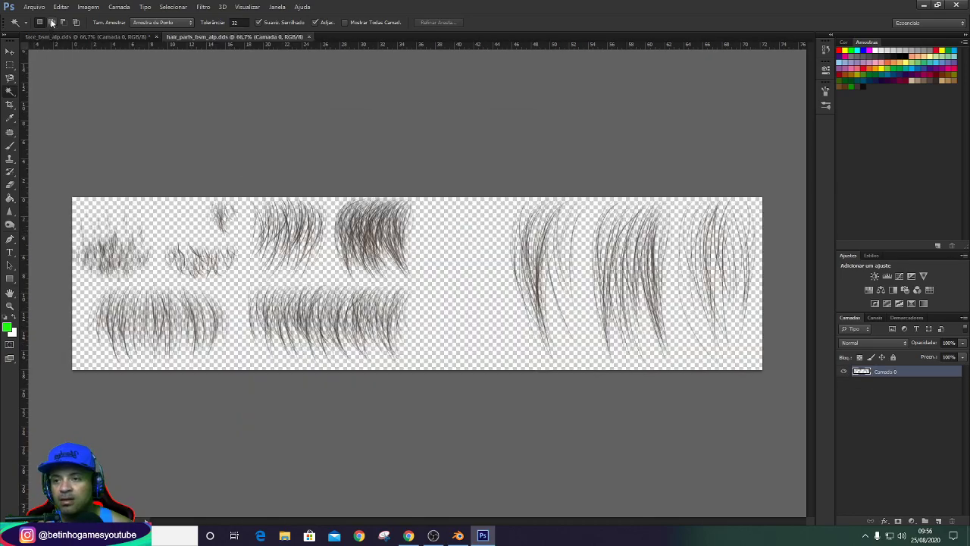
Save a PNG copy hair_parts_bsm_alp.png, then minimize Photoshop.
left_click(23, 8)
left_click(48, 128)
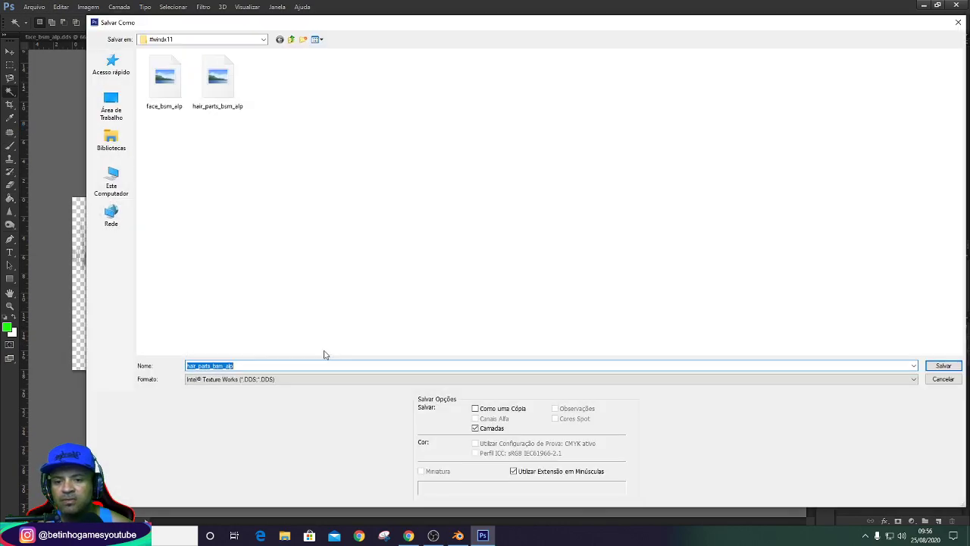
left_click(250, 379)
left_click(228, 348)
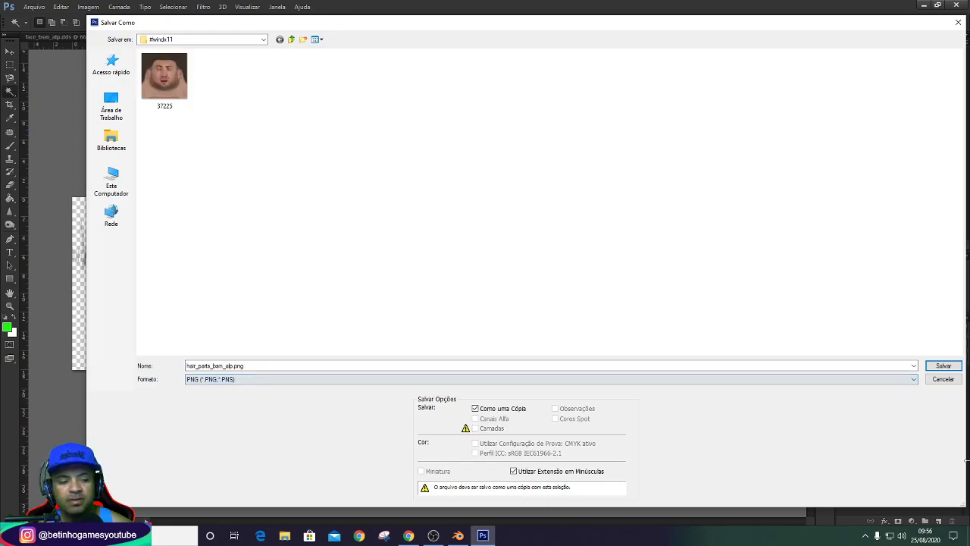
left_click(944, 366)
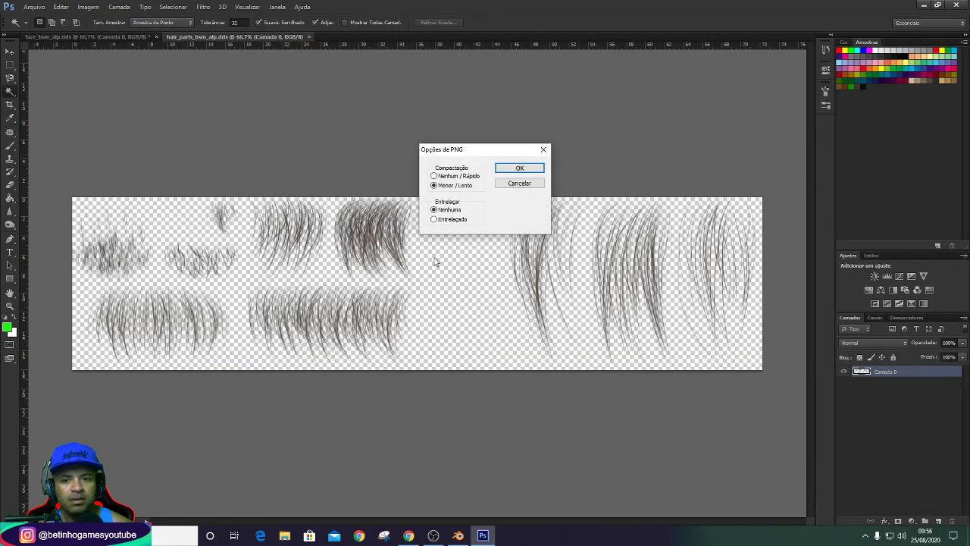
left_click(515, 169)
left_click(923, 5)
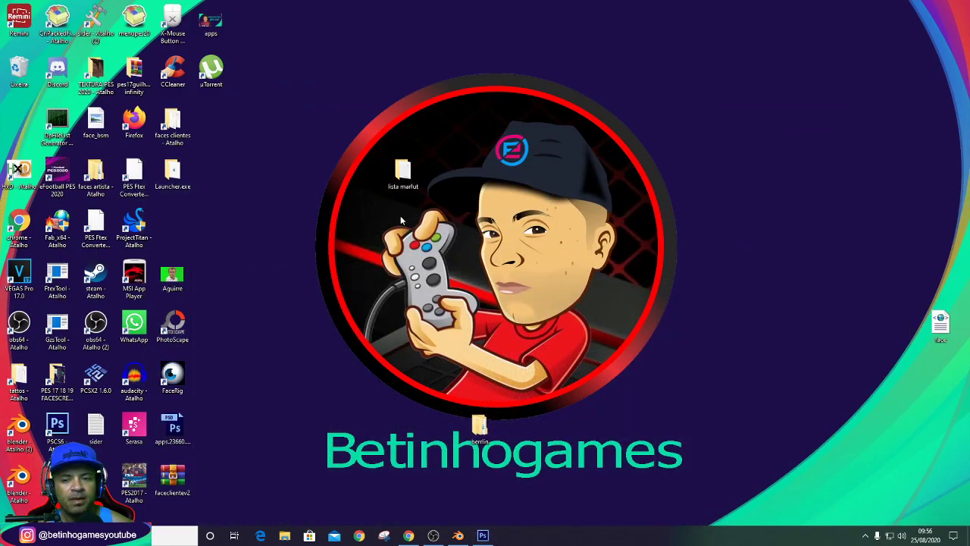
Copy 37225.png from lista marfut > 3-FERROVIARIO-NICOLAS > 37225 > sourceimages > #windx11.
double_click(403, 171)
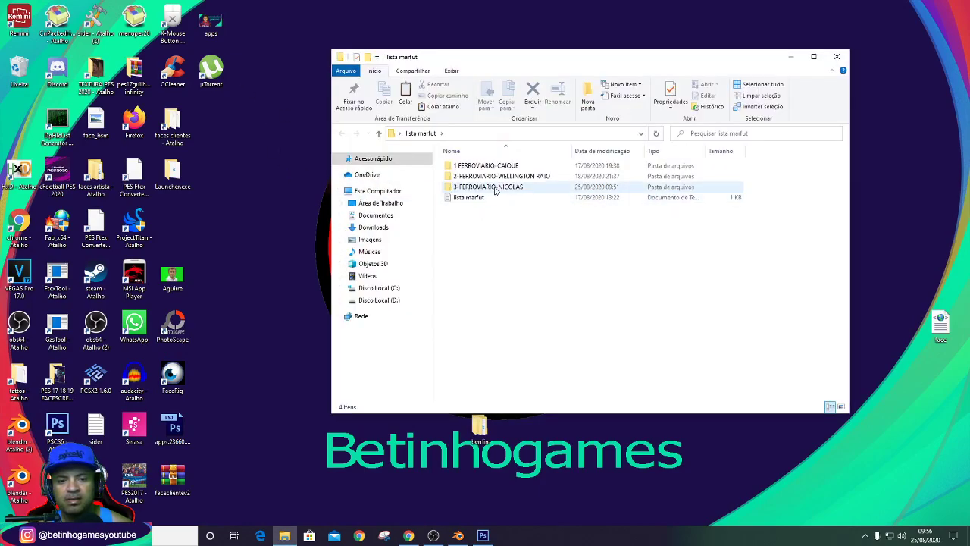
double_click(494, 188)
double_click(468, 182)
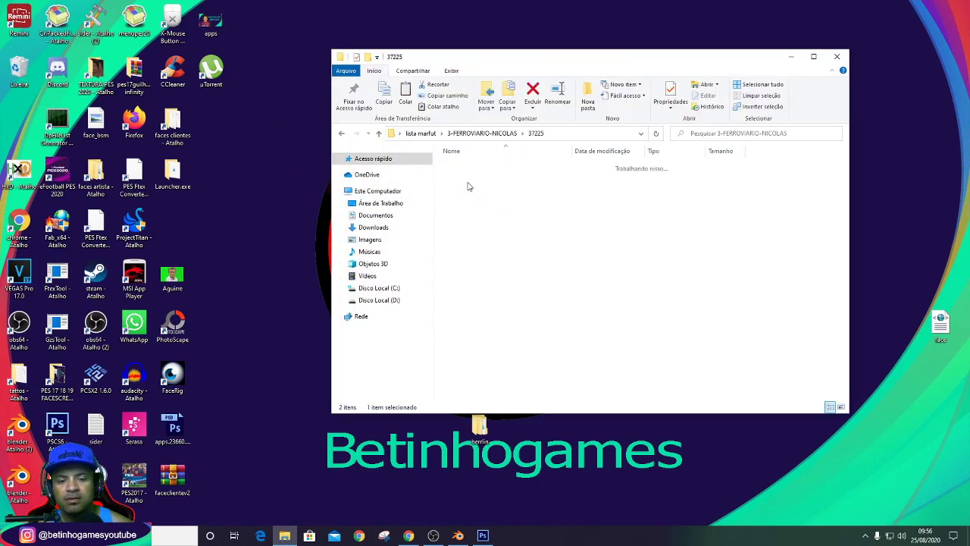
double_click(474, 177)
double_click(475, 166)
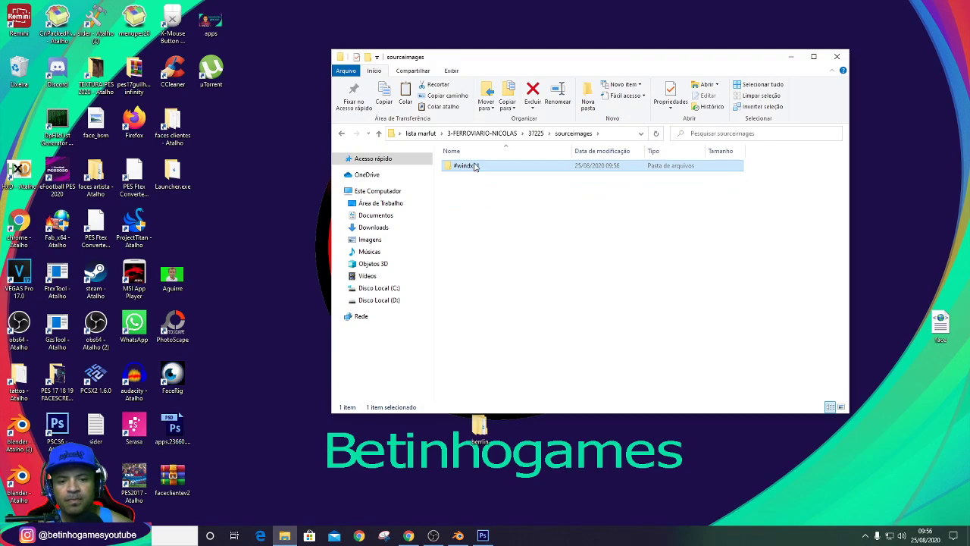
left_click(462, 165)
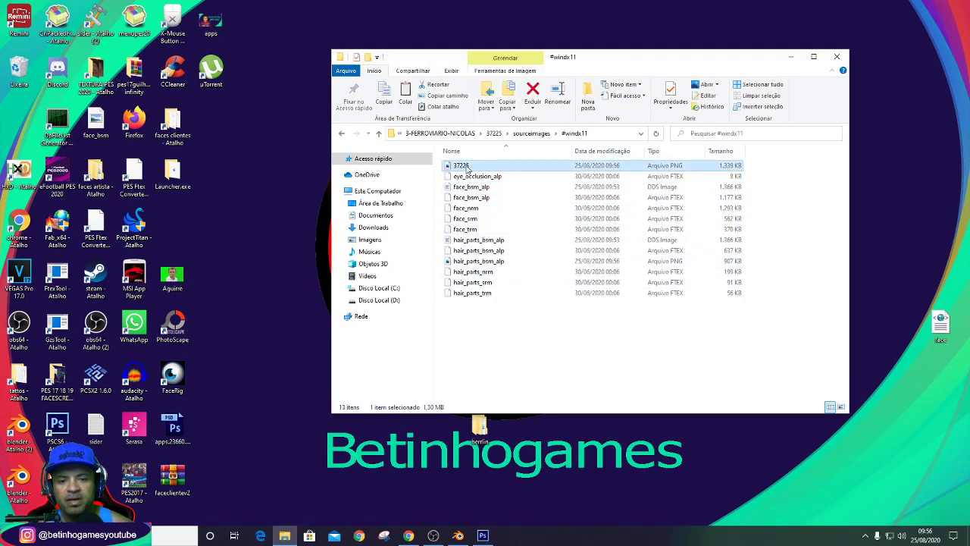
right_click(464, 165)
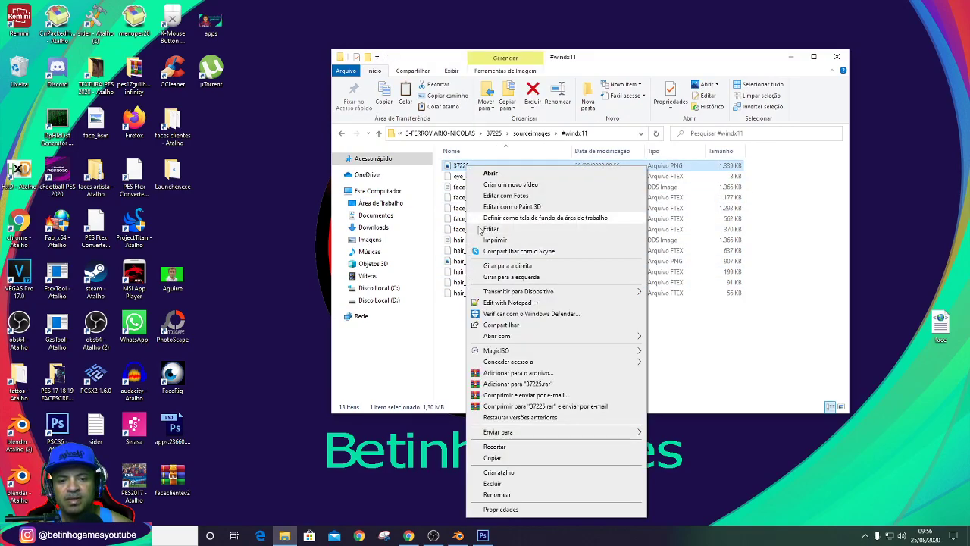
left_click(491, 459)
Paste 37225.png into the TEXTURA PES 2020 folder and open that folder.
right_click(94, 70)
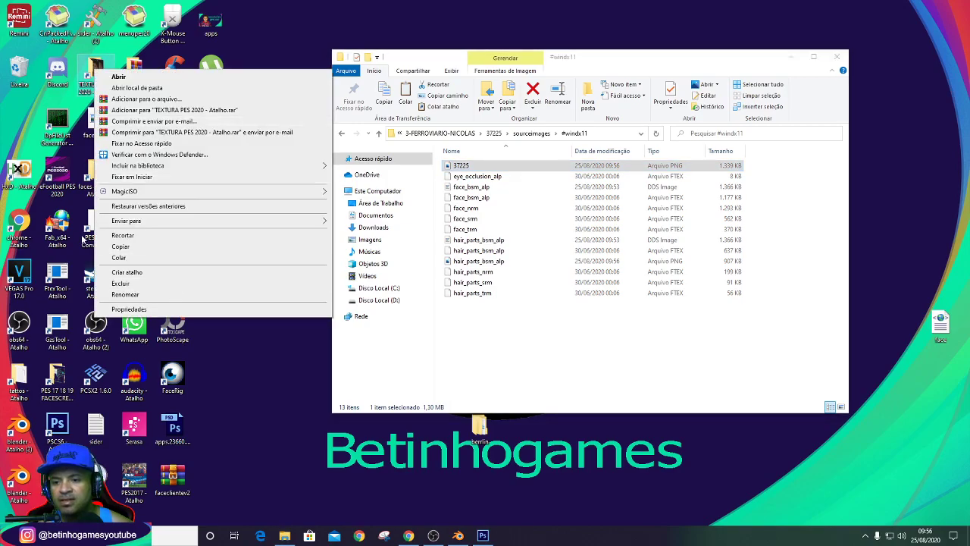
left_click(119, 258)
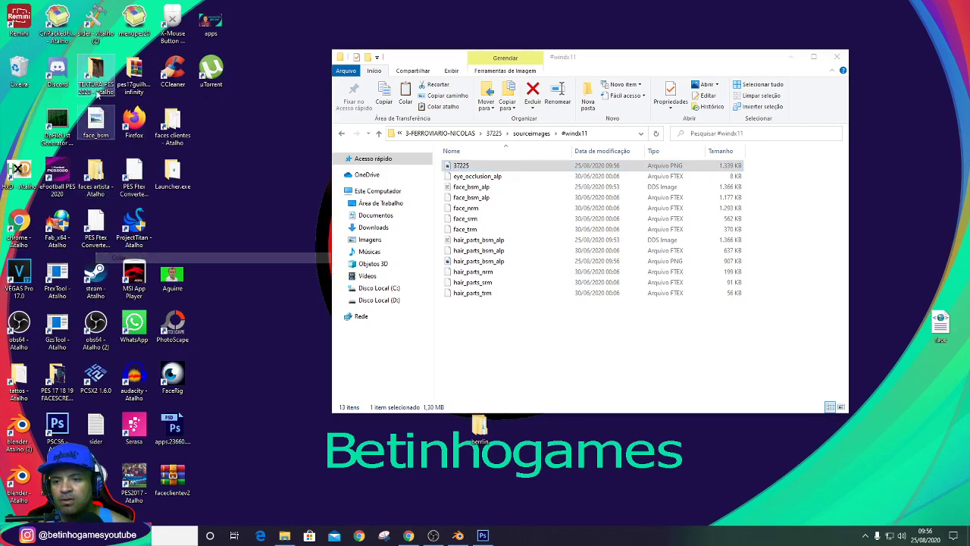
double_click(98, 70)
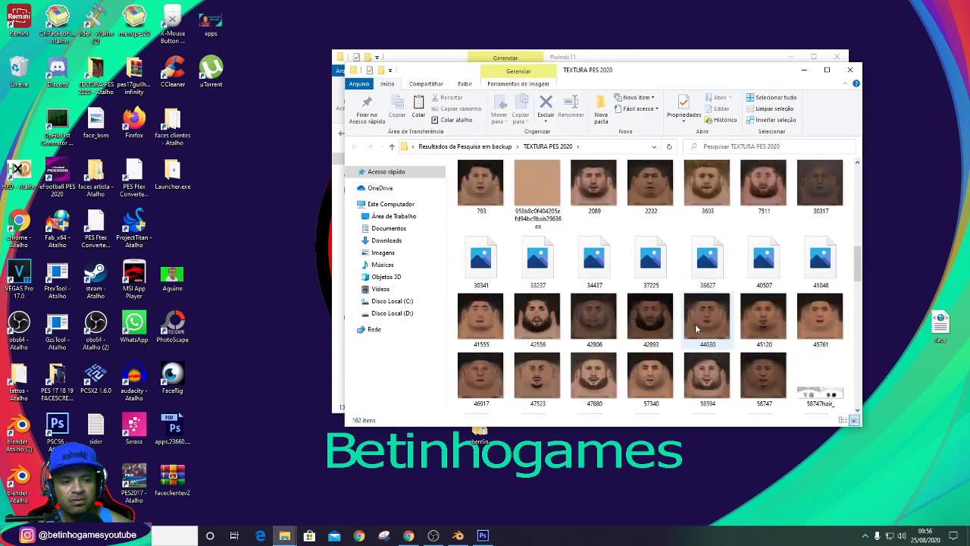
Close both Explorer windows, refresh the desktop twice and restore Blender.
left_click(850, 70)
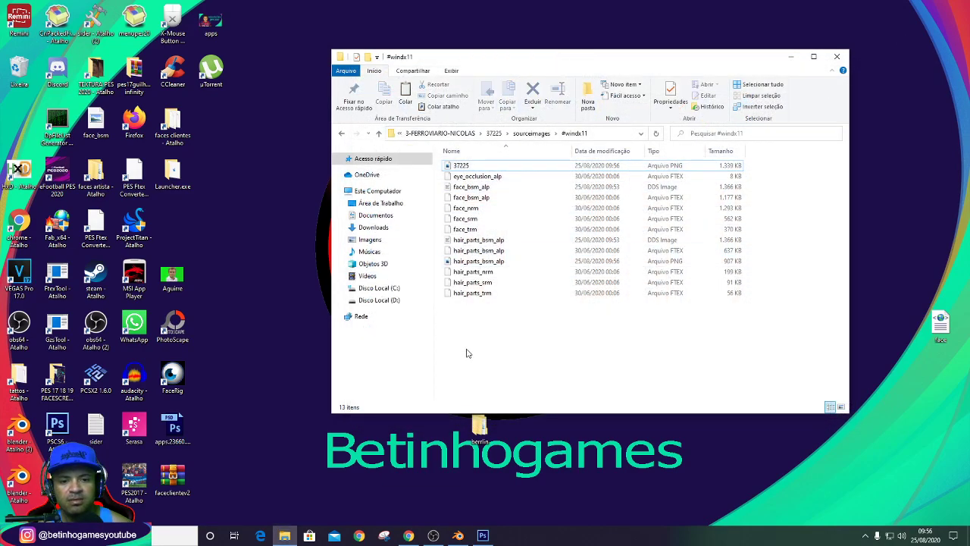
left_click(837, 57)
right_click(622, 193)
left_click(644, 223)
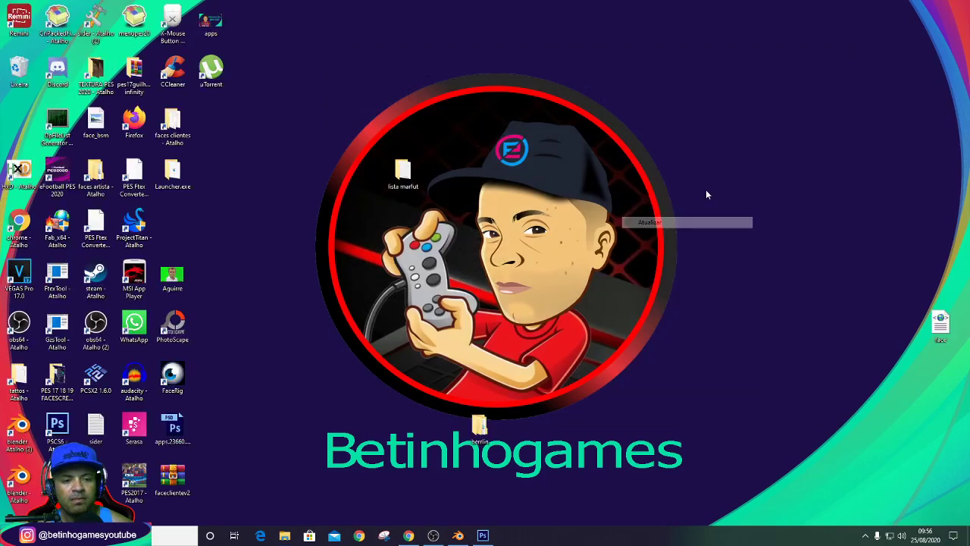
right_click(709, 179)
left_click(728, 216)
left_click(458, 535)
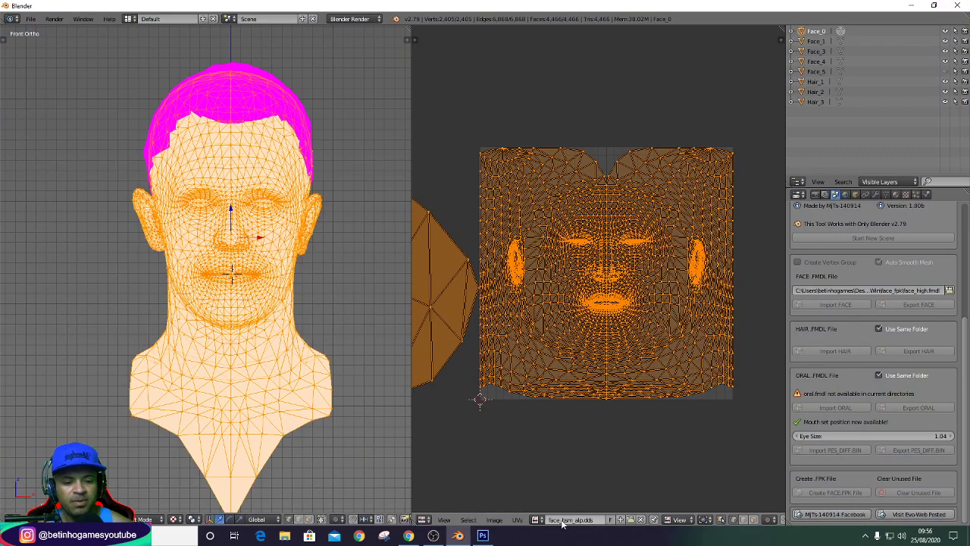
Load 37225.png as the Face_0 texture in the UV editor and preview the face.
left_click(497, 520)
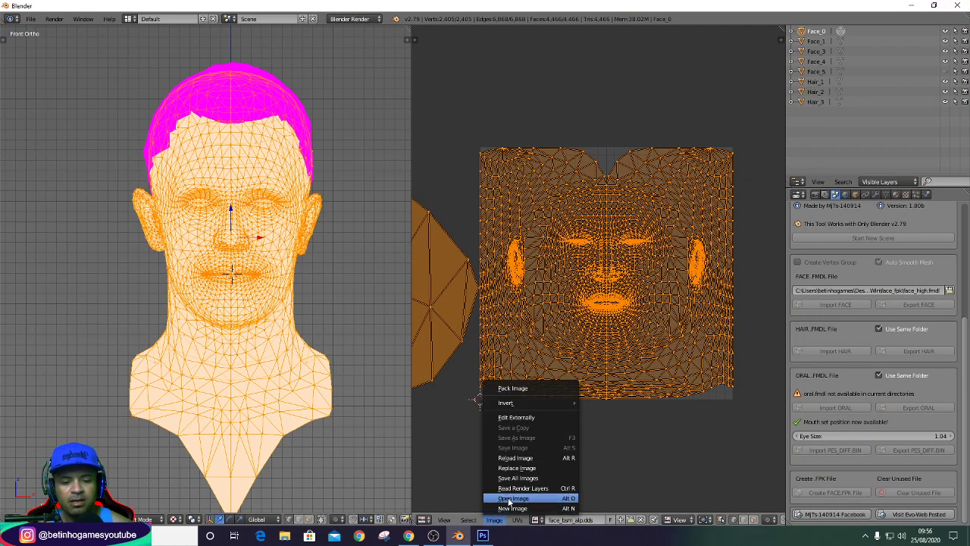
left_click(513, 498)
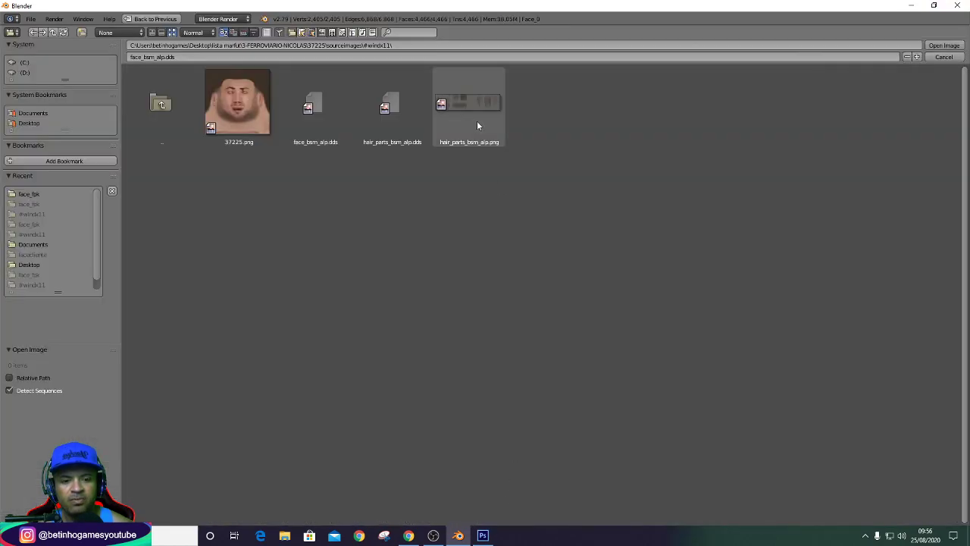
left_click(247, 100)
double_click(248, 99)
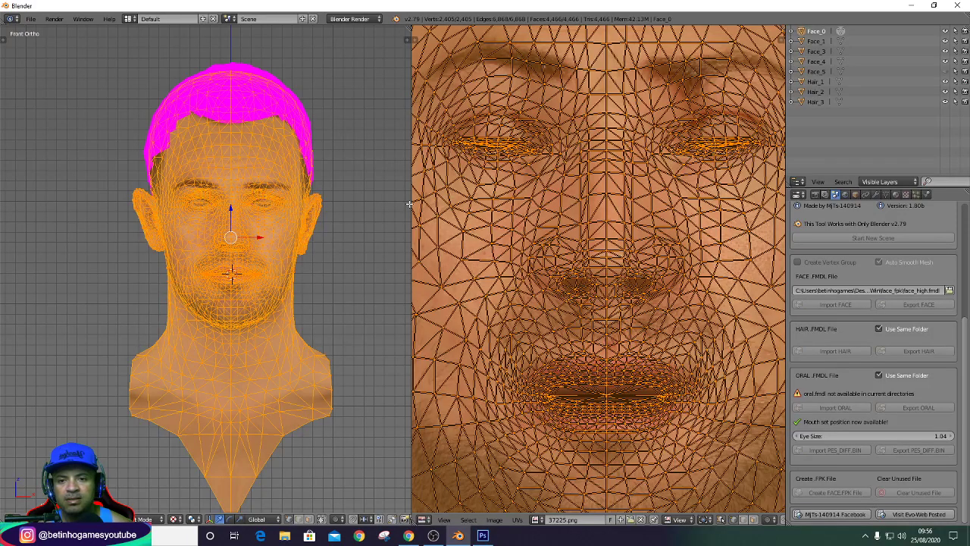
left_click(841, 32)
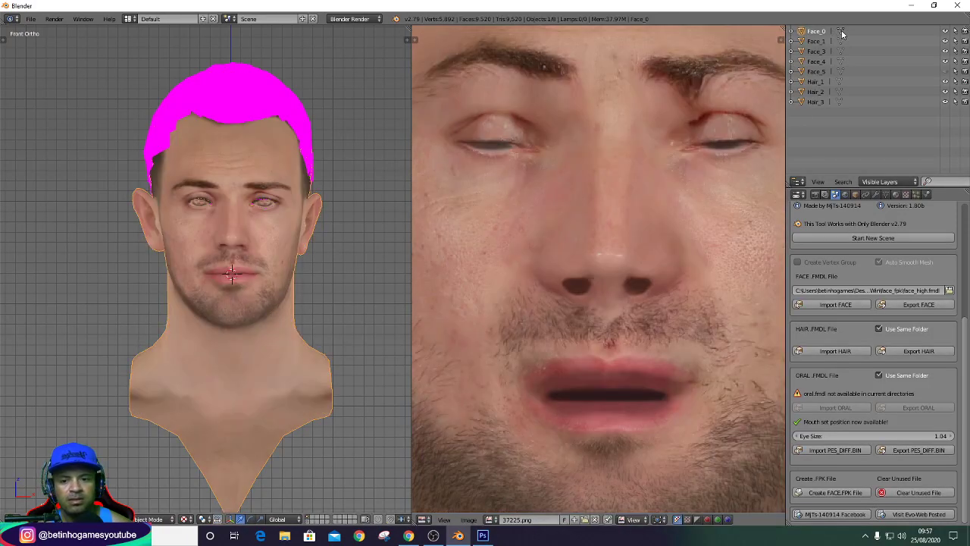
left_click(841, 33)
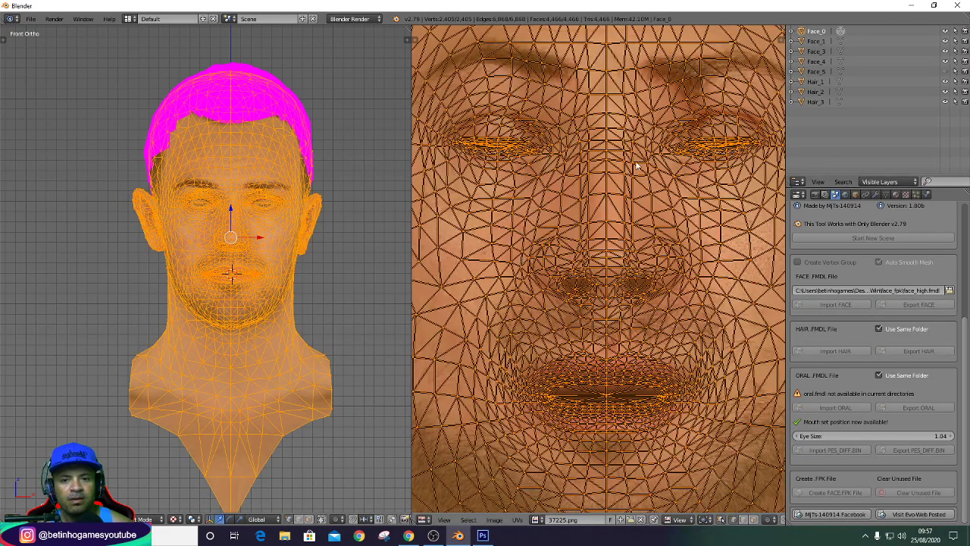
Give Hair_1 the hair_parts_bsm_alp.png texture and preview the textured hair in Object Mode.
left_click(840, 82)
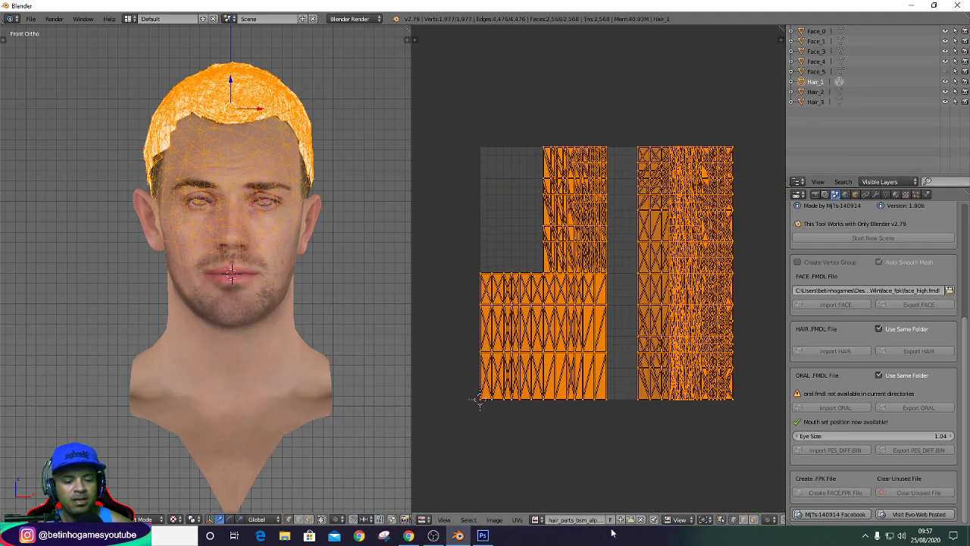
left_click(536, 520)
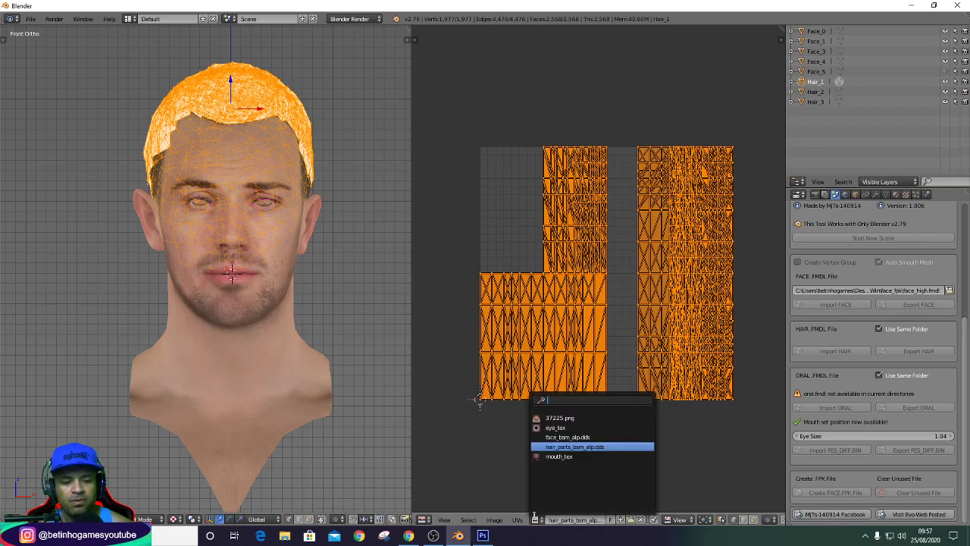
left_click(494, 520)
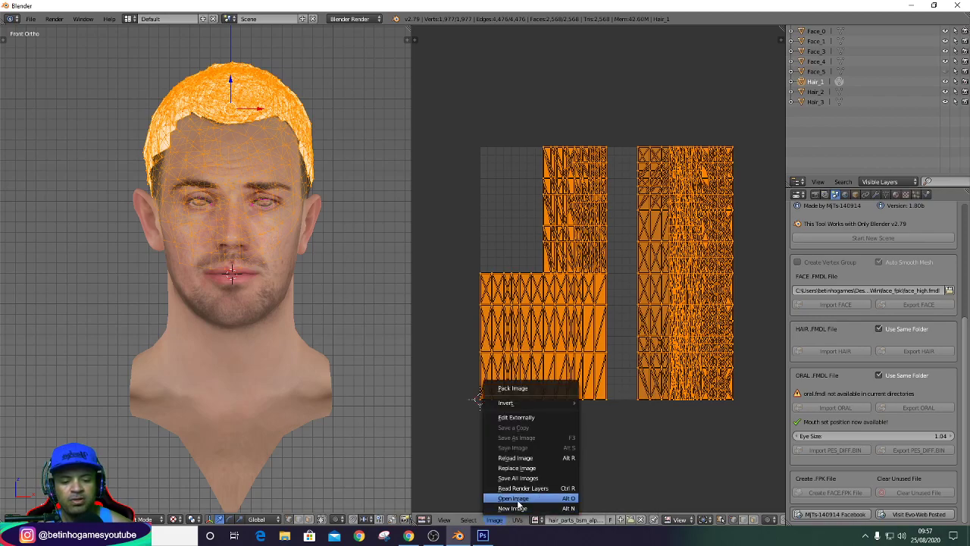
left_click(523, 499)
double_click(468, 114)
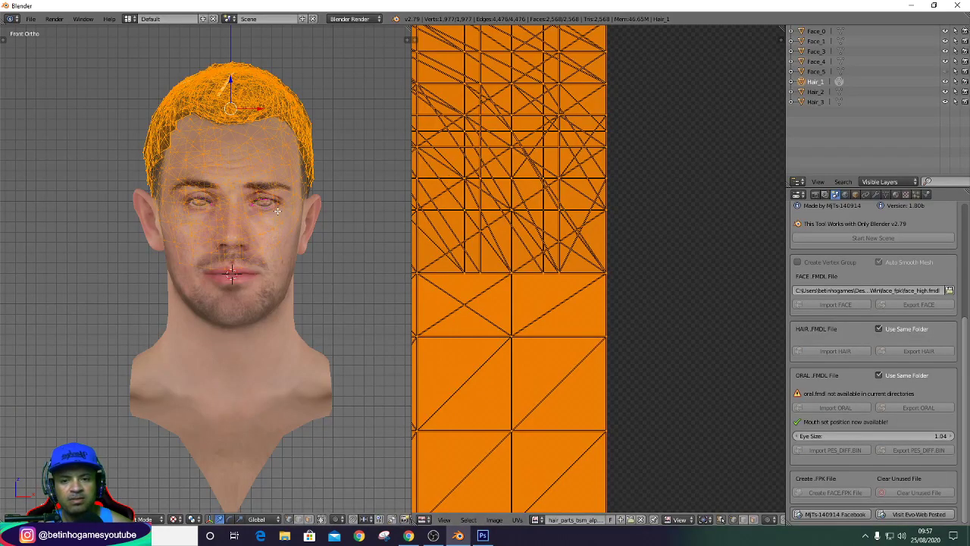
left_click(838, 82)
scroll(253, 135, "up", 1)
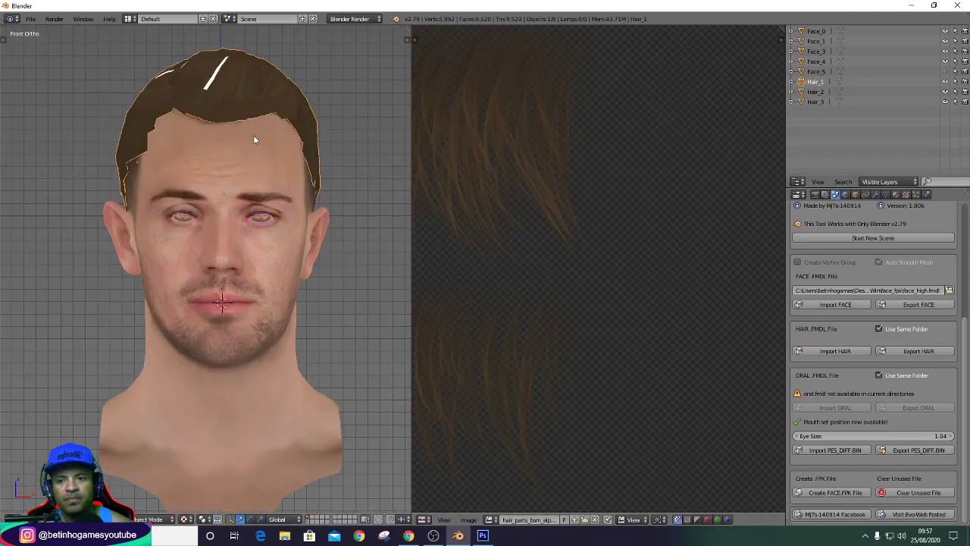
scroll(228, 142, "up", 3)
scroll(226, 143, "up", 2)
scroll(226, 146, "down", 3)
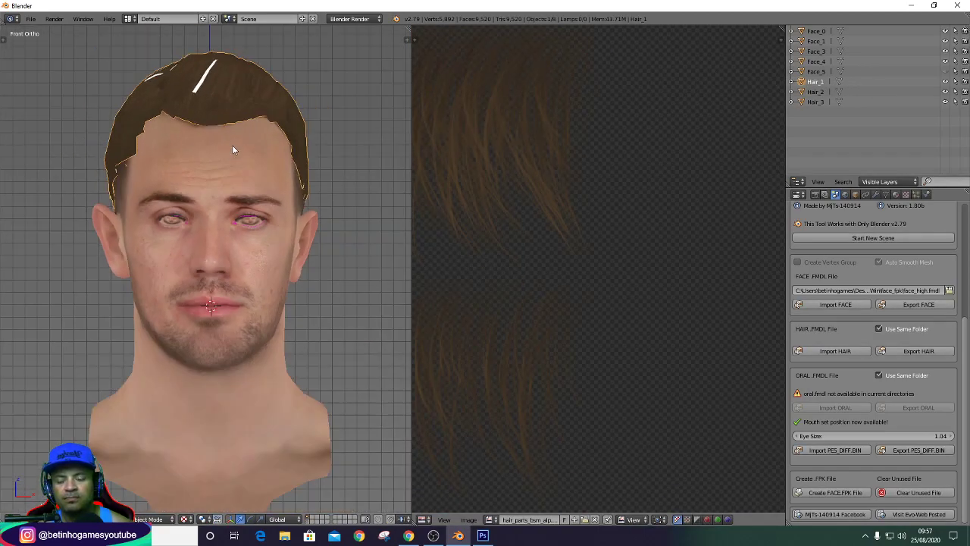
scroll(232, 146, "down", 1)
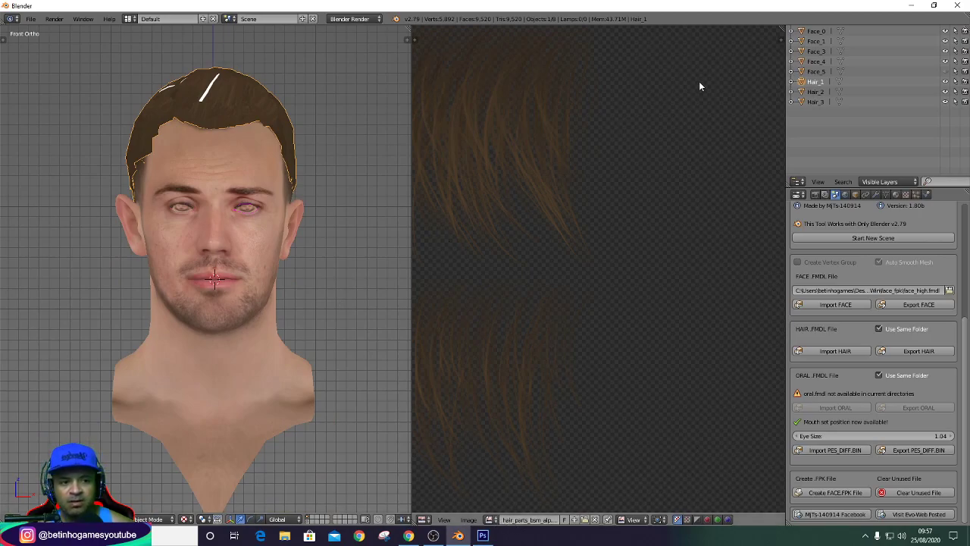
scroll(230, 214, "up", 2)
scroll(261, 242, "up", 2)
scroll(261, 241, "down", 2)
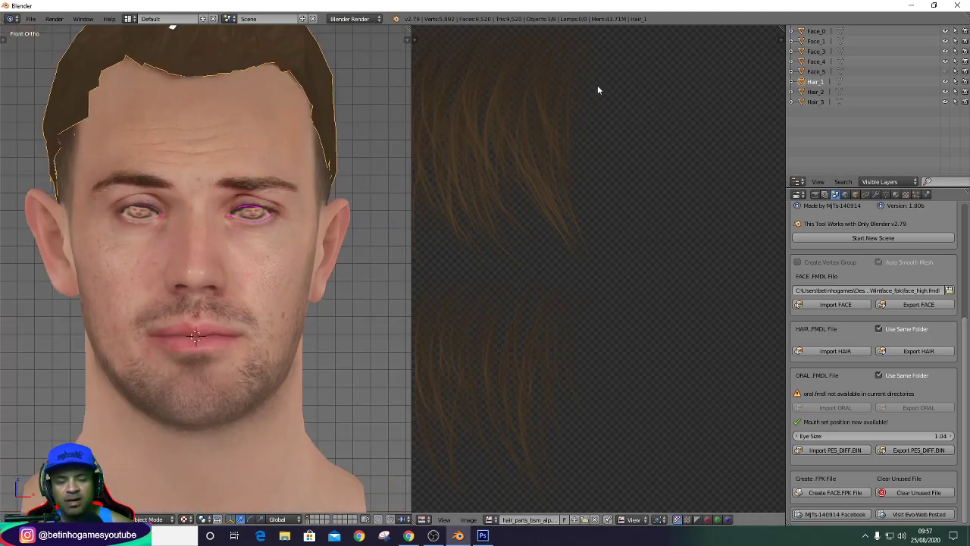
Move the Face_3 eye pieces back along Y behind the face.
left_click(841, 52)
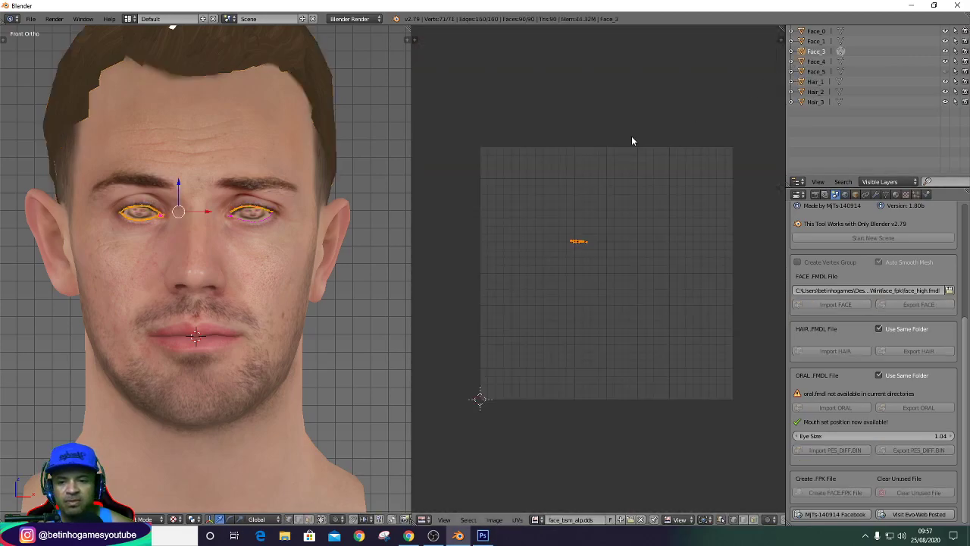
scroll(197, 303, "down", 3)
key("g")
key("y")
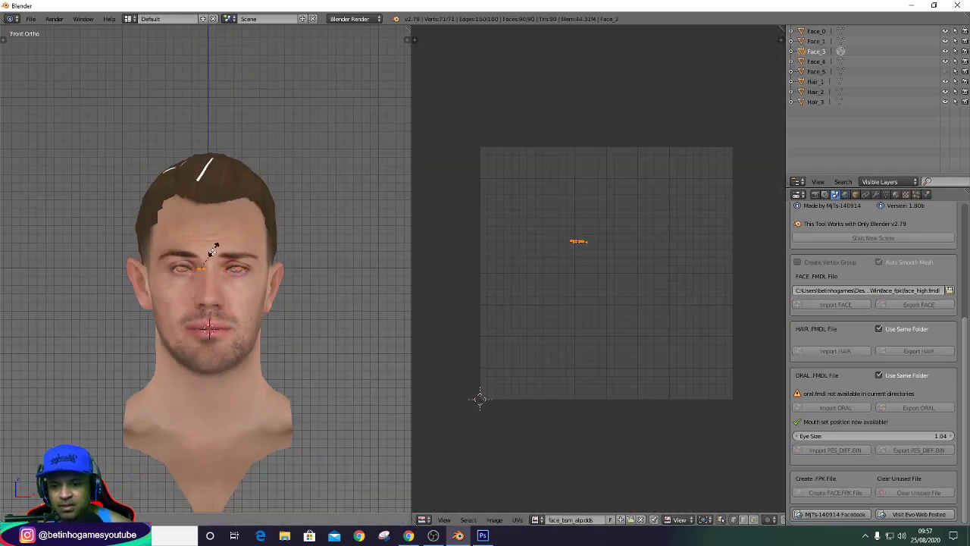
left_click(320, 147)
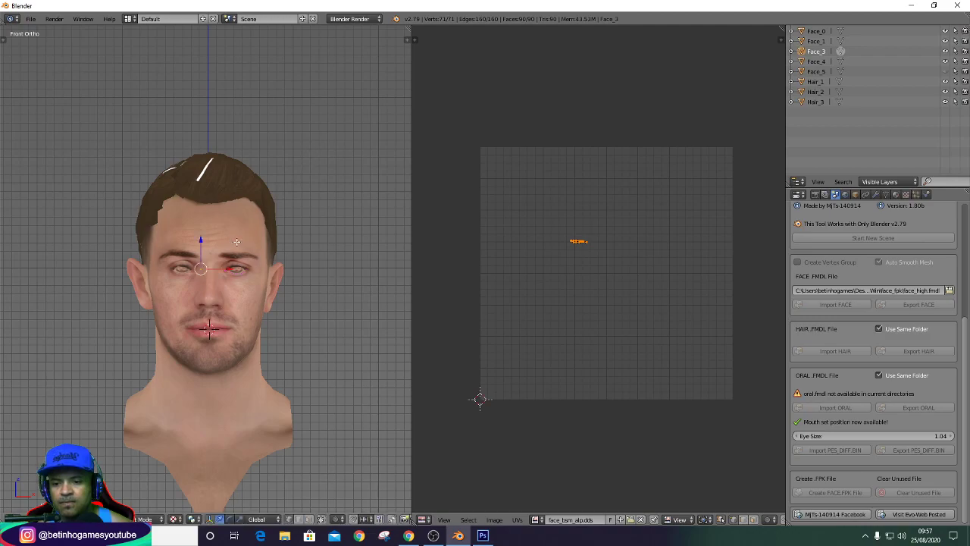
Scale the Face_4 neck mesh by 0 to collapse it to a point.
left_click(841, 61)
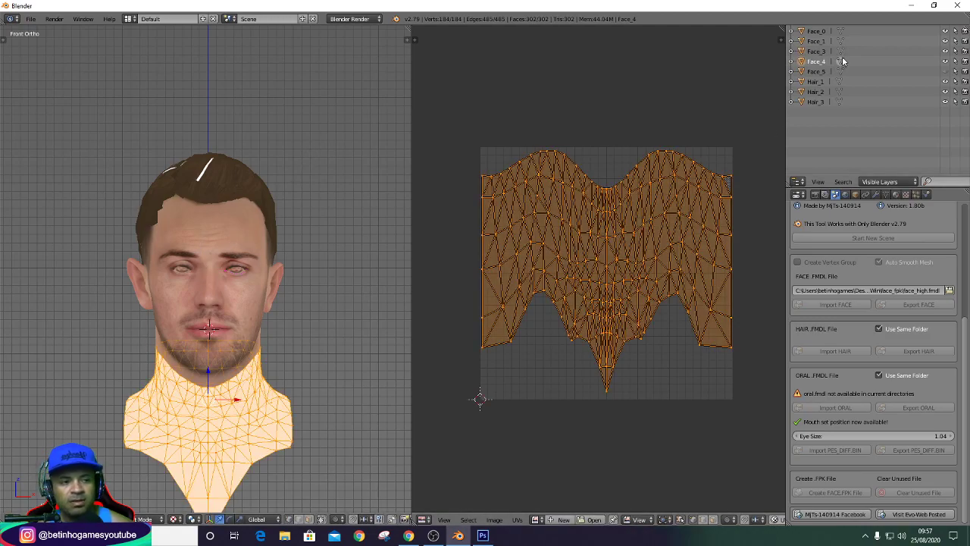
key("s")
key("0")
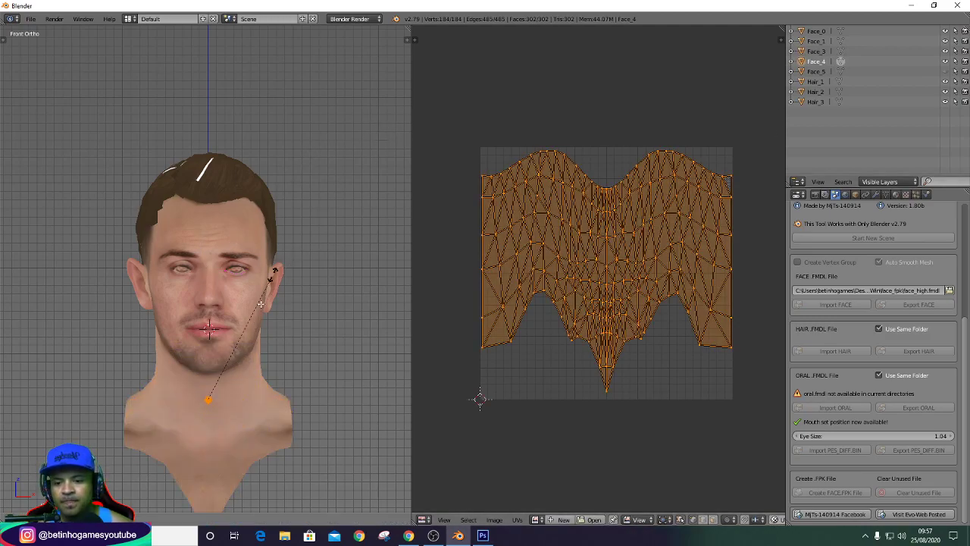
key("Return")
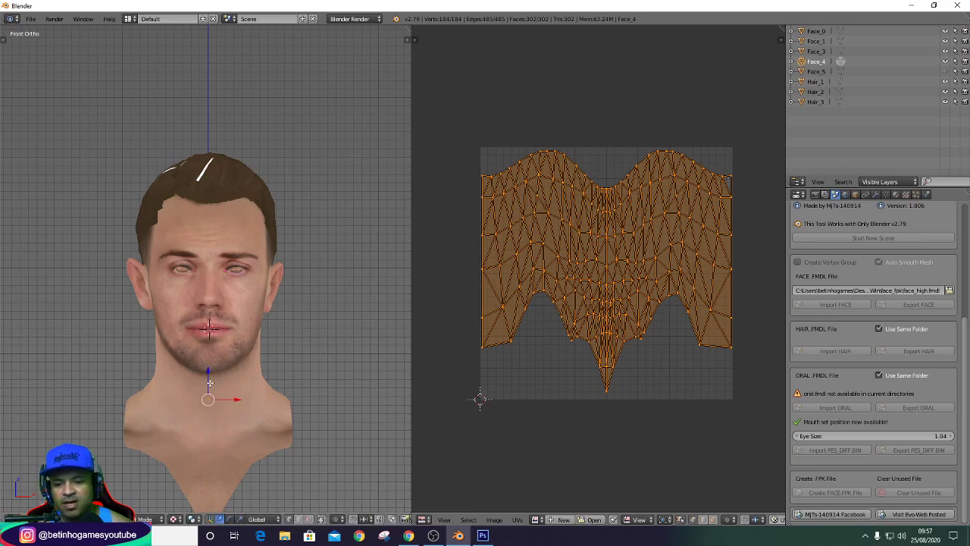
Rescale the Face_1 eye, then check the back of the head.
left_click(843, 51)
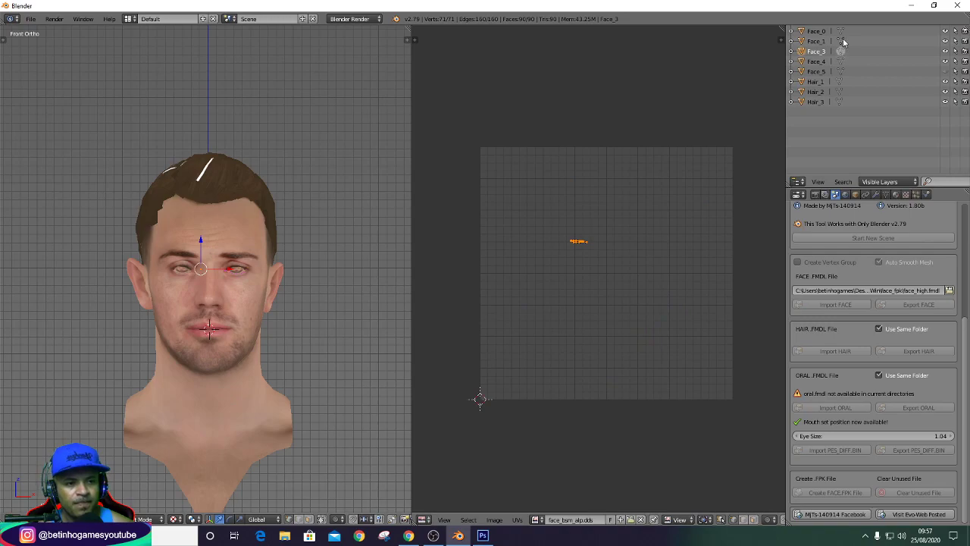
left_click(843, 41)
scroll(277, 245, "up", 2)
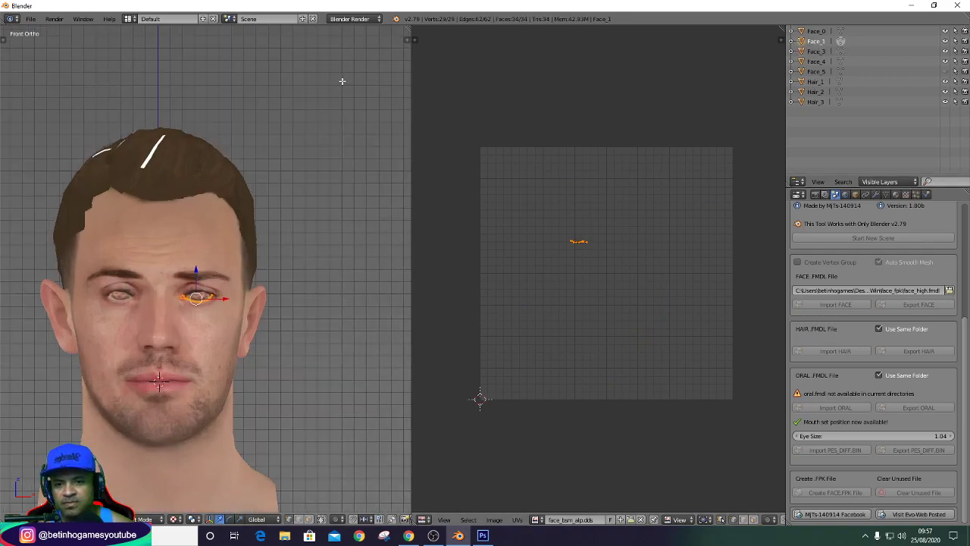
key("s")
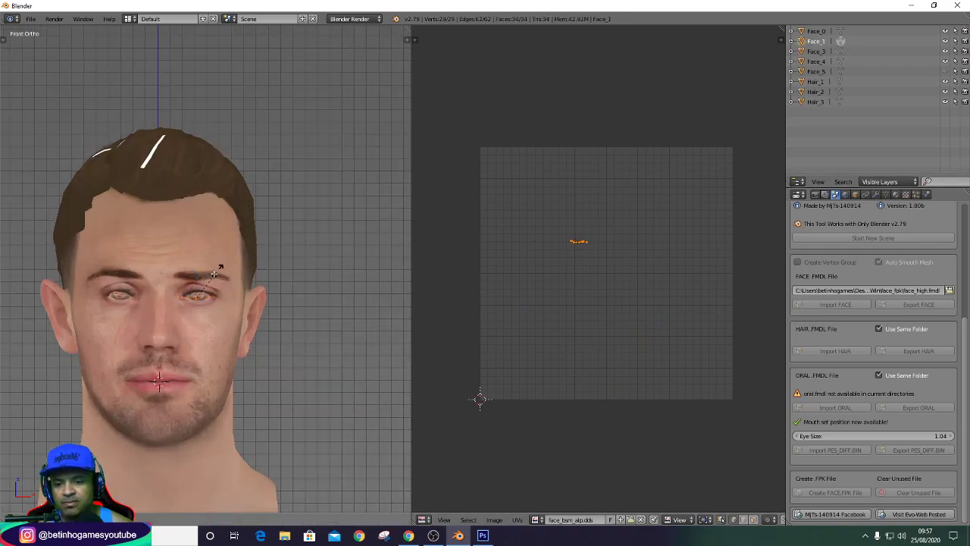
left_click(250, 243)
scroll(235, 168, "down", 2)
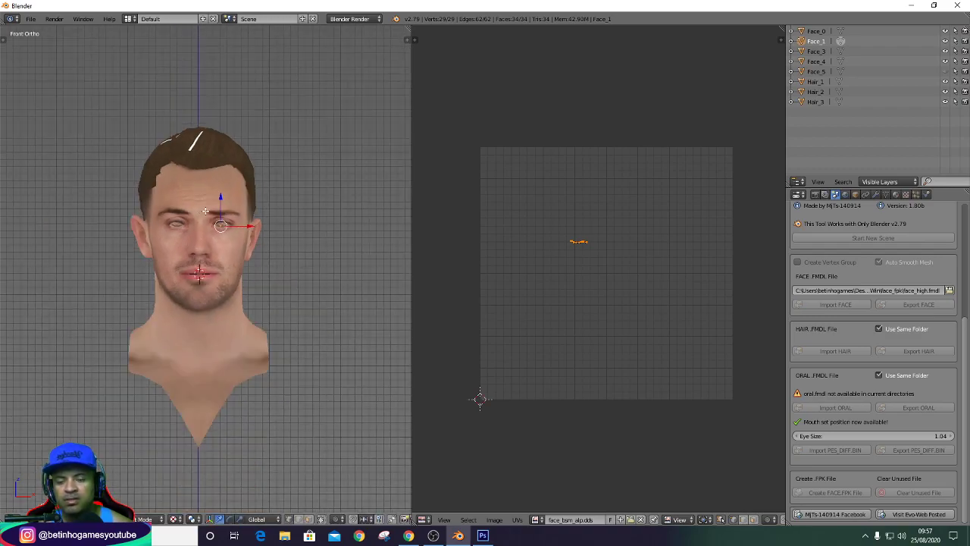
key("ctrl+KP_1")
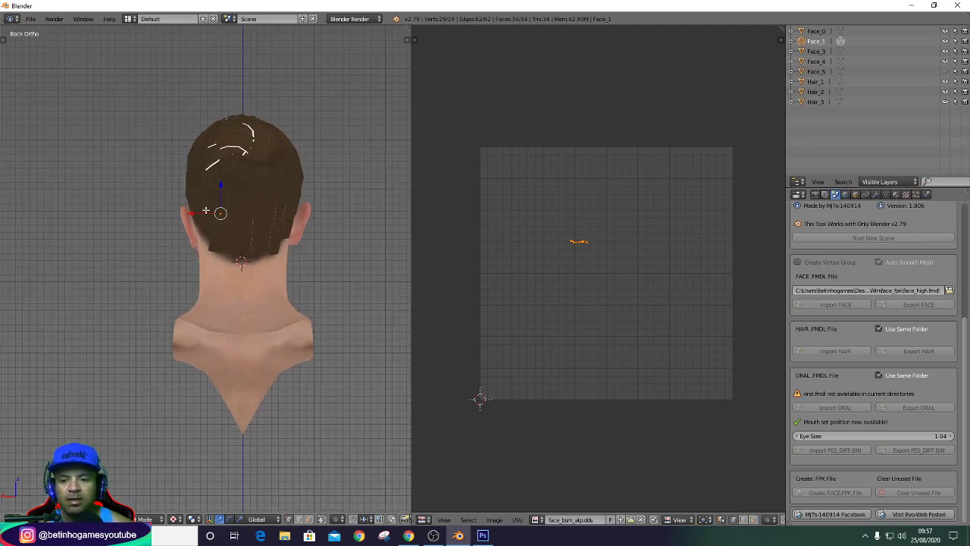
Inspect the head from below, behind, both sides and front, toggling perspective and orthographic.
key("KP_8")
key("KP_8")
key("KP_8")
key("KP_8")
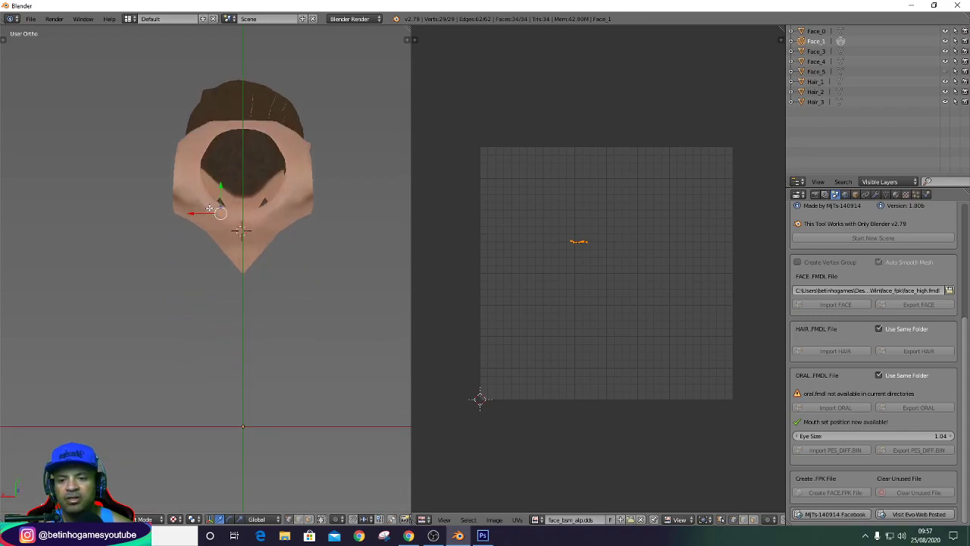
key("KP_2")
key("KP_2")
key("KP_2")
middle_click_drag(210, 208, 238, 194)
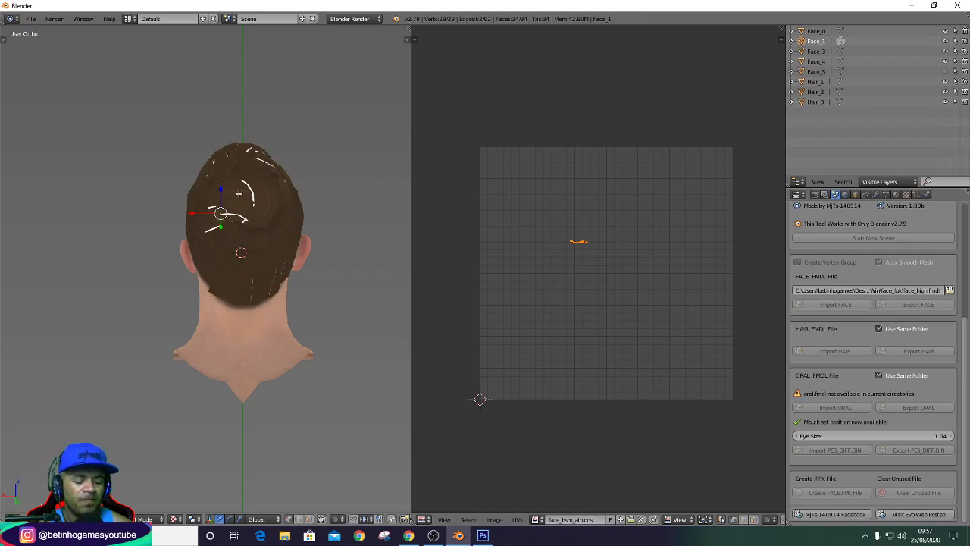
key("KP_1")
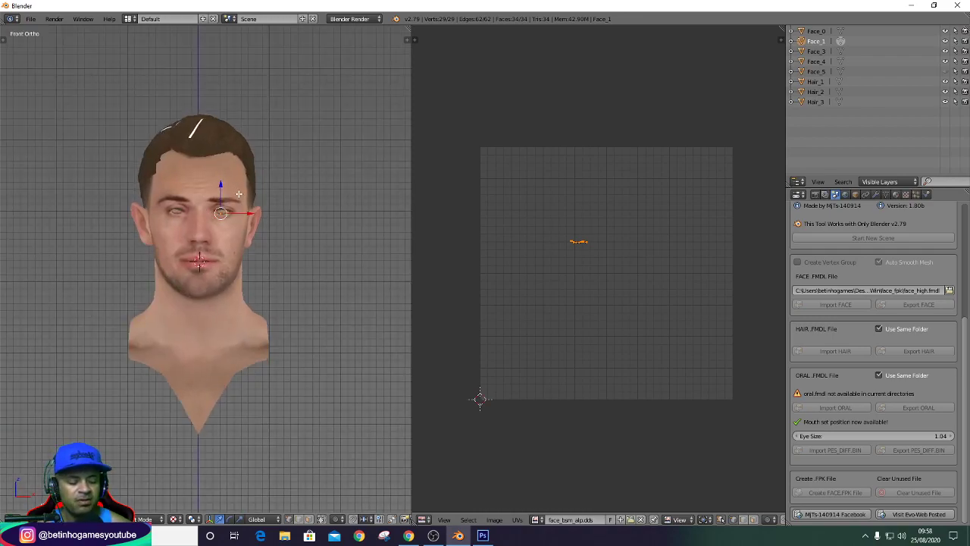
key("ctrl+KP_3")
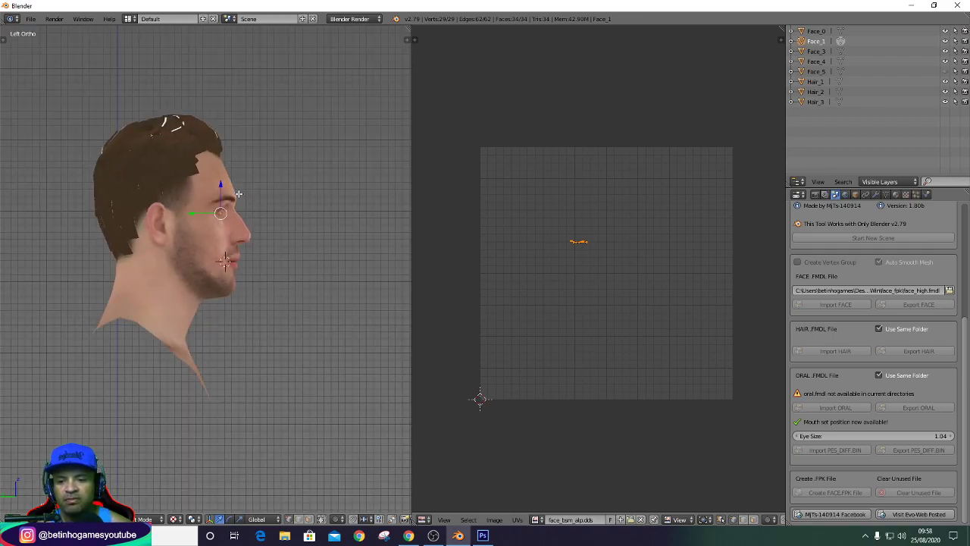
key("KP_3")
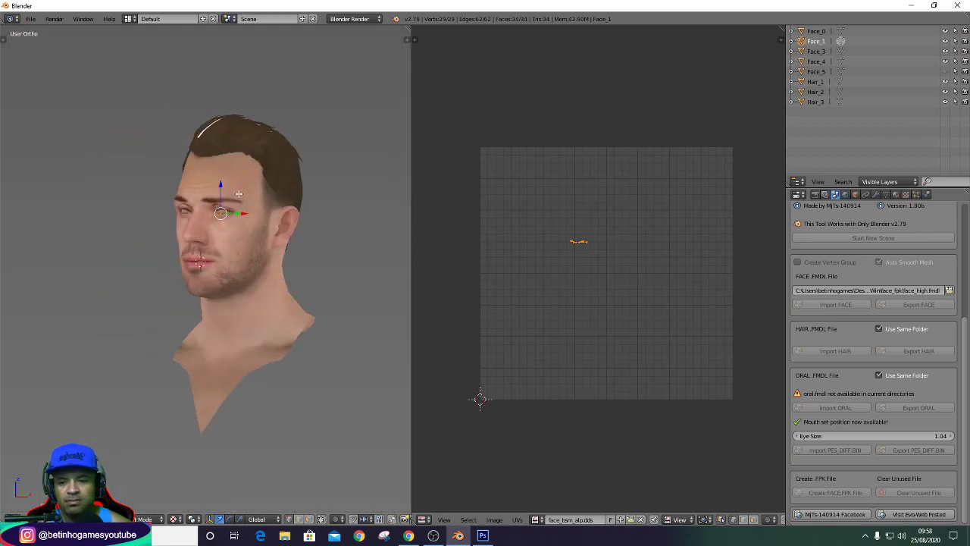
key("ctrl+KP_3")
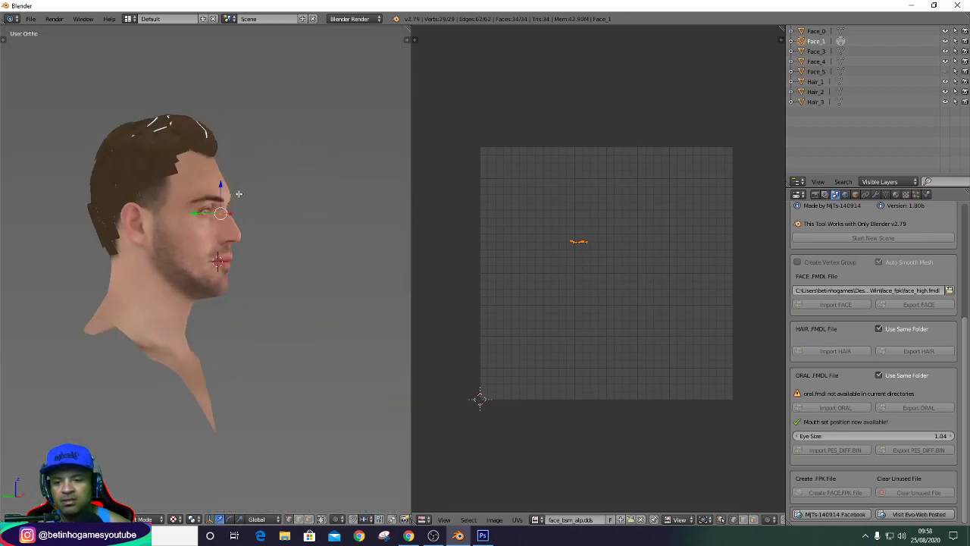
key("KP_5")
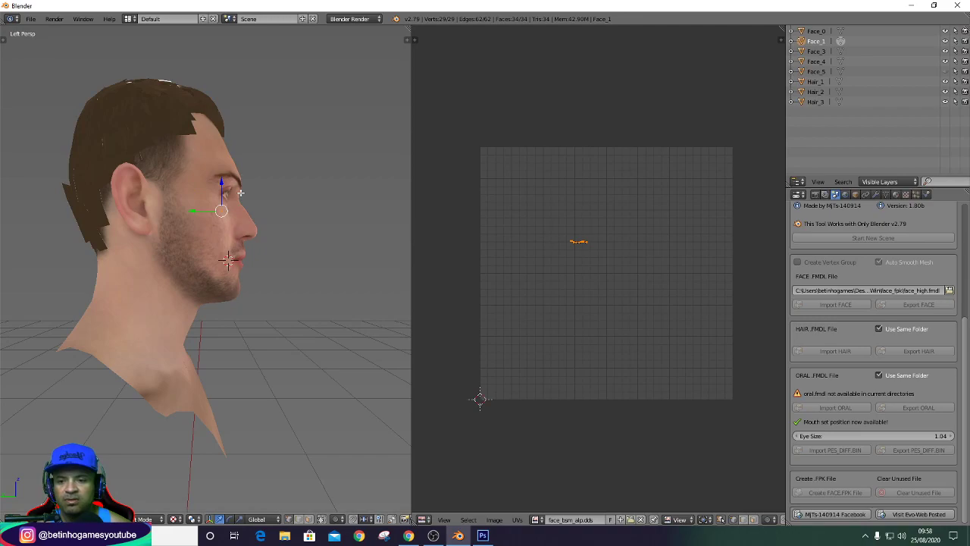
key("KP_5")
key("KP_5")
key("KP_5")
key("KP_5")
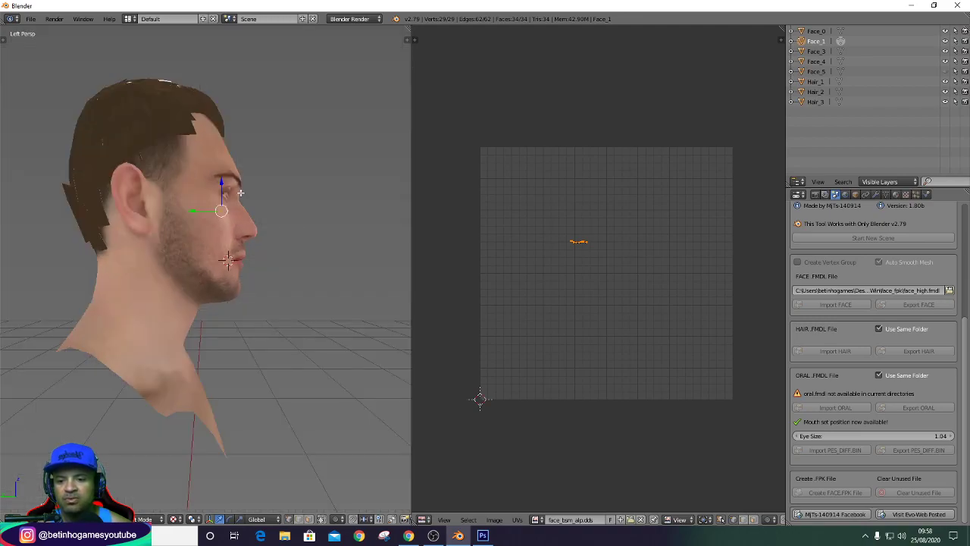
key("KP_5")
key("KP_1")
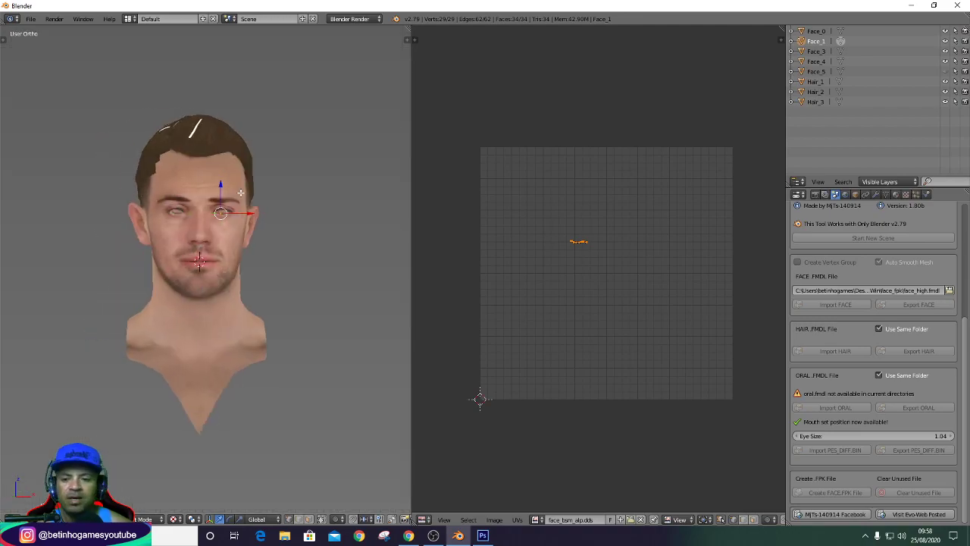
scroll(220, 228, "up", 4)
scroll(217, 197, "down", 1)
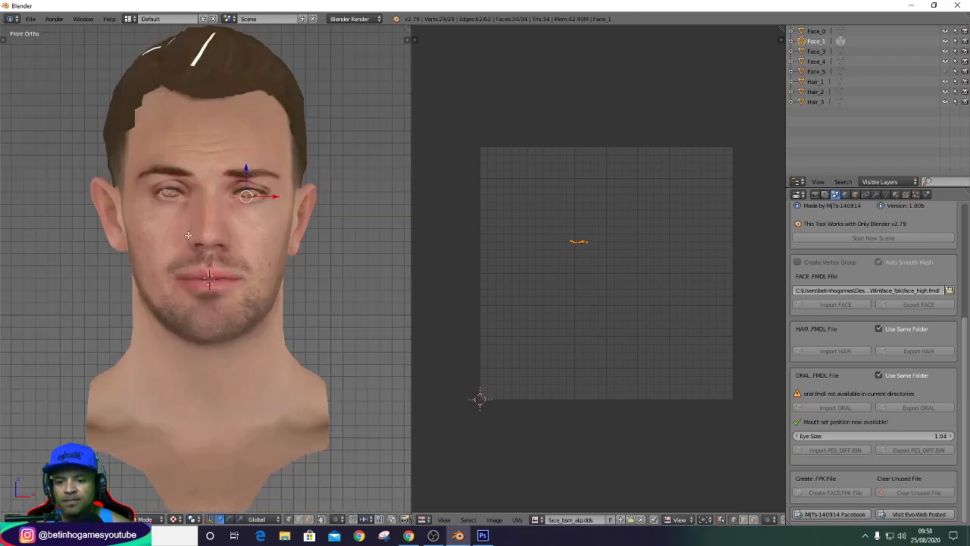
scroll(204, 208, "up", 2)
scroll(182, 216, "down", 4)
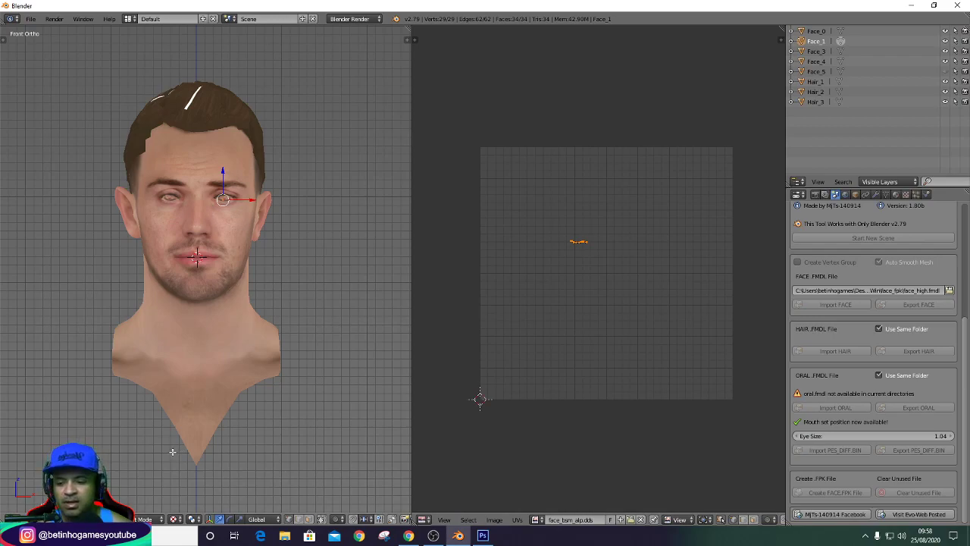
Check side, back and top views from the View menu, return to front, and exit Face_1 editing.
left_click(34, 519)
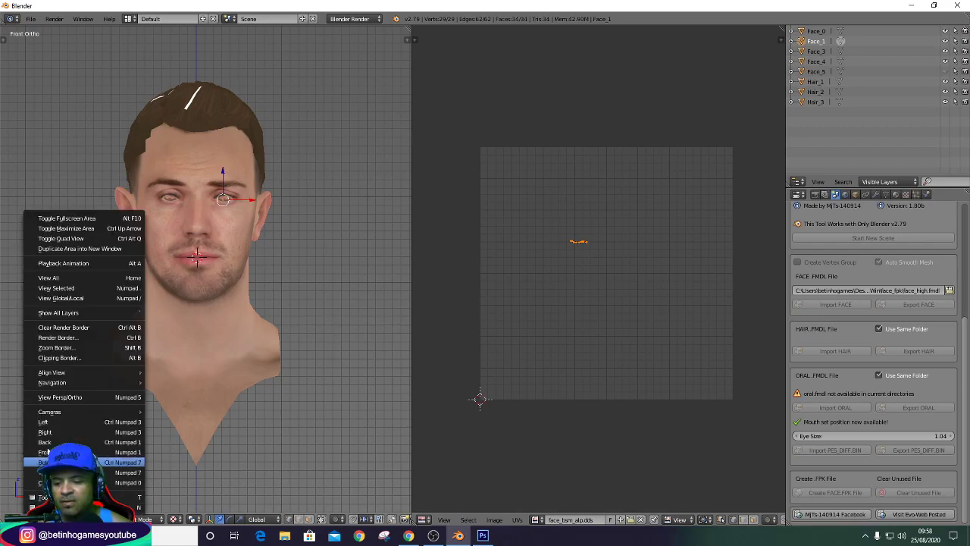
left_click(84, 416)
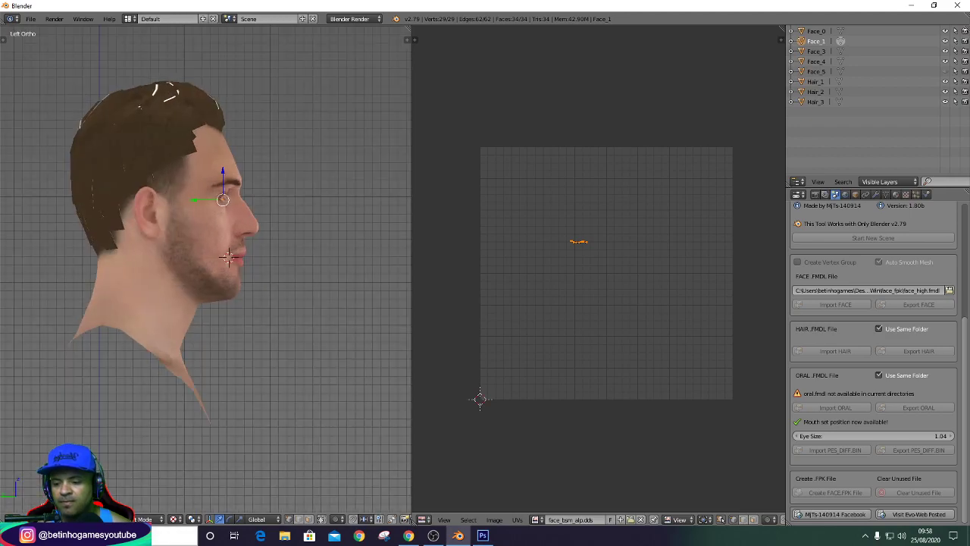
left_click(34, 520)
left_click(44, 442)
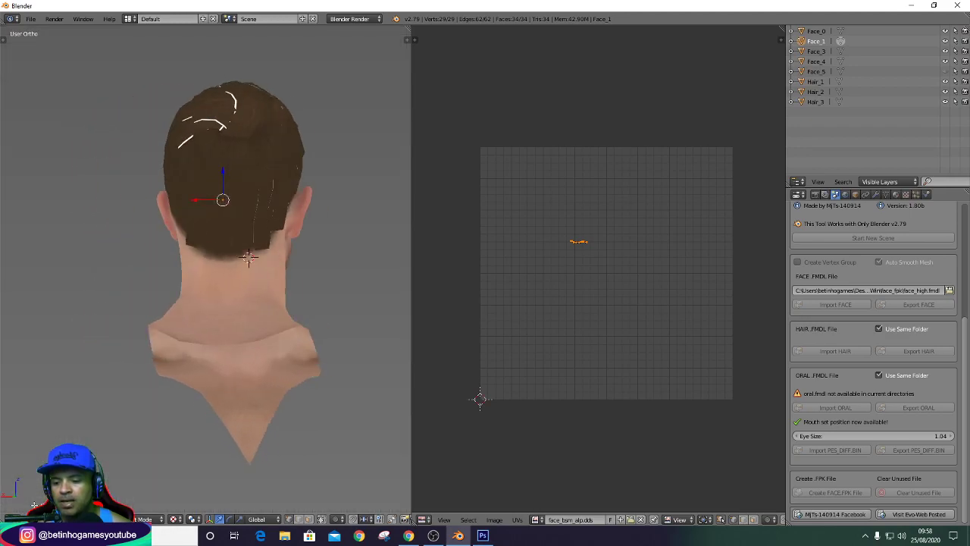
left_click(34, 519)
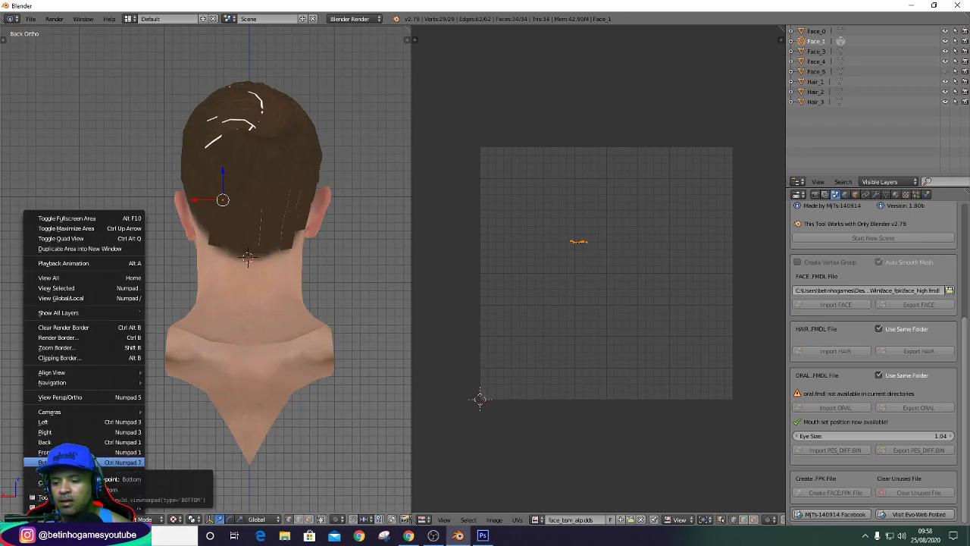
left_click(42, 472)
left_click(34, 519)
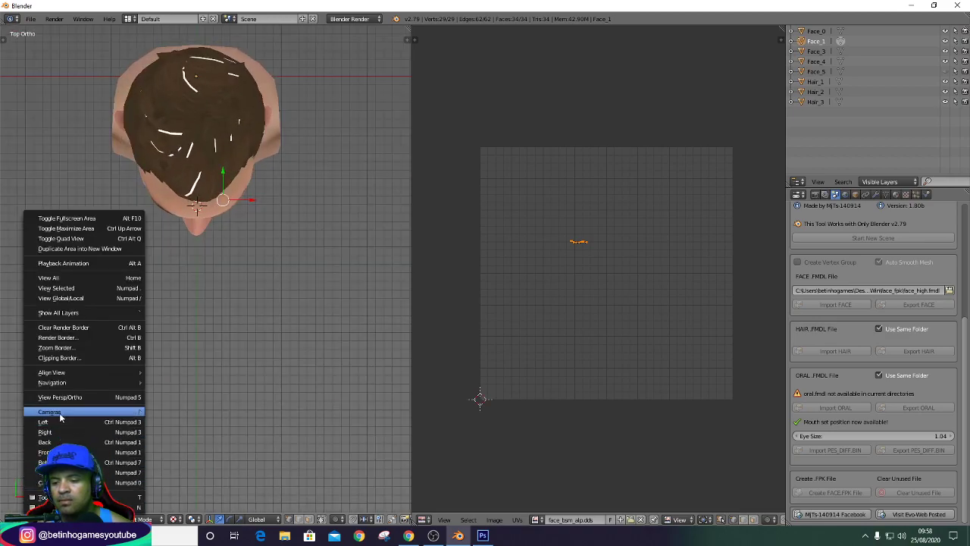
left_click(45, 452)
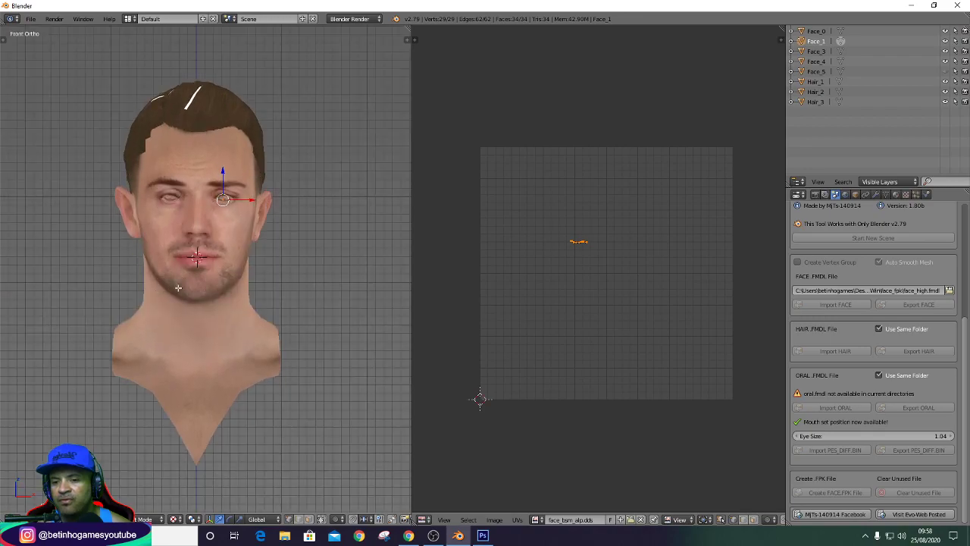
scroll(178, 289, "up", 2)
scroll(178, 288, "down", 2)
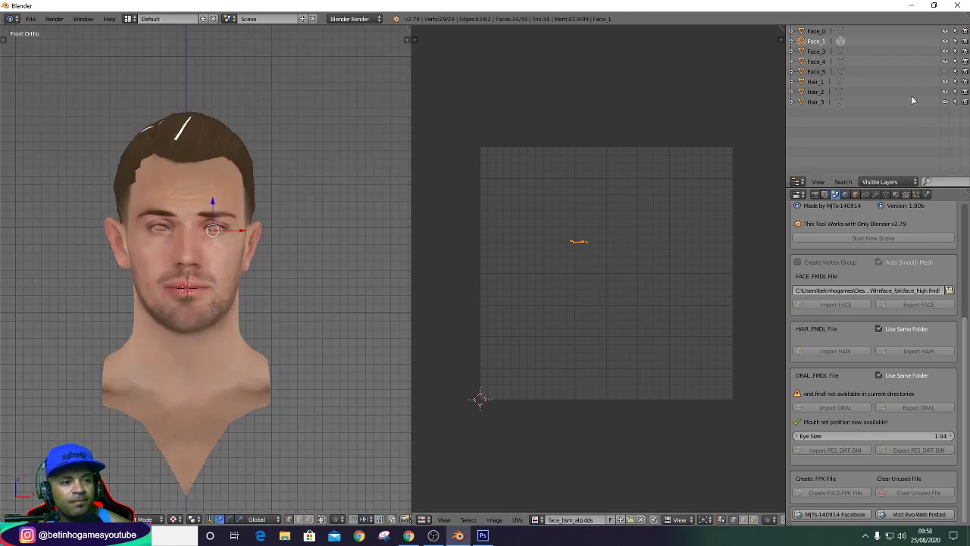
left_click(842, 41)
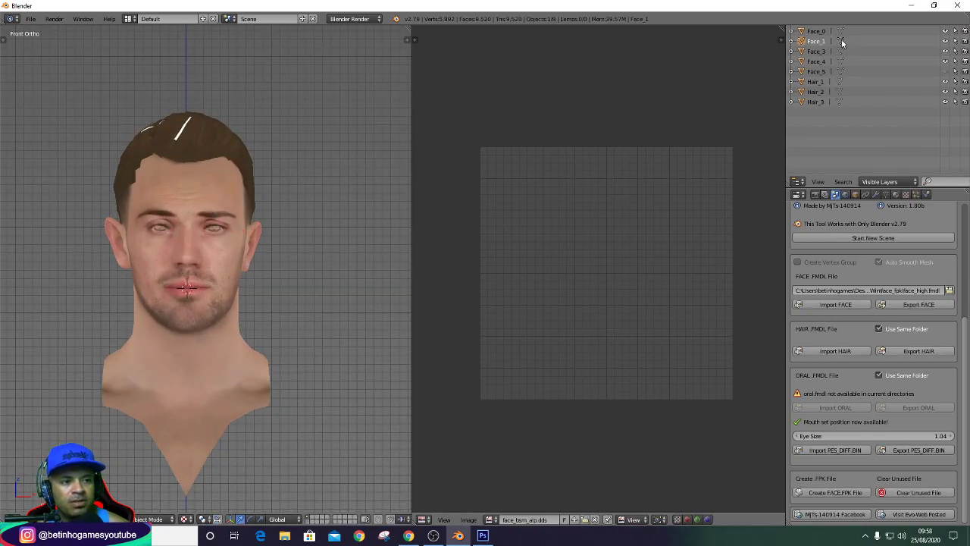
In Face_0 Edit Mode, select both eyes by picking a vertex on each and linking.
left_click(841, 41)
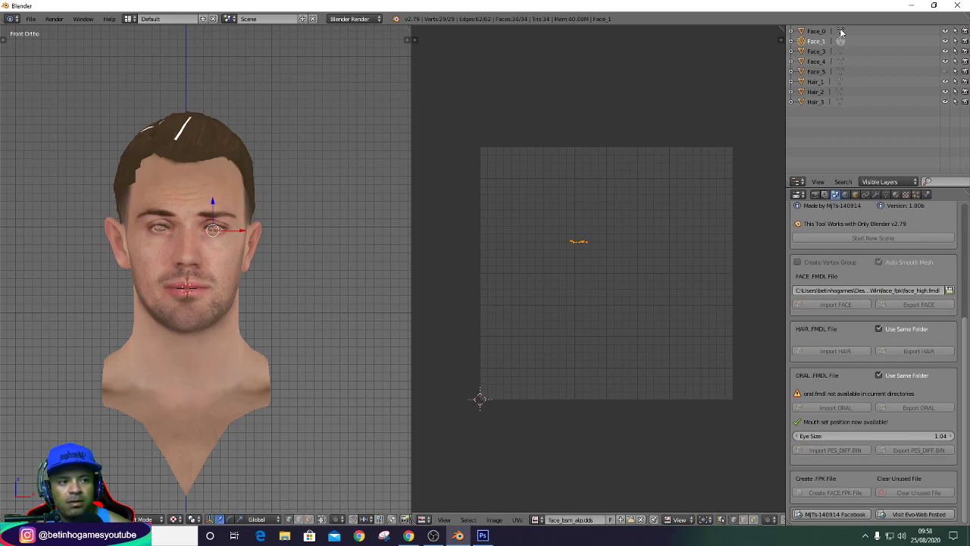
left_click(841, 31)
scroll(190, 243, "up", 2)
scroll(190, 243, "up", 2)
scroll(190, 243, "up", 2)
scroll(296, 173, "up", 2)
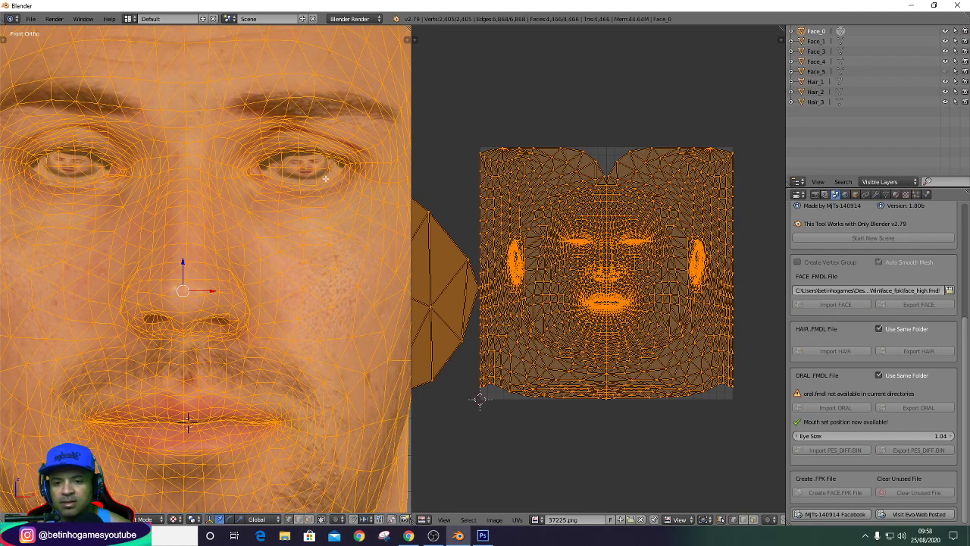
right_click(299, 169)
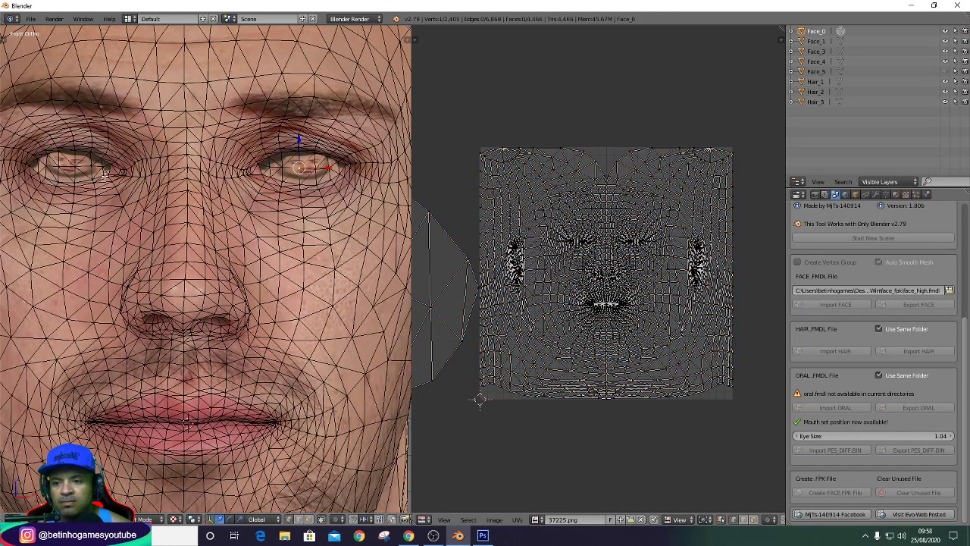
right_click(71, 166, "shift")
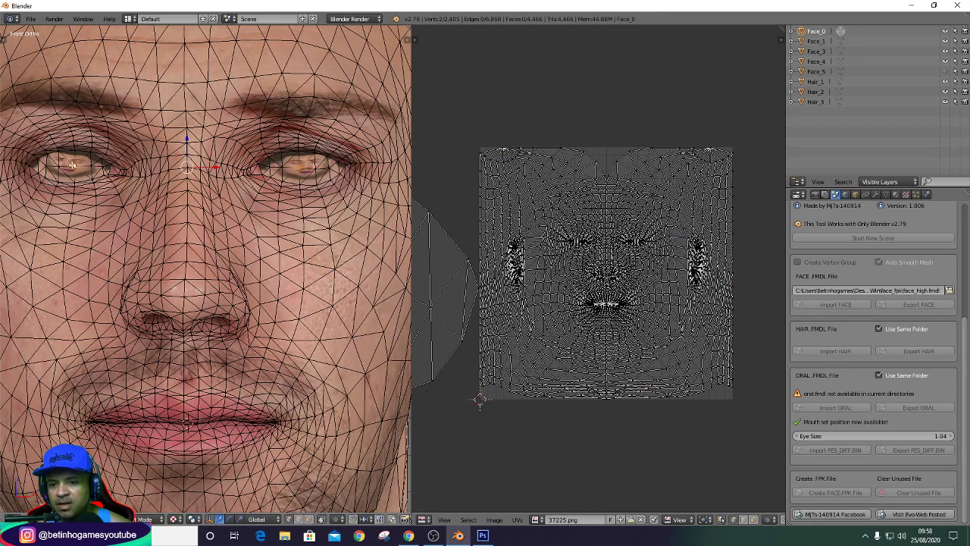
key("l")
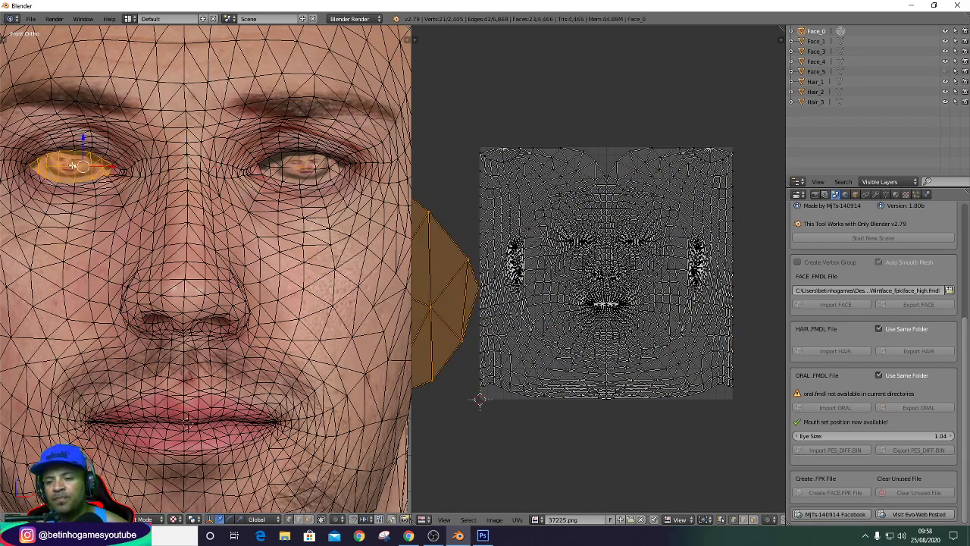
right_click(301, 171, "shift")
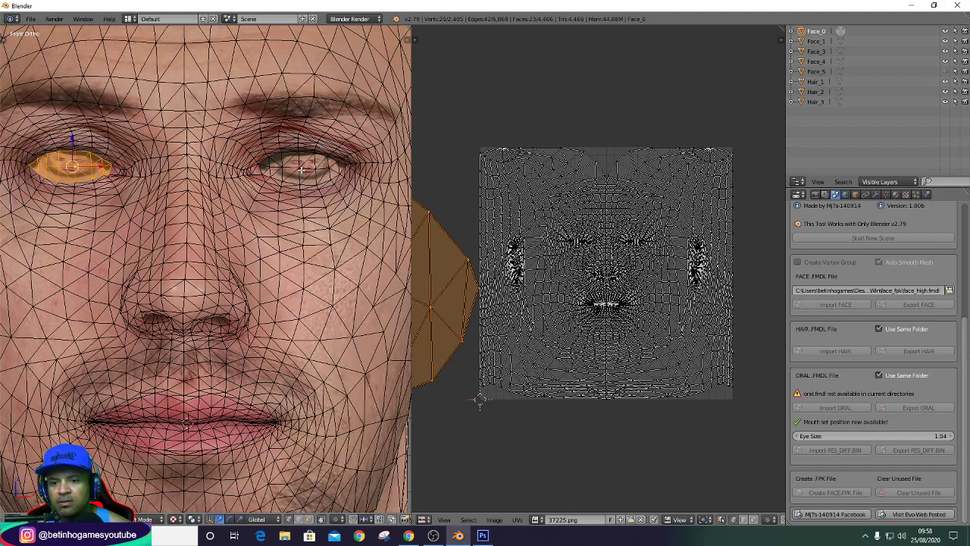
right_click(301, 170, "shift")
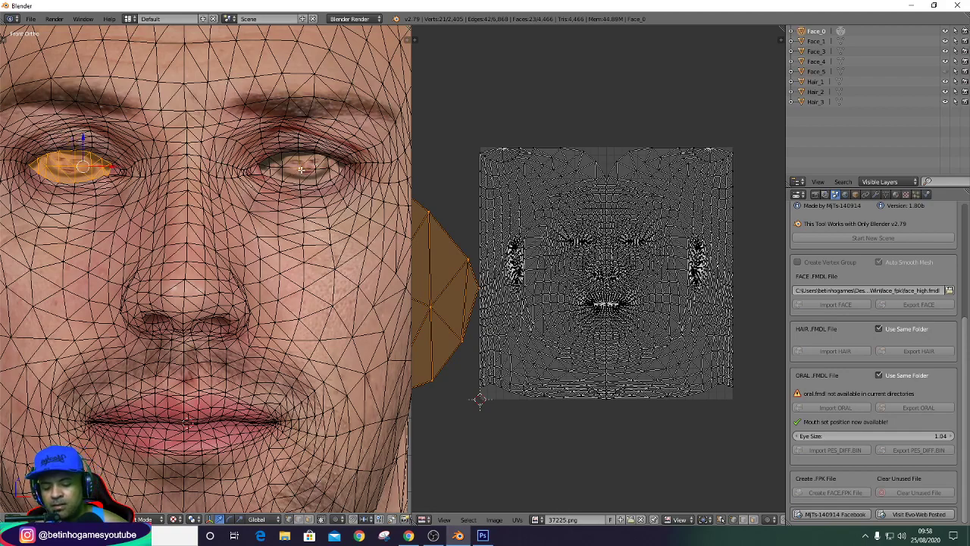
key("ctrl+l")
scroll(225, 228, "down", 3)
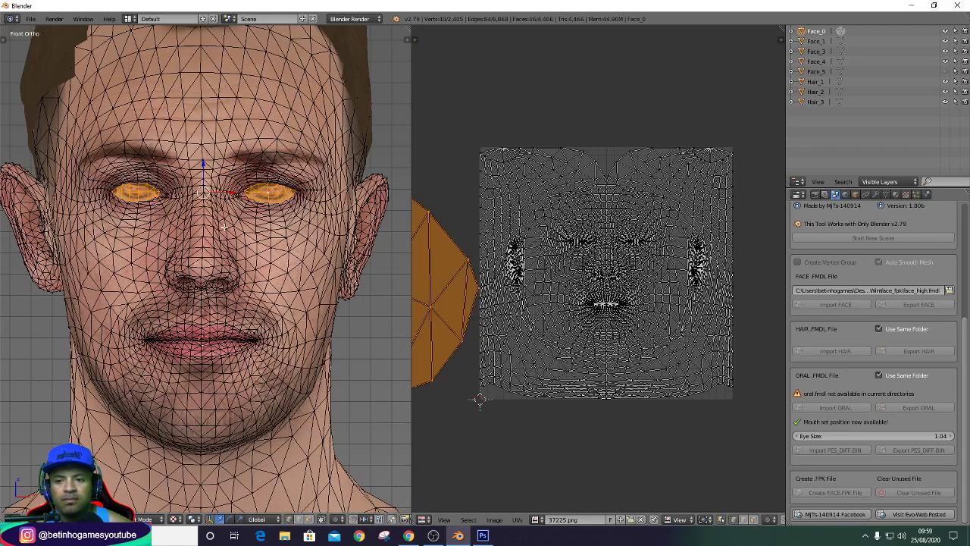
Show 37225.png in the UV editor and preview the face, with the eyes white.
left_click(536, 519)
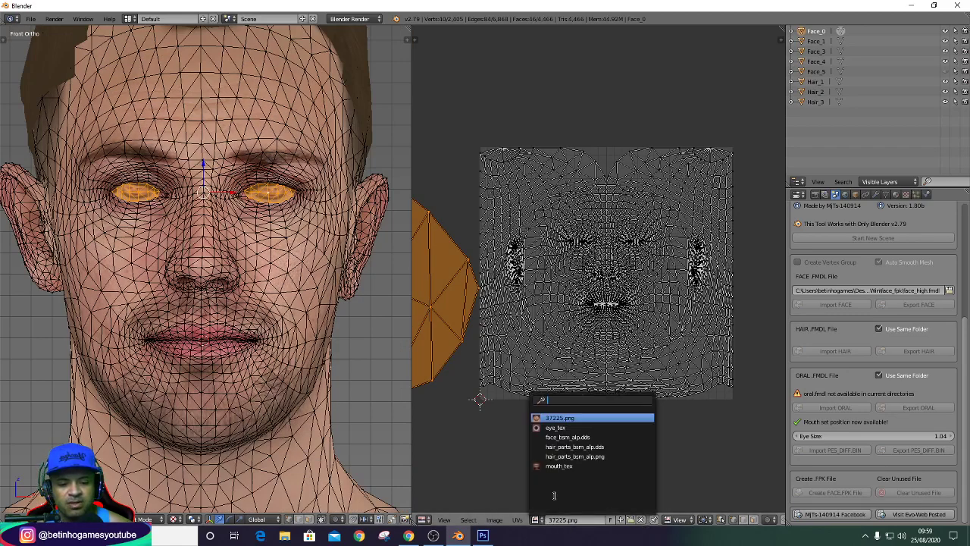
left_click(559, 418)
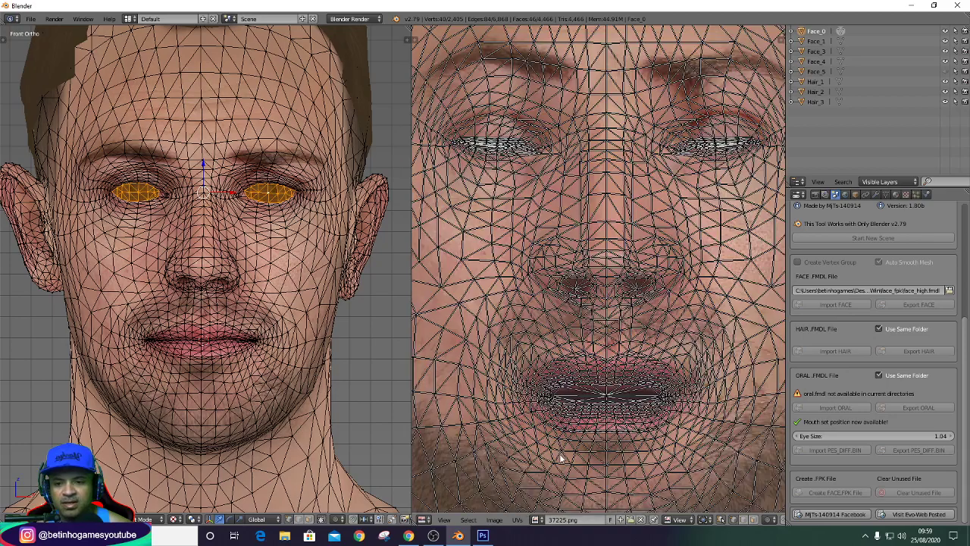
scroll(204, 265, "up", 2)
scroll(205, 265, "down", 3)
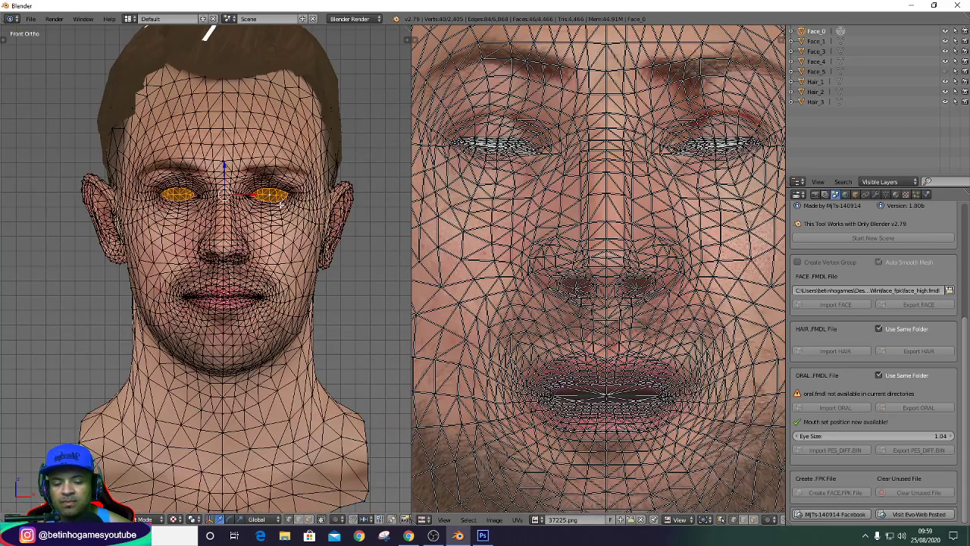
left_click(537, 520)
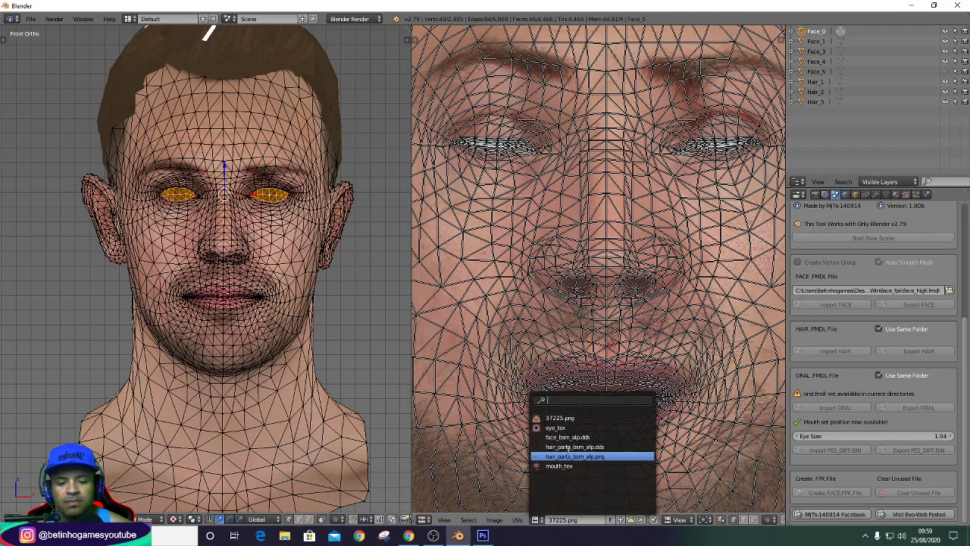
left_click(559, 418)
scroll(200, 201, "up", 3)
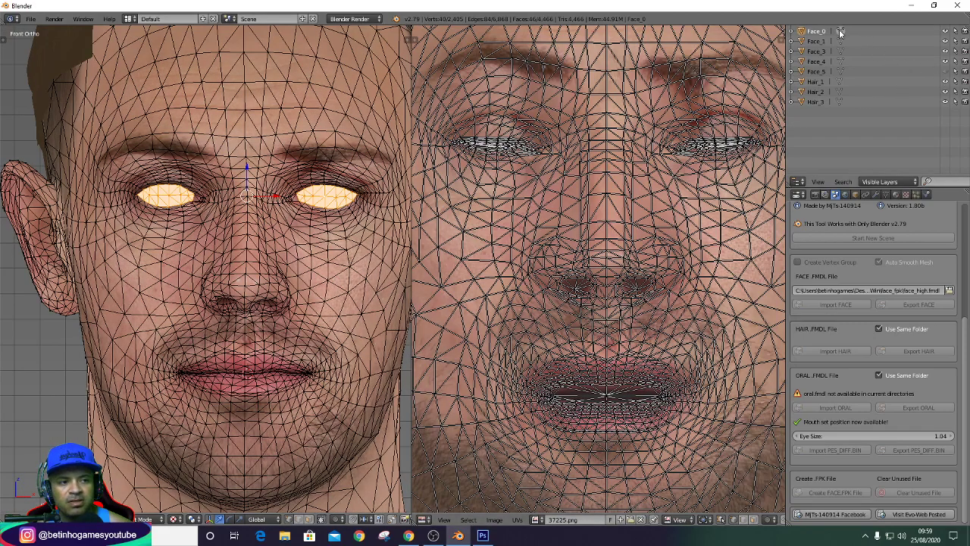
key("Tab")
scroll(243, 229, "down", 3)
scroll(238, 225, "up", 1)
scroll(223, 231, "up", 5)
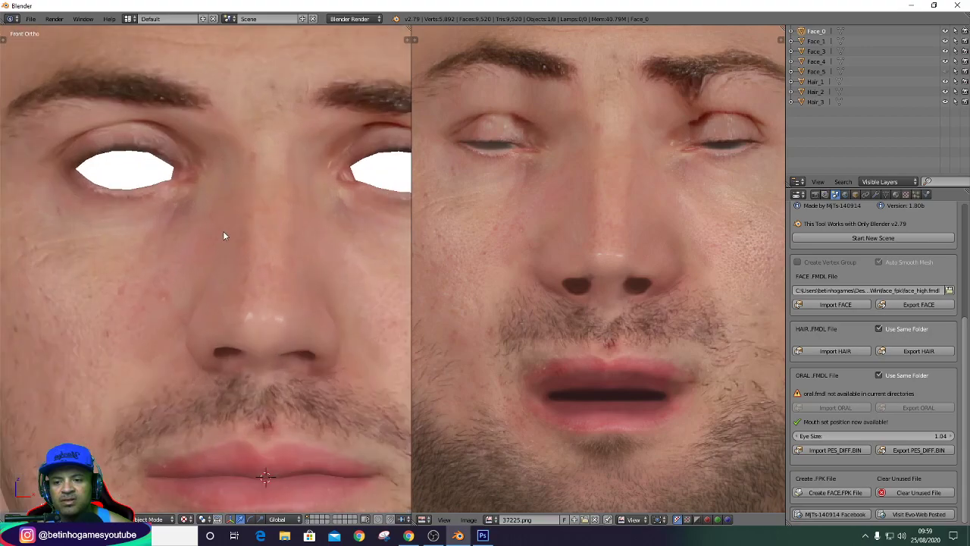
scroll(197, 245, "down", 4)
scroll(196, 241, "down", 2)
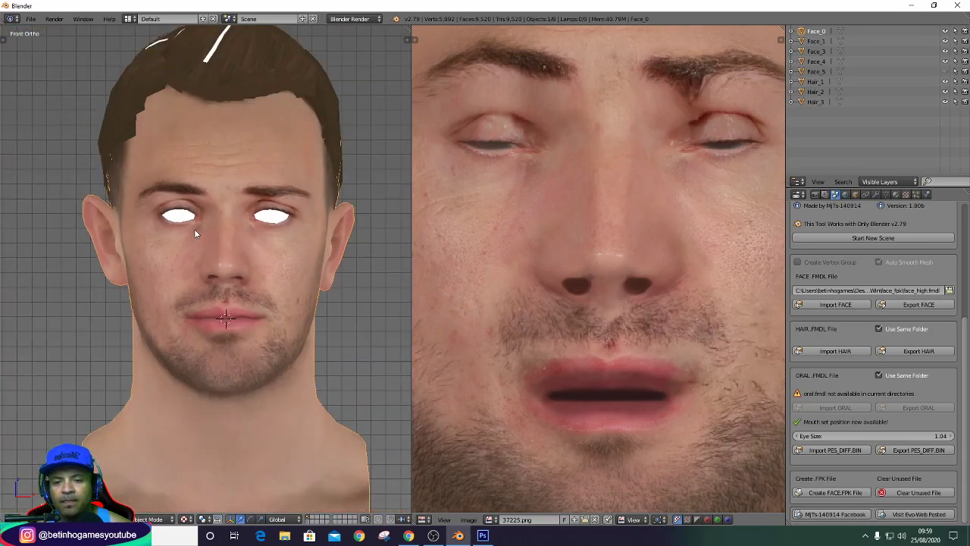
scroll(195, 226, "down", 2)
scroll(196, 225, "up", 2)
scroll(195, 226, "down", 1)
scroll(726, 81, "up", 1)
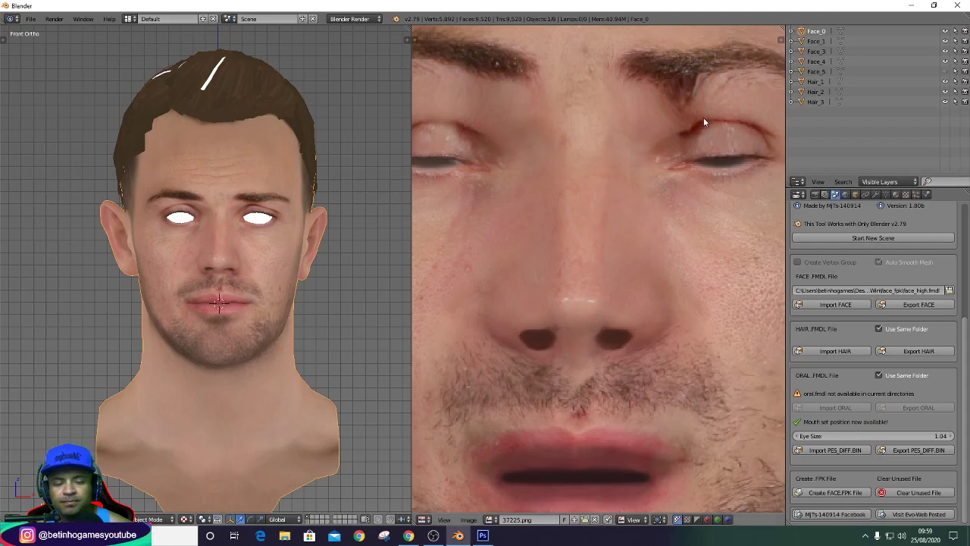
Enable Background Images in the viewport sidebar and add a new image slot.
key("Tab")
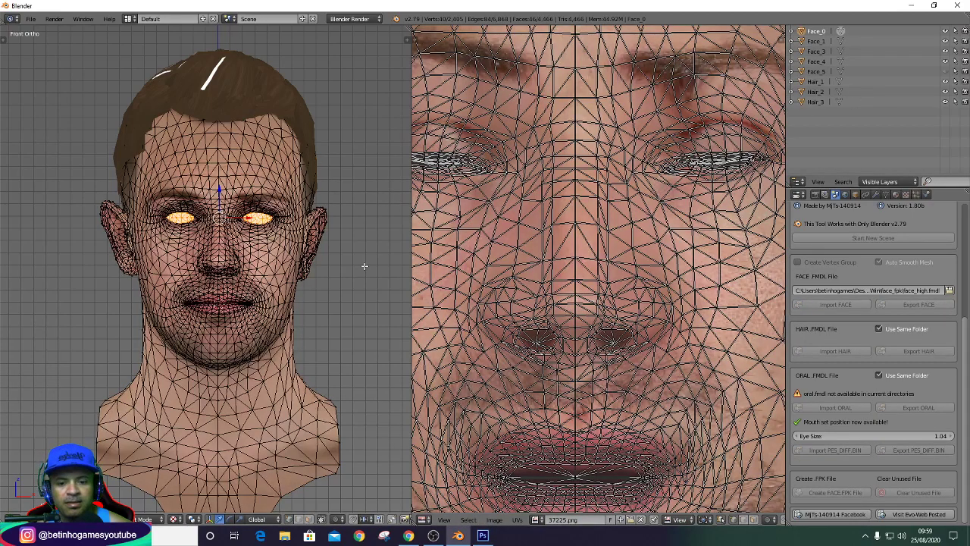
scroll(349, 334, "down", 3)
key("n")
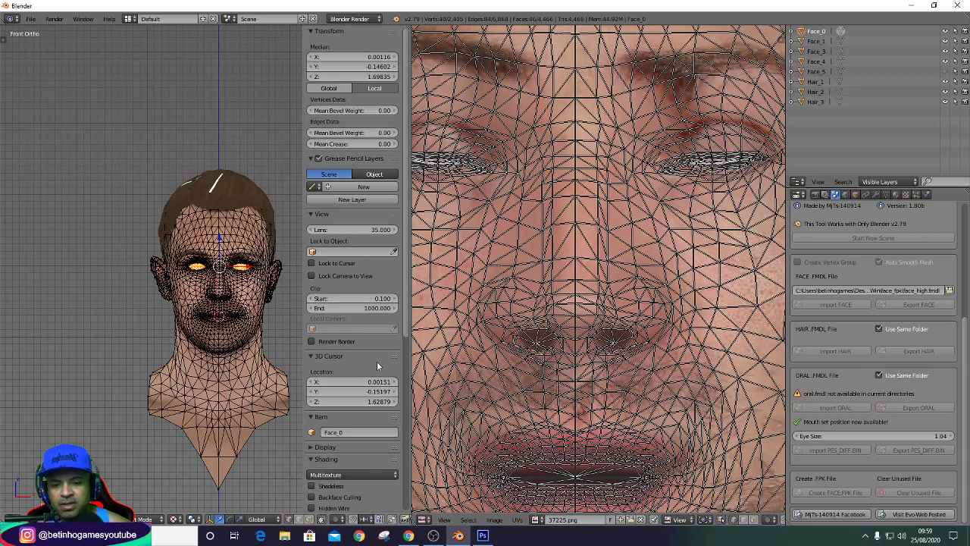
scroll(377, 367, "down", 5)
scroll(368, 393, "down", 4)
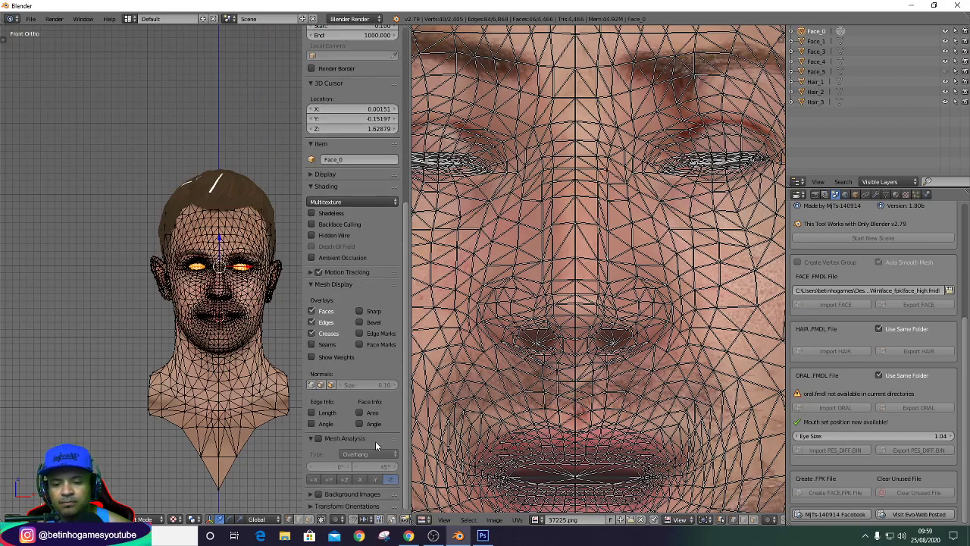
left_click(318, 494)
left_click(326, 494)
scroll(346, 491, "down", 1)
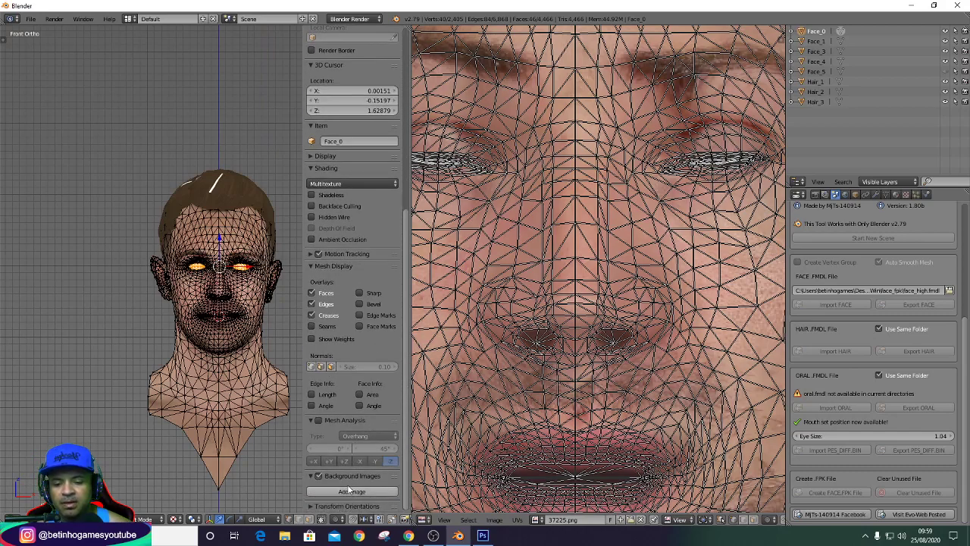
left_click(342, 494)
Load cardnicolas.png from the player's main folder as the background image.
scroll(352, 485, "down", 2)
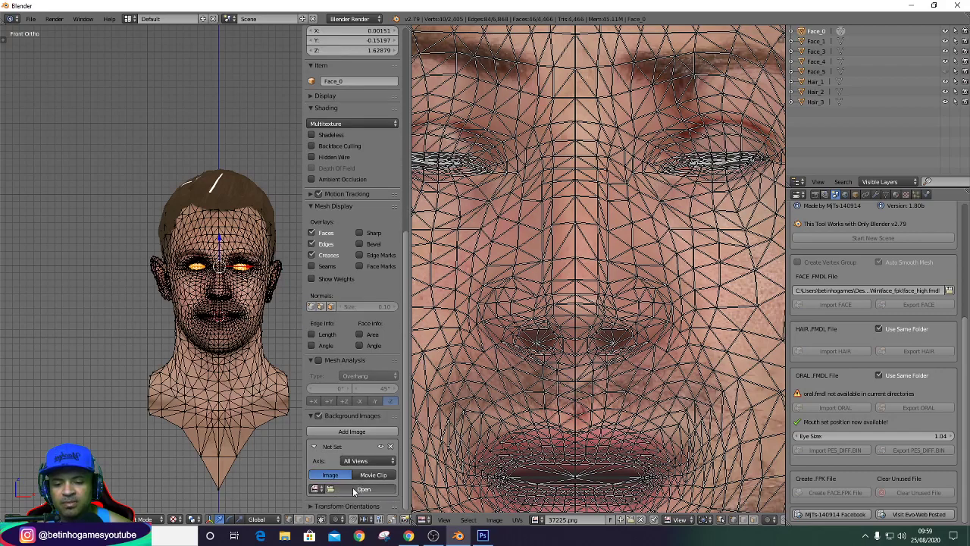
left_click(359, 470)
left_click(34, 194)
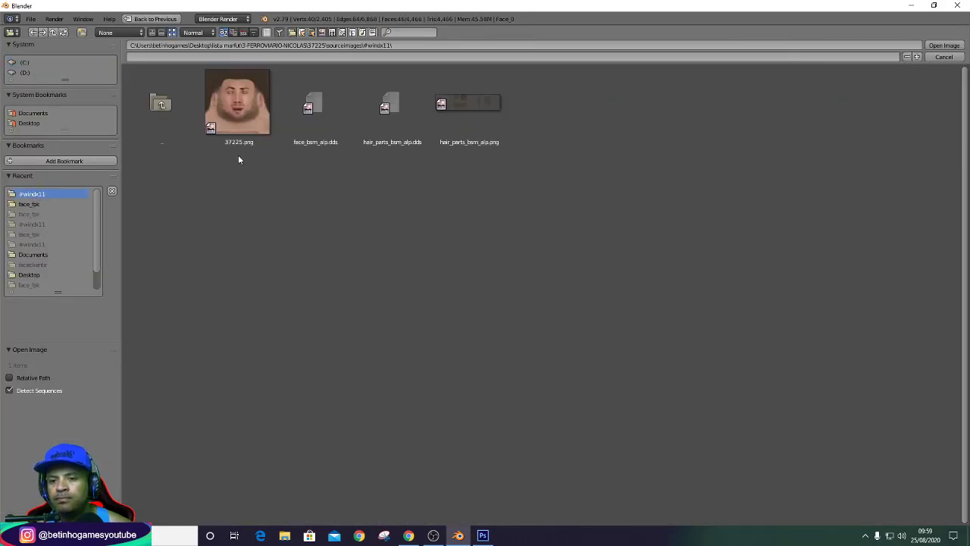
left_click(165, 115)
left_click(170, 104)
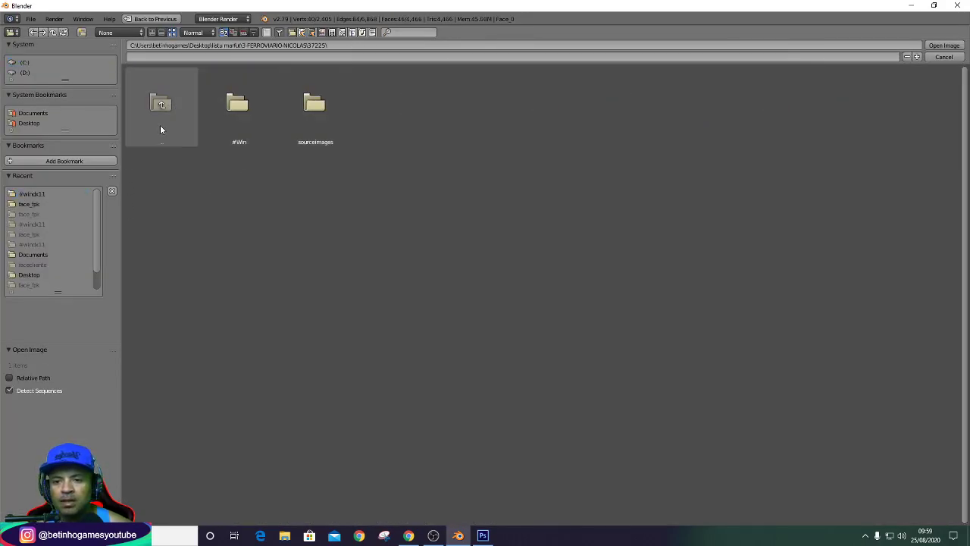
left_click(160, 124)
double_click(328, 132)
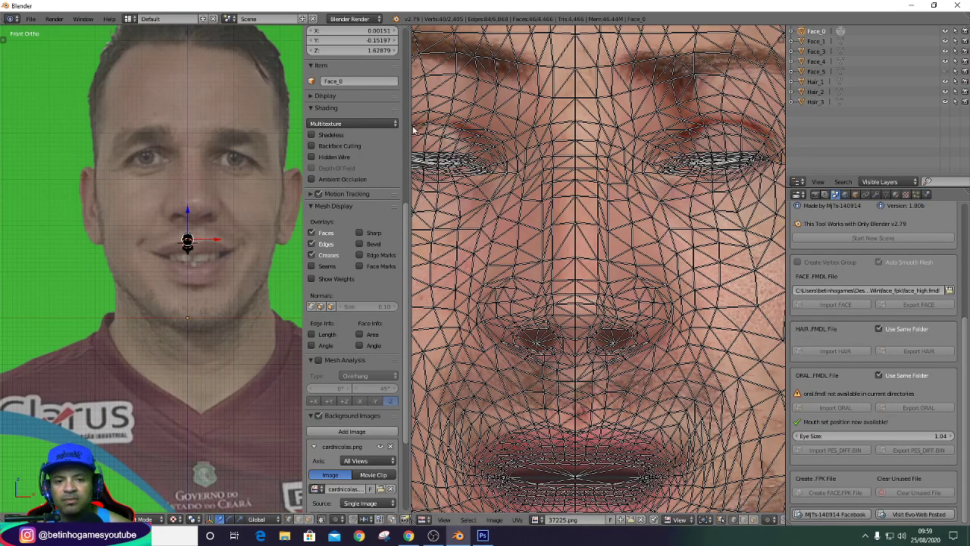
Make the background photo more opaque, shrink it slightly and shift it horizontally.
left_click_drag(410, 129, 574, 129)
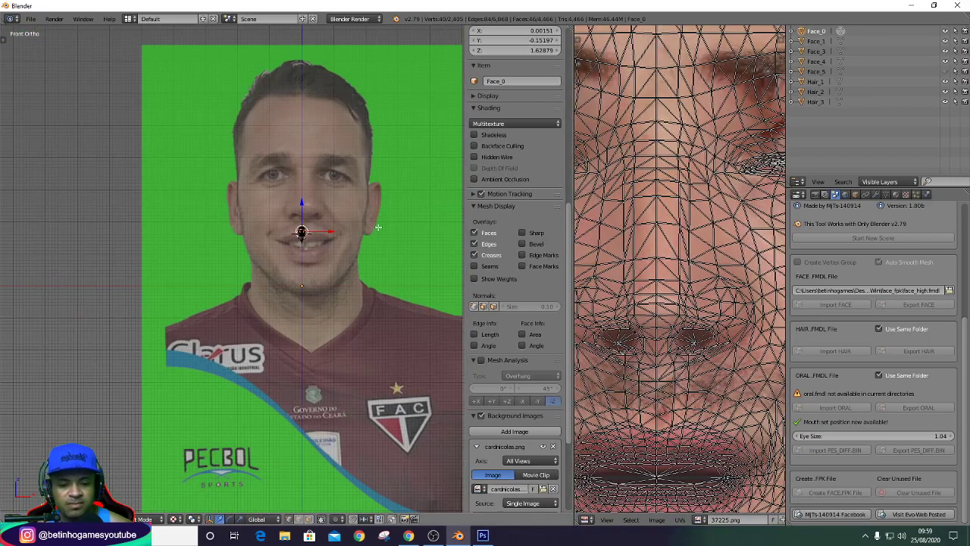
scroll(520, 449, "down", 3)
left_click_drag(516, 495, 531, 491)
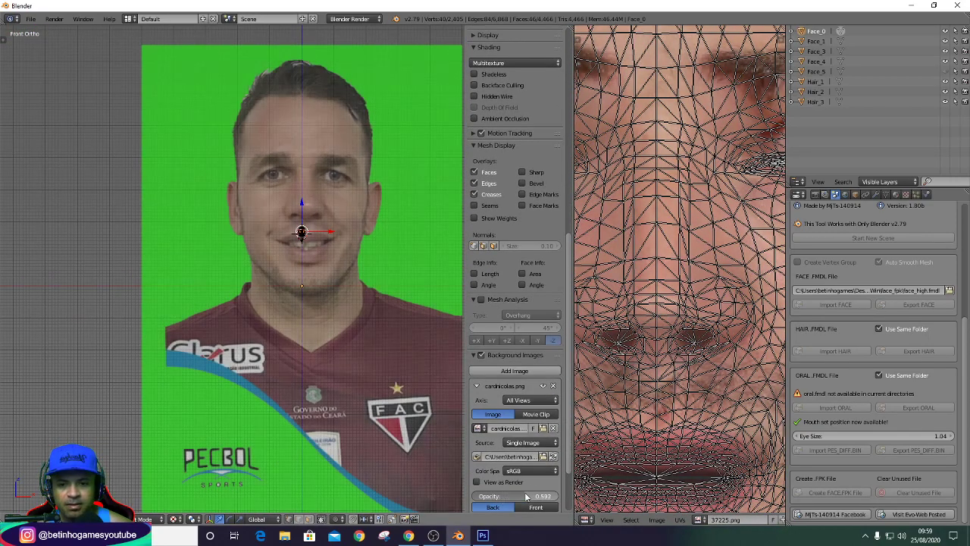
scroll(531, 491, "down", 3)
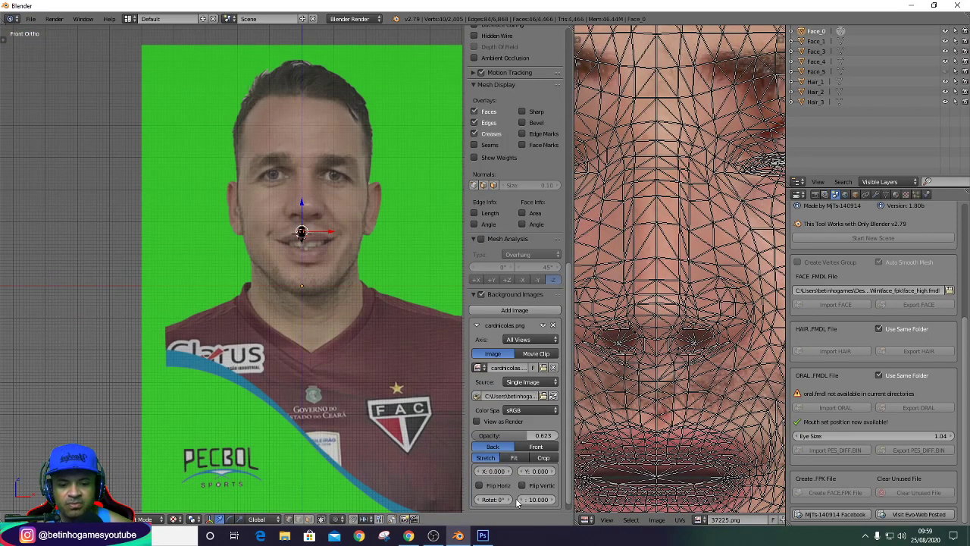
left_click(478, 471)
left_click(479, 471)
left_click(480, 472)
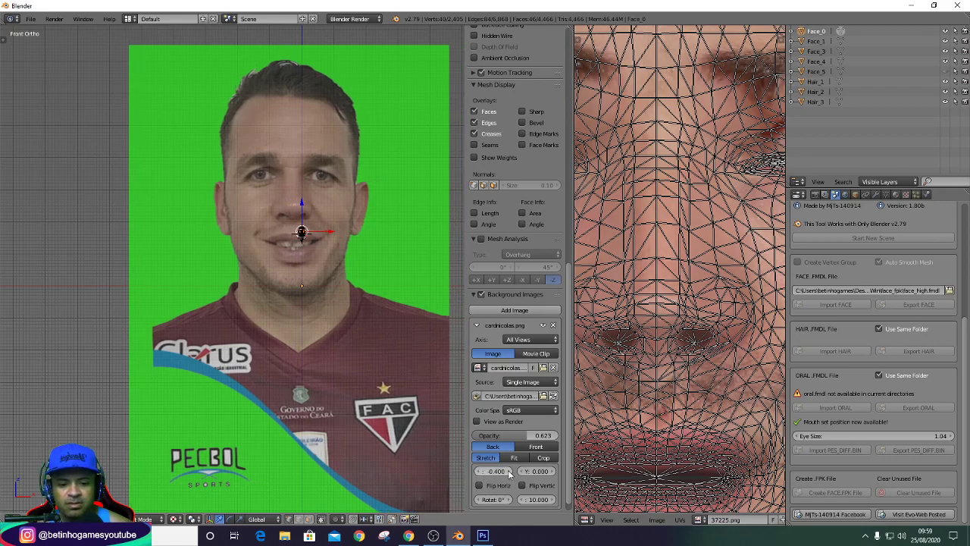
left_click_drag(520, 505, 530, 502)
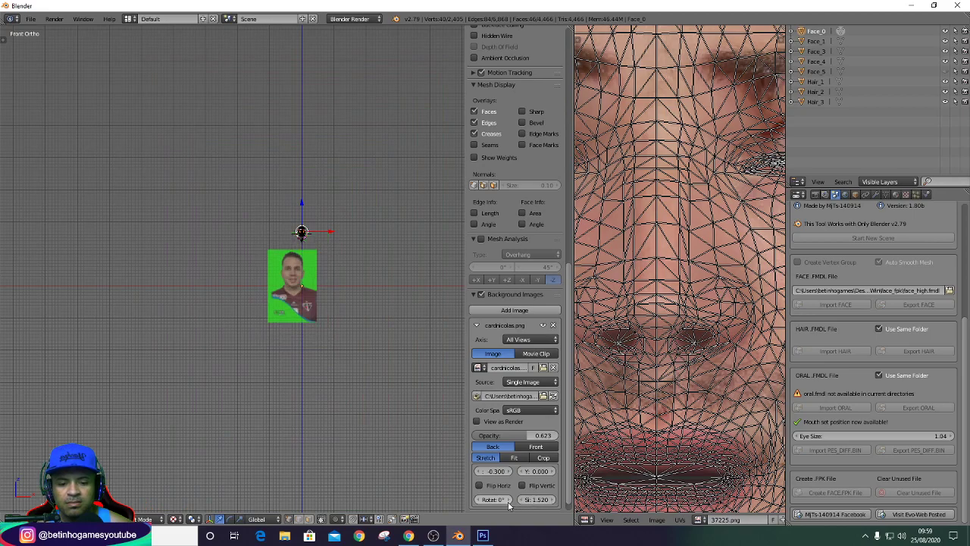
mouse_move(509, 472)
left_mouse_down()
mouse_move(523, 471)
mouse_move(494, 484)
left_mouse_up()
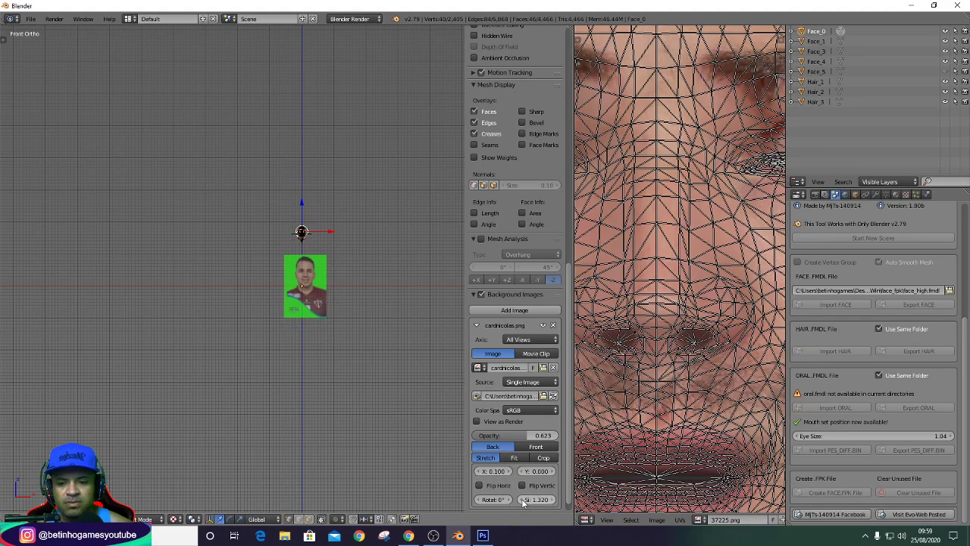
left_click(480, 472)
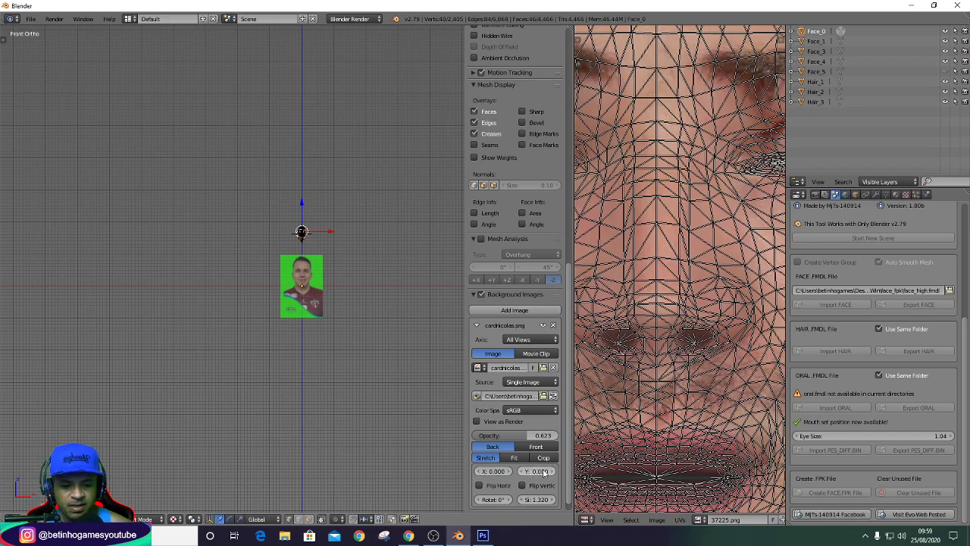
Nudge the photo's X offset left, then return it to horizontal centre.
scroll(553, 470, "up", 2, "ctrl")
scroll(553, 470, "up", 2, "ctrl")
scroll(553, 471, "up", 2, "ctrl")
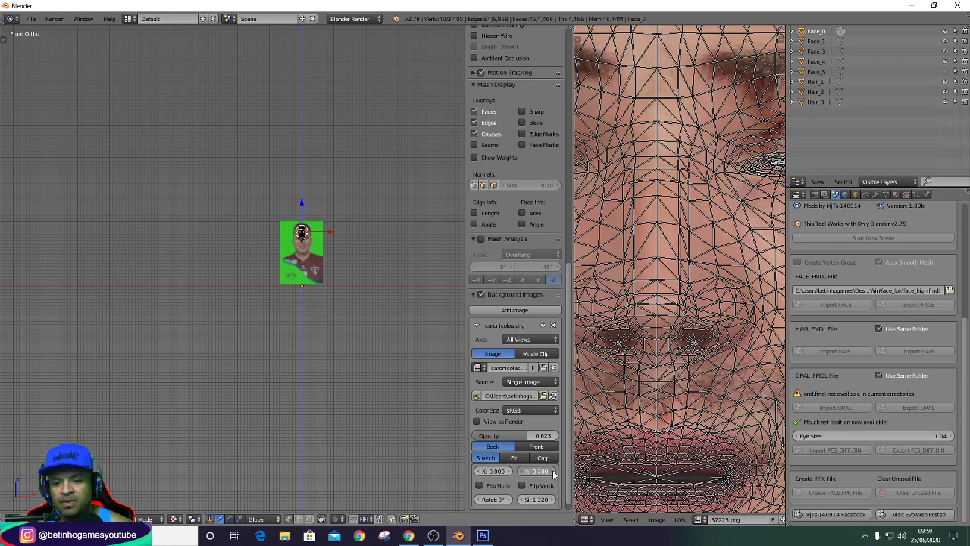
scroll(553, 471, "up", 3, "ctrl")
scroll(334, 248, "up", 2)
scroll(333, 251, "up", 7)
scroll(328, 364, "up", 1)
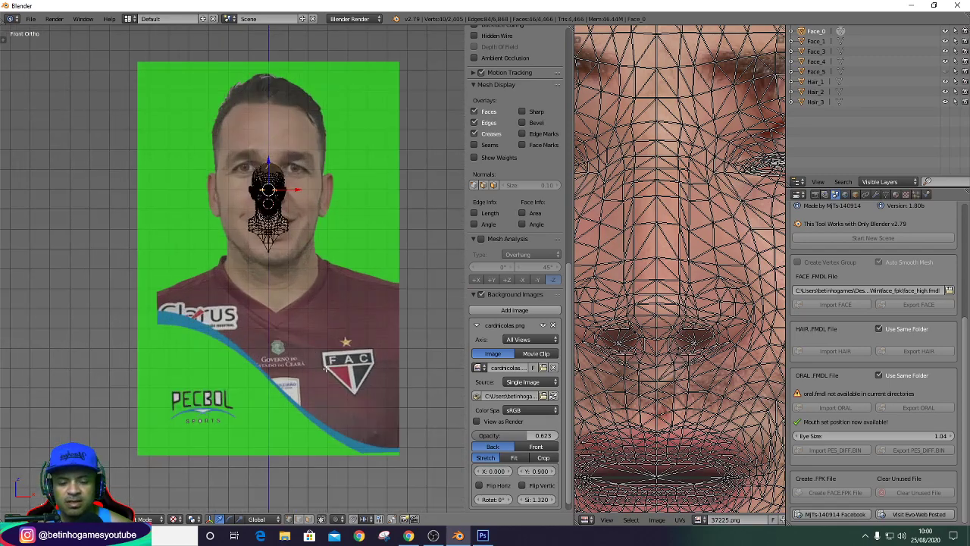
left_click(479, 472)
left_click(480, 472)
left_click(482, 472)
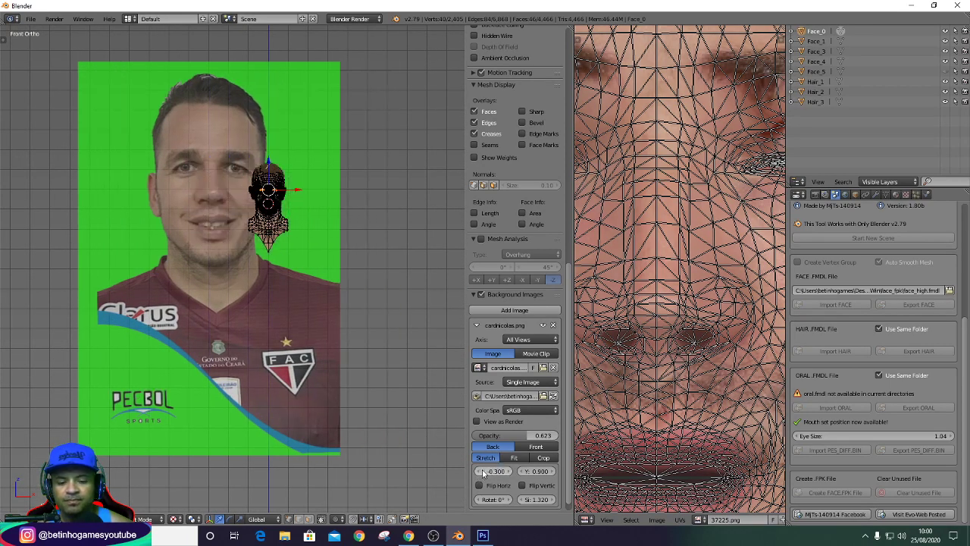
left_click(508, 471)
left_click(509, 471)
left_click(509, 472)
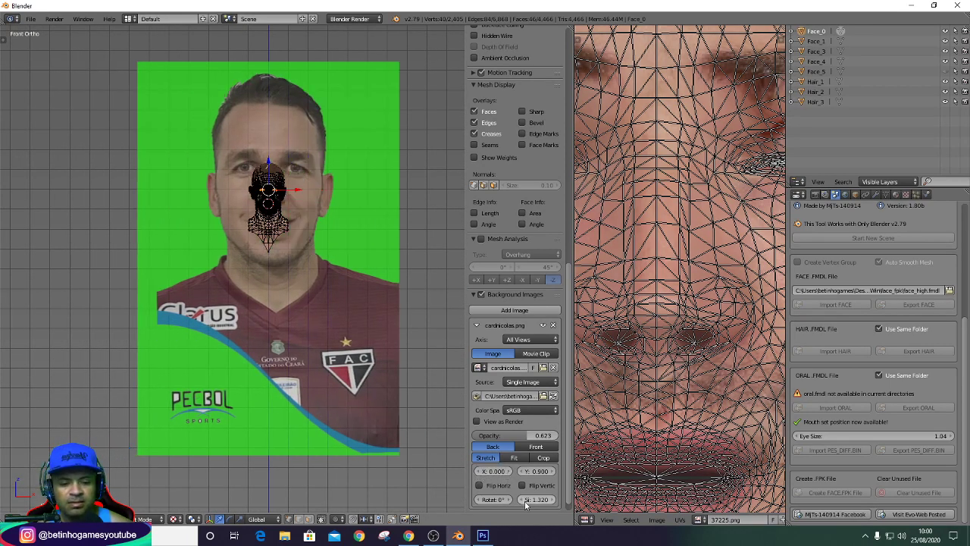
Shrink the photo from 0.720 to 0.520, raise it, and frame the head mesh.
left_click(522, 500)
left_click(522, 501)
left_click(523, 500)
left_click(522, 500)
left_click(522, 500)
left_click(523, 500)
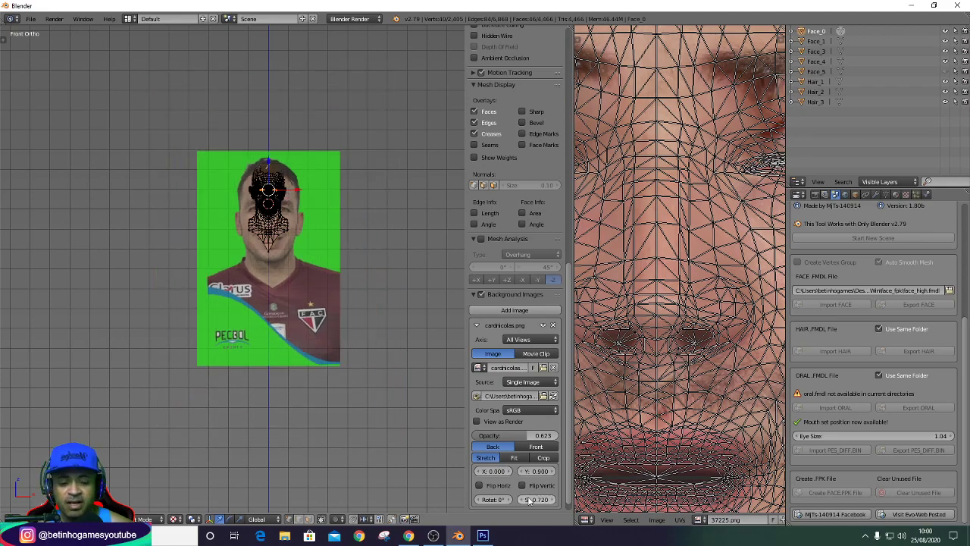
left_click(522, 499)
left_click(523, 499)
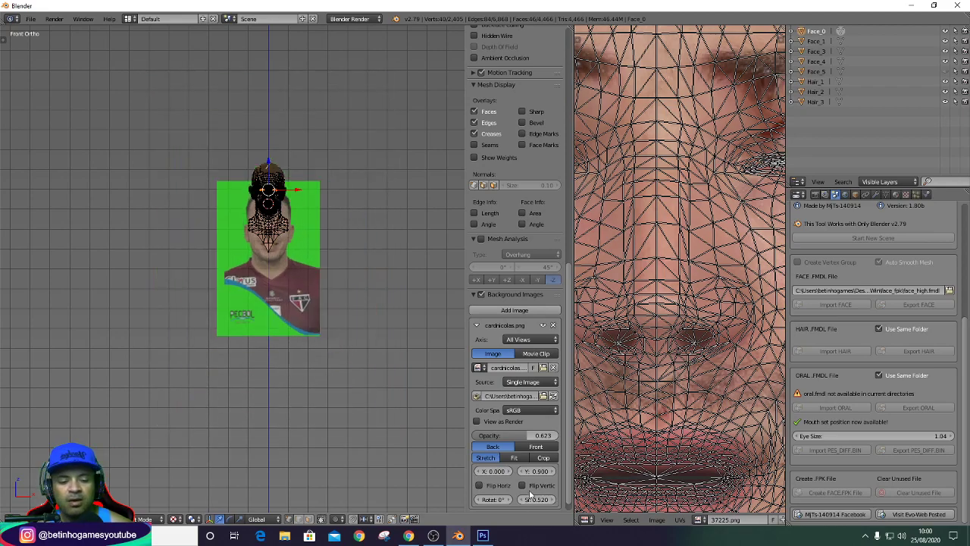
left_click(553, 470)
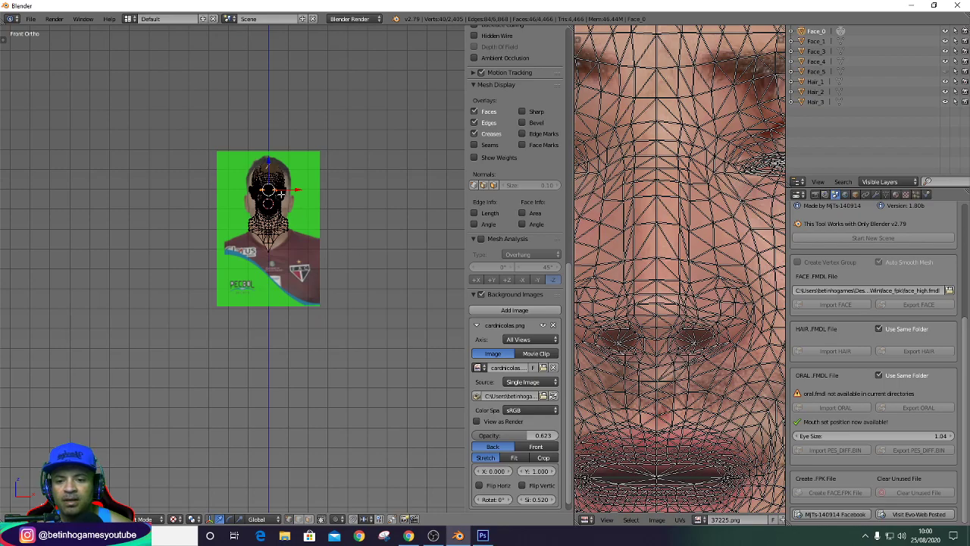
key("KP_Decimal")
scroll(239, 249, "down", 3)
scroll(241, 222, "up", 3)
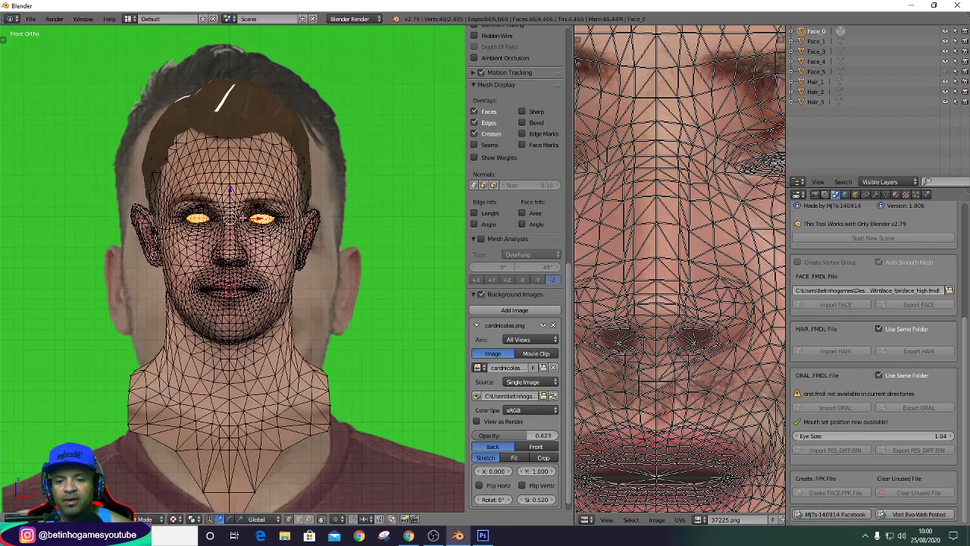
scroll(245, 231, "down", 4)
scroll(538, 458, "down", 1)
Settle the photo's vertical offset at 1.000 and shrink its size to 0.320.
left_click(523, 458)
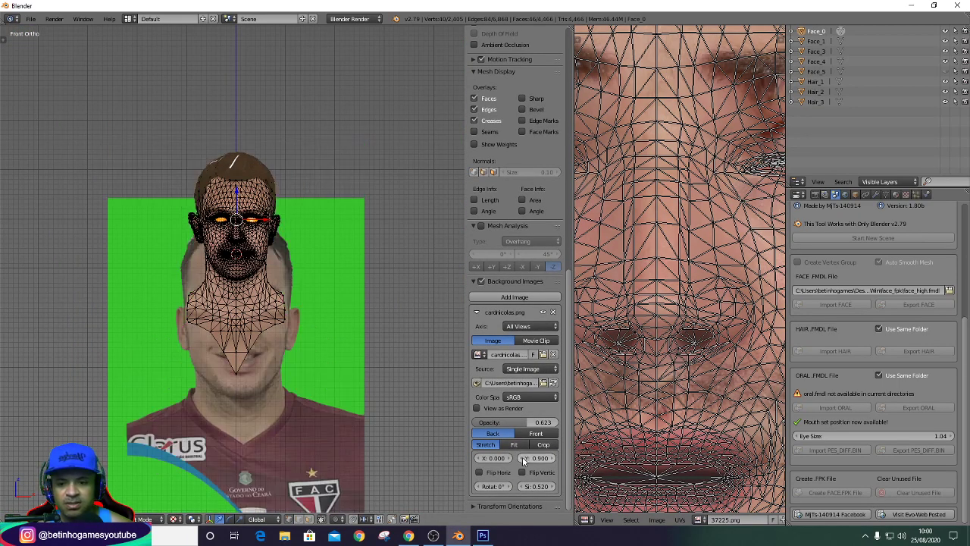
left_click(523, 457)
left_click(552, 459)
left_click(552, 459)
left_click(553, 459)
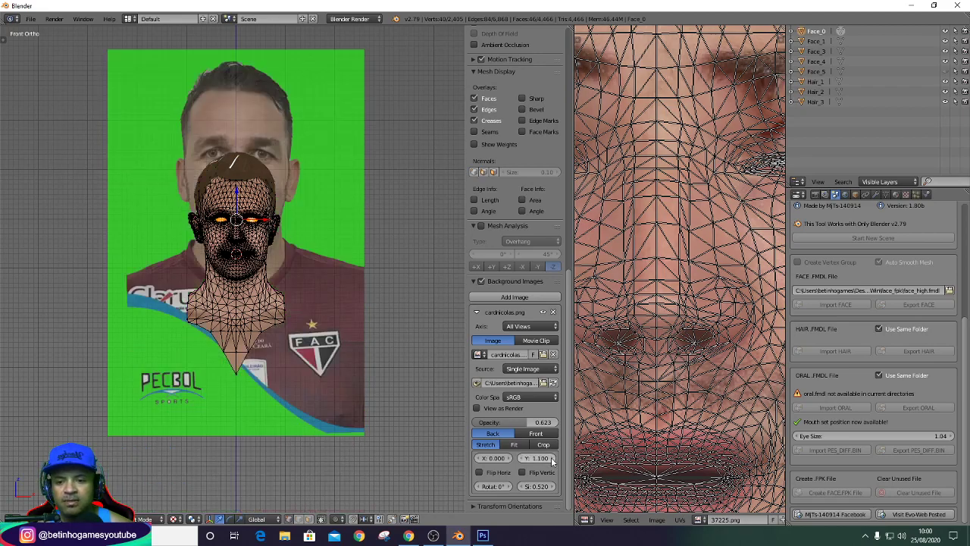
left_click(523, 459)
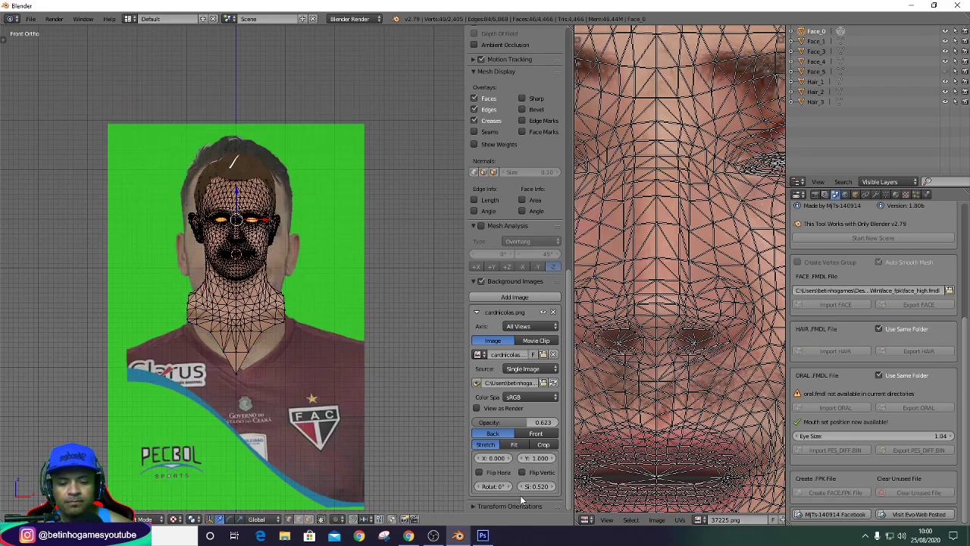
left_click(521, 487)
left_click(521, 488)
Draw the photo in front of the mesh and lower its opacity to 0.494.
scroll(254, 306, "up", 2)
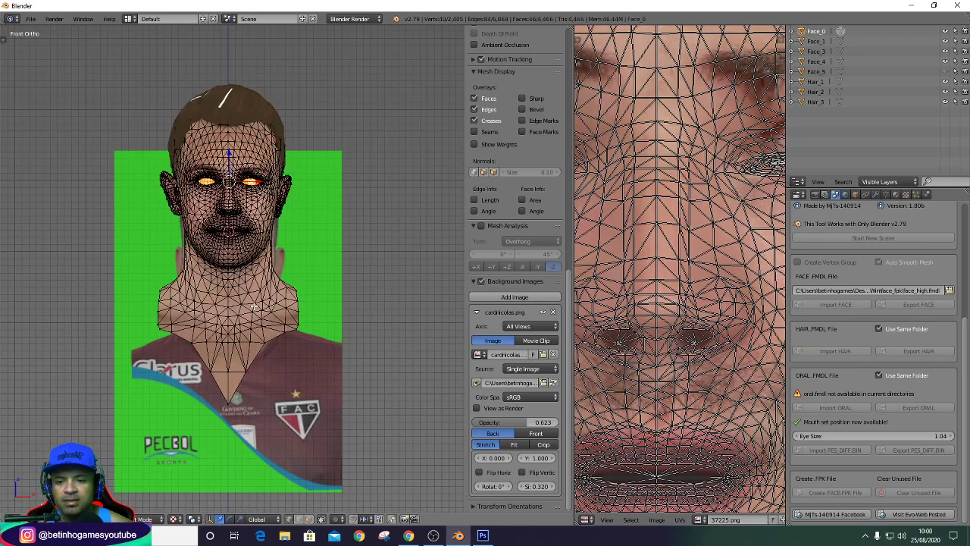
left_click(536, 433)
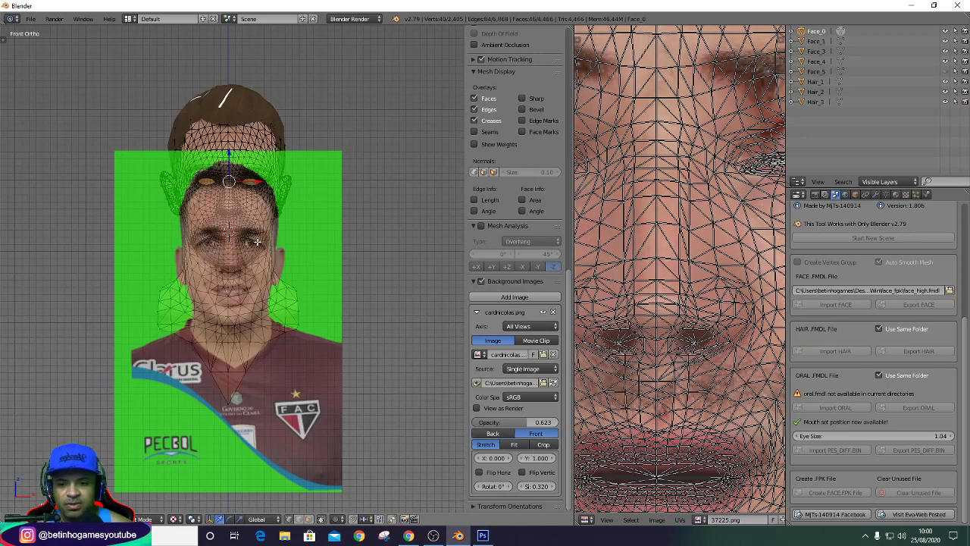
scroll(258, 242, "down", 2)
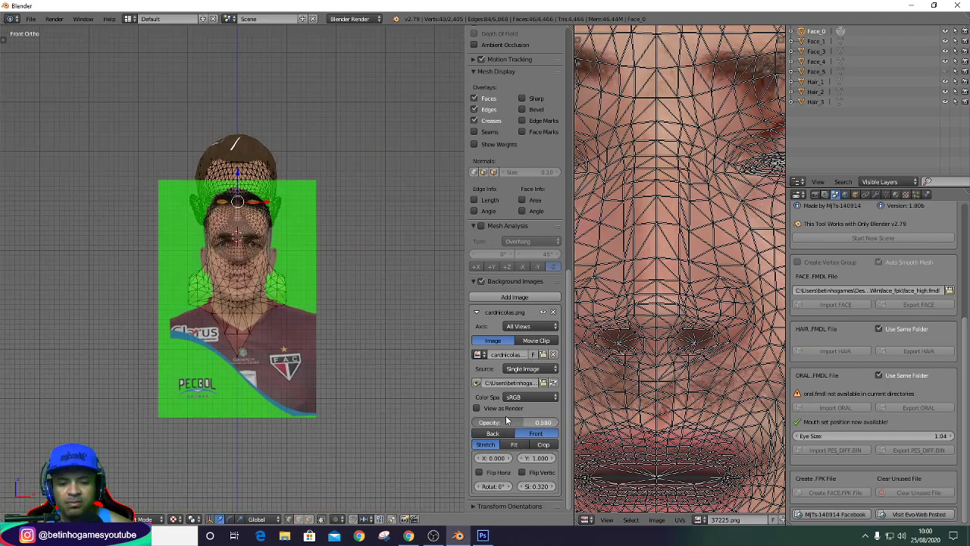
mouse_move(506, 422)
left_mouse_down()
mouse_move(489, 410)
mouse_move(530, 422)
left_mouse_up()
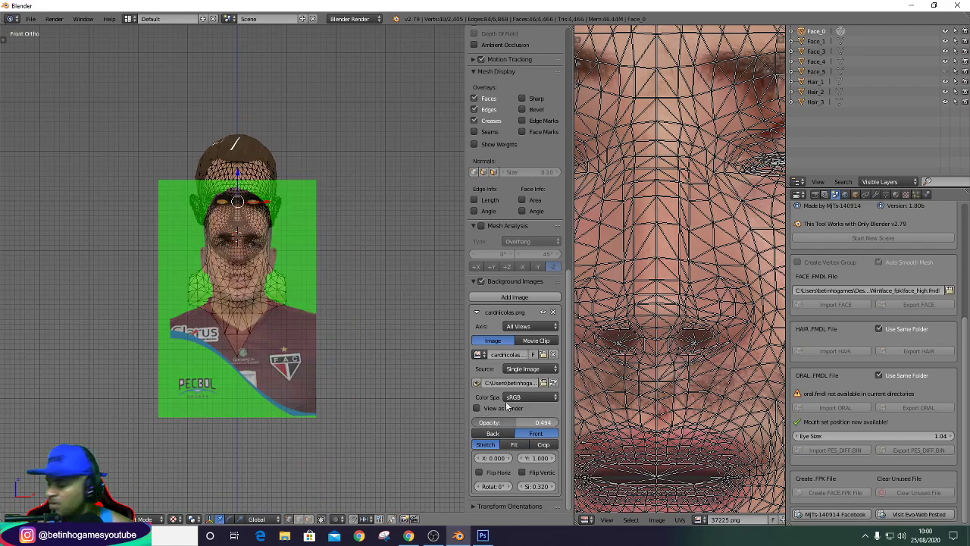
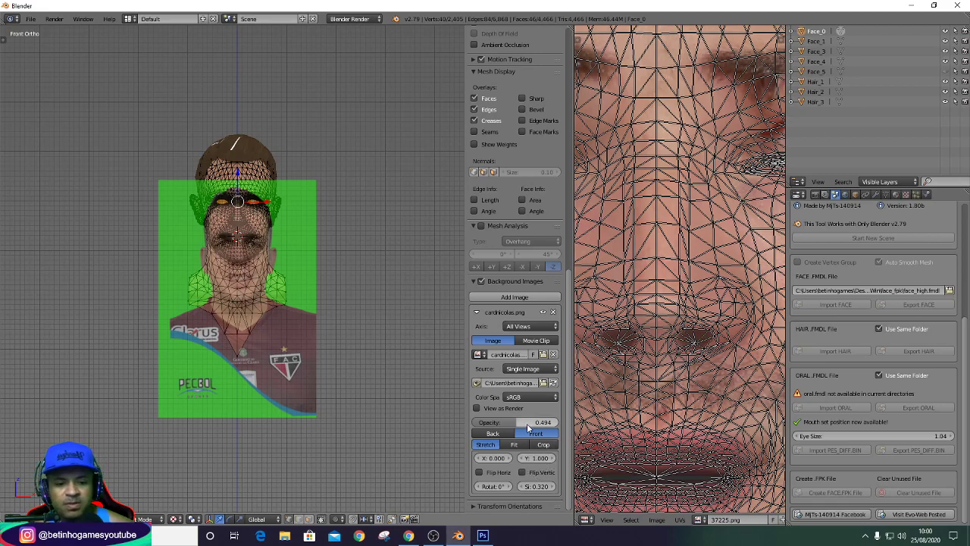
Adjust the reference photo's transparency and enlarge it to size 0.330.
mouse_move(500, 422)
left_mouse_down()
mouse_move(554, 415)
mouse_move(496, 408)
mouse_move(514, 410)
left_mouse_up()
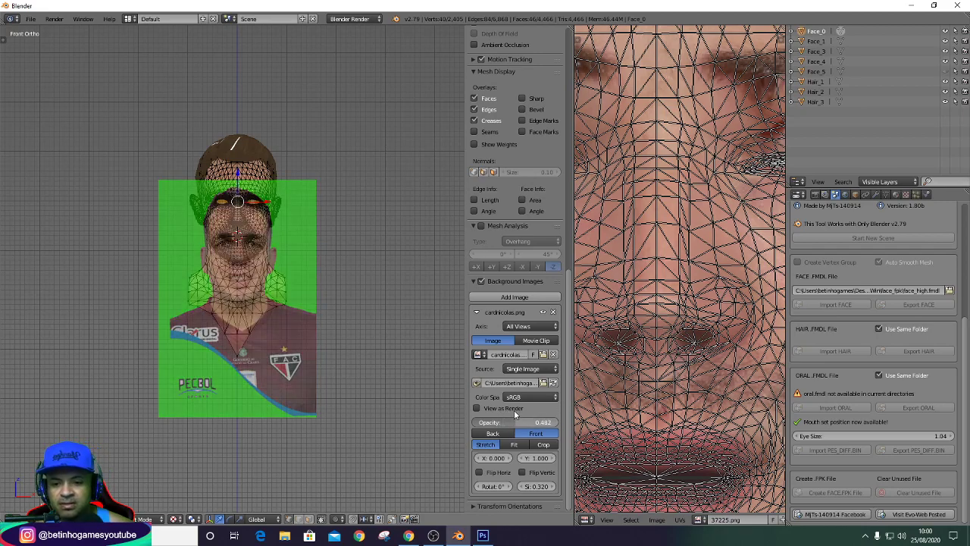
left_click(540, 486)
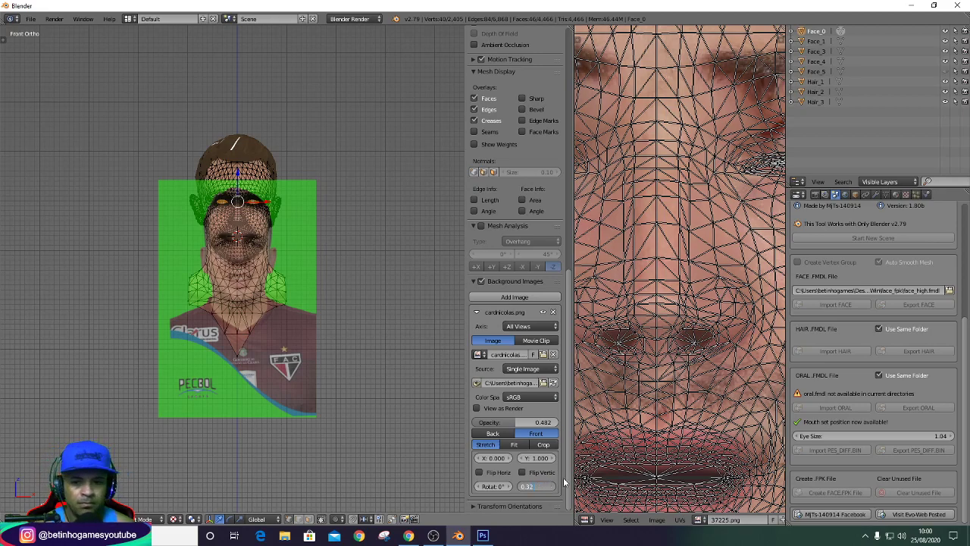
left_click(564, 483)
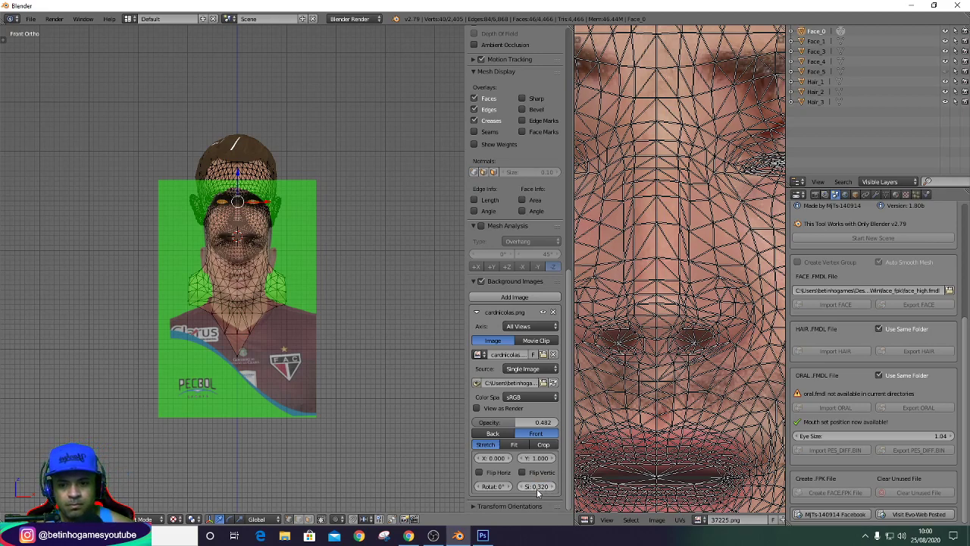
left_click(538, 489)
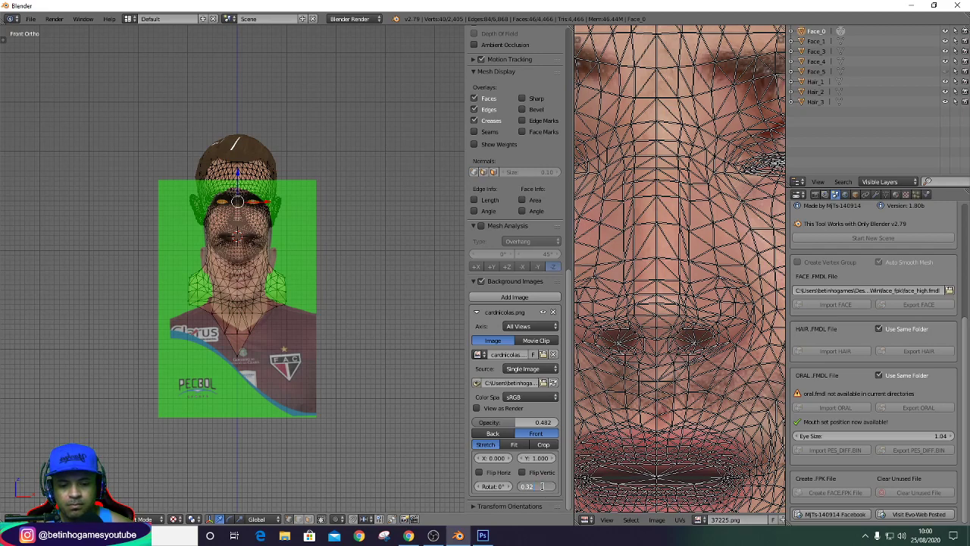
type("3")
key("Return")
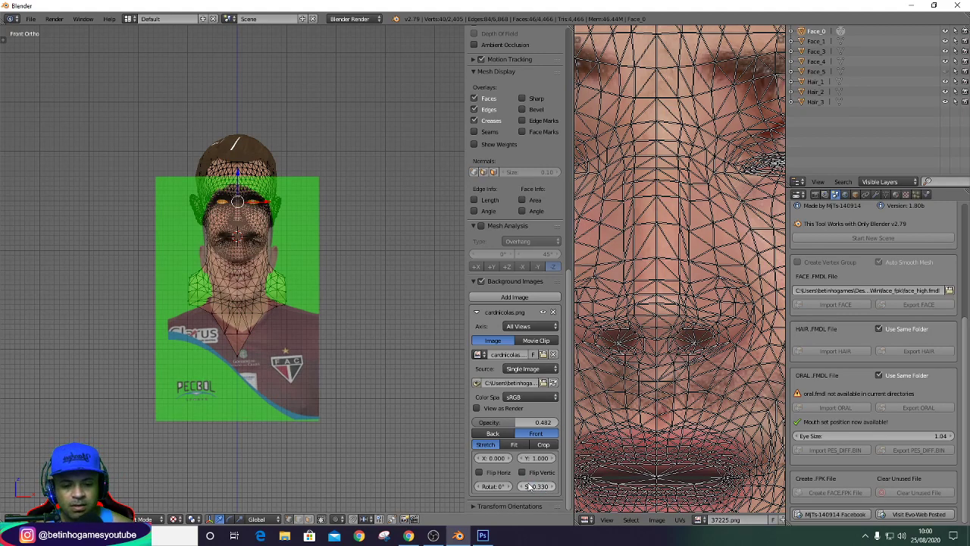
Shift the photo's vertical offset to 1.200, then lower it to about 1.100.
left_click(539, 459)
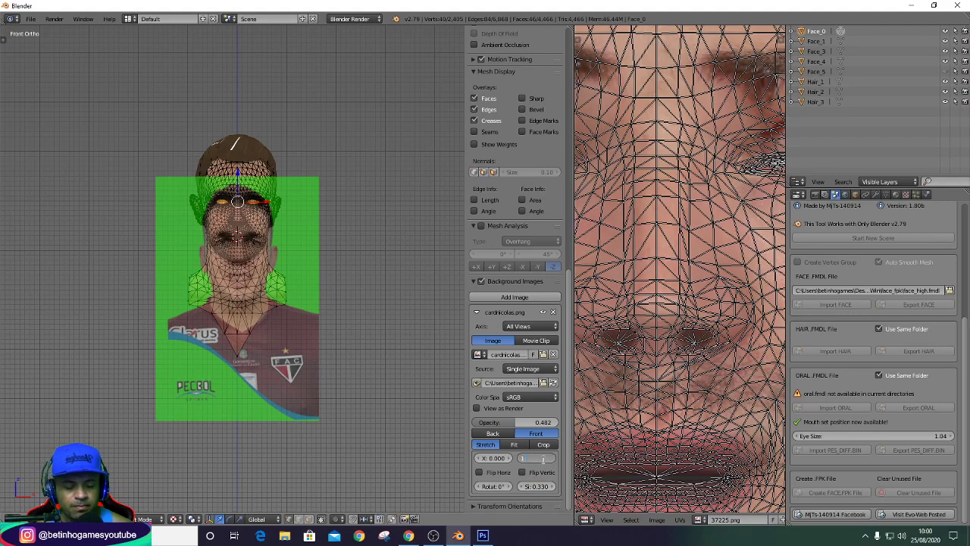
type(".2")
key("Return")
left_click(543, 459)
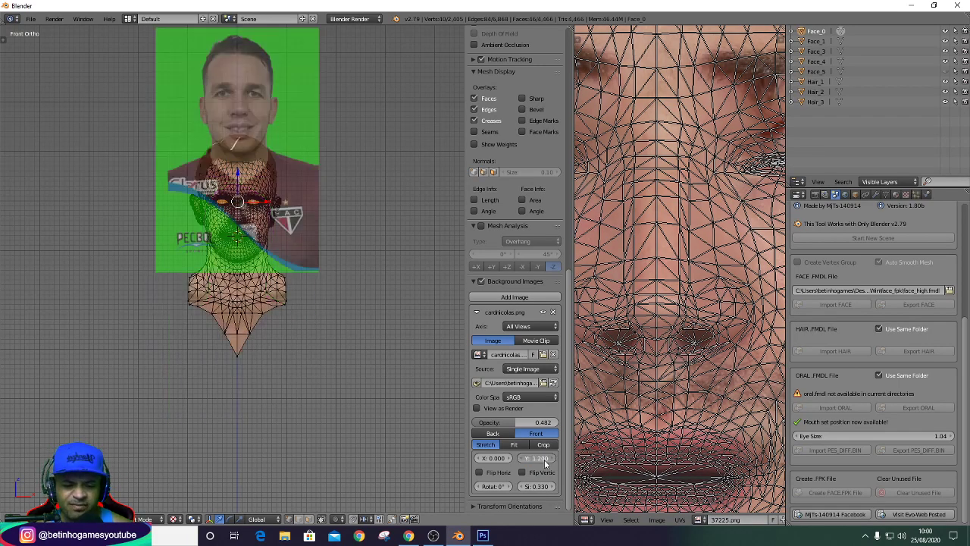
key("Return")
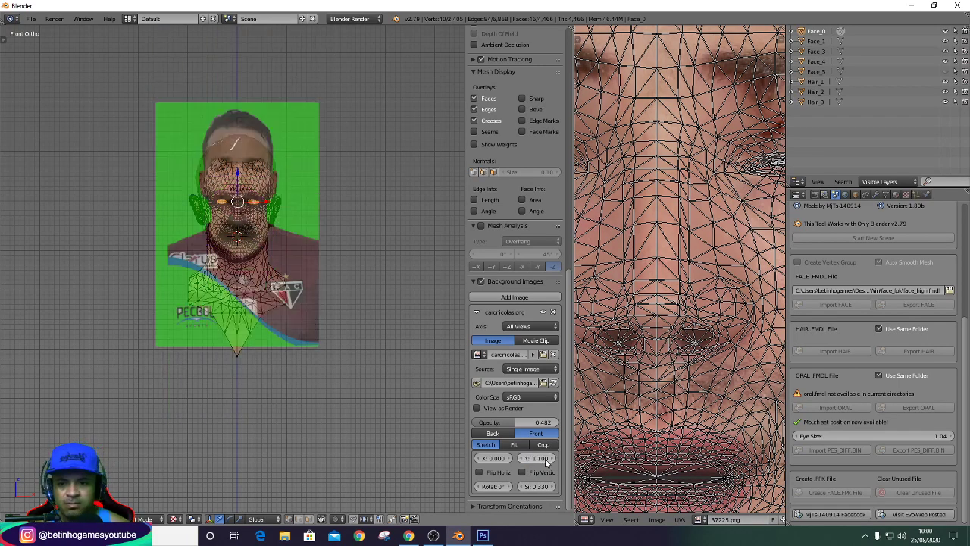
left_click(540, 458)
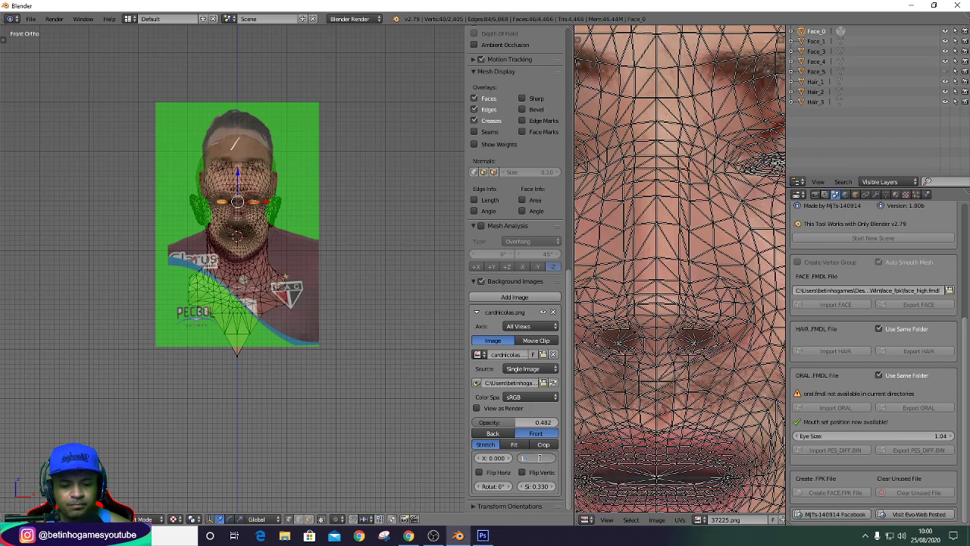
type("99")
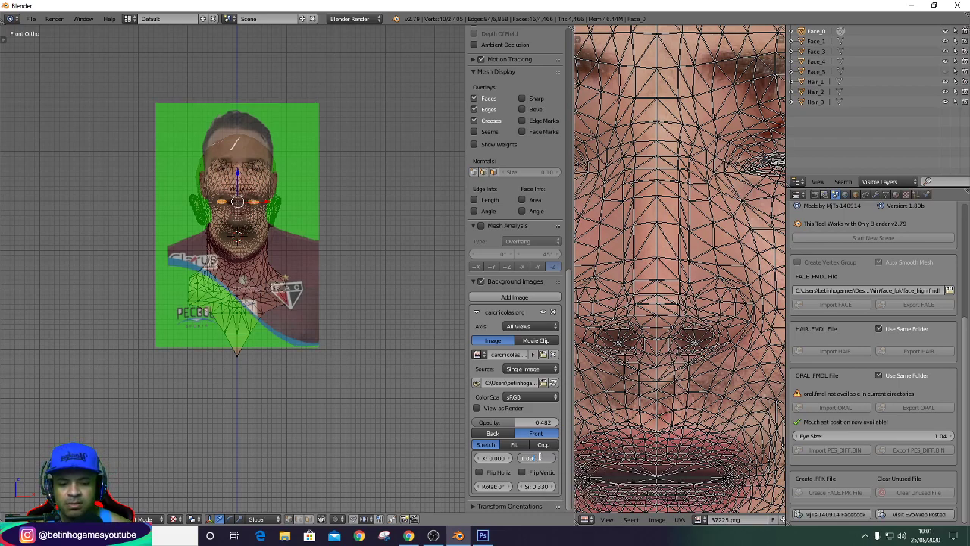
key("Return")
Fine-tune the photo's Y offset to 1.060 and set its size to 0.339.
left_click(541, 460)
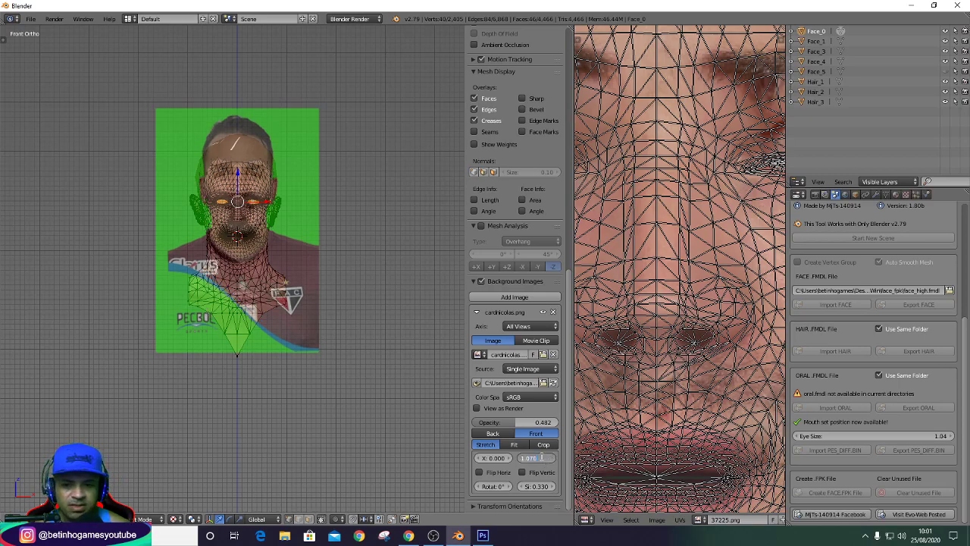
key("Return")
left_click(542, 460)
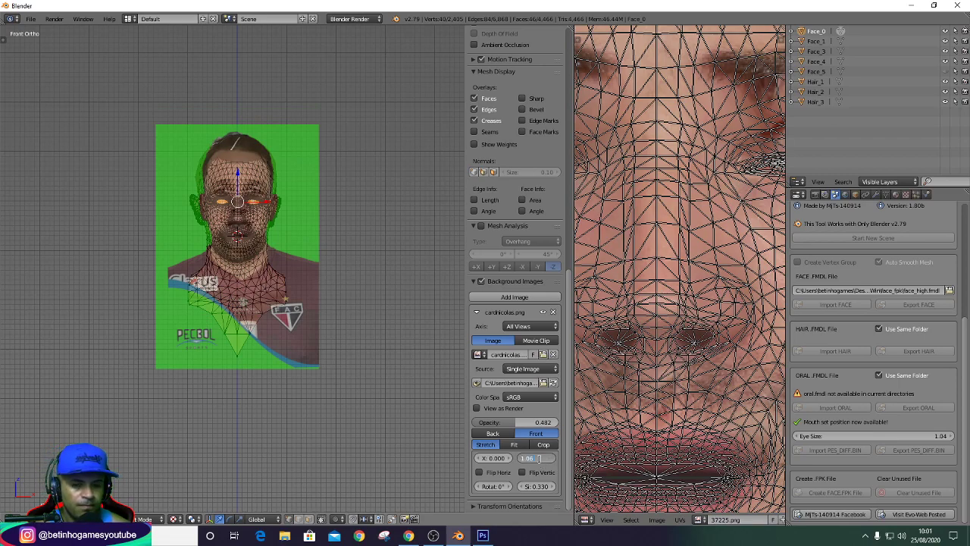
key("Return")
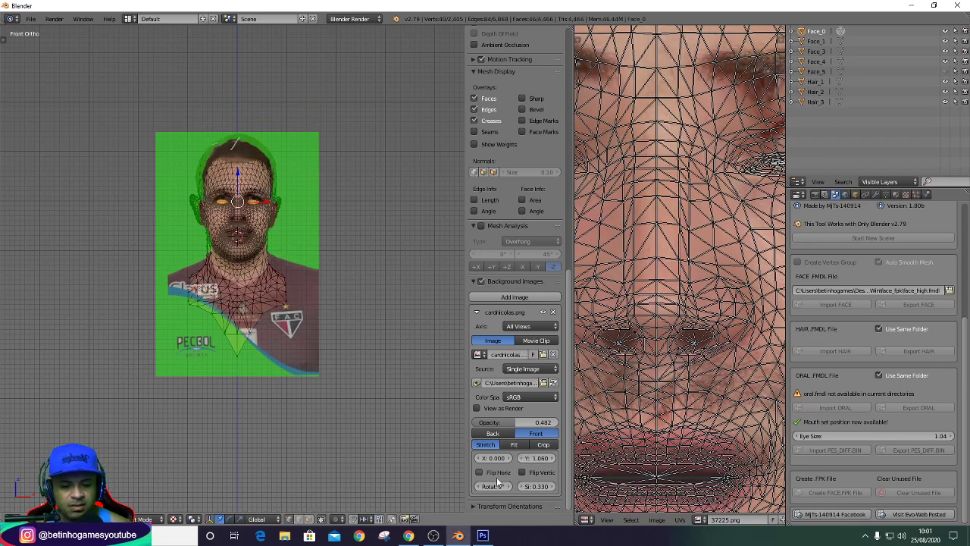
left_click(539, 486)
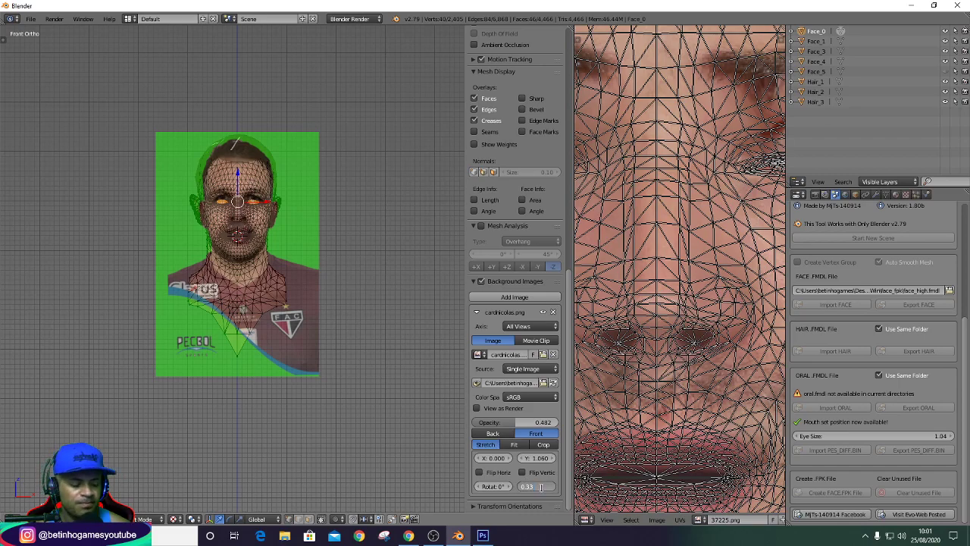
key("Return")
Enlarge the reference photo to size 0.349.
scroll(269, 216, "up", 3)
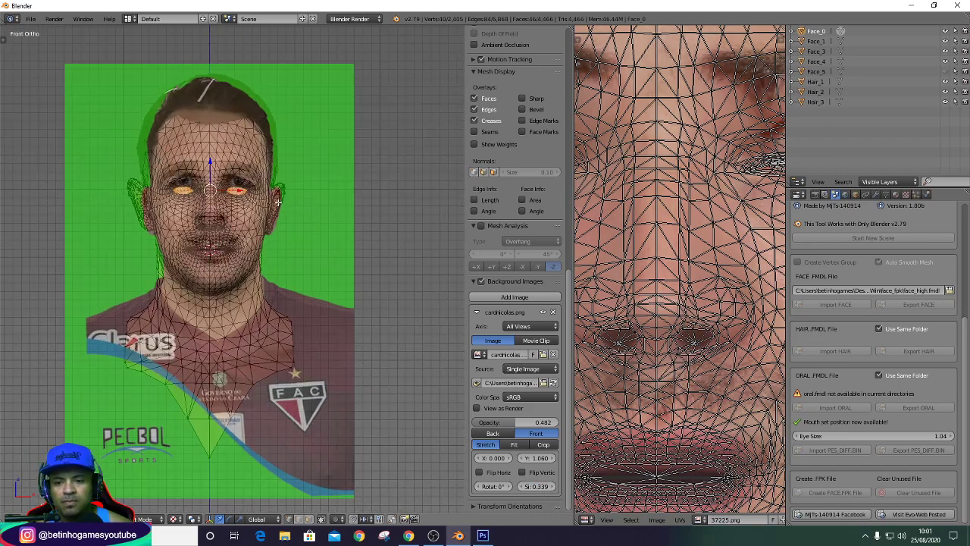
scroll(269, 216, "up", 3)
scroll(269, 216, "down", 2)
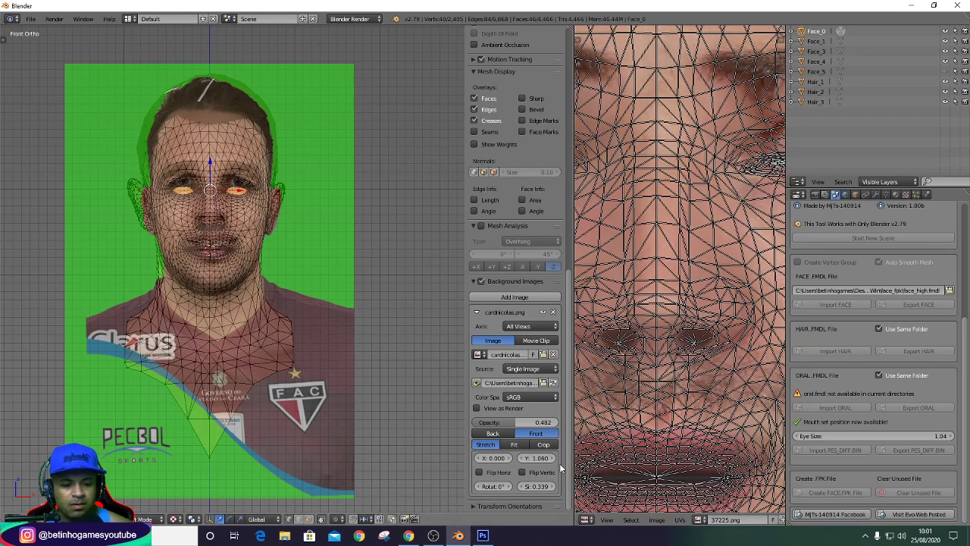
left_click(540, 487)
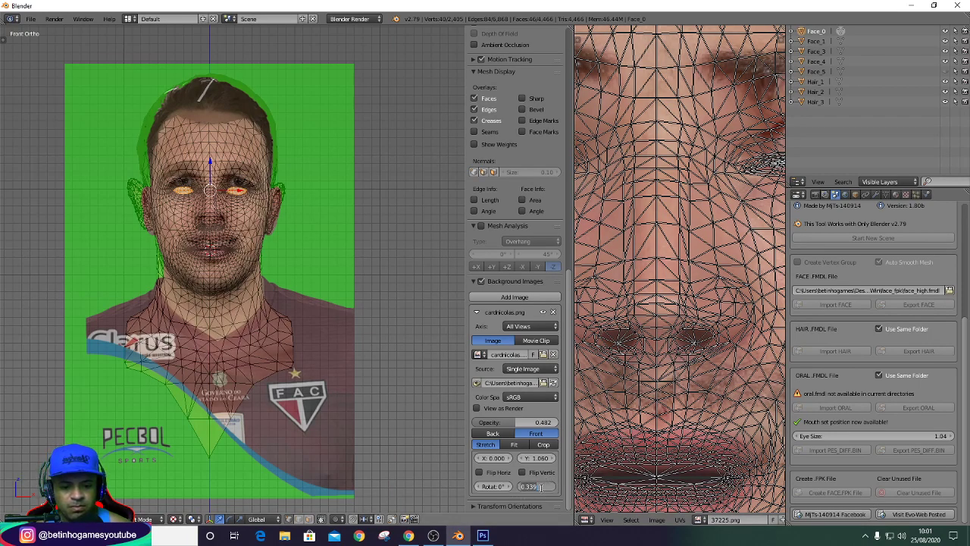
type("0.34")
key("Return")
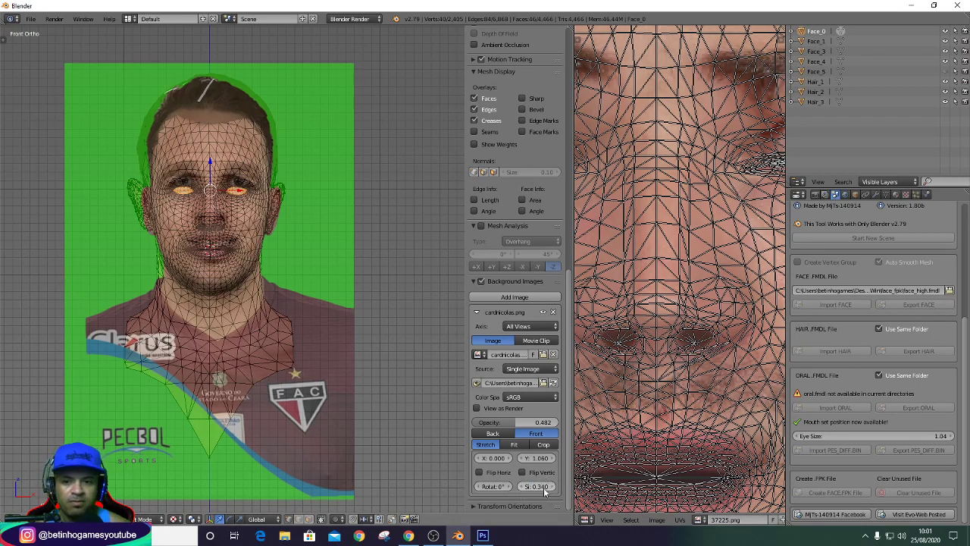
left_click(542, 488)
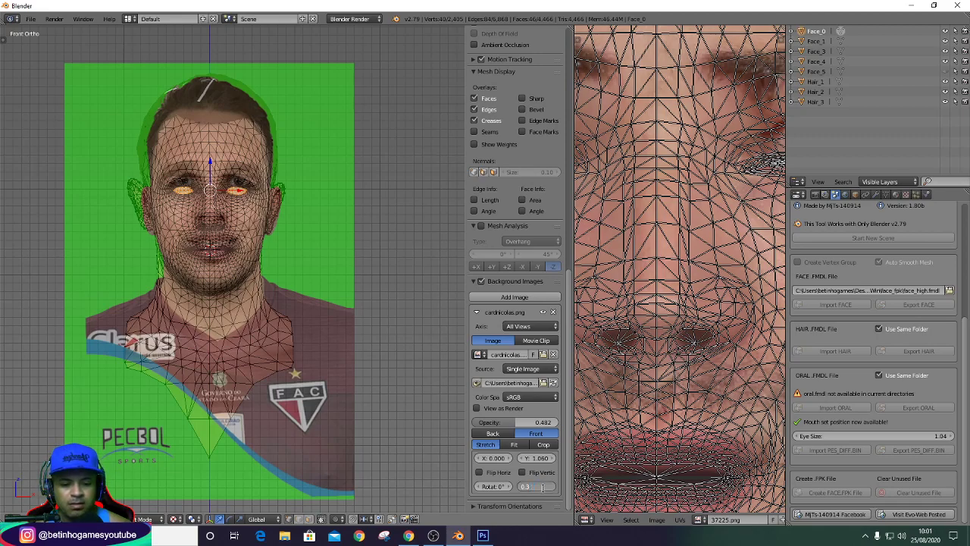
type("49")
key("Return")
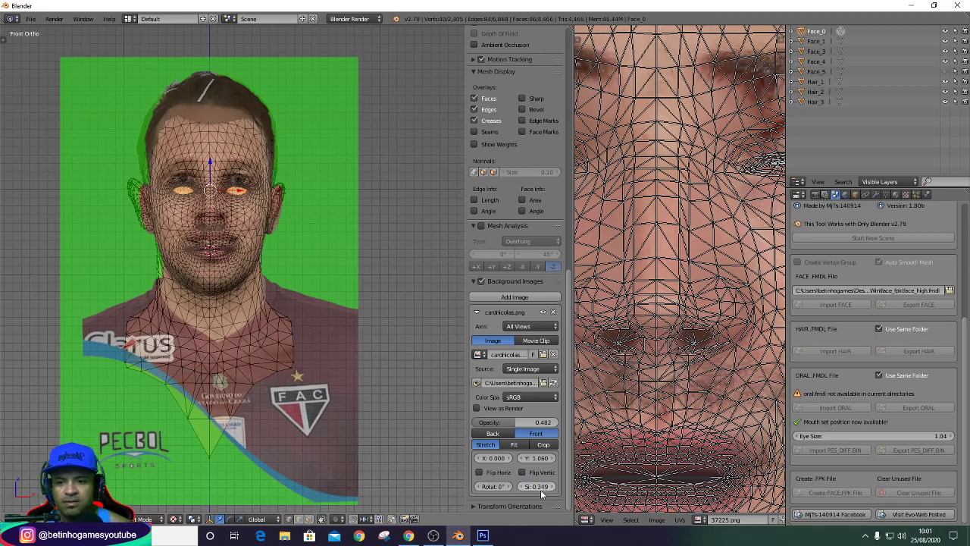
Make the photo more opaque, try size 0.340, then return to 0.349.
scroll(286, 308, "up", 1)
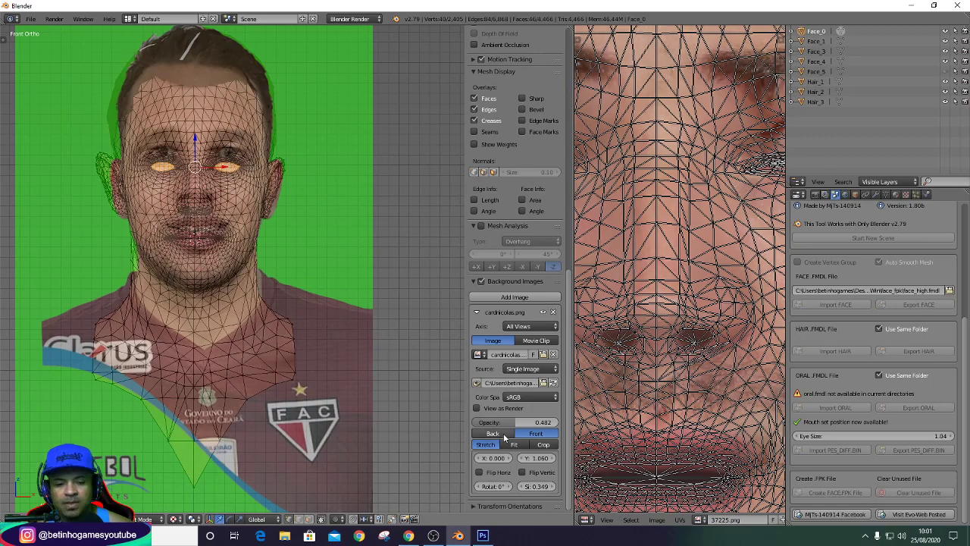
mouse_move(505, 429)
left_mouse_down()
mouse_move(494, 429)
mouse_move(521, 431)
mouse_move(493, 443)
mouse_move(516, 433)
left_mouse_up()
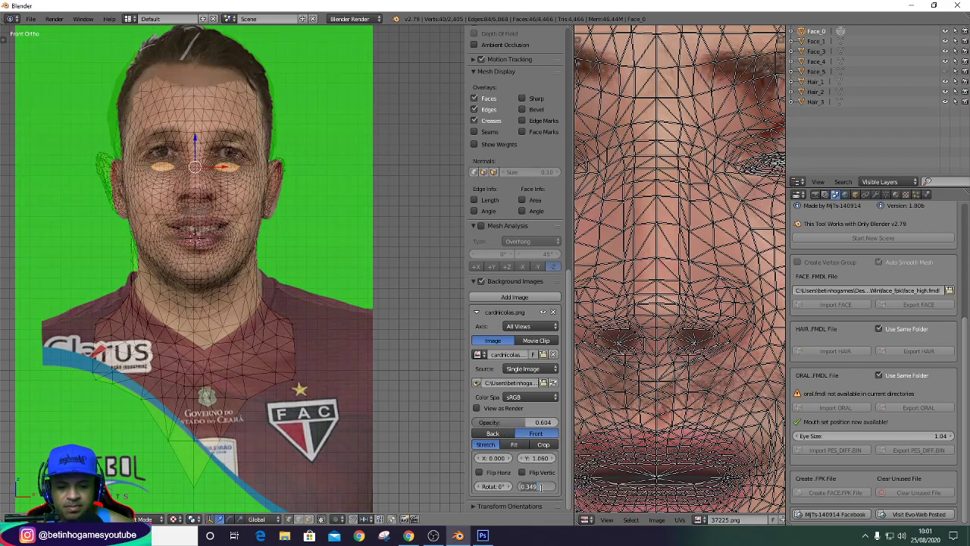
left_click(542, 489)
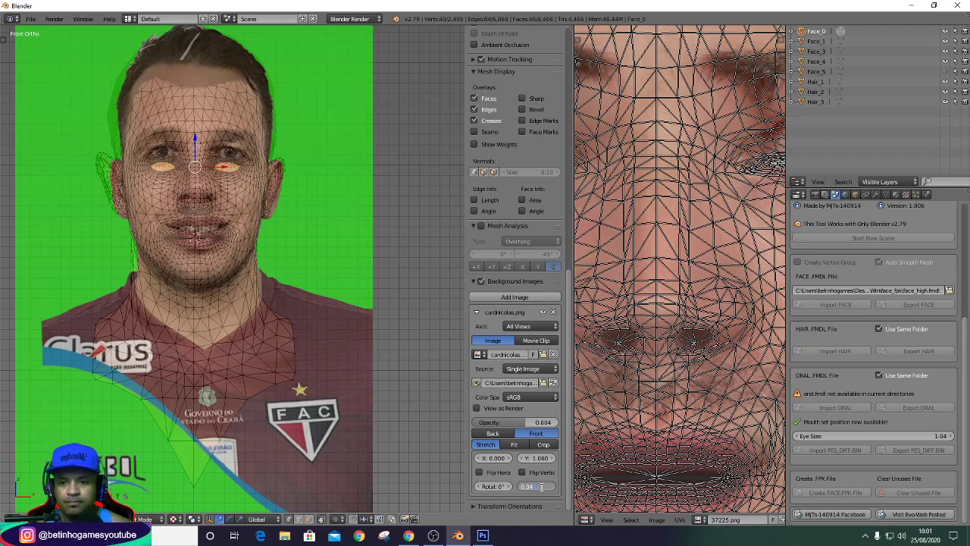
key("Return")
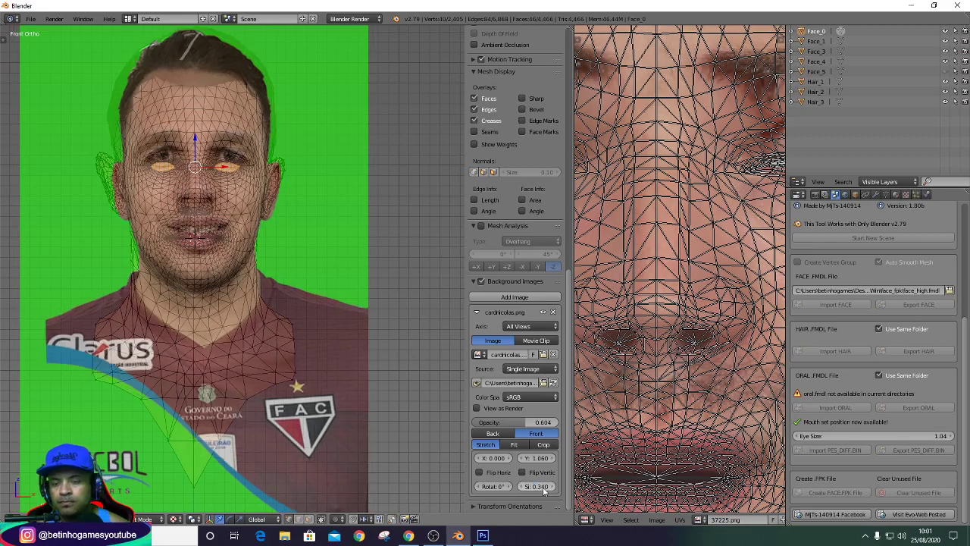
left_click(543, 489)
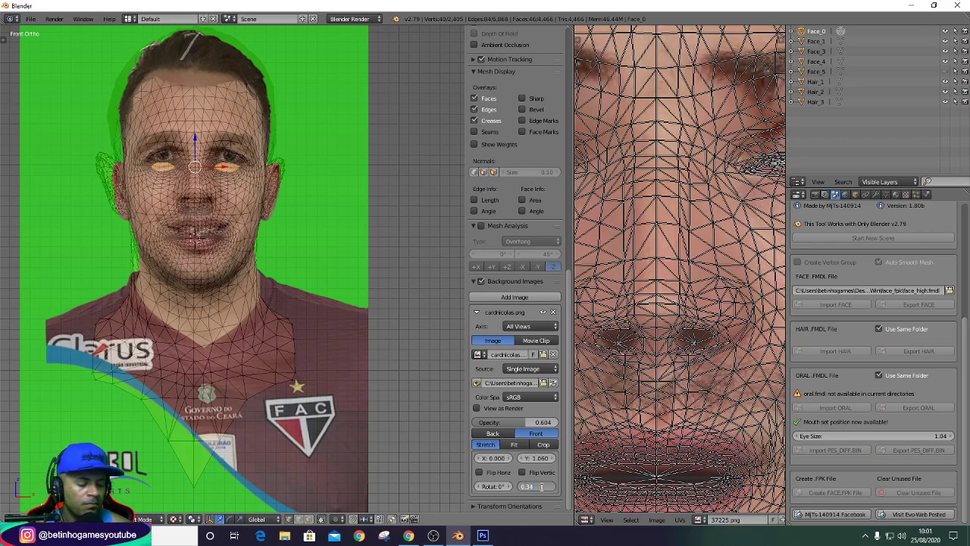
type("9")
key("Return")
Lower the photo's Y offset to 1.050, fade it, then nudge it up to 1.056.
left_click(544, 459)
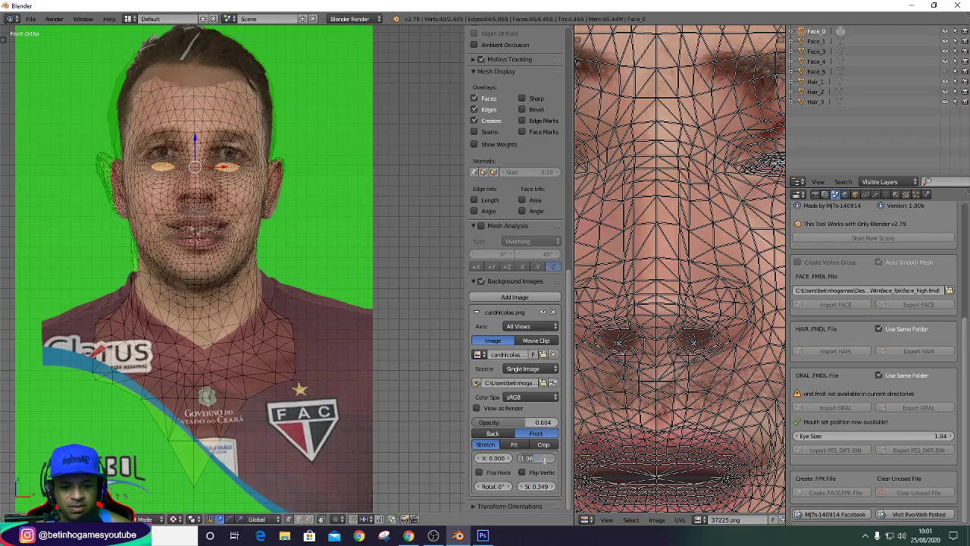
type("5")
key("Return")
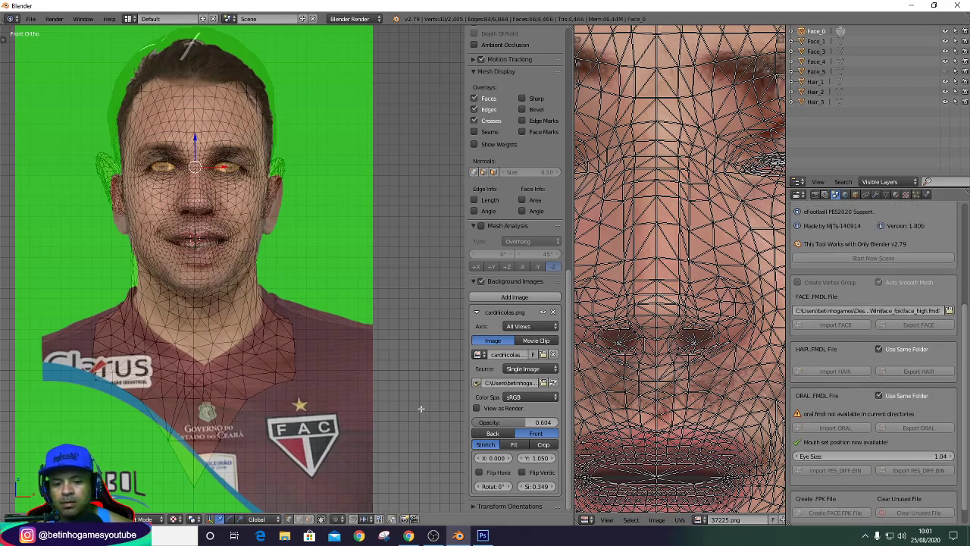
mouse_move(500, 423)
left_mouse_down()
mouse_move(479, 424)
mouse_move(507, 425)
left_mouse_up()
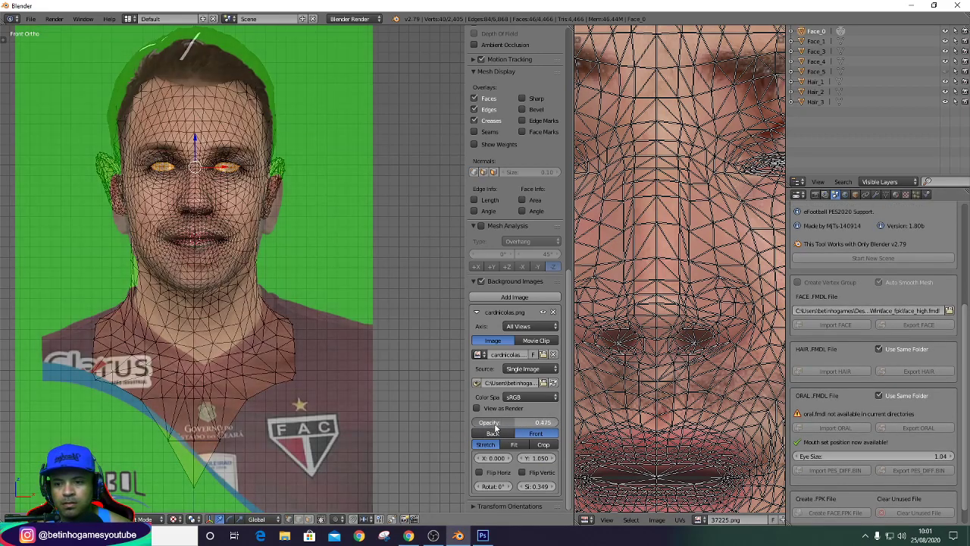
left_click(541, 459)
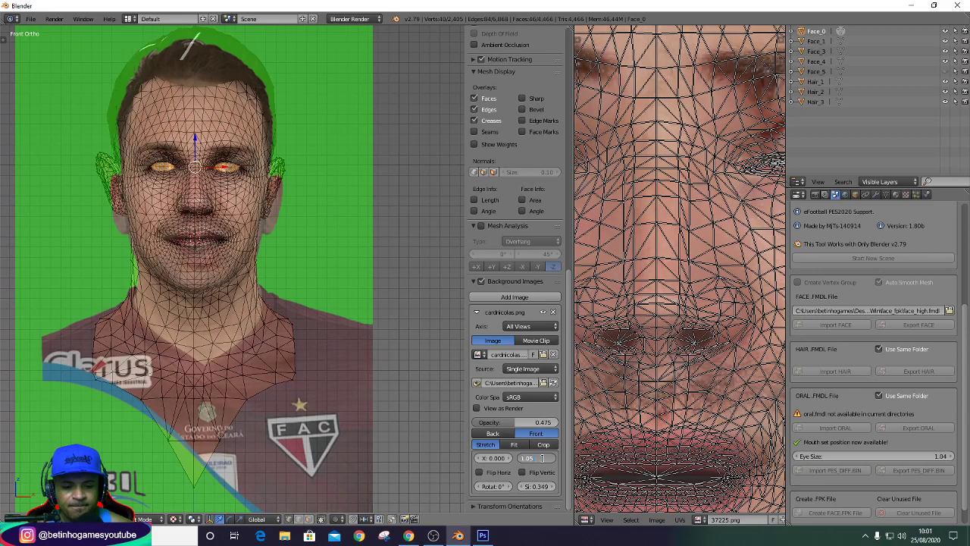
type("6")
key("Return")
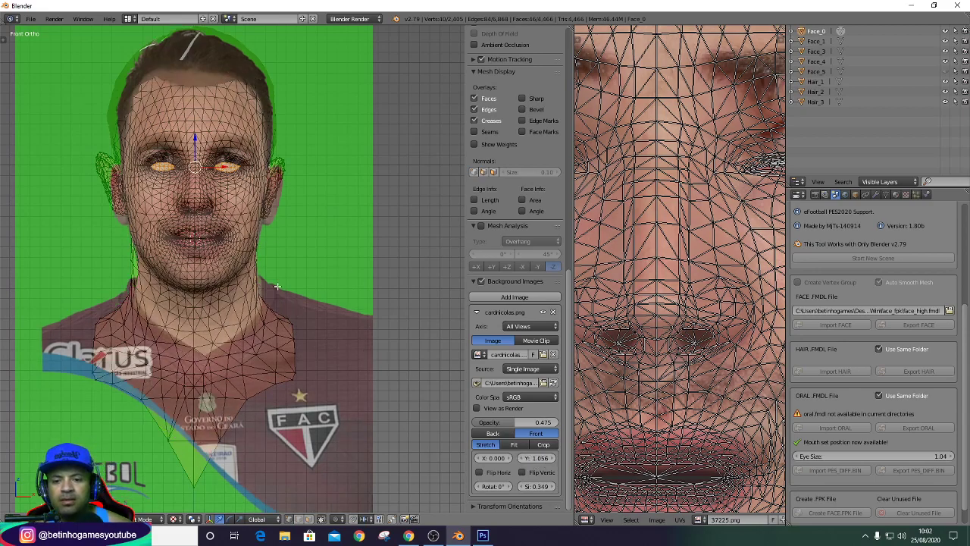
Maximize the viewport and turn on proportional editing.
scroll(280, 260, "up", 1)
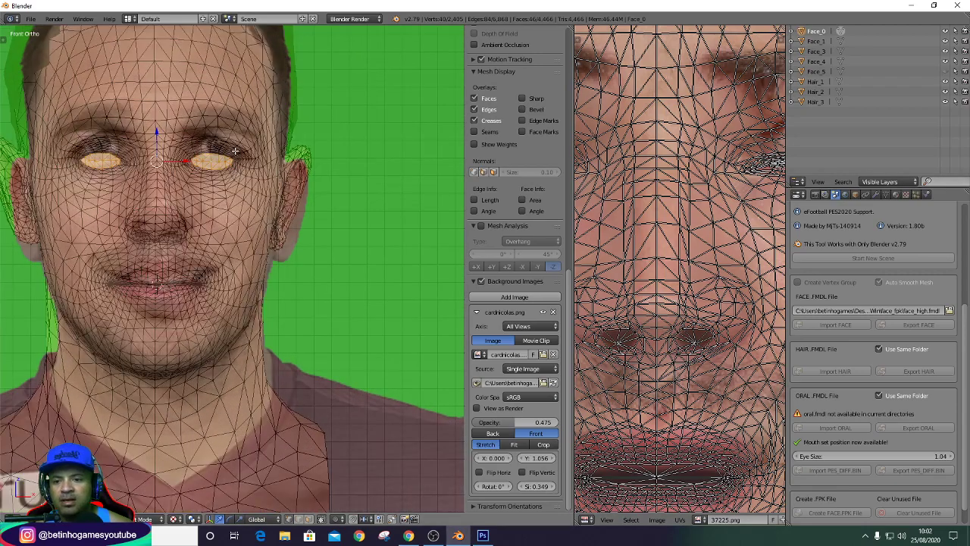
scroll(264, 219, "up", 1)
scroll(264, 219, "up", 2)
scroll(515, 379, "down", 1)
scroll(341, 453, "up", 2)
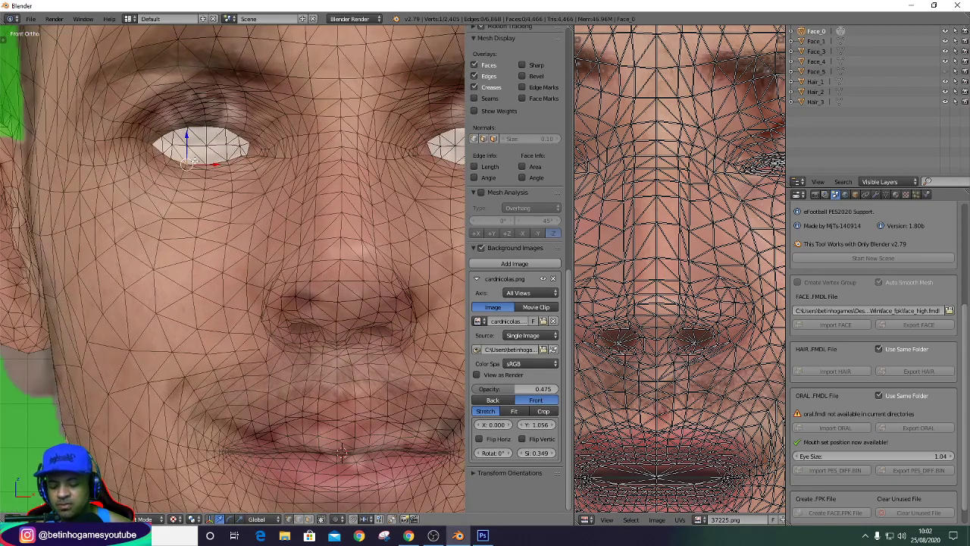
key("ctrl+space")
scroll(179, 336, "down", 2)
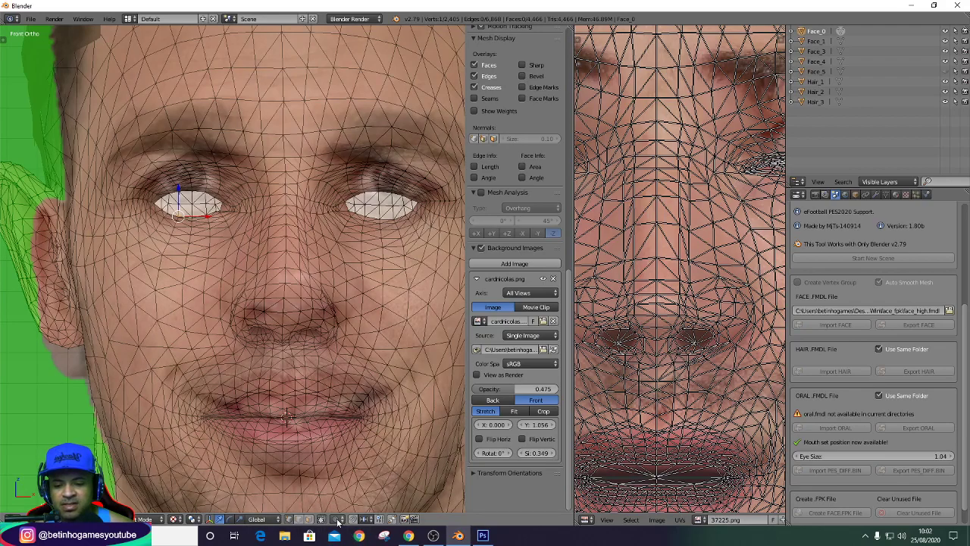
left_click(339, 520)
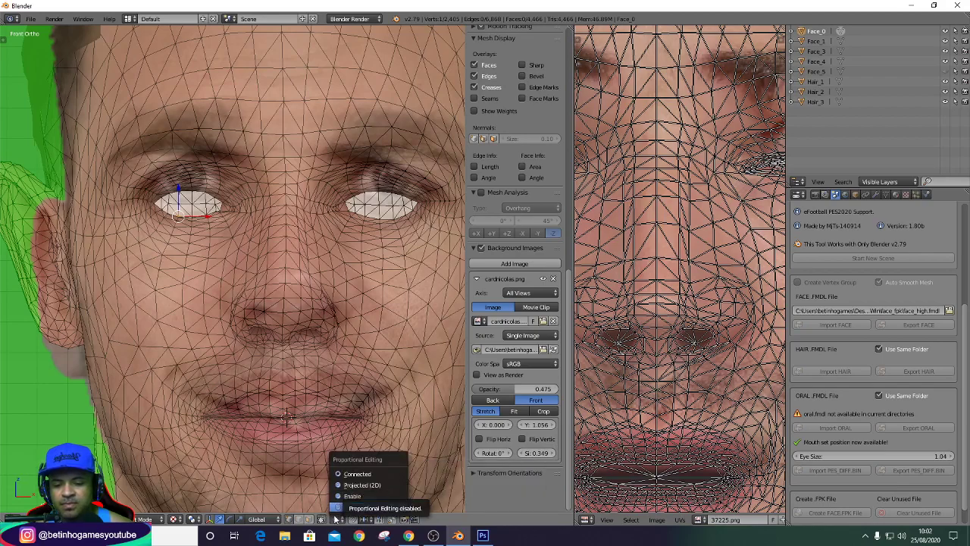
left_click(341, 520)
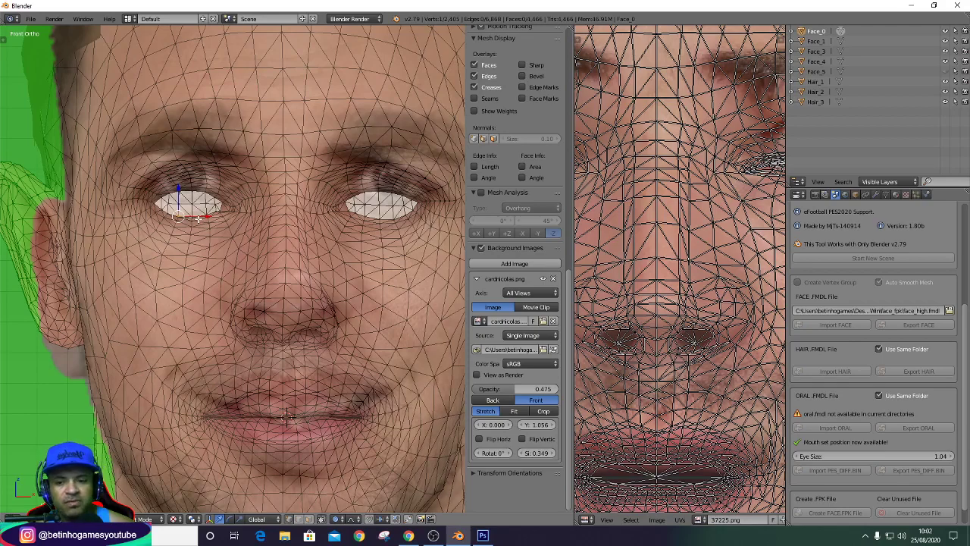
Soft-move the eye vertices with a reduced proportional falloff to match the photo's eye.
key("g")
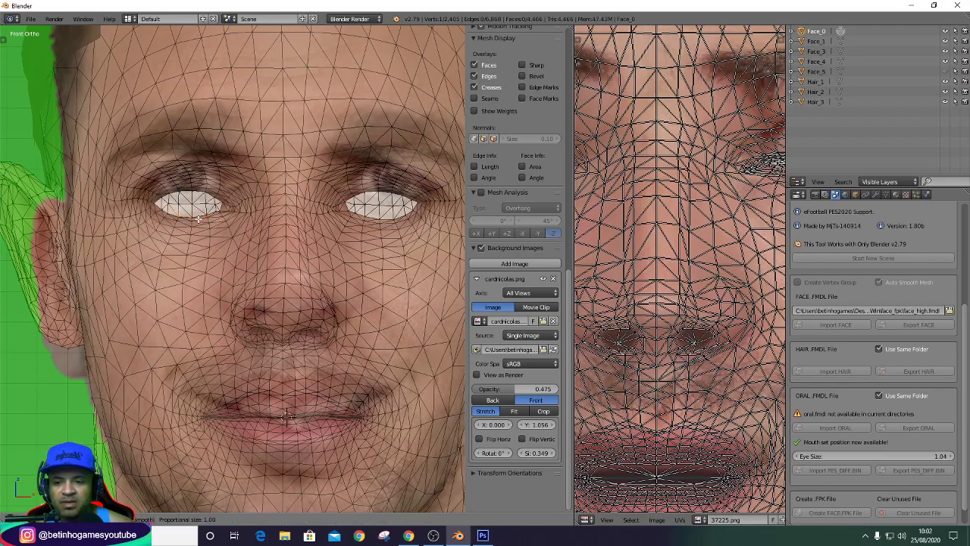
scroll(287, 414, "up", 3)
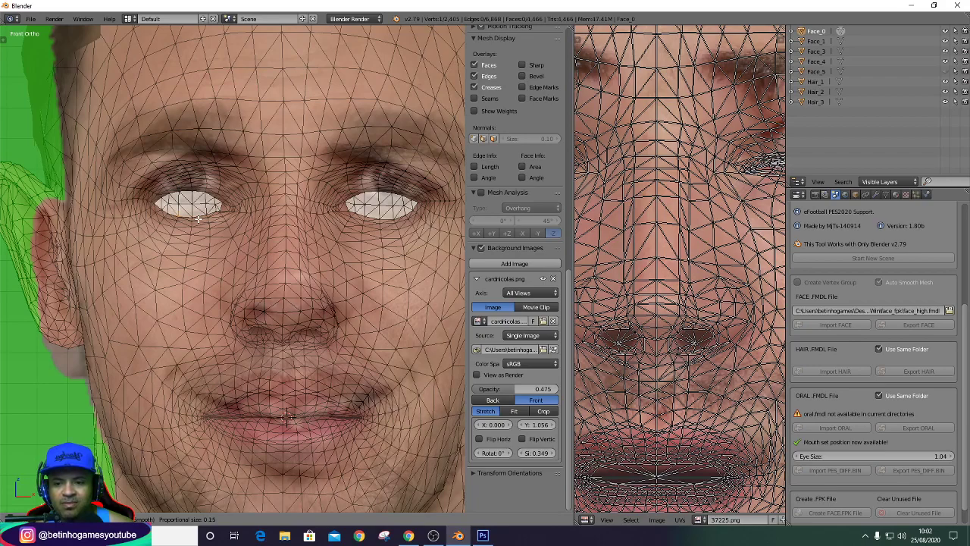
scroll(286, 414, "up", 6)
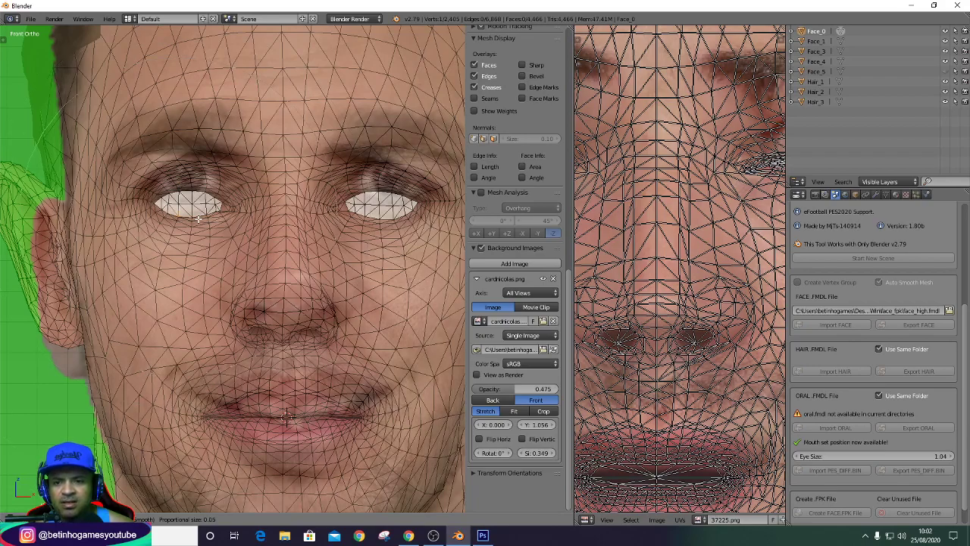
scroll(287, 414, "up", 1)
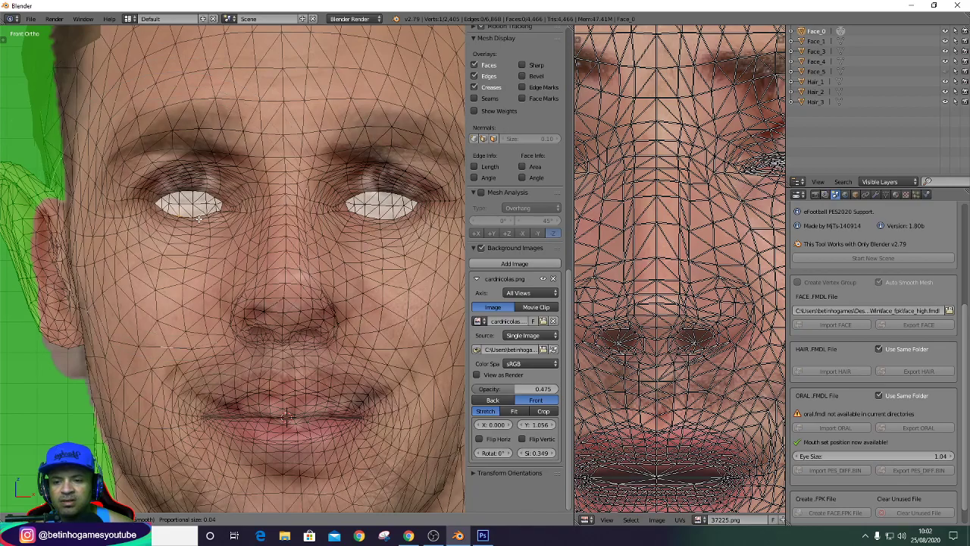
left_click(199, 219)
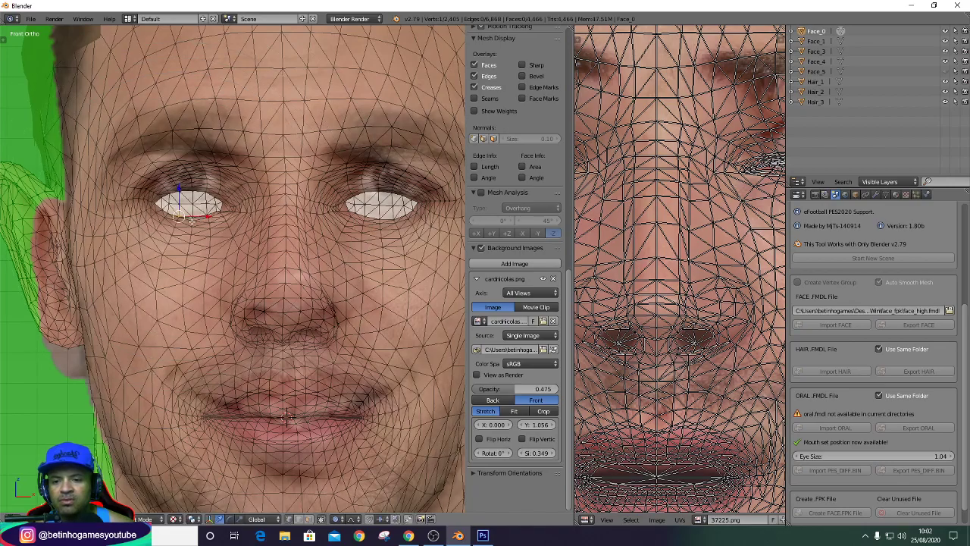
scroll(223, 216, "down", 3)
scroll(224, 216, "up", 2)
scroll(221, 233, "up", 1)
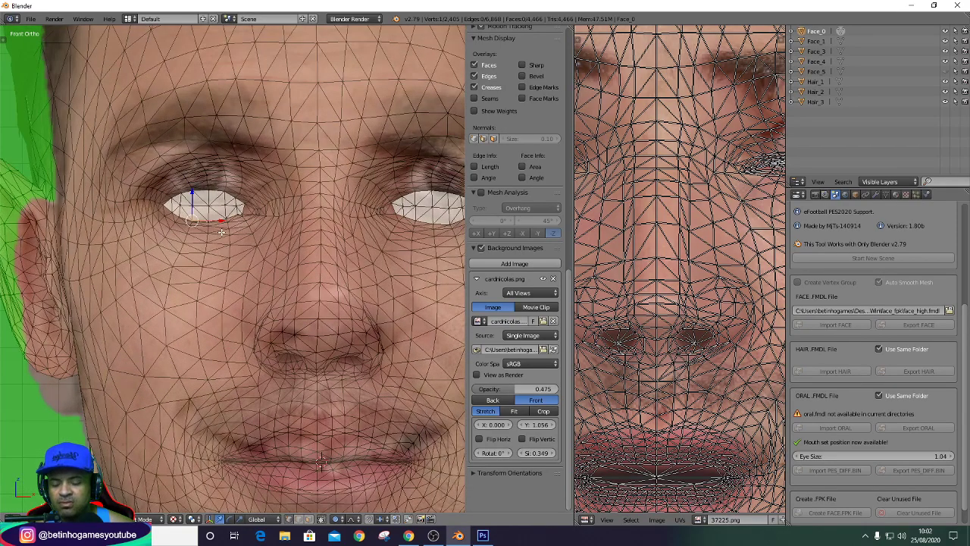
Reshape the eye corner and surrounding area, then raise the photo opacity to 0.727.
key("g")
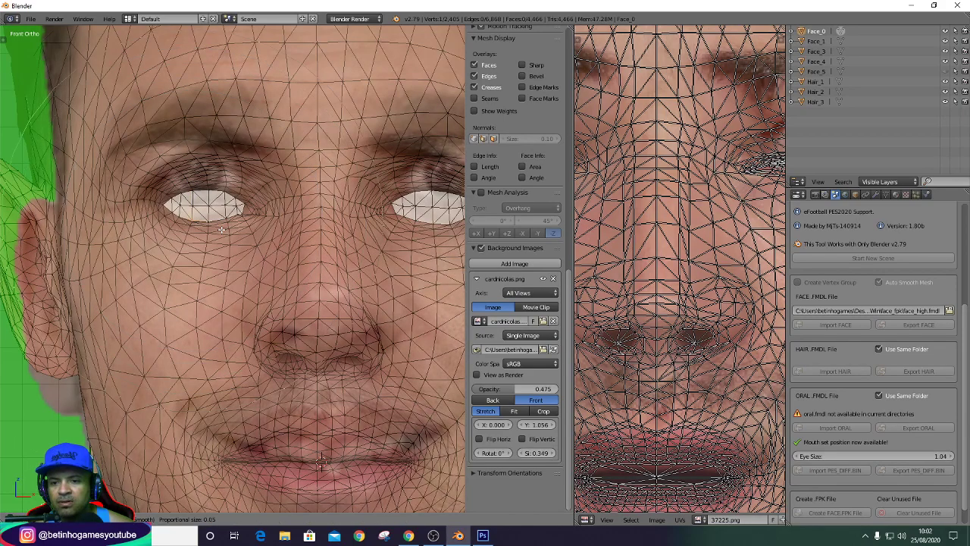
left_click(220, 227)
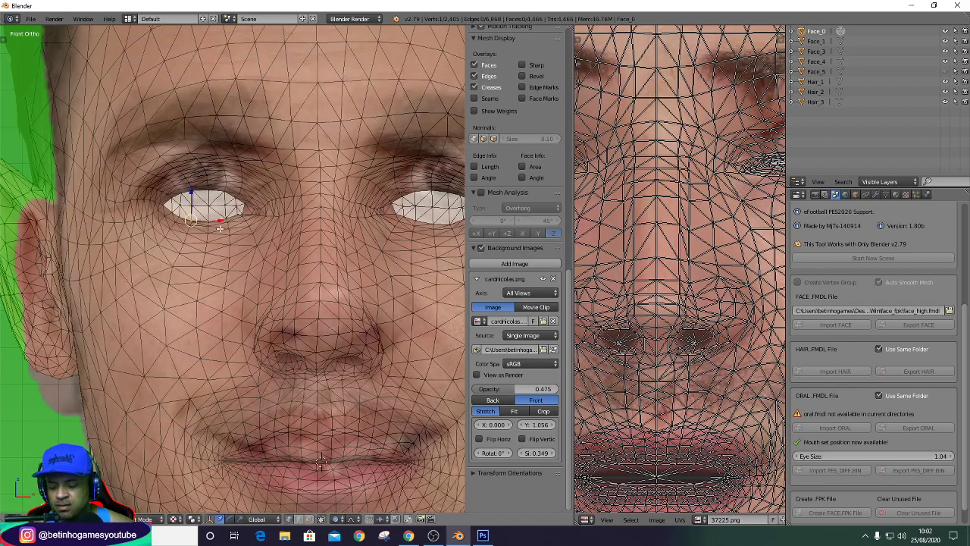
key("g")
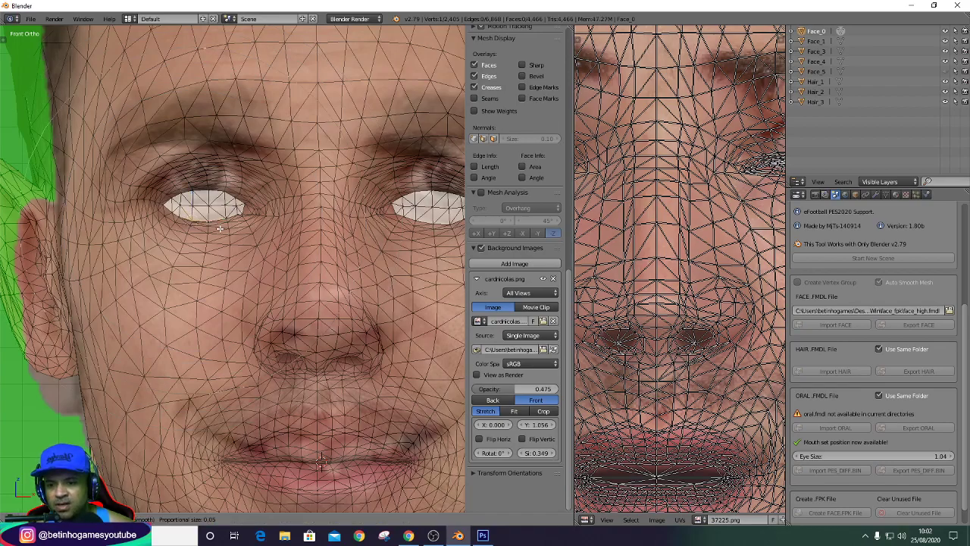
scroll(217, 206, "down", 5)
scroll(215, 205, "down", 1)
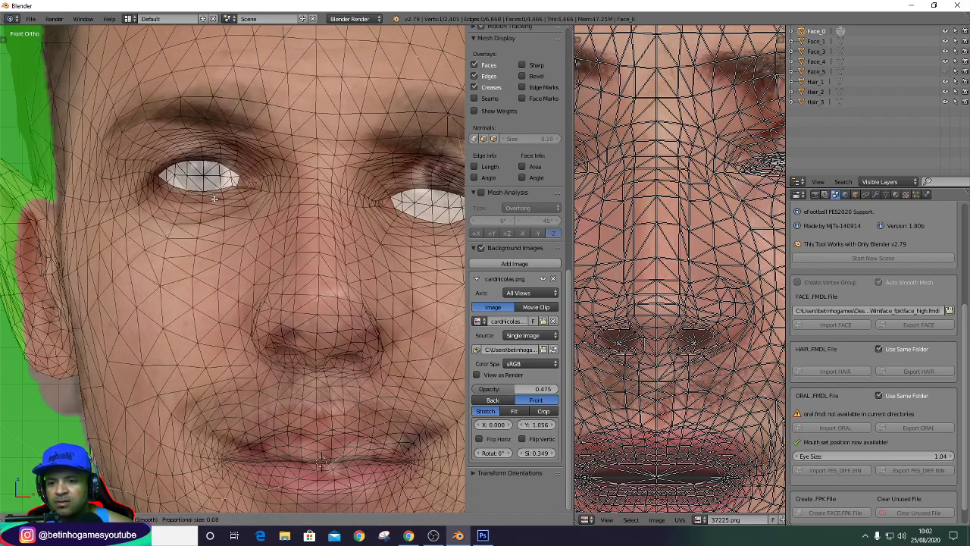
scroll(213, 199, "down", 3)
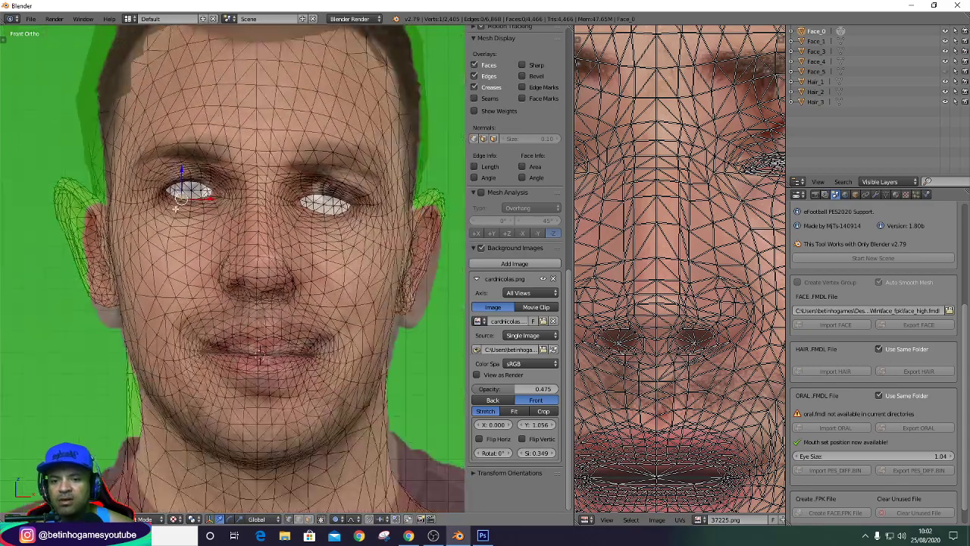
scroll(303, 200, "up", 3)
scroll(341, 201, "up", 1)
scroll(369, 201, "up", 1)
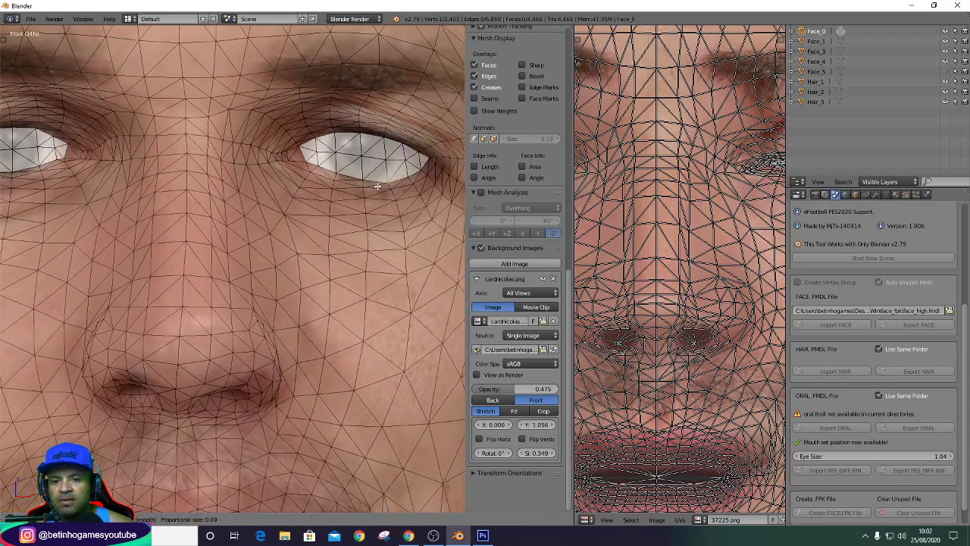
left_click(369, 200)
scroll(366, 228, "down", 2)
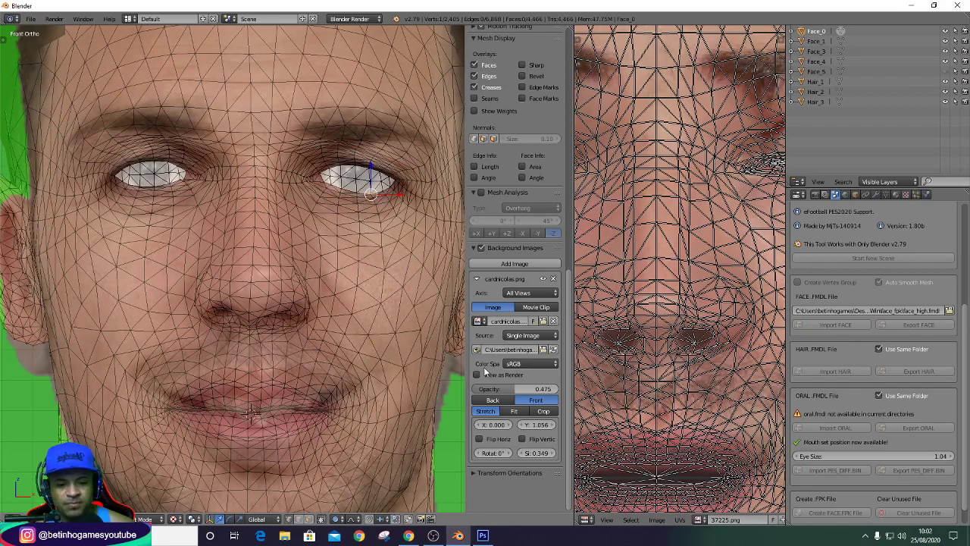
left_click_drag(501, 389, 544, 398)
Move the eye-corner and eyelid vertices to follow the photo's eye.
scroll(106, 182, "up", 2)
key("g")
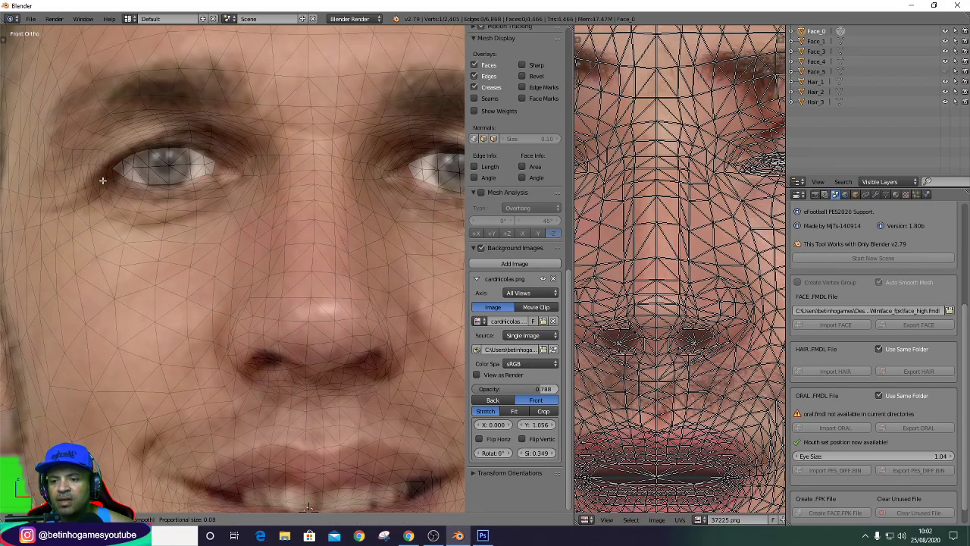
left_click(146, 180)
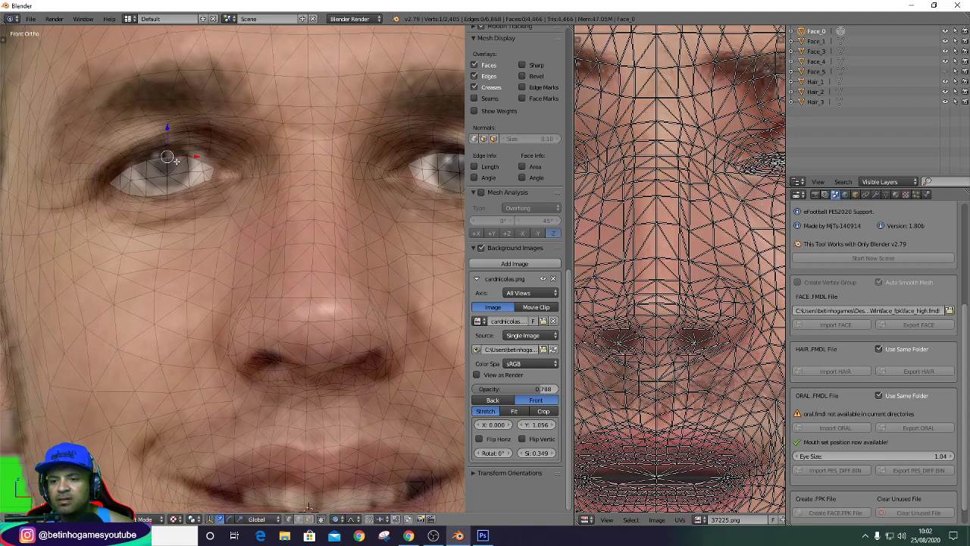
key("g")
left_click(208, 162)
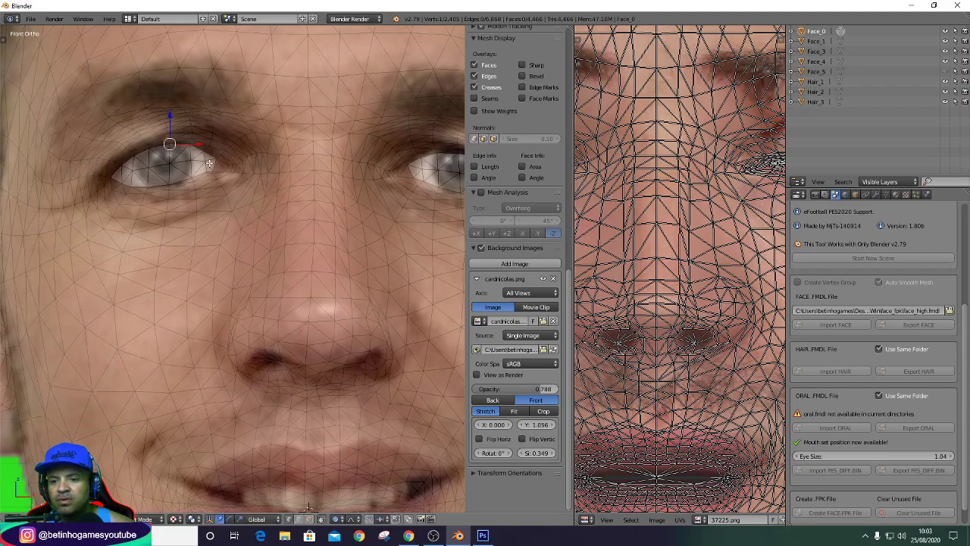
Scale the eye vertices to fit the photo's eye size.
scroll(248, 181, "down", 5)
scroll(306, 191, "up", 5)
scroll(311, 190, "up", 1)
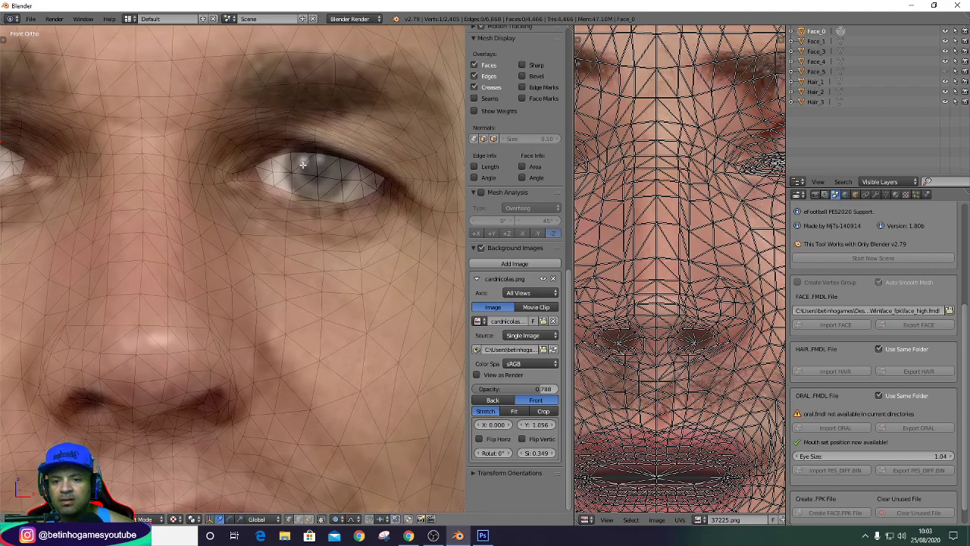
scroll(289, 153, "up", 1)
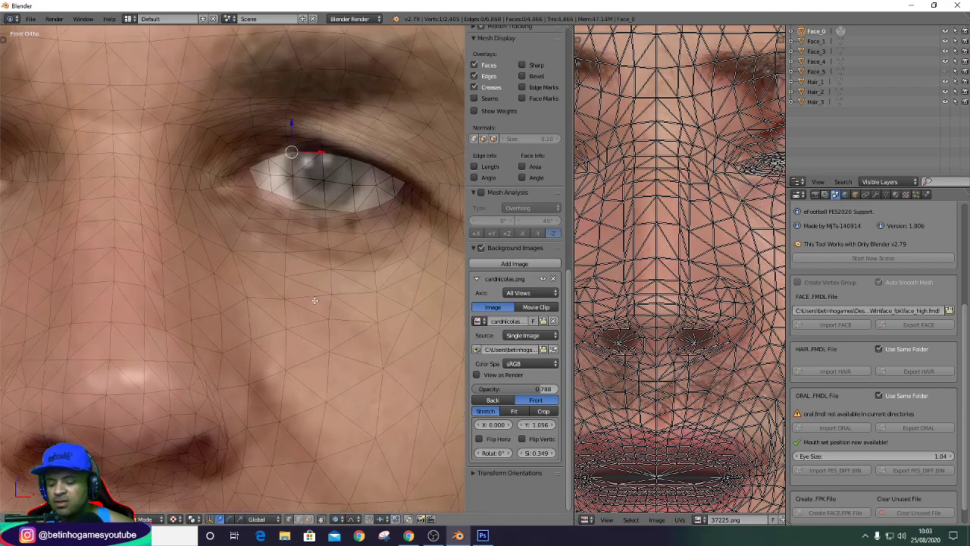
scroll(376, 226, "up", 1)
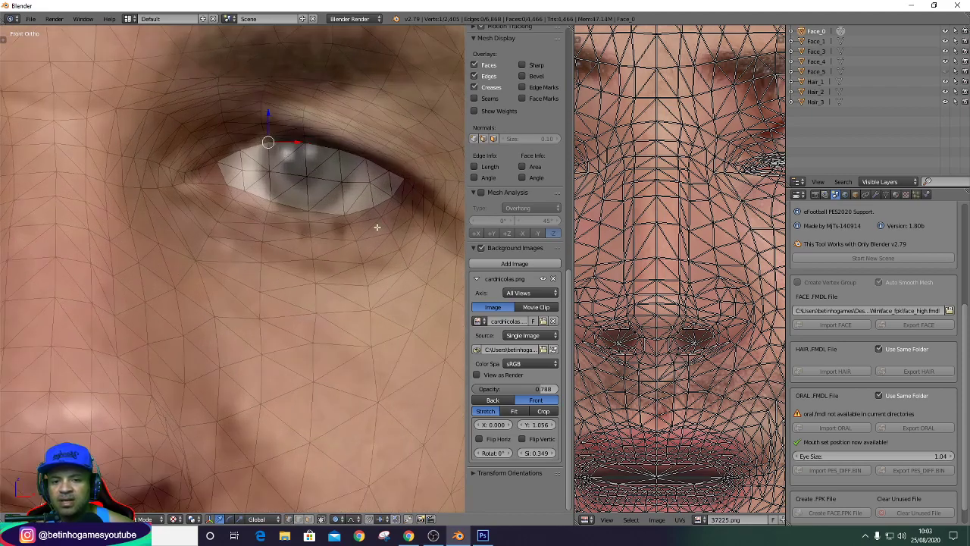
scroll(373, 287, "down", 3)
scroll(307, 284, "up", 1)
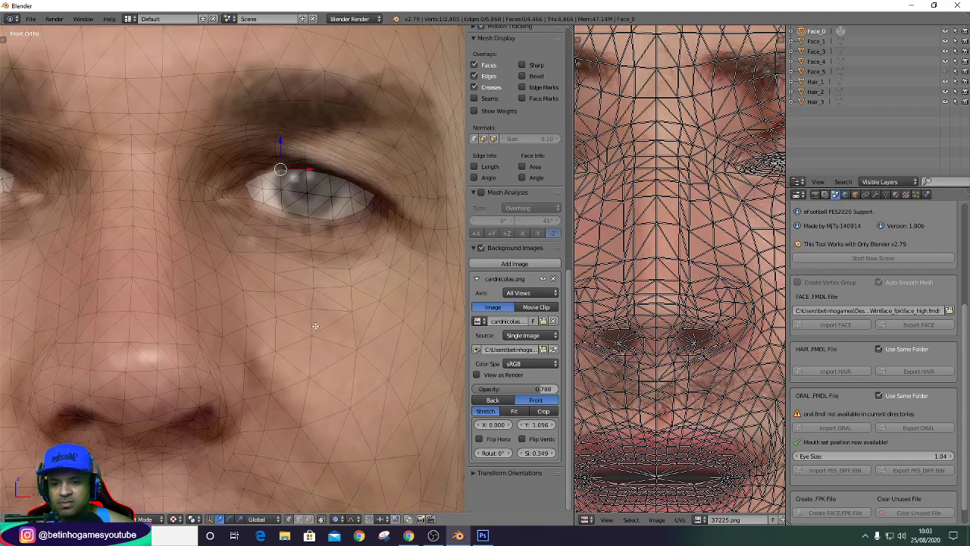
key("s")
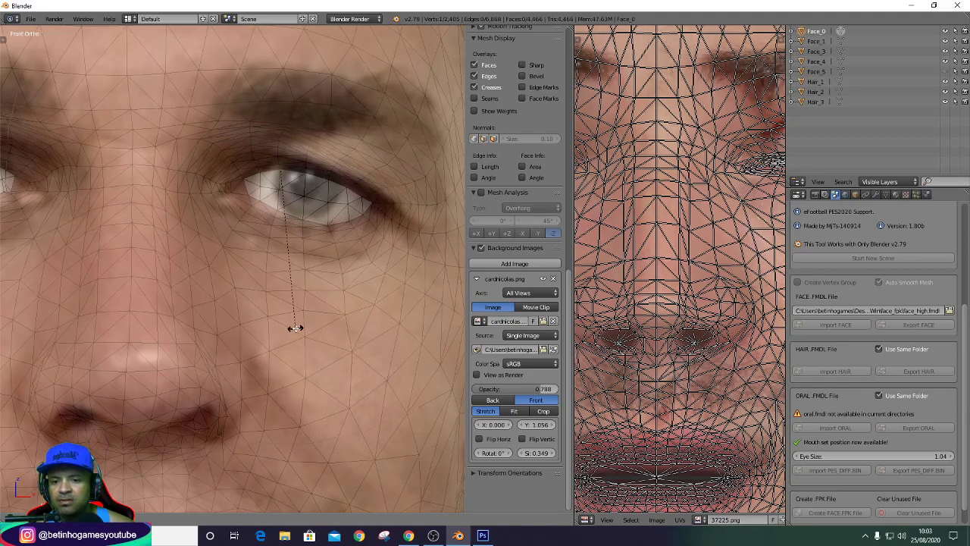
left_click(295, 327)
Move the eye mesh down and nudge the inner eye-corner vertex into place.
scroll(293, 248, "up", 1)
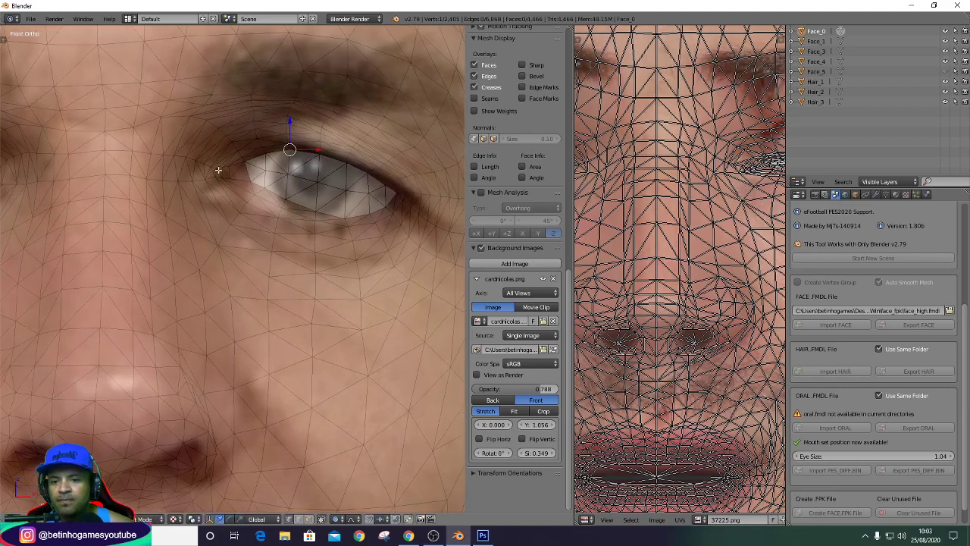
key("g")
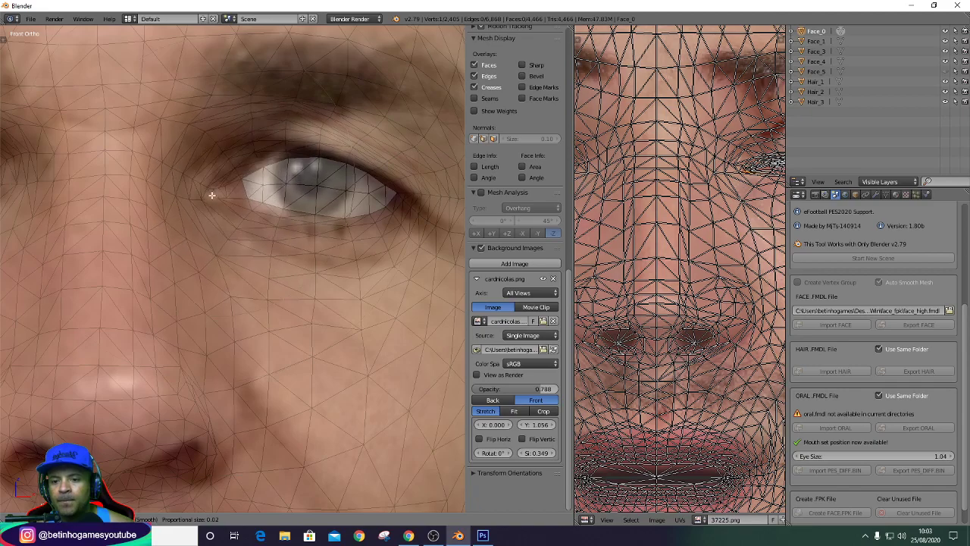
left_click(208, 191)
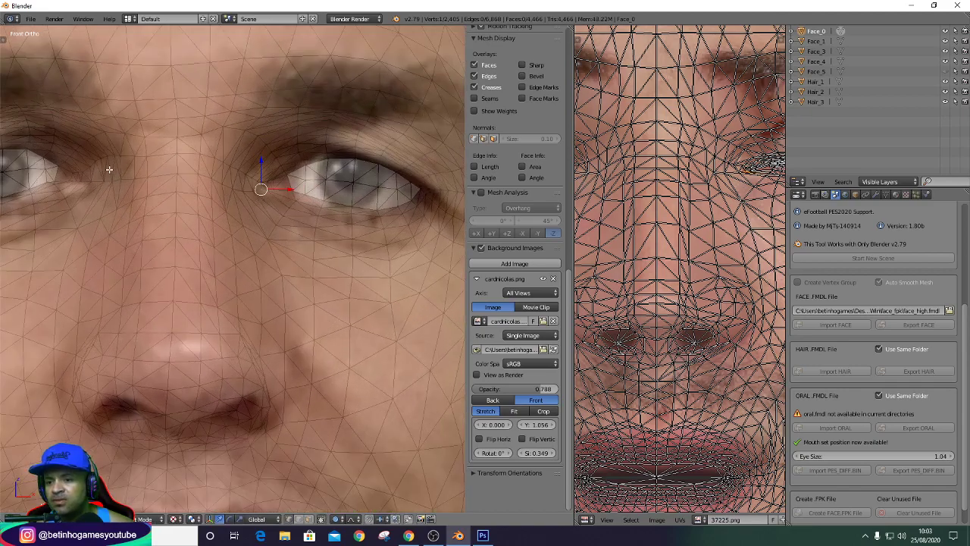
right_click(117, 160)
key("g")
left_click(110, 162)
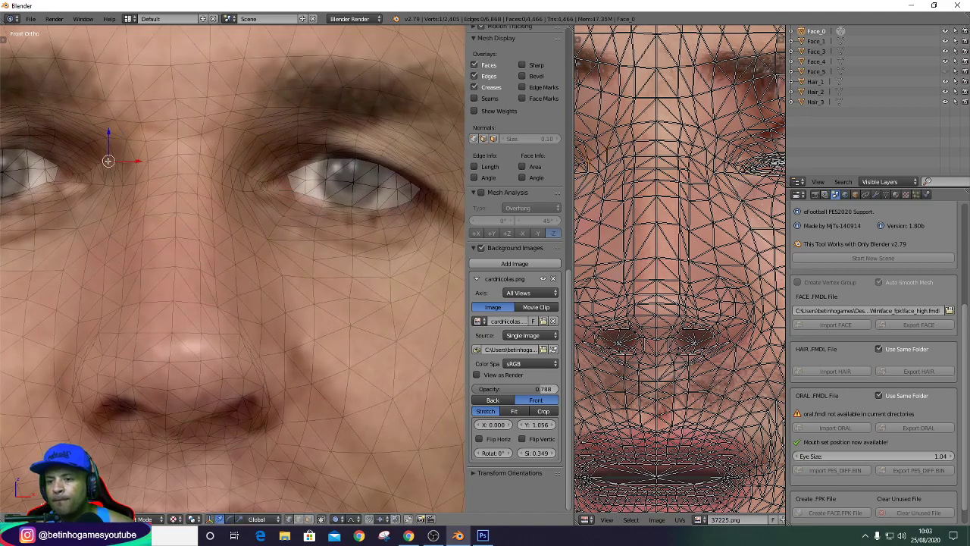
key("g")
left_click(108, 166)
Soft-move the lower eyelid vertices to match the photo.
scroll(321, 180, "down", 3)
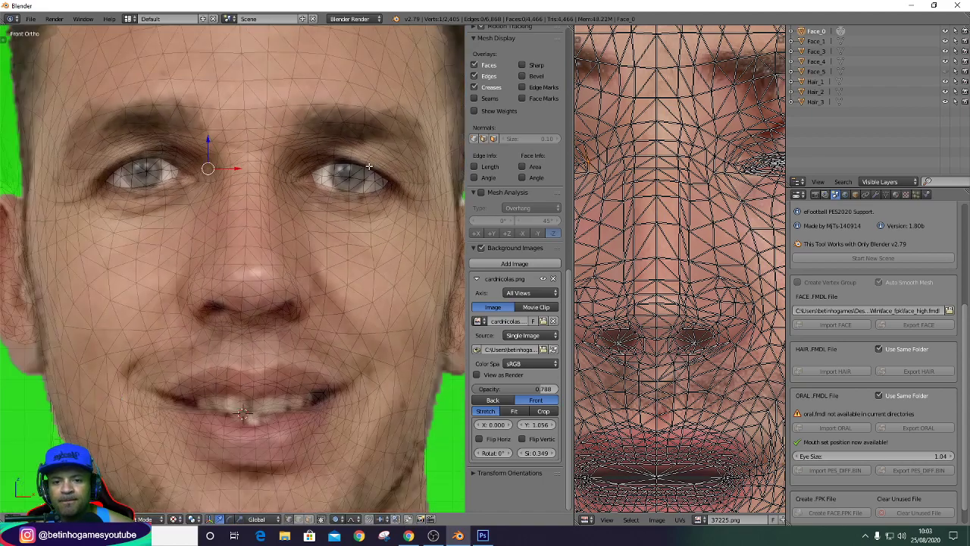
scroll(318, 180, "up", 3)
scroll(317, 182, "up", 2)
key("g")
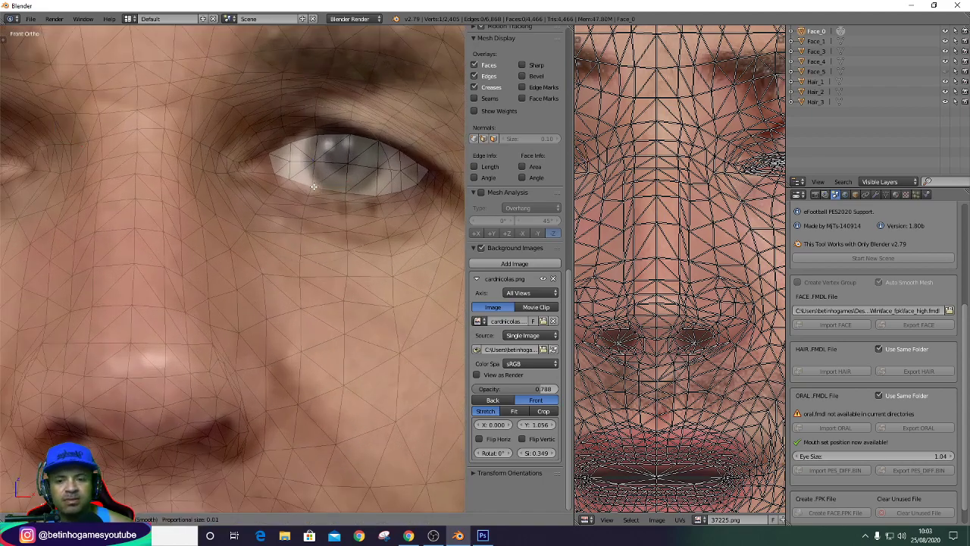
scroll(288, 185, "up", 3)
left_click(286, 184)
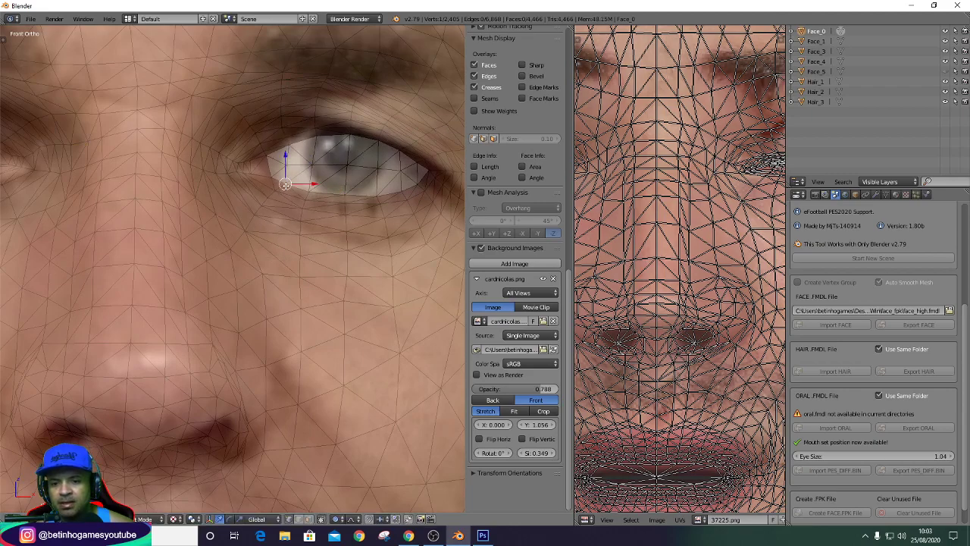
Select an upper eyelid vertex and move it along the left eye's outline.
right_click(324, 141)
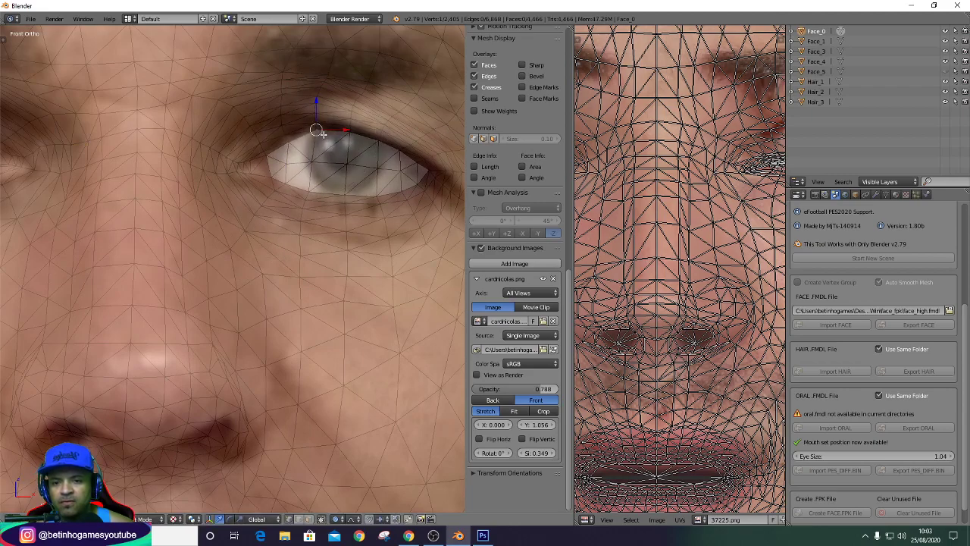
scroll(310, 151, "down", 2)
scroll(308, 155, "down", 3)
scroll(171, 153, "up", 2)
scroll(169, 153, "up", 1)
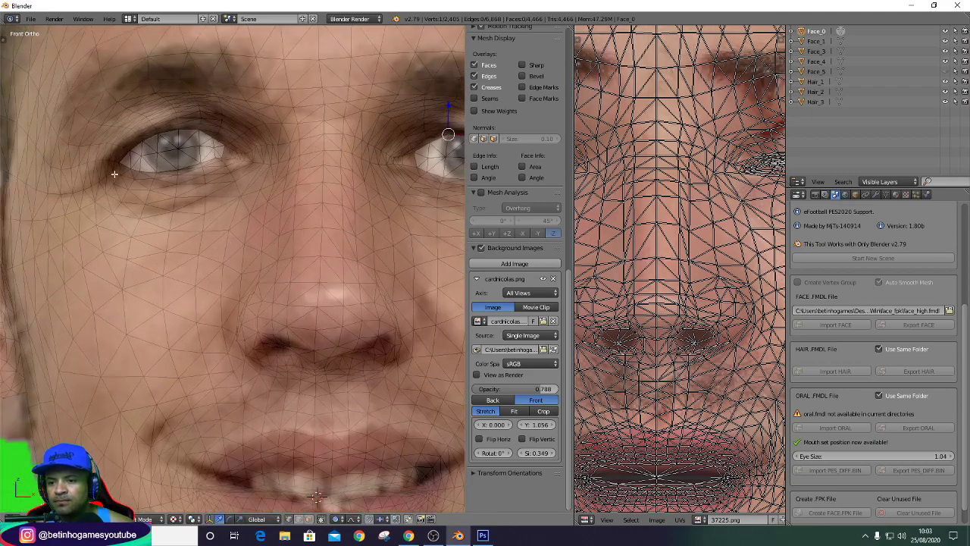
key("g")
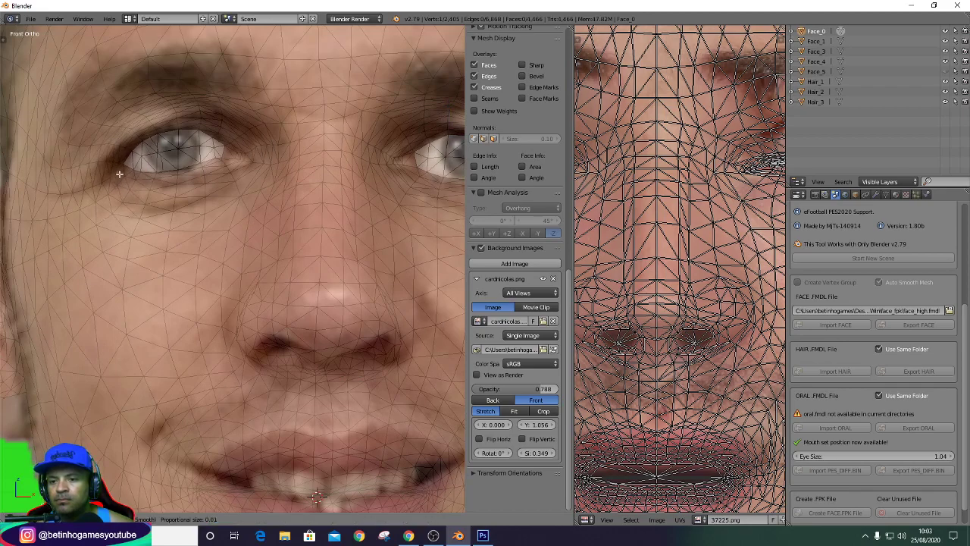
left_click(117, 177)
Begin soft-moving the mesh beside the ear.
scroll(125, 181, "down", 3)
scroll(134, 183, "up", 2)
scroll(96, 179, "down", 2)
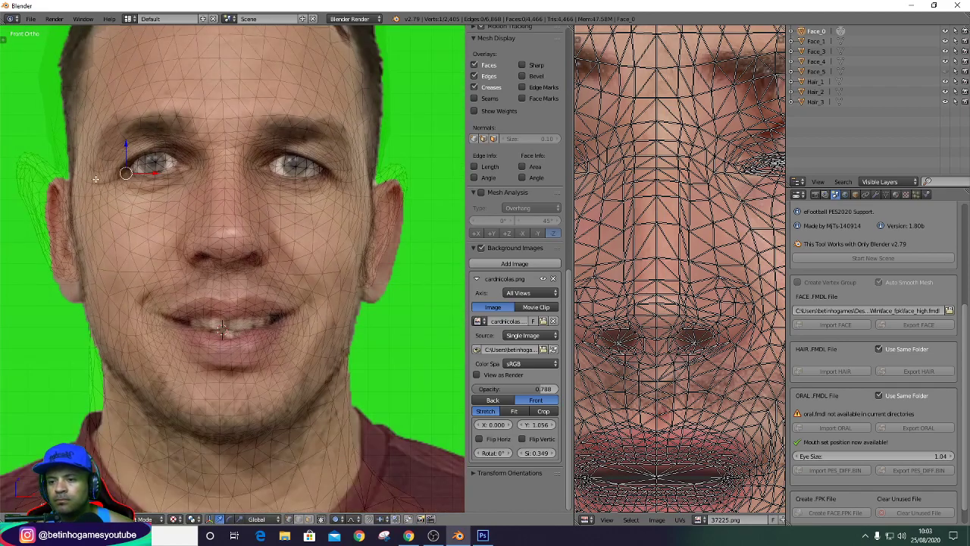
key("g")
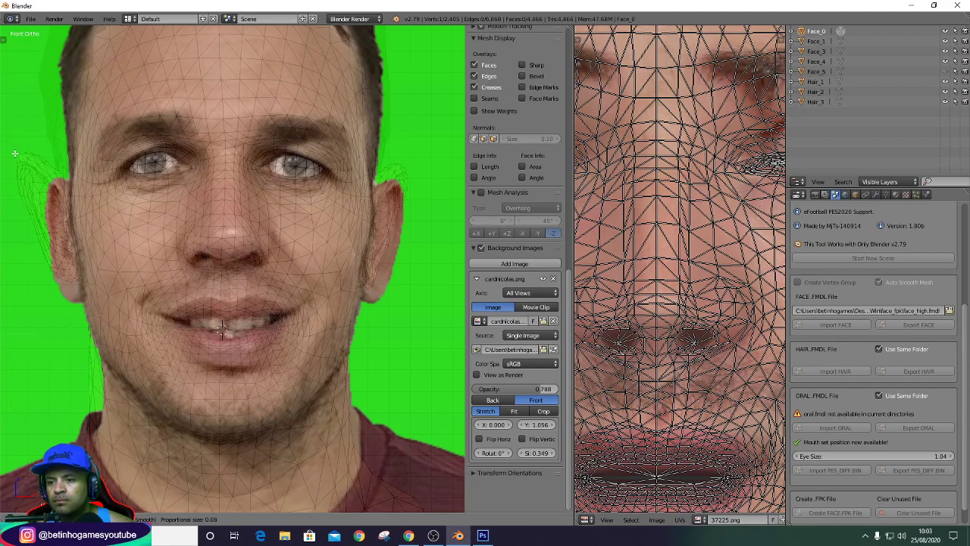
scroll(23, 160, "down", 2)
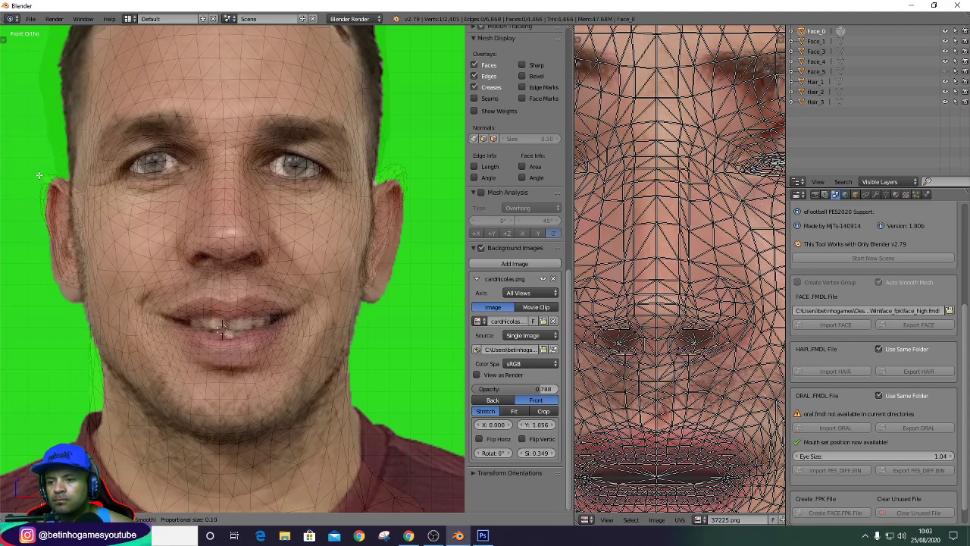
Cancel the ear move and reshape the mesh around the left eye.
right_click(138, 158)
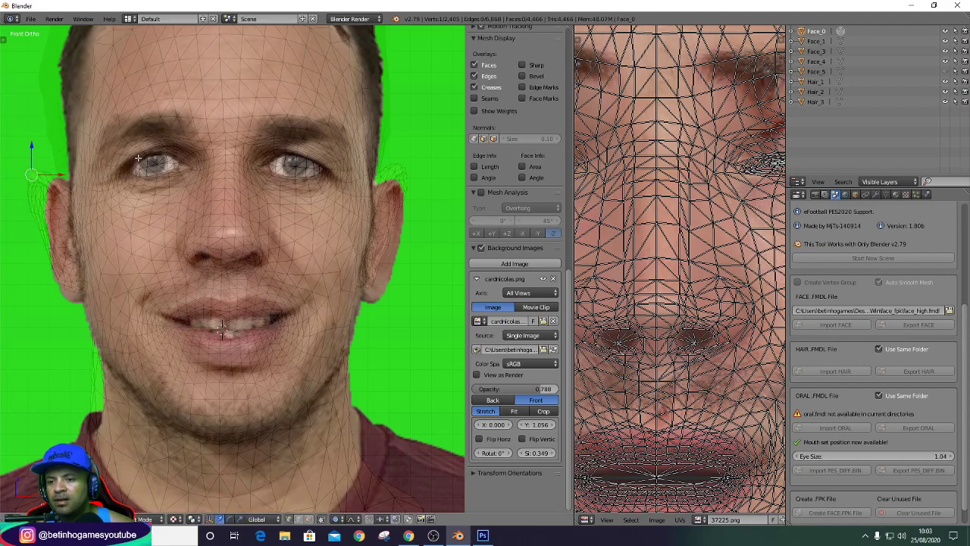
scroll(138, 158, "up", 4)
key("g")
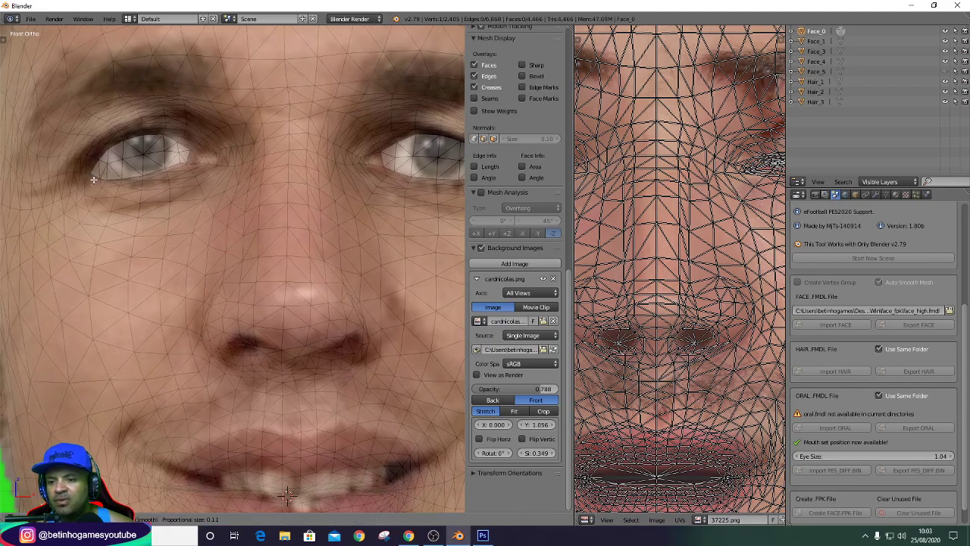
left_click(95, 177)
scroll(95, 197, "down", 3)
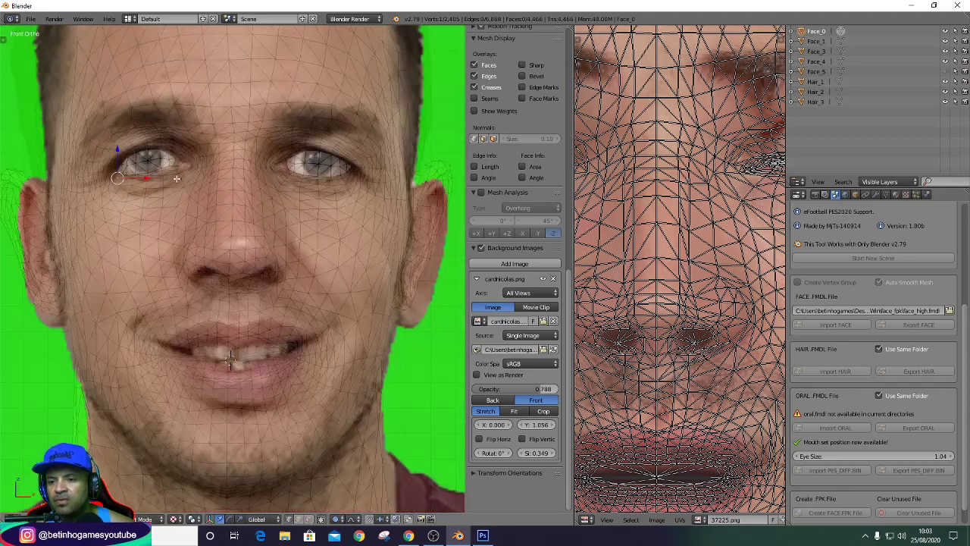
scroll(97, 240, "up", 3)
scroll(97, 239, "down", 2)
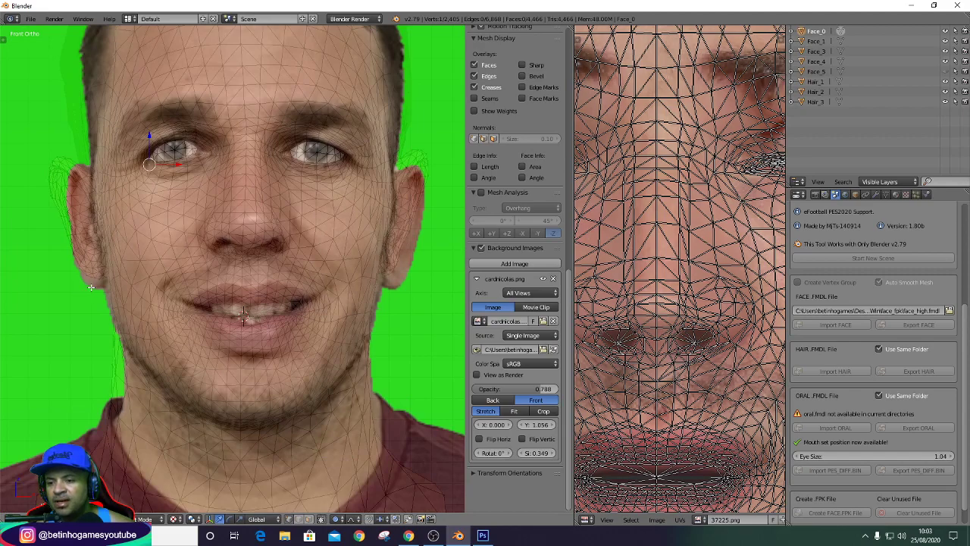
Select vertices on the left jaw and ear and pull them toward the photo's outline.
right_click(89, 282)
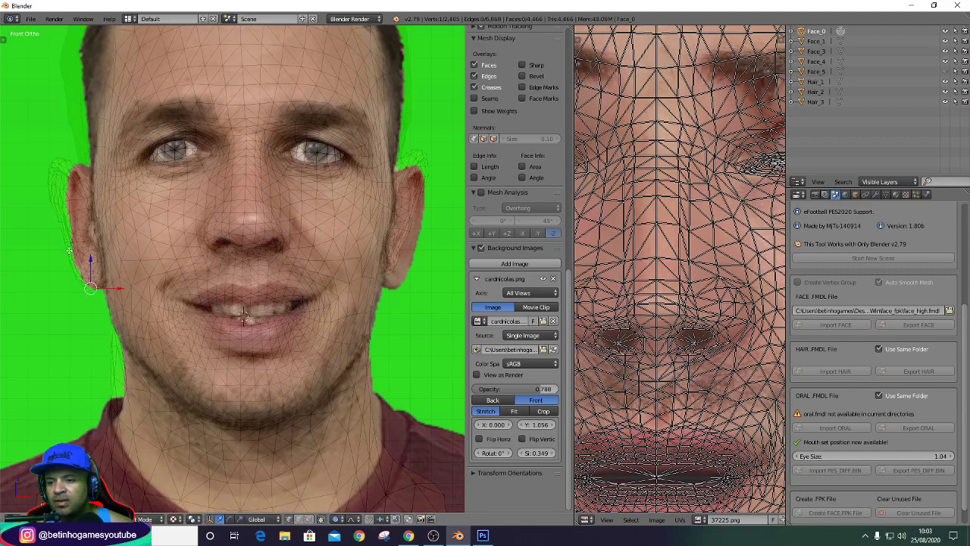
right_click(43, 165)
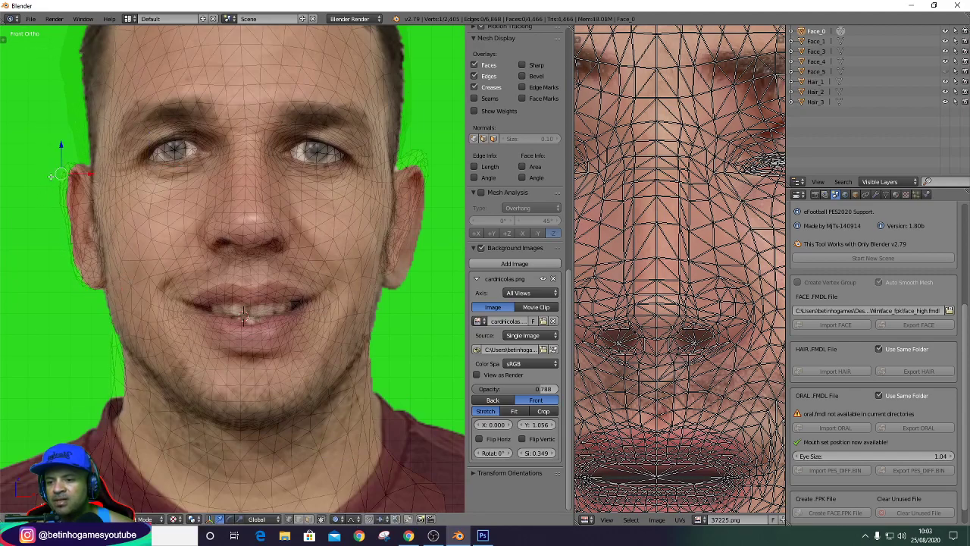
right_click(48, 207)
key("g")
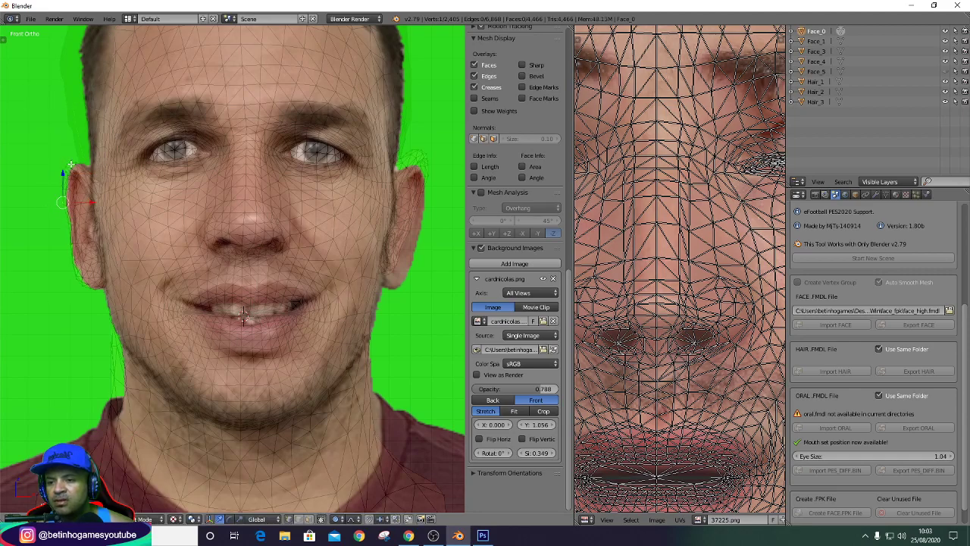
left_click(80, 163)
Refine the ear area, moving the top-of-ear vertex to fit the head outline.
scroll(91, 163, "up", 3)
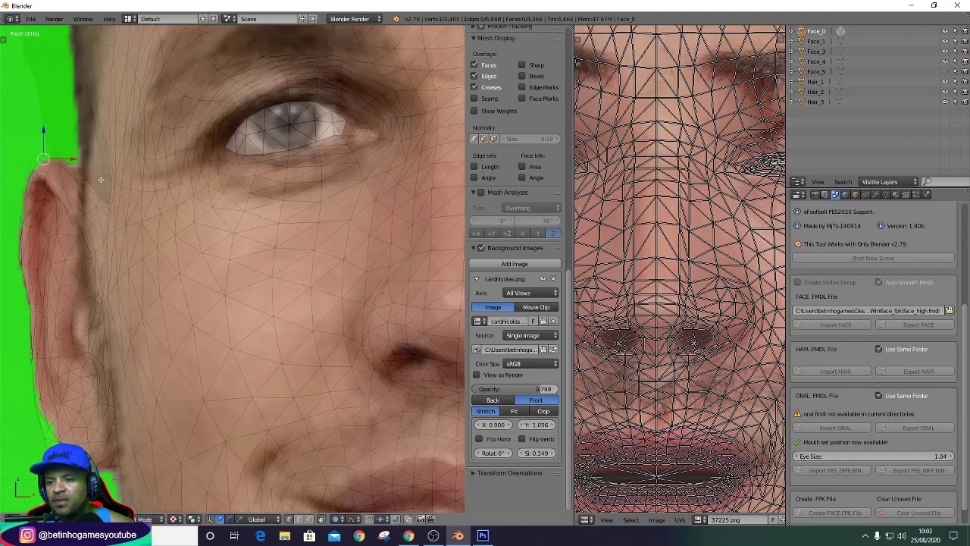
key("g")
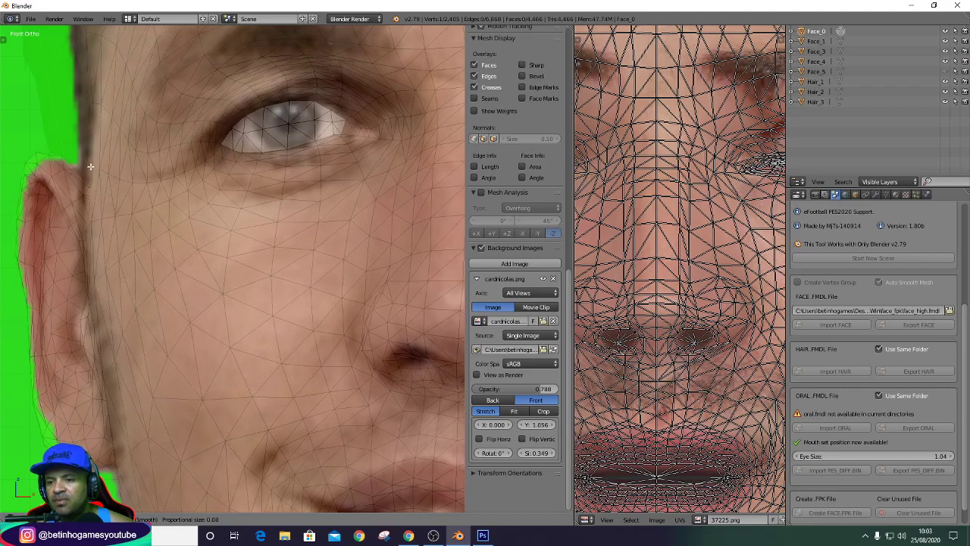
left_click(79, 162)
right_click(50, 157)
key("g")
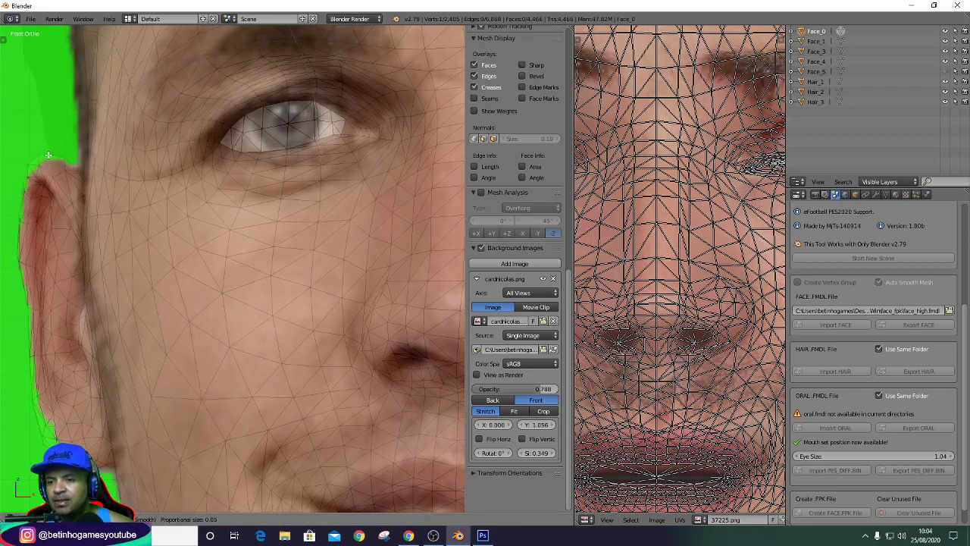
left_click(51, 156)
scroll(89, 222, "down", 3)
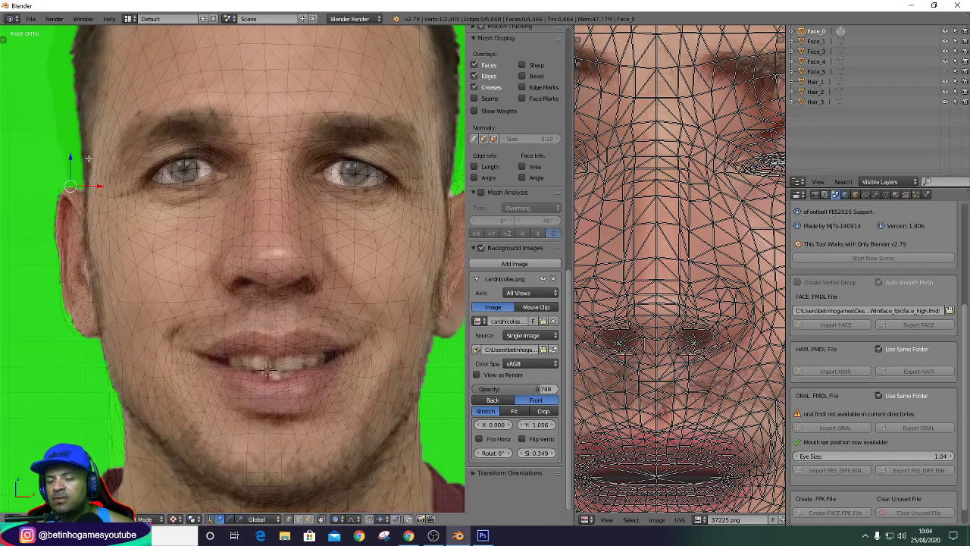
scroll(422, 266, "down", 3)
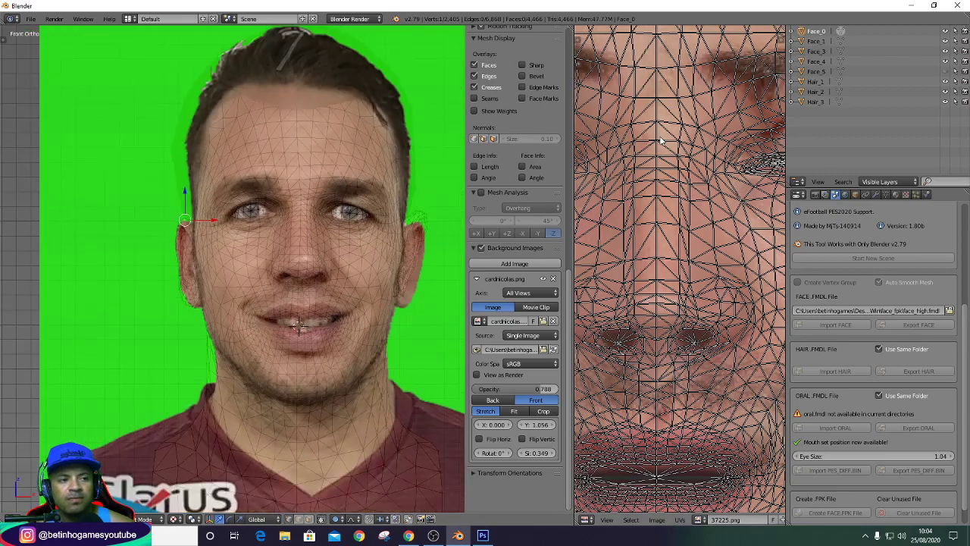
Exit edit mode, hide the photo and Hair_1, then restore the photo at 0.601 opacity.
left_click(841, 32)
scroll(430, 115, "down", 2)
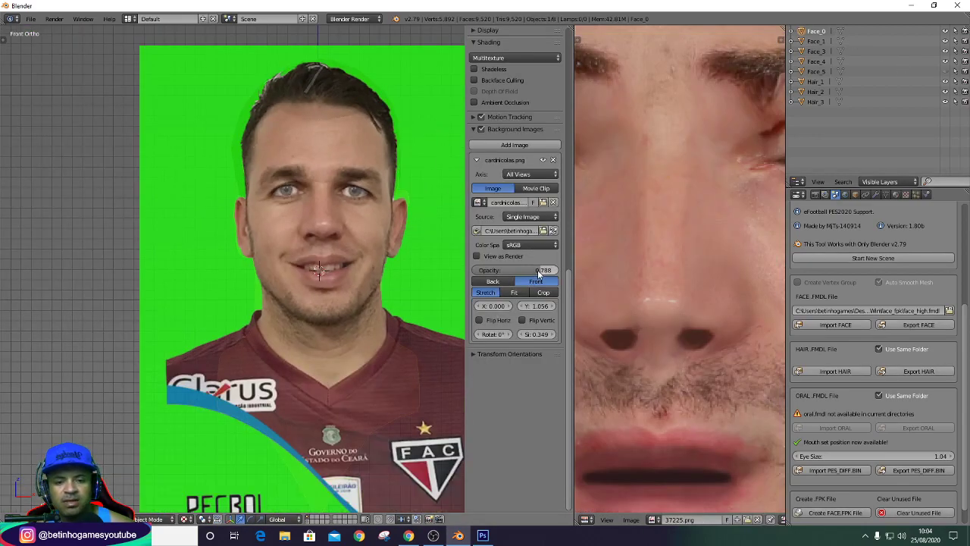
left_click_drag(539, 274, 466, 273)
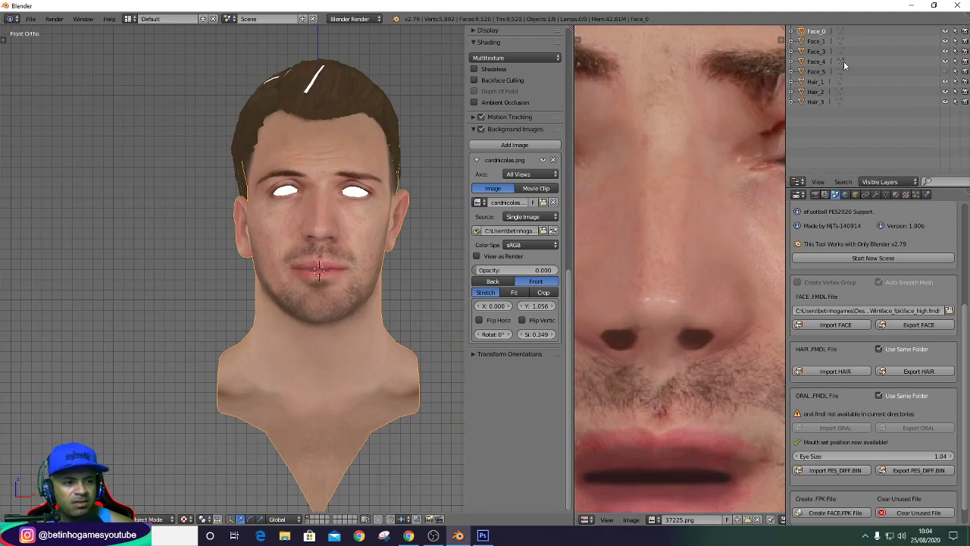
left_click(946, 81)
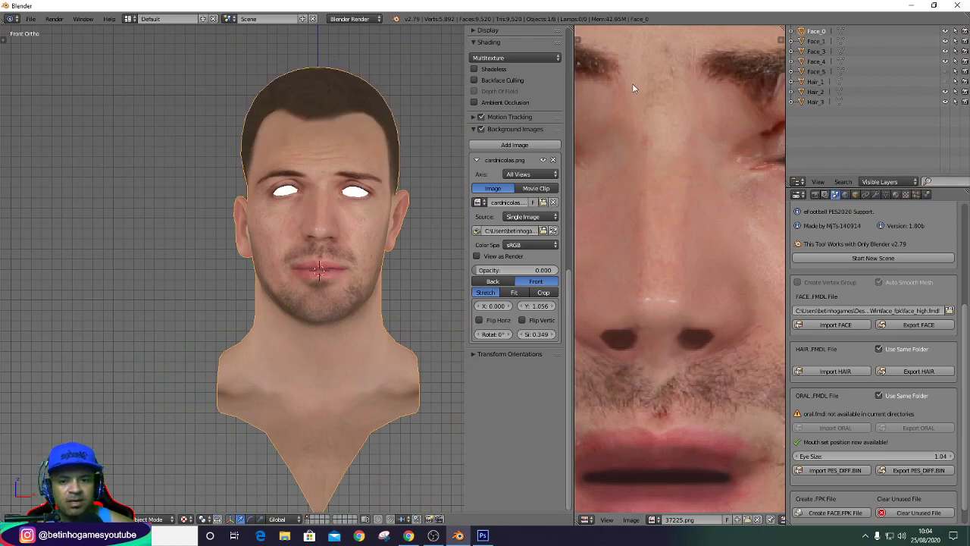
scroll(386, 279, "up", 2)
left_click_drag(523, 270, 540, 281)
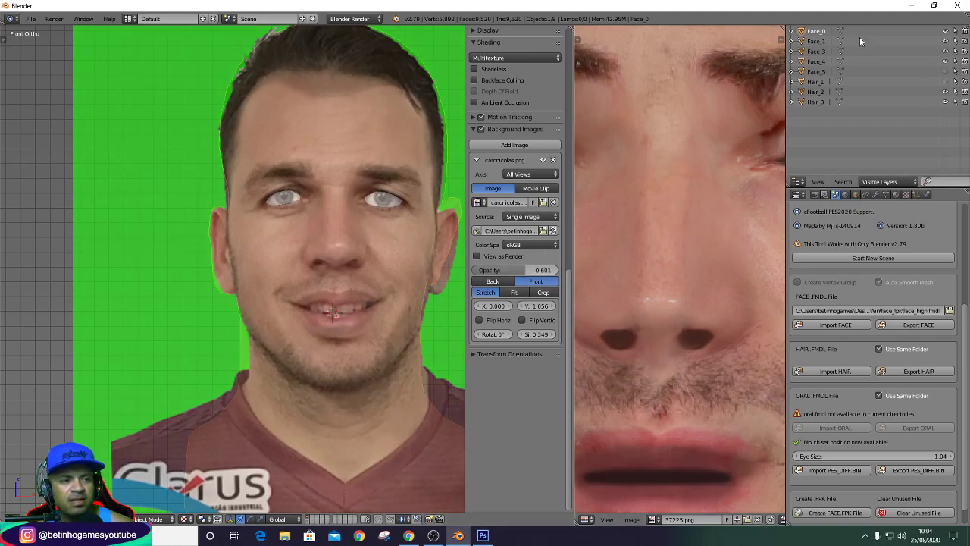
Enter Edit Mode on the face mesh and make a first proportional move of the ear vertices.
key("Tab")
scroll(214, 190, "up", 3)
scroll(295, 207, "up", 2)
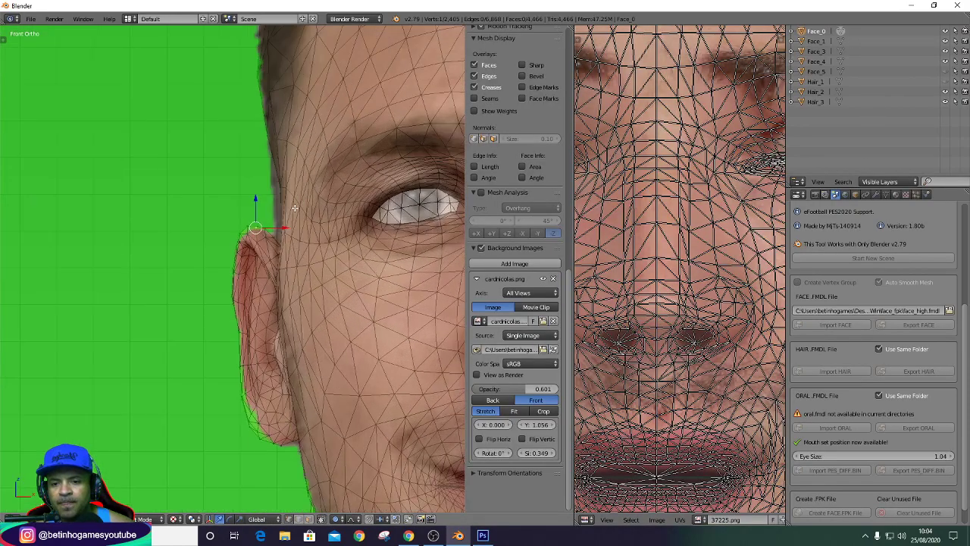
left_click(272, 195)
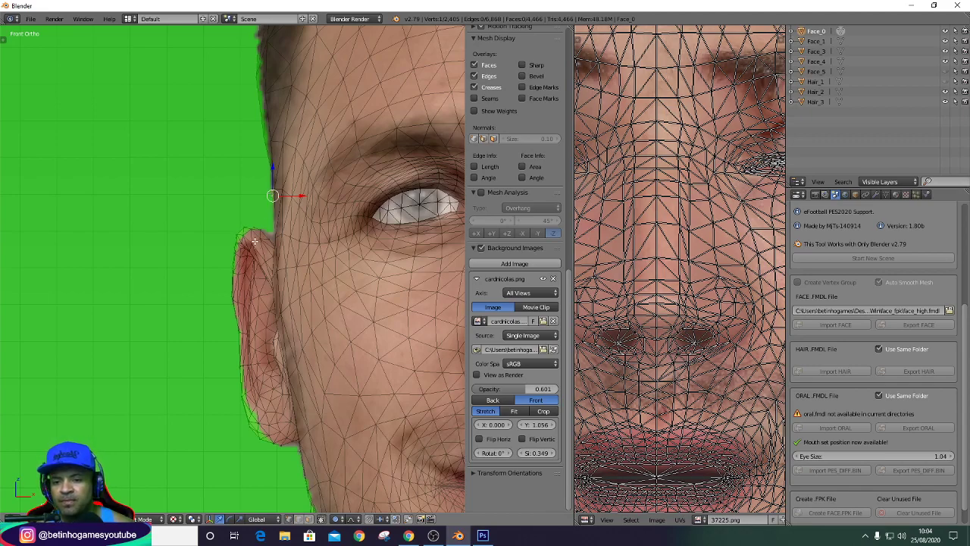
key("g")
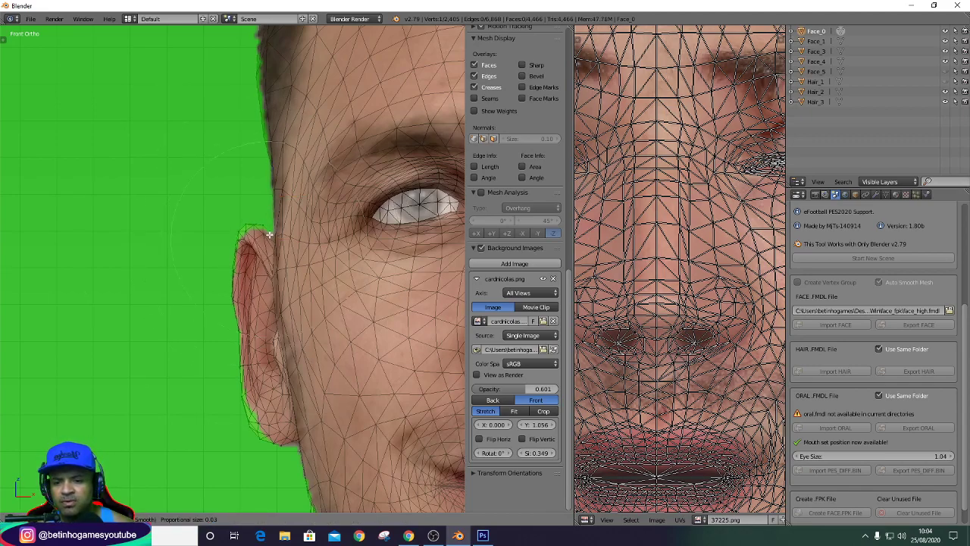
scroll(239, 233, "up", 3)
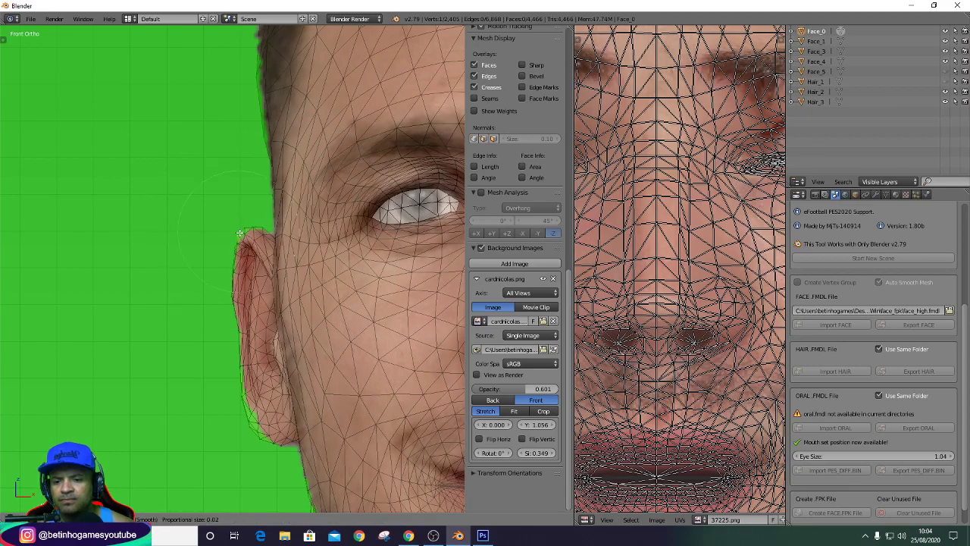
left_click(239, 234)
scroll(239, 233, "down", 5)
scroll(239, 234, "up", 3)
Soft-move the ear outline onto the photo's ear and reposition an upper-ear vertex.
key("g")
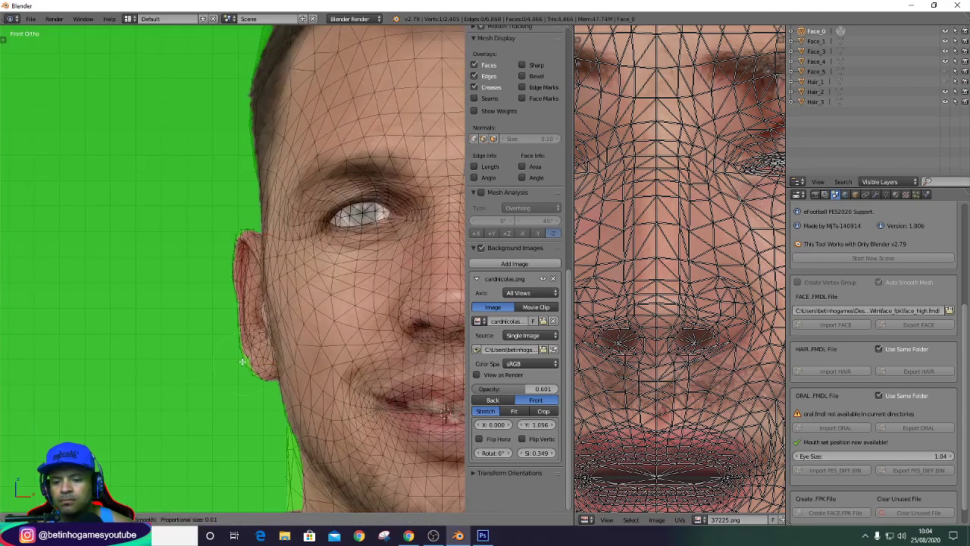
left_click(245, 361)
scroll(351, 347, "down", 4)
scroll(351, 346, "up", 2)
scroll(351, 346, "up", 1)
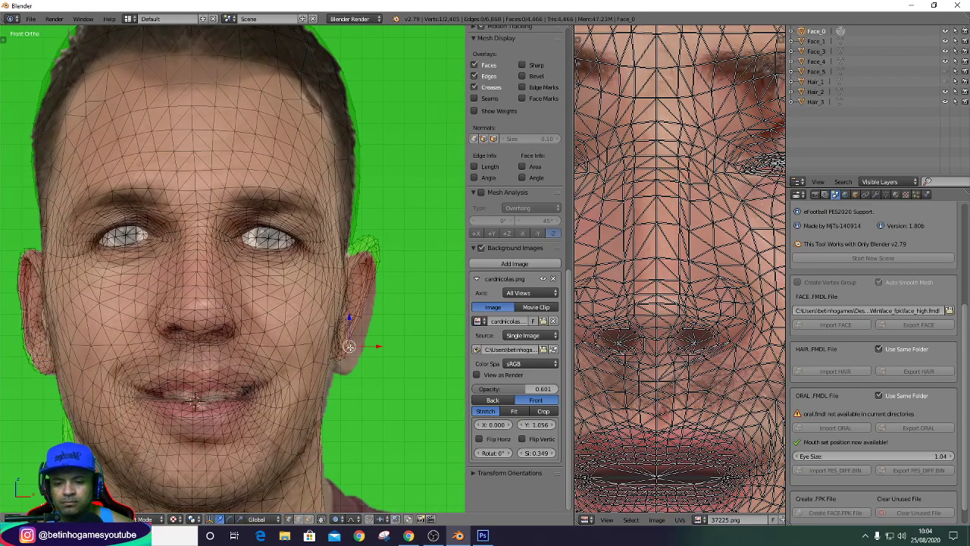
key("g")
scroll(353, 348, "down", 10)
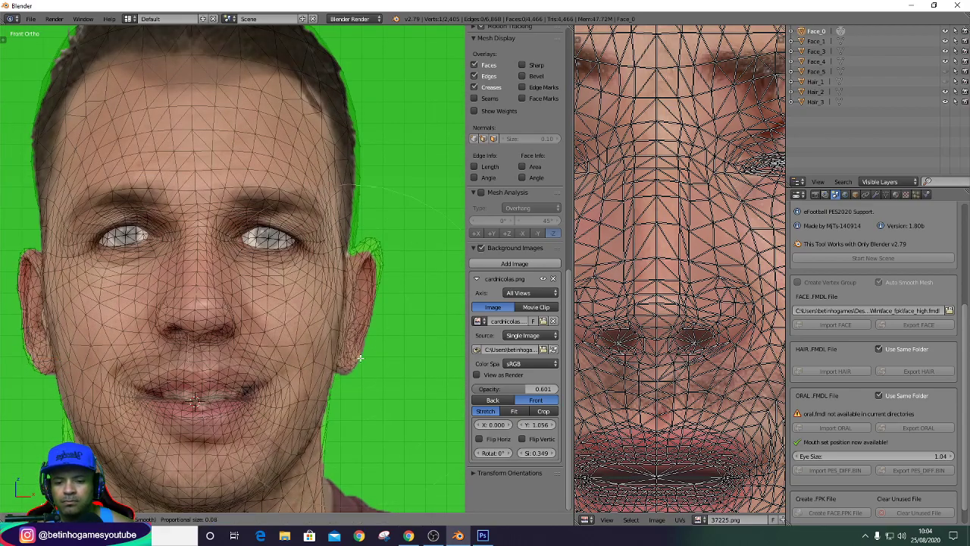
left_click(359, 357)
right_click(381, 247)
key("g")
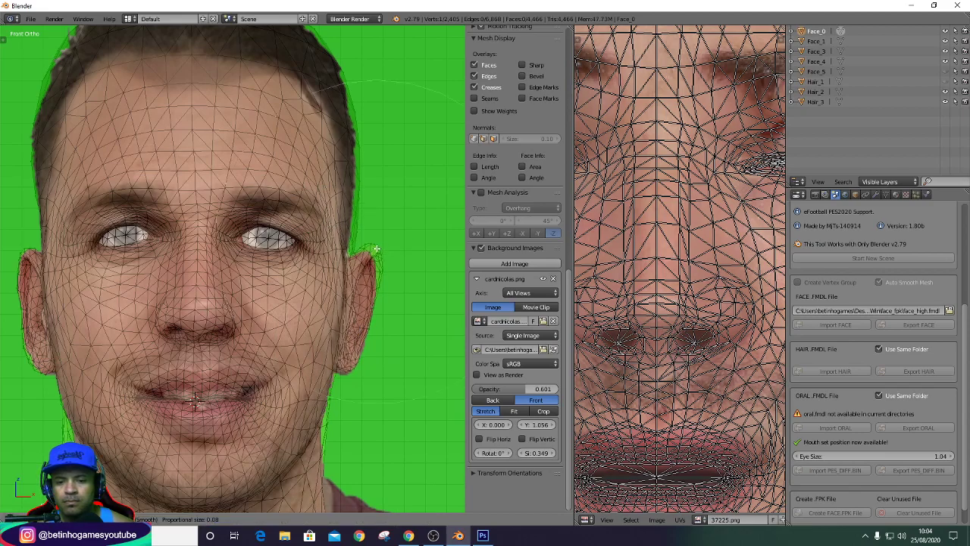
left_click(381, 272)
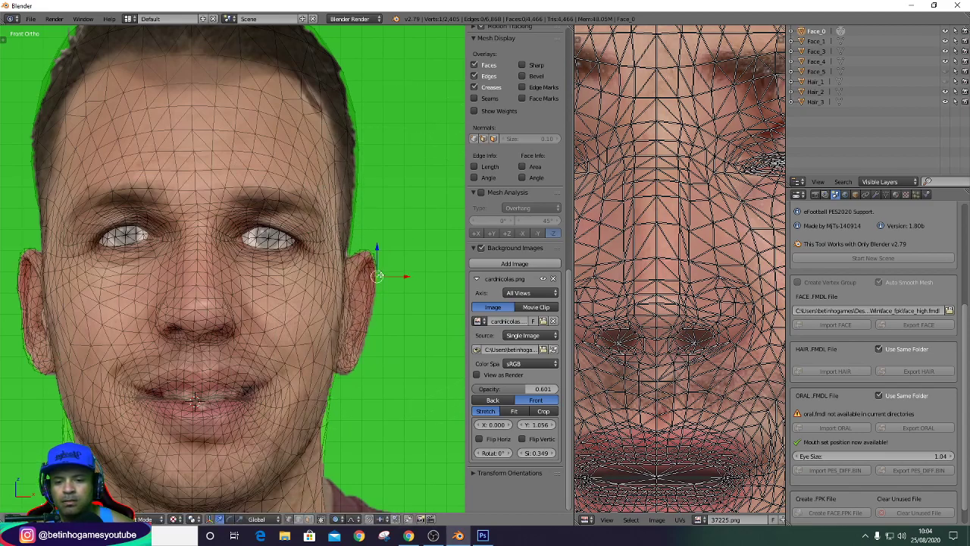
Soft-move the right temple hairline edge to follow the photo's head outline.
scroll(356, 220, "up", 2)
key("g")
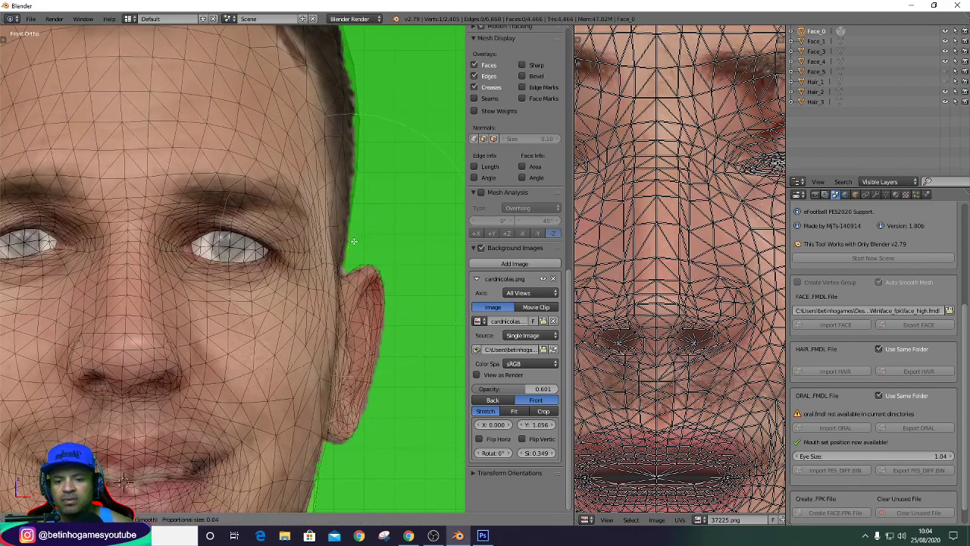
key("Escape")
key("g")
scroll(368, 167, "up", 2)
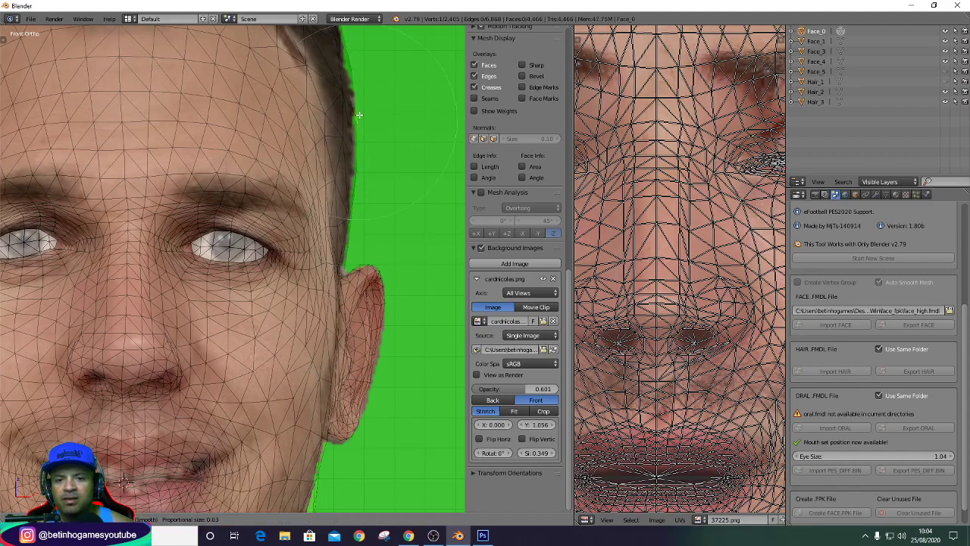
scroll(361, 174, "down", 2)
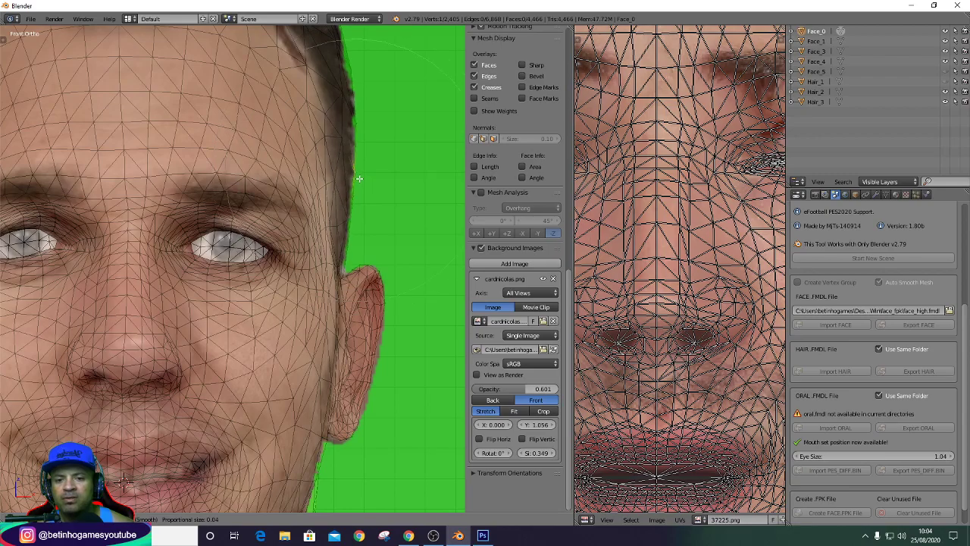
scroll(358, 170, "up", 1)
left_click(364, 128)
scroll(394, 149, "down", 3)
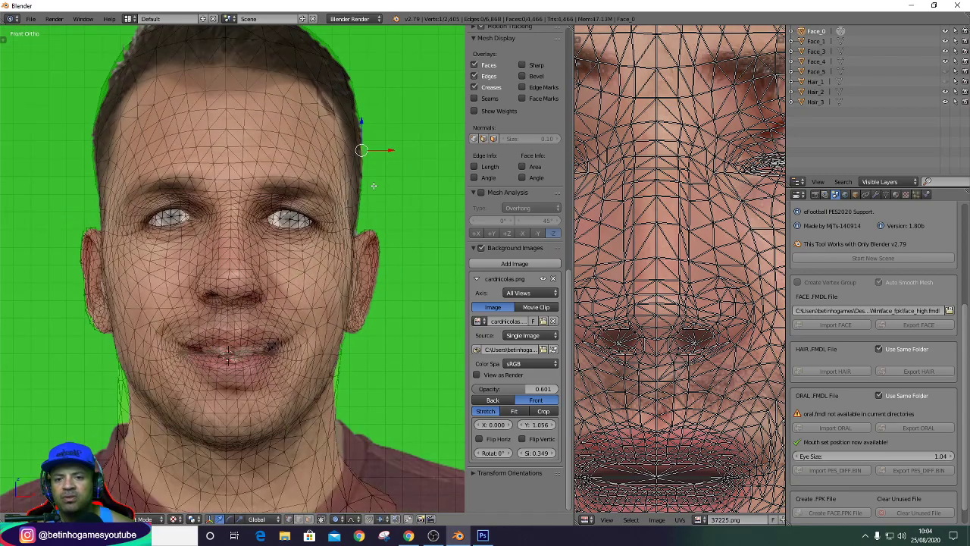
scroll(395, 150, "down", 1)
scroll(392, 152, "up", 2)
scroll(356, 98, "up", 3)
scroll(352, 93, "down", 3)
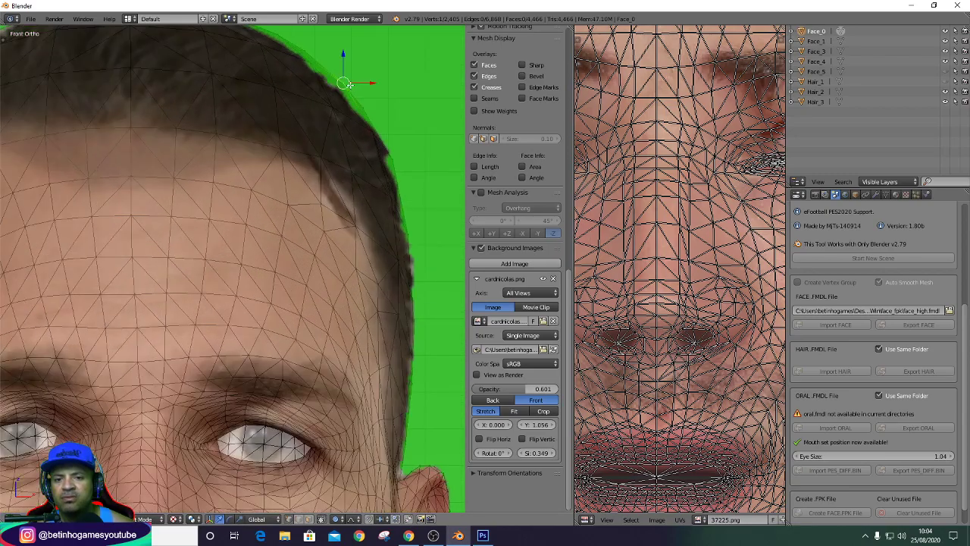
scroll(364, 138, "down", 2)
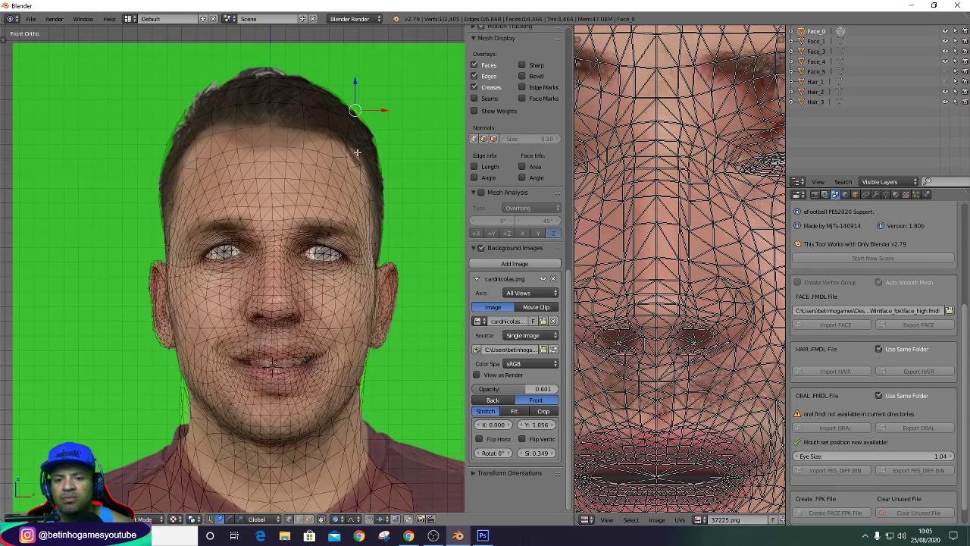
scroll(357, 153, "up", 3)
scroll(349, 167, "down", 3)
scroll(334, 189, "down", 1)
Select a vertex beside the nostrils and soft-move it with a 0.01 proportional falloff.
scroll(315, 211, "up", 2)
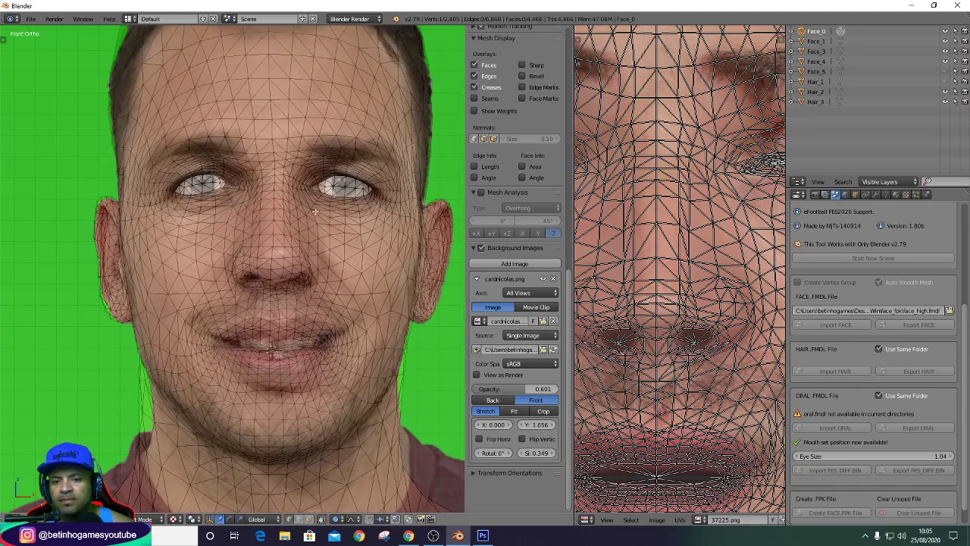
scroll(315, 212, "up", 3)
scroll(238, 205, "down", 2)
scroll(251, 376, "up", 3)
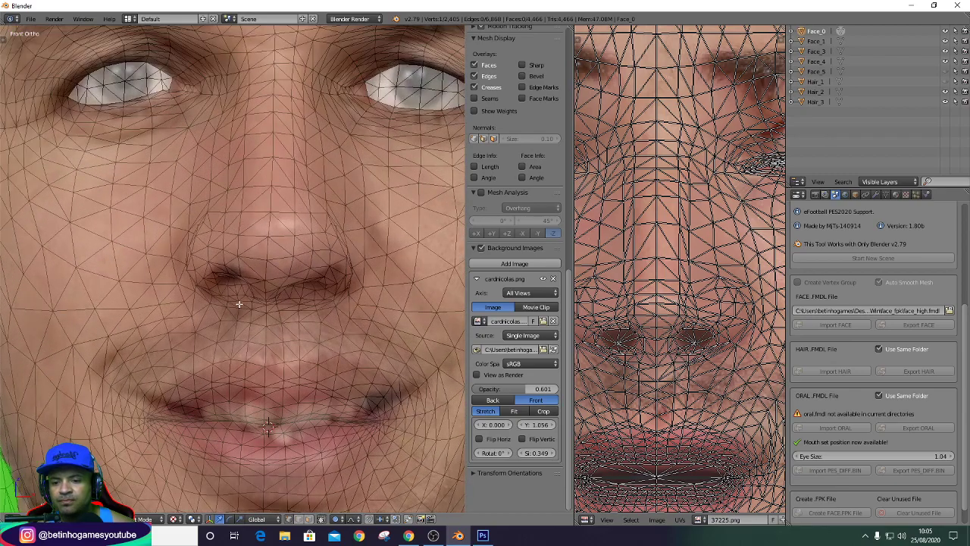
scroll(282, 482, "up", 2)
scroll(282, 481, "down", 1)
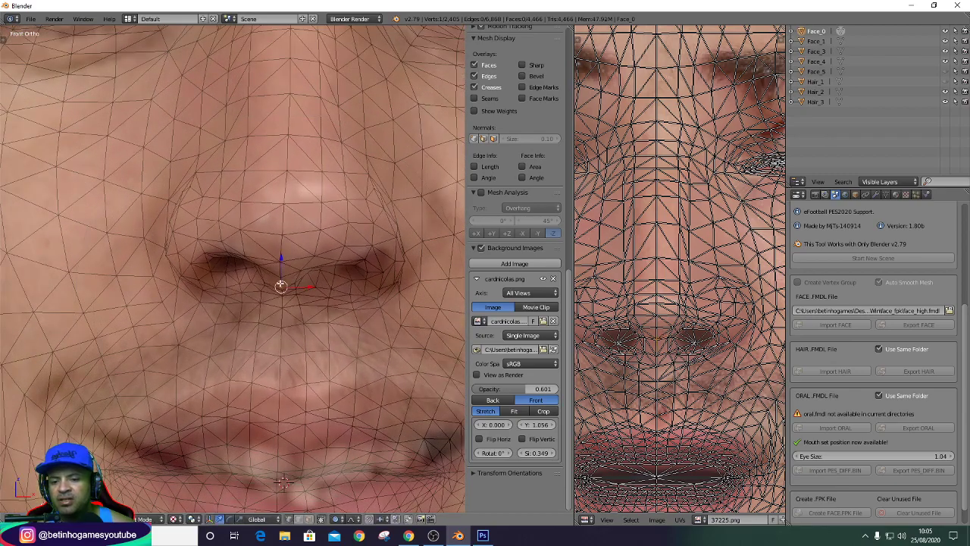
scroll(162, 275, "up", 2)
scroll(374, 289, "down", 3)
scroll(374, 288, "up", 2)
right_click(280, 267)
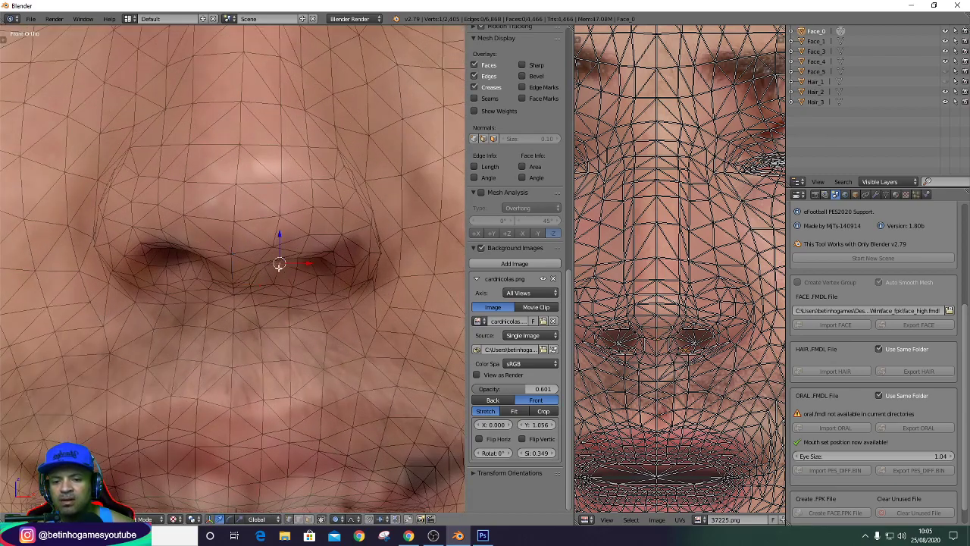
key("g")
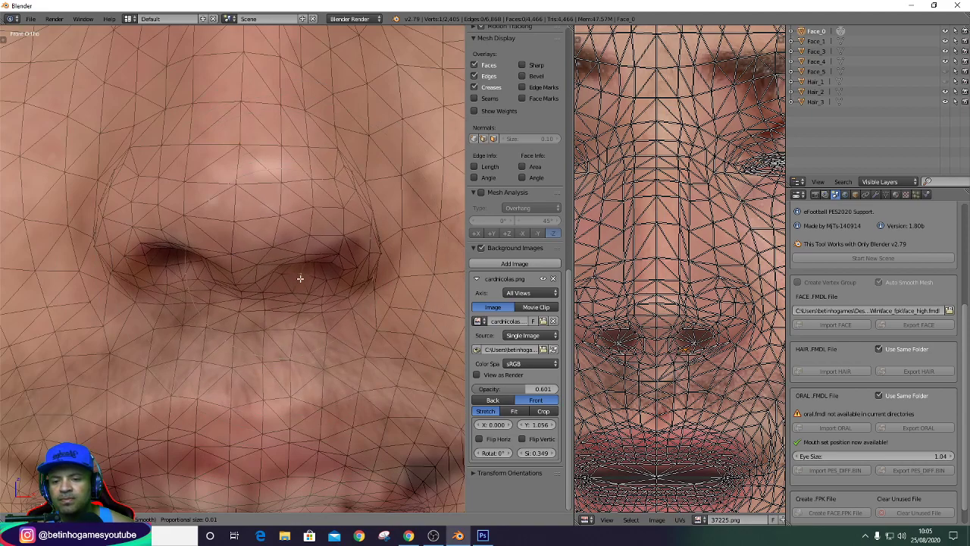
scroll(319, 271, "up", 5)
scroll(345, 261, "down", 2)
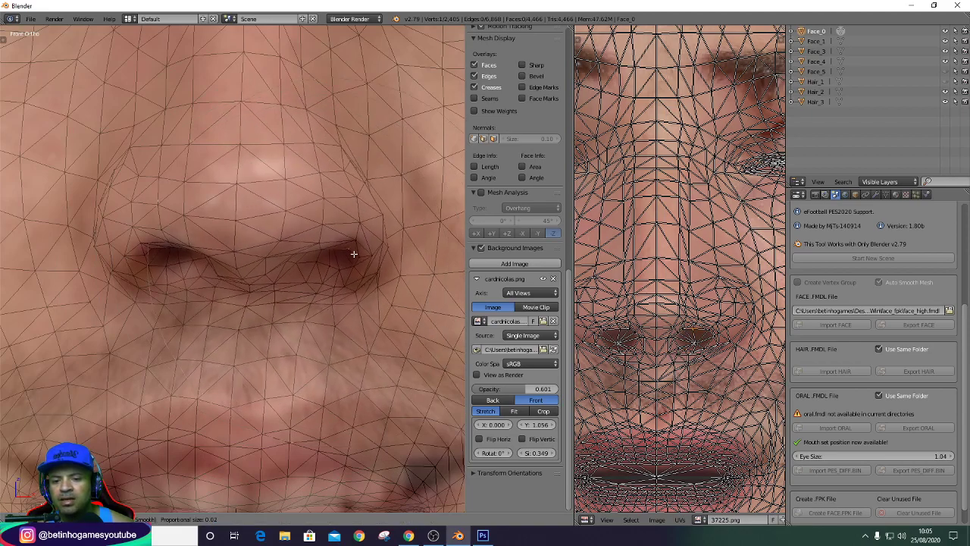
scroll(346, 261, "down", 1)
left_click(346, 261)
Nudge the nostril vertices several more times until they match the photo's nostrils.
left_click_drag(319, 261, 319, 269)
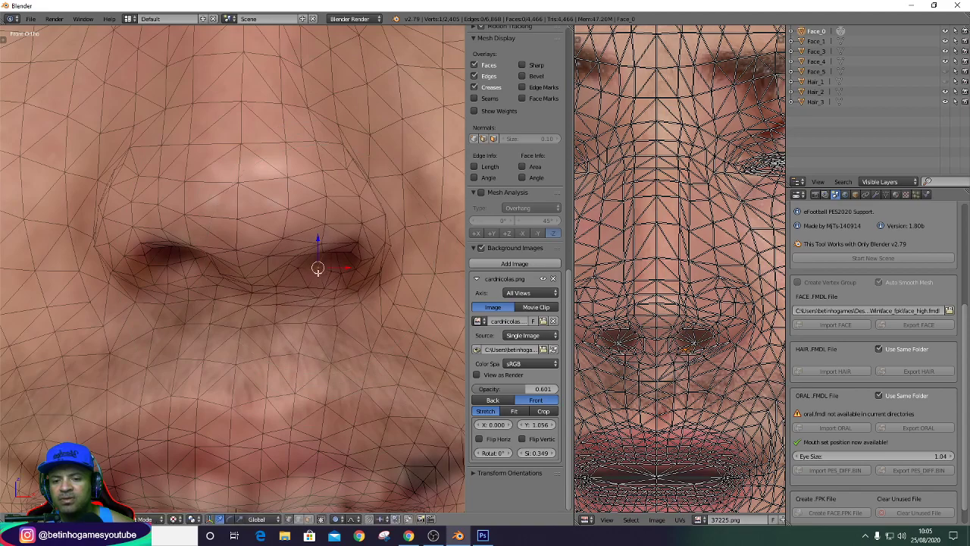
key("g")
left_click(335, 260)
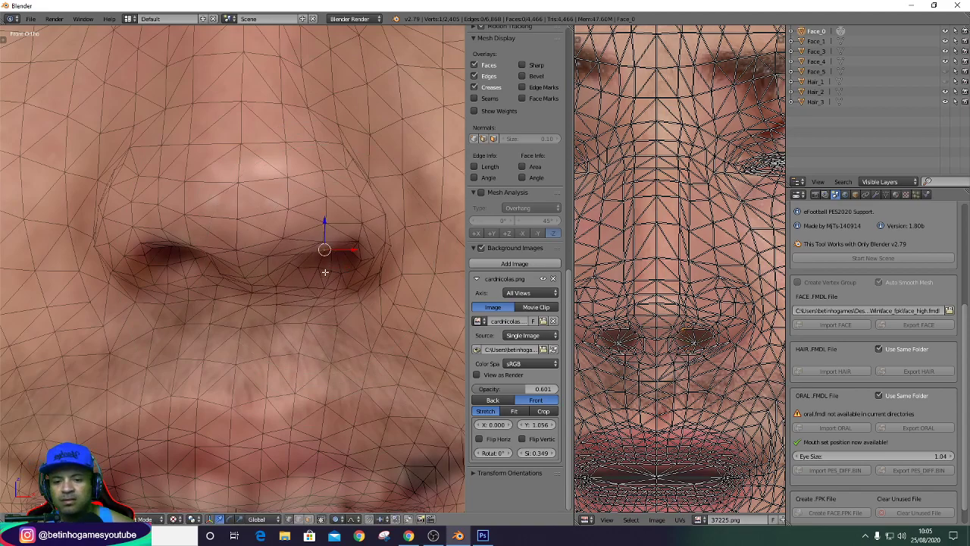
key("g")
left_click(333, 275)
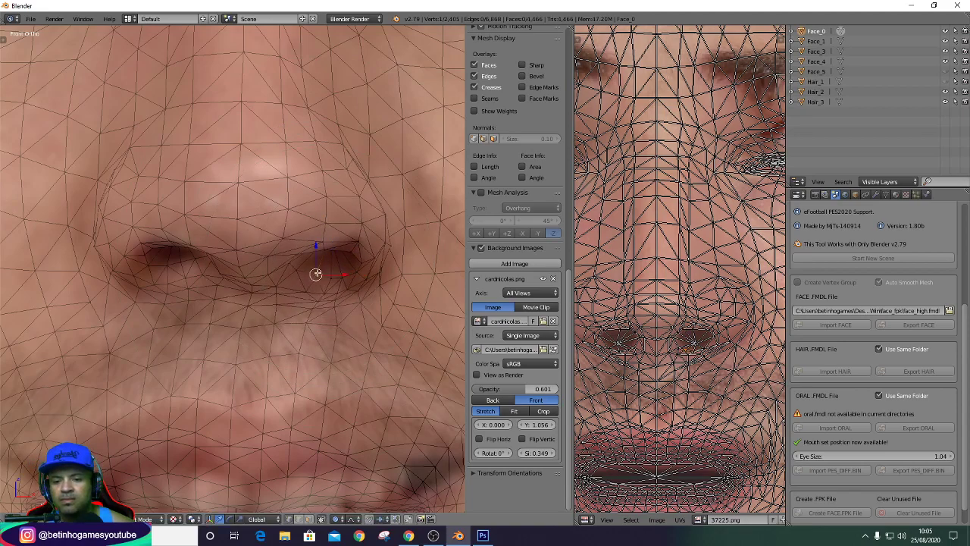
scroll(319, 272, "down", 3)
scroll(301, 271, "up", 3)
key("g")
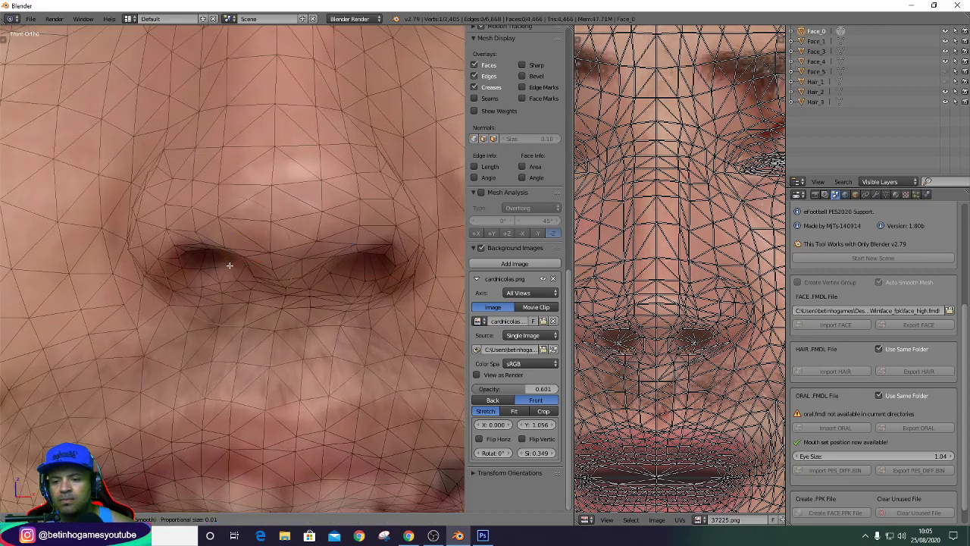
left_click(220, 266)
key("g")
left_click(217, 269)
key("g")
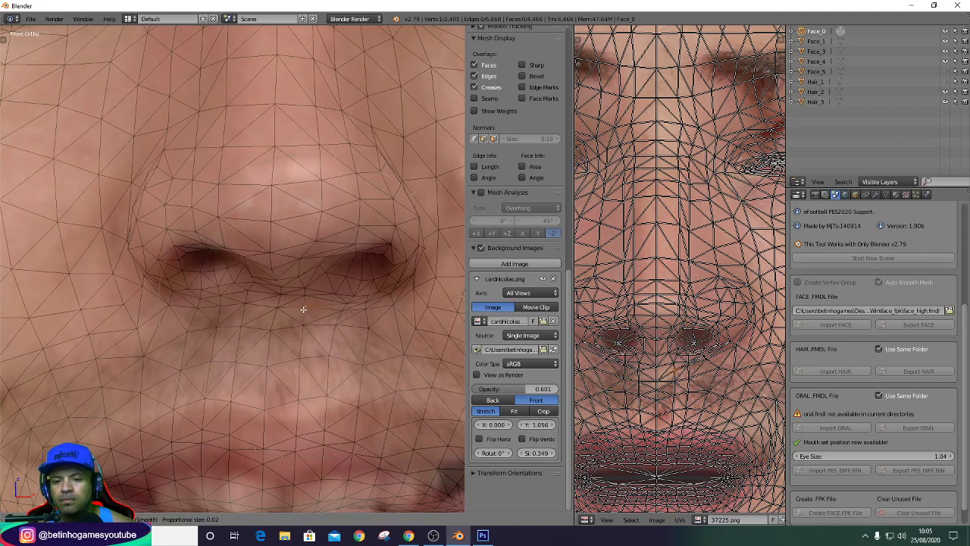
left_click(303, 310)
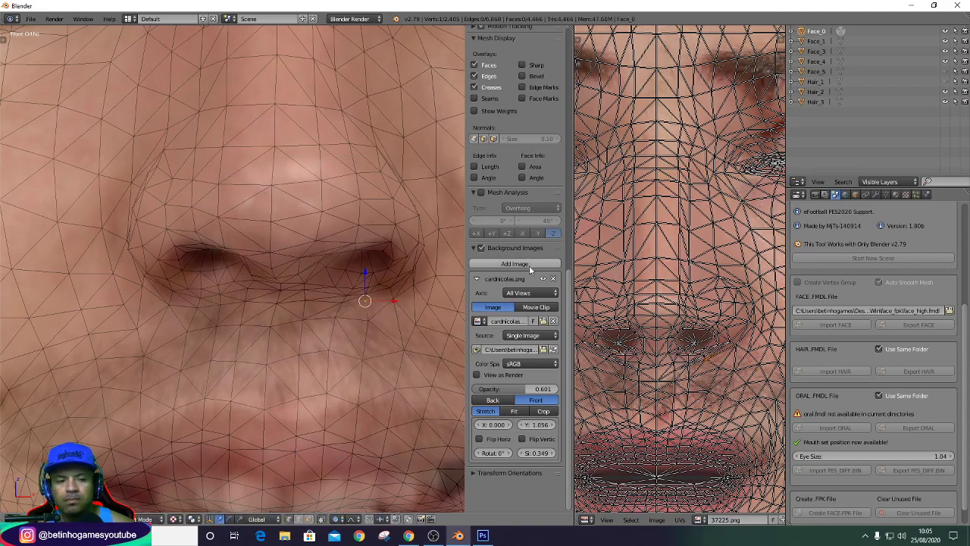
Return to Object Mode to check the textured nose and mouth against the photo.
left_click(841, 31)
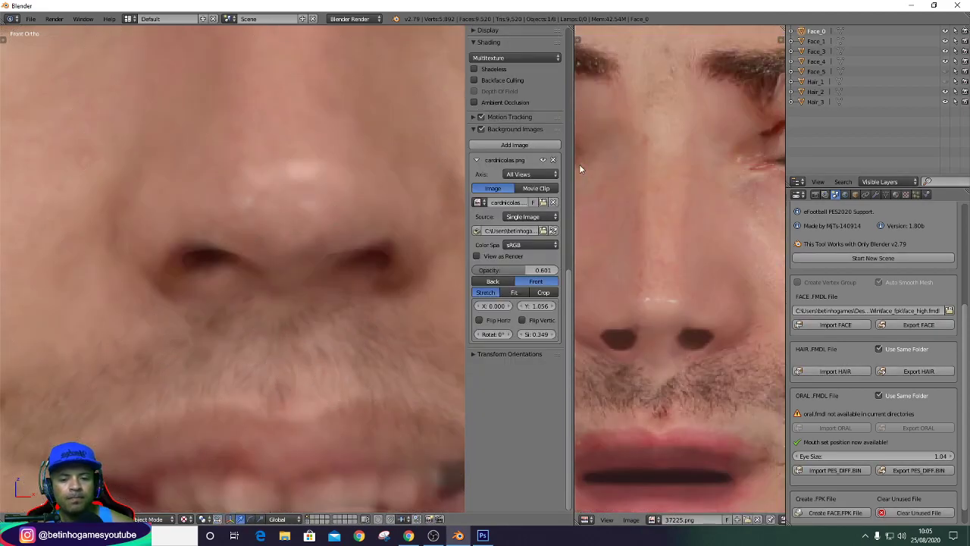
scroll(374, 246, "down", 4)
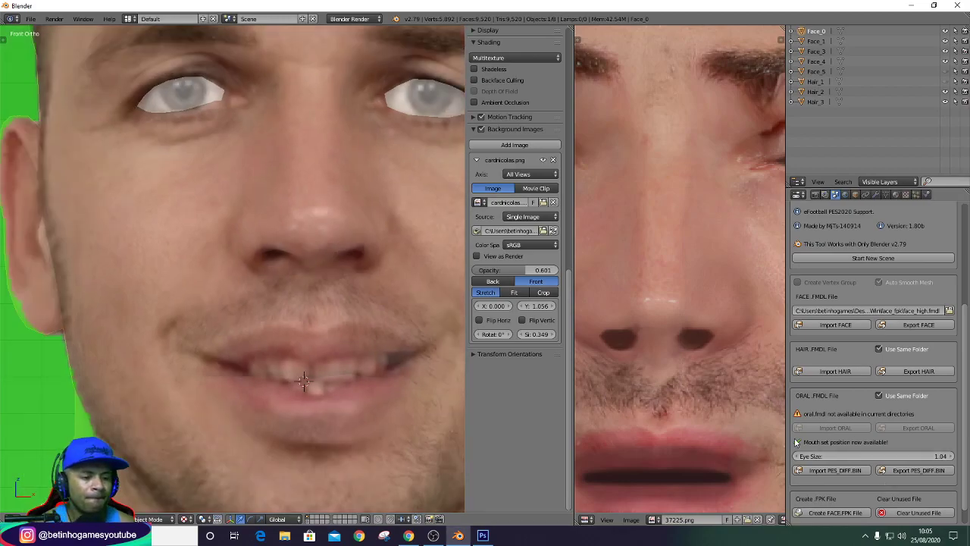
left_click(433, 535)
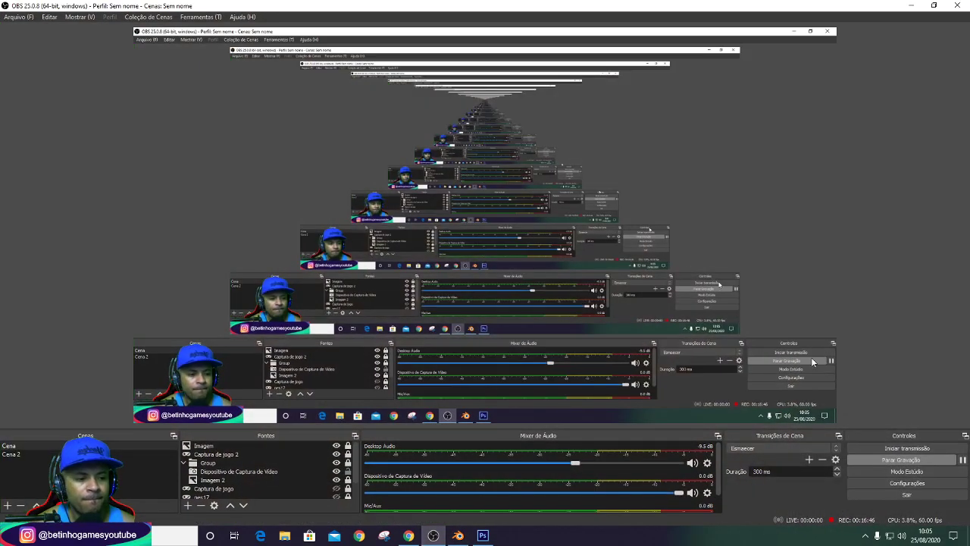
left_click(963, 460)
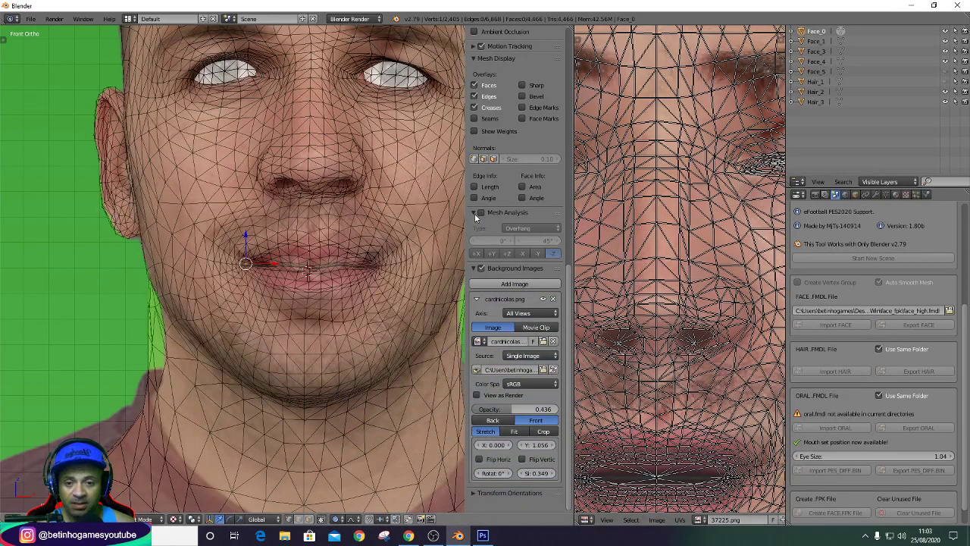
Fade the reference photo out and back in, centring the view on the face.
scroll(346, 248, "down", 3)
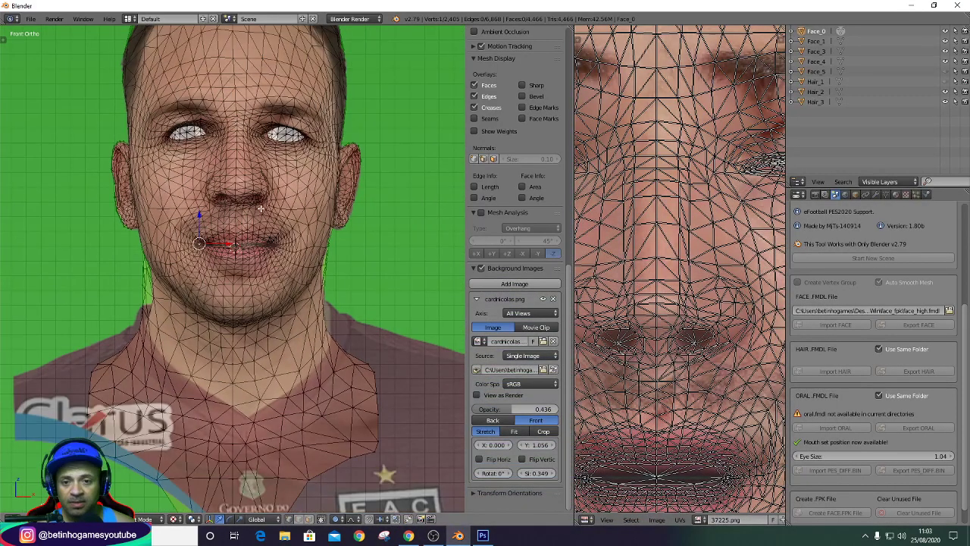
scroll(347, 248, "down", 2)
scroll(347, 248, "down", 1)
left_click_drag(563, 403, 465, 414)
scroll(318, 220, "up", 2)
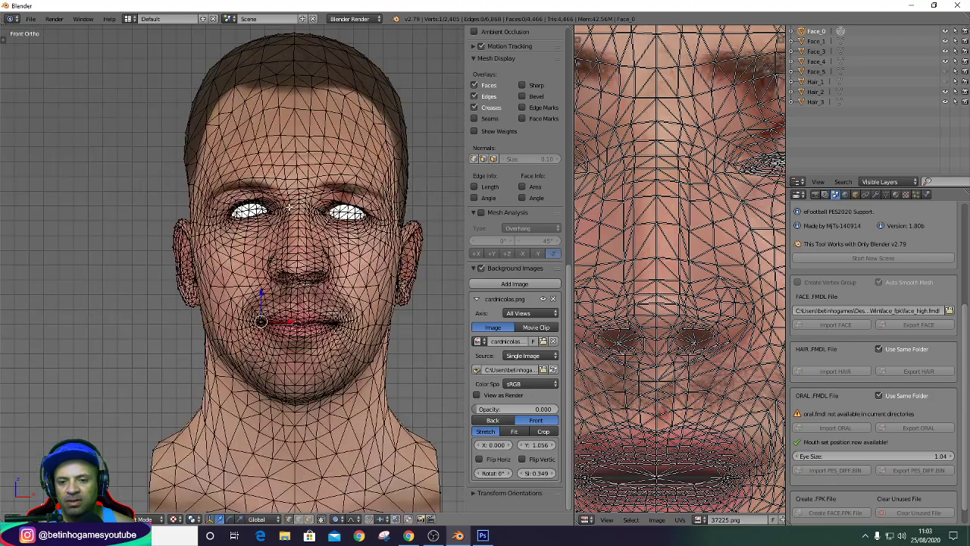
scroll(303, 218, "up", 2)
mouse_move(299, 220)
middle_mouse_down("shift")
mouse_move(319, 205)
mouse_move(296, 216)
middle_mouse_up("shift")
scroll(297, 216, "down", 3)
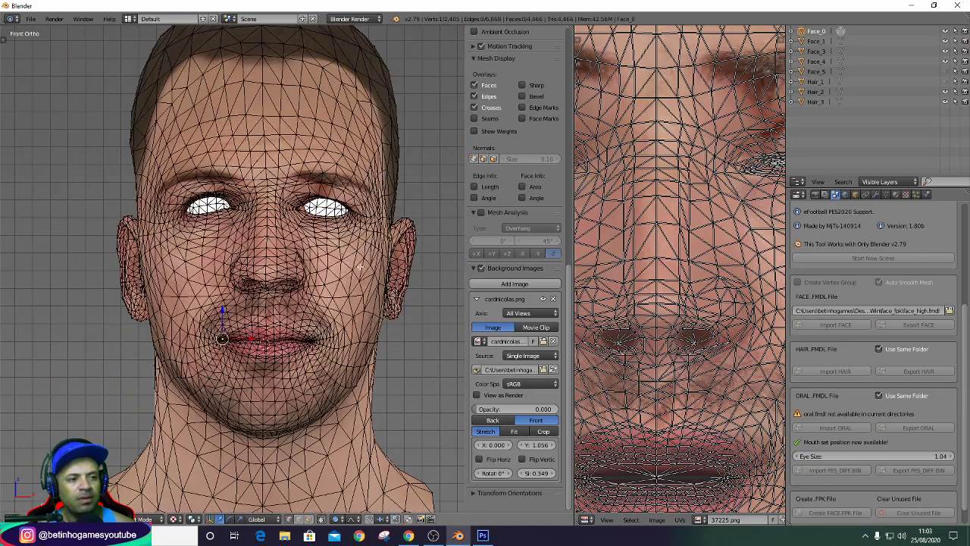
mouse_move(486, 410)
left_mouse_down()
mouse_move(584, 427)
mouse_move(545, 439)
left_mouse_up()
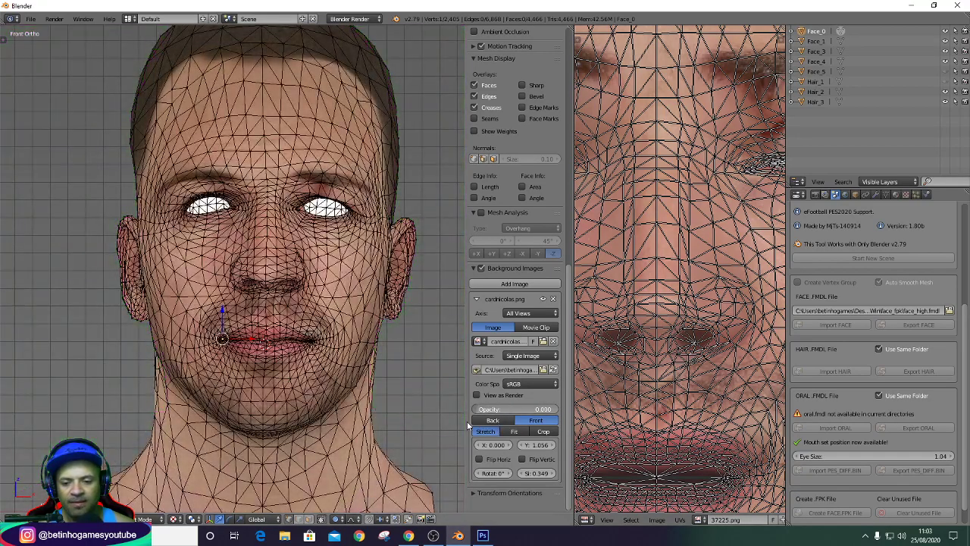
scroll(259, 444, "up", 2)
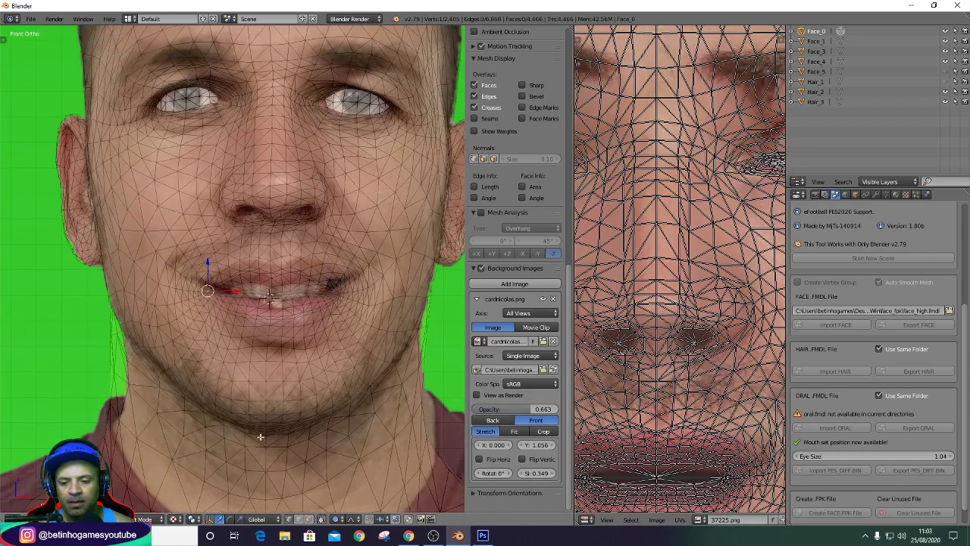
Soft-move the mouth-corner vertices onto the photo's smile and return to Object Mode.
left_click(265, 433)
scroll(269, 361, "down", 1)
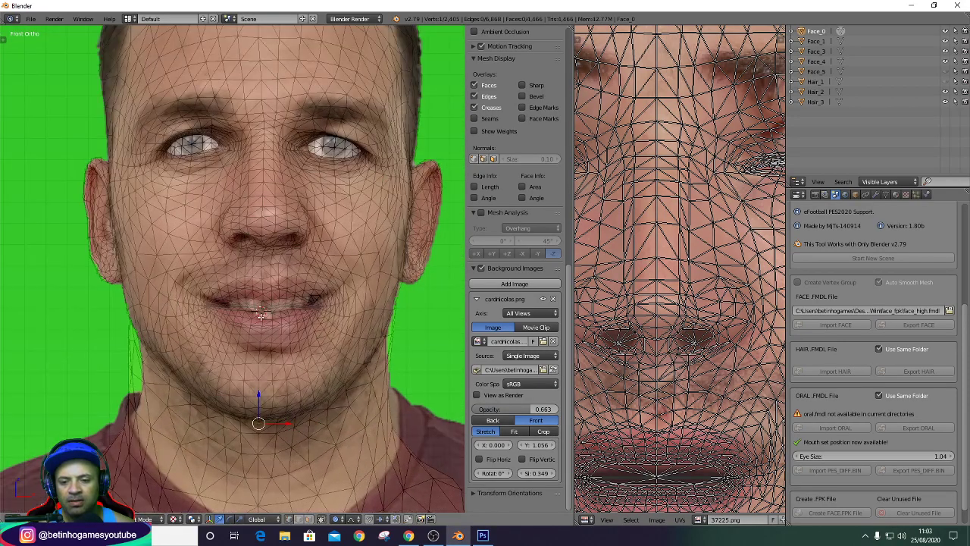
scroll(258, 319, "up", 3)
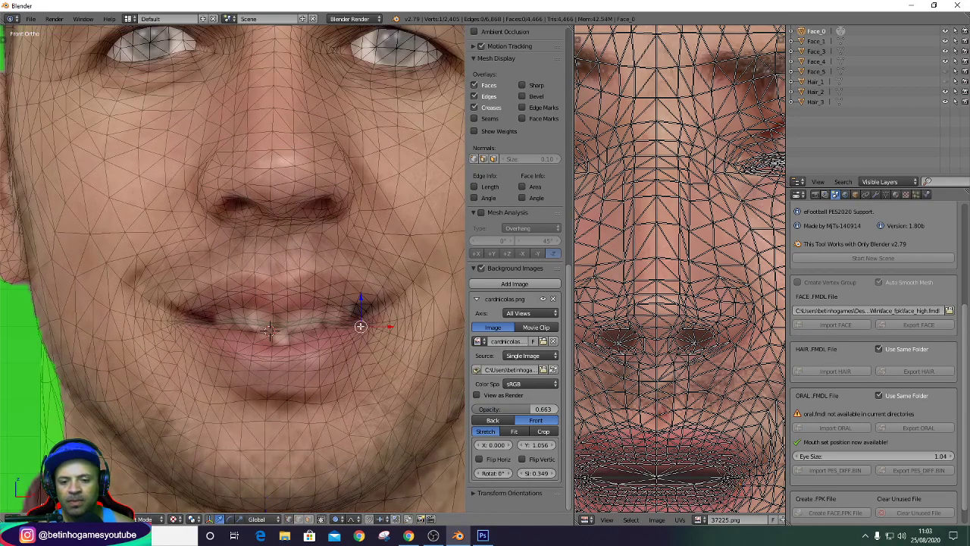
left_click_drag(360, 326, 362, 319)
key("g")
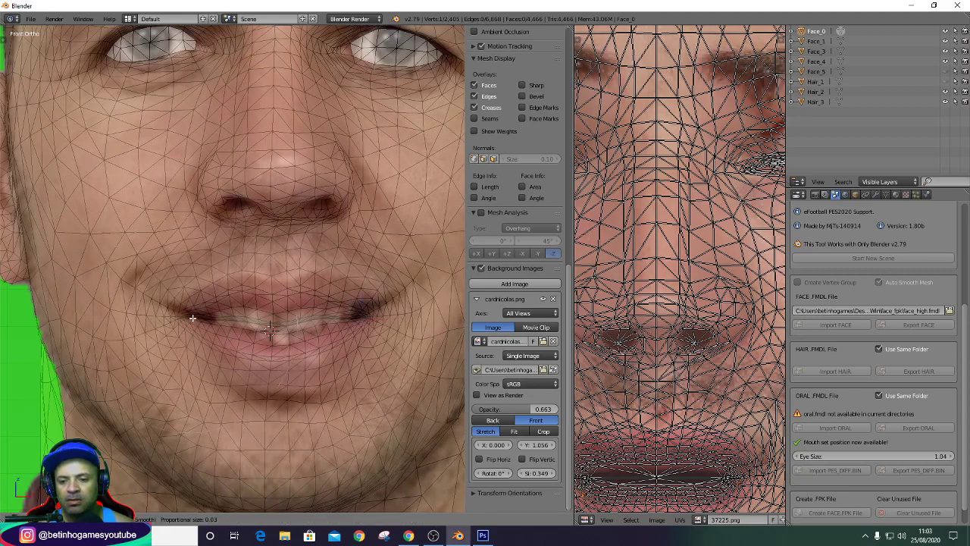
left_click(269, 330)
scroll(285, 333, "up", 3)
key("g")
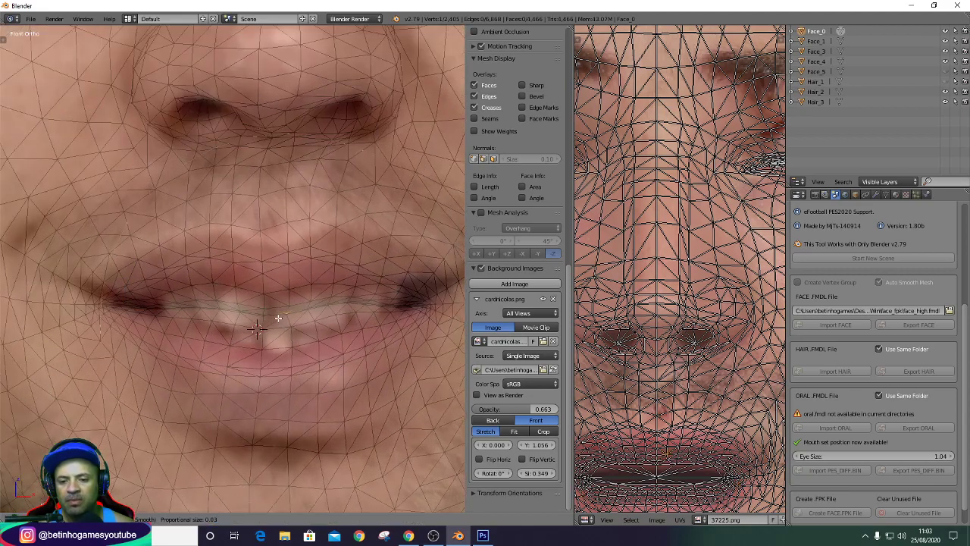
left_click(276, 320)
scroll(278, 318, "down", 2)
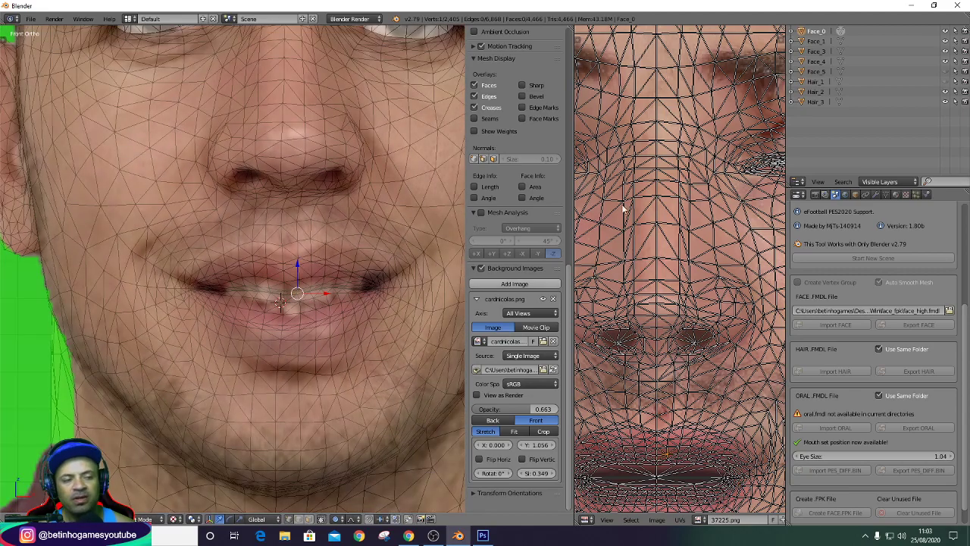
left_click(840, 32)
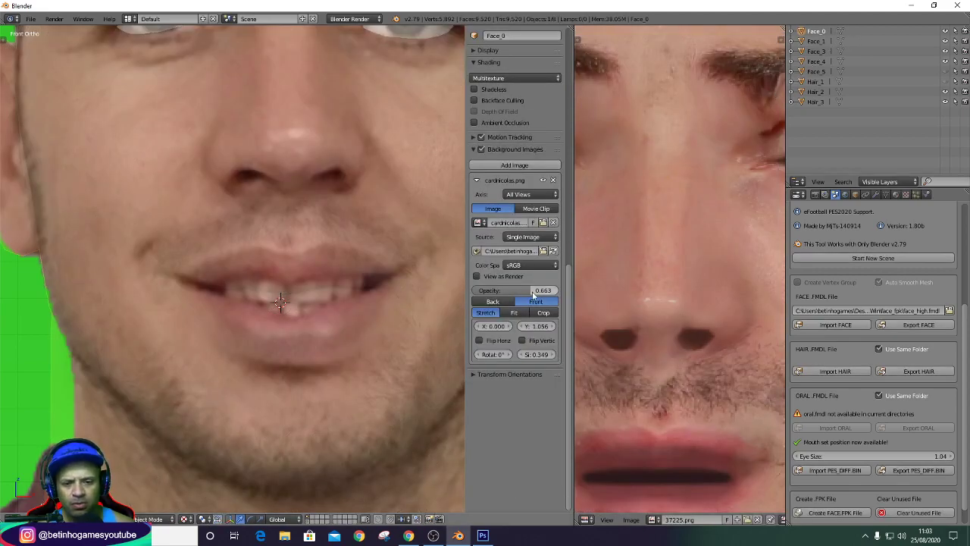
Fade out the reference photo and enter Edit Mode on Face_0 zoomed to the nose.
mouse_move(534, 294)
left_mouse_down()
mouse_move(445, 285)
mouse_move(537, 282)
left_mouse_up()
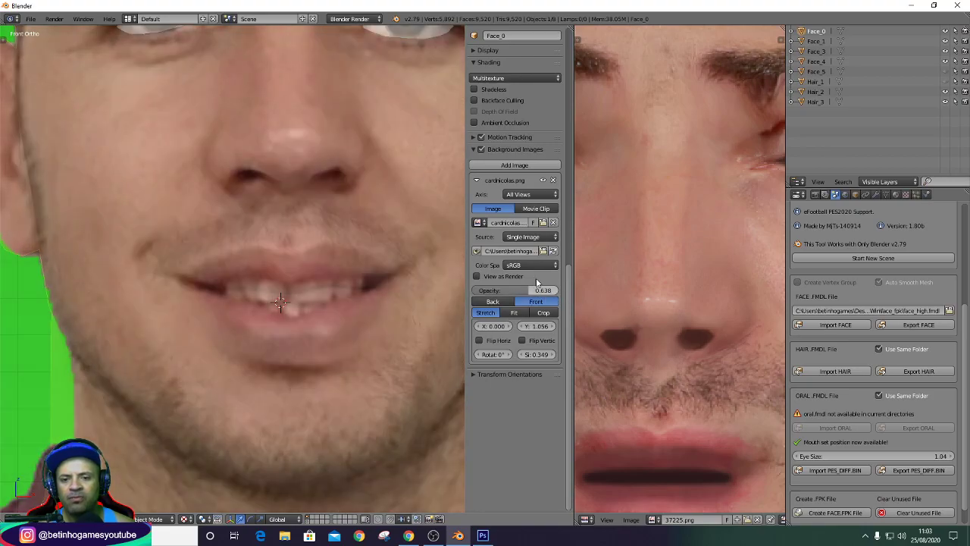
left_click(841, 33)
scroll(394, 202, "up", 2)
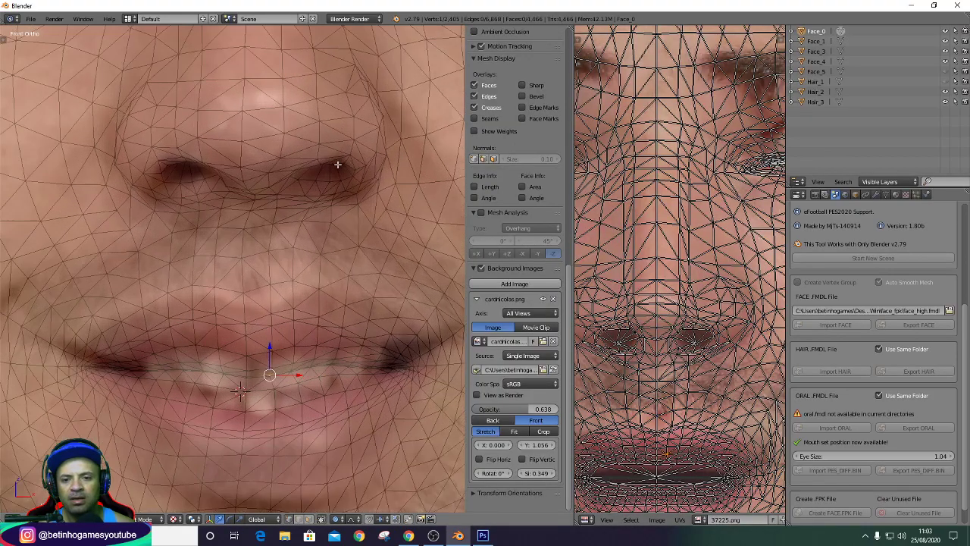
scroll(341, 165, "up", 2)
Soft-move the nostril vertices and return to the textured Object Mode view.
left_click_drag(346, 161, 343, 162)
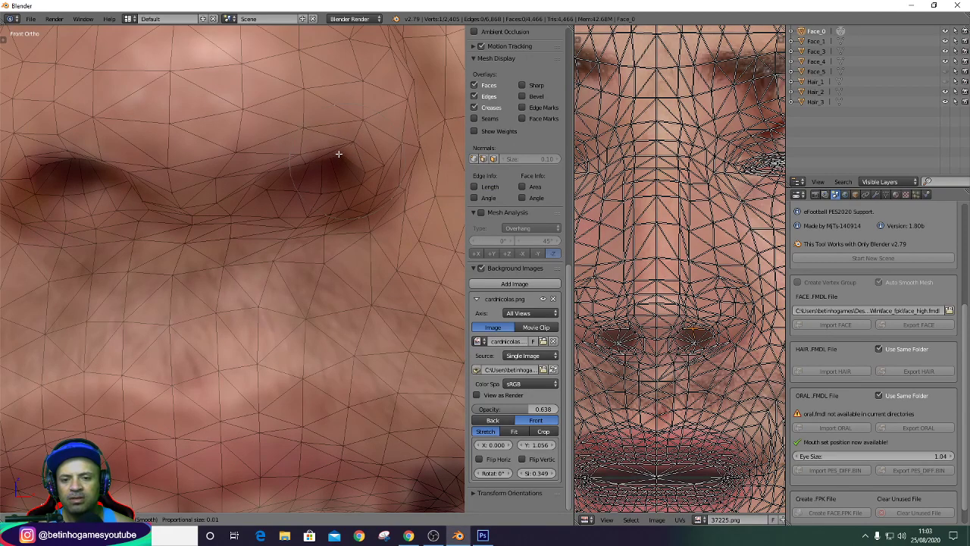
left_click_drag(339, 154, 340, 156)
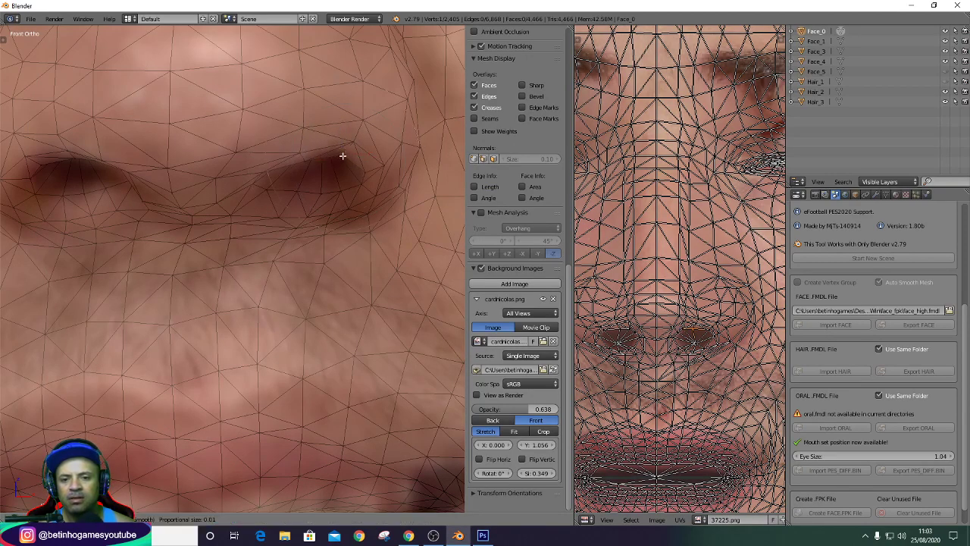
scroll(341, 156, "down", 2)
scroll(334, 197, "down", 5)
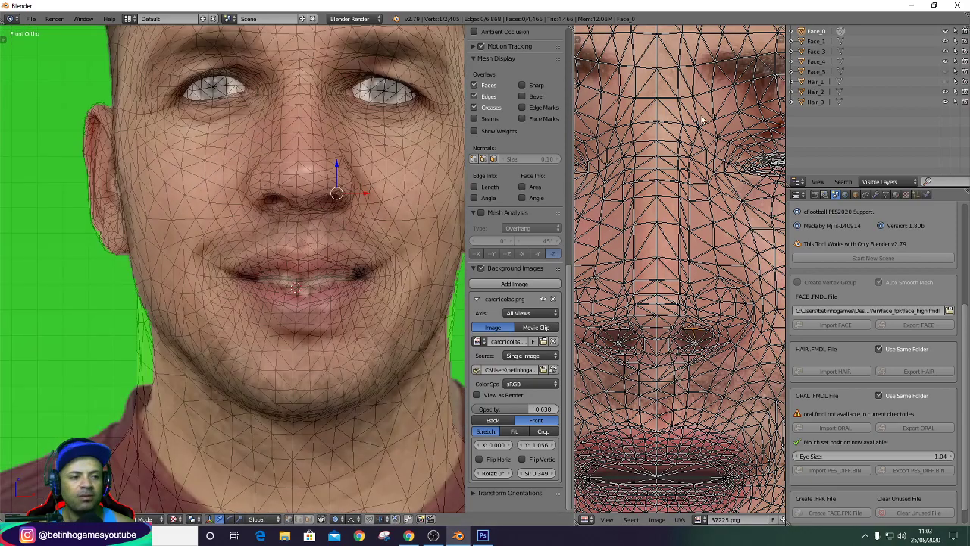
key("Tab")
scroll(239, 260, "down", 4)
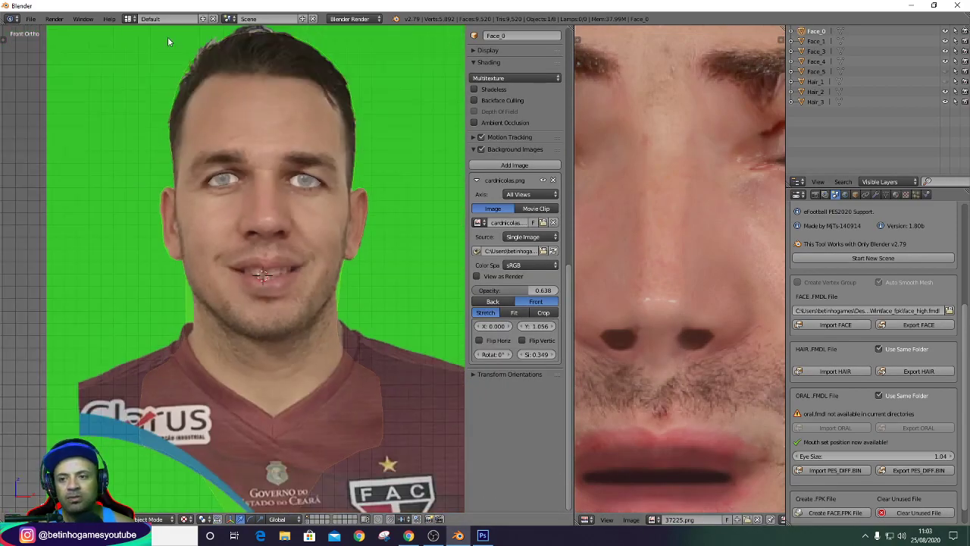
left_click(31, 20)
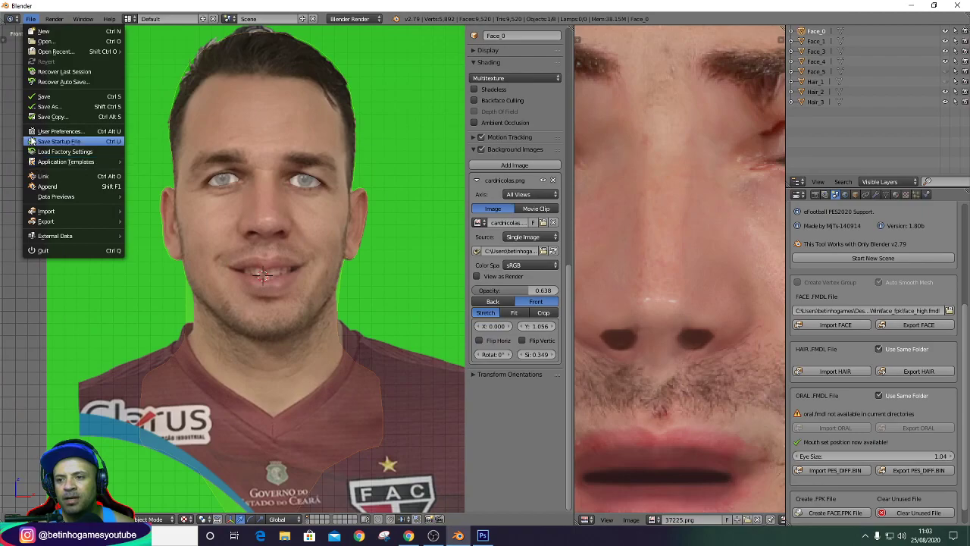
Save the project over cliente final.blend in the Documents folder.
left_click(45, 97)
left_click(190, 192)
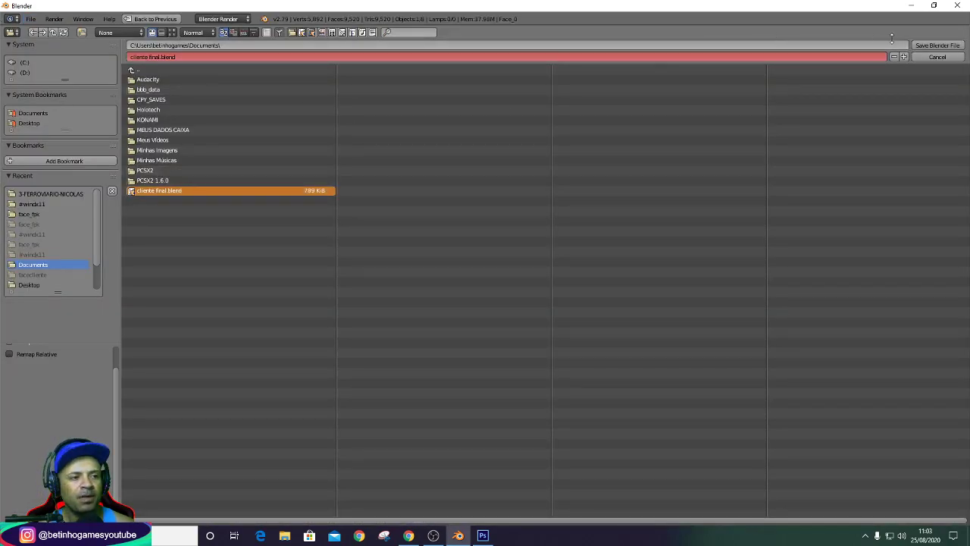
left_click(928, 47)
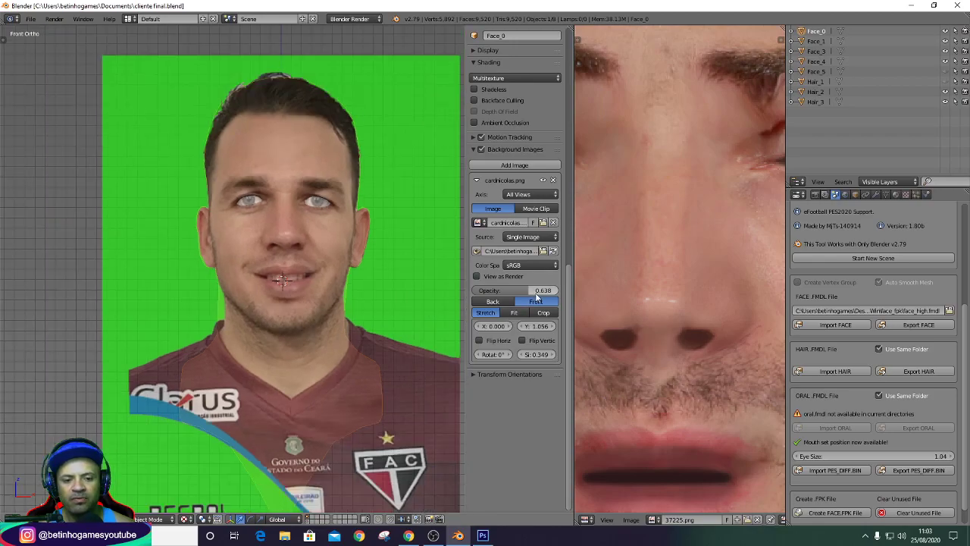
Set the reference photo opacity to 0.485 and re-enter Edit Mode on Face_0.
mouse_move(535, 291)
left_mouse_down()
mouse_move(430, 301)
mouse_move(487, 303)
mouse_move(427, 302)
left_mouse_up()
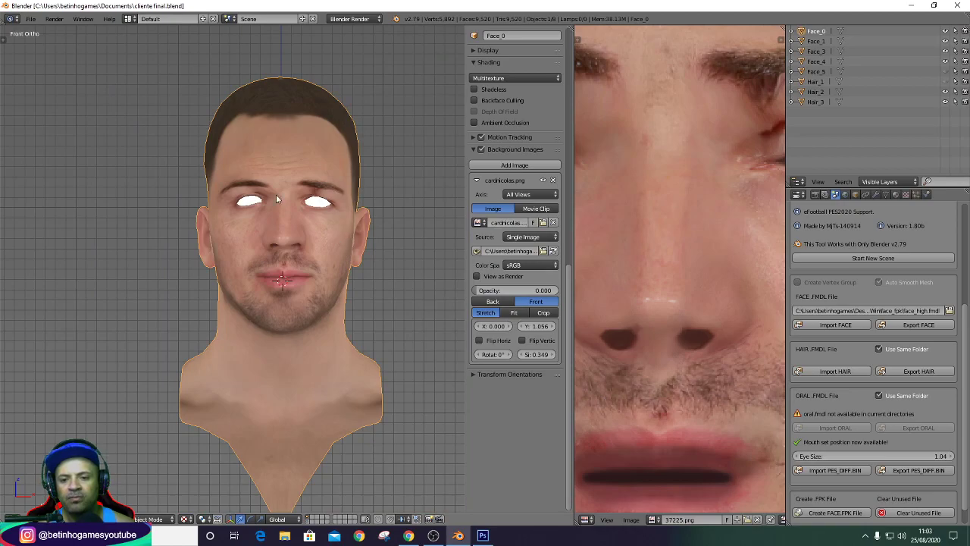
scroll(277, 199, "up", 3)
mouse_move(504, 290)
left_mouse_down()
mouse_move(554, 312)
mouse_move(516, 307)
left_mouse_up()
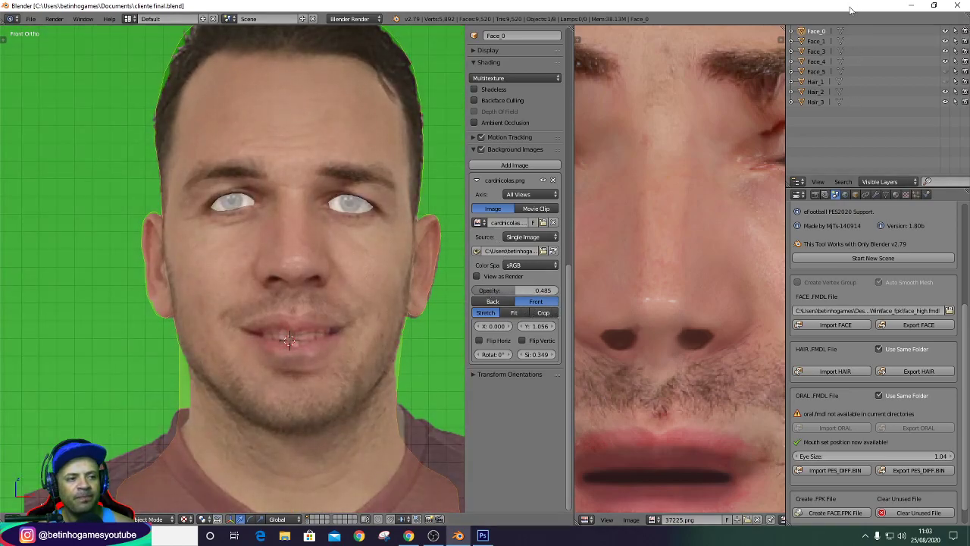
scroll(385, 358, "up", 3)
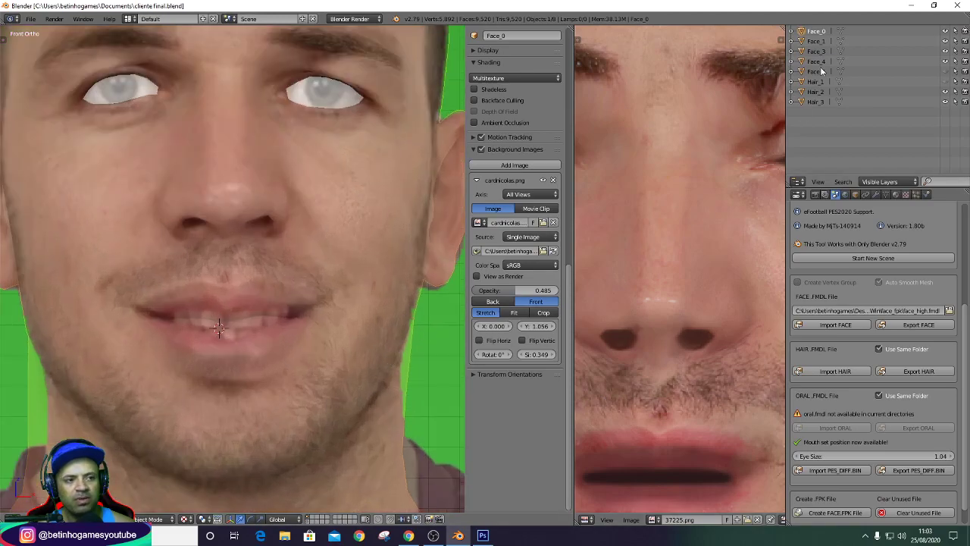
key("Tab")
scroll(372, 417, "up", 3)
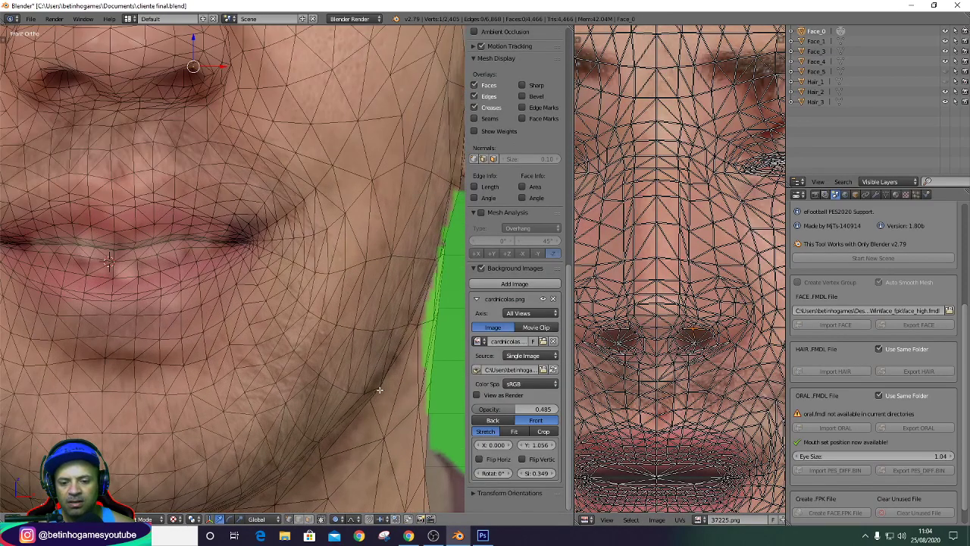
Soft-move the jaw and chin vertices with proportional editing.
key("g")
scroll(370, 390, "up", 2)
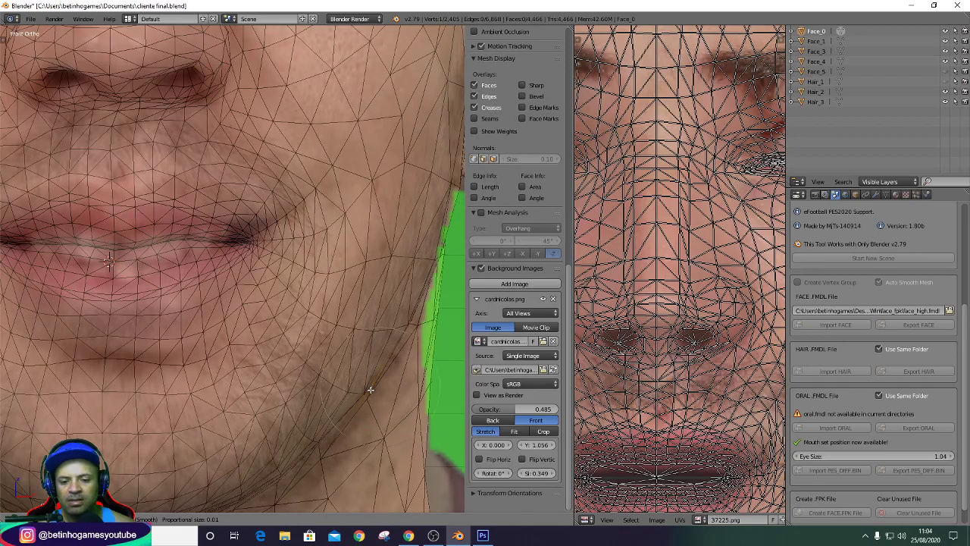
left_click(370, 390)
scroll(368, 379, "down", 4)
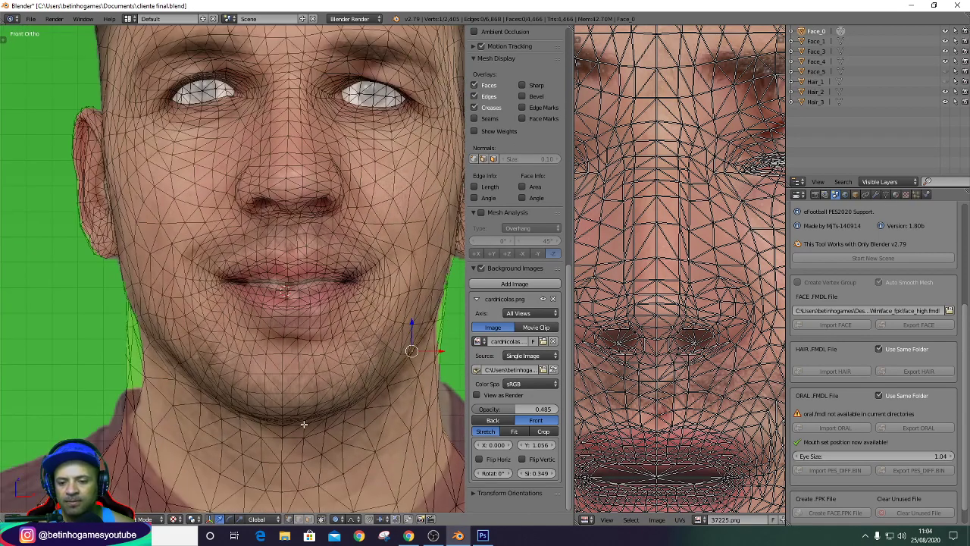
scroll(303, 425, "up", 4)
key("g")
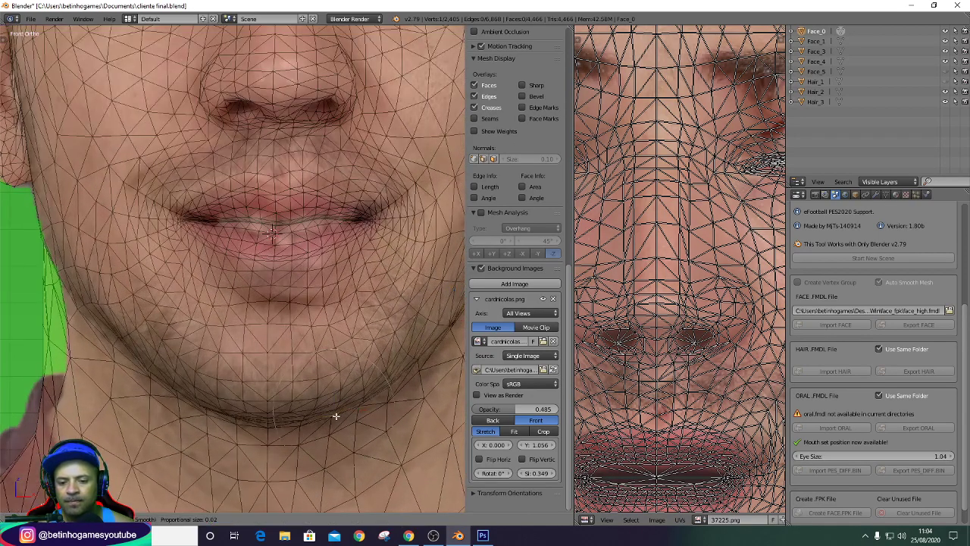
left_click(333, 422)
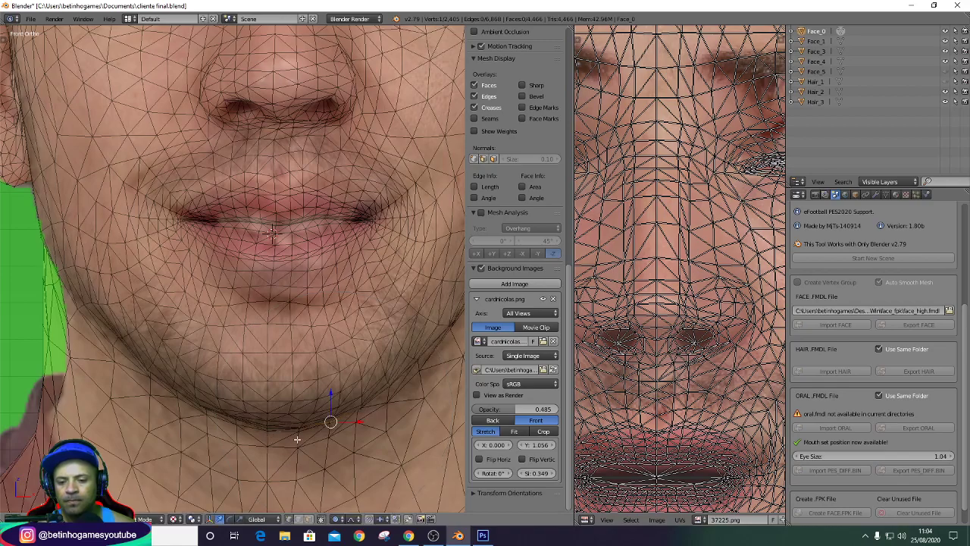
scroll(311, 387, "down", 5)
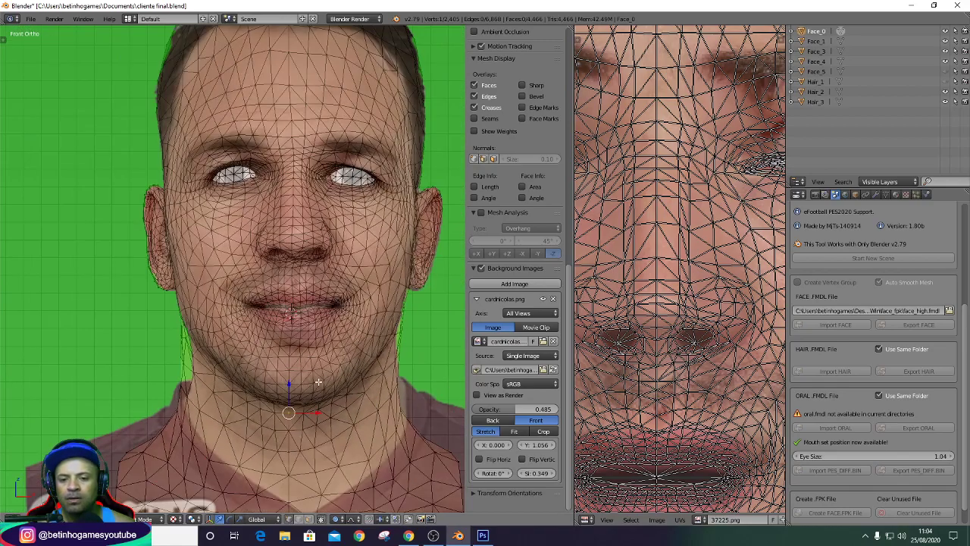
Move a jawline vertex, compare against the fully opaque photo, and save the file.
mouse_move(515, 409)
left_mouse_down()
mouse_move(562, 412)
mouse_move(492, 410)
left_mouse_up()
scroll(228, 362, "up", 5)
right_click(228, 362)
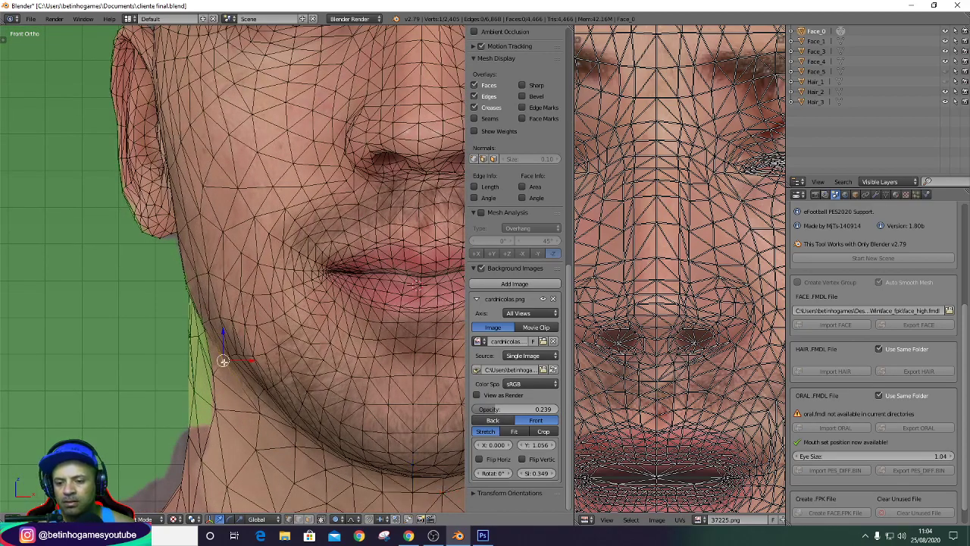
key("g")
left_click(261, 415)
scroll(261, 416, "down", 2)
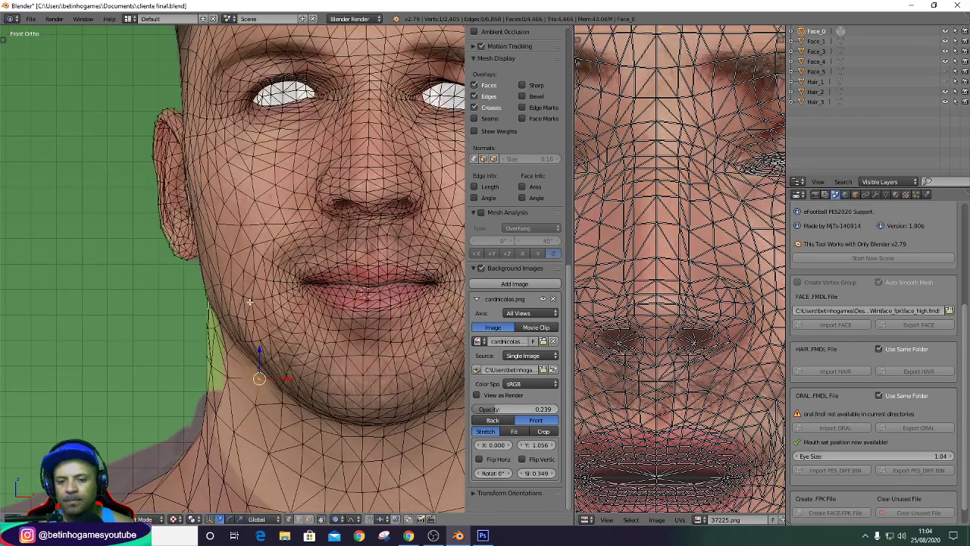
scroll(262, 416, "down", 2)
mouse_move(531, 409)
left_mouse_down()
mouse_move(570, 412)
mouse_move(455, 412)
left_mouse_up()
scroll(303, 304, "down", 2)
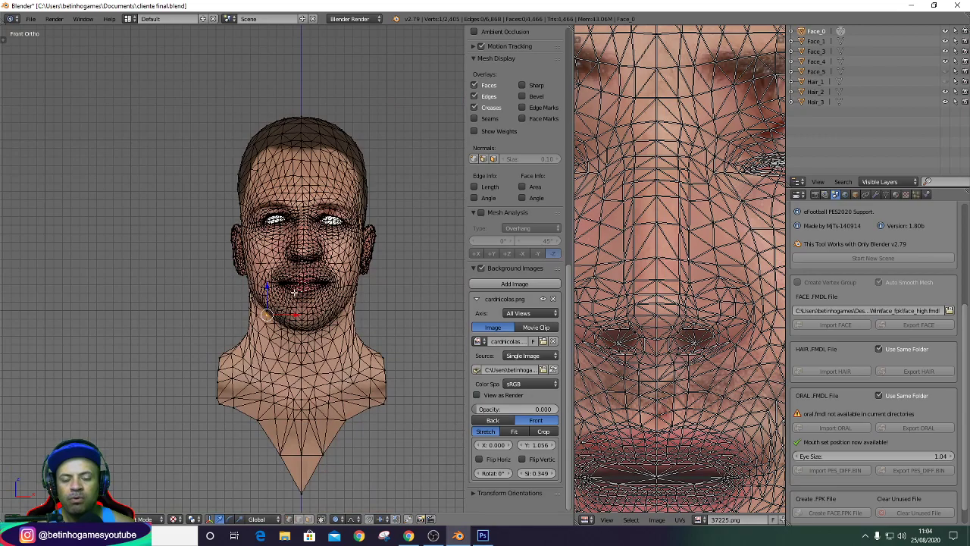
scroll(304, 304, "up", 2)
left_click(31, 18)
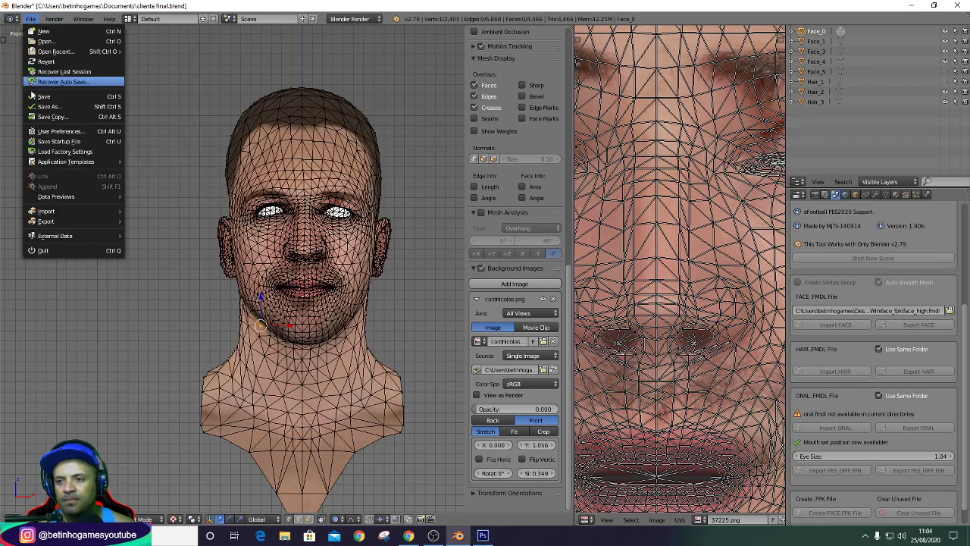
left_click(60, 92)
Minimize Blender, refresh the desktop, and relaunch Blender 2.67b from its desktop shortcut.
left_click(911, 5)
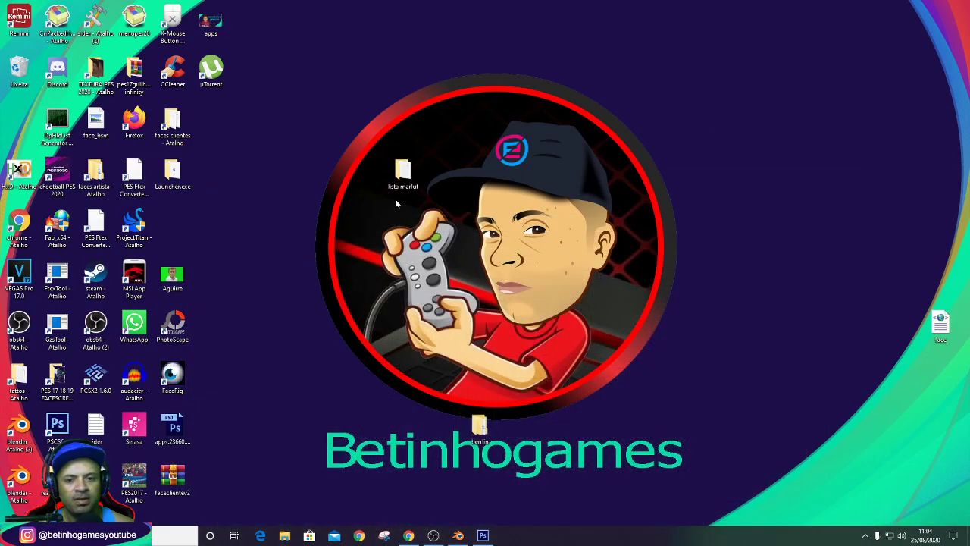
right_click(345, 151)
left_click(364, 166)
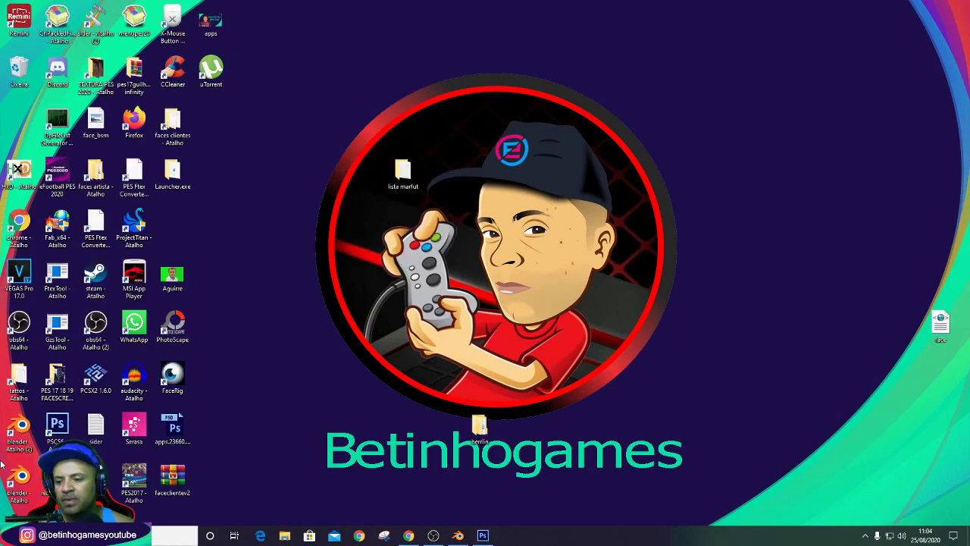
double_click(15, 449)
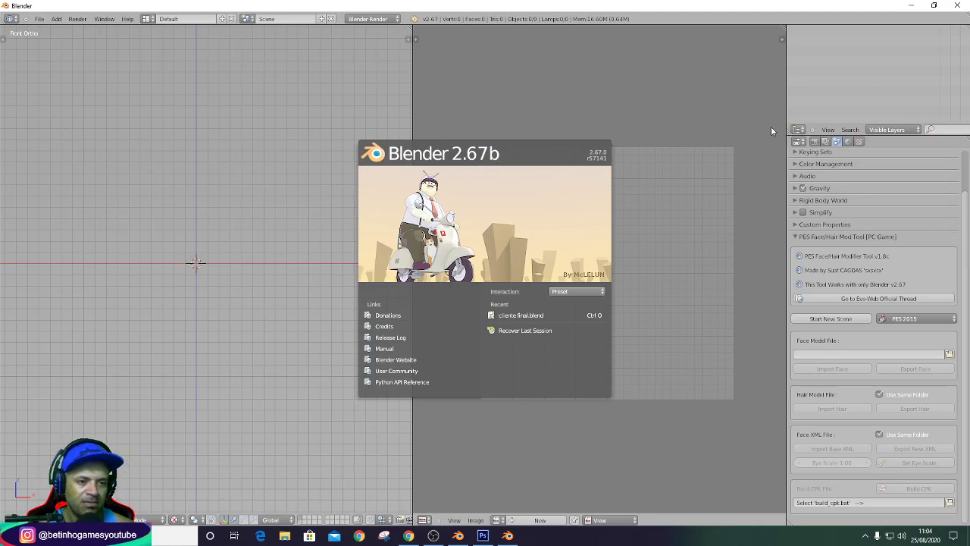
Dismiss the Blender splash screen and cancel the stray file browser.
left_click(771, 131)
left_click(948, 503)
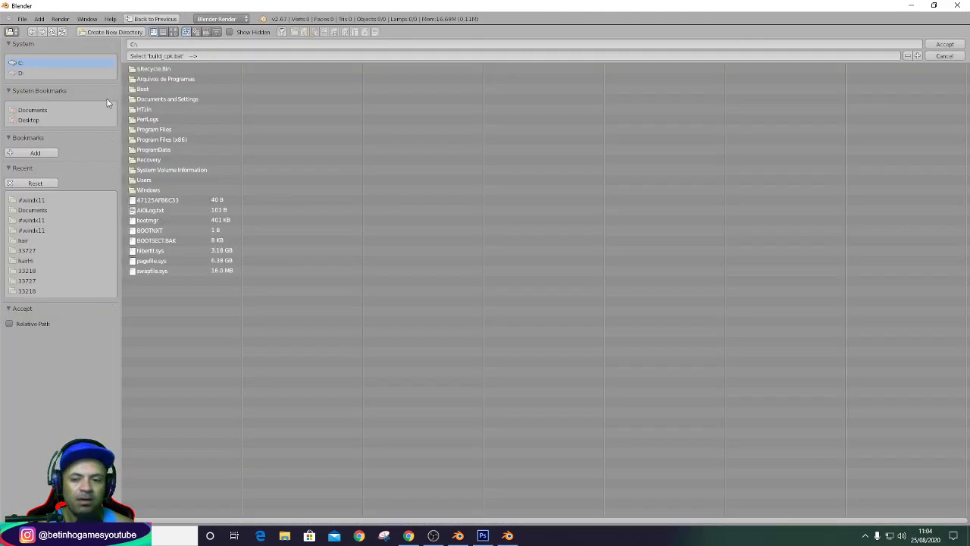
left_click(945, 56)
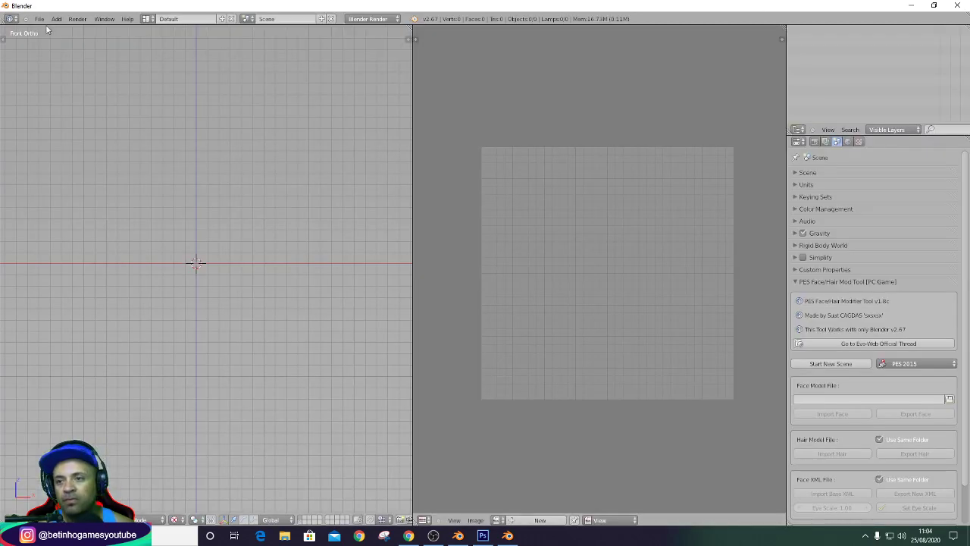
Open cliente final.blend and show Face_0's Object Data properties with UV maps and vertex colours.
left_click(39, 18)
left_click(36, 39)
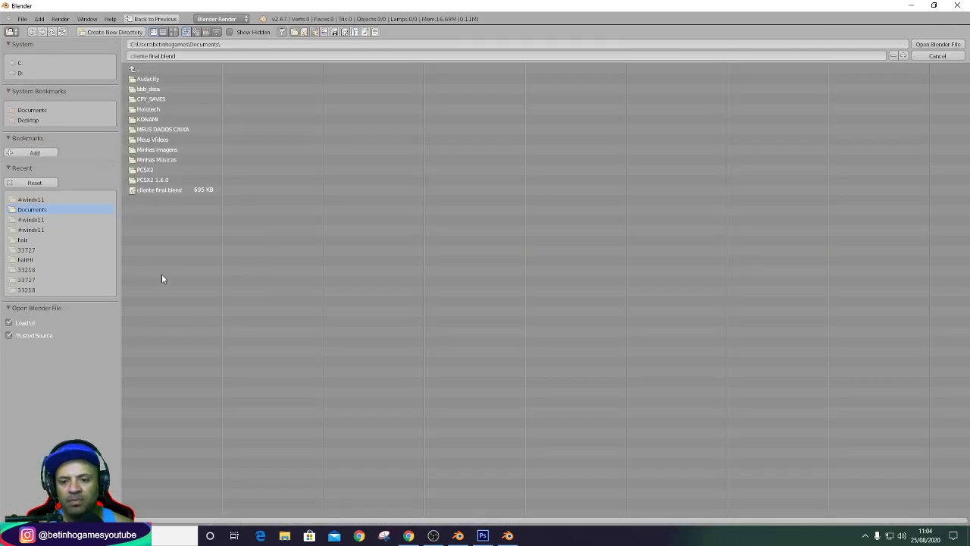
double_click(146, 189)
scroll(227, 265, "up", 3)
scroll(228, 265, "down", 3)
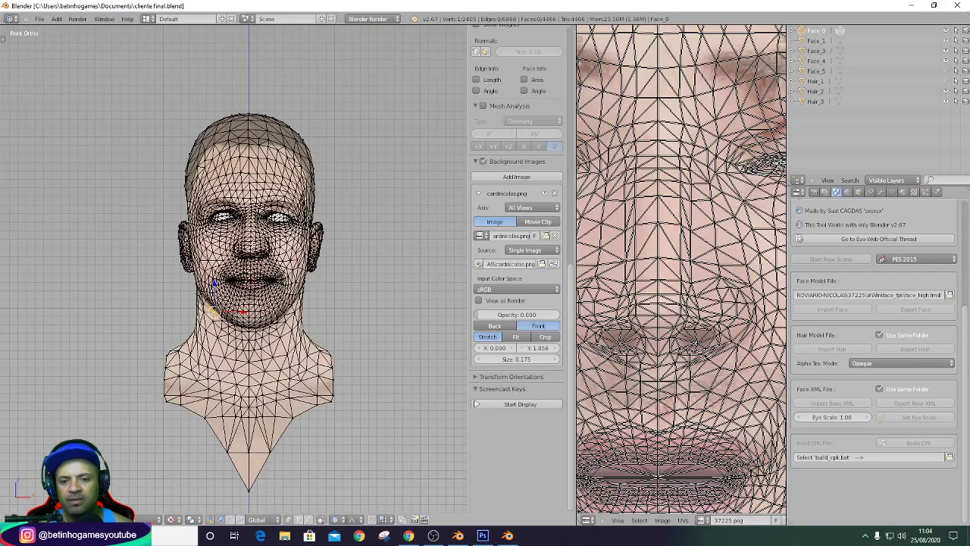
left_click(893, 192)
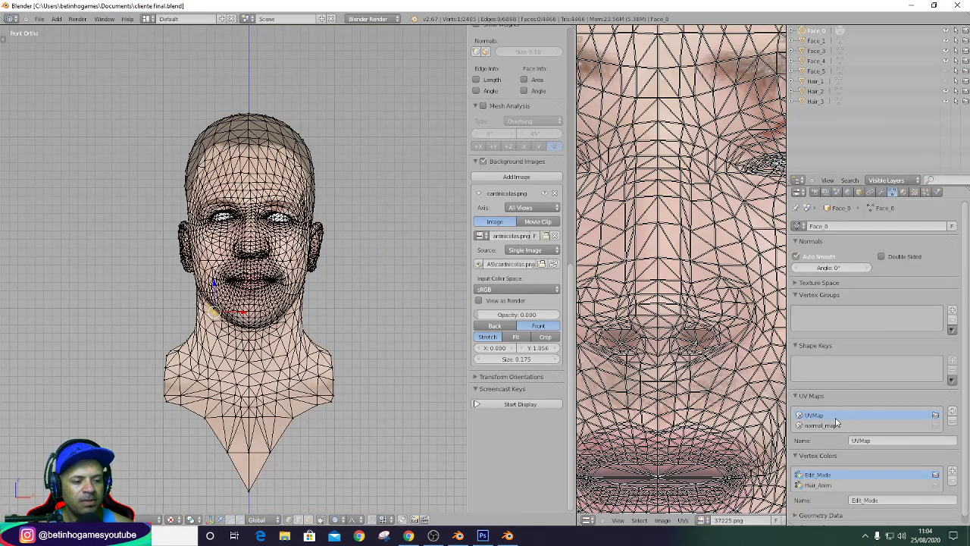
Select the whole head, swap normal_map for a new UVMap.001, and assign cardnicolas.png in the UV editor.
key("a")
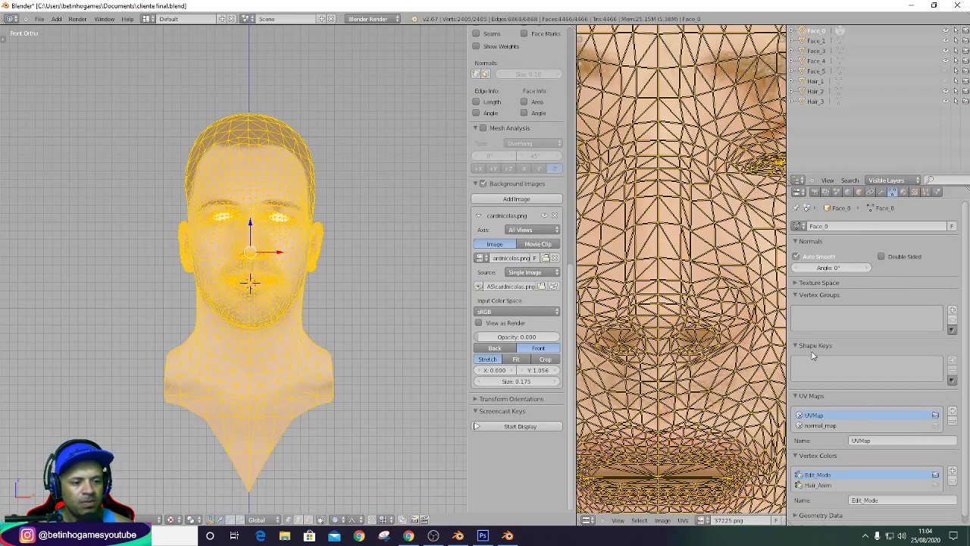
left_click(827, 426)
left_click(952, 422)
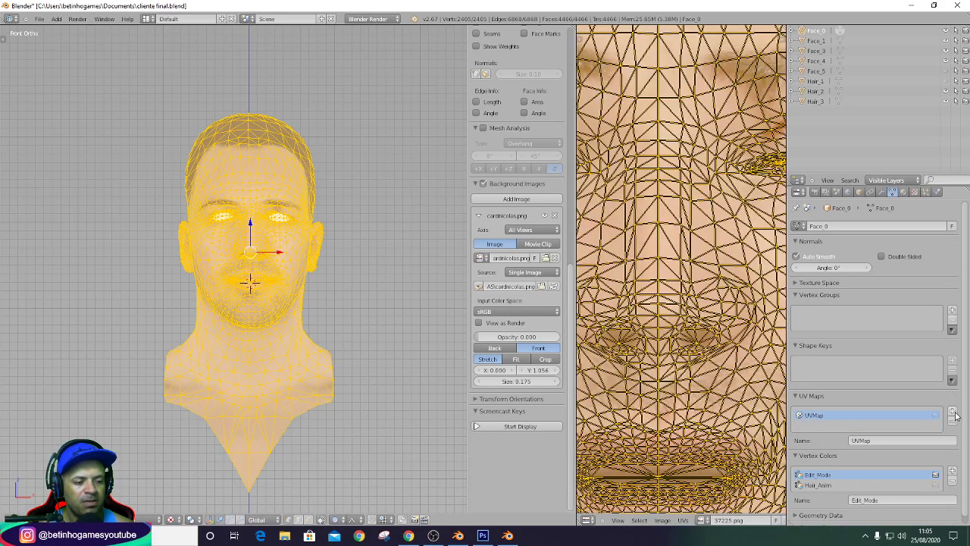
left_click(701, 521)
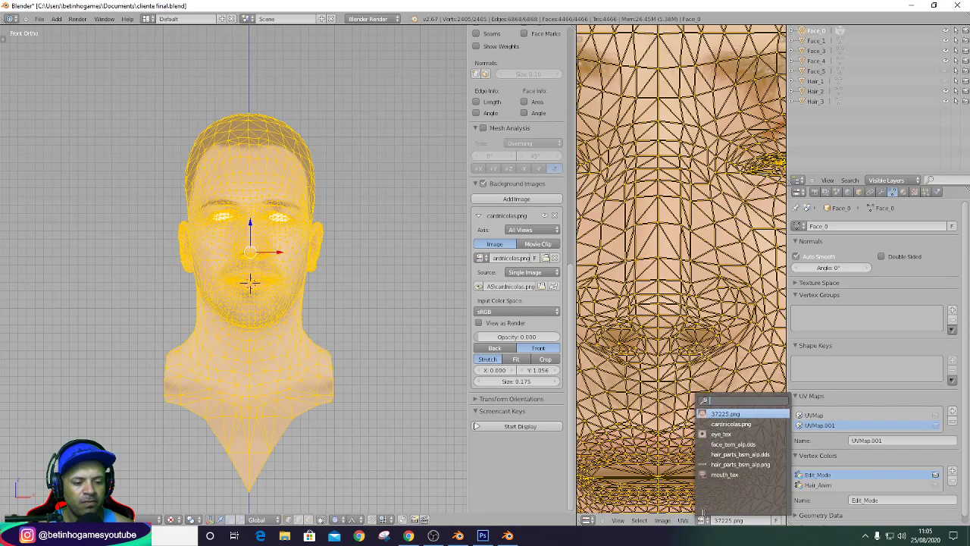
left_click(730, 425)
key("u")
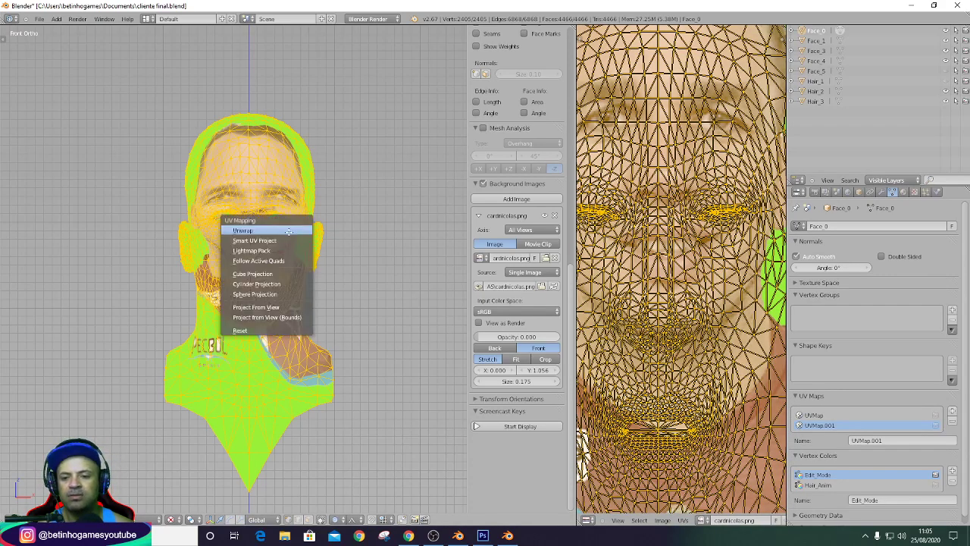
Project the face UVs from the front view, then scale and move them over the photo's head.
left_click(276, 305)
scroll(693, 265, "down", 4)
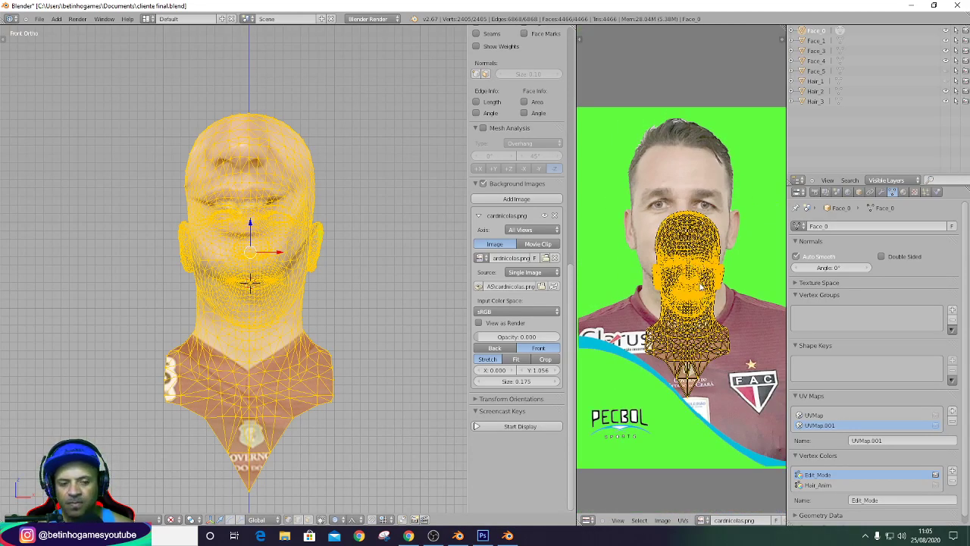
key("s")
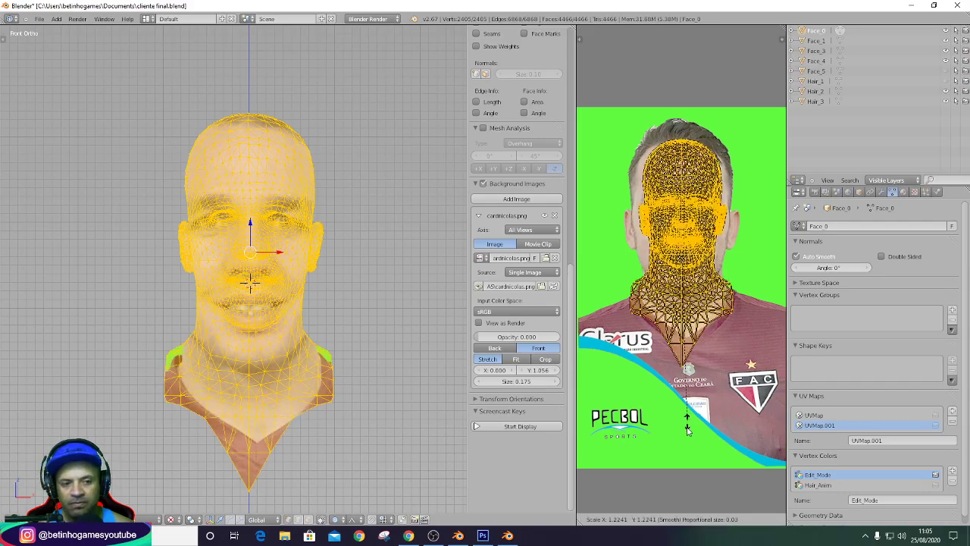
left_click(692, 377)
key("s")
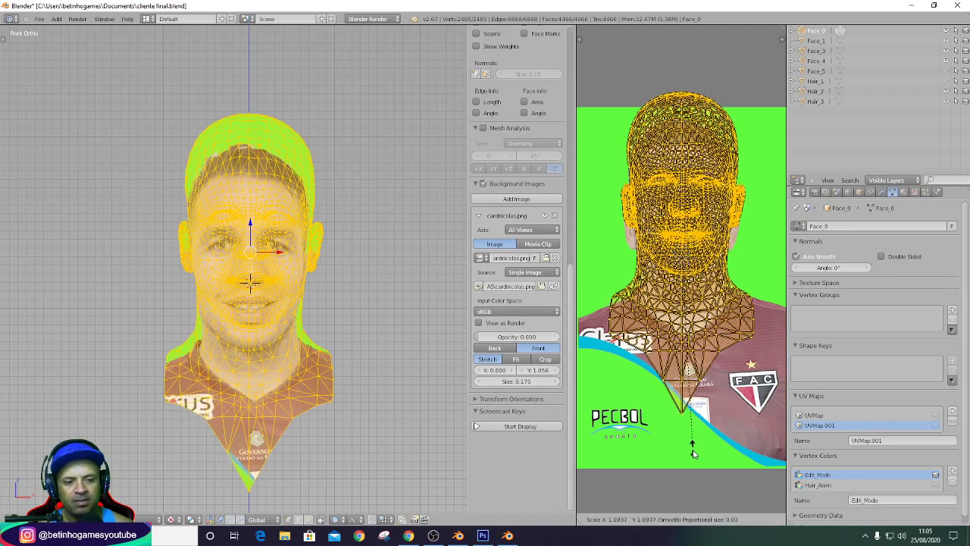
key("g")
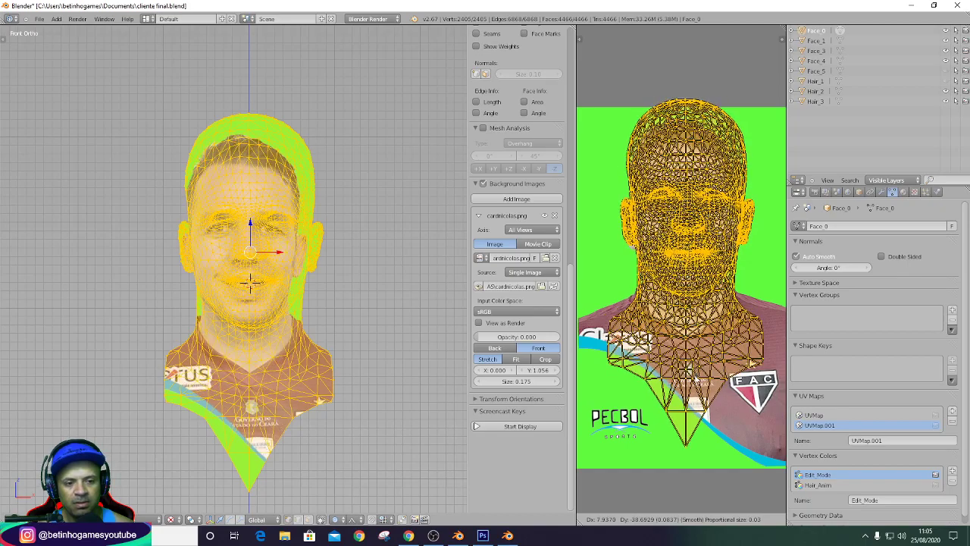
left_click(691, 385)
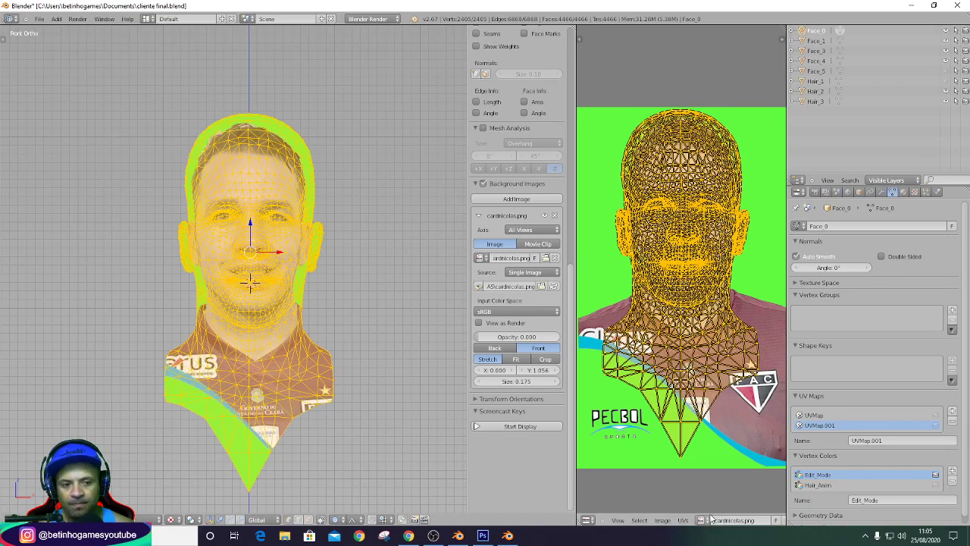
key("s")
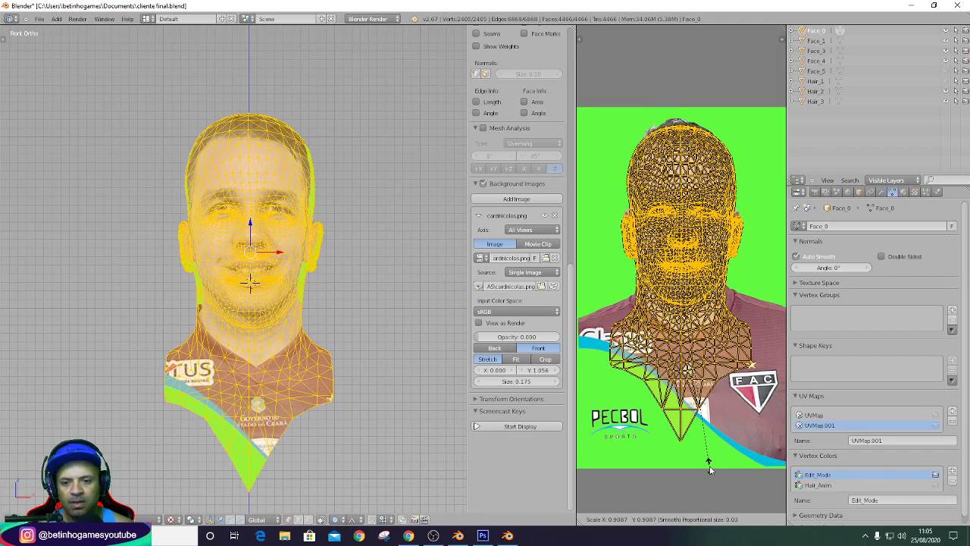
left_click(709, 470)
Nudge parts of the UVs with proportional falloff to line up the facial features.
scroll(639, 289, "up", 2)
scroll(705, 257, "up", 3)
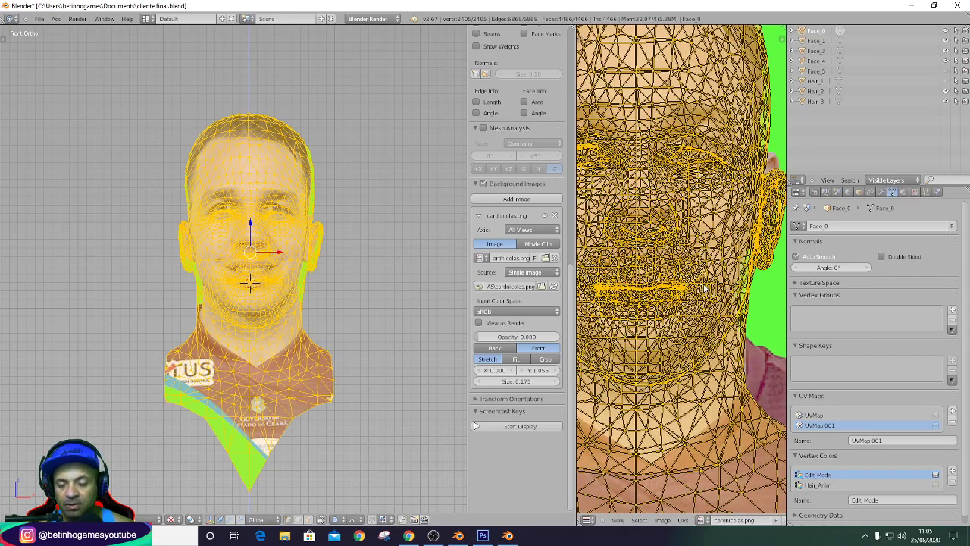
key("g")
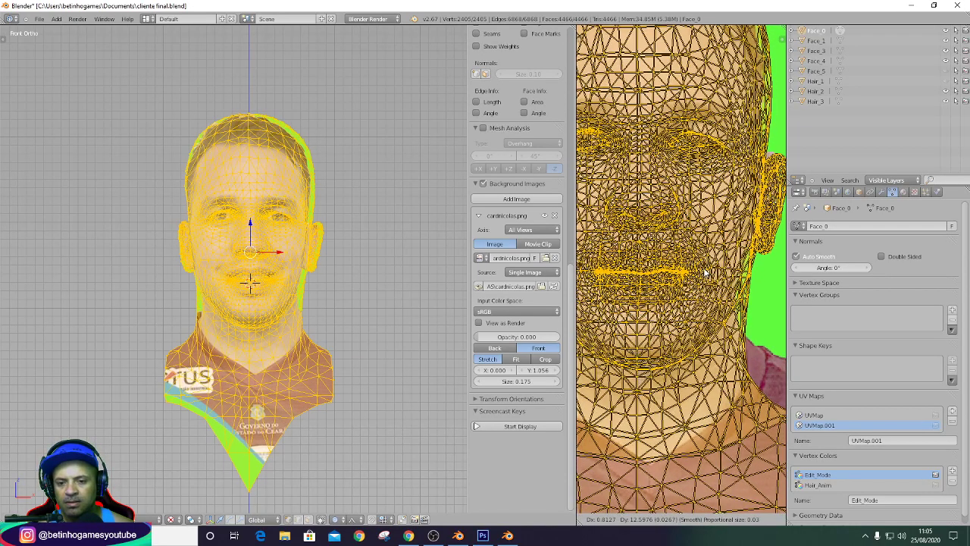
left_click(705, 273)
scroll(364, 227, "up", 4)
scroll(262, 179, "down", 4)
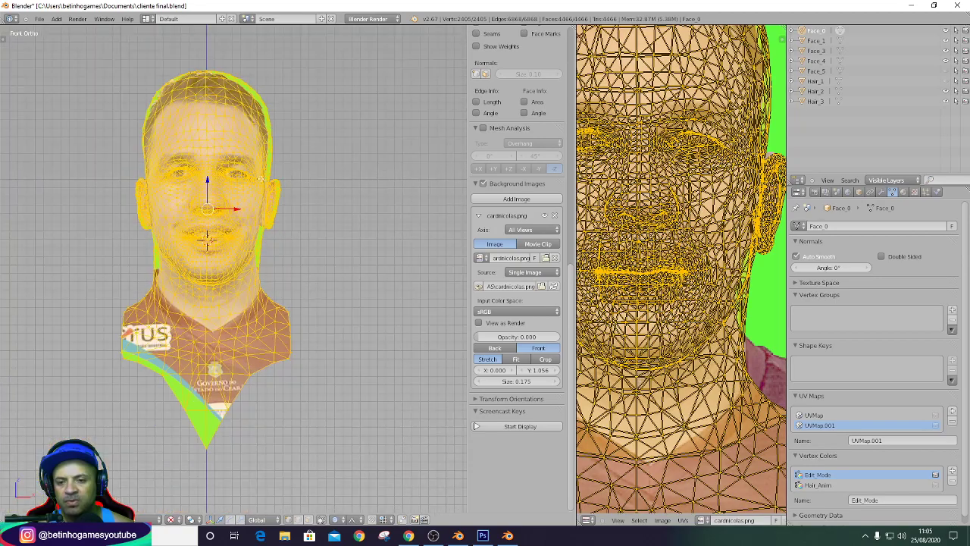
scroll(174, 160, "up", 5)
key("g")
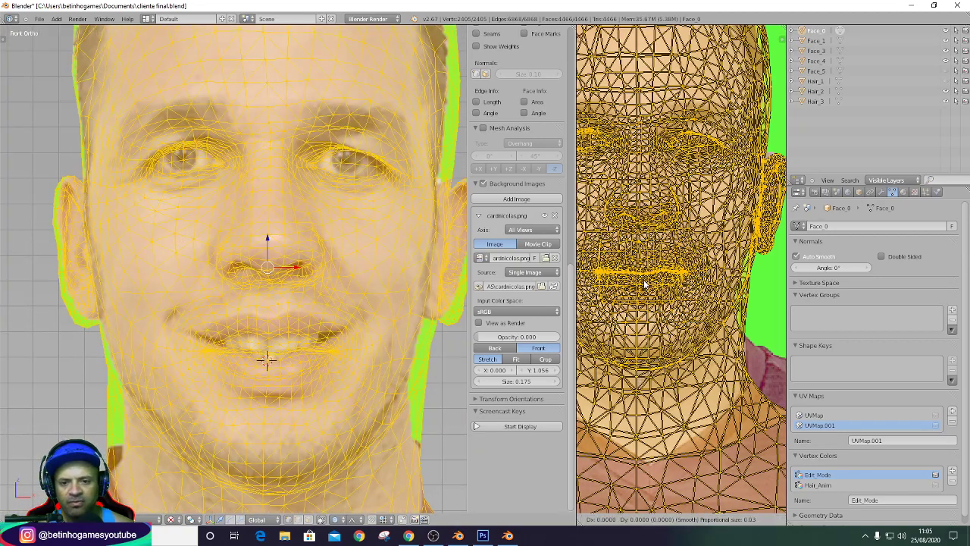
left_click(642, 295)
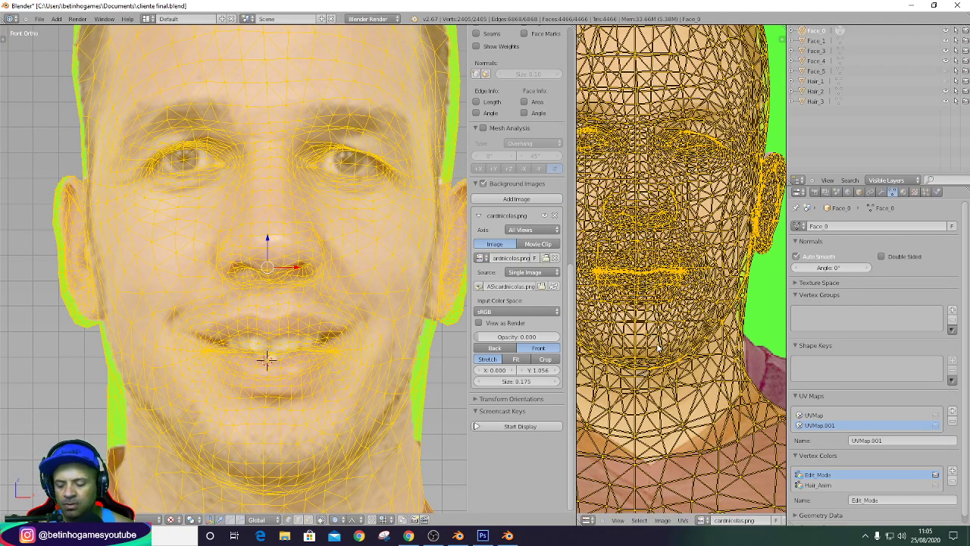
Refine the UV fit with further proportional moves and a slight local rescale.
key("g")
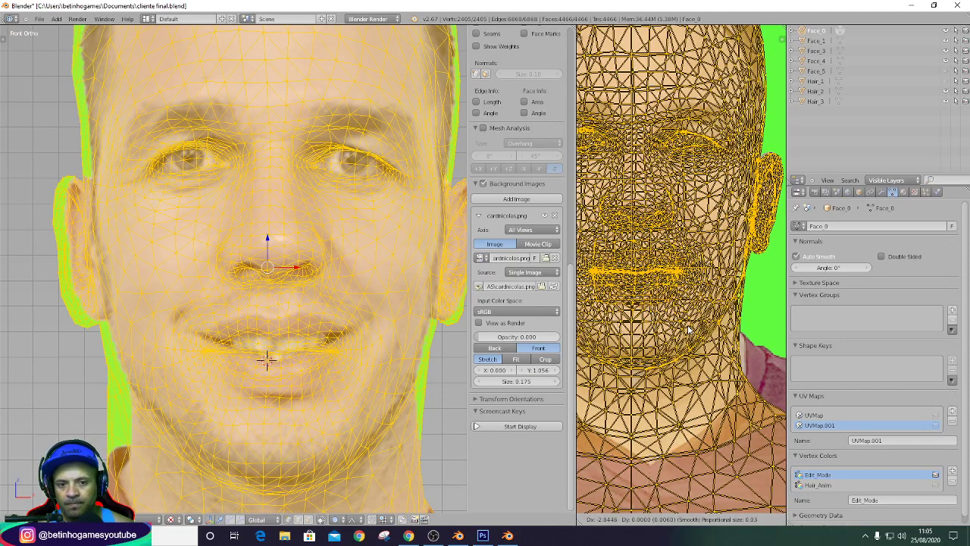
key("s")
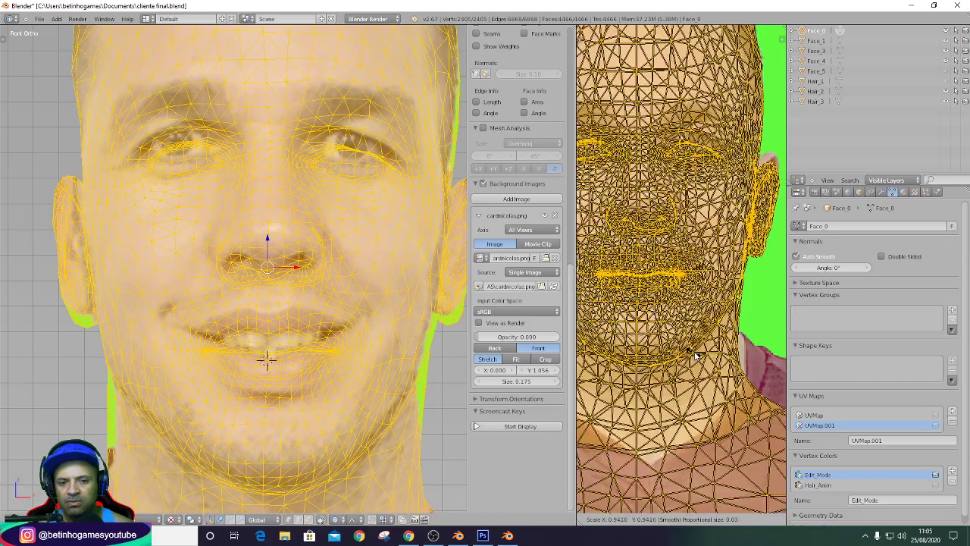
left_click(698, 353)
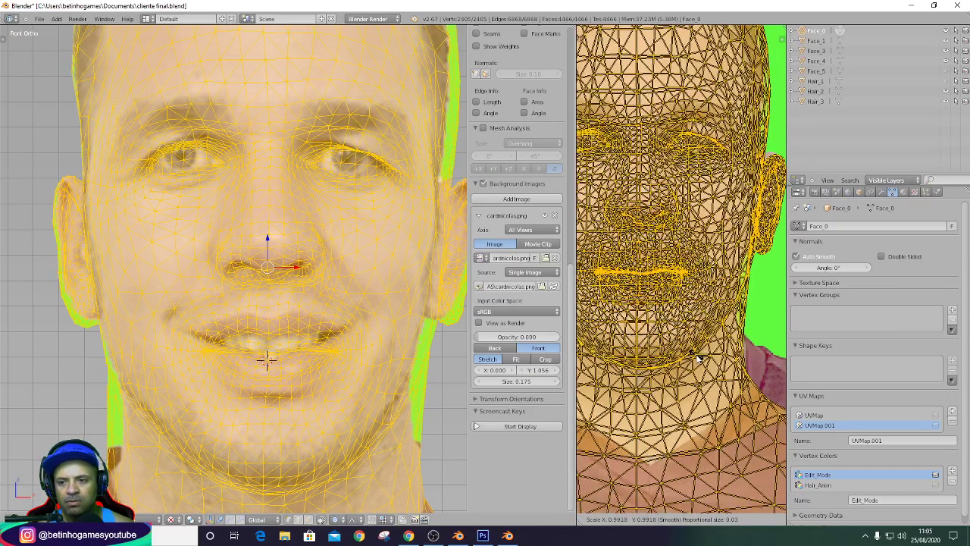
key("g")
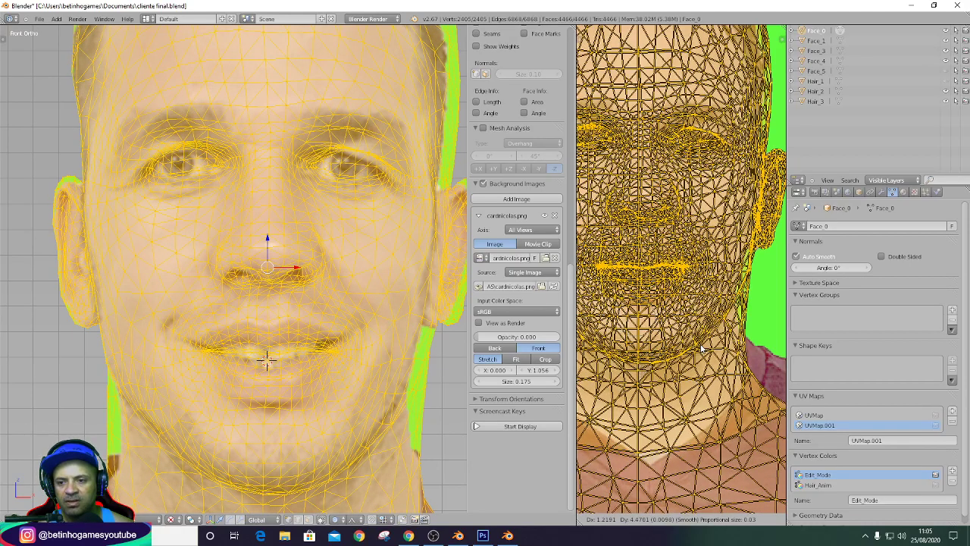
left_click(692, 407)
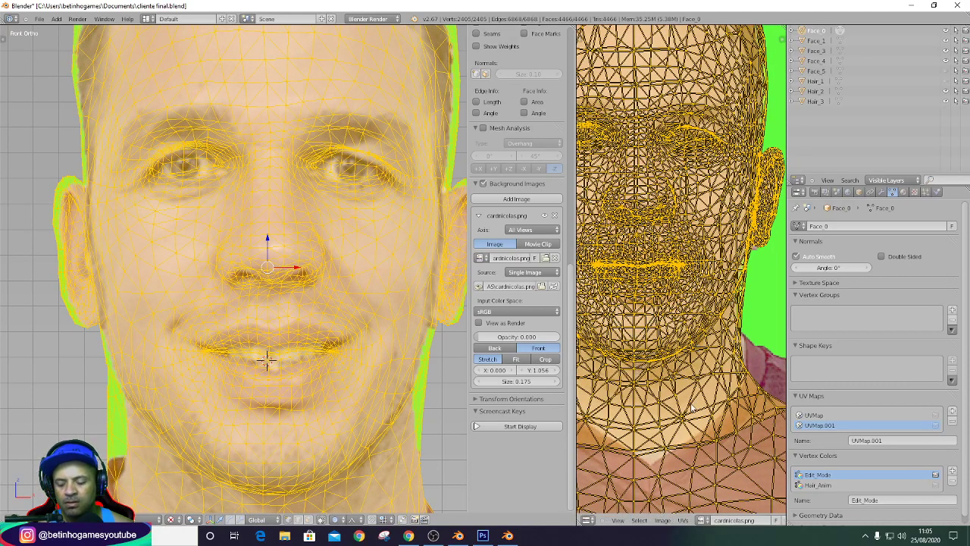
key("g")
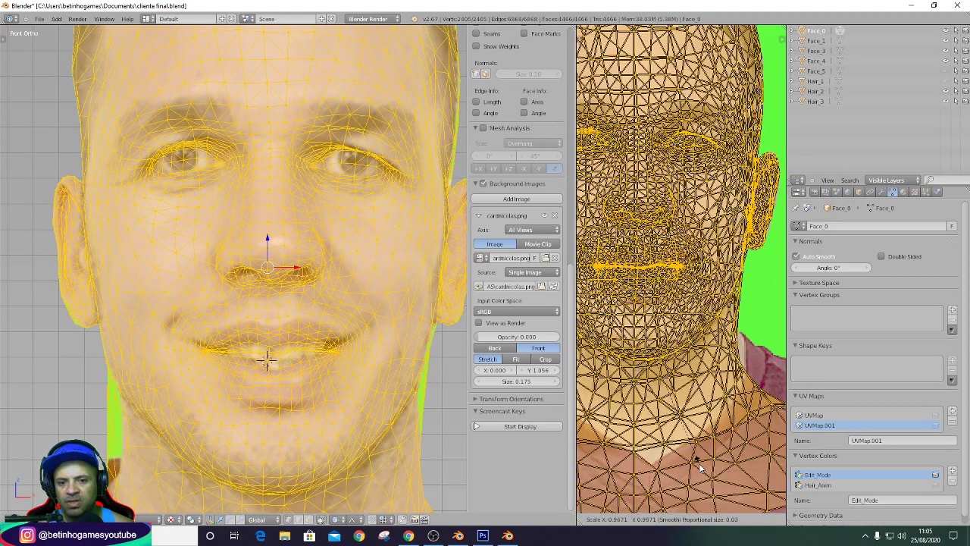
left_click(702, 449)
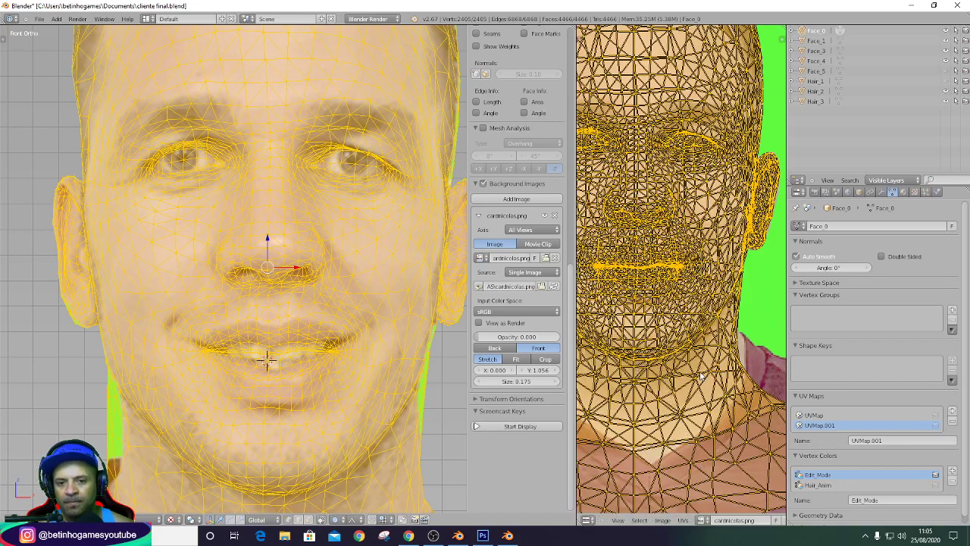
key("g")
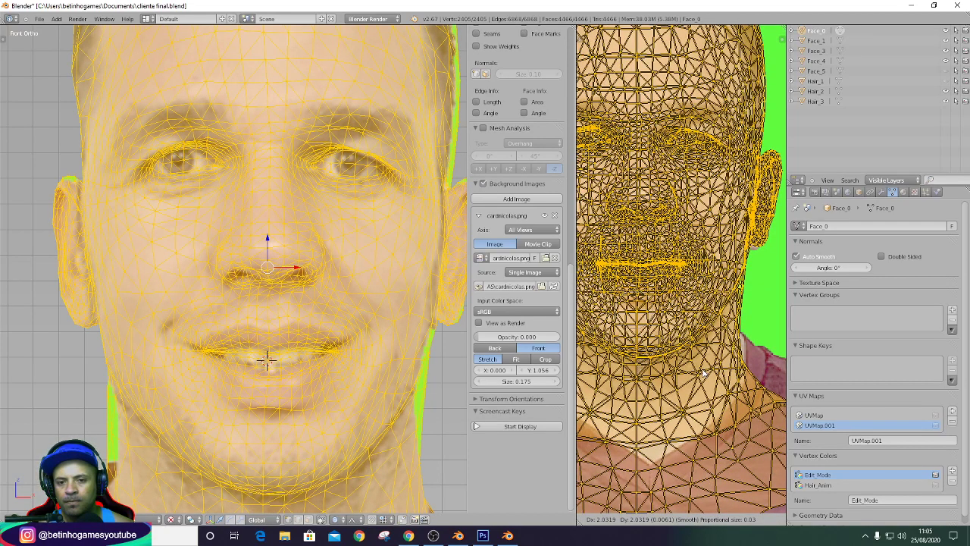
left_click(674, 397)
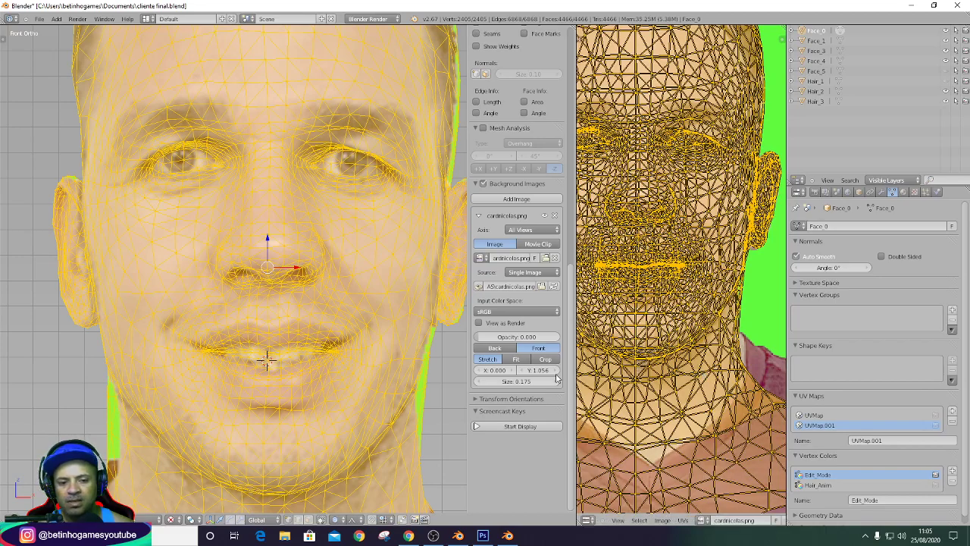
Vary the background photo opacity to compare, tweak the UVs, and restore the photo to fully opaque.
left_click_drag(486, 340, 509, 341)
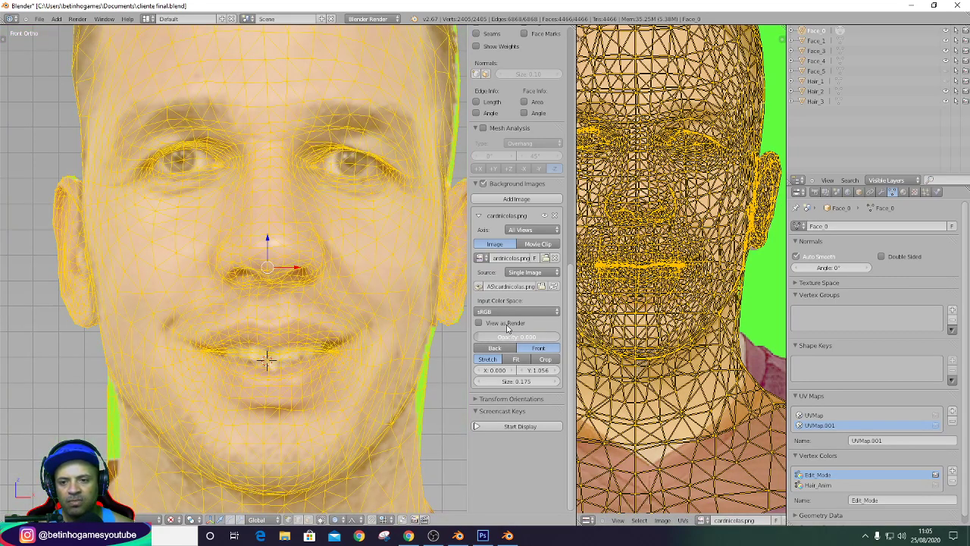
left_click_drag(509, 339, 579, 341)
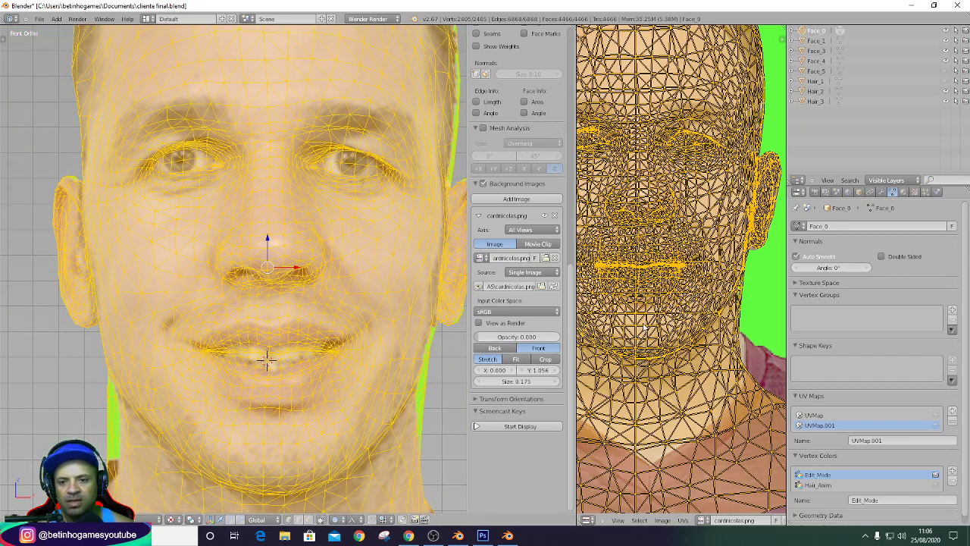
key("g")
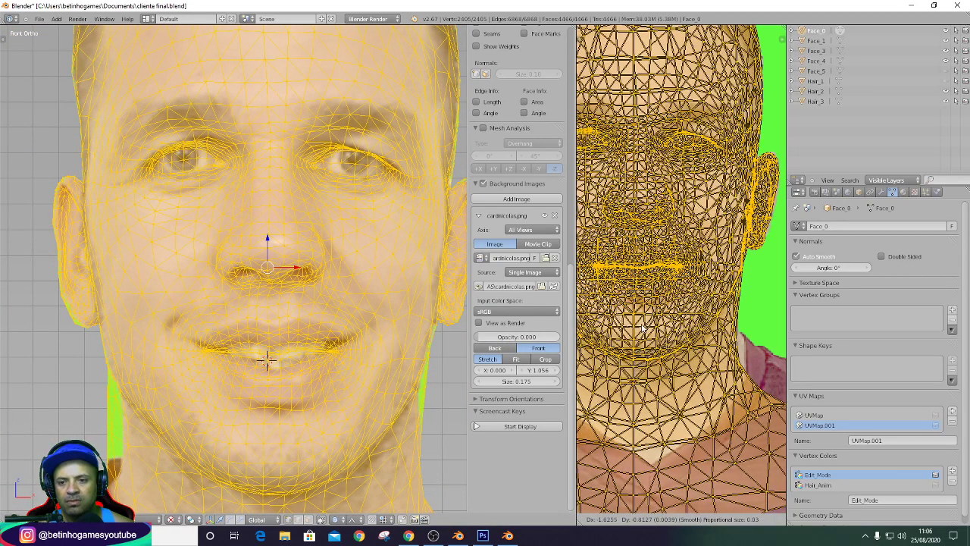
left_click(636, 336)
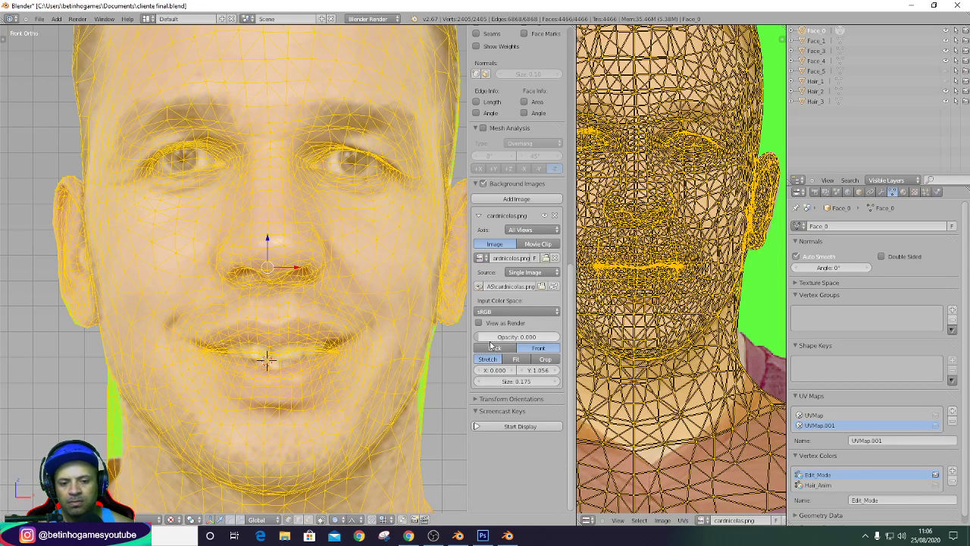
mouse_move(506, 336)
left_mouse_down()
mouse_move(608, 345)
mouse_move(453, 346)
left_mouse_up()
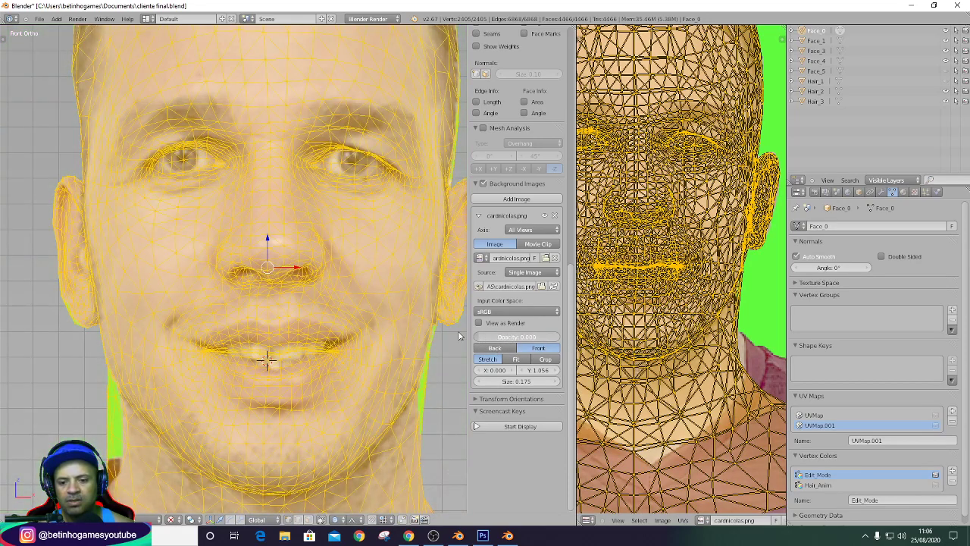
Check alignment at partial photo opacity and adjust UV points with proportional moves.
left_click_drag(517, 337, 485, 337)
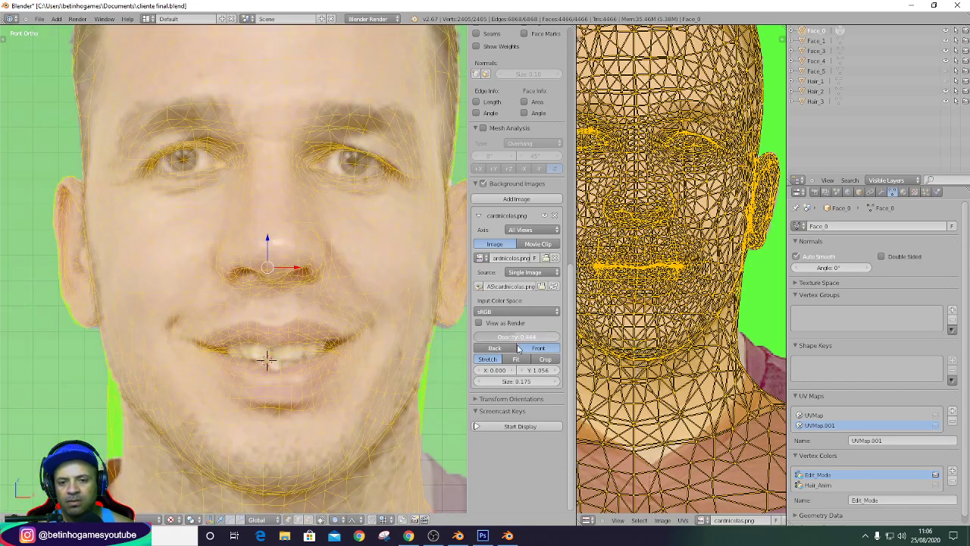
scroll(634, 372, "up", 2)
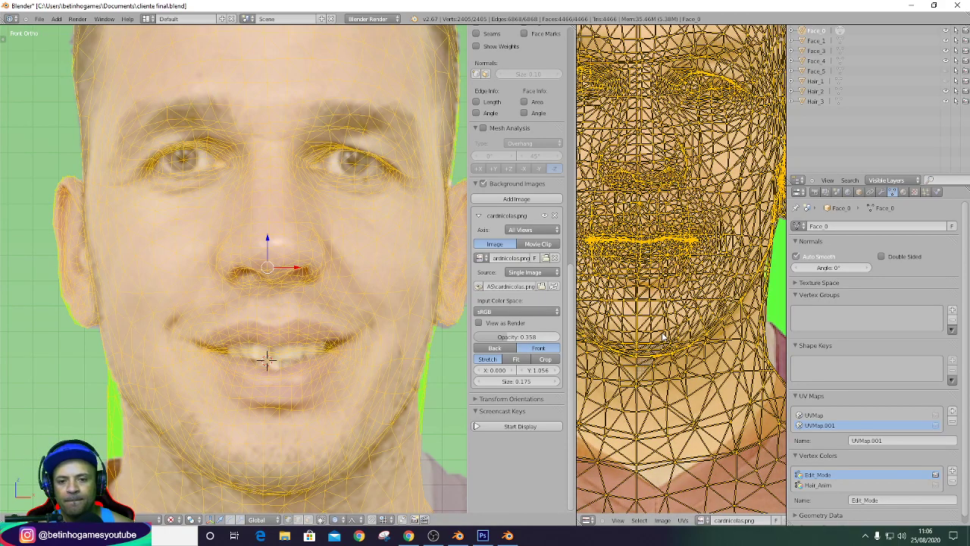
key("g")
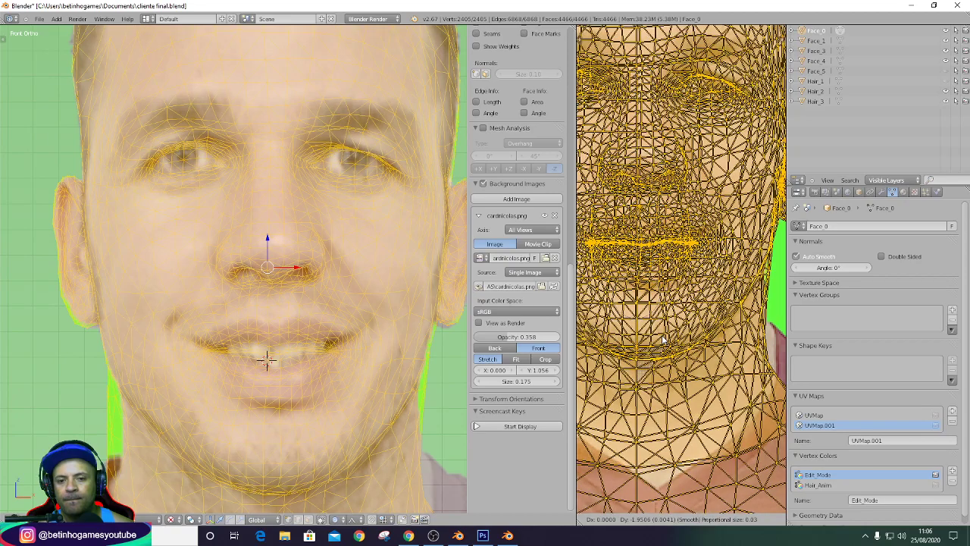
left_click(664, 336)
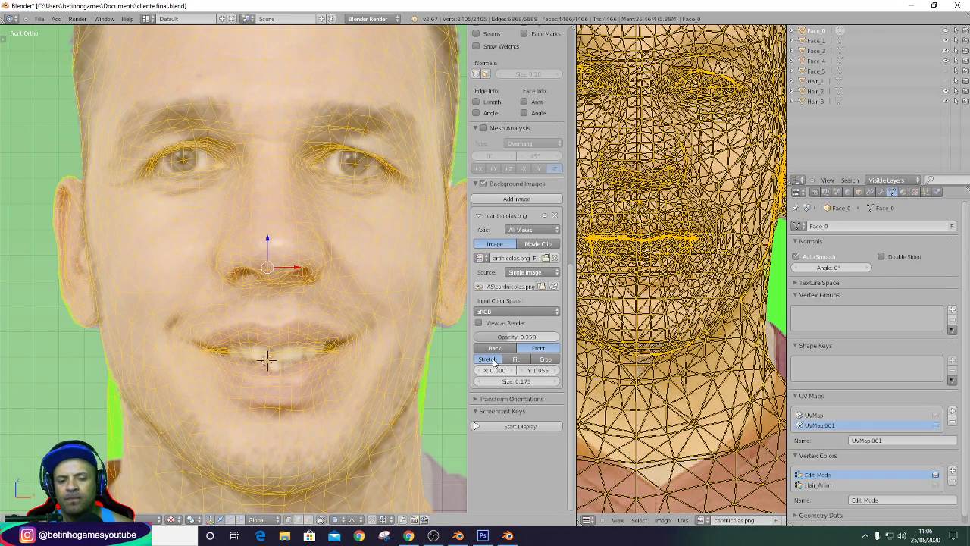
mouse_move(493, 337)
left_mouse_down()
mouse_move(563, 354)
mouse_move(448, 348)
left_mouse_up()
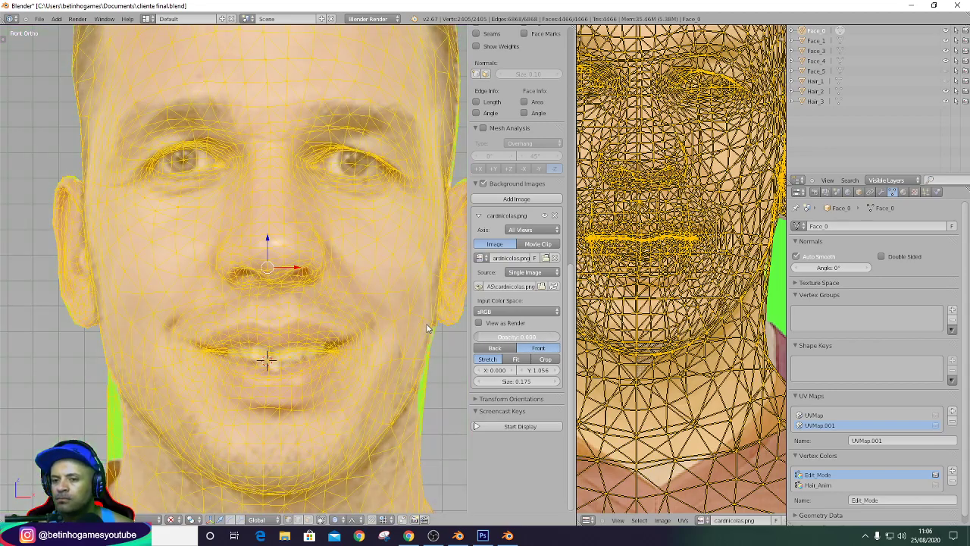
left_click_drag(427, 327, 580, 309)
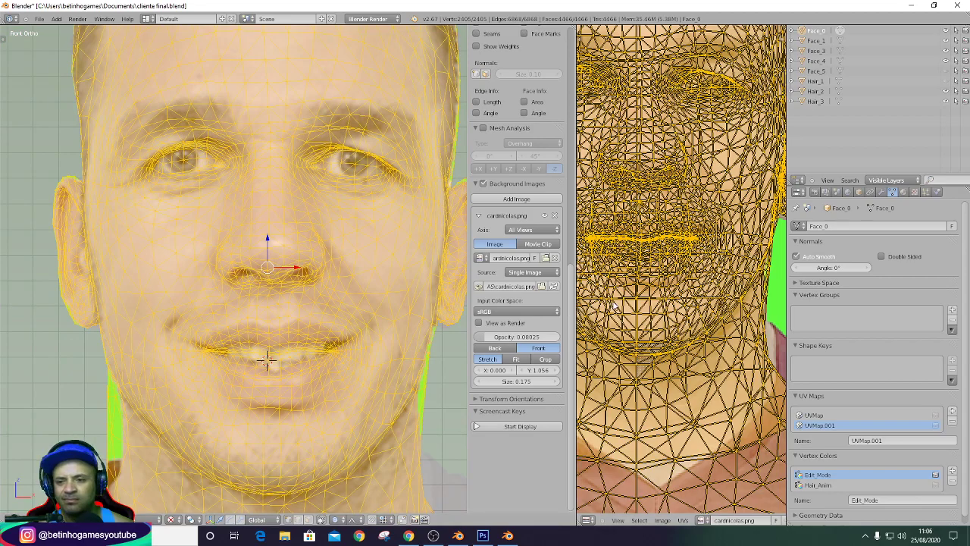
scroll(615, 304, "up", 2)
key("g")
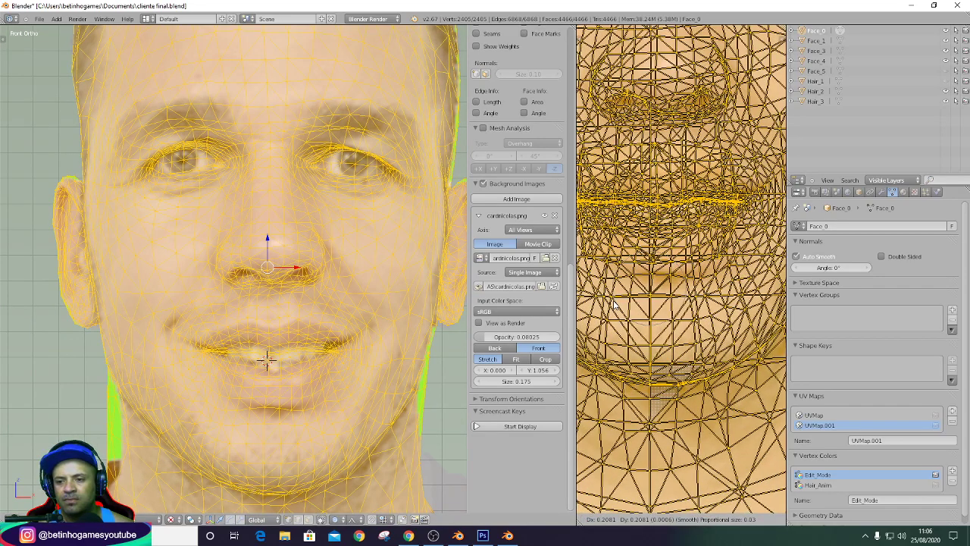
left_click(614, 304)
Scrub the reference photo's opacity to check the fit, leaving it at 0.000.
left_click_drag(489, 340, 600, 347)
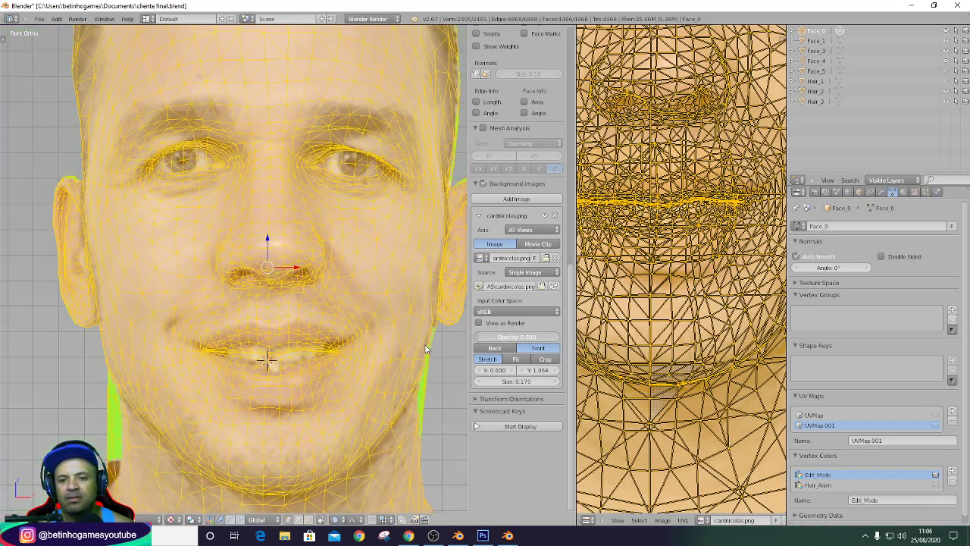
mouse_move(600, 347)
left_mouse_down()
mouse_move(479, 351)
mouse_move(476, 330)
mouse_move(574, 322)
mouse_move(447, 320)
mouse_move(471, 347)
left_mouse_up()
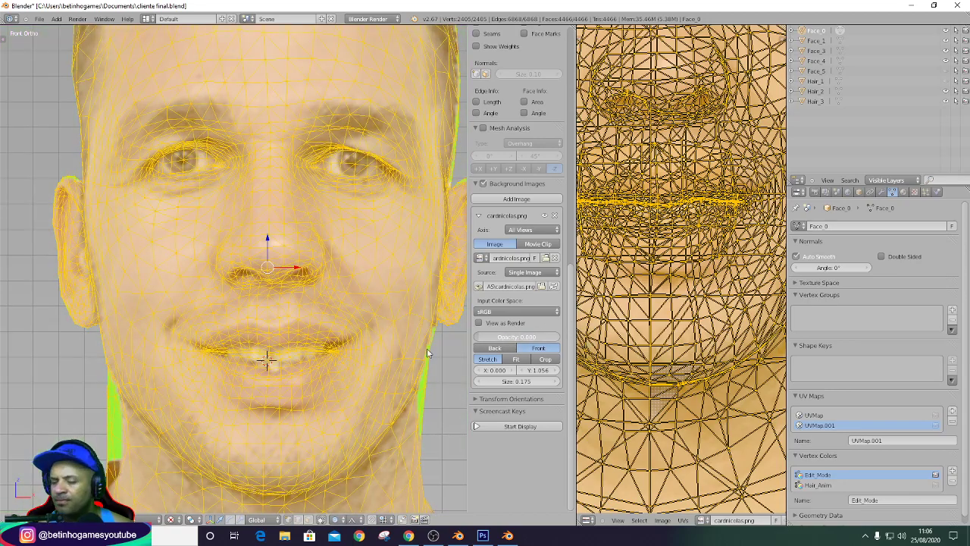
mouse_move(490, 347)
left_mouse_down()
mouse_move(517, 361)
mouse_move(470, 374)
left_mouse_up()
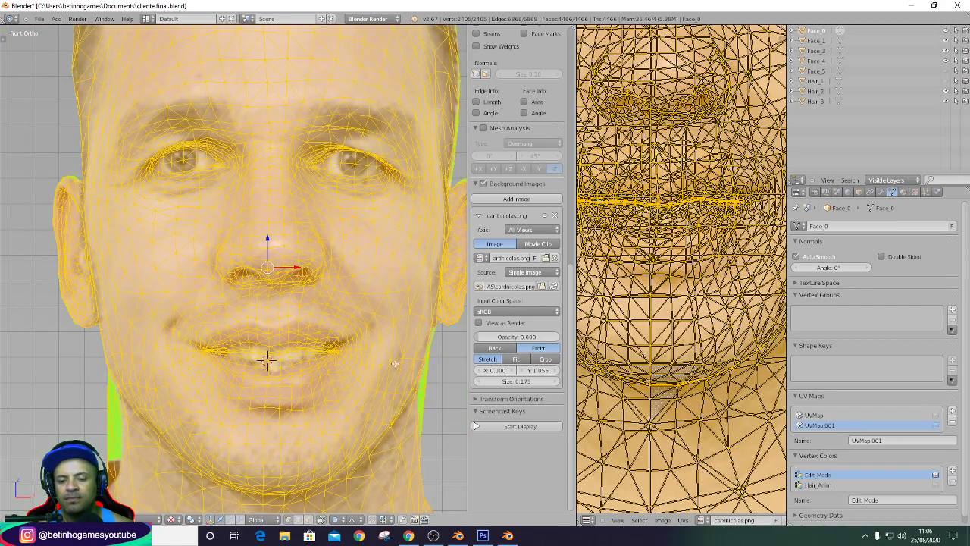
scroll(295, 281, "down", 2)
scroll(295, 280, "down", 1)
scroll(294, 281, "down", 1)
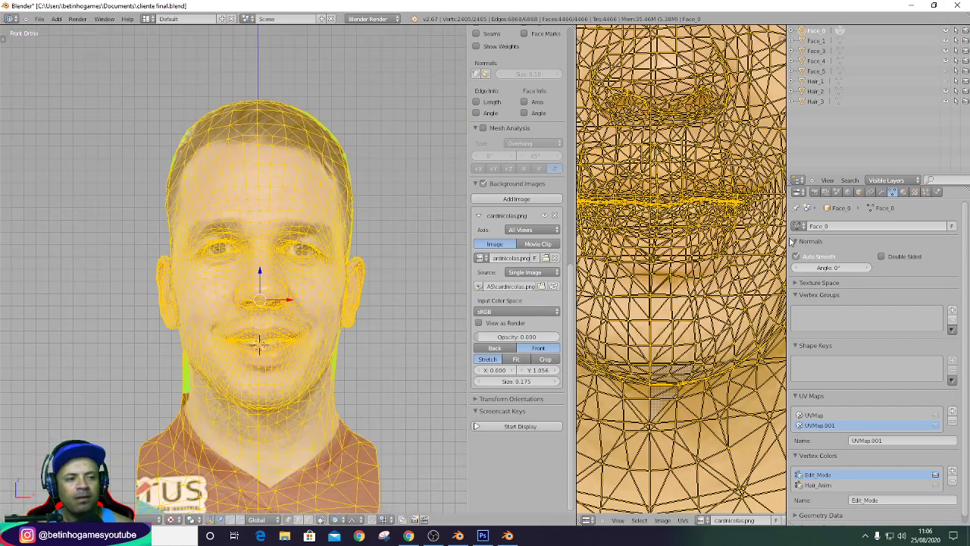
Compare the photo-textured face against the reference, then return to Edit Mode and raise the photo's opacity.
left_click(840, 34)
scroll(457, 207, "up", 3)
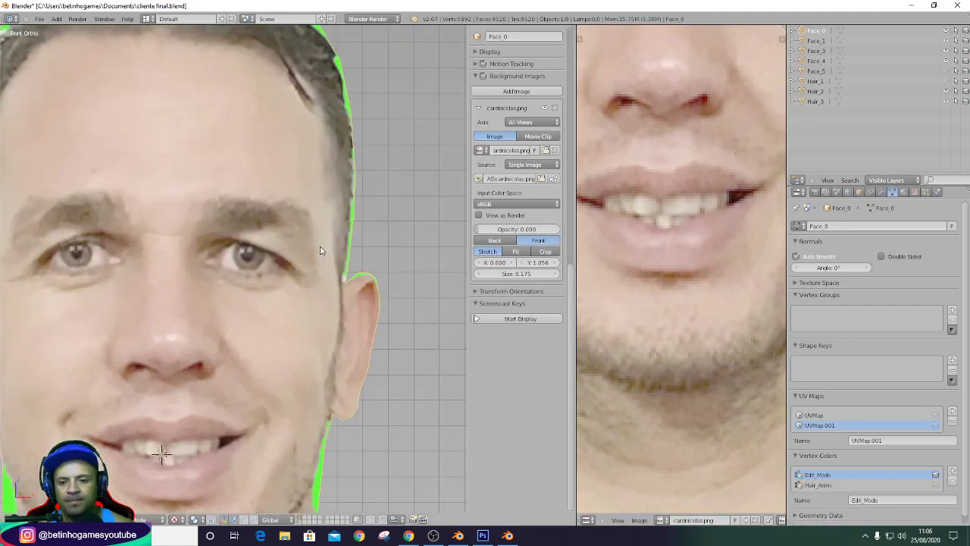
scroll(457, 207, "down", 1)
left_click_drag(485, 229, 398, 250)
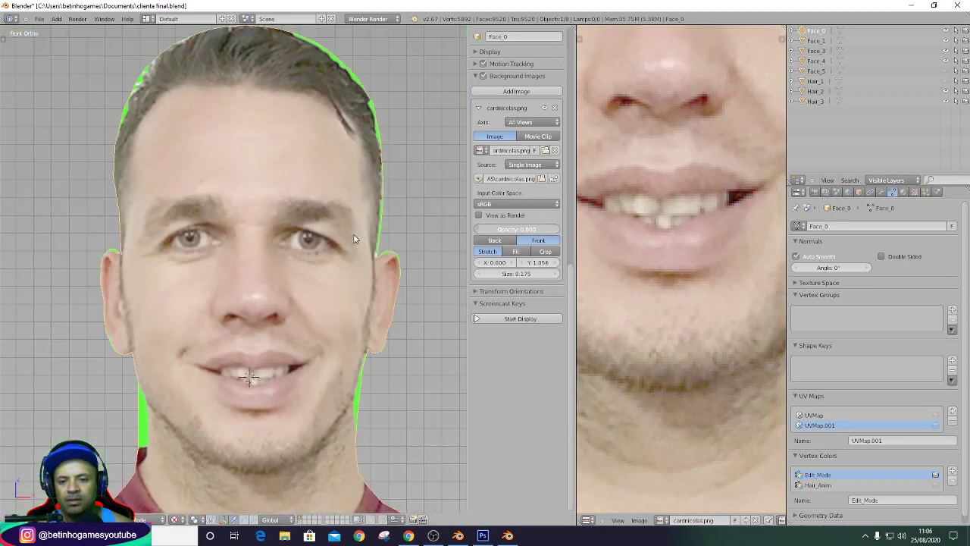
left_click(839, 32)
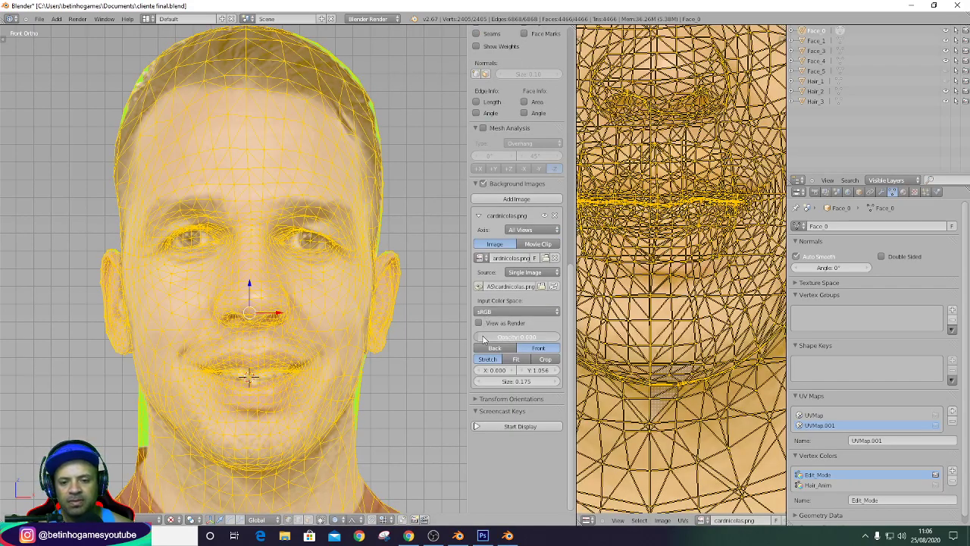
mouse_move(547, 336)
left_mouse_down()
mouse_move(556, 364)
mouse_move(426, 366)
mouse_move(192, 394)
left_mouse_up()
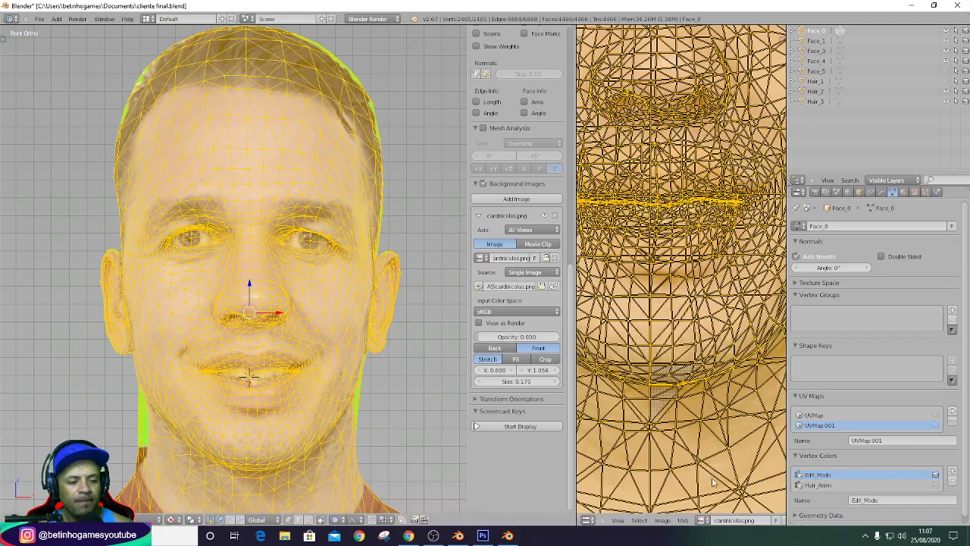
Make UVMap the active UV map and switch back to Object Mode.
left_click(816, 416)
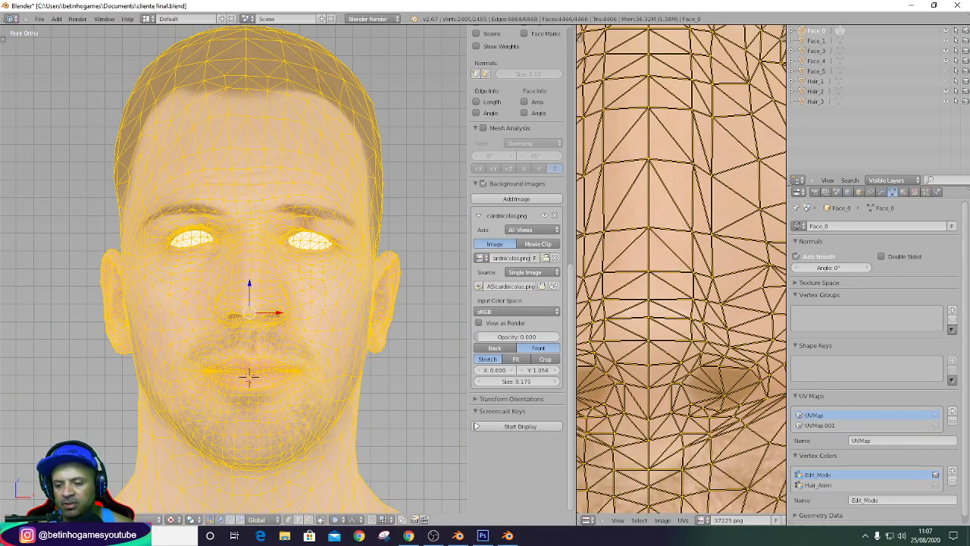
left_click(137, 520)
left_click(138, 470)
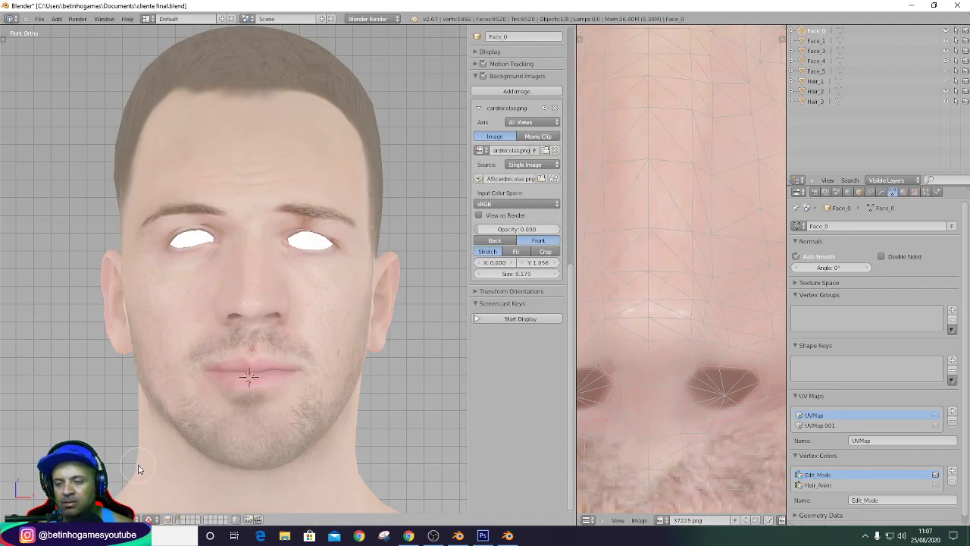
Enter Texture Paint mode and pick the Clone brush with radius 100.
key("t")
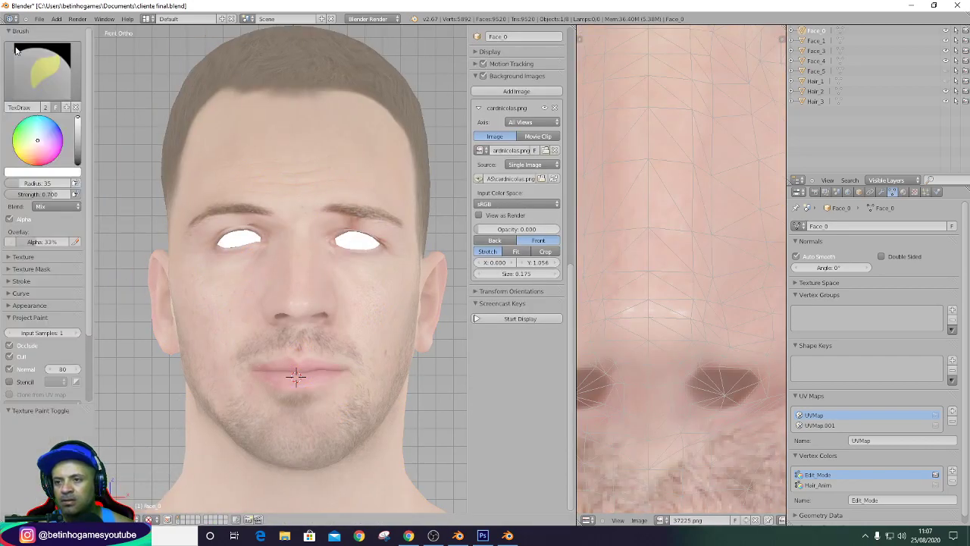
left_click(44, 74)
left_click(67, 131)
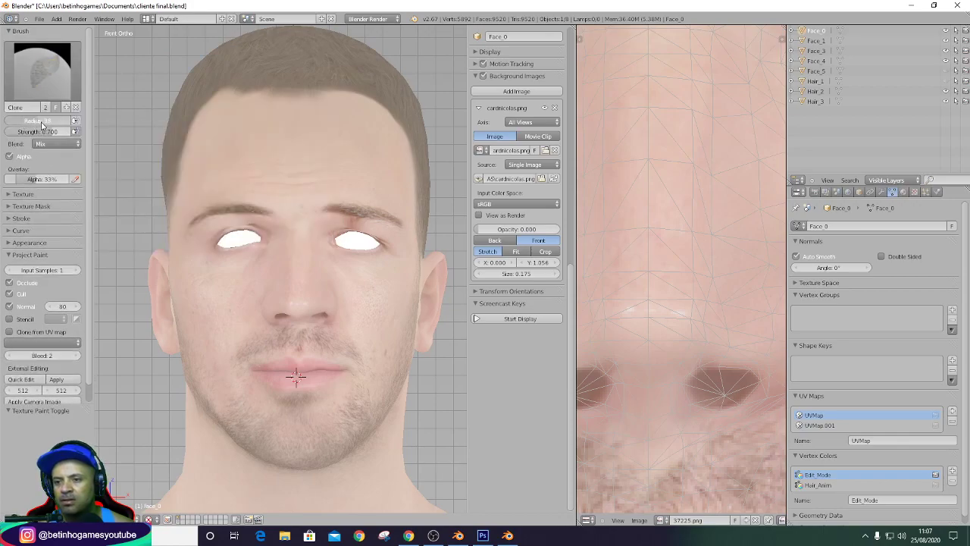
left_click_drag(43, 126, 52, 126)
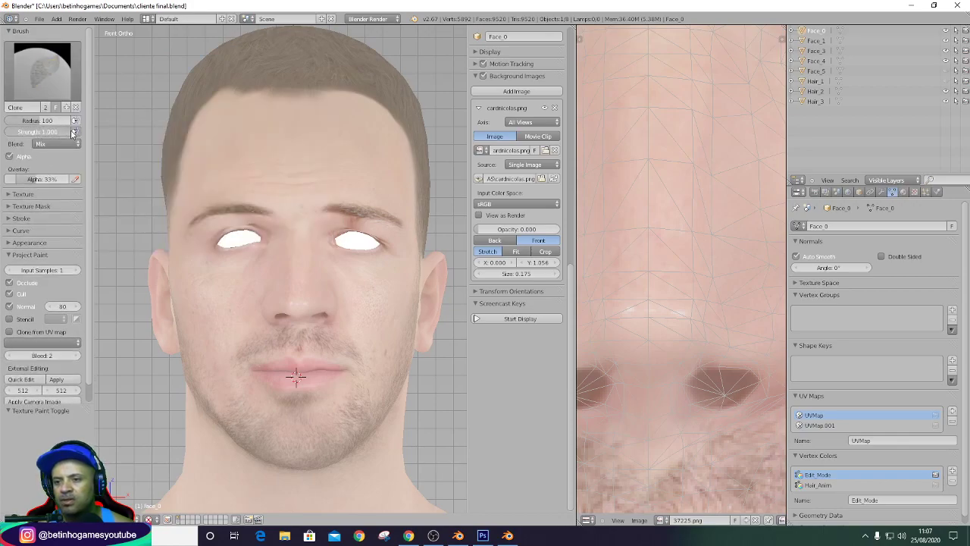
Turn off Normal limiting, enable Stencil, and clone from UVMap.001, keeping bleed on.
left_click(9, 306)
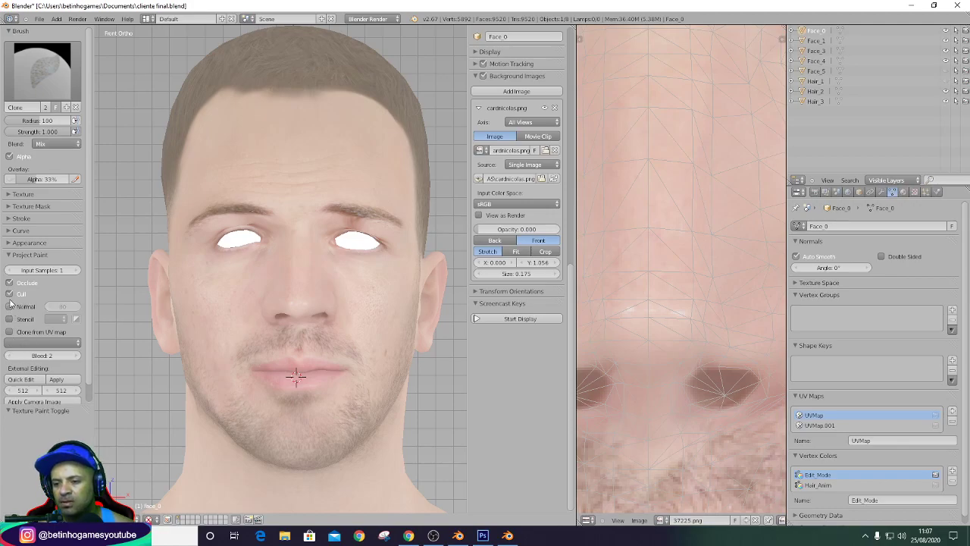
left_click(9, 319)
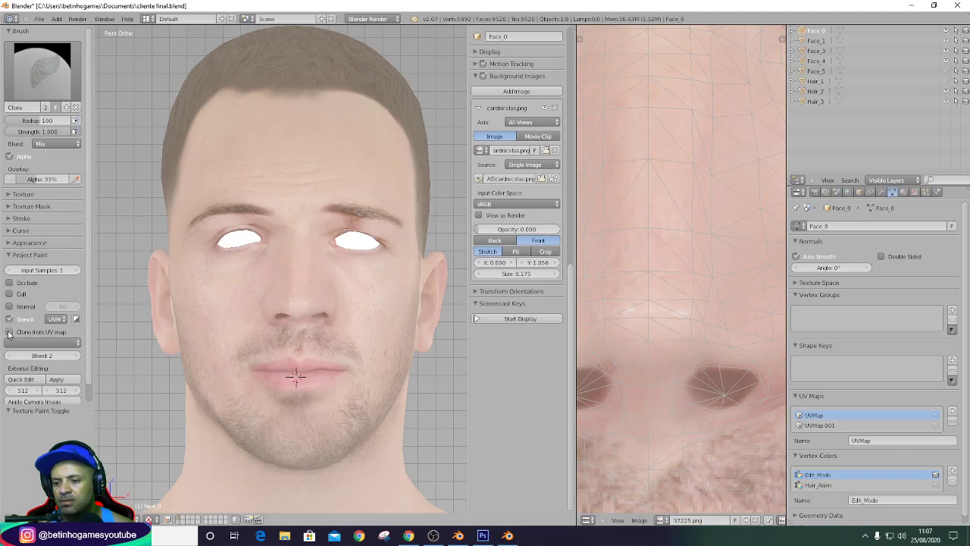
left_click(9, 333)
left_click(42, 343)
left_click(30, 367)
left_click(9, 357)
left_click(10, 356)
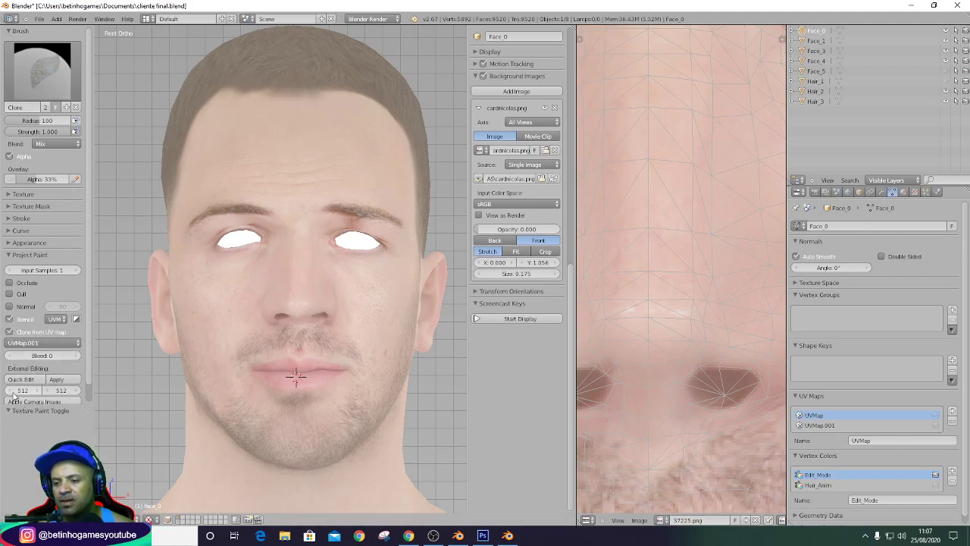
Clone-paint photo skin and hair over the eyebrows, temples, left ear, jaw and chin.
scroll(303, 268, "down", 1)
scroll(187, 208, "down", 1)
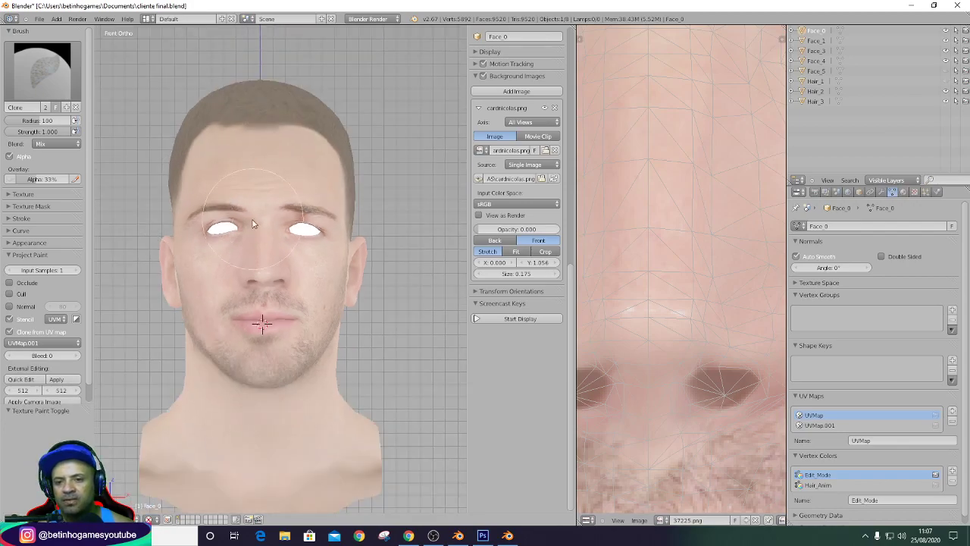
scroll(251, 225, "up", 2)
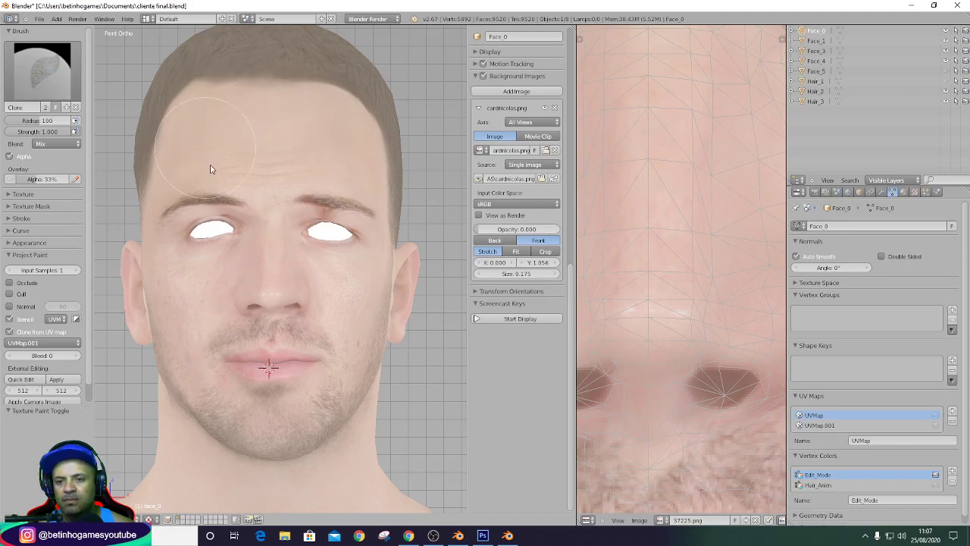
left_click_drag(232, 245, 271, 223)
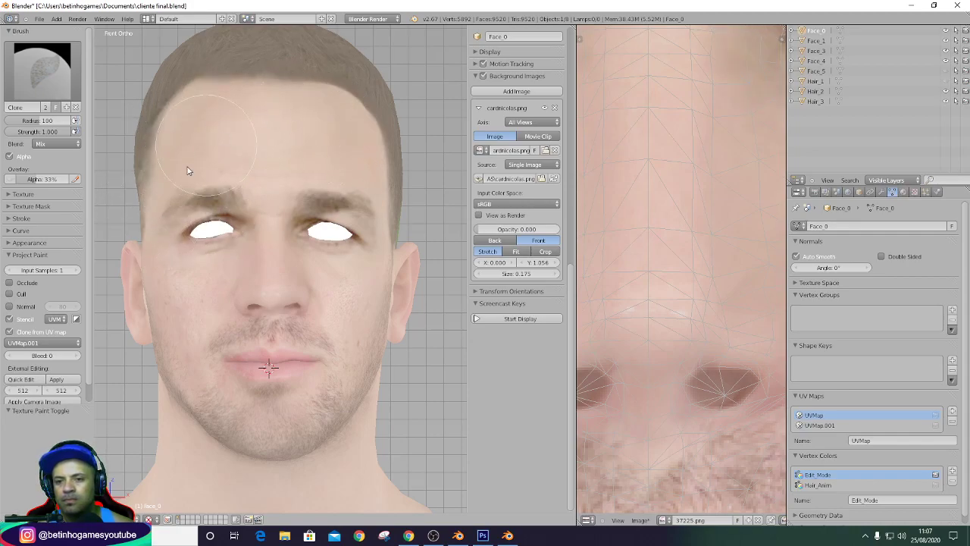
left_click_drag(340, 147, 326, 129)
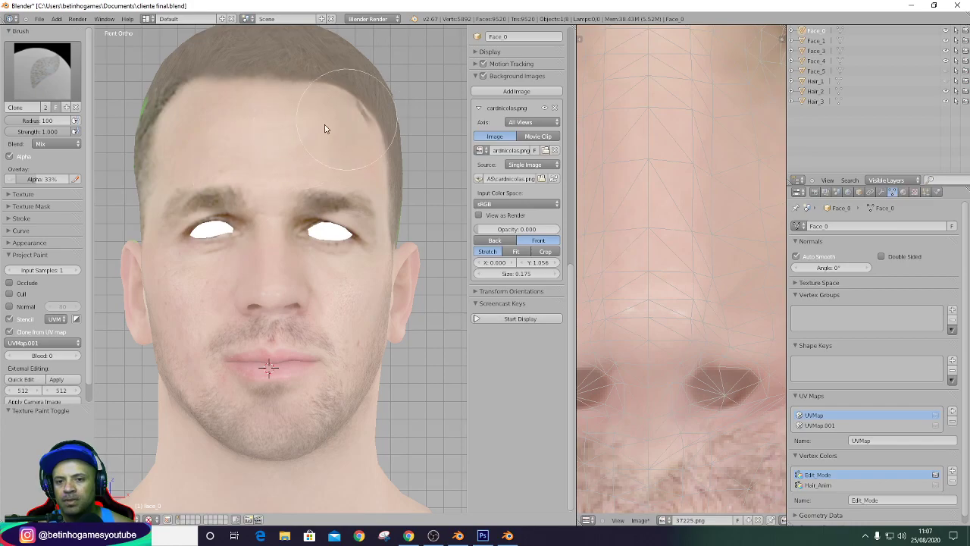
mouse_move(288, 177)
left_mouse_down()
mouse_move(369, 232)
mouse_move(383, 218)
left_mouse_up()
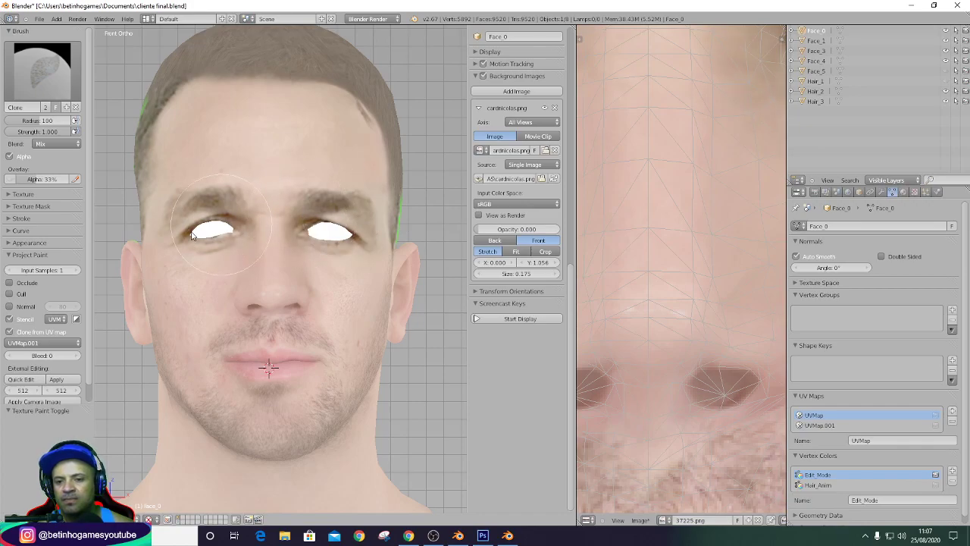
left_click_drag(168, 232, 151, 256)
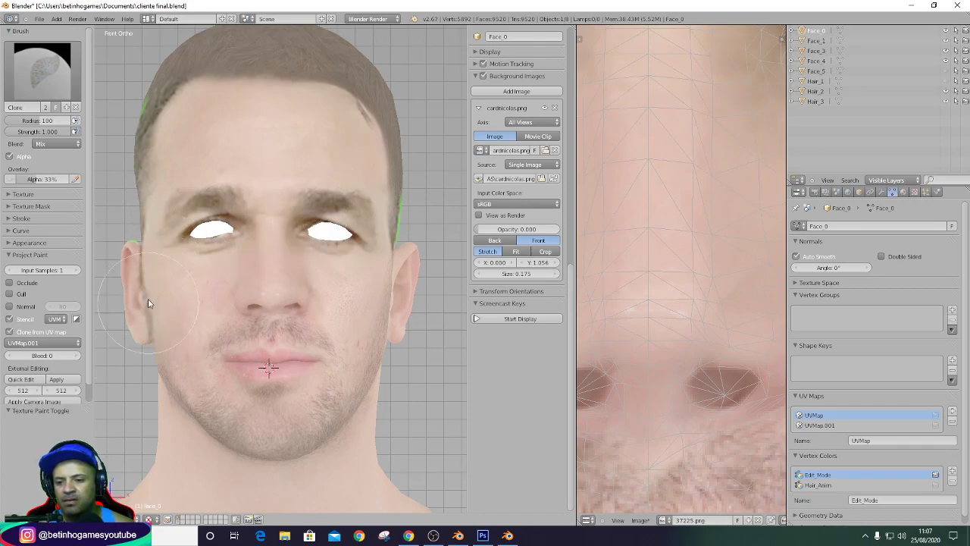
mouse_move(157, 351)
left_mouse_down()
mouse_move(198, 461)
mouse_move(330, 471)
left_mouse_up()
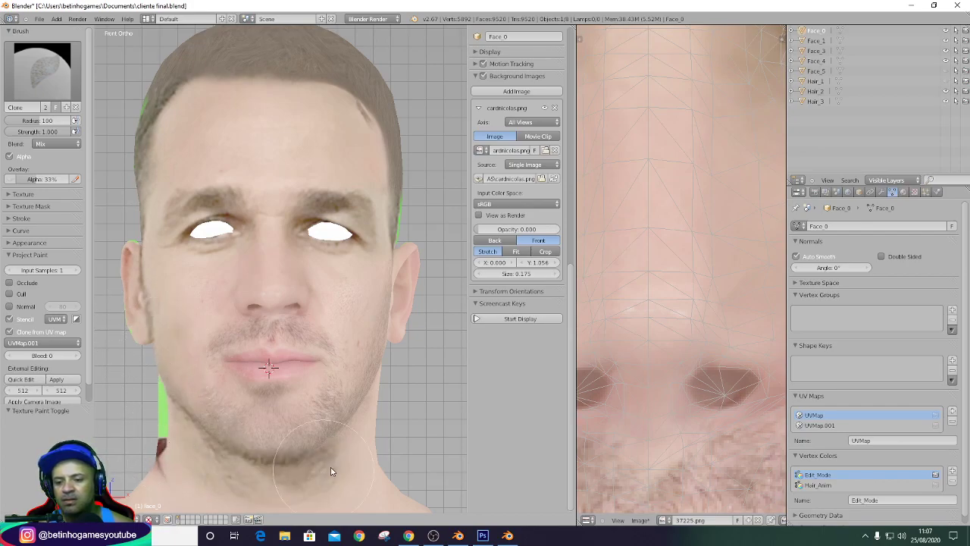
mouse_move(214, 450)
left_mouse_down()
mouse_move(288, 454)
mouse_move(341, 432)
mouse_move(381, 389)
mouse_move(326, 448)
mouse_move(384, 379)
left_mouse_up()
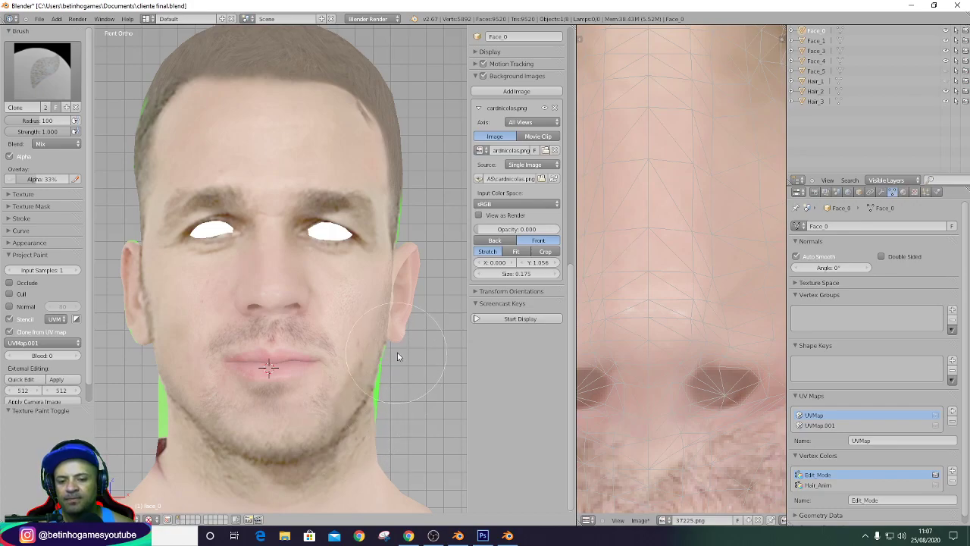
Reset the clone source at the right jaw, shrink radius to 84, and paint nose, hairline and chin.
left_click(397, 351, "ctrl")
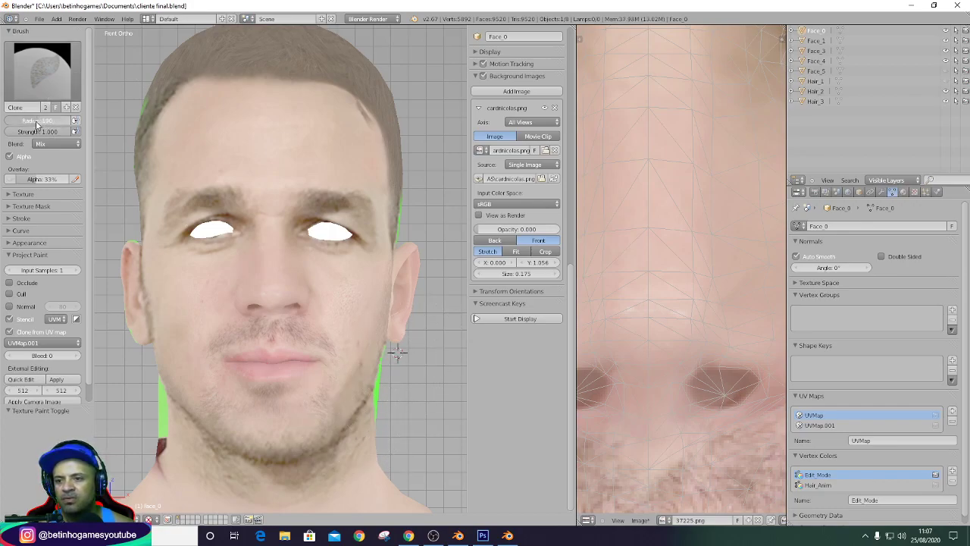
left_click_drag(49, 121, 29, 121)
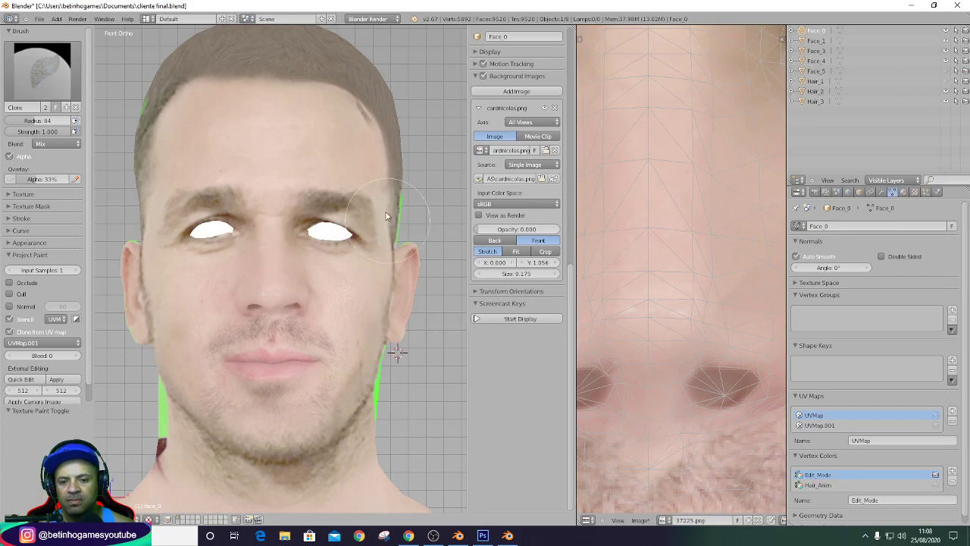
left_click_drag(286, 286, 288, 278)
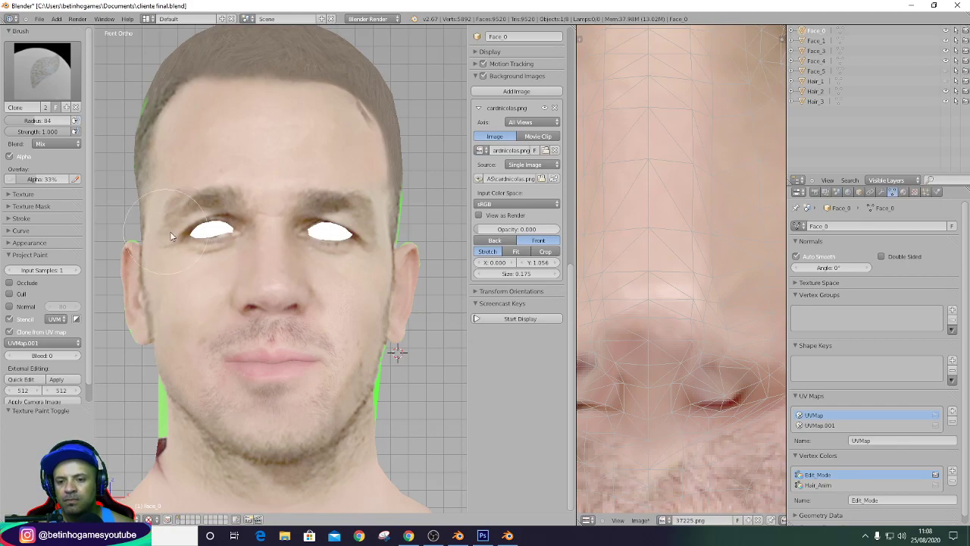
mouse_move(402, 186)
left_mouse_down()
mouse_move(364, 115)
mouse_move(379, 102)
mouse_move(314, 80)
mouse_move(182, 96)
mouse_move(260, 104)
mouse_move(274, 127)
left_mouse_up()
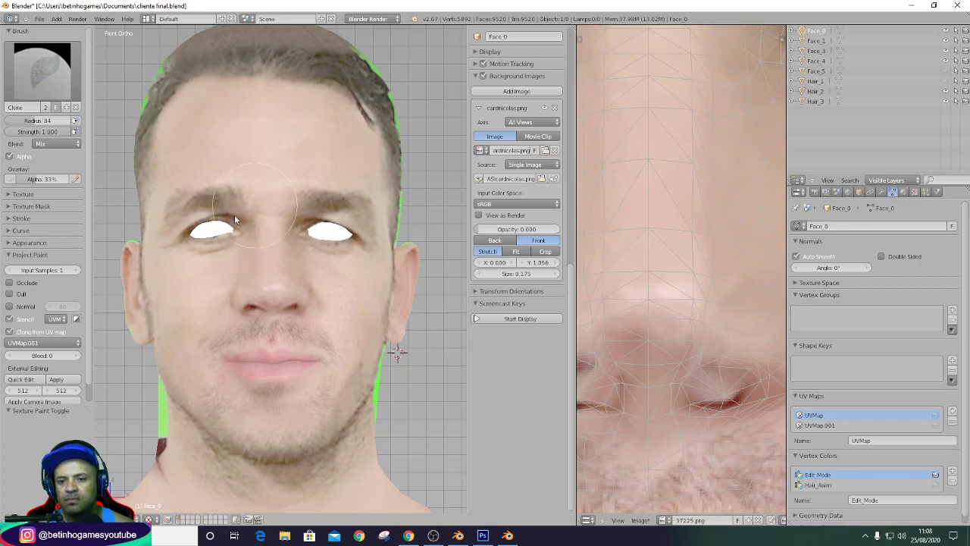
mouse_move(253, 299)
left_mouse_down()
mouse_move(300, 307)
mouse_move(371, 294)
left_mouse_up()
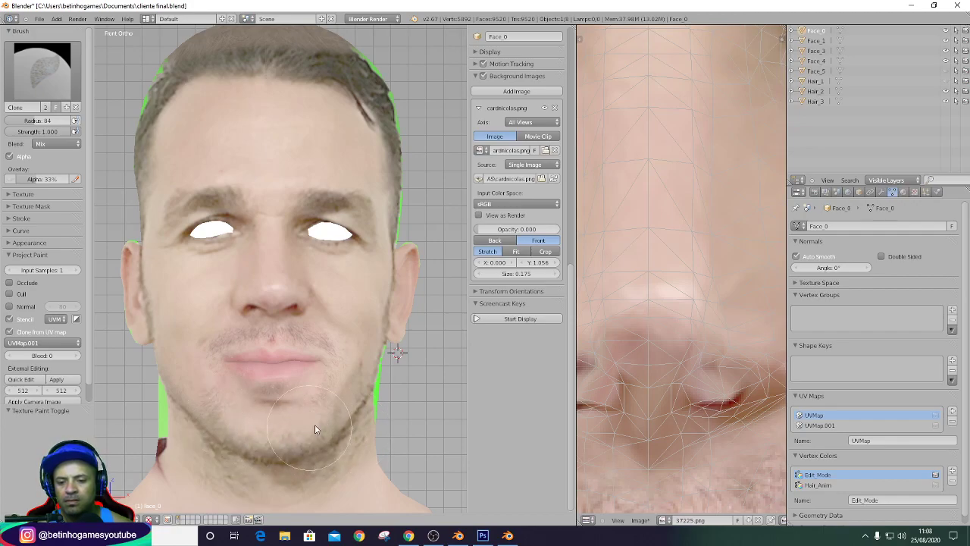
left_click_drag(238, 412, 249, 407)
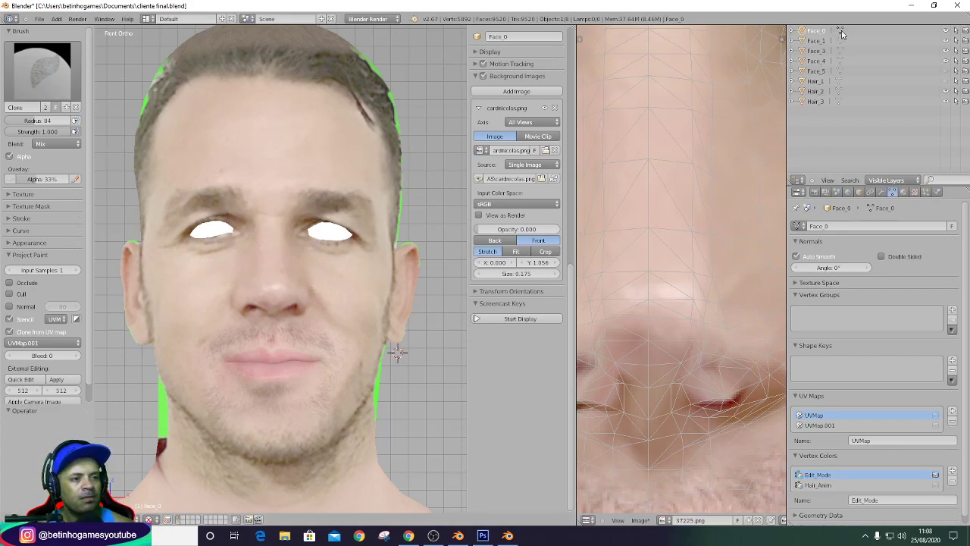
Return to Object Mode and pack the painted face texture as PNG.
scroll(357, 265, "down", 3)
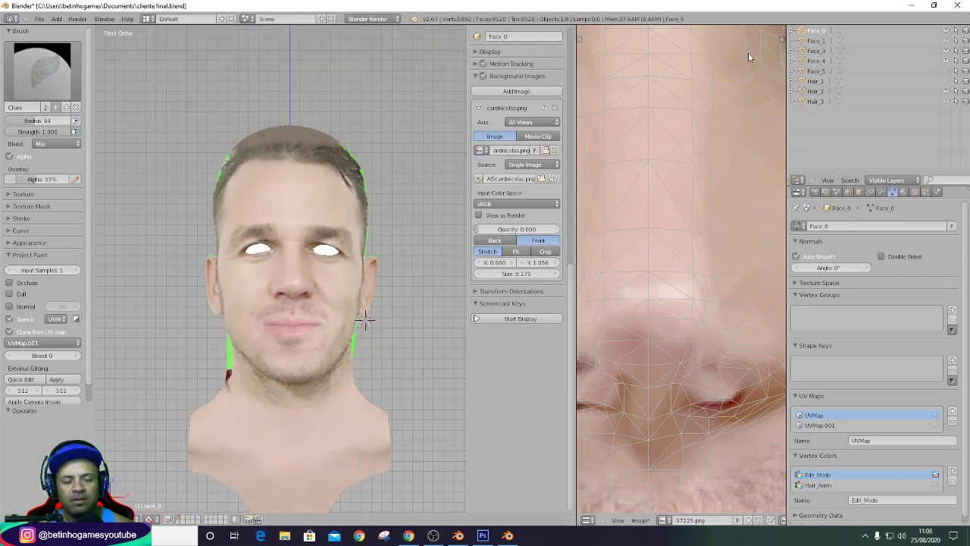
left_click(841, 34)
scroll(677, 230, "down", 2)
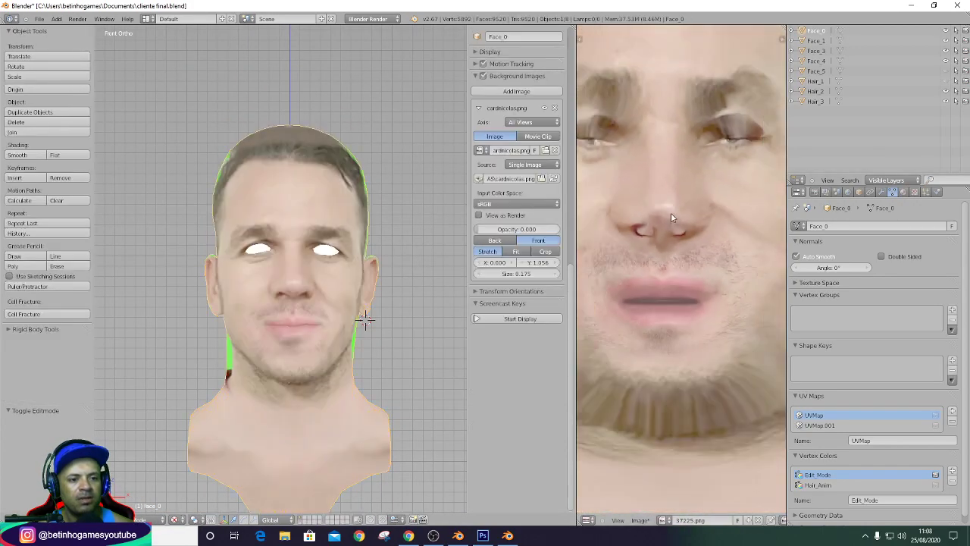
scroll(677, 230, "down", 2)
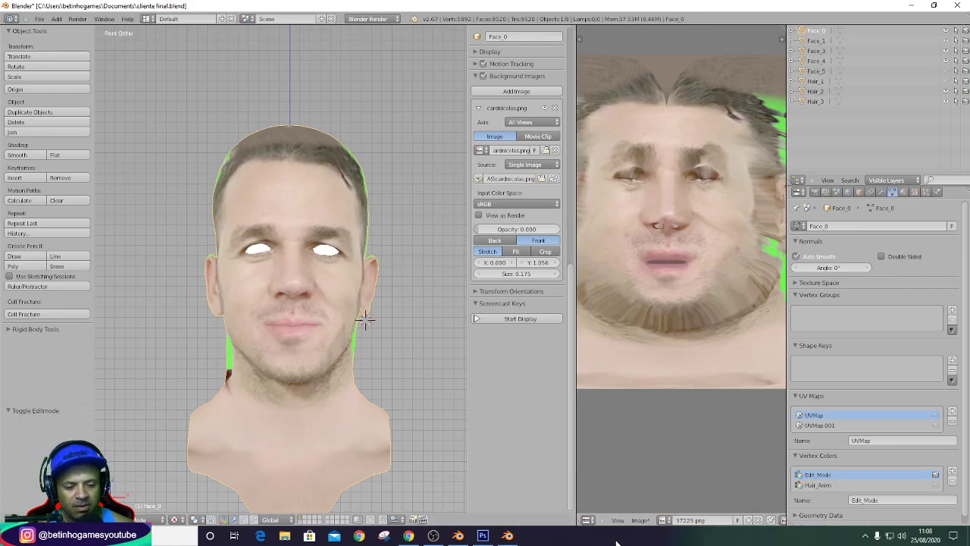
scroll(313, 381, "down", 1)
scroll(394, 409, "down", 2)
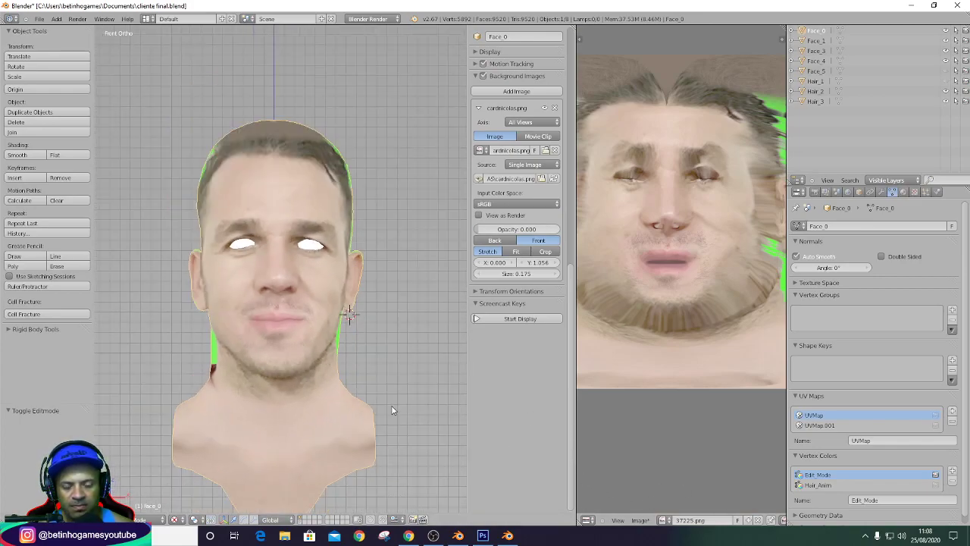
left_click(641, 520)
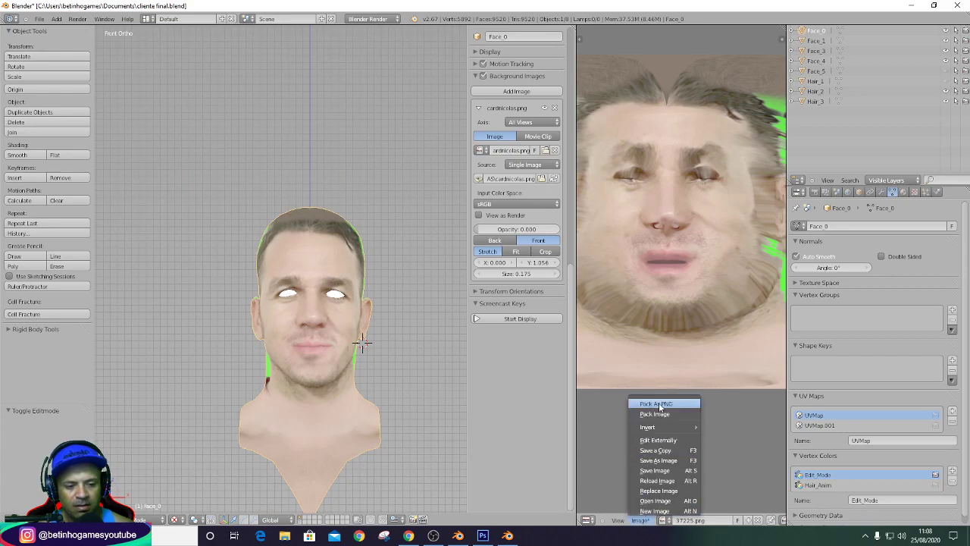
left_click(661, 404)
Save the painted texture under a new file name in the sourceimages folder.
left_click(641, 520)
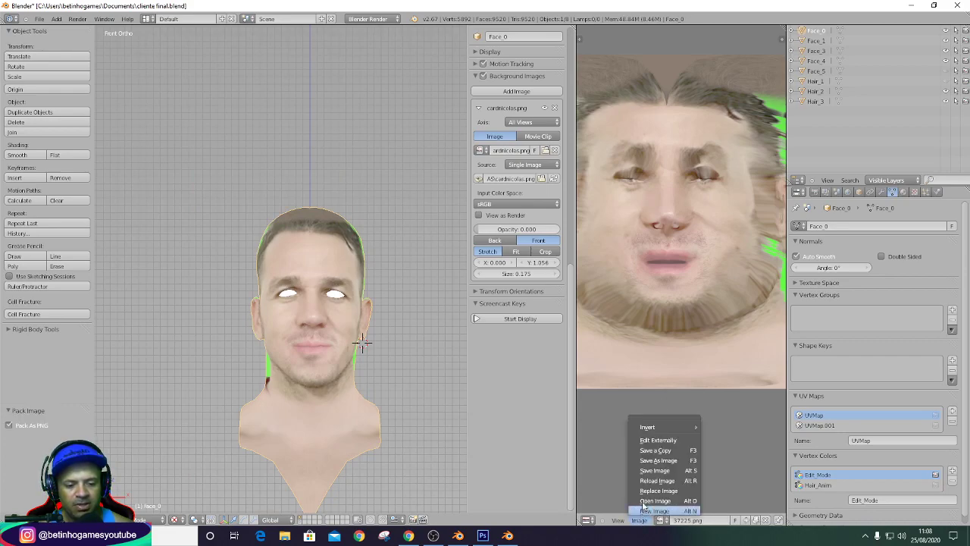
left_click(664, 467)
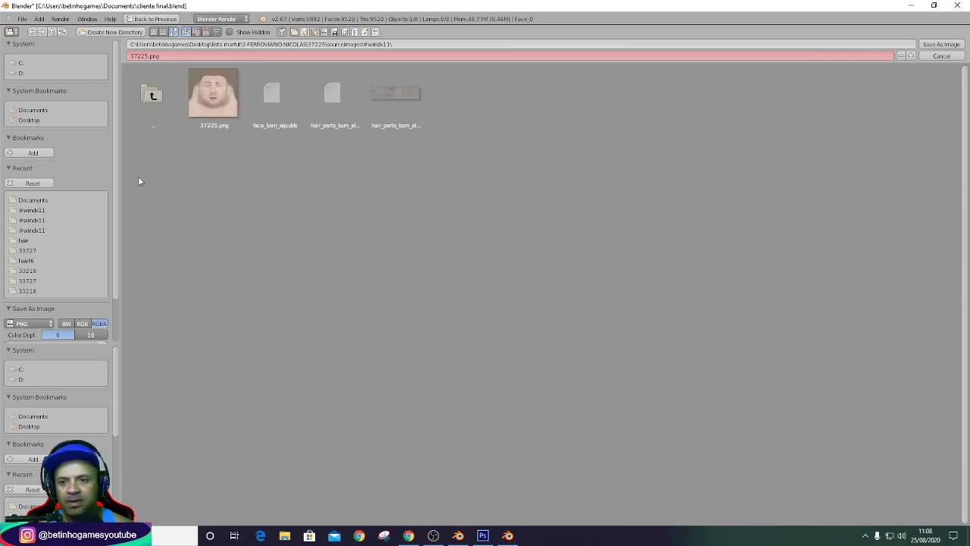
left_click(131, 57)
type("tt")
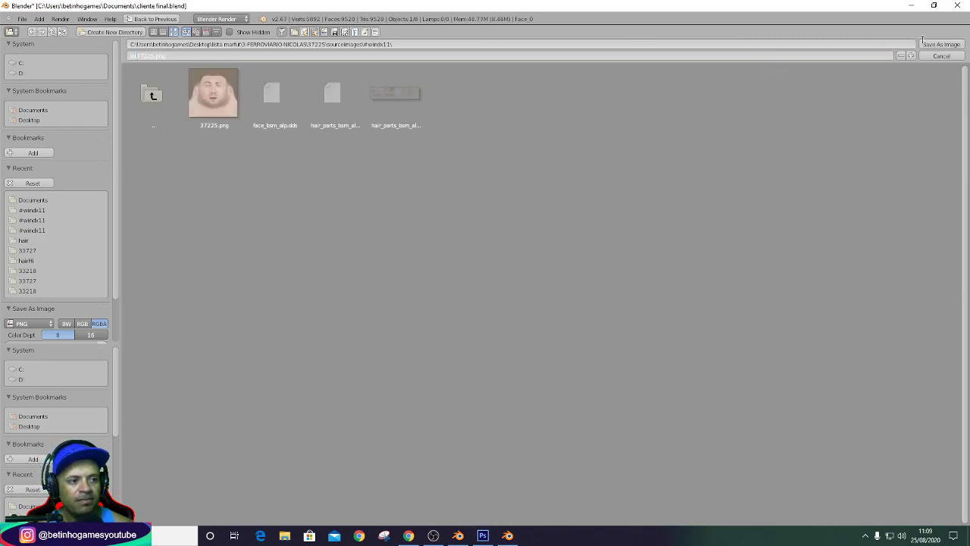
left_click(934, 45)
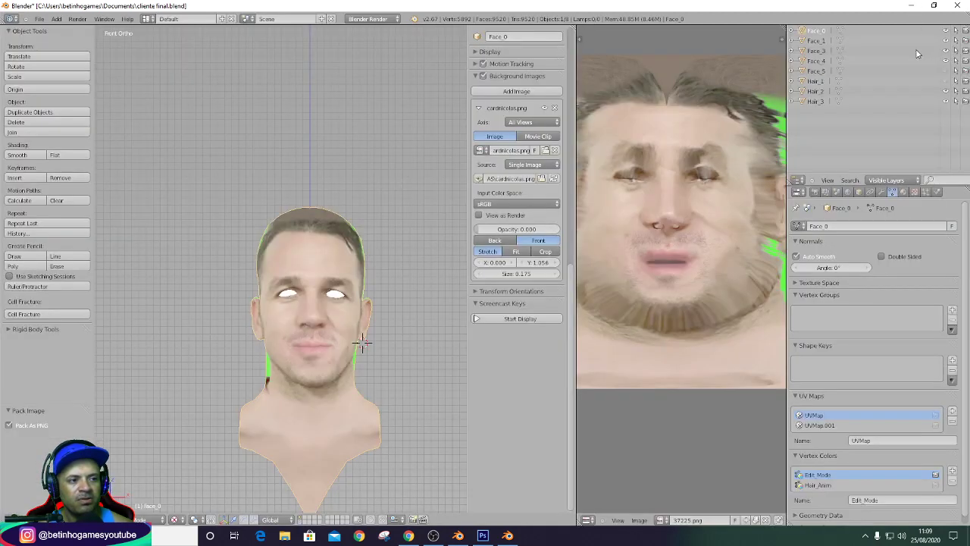
Minimize Blender and close the hair_parts document in Photoshop.
left_click(911, 5)
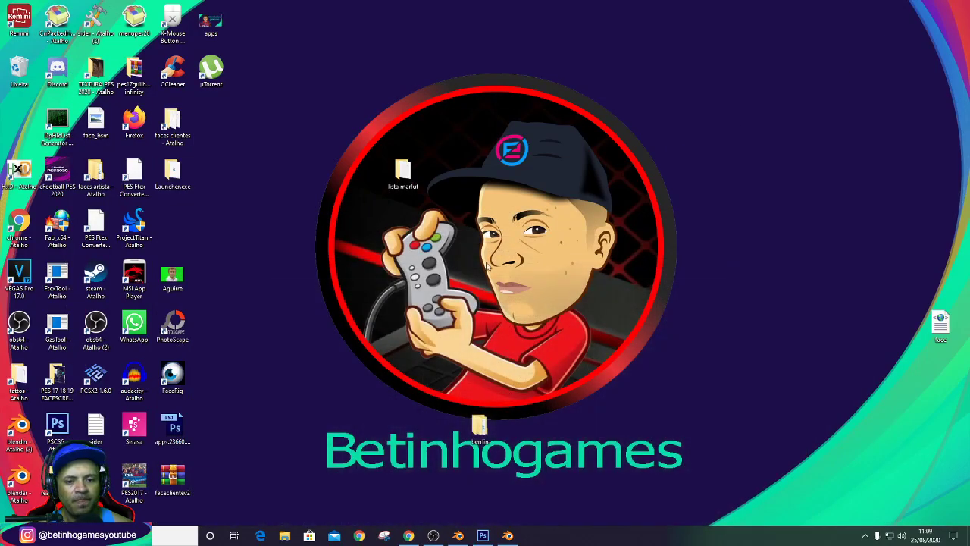
left_click(483, 535)
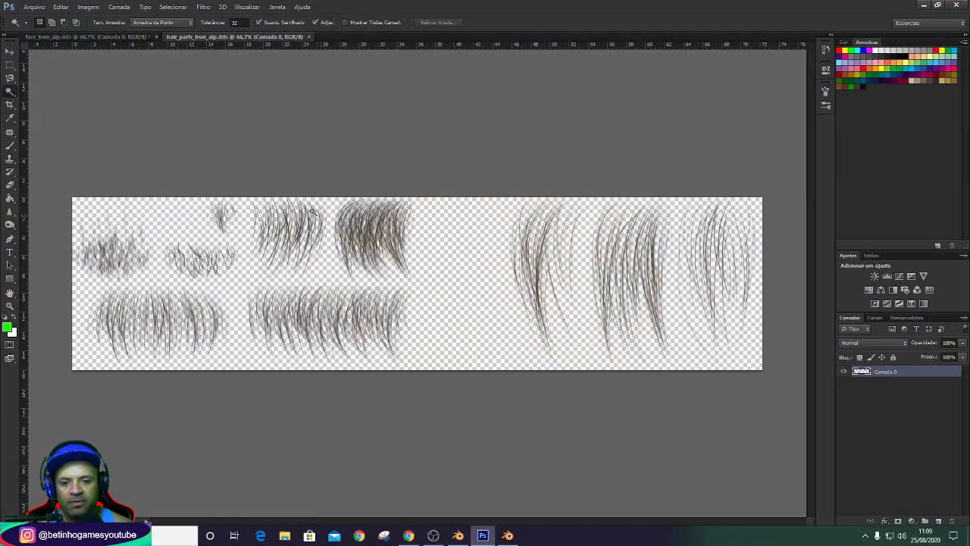
left_click(309, 38)
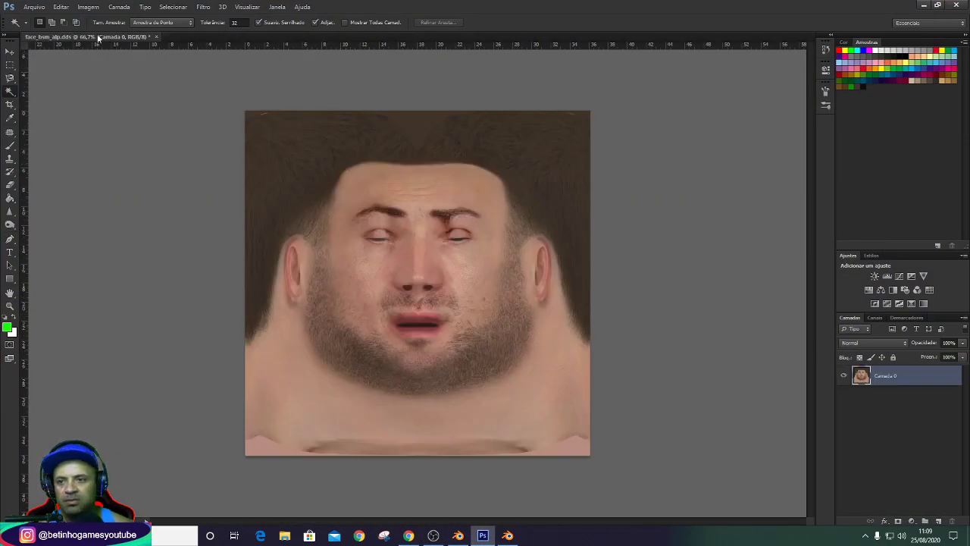
Open ttt37225.png, select its whole canvas, and return to the face_bsm_alp.dds document.
left_click(34, 7)
left_click(45, 28)
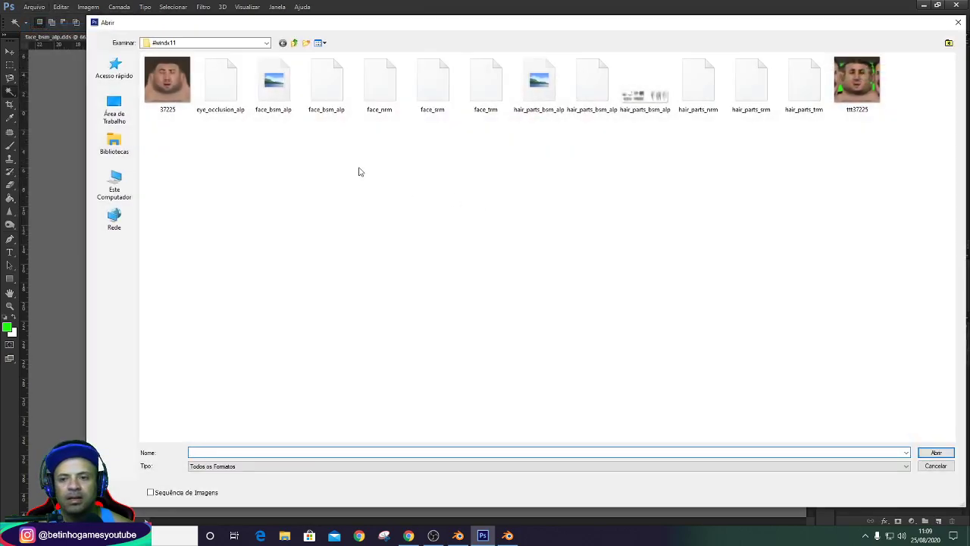
double_click(857, 79)
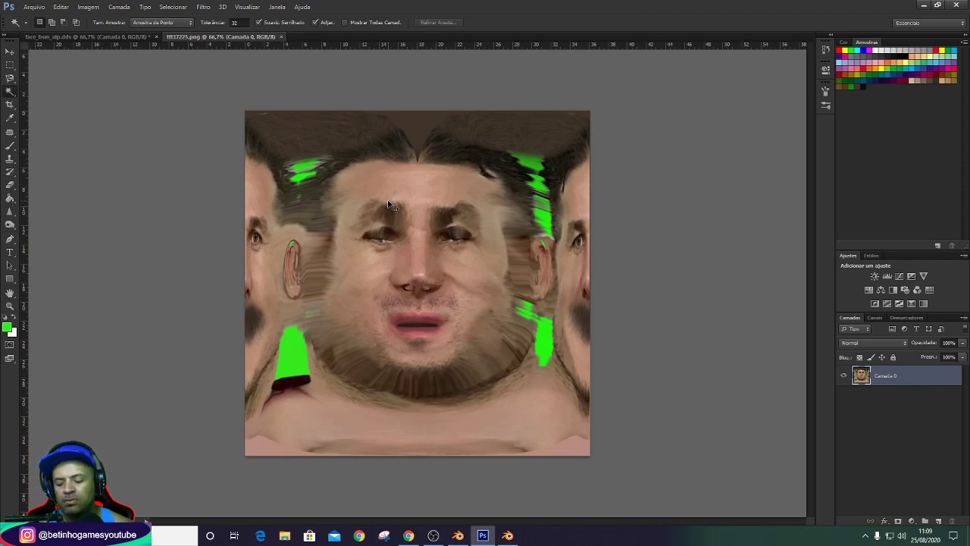
key("ctrl+a")
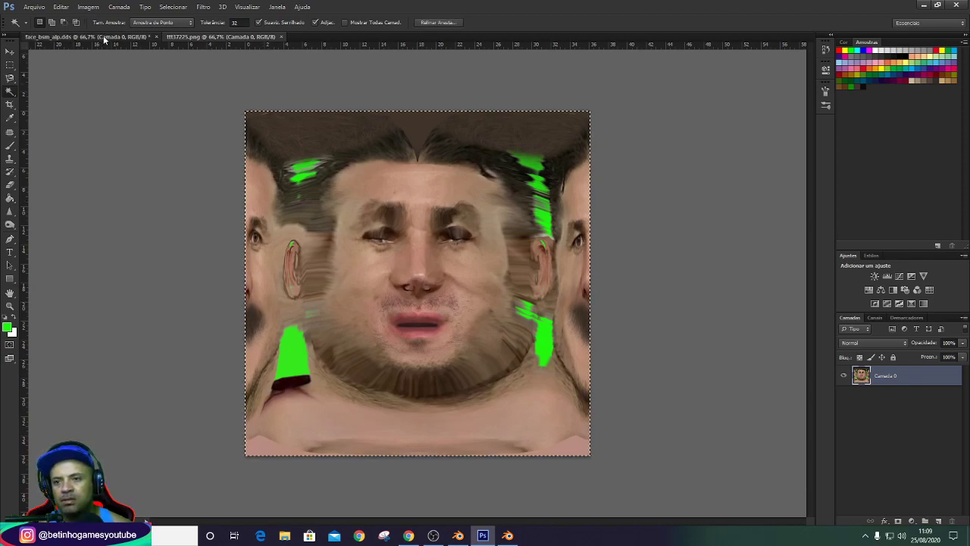
left_click(103, 35)
Paste the painted texture, copy only the central face to Camada 2, and delete Camada 1.
key("ctrl+v")
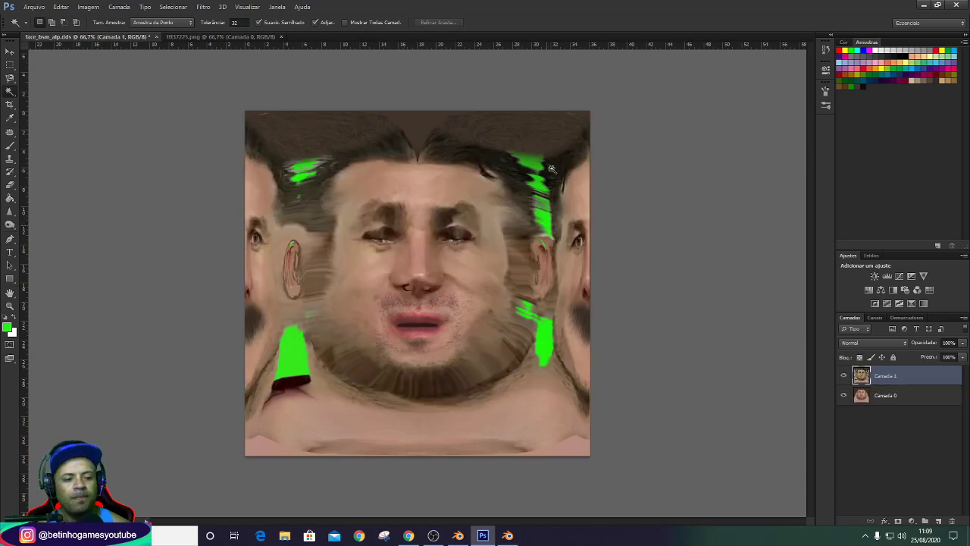
left_click(10, 66)
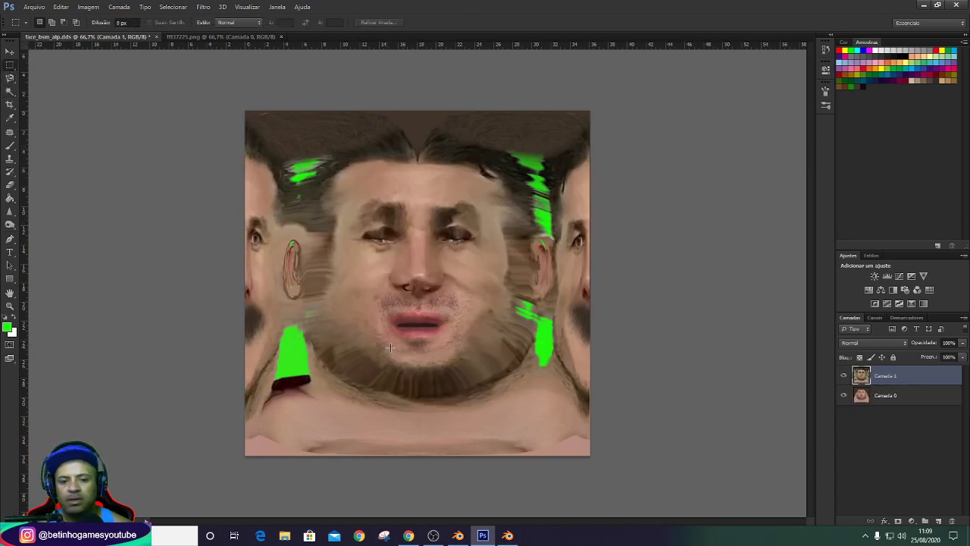
left_click_drag(522, 435, 303, 126)
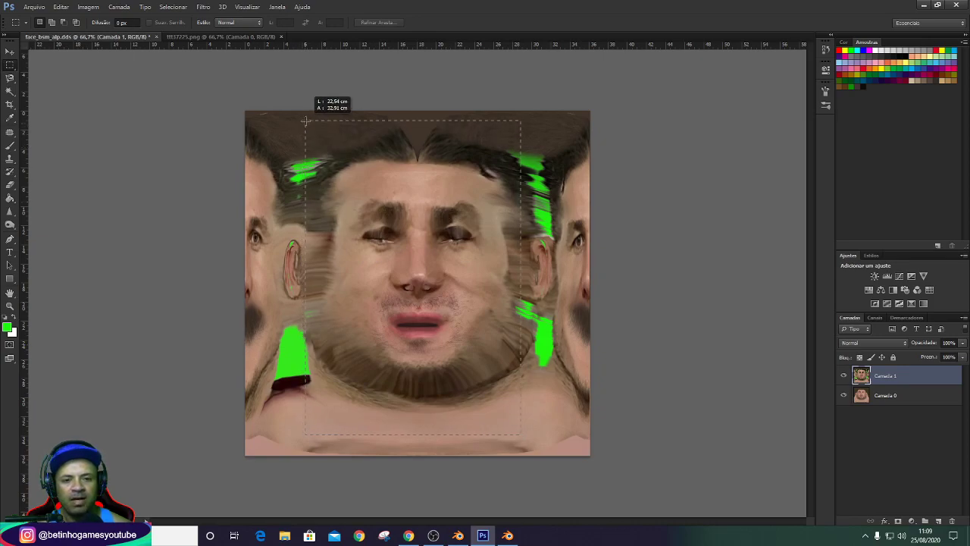
left_click_drag(304, 122, 308, 126)
key("ctrl+j")
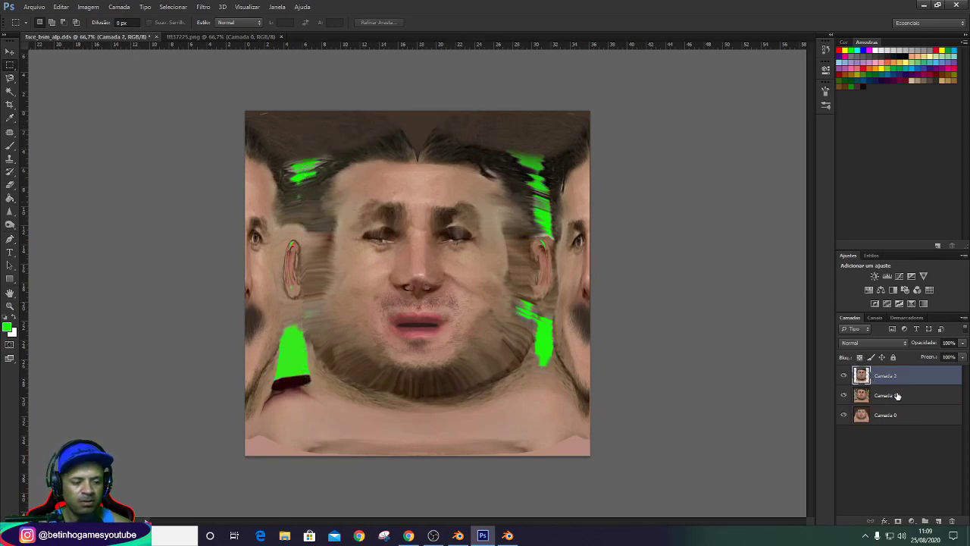
left_click(897, 394)
key("Delete")
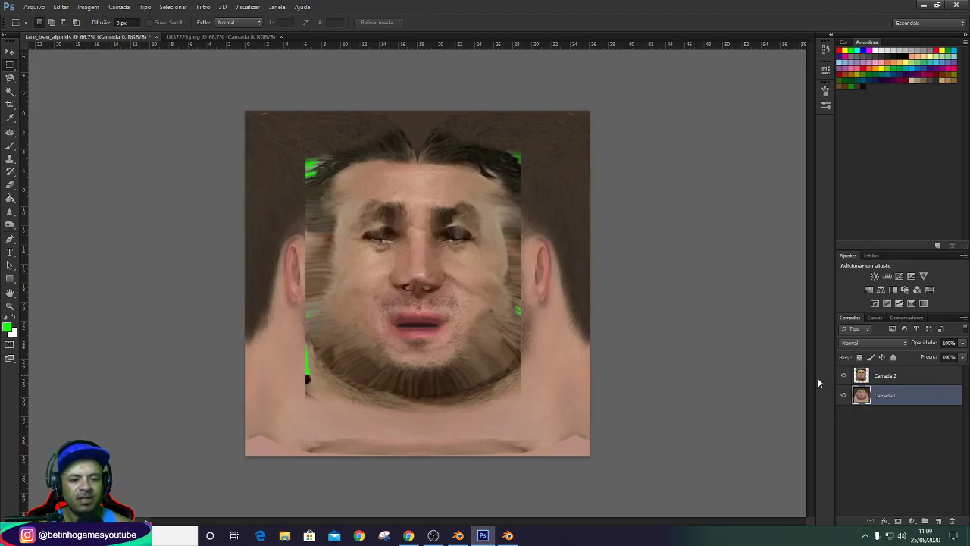
left_click(900, 379)
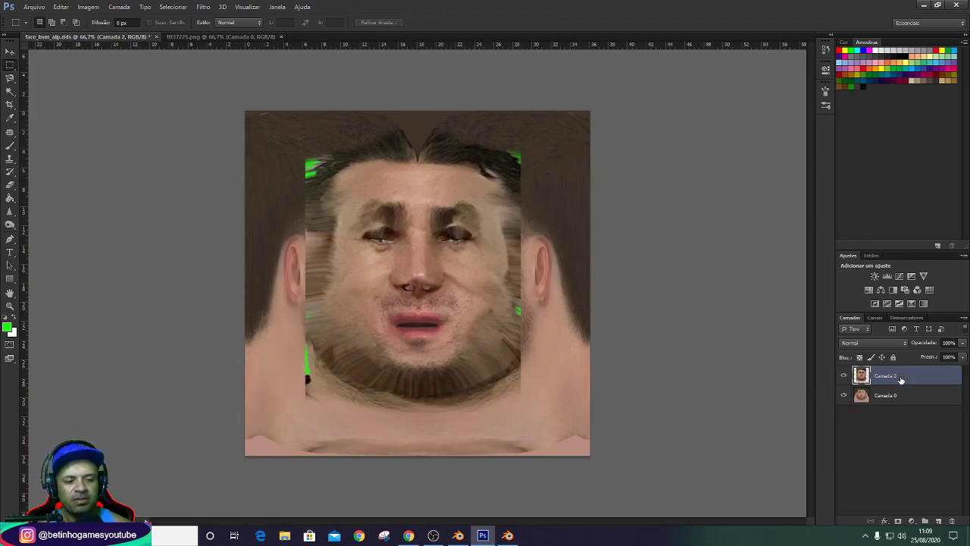
Apply Match Color to Camada 2 using face_bsm_alp.dds layer Camada 0 as source.
left_click(84, 7)
mouse_move(144, 33)
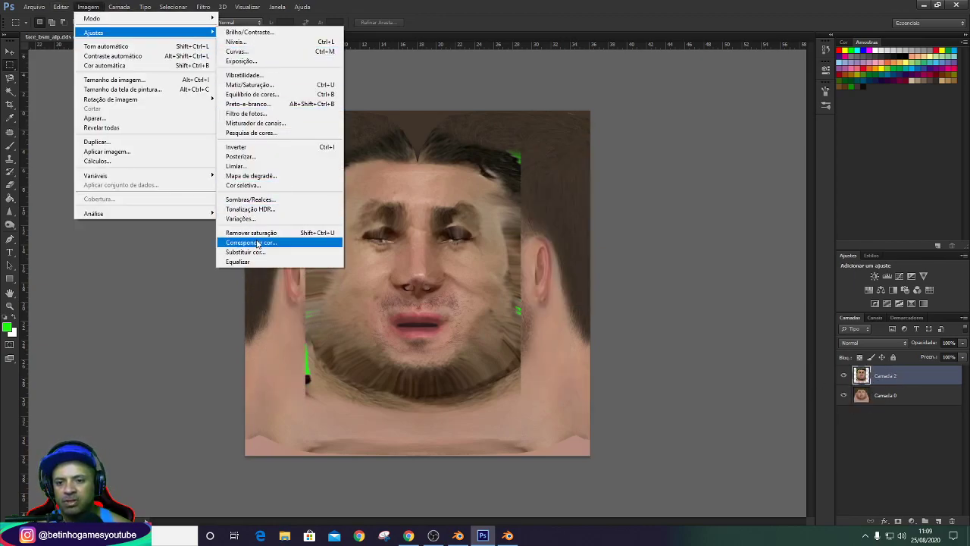
left_click(274, 241)
left_click(574, 394)
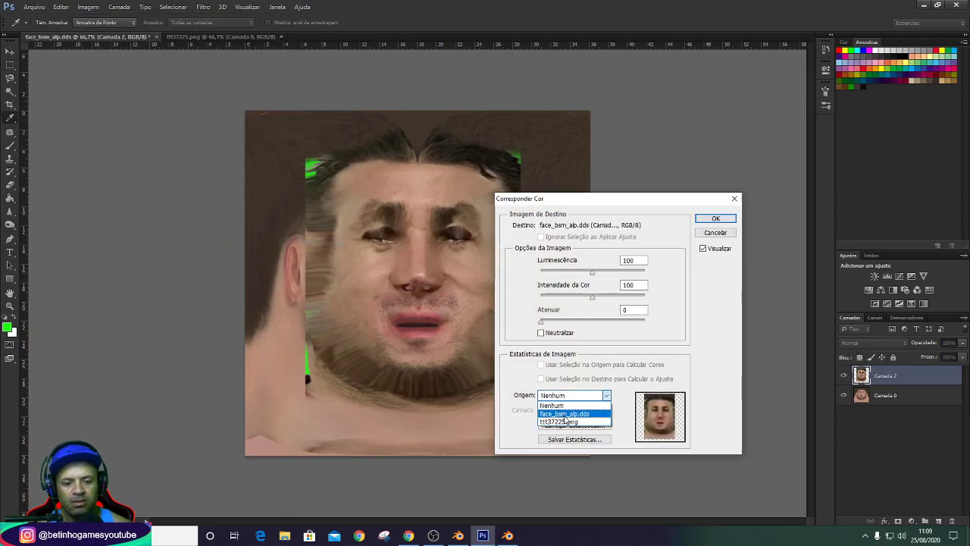
left_click(565, 413)
left_click(599, 410)
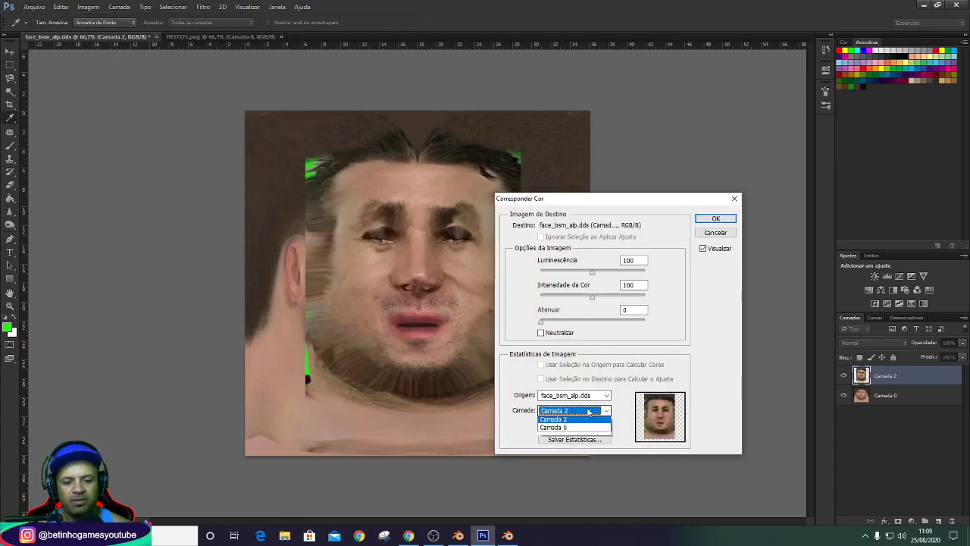
left_click(561, 445)
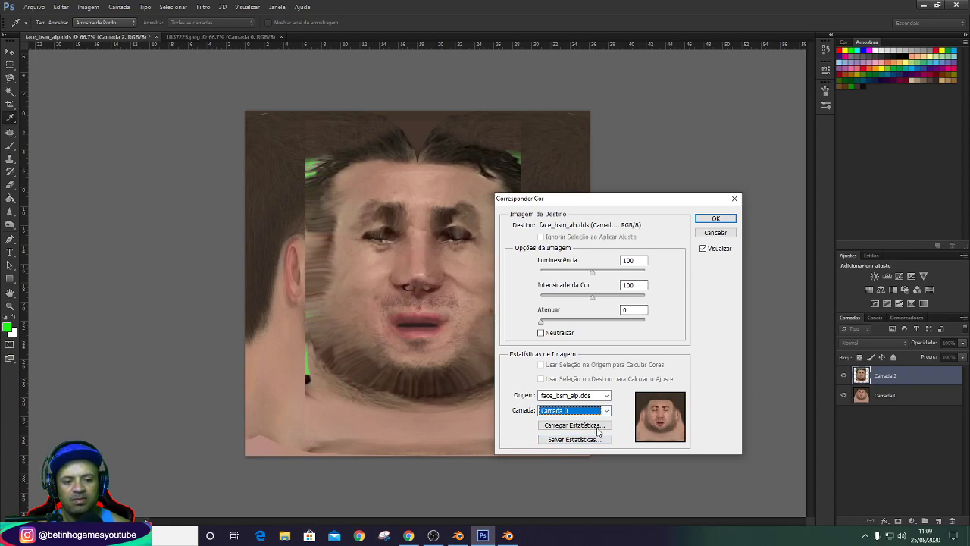
left_click(733, 218)
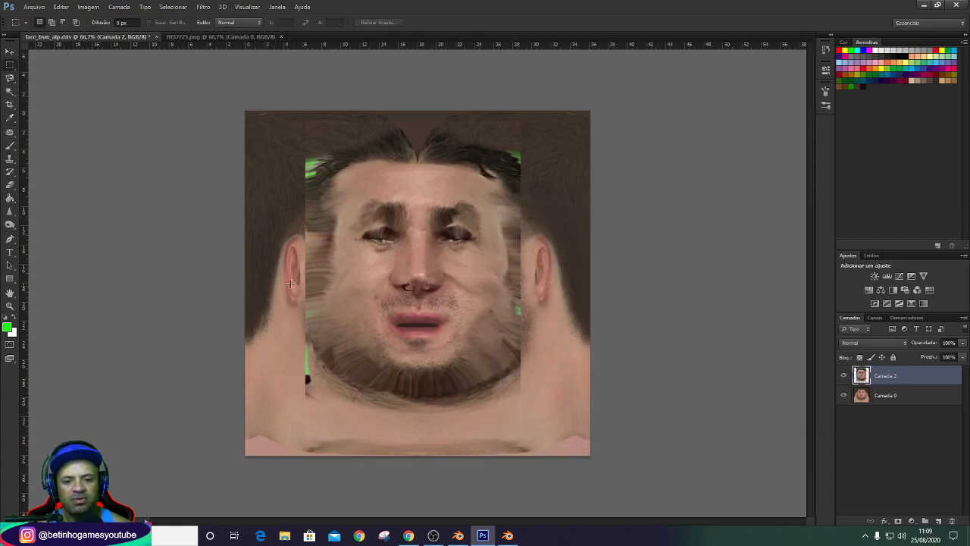
left_click(15, 186)
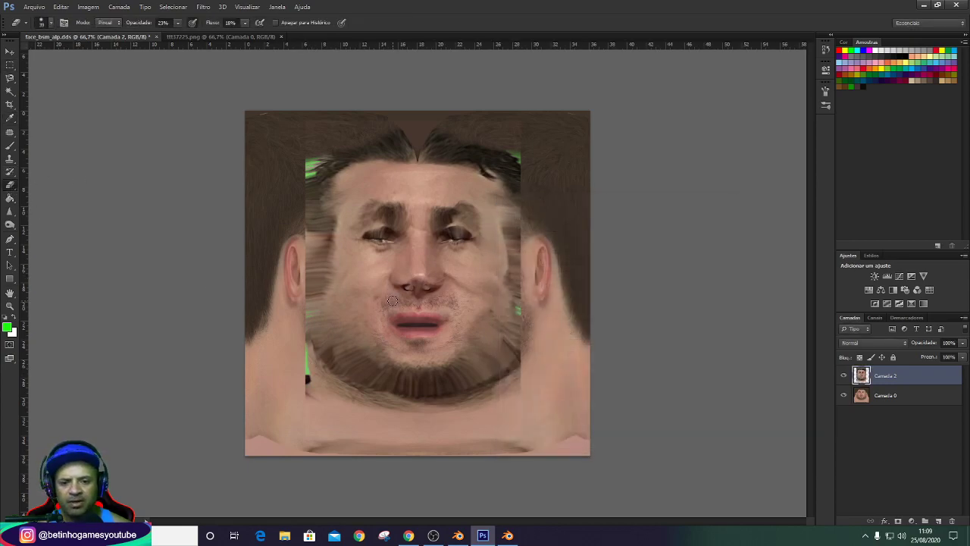
Set up a soft eraser brush with Flow raised to 44%.
right_click(393, 301)
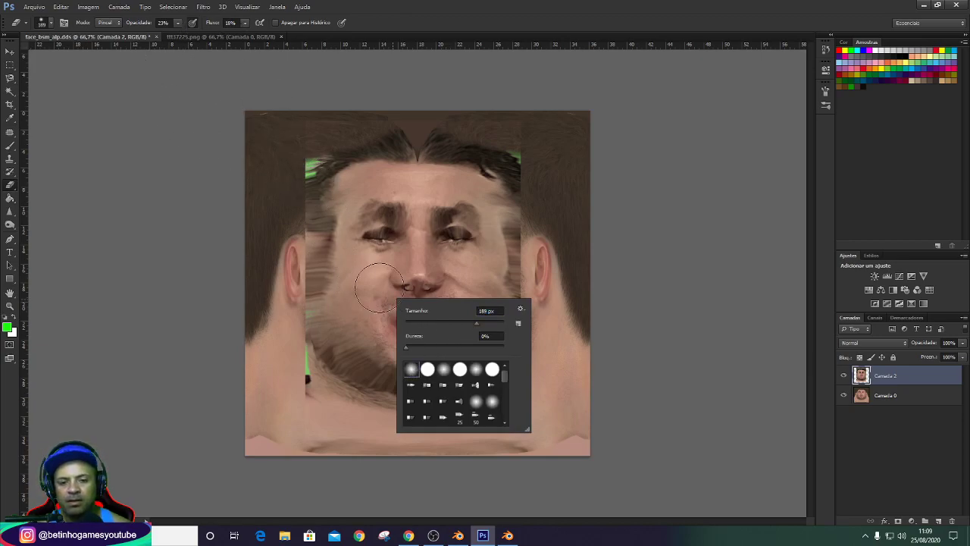
right_click(380, 289)
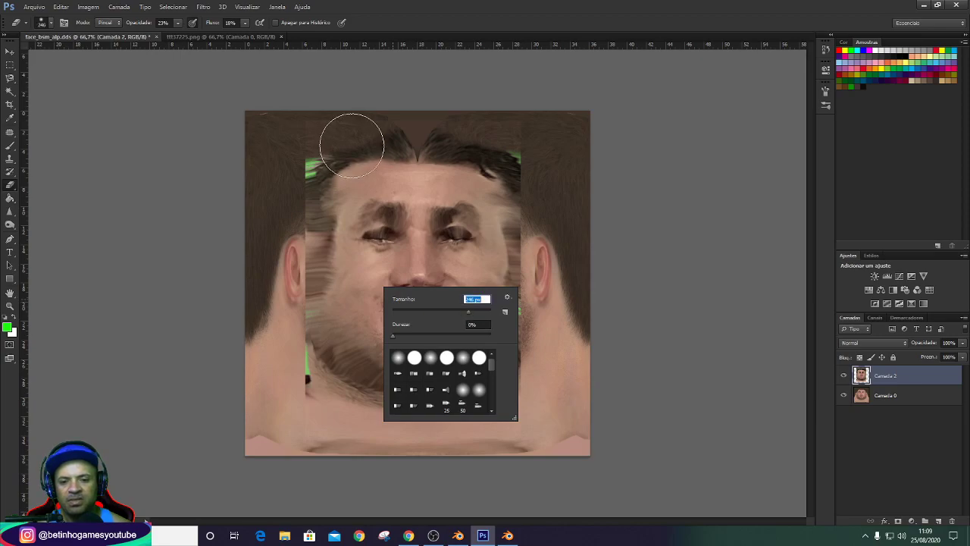
left_click(328, 162)
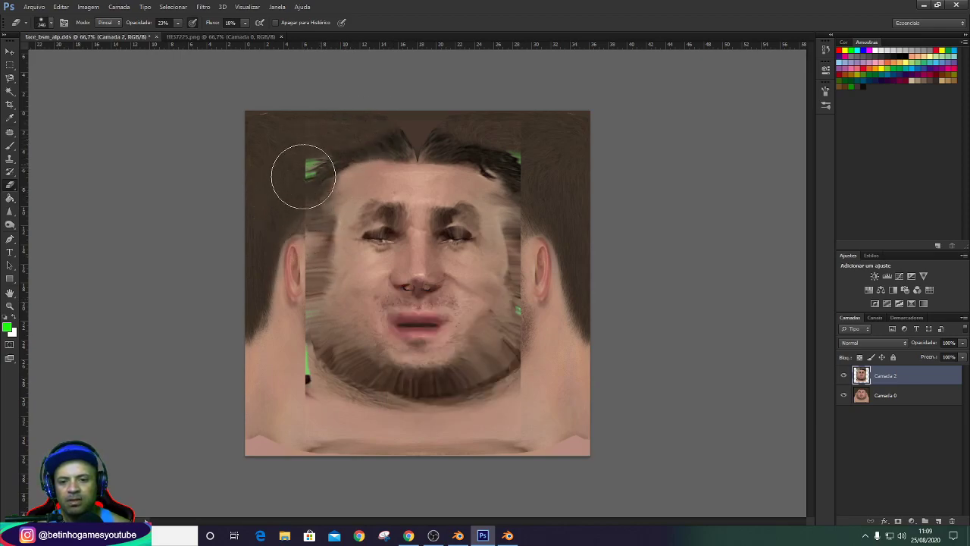
right_click(305, 170)
left_click(290, 169)
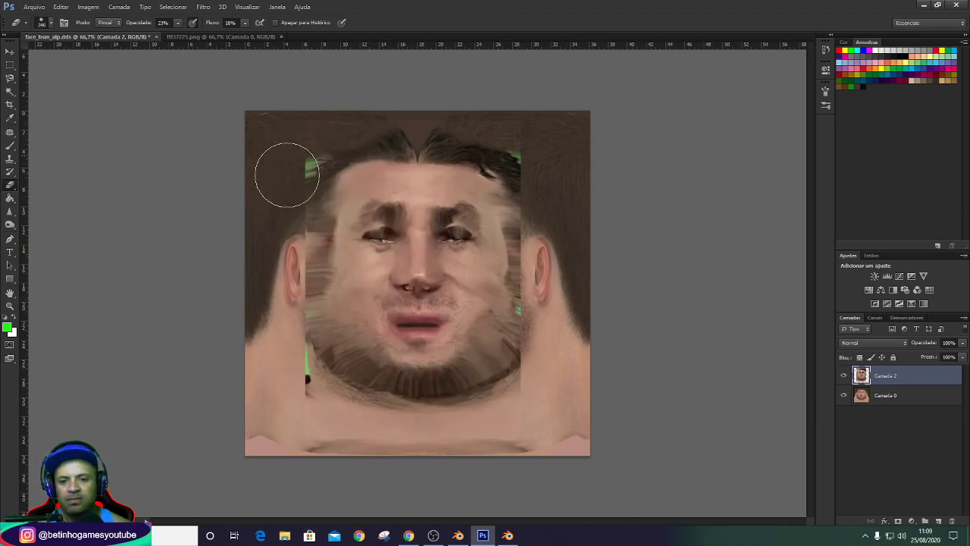
left_click(245, 24)
left_click_drag(251, 36, 262, 36)
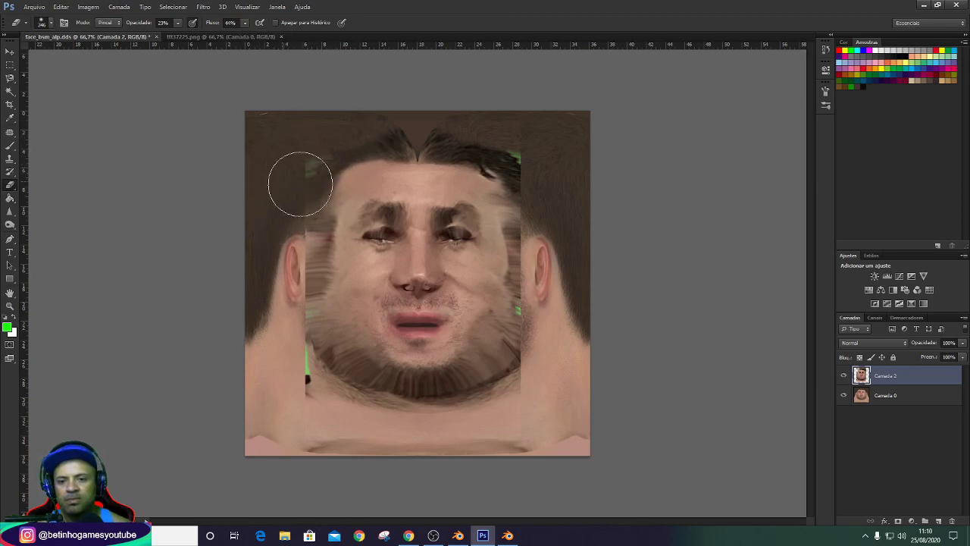
Erase Camada 2's green-spotted edges along the hairline, left ear, lower jaw, chin and right jaw.
left_click_drag(249, 206, 321, 139)
right_click(264, 190)
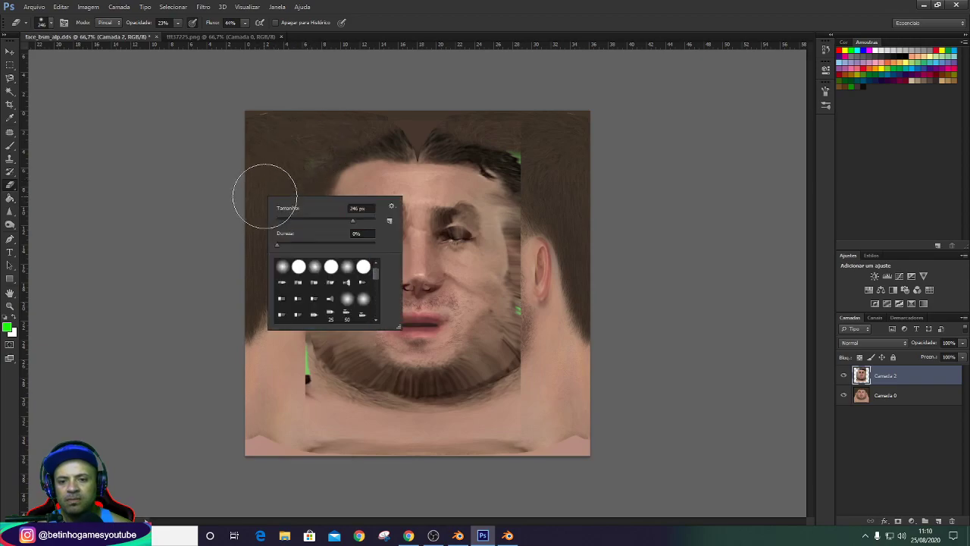
key("Escape")
left_click_drag(296, 275, 310, 276)
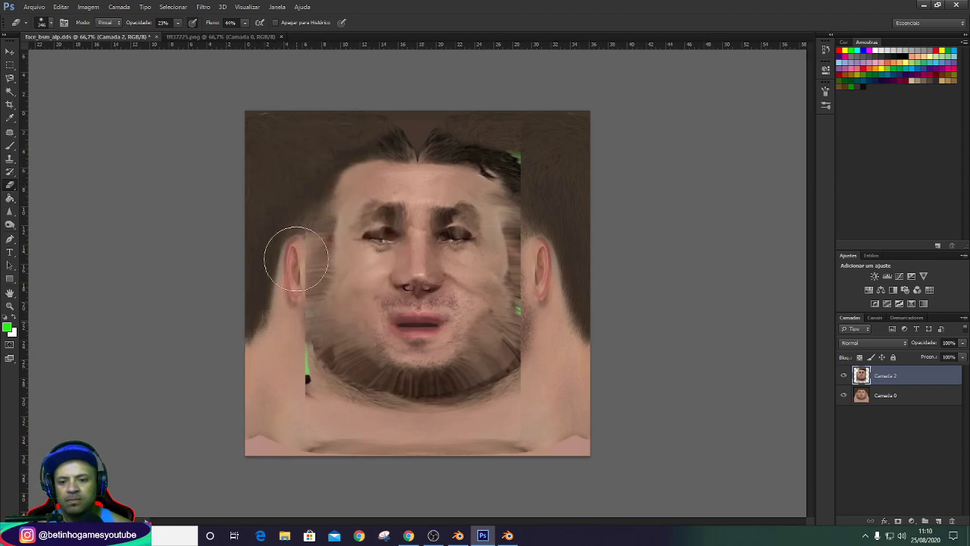
right_click(310, 276)
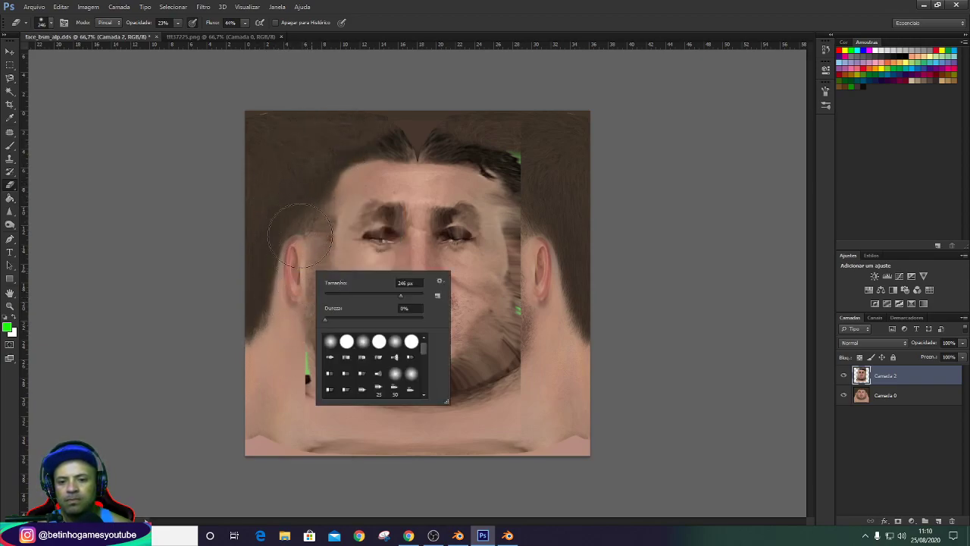
key("Escape")
left_click_drag(286, 379, 282, 360)
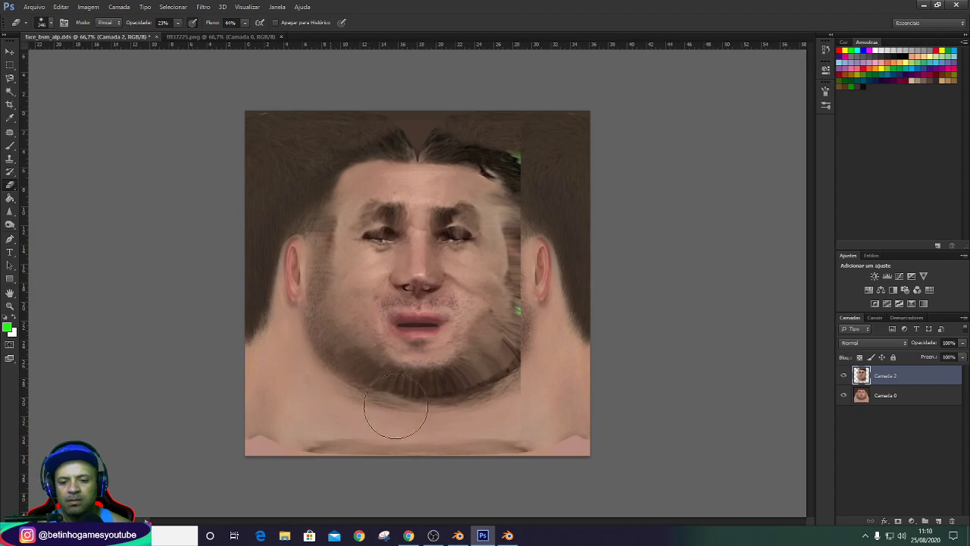
left_click_drag(403, 393, 455, 383)
mouse_move(426, 413)
left_mouse_down()
mouse_move(526, 321)
mouse_move(542, 340)
mouse_move(530, 346)
mouse_move(548, 346)
mouse_move(487, 422)
mouse_move(416, 422)
mouse_move(427, 427)
mouse_move(517, 348)
mouse_move(538, 273)
mouse_move(534, 194)
mouse_move(515, 144)
mouse_move(505, 145)
mouse_move(520, 139)
mouse_move(511, 152)
mouse_move(532, 193)
left_mouse_up()
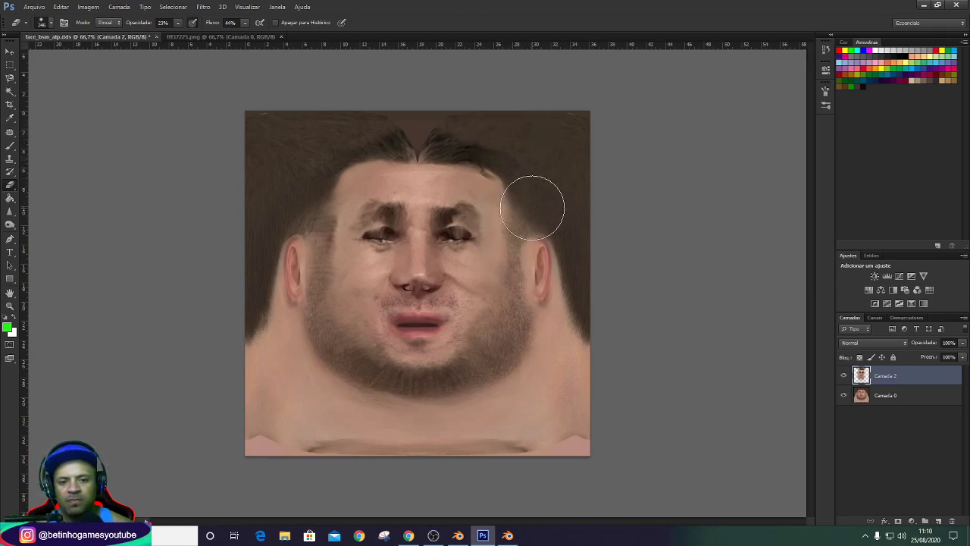
Shrink the eraser brush to 80 px.
right_click(536, 206)
key("Return")
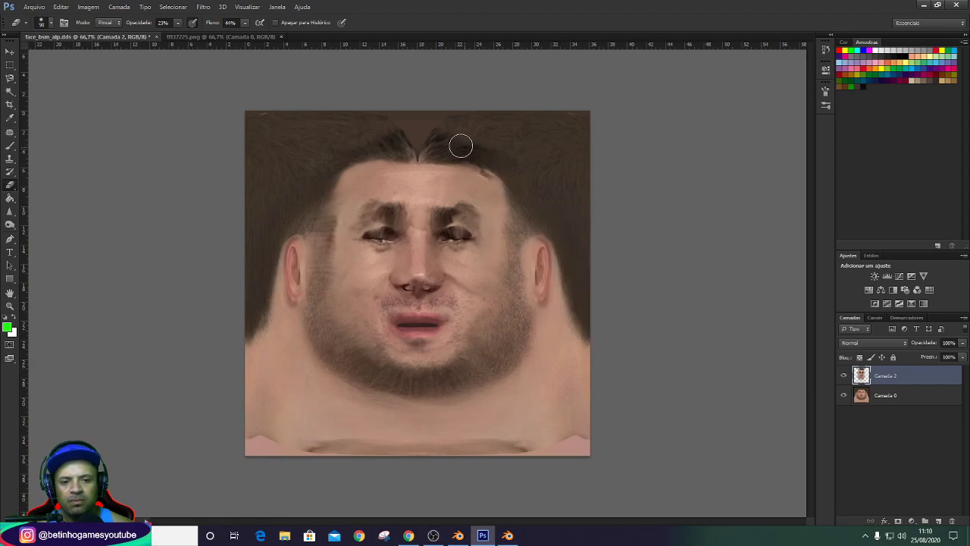
right_click(521, 153)
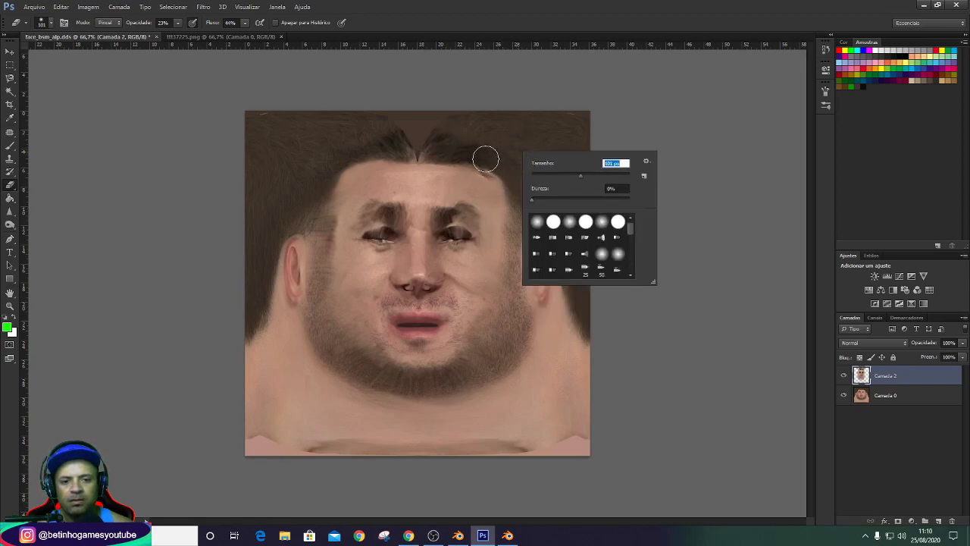
key("Return")
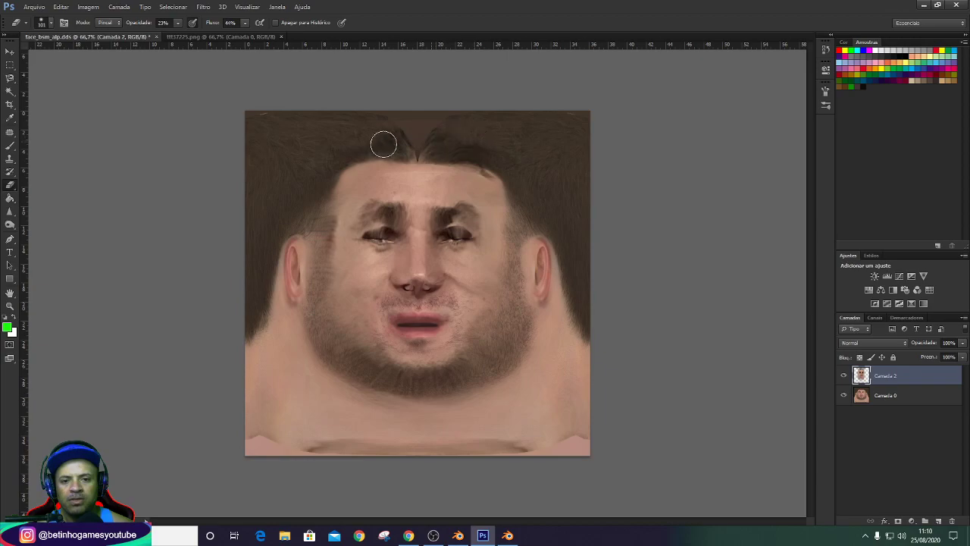
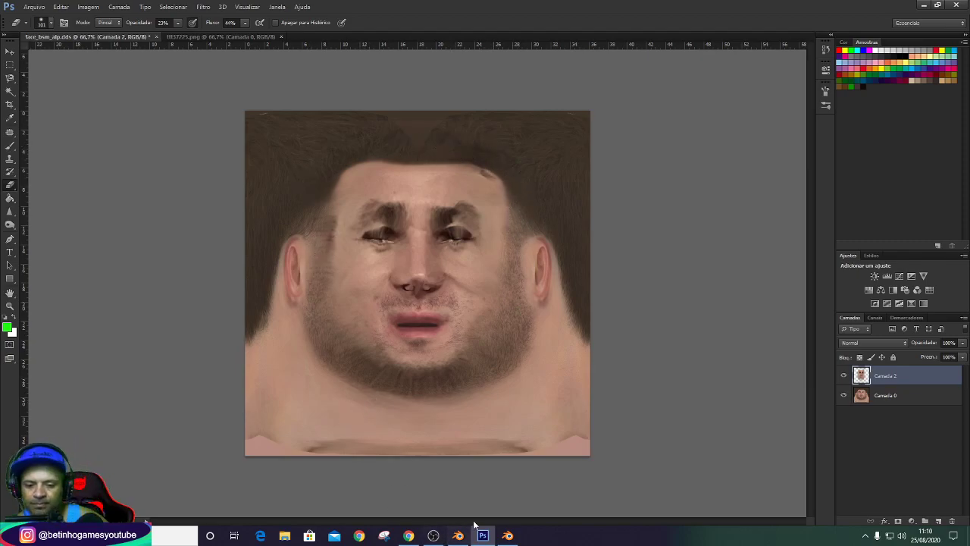
At 100% zoom, paint lighter skin tone over the left eyebrow and eyelid area, then zoom back out.
left_click(434, 536)
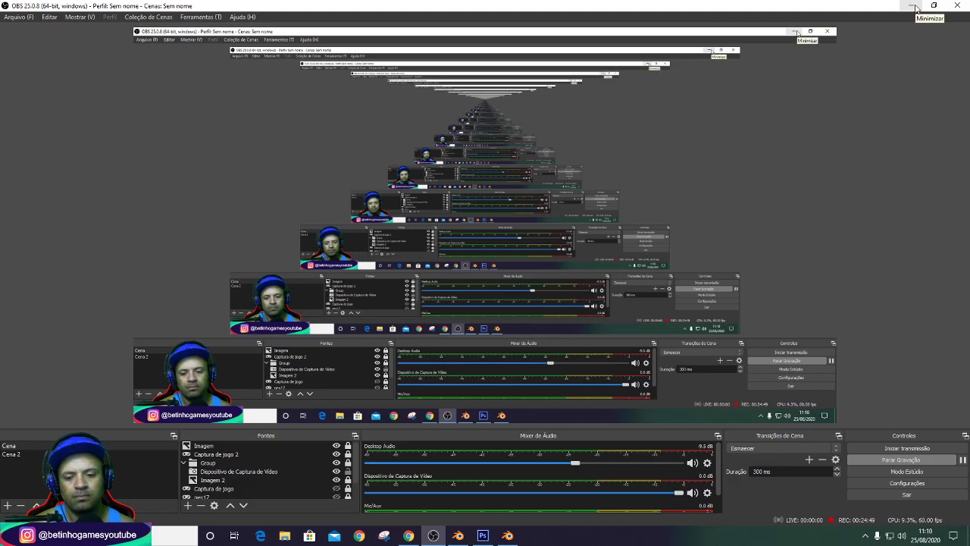
left_click(916, 8)
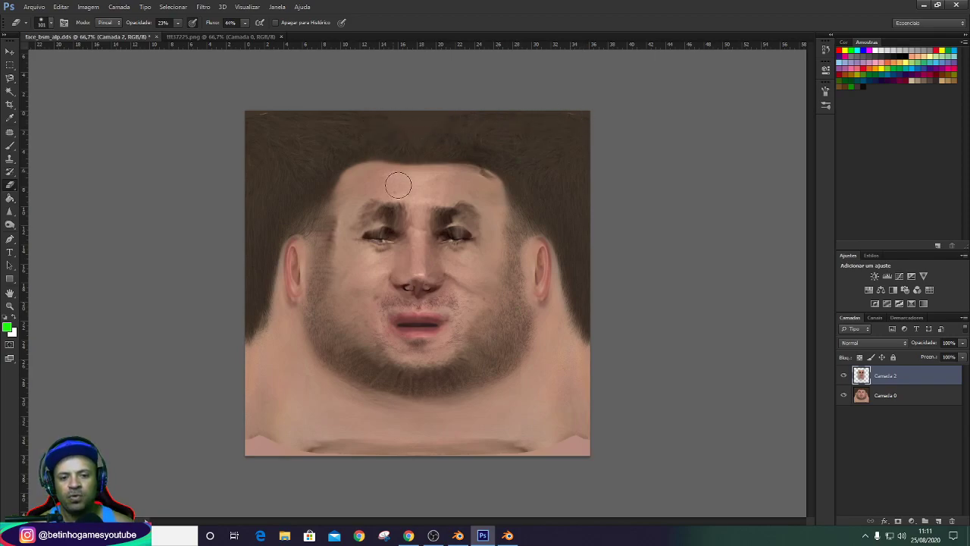
key("ctrl+plus")
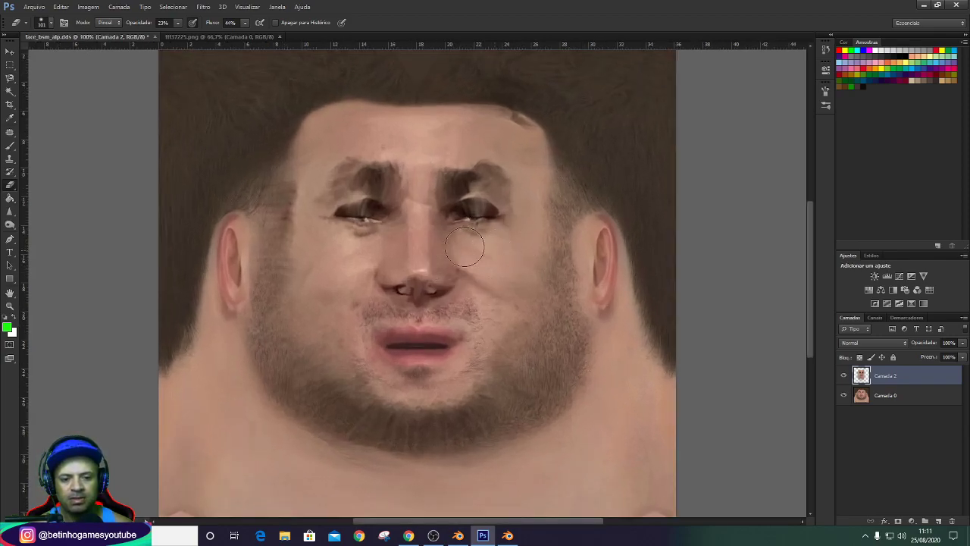
right_click(458, 245)
key("Escape")
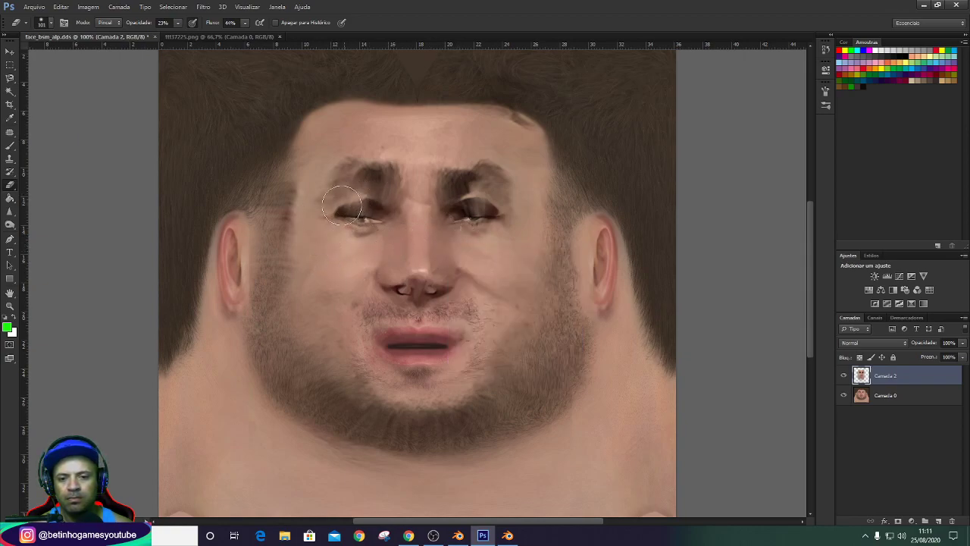
left_click_drag(428, 191, 507, 196)
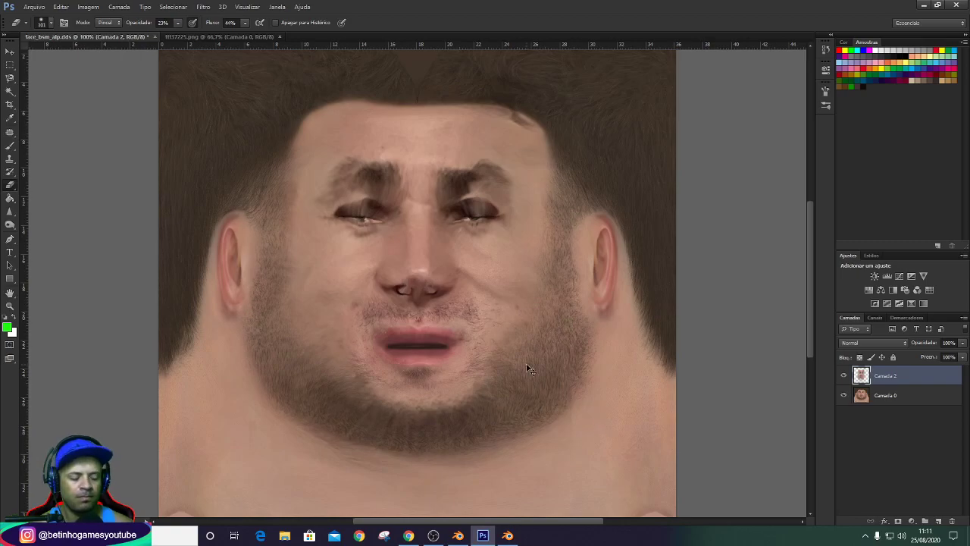
key("ctrl+minus")
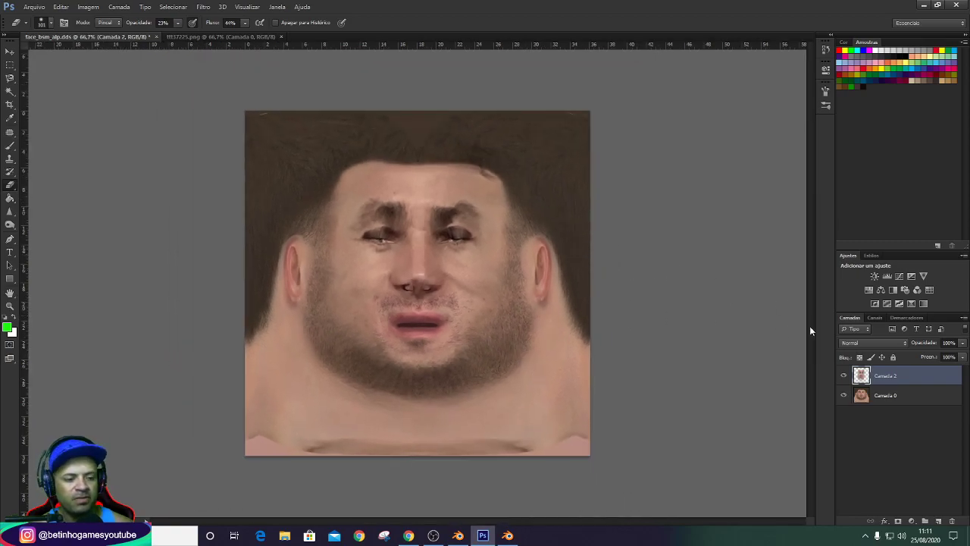
Save the edited face texture as a new PNG copy named tttttt.png with default PNG options.
left_click(34, 7)
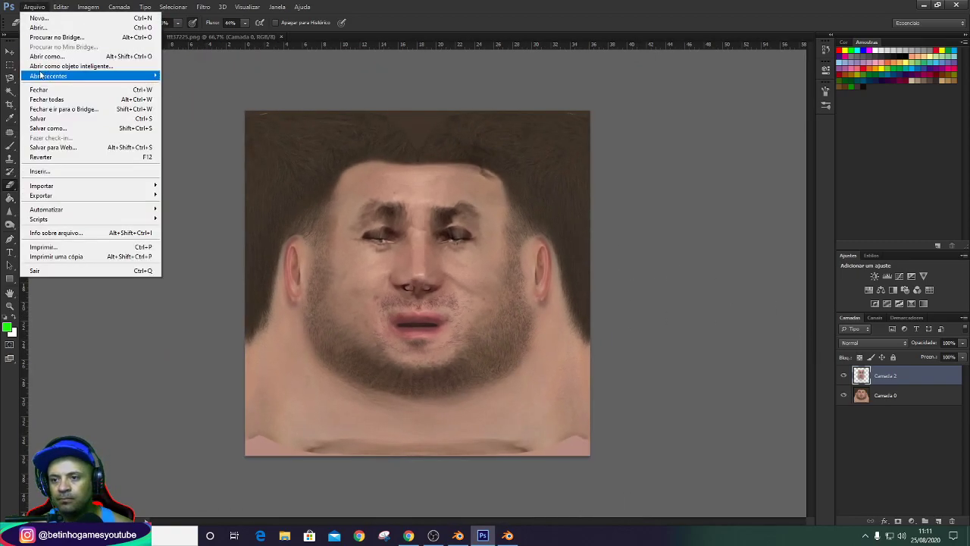
left_click(49, 129)
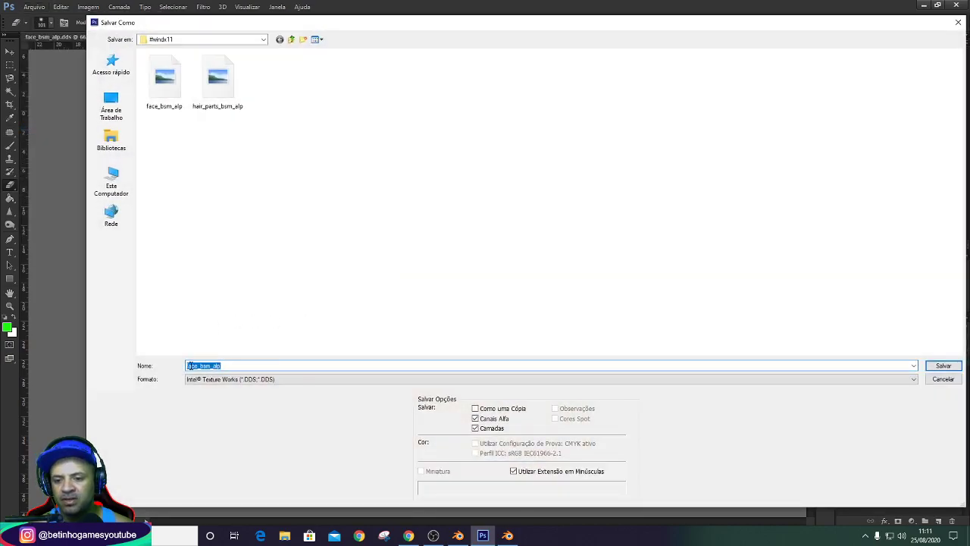
left_click(204, 380)
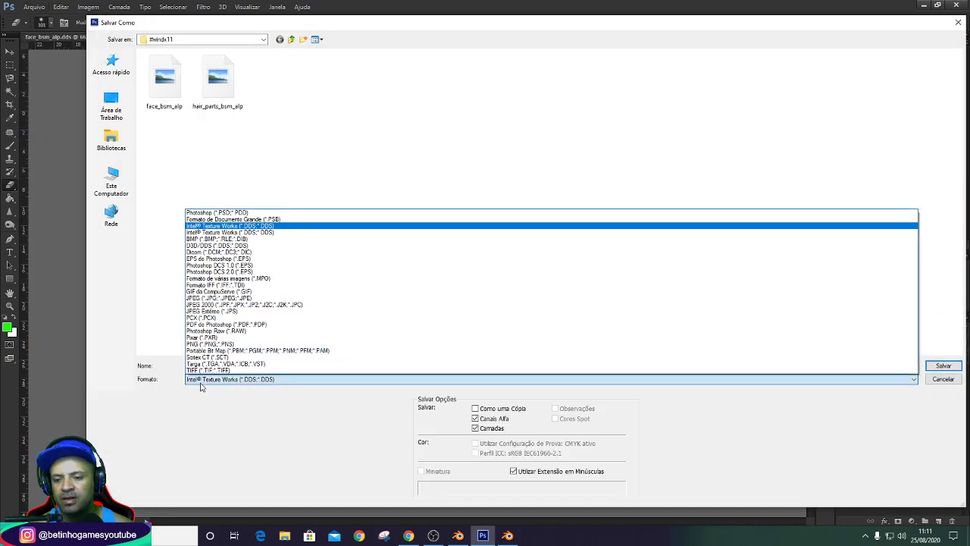
left_click(211, 345)
left_click(188, 365)
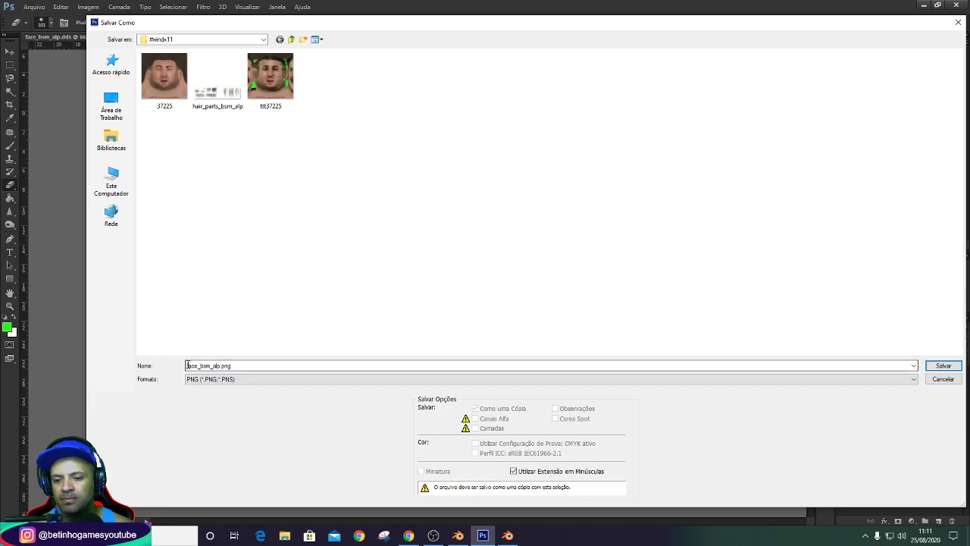
type("ttttt")
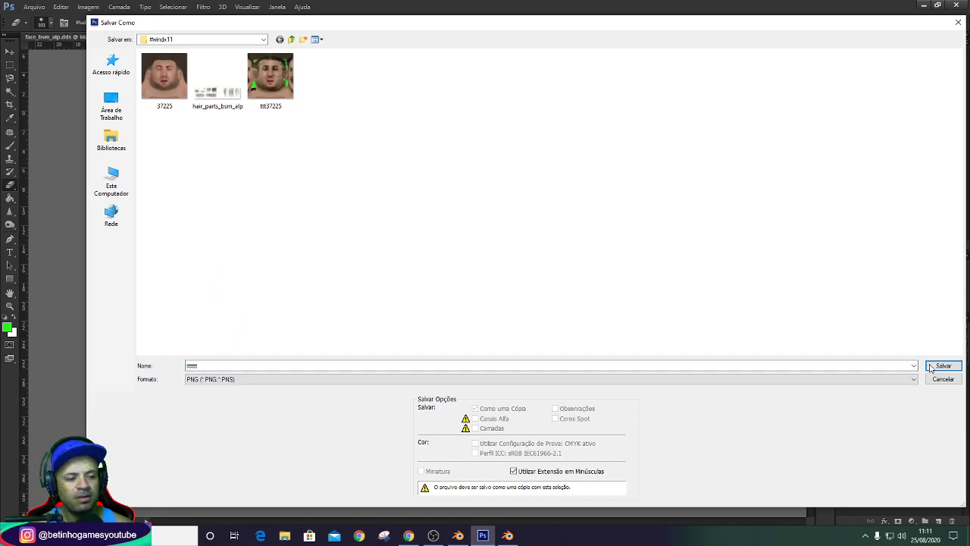
left_click(931, 367)
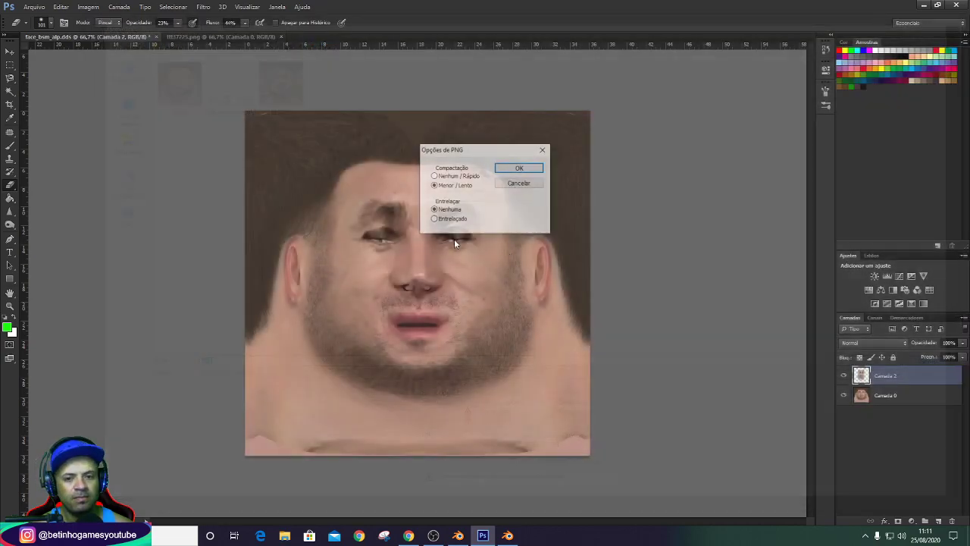
left_click(503, 172)
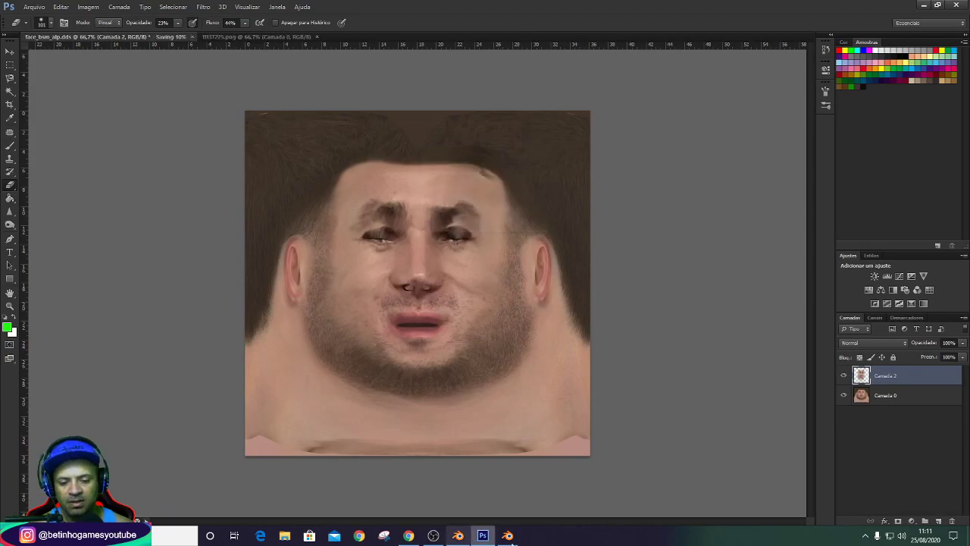
Close the older Blender window and select the whole face mesh in edit mode.
left_click(508, 536)
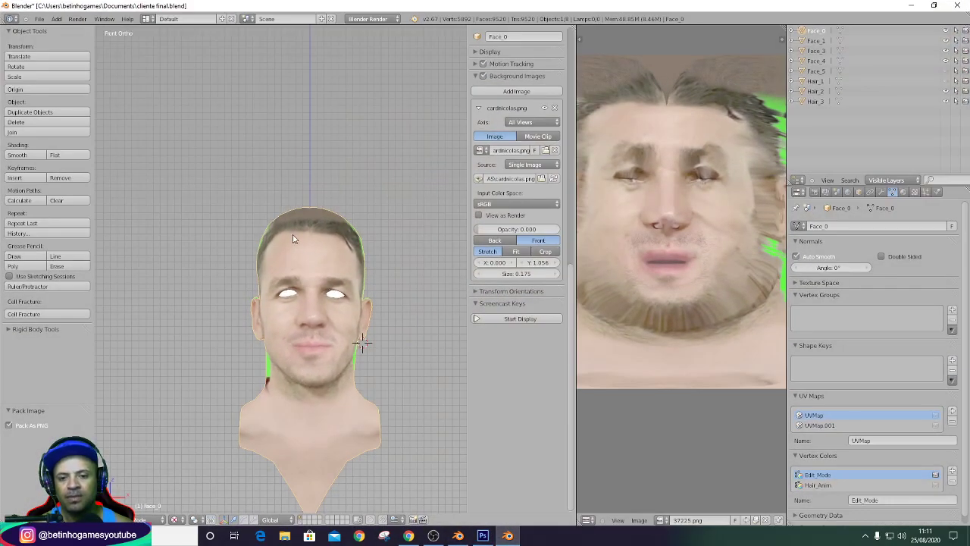
left_click(959, 9)
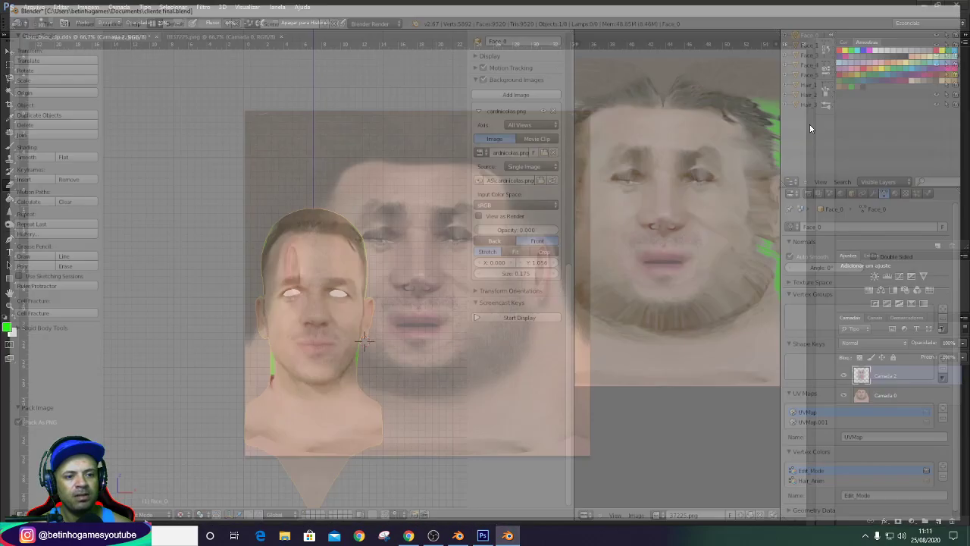
left_click(467, 537)
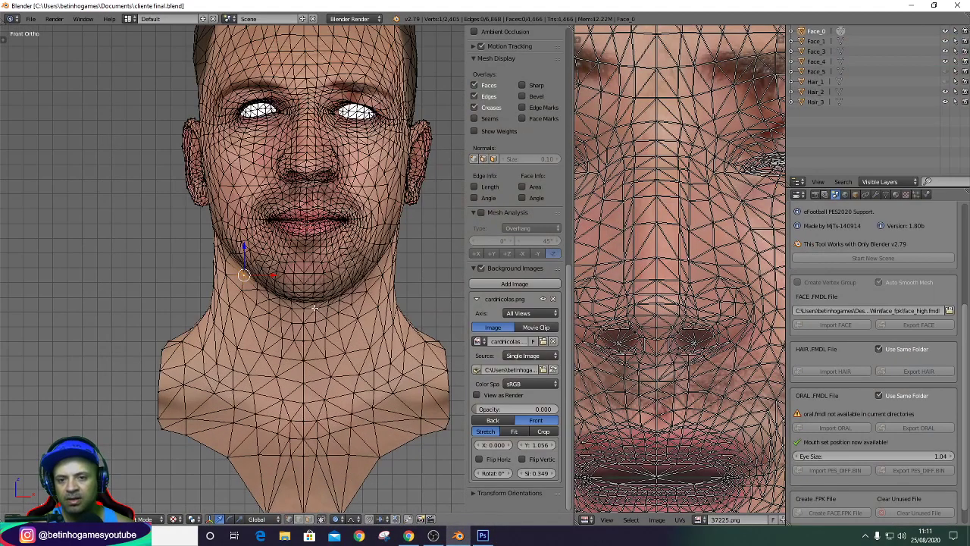
left_click(841, 33)
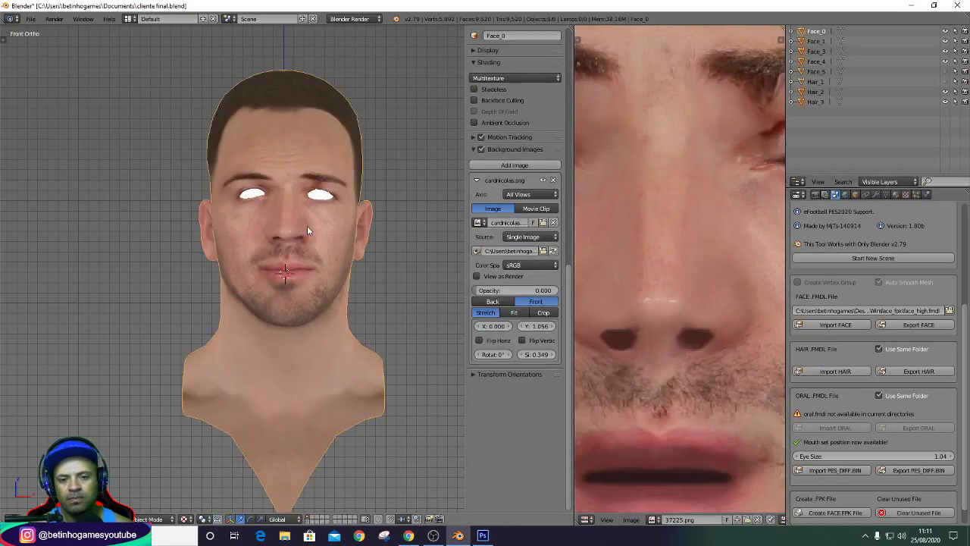
left_click(840, 33)
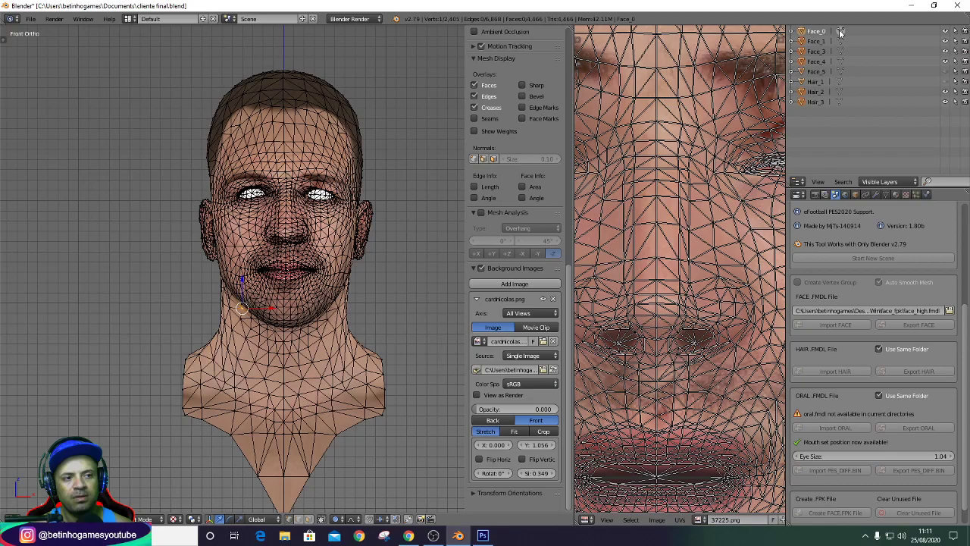
left_click(840, 33)
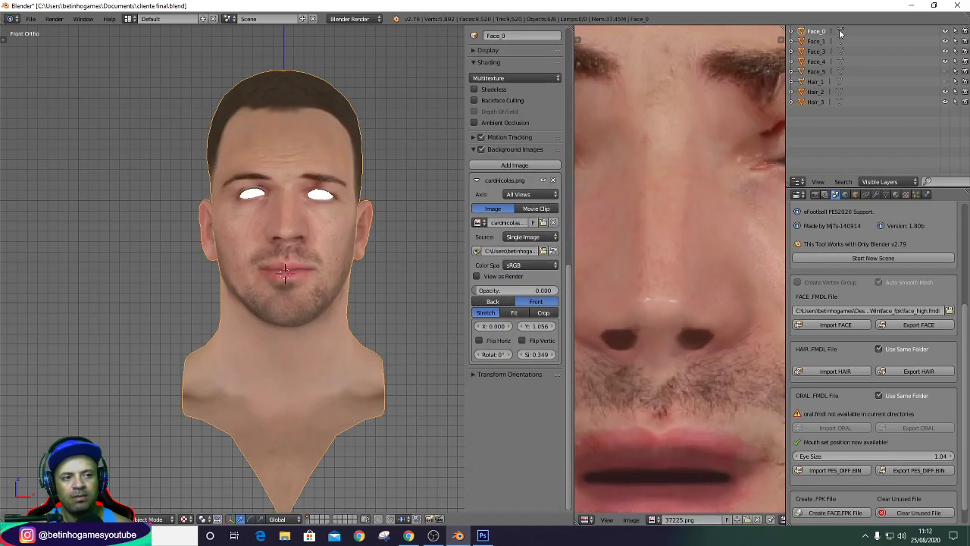
left_click(840, 33)
key("a")
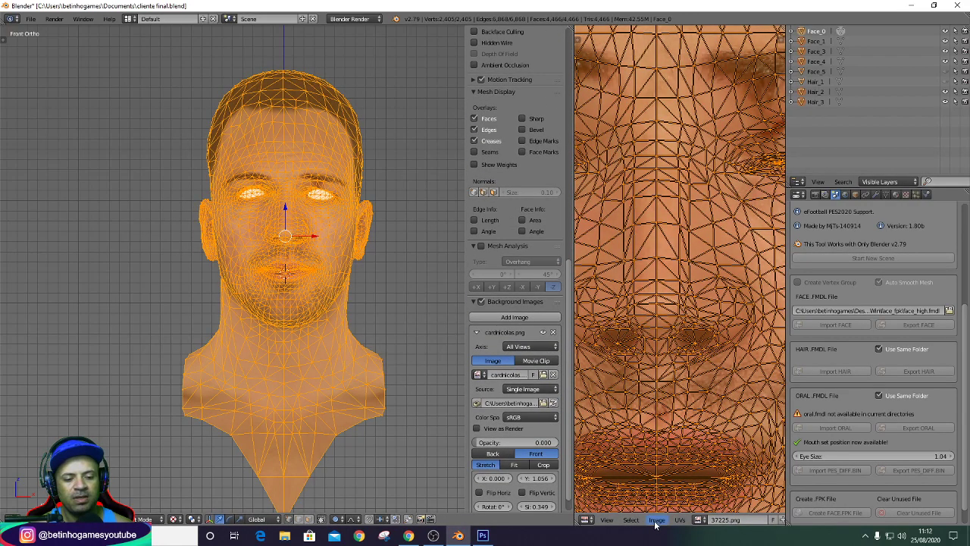
Load tttttt.png as the face image and inspect the retextured head from side and front.
left_click(656, 520)
left_click(667, 503)
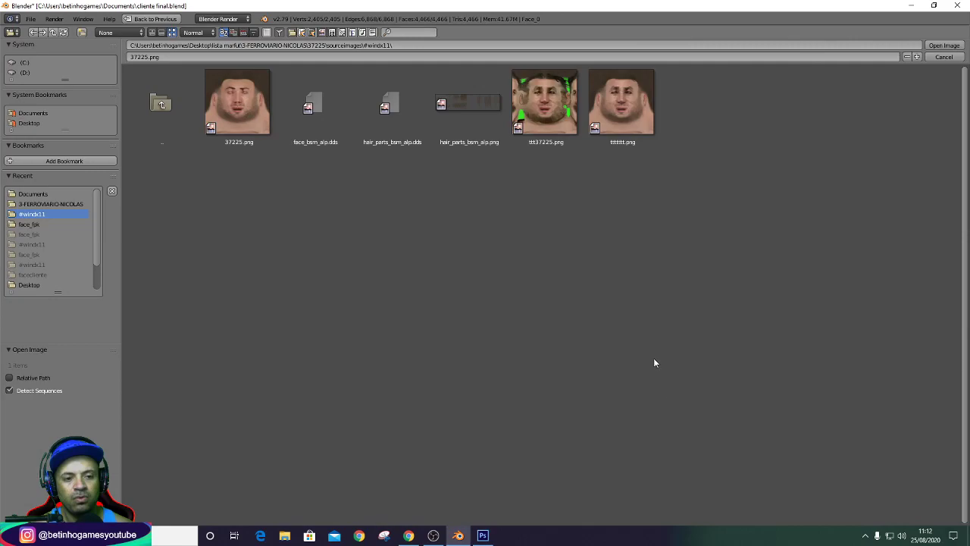
double_click(623, 104)
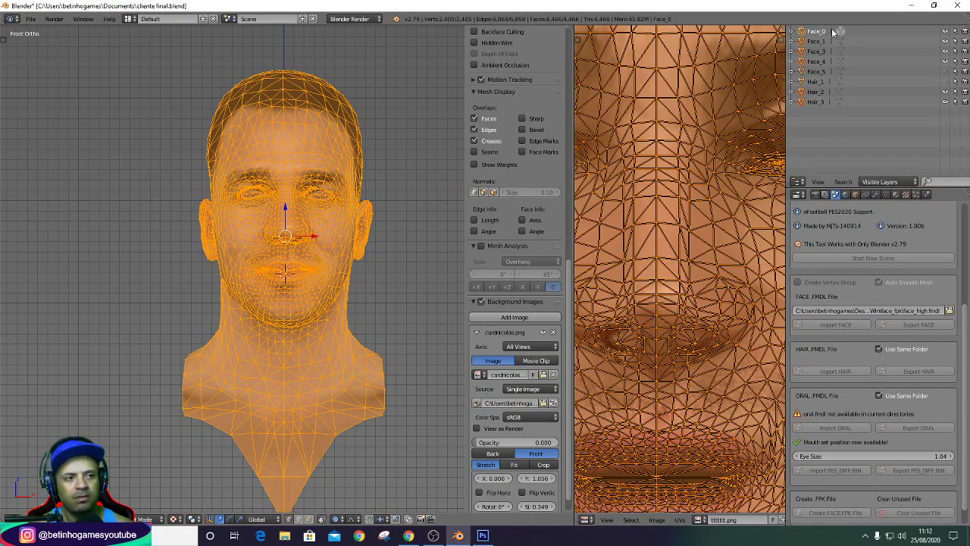
key("Tab")
middle_click_drag(328, 222, 264, 184)
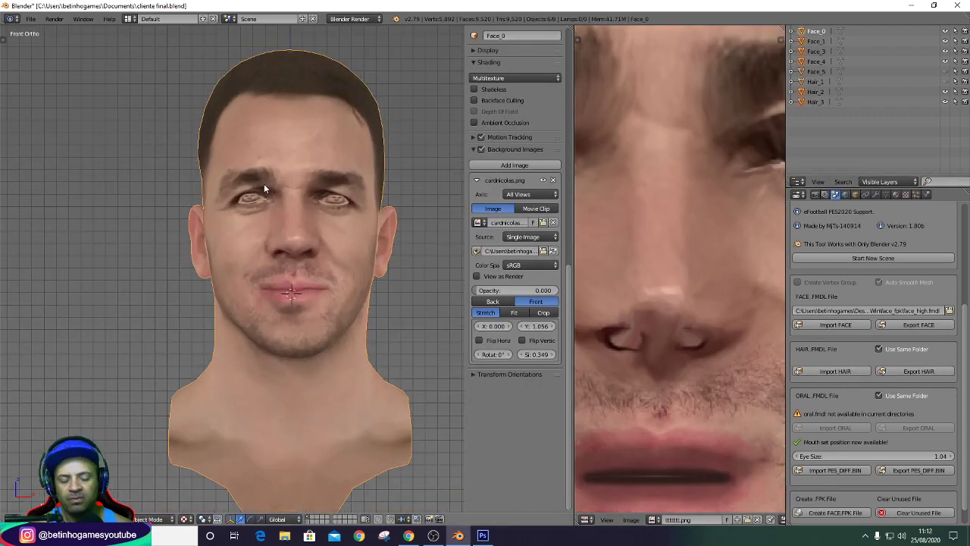
key("KP_6")
key("KP_6")
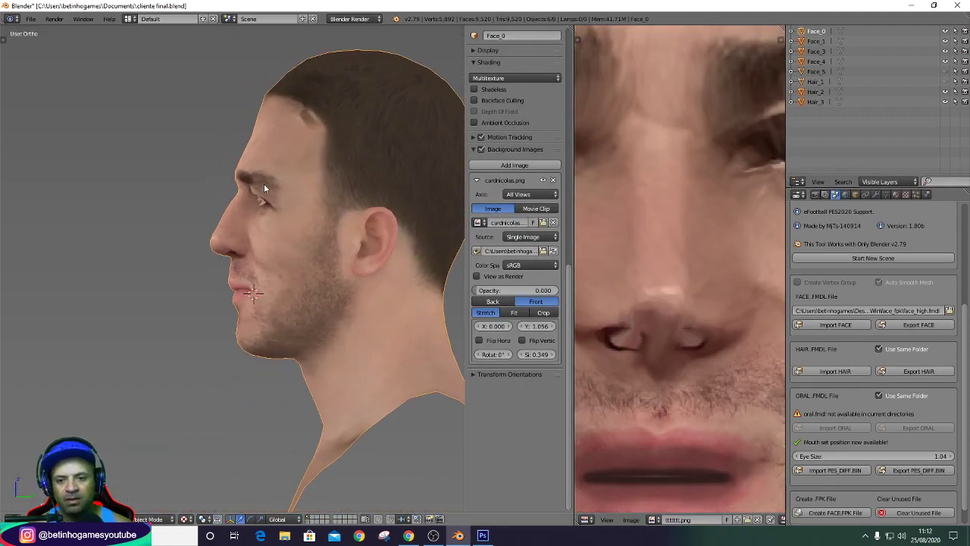
key("KP_1")
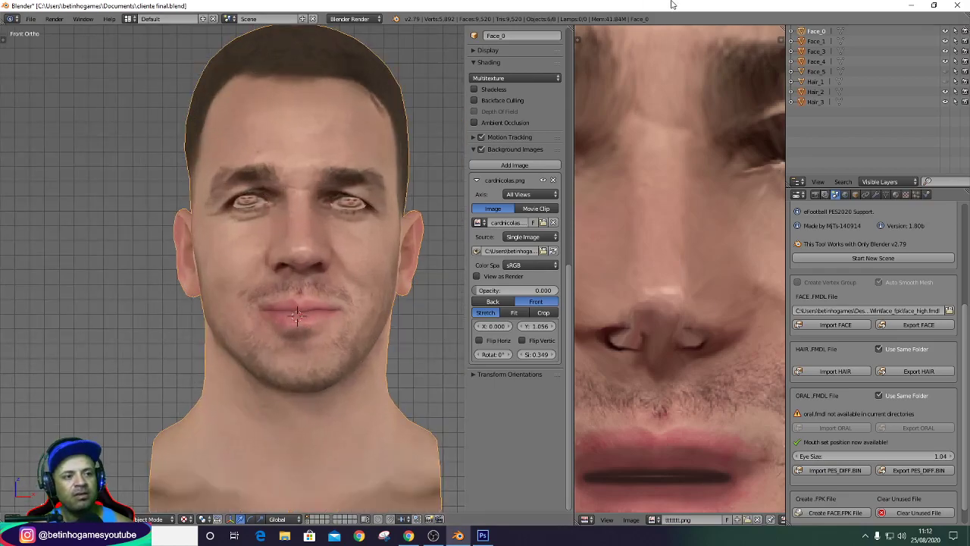
In the lista marfut folder, finish renaming the player folder to 3-FERROVIARIO-NICOLAS.
left_click(920, 5)
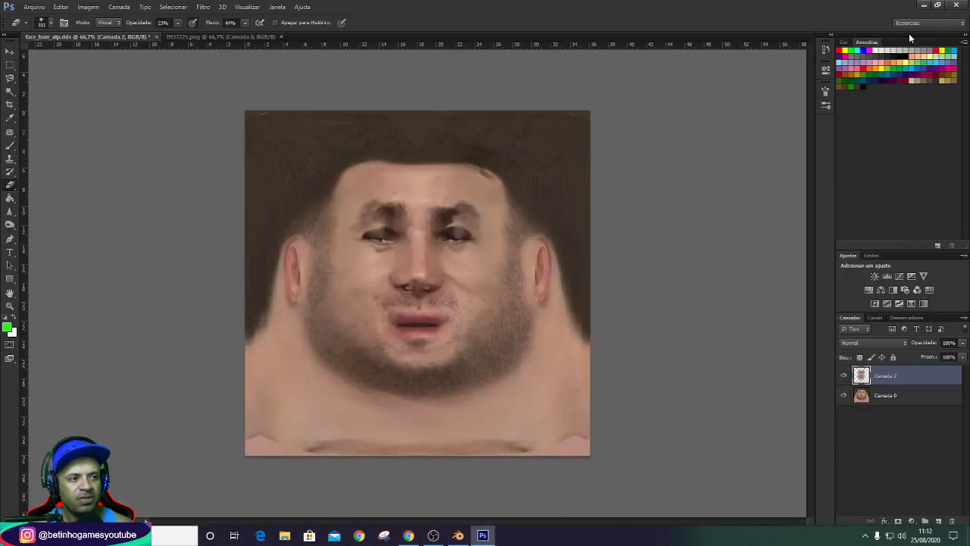
left_click(926, 5)
double_click(407, 173)
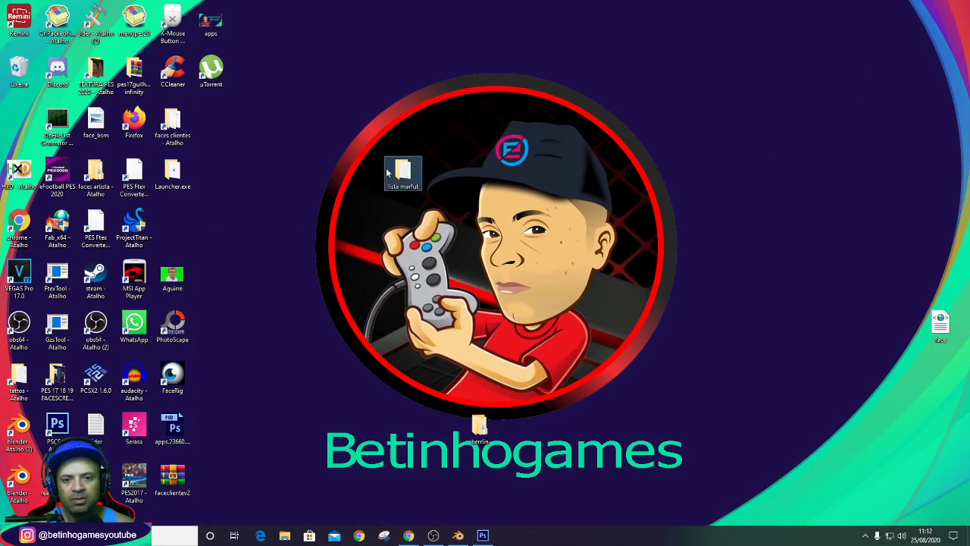
left_click(480, 190)
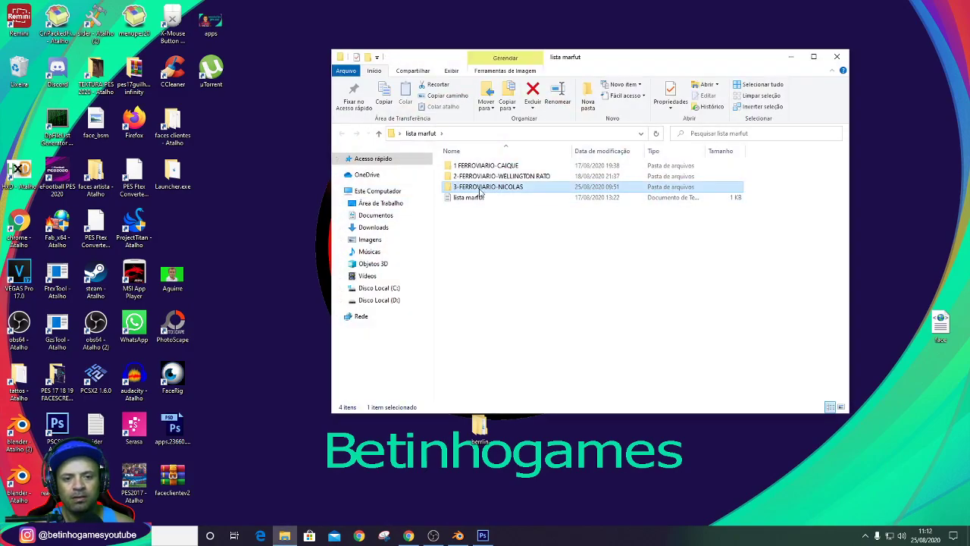
left_click(480, 189)
left_click(540, 317)
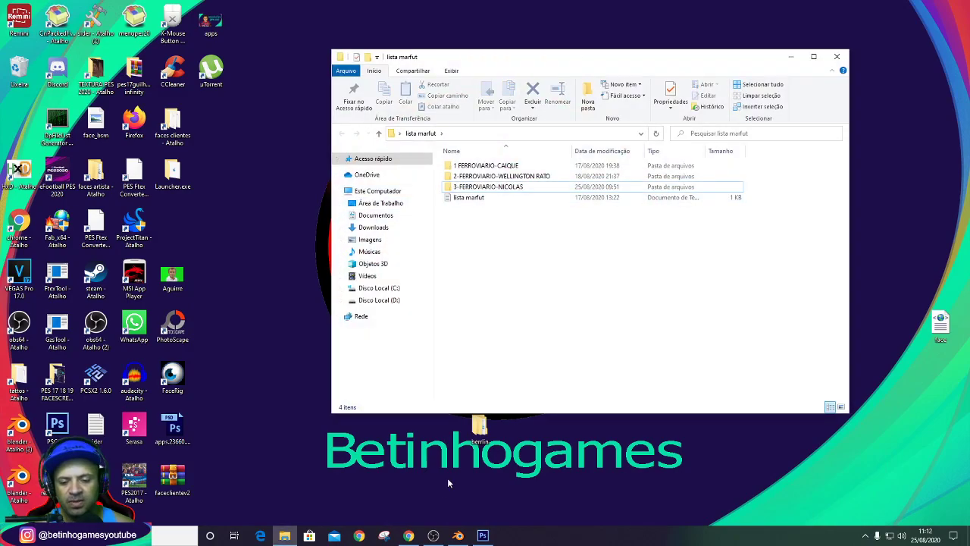
left_click(408, 535)
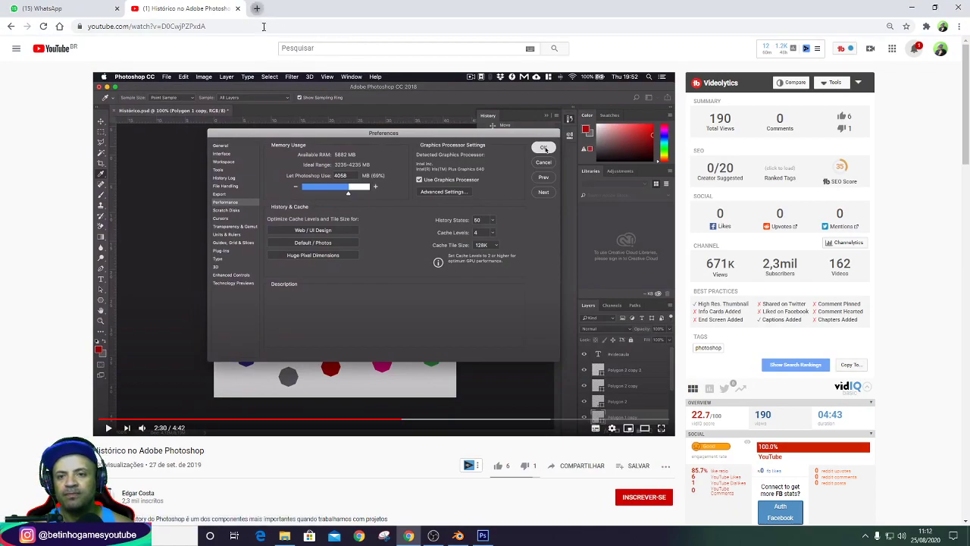
Search Google for 3-FERROVIARIO-NICOLAS in a new tab and show image results.
left_click(256, 9)
left_click(279, 28)
type("3-FERROVIARIO-NICOLAS")
key("Return")
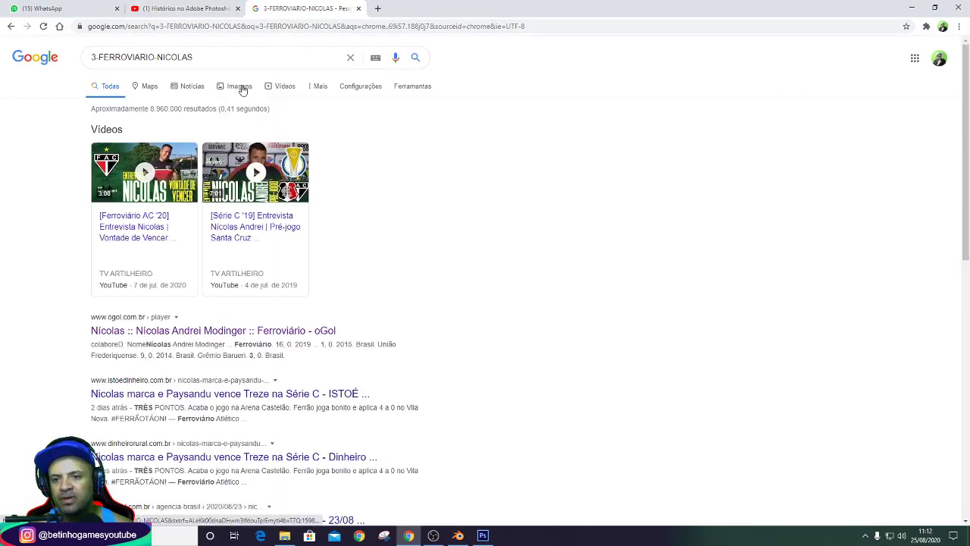
left_click(239, 86)
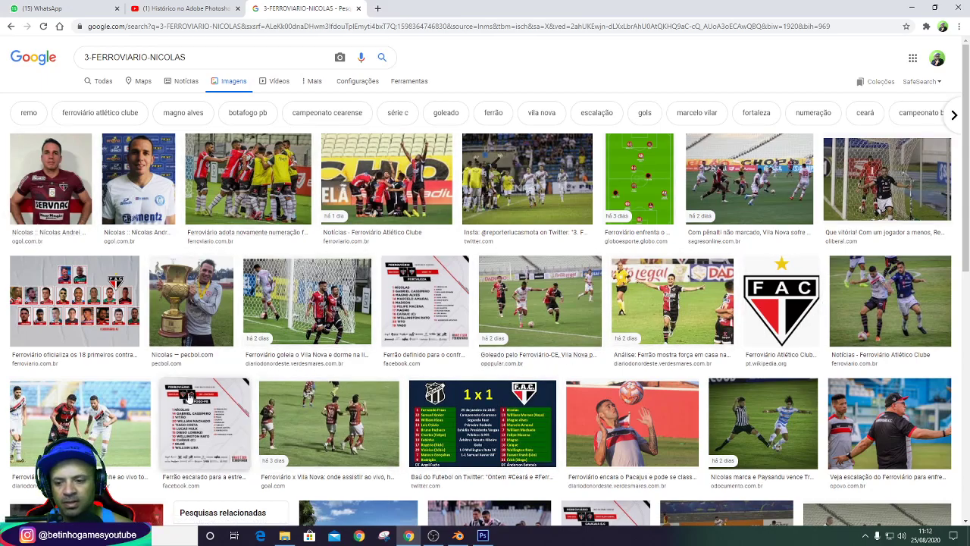
Preview the player photos, opening the Gazeta Press goalkeeper image in the large viewer.
left_click(50, 179)
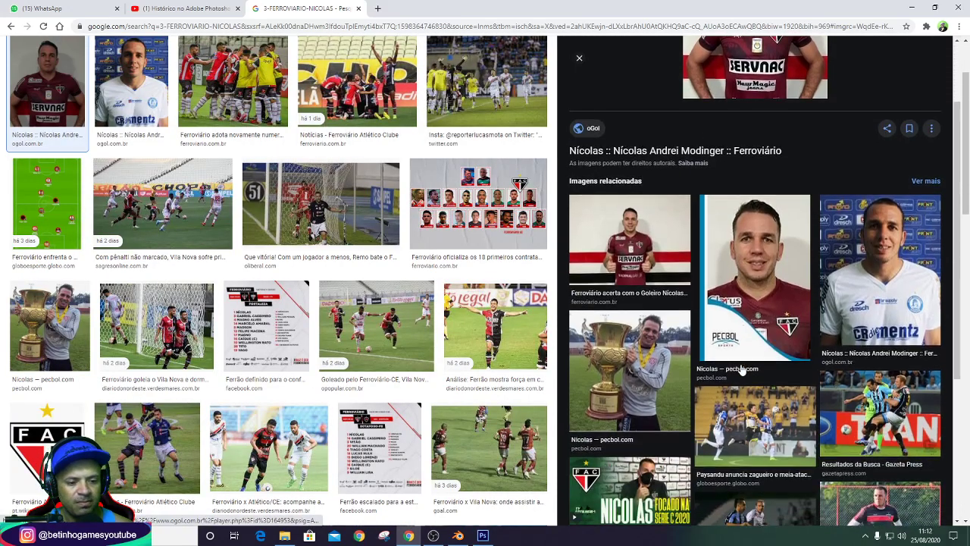
scroll(742, 369, "down", 2)
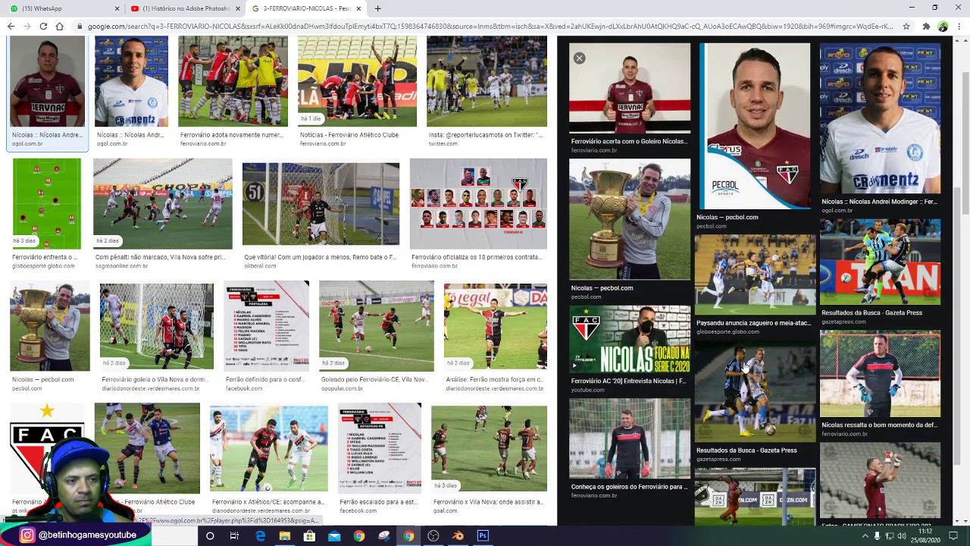
scroll(747, 369, "down", 2)
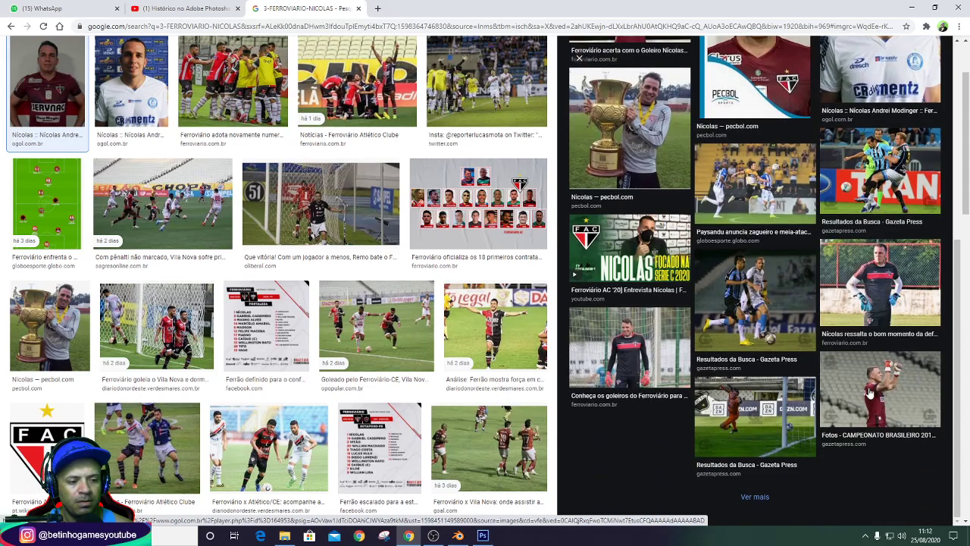
left_click(884, 389)
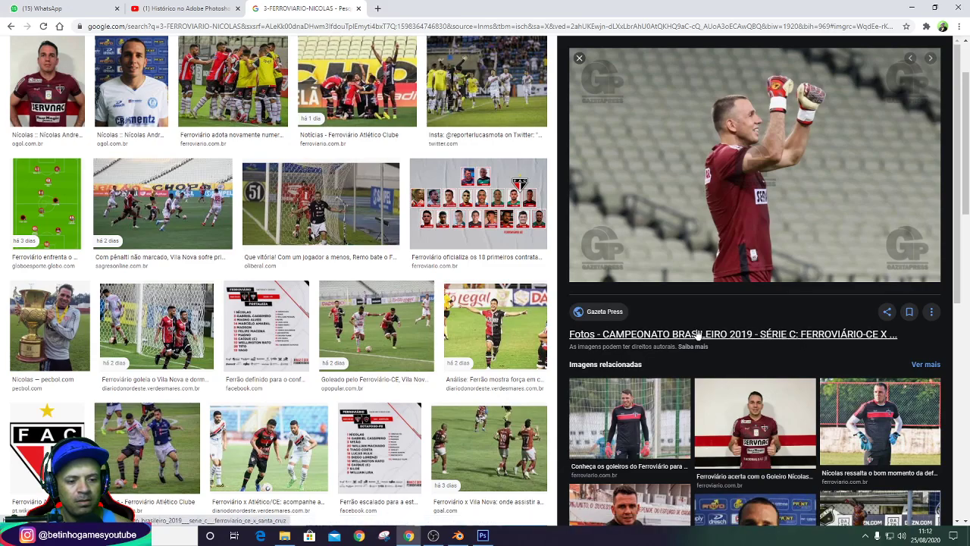
scroll(698, 336, "down", 1)
scroll(699, 333, "down", 1)
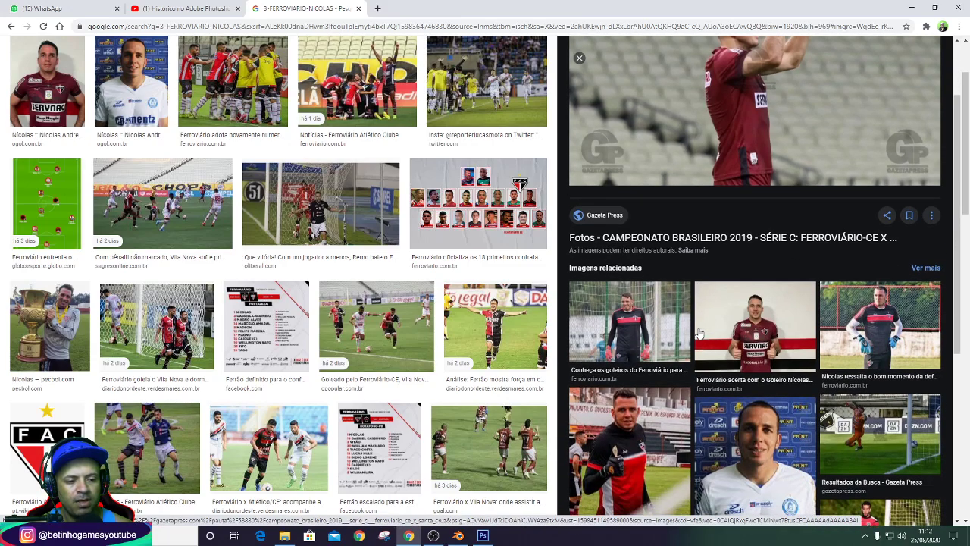
scroll(699, 332, "down", 1)
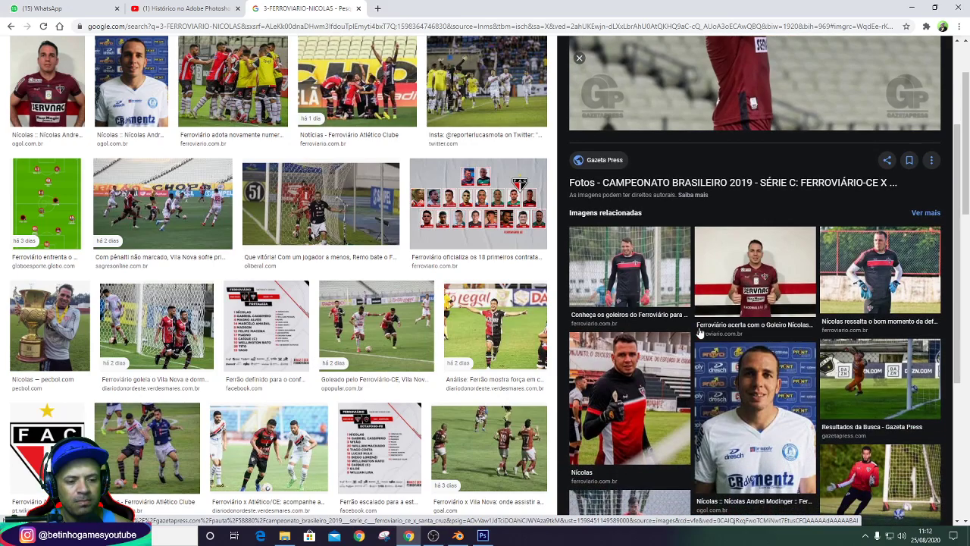
scroll(699, 334, "down", 3)
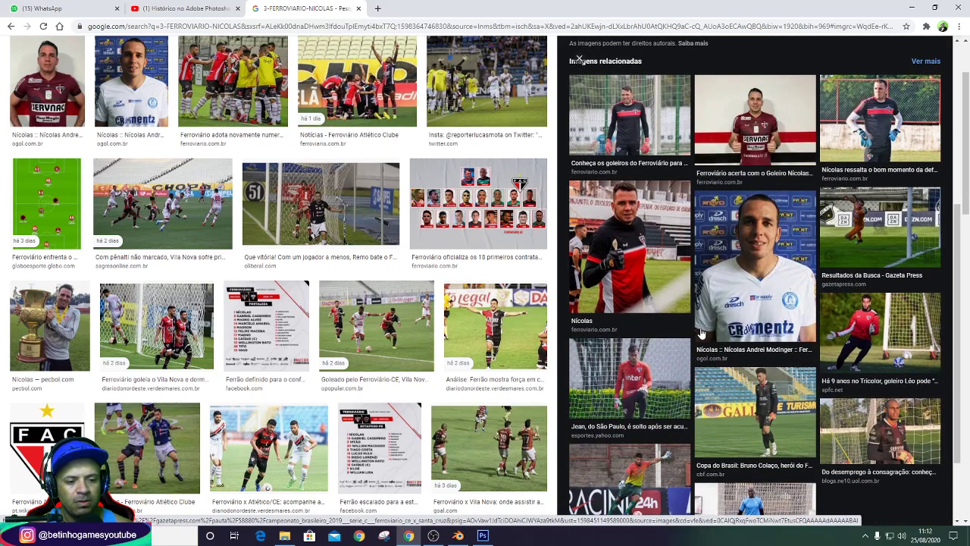
scroll(699, 334, "down", 2)
scroll(276, 301, "up", 2)
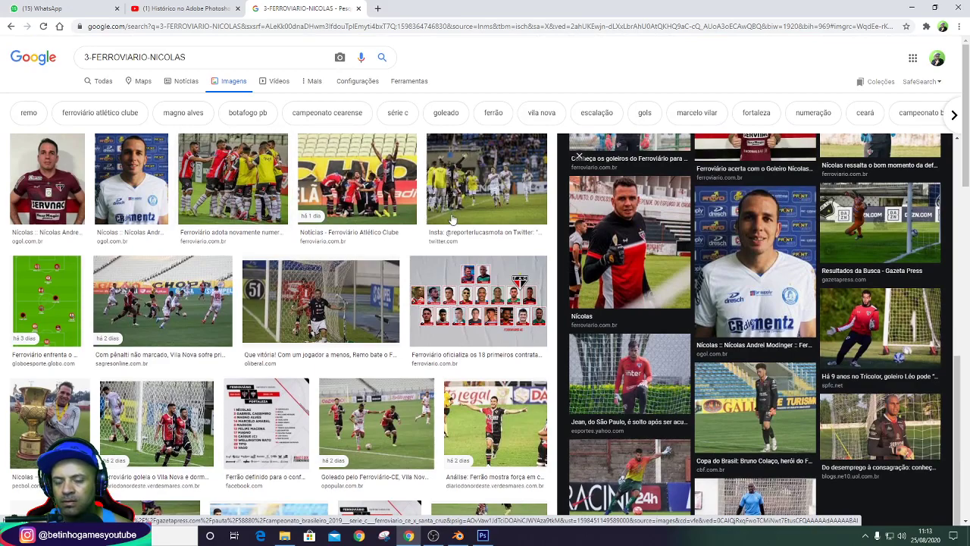
scroll(774, 283, "up", 3)
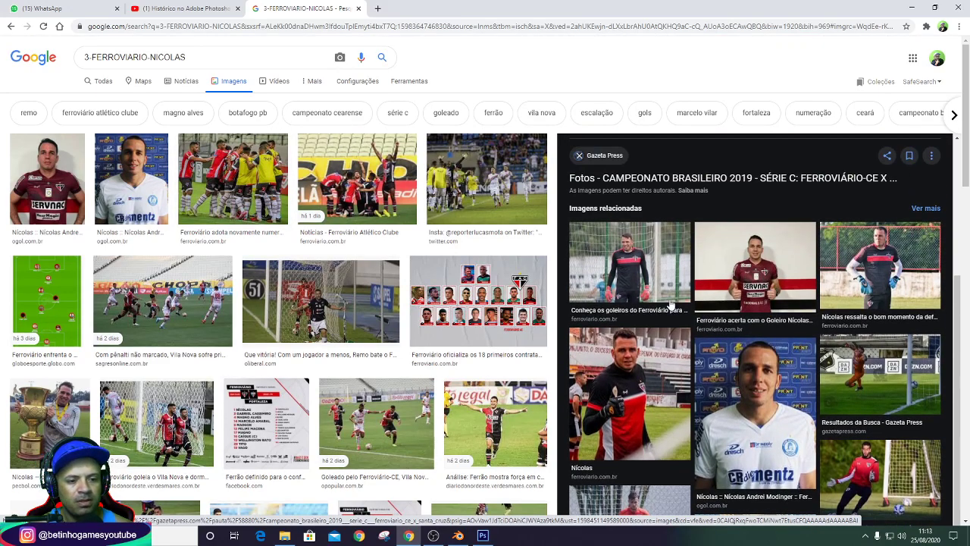
scroll(670, 304, "down", 2)
scroll(728, 334, "down", 3)
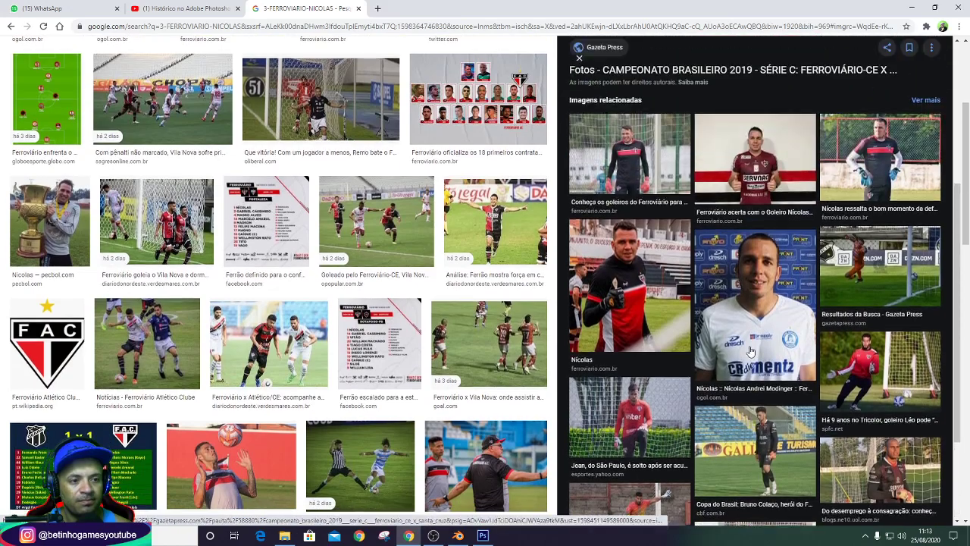
scroll(750, 351, "up", 3)
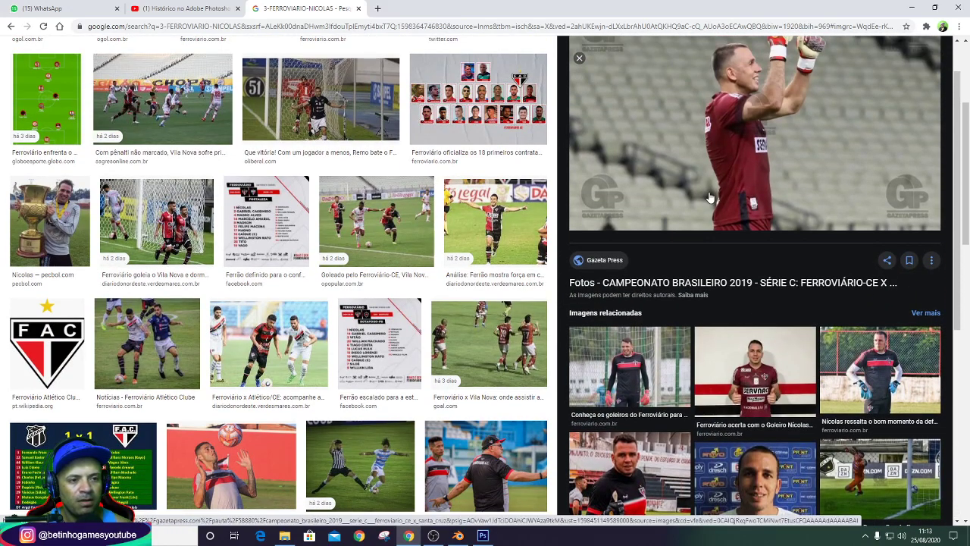
scroll(756, 124, "up", 1)
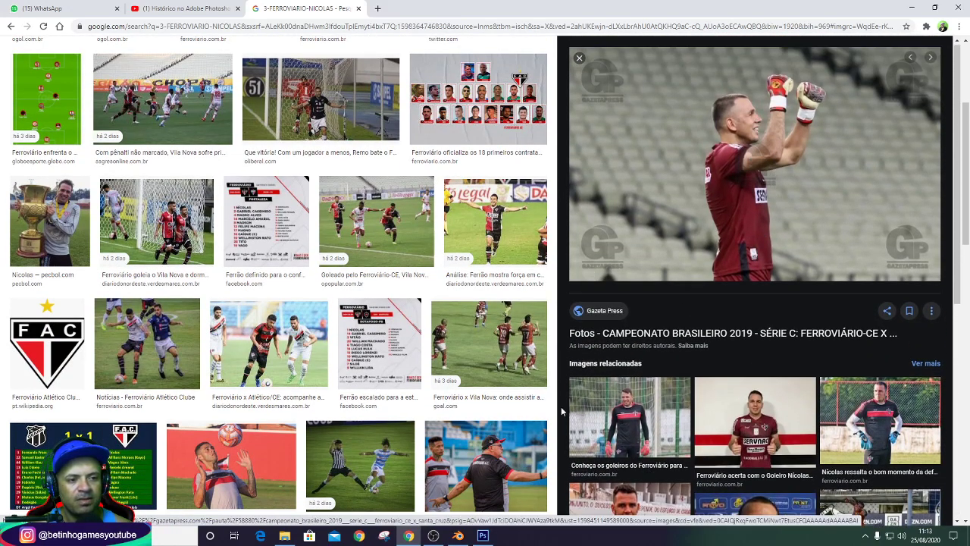
From the side view, pull a back-of-head vertex of Face_0 with smooth proportional falloff.
left_click(458, 536)
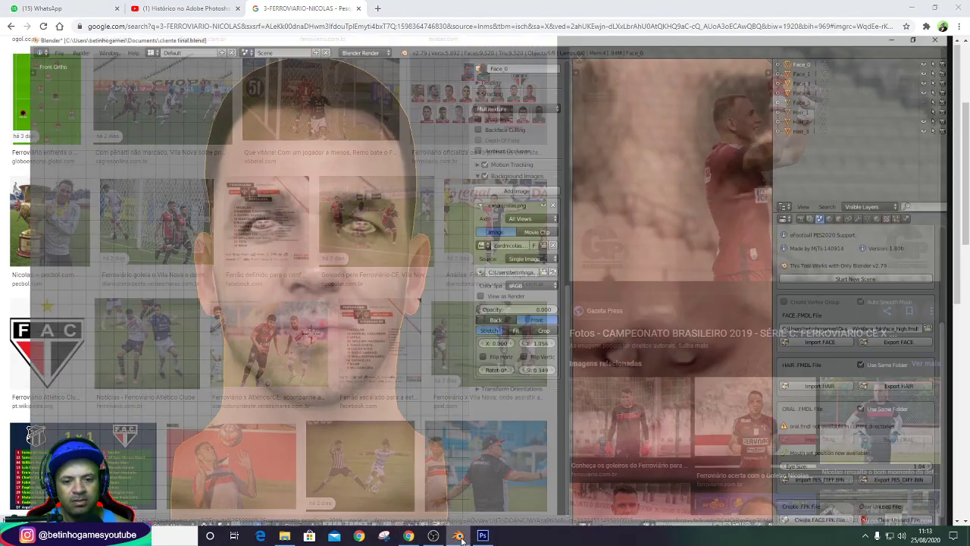
scroll(247, 349, "down", 1)
scroll(239, 348, "down", 1)
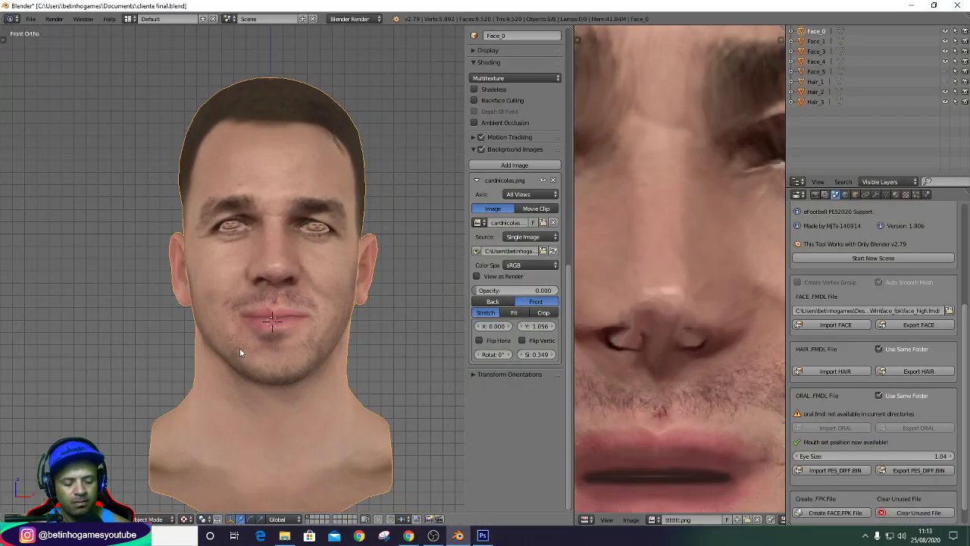
key("ctrl+KP_3")
scroll(255, 310, "up", 2)
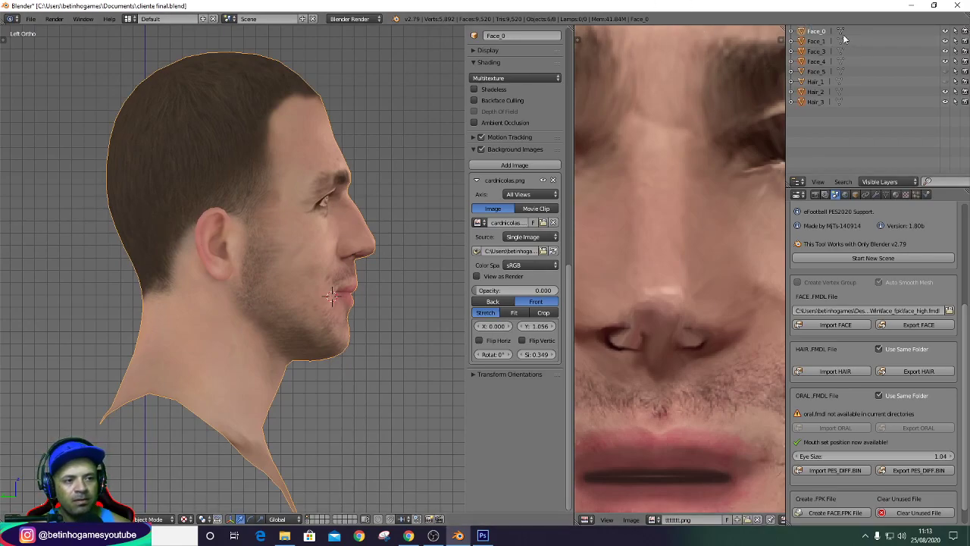
key("Tab")
scroll(122, 261, "up", 3)
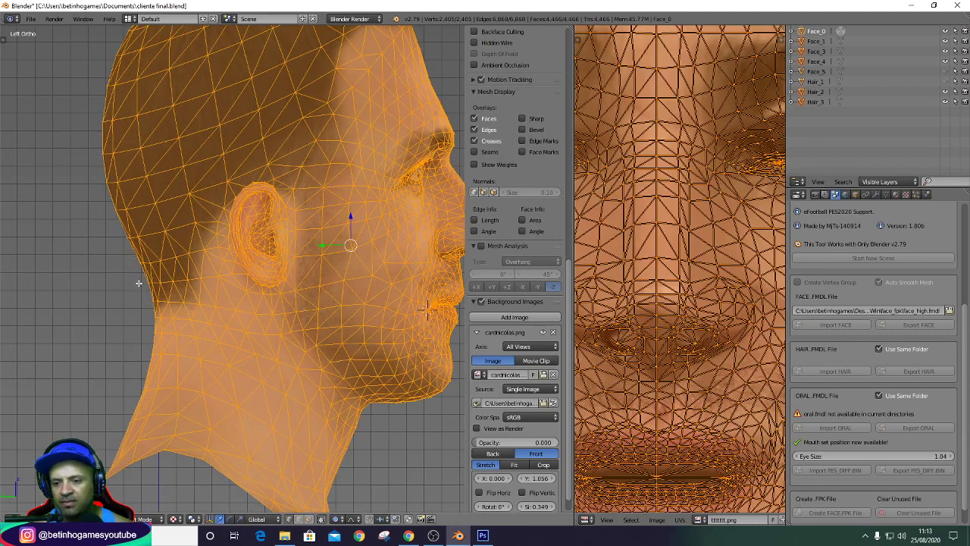
right_click(139, 283)
key("g")
scroll(129, 283, "down", 2)
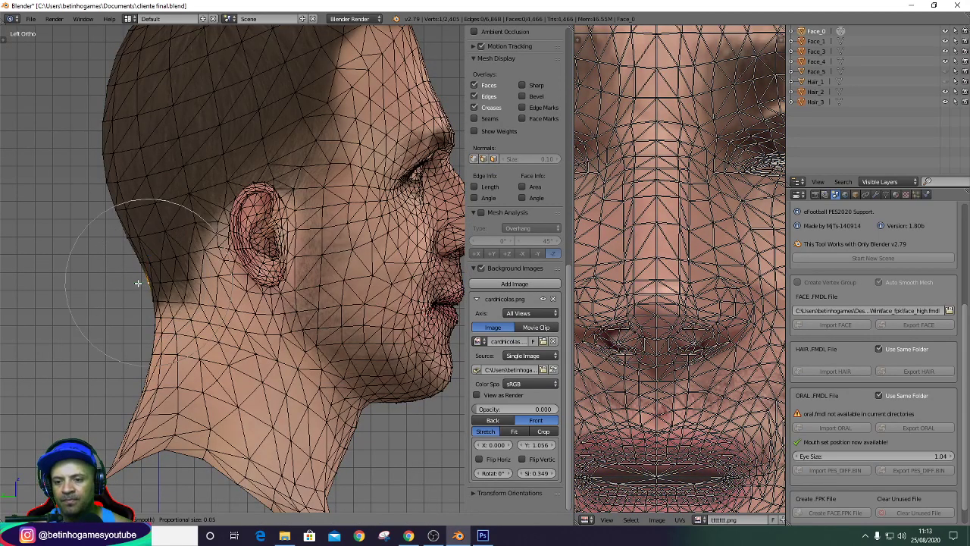
scroll(125, 284, "down", 2)
scroll(123, 283, "down", 2)
left_click(123, 284)
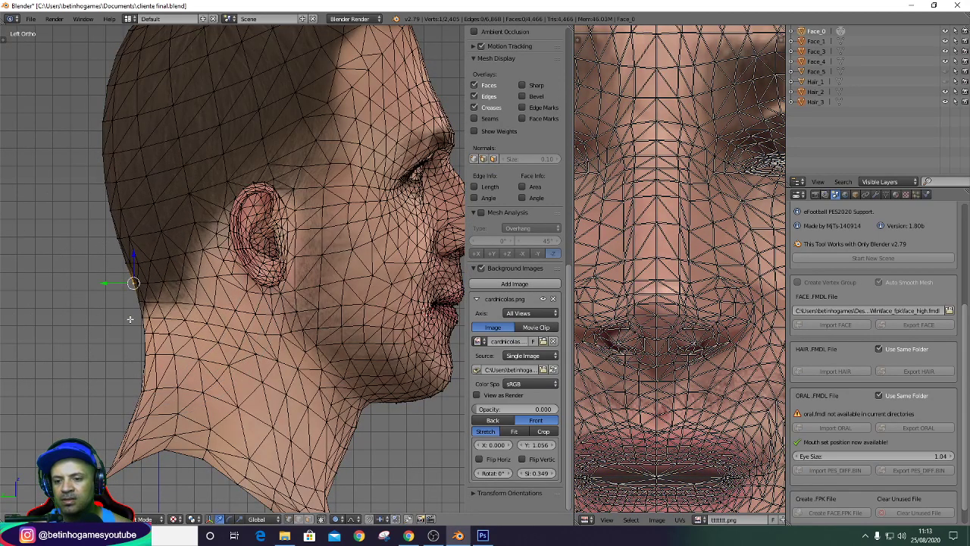
Pull a second back-of-head vertex with smooth falloff to refine the head contour.
scroll(100, 100, "down", 2)
scroll(100, 100, "up", 1)
right_click(108, 124)
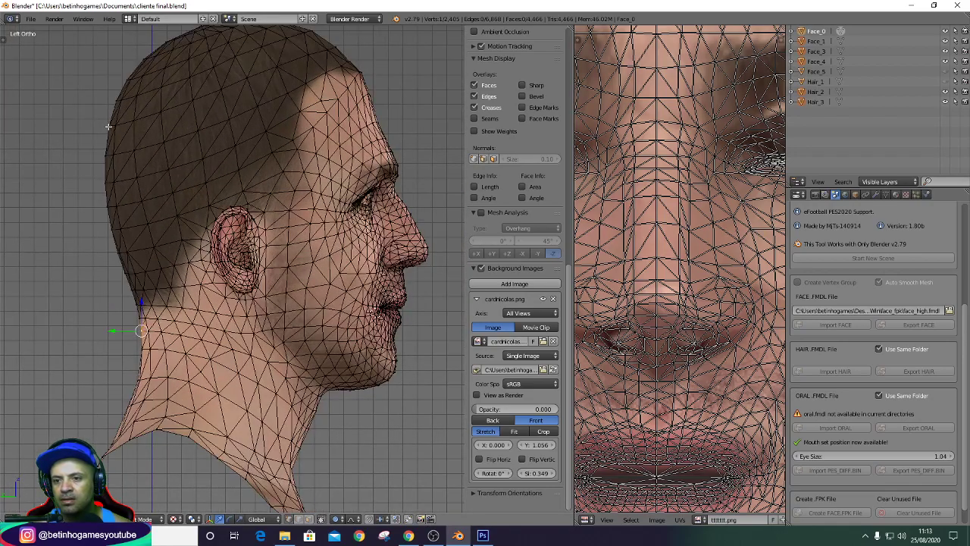
key("g")
scroll(107, 123, "down", 2)
scroll(100, 123, "down", 1)
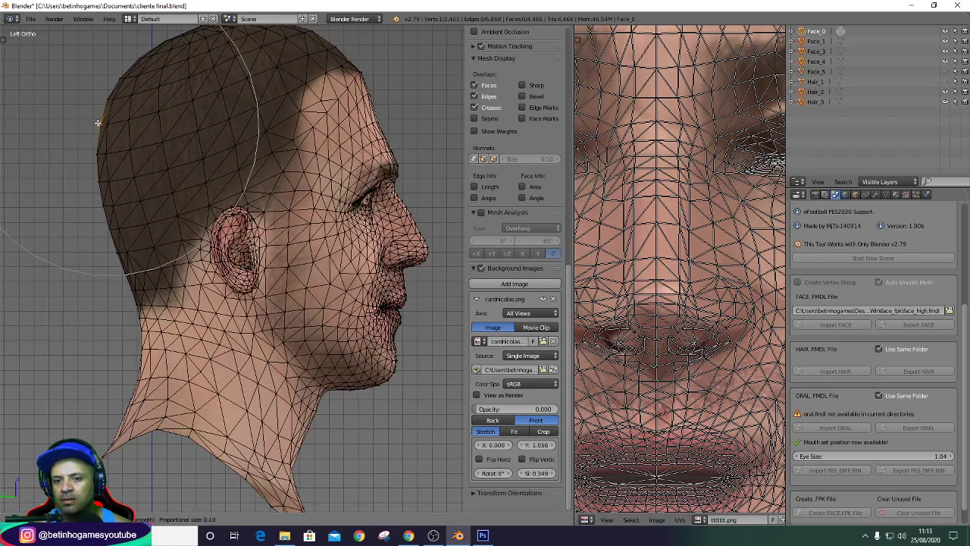
left_click(98, 123)
scroll(296, 195, "down", 3)
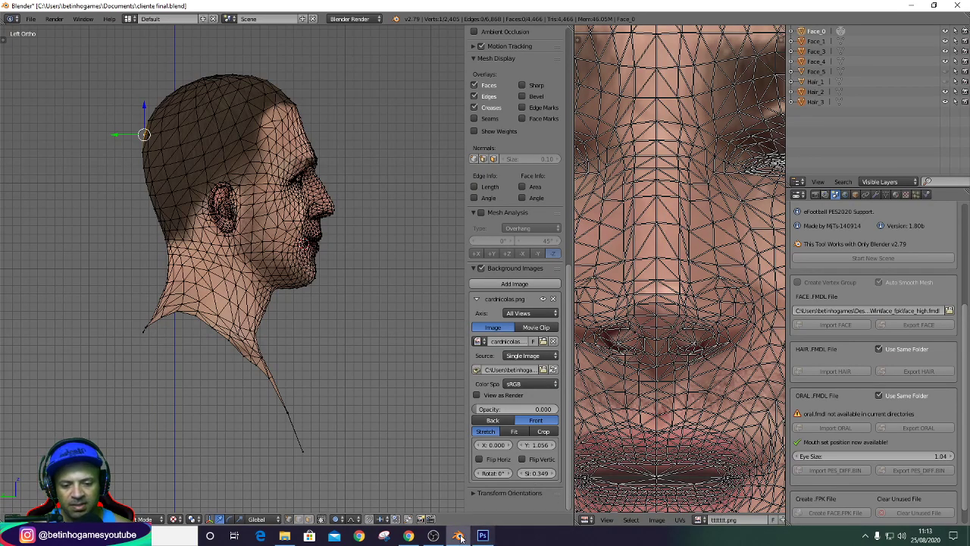
After checking the reference photos, select the vertex at the top of the forehead.
left_click(409, 536)
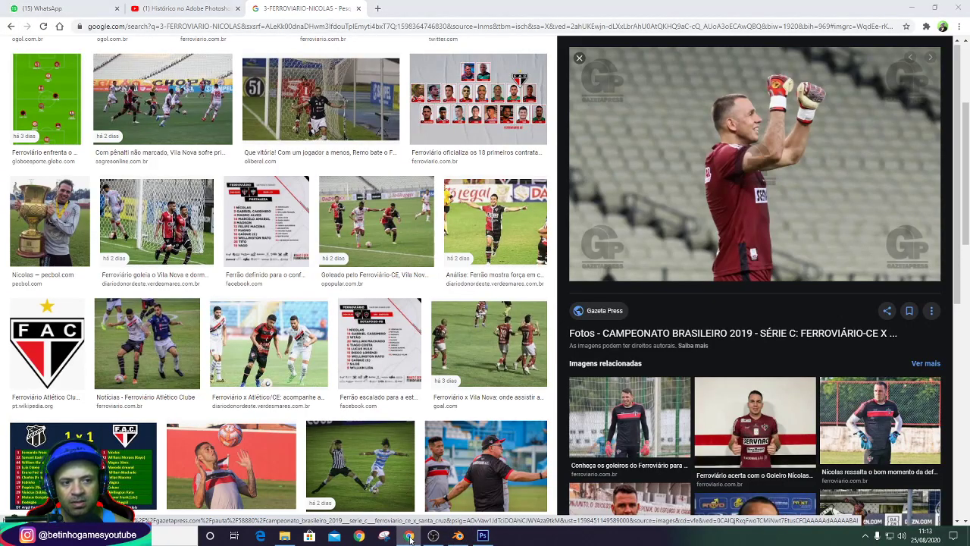
left_click(410, 536)
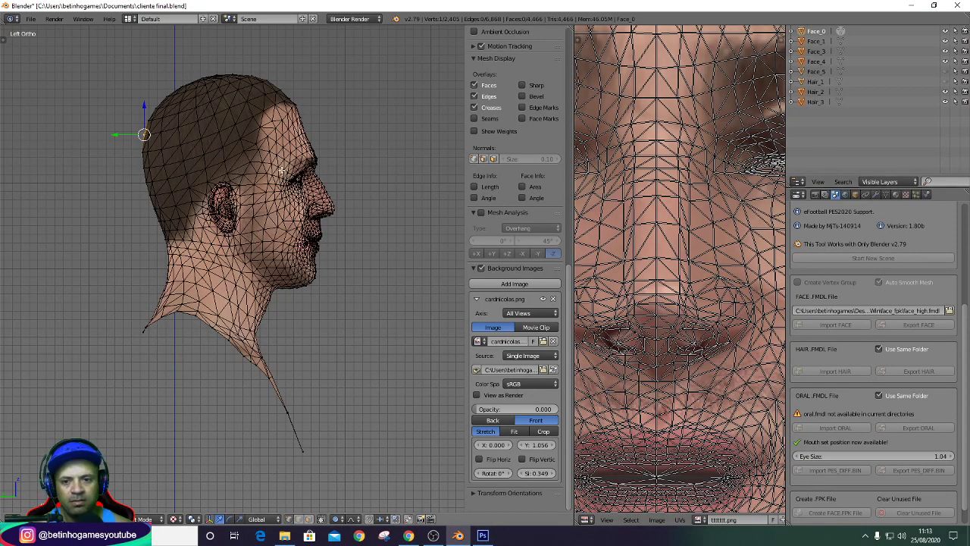
scroll(287, 94, "up", 3)
scroll(287, 95, "up", 1)
key("c")
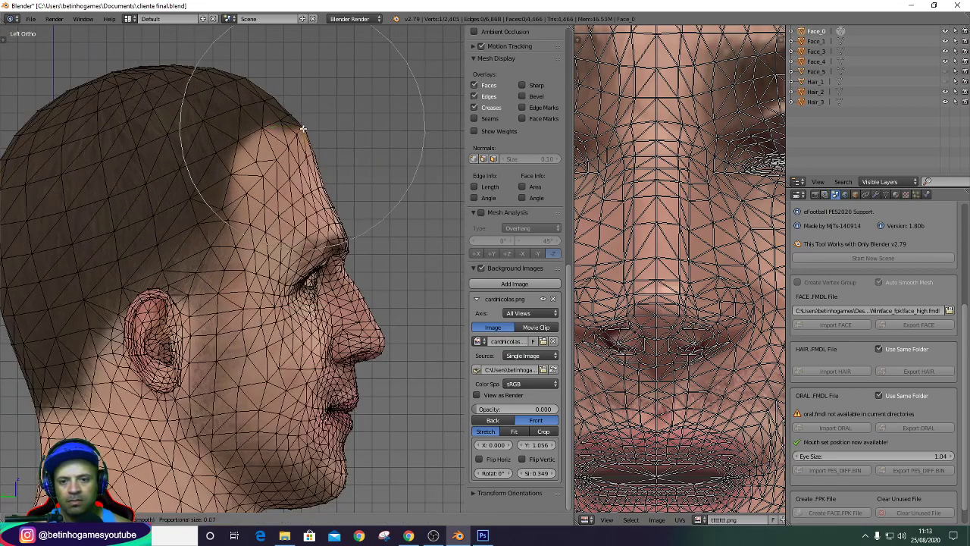
left_click(298, 129)
key("Escape")
scroll(297, 129, "up", 2)
scroll(298, 129, "up", 1)
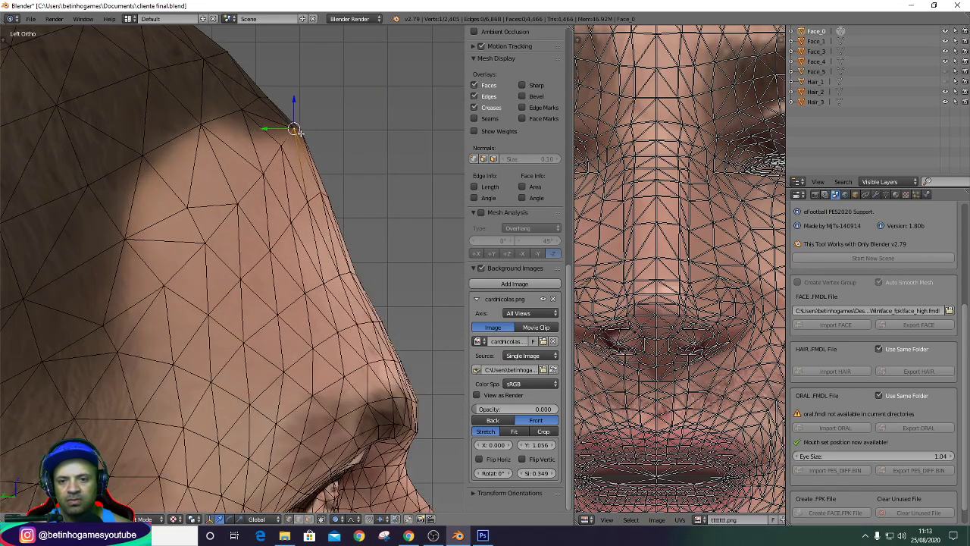
key("c")
key("Escape")
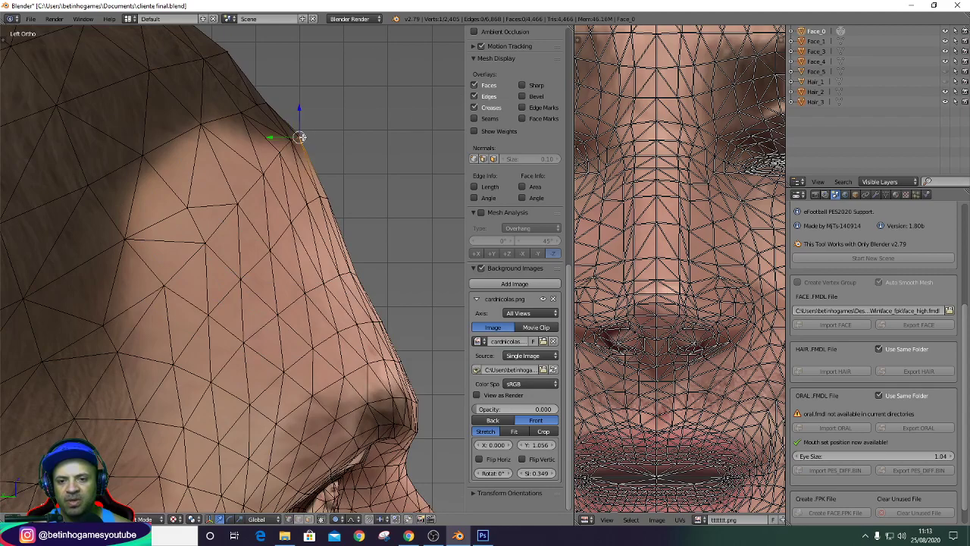
key("c")
key("Escape")
scroll(287, 140, "up", 1)
scroll(279, 149, "down", 2)
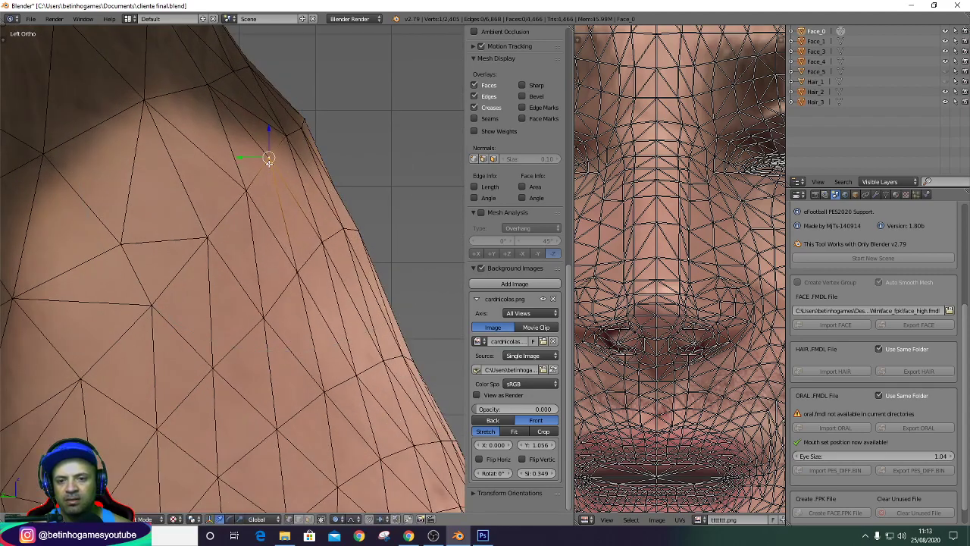
scroll(251, 75, "up", 2)
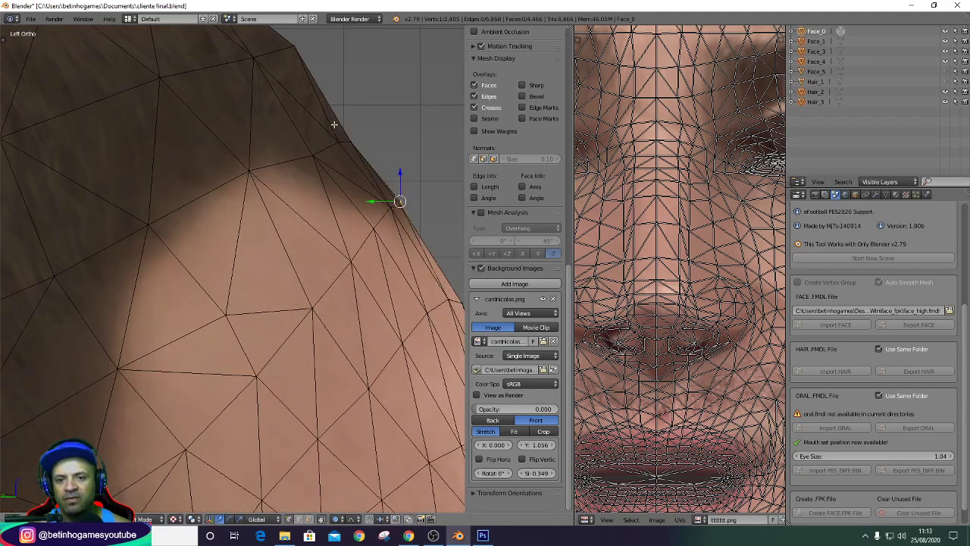
Move the forehead vertex to reshape the hairline, then view the head from the right side.
key("g")
right_click(357, 130)
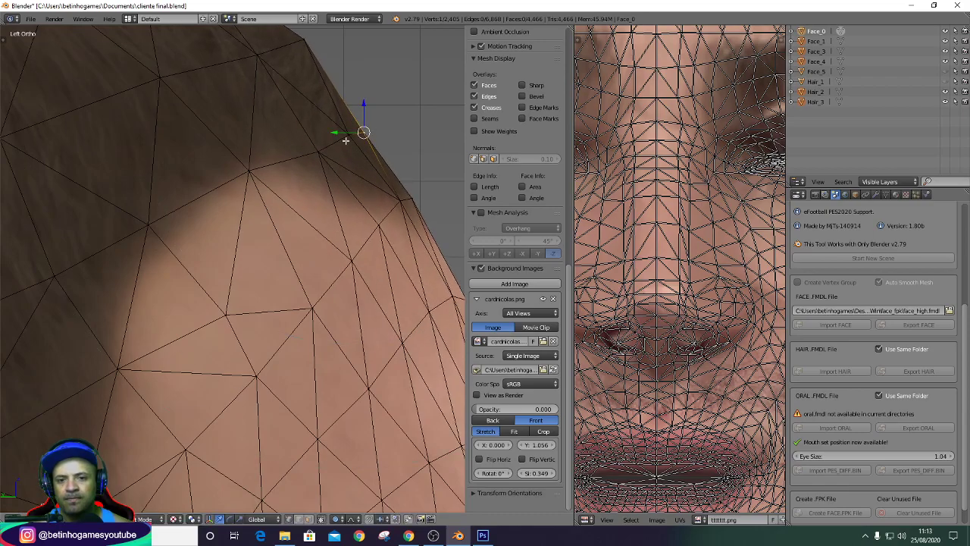
key("g")
left_click(336, 147)
scroll(332, 163, "down", 5)
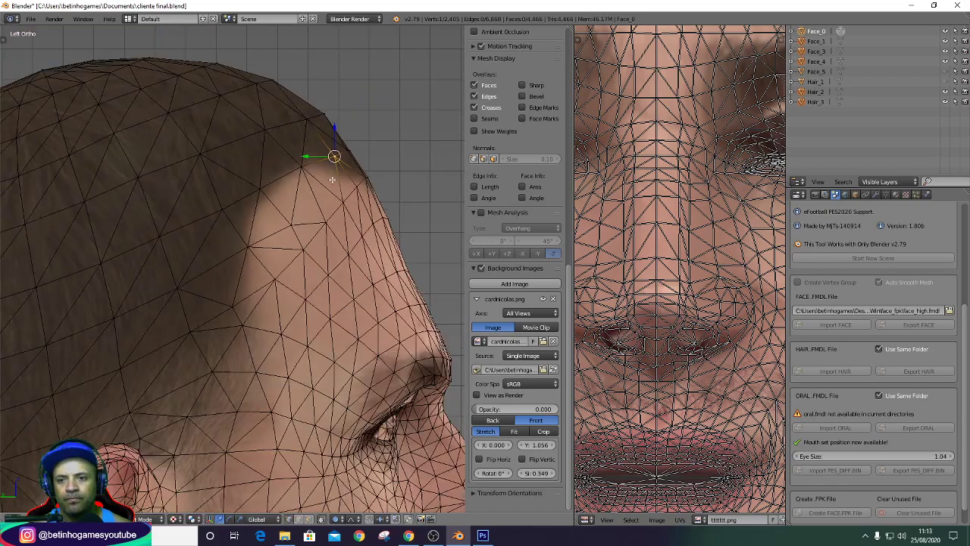
scroll(327, 175, "down", 2)
scroll(313, 202, "down", 1)
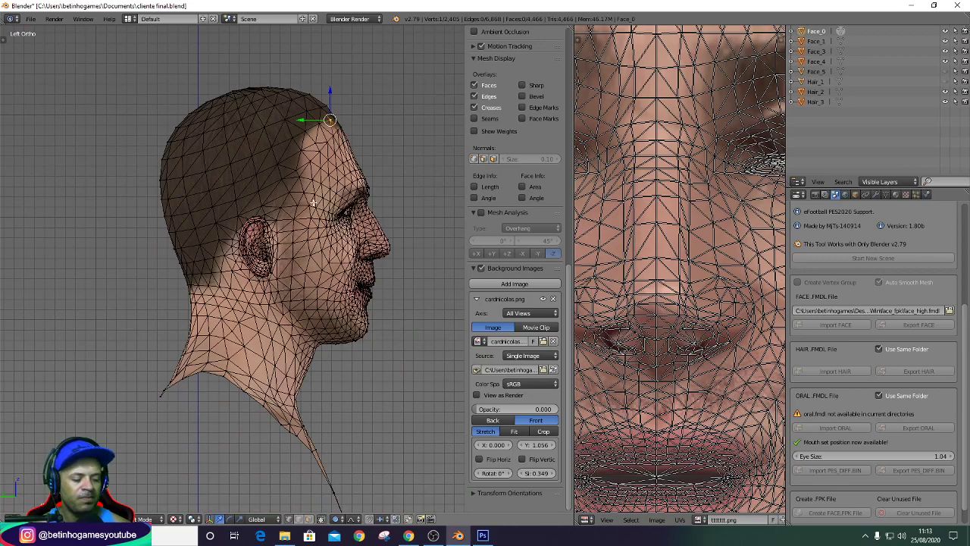
key("ctrl+KP_3")
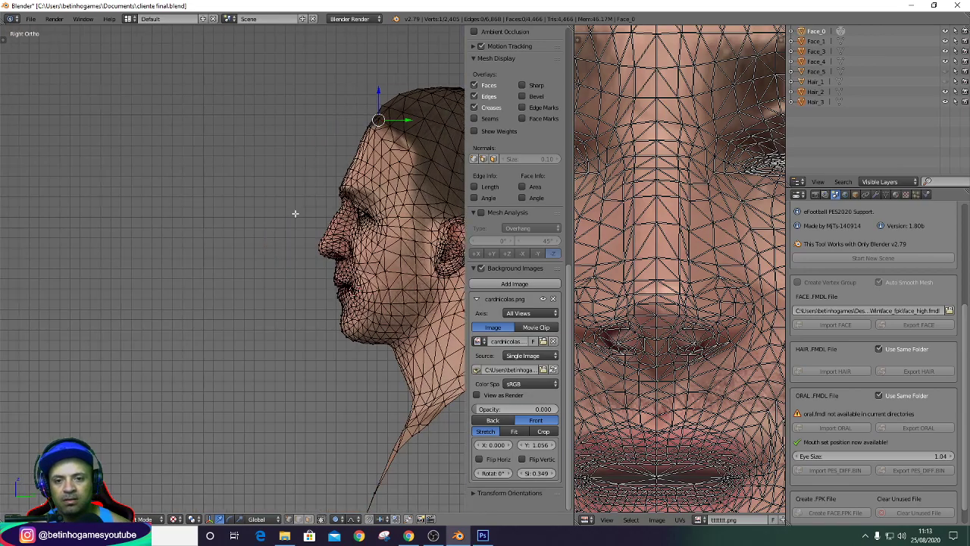
middle_click_drag(269, 189, 188, 189, "shift")
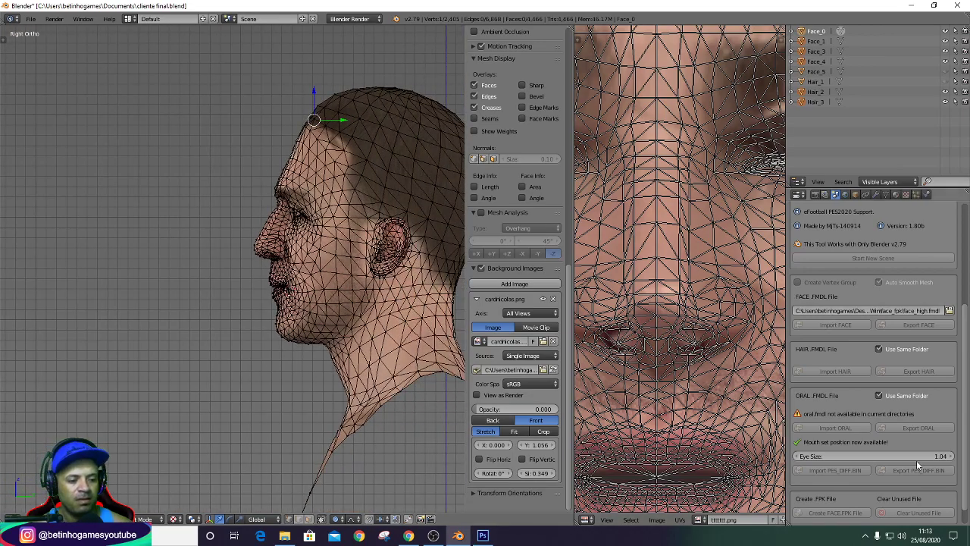
Switch between windows and bring the Blender head model back into view.
left_click(433, 535)
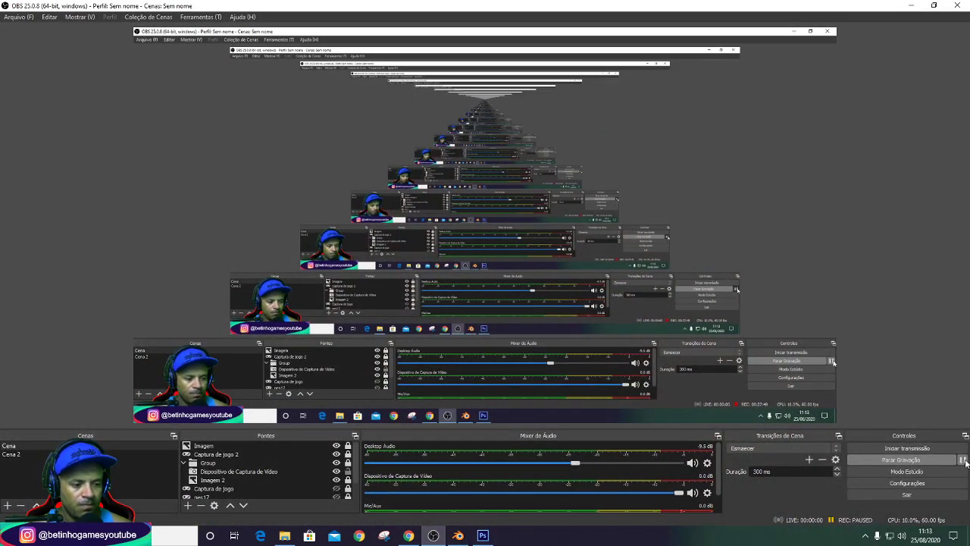
left_click(962, 459)
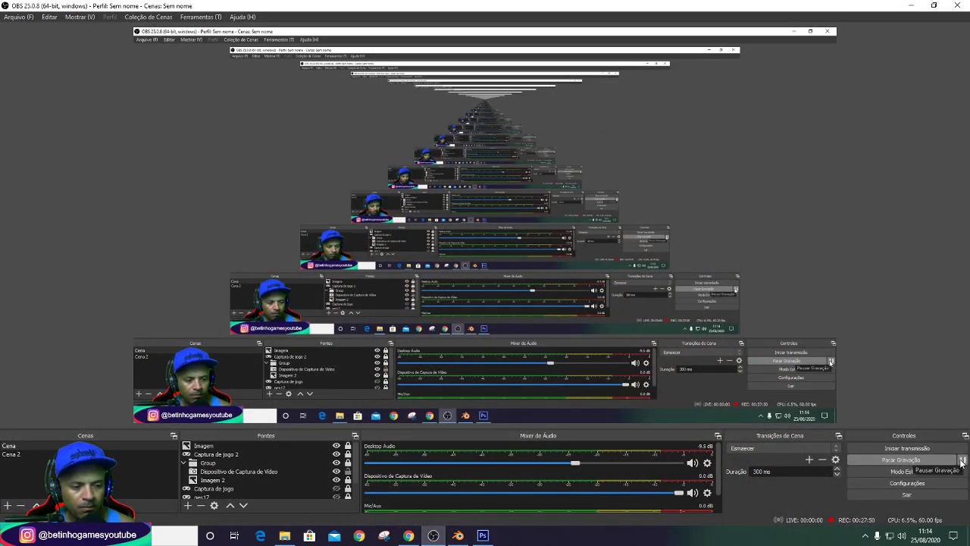
left_click(911, 6)
scroll(164, 214, "down", 3)
Compare the textured head against the player's background image and browser reference photos.
scroll(164, 214, "up", 2)
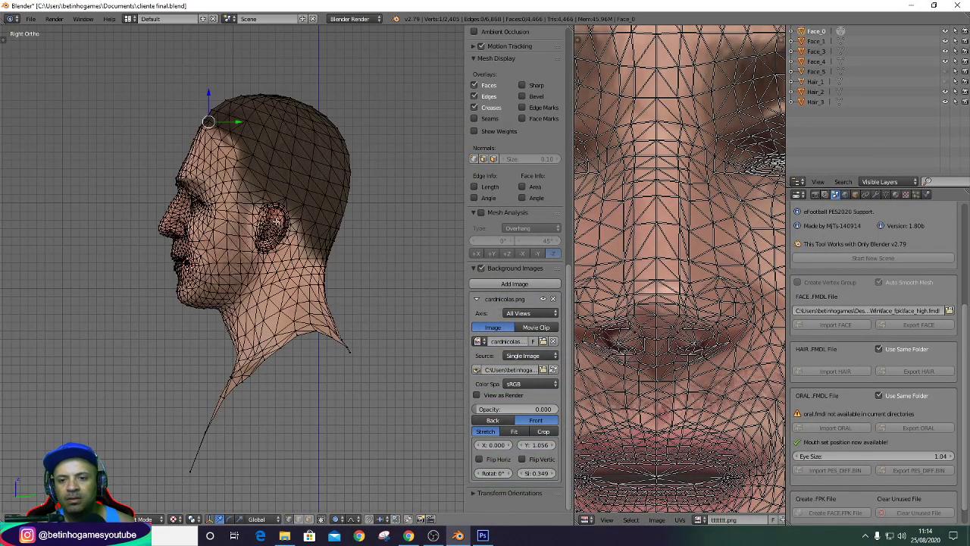
scroll(272, 197, "up", 2)
left_click_drag(493, 413, 455, 404)
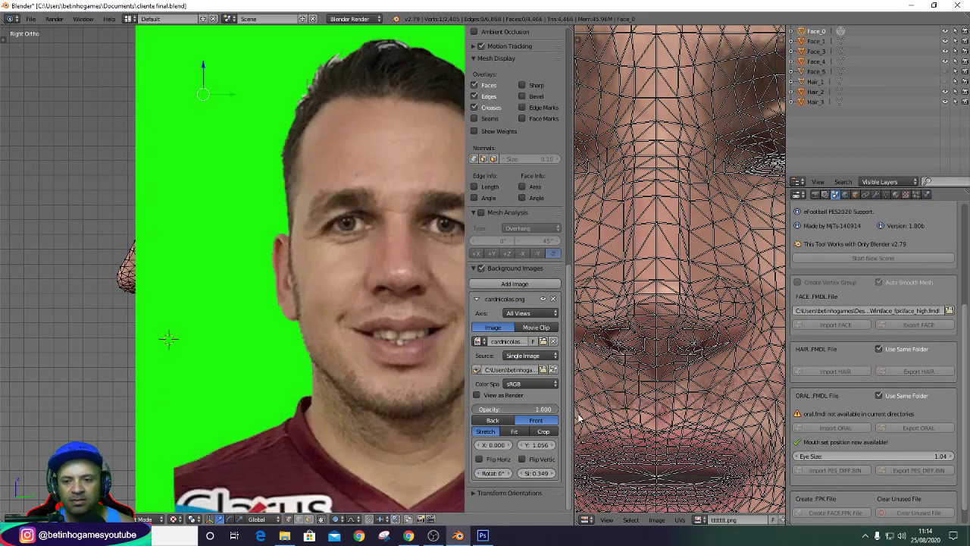
left_click(409, 536)
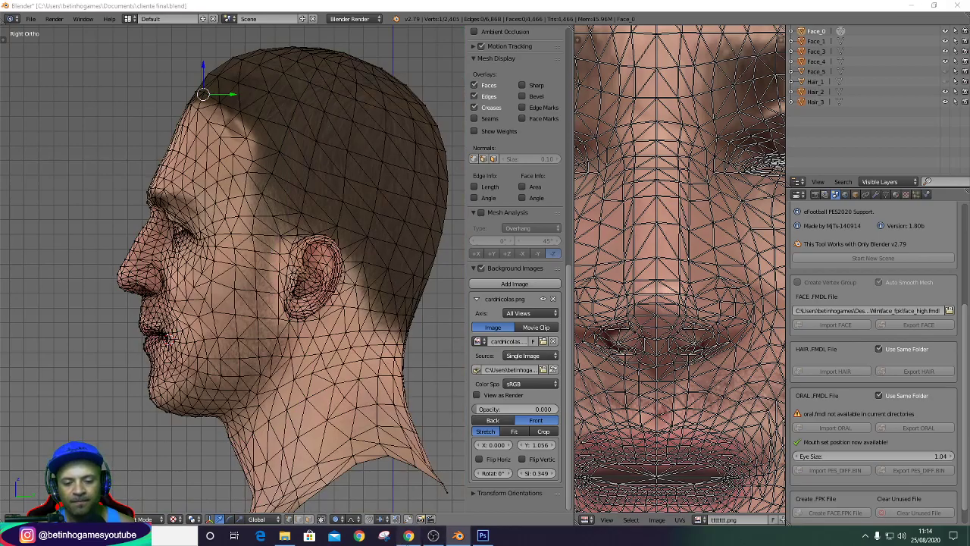
left_click(409, 536)
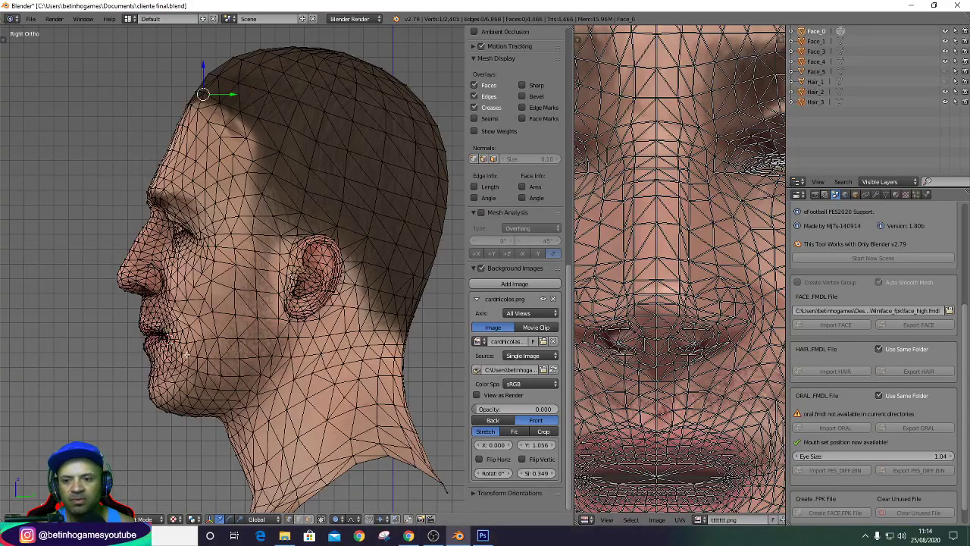
scroll(356, 212, "up", 1)
scroll(197, 219, "up", 1)
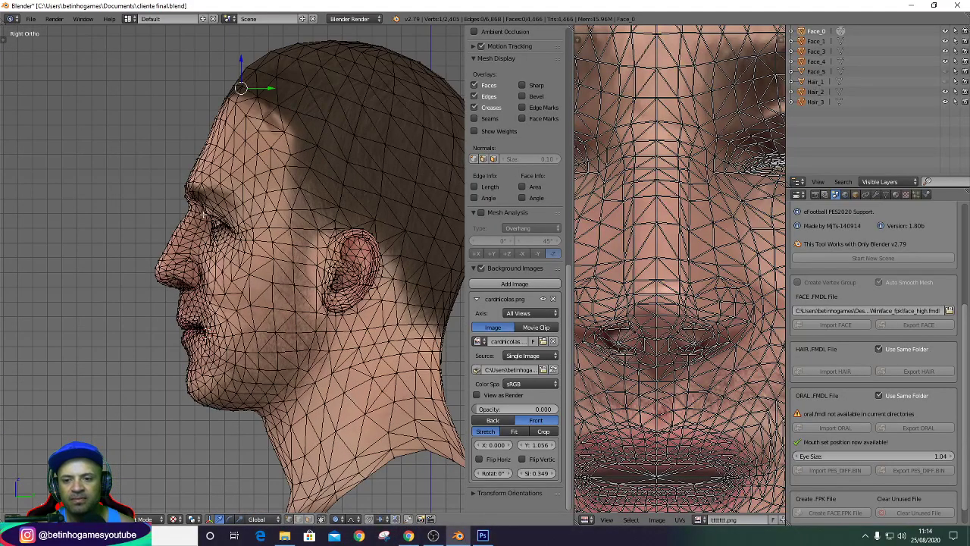
left_click(840, 31)
left_click(841, 31)
scroll(147, 248, "up", 1)
scroll(146, 248, "up", 1)
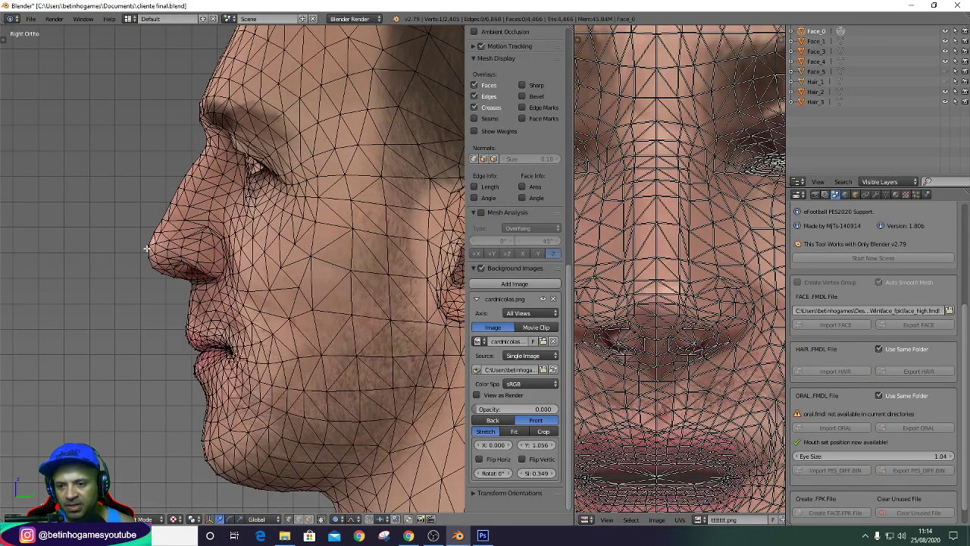
Pull the nose tip and then the brow area into shape with soft-falloff vertex moves.
key("g")
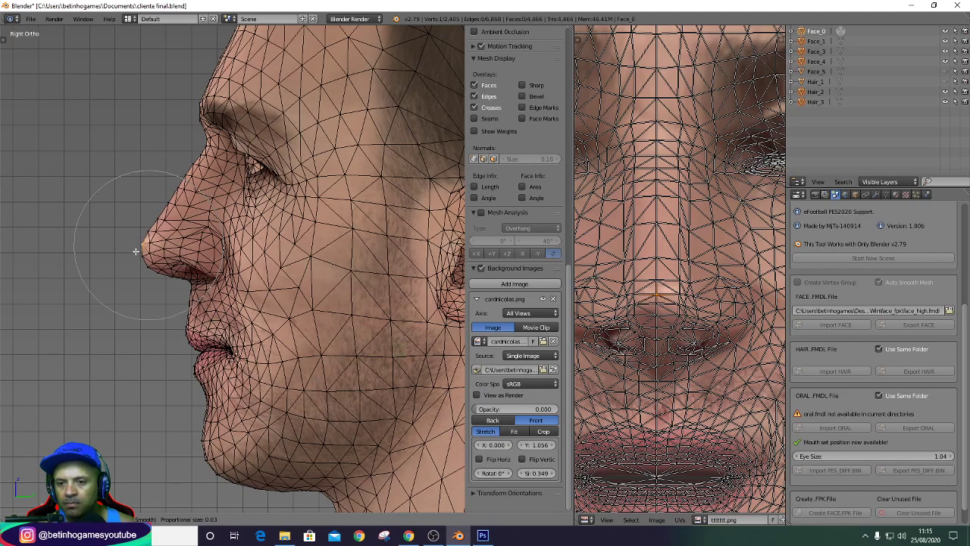
left_click(137, 250)
scroll(222, 268, "down", 2)
scroll(204, 214, "up", 3)
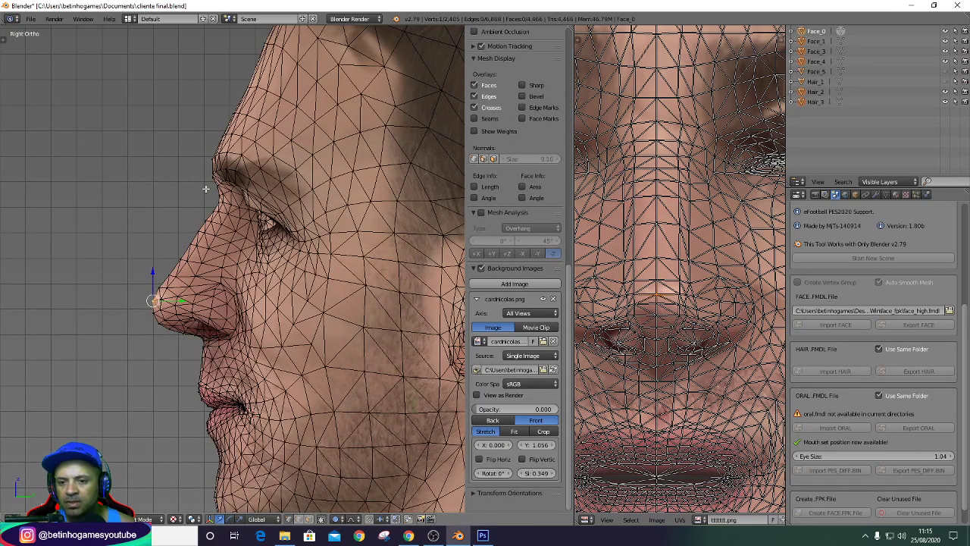
scroll(204, 215, "up", 1)
key("g")
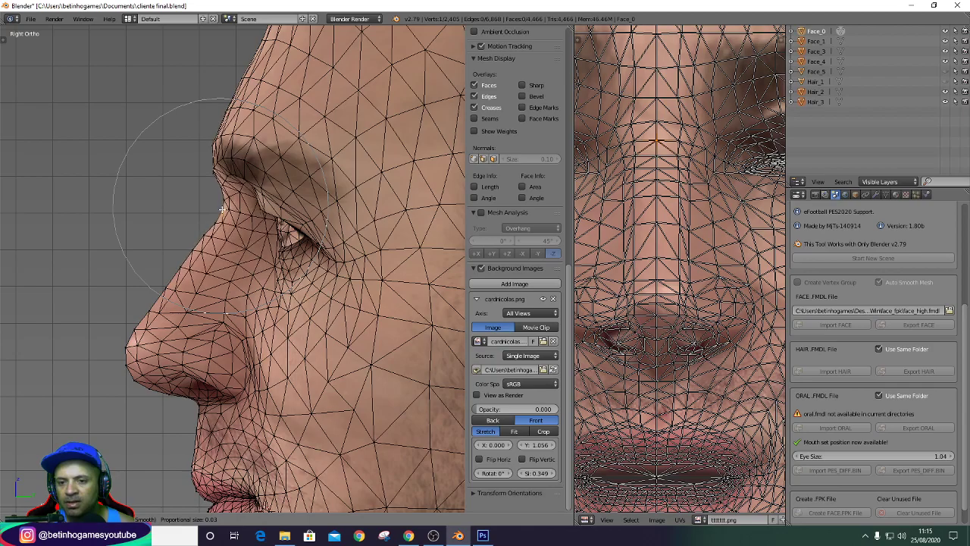
left_click(223, 210)
scroll(223, 210, "down", 4)
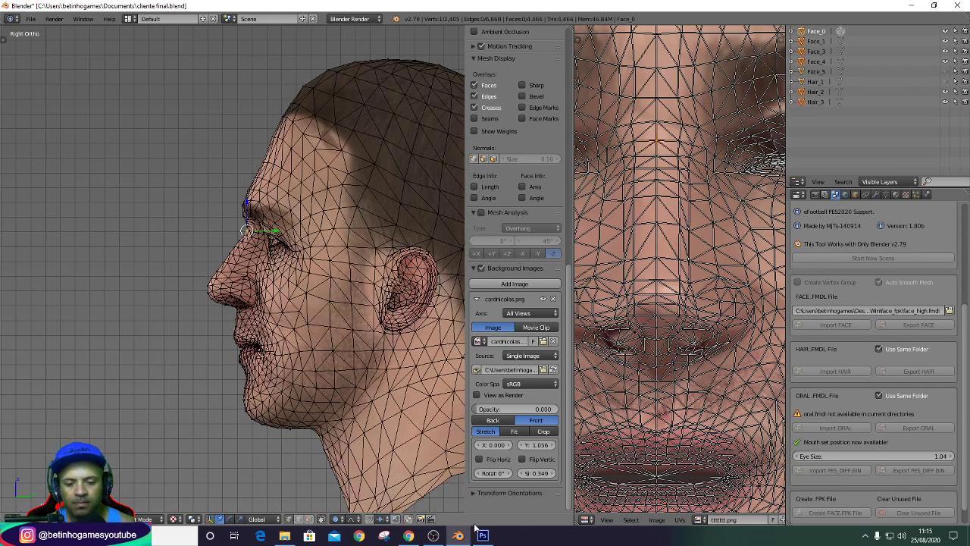
Recheck the reference photos and return to the front view of the head.
left_click(410, 536)
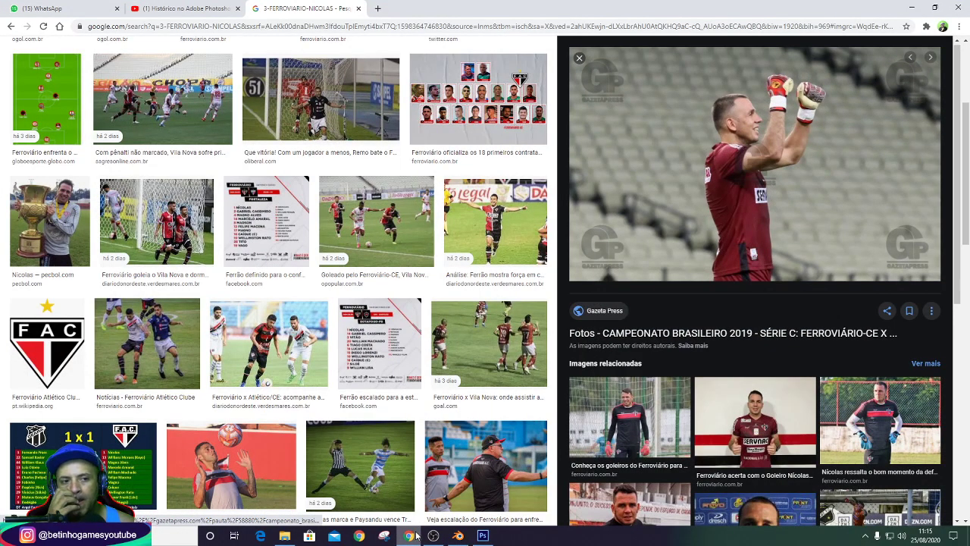
left_click(416, 536)
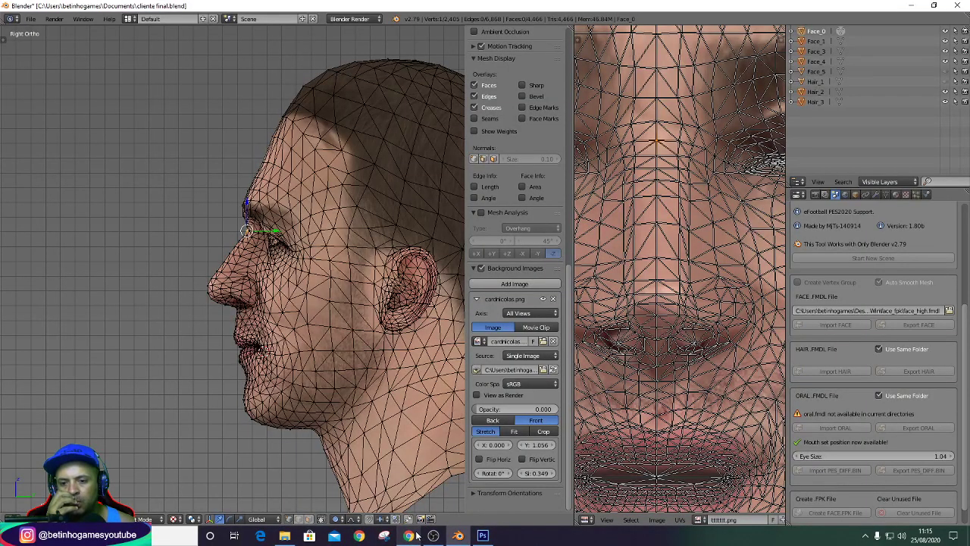
scroll(321, 324, "down", 3)
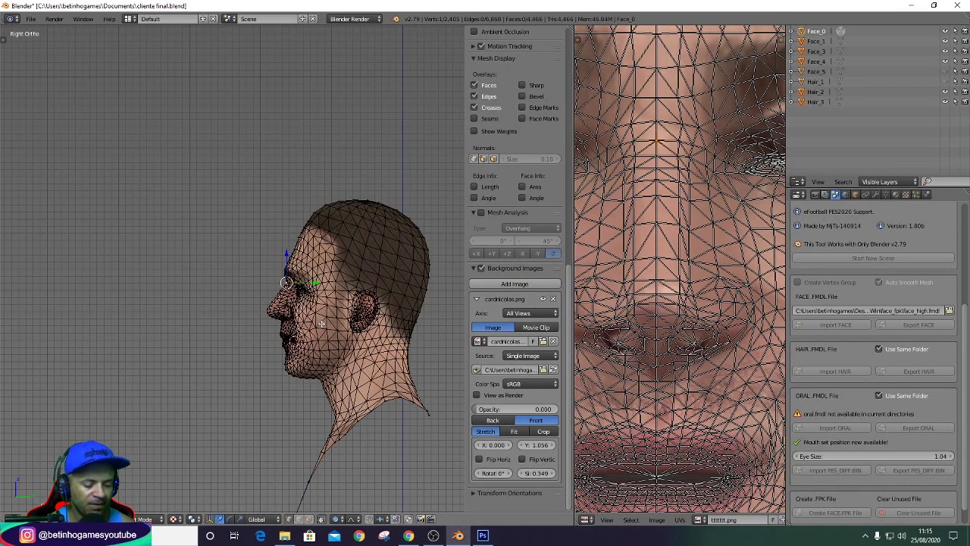
key("KP_1")
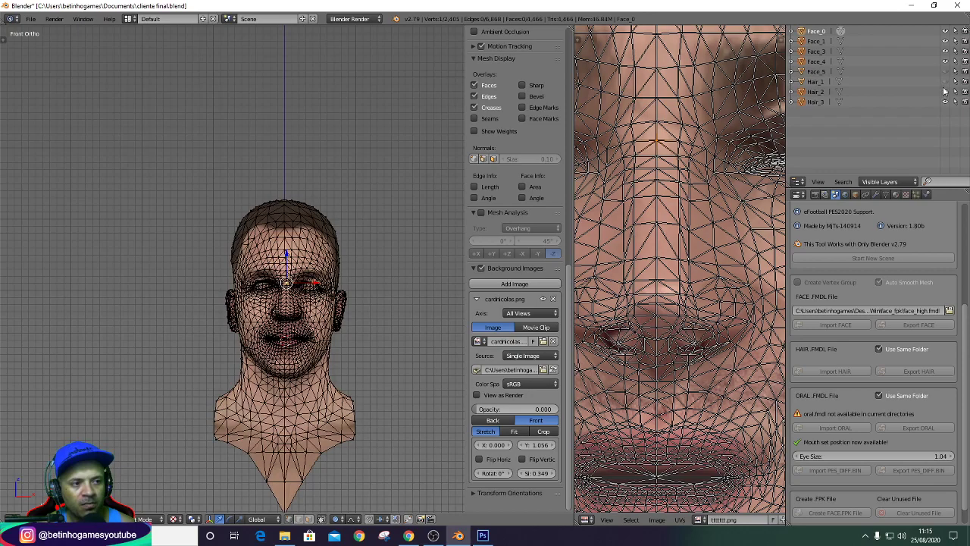
Show the hair meshes, enter Edit Mode on Hair_1, and softly move its vertices over the scalp.
left_click(945, 91)
scroll(234, 227, "up", 3)
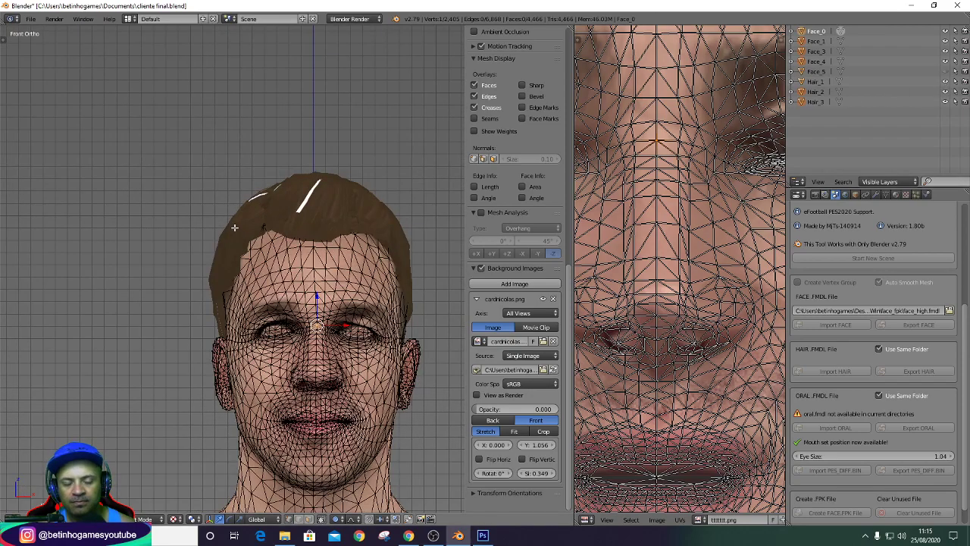
left_click(840, 92)
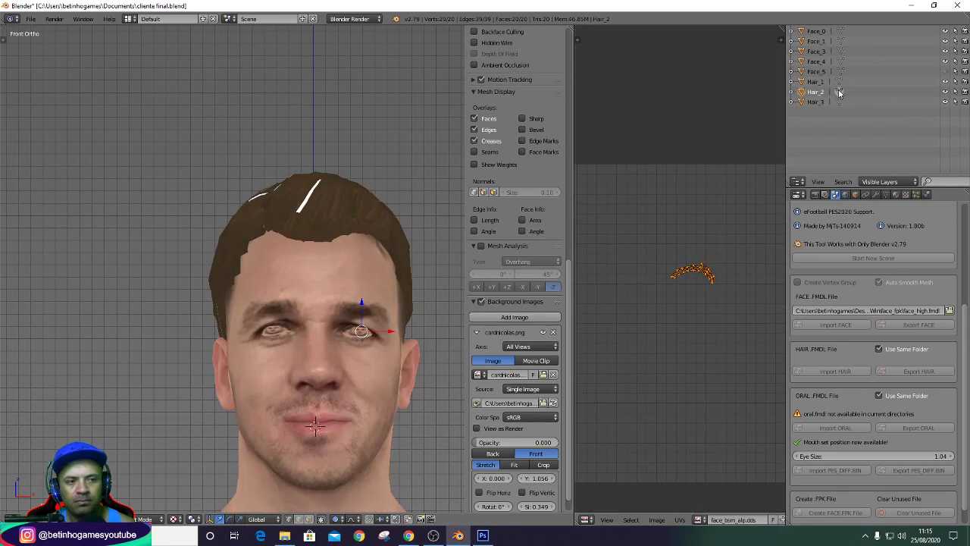
left_click(839, 82)
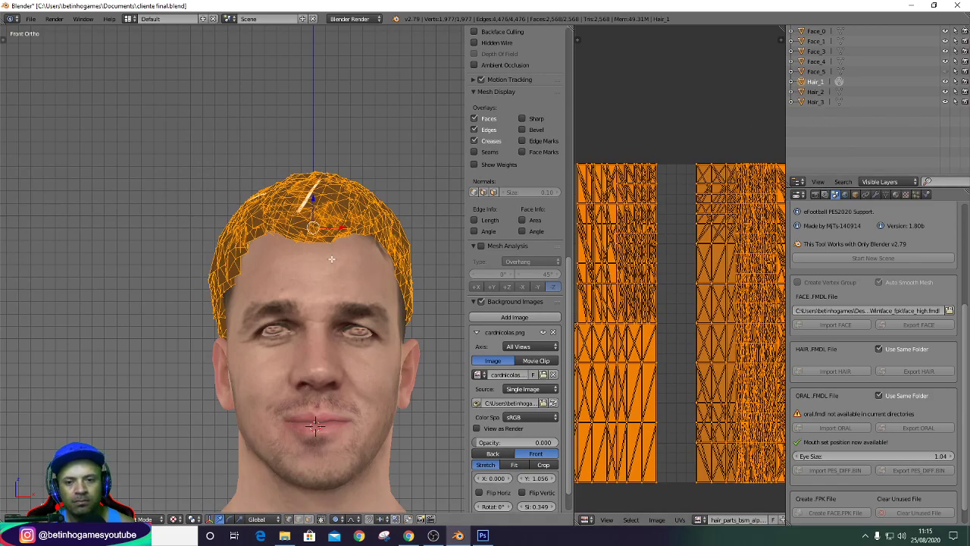
scroll(318, 240, "up", 2)
scroll(319, 273, "up", 1)
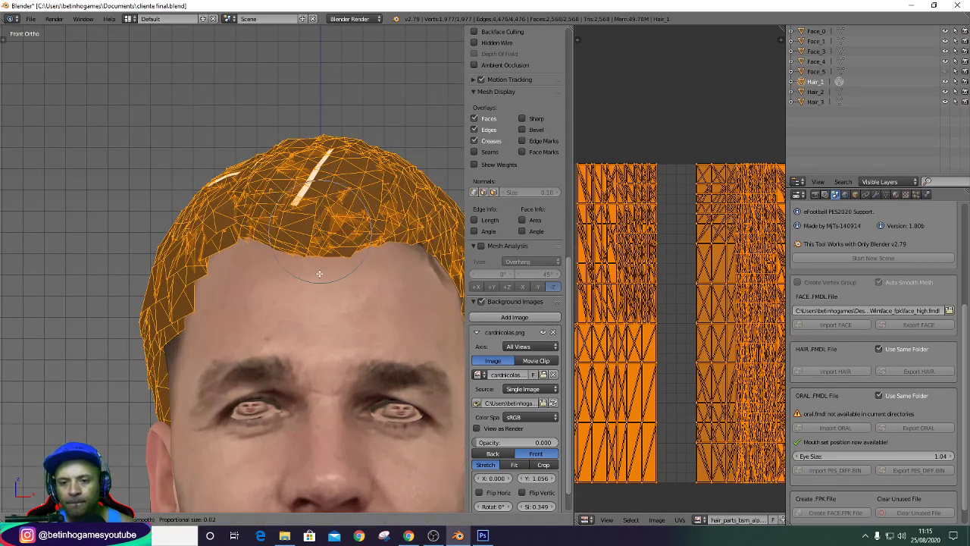
middle_click_drag(319, 274, 356, 269)
key("g")
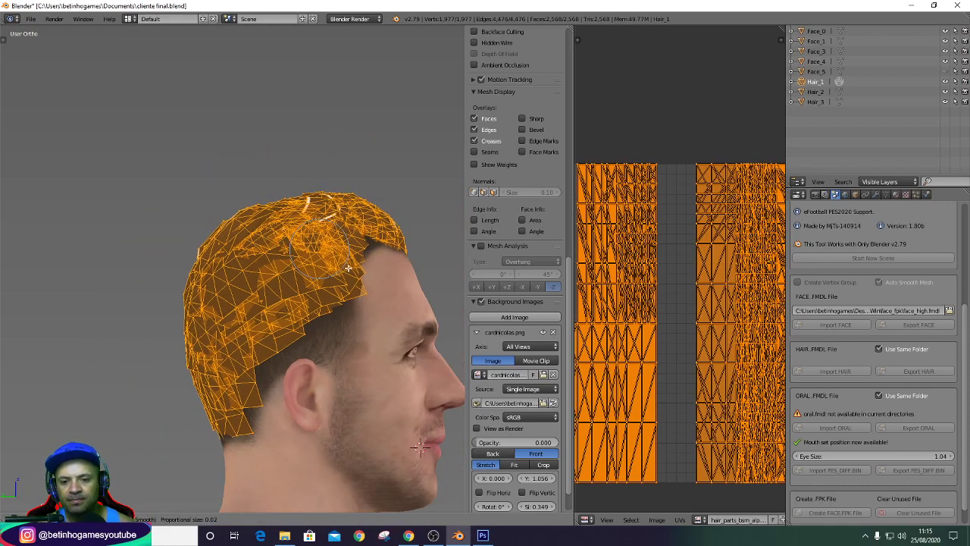
left_click(349, 267)
Orbit around the head, leave Edit Mode, and inspect the textured hair from the front.
scroll(349, 267, "down", 3)
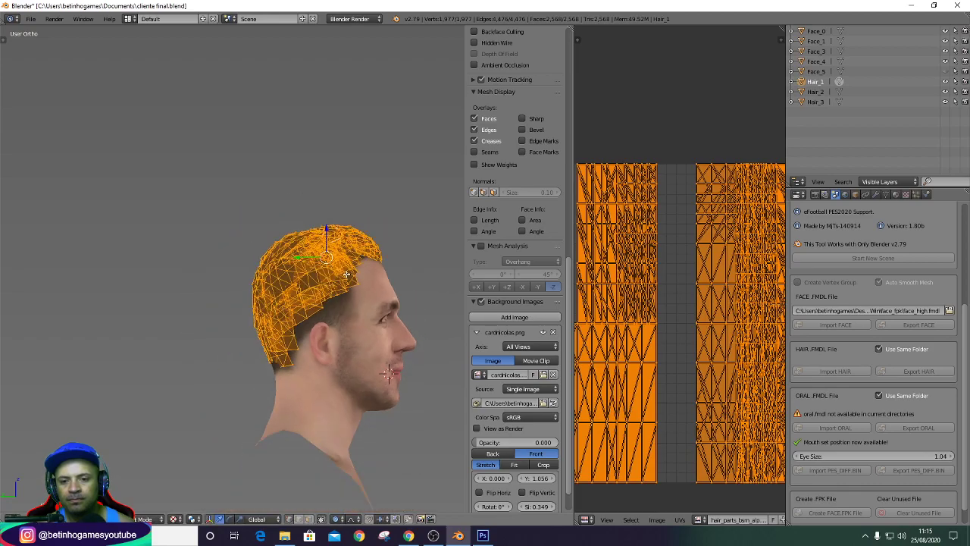
key("KP_6")
key("KP_6")
key("KP_6")
key("KP_6")
key("KP_6")
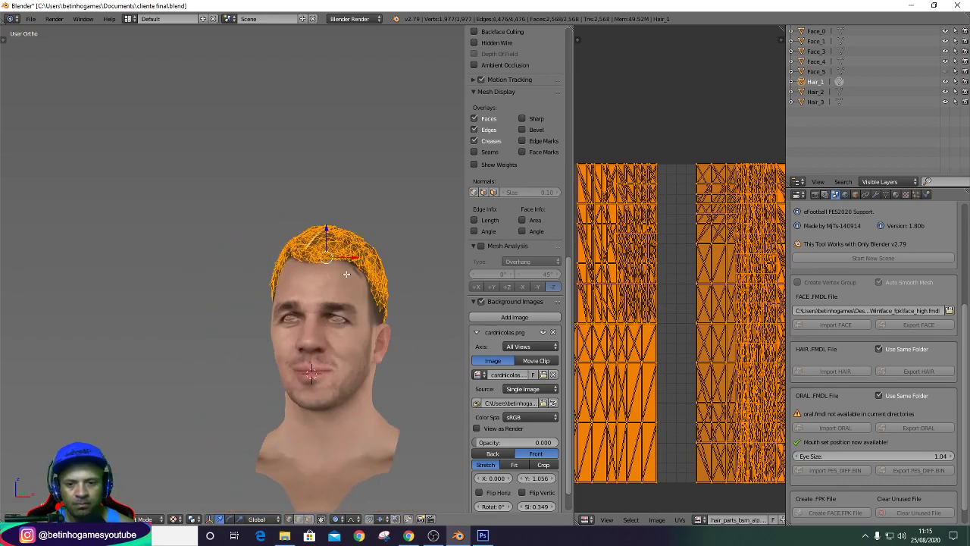
key("KP_6")
key("KP_6")
key("KP_6")
key("KP_6")
key("KP_6")
key("KP_6")
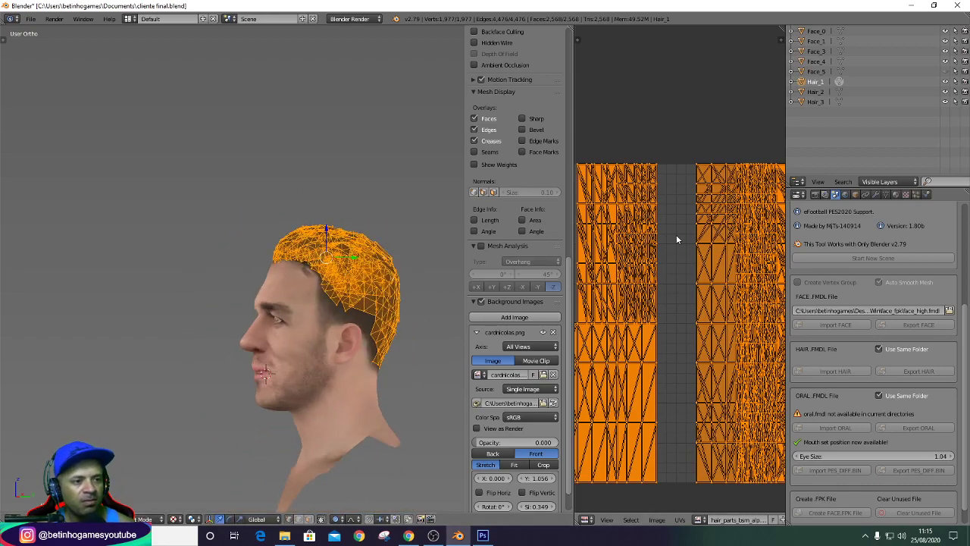
left_click(840, 81)
scroll(357, 279, "up", 2)
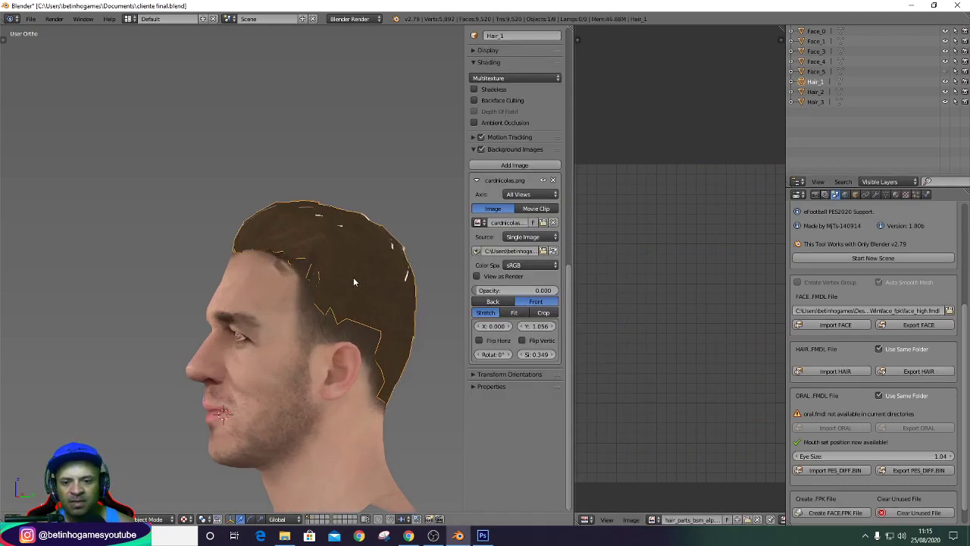
key("KP_4")
key("KP_4")
key("KP_4")
key("KP_4")
key("KP_4")
key("KP_4")
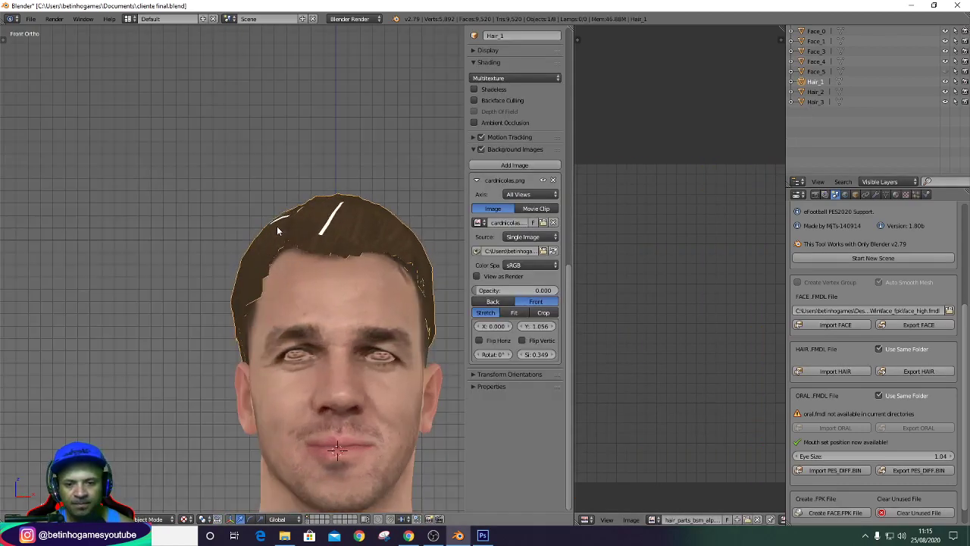
scroll(276, 226, "up", 2)
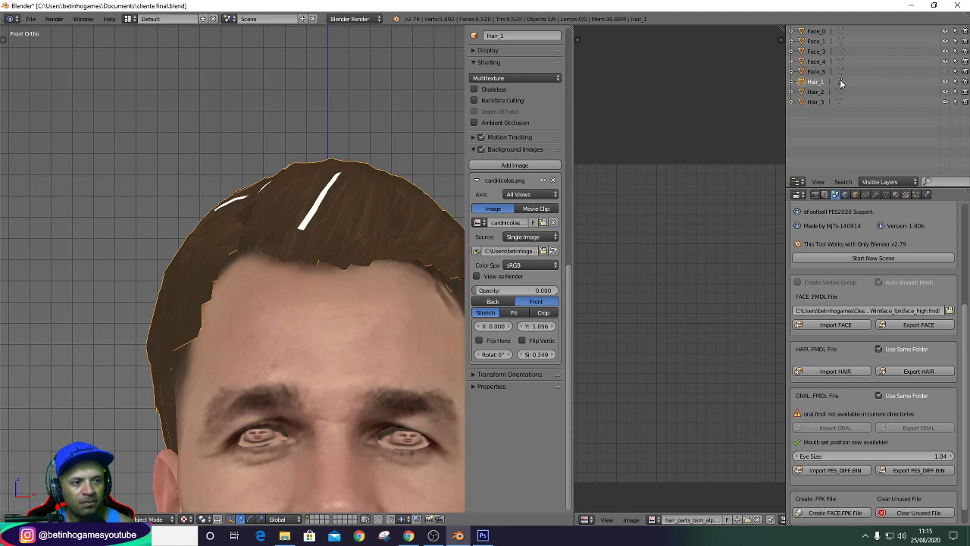
scroll(387, 253, "up", 1)
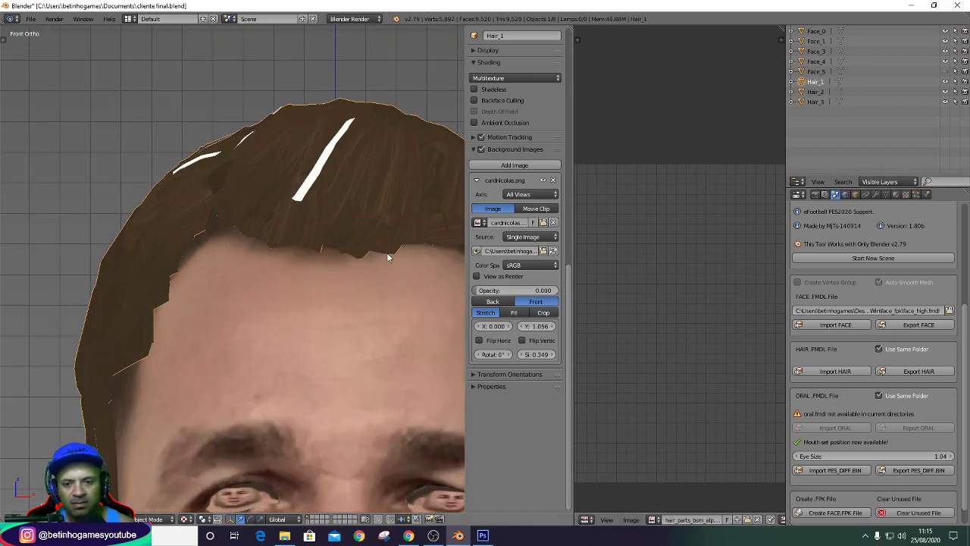
scroll(260, 234, "down", 2)
Re-enter Edit Mode on Hair_1 and lift the hairline vertices with proportional editing.
left_click(840, 81)
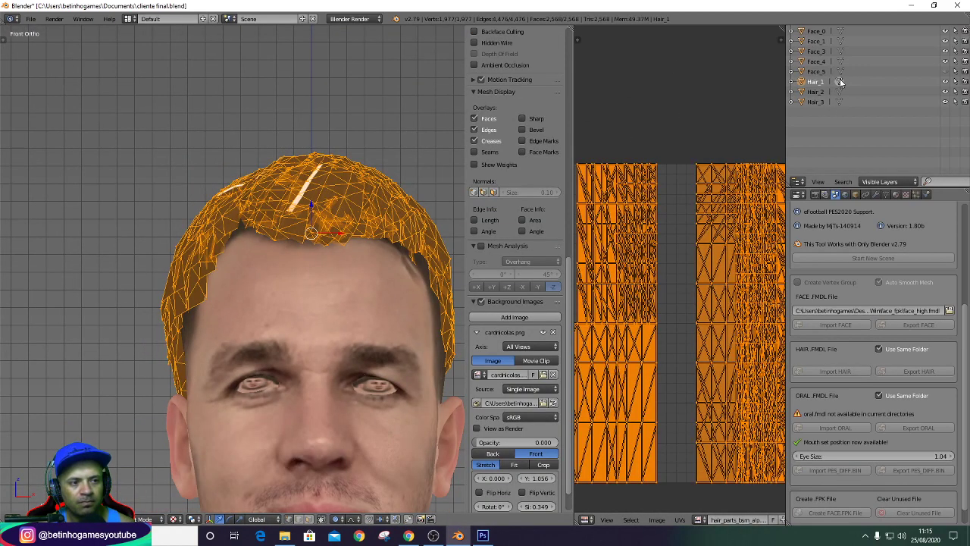
scroll(323, 246, "up", 2)
key("a")
key("c")
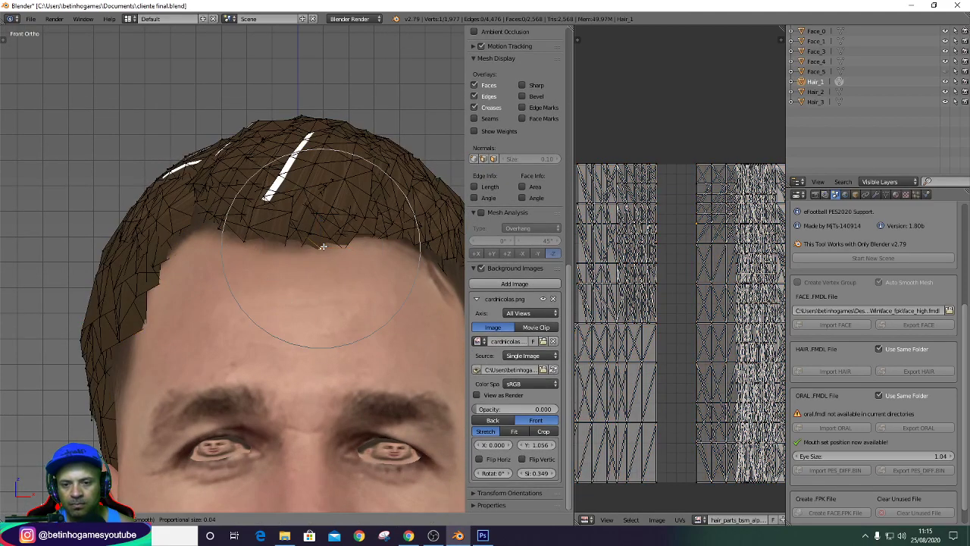
scroll(322, 239, "down", 8)
scroll(320, 224, "down", 6)
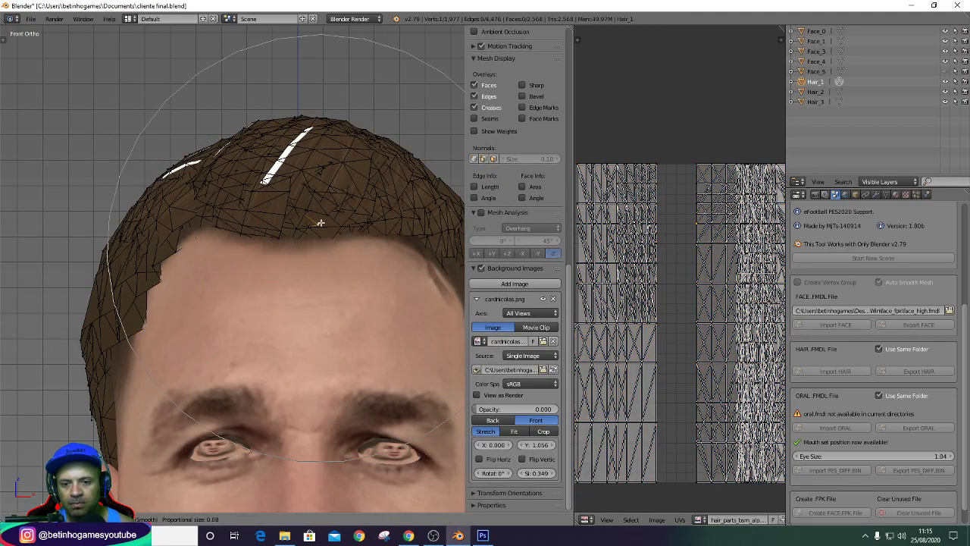
scroll(323, 216, "down", 4)
left_click(324, 211)
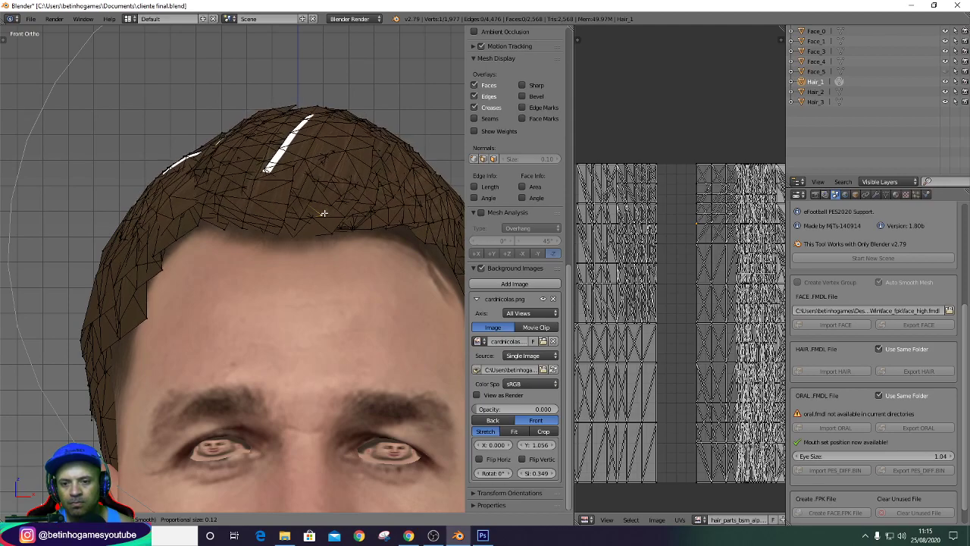
Turn to a side profile and pull the hair edge down over the temple.
key("KP_4")
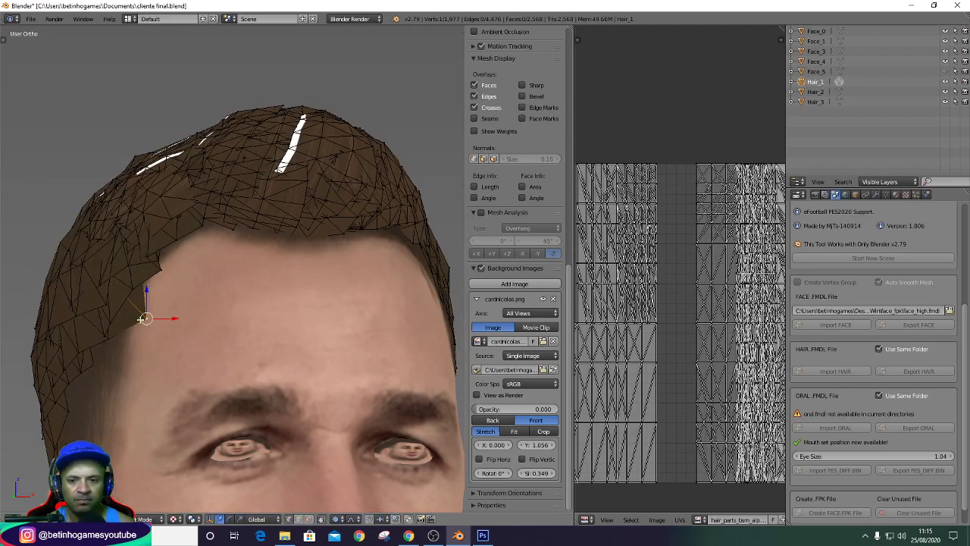
key("KP_4")
key("KP_4")
key("KP_4")
left_click_drag(147, 318, 127, 334)
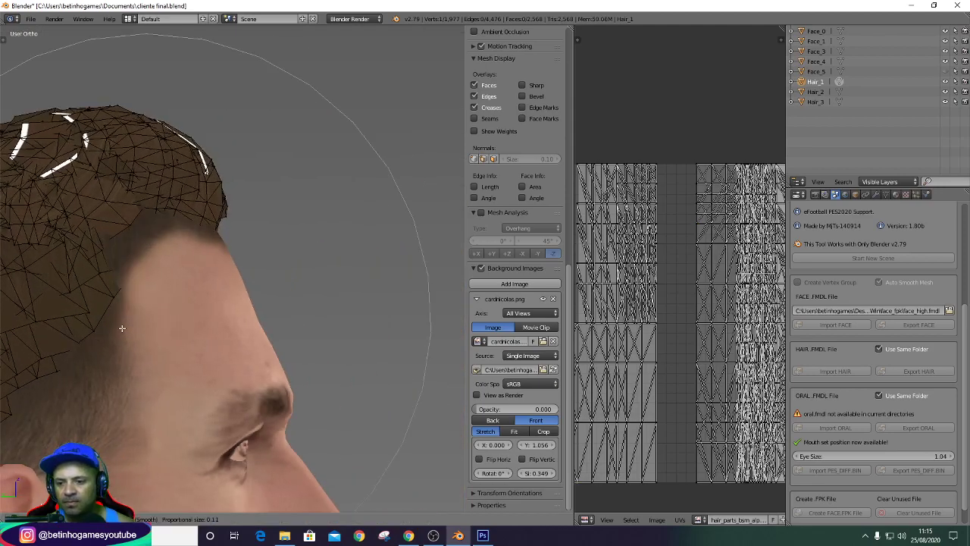
scroll(175, 134, "down", 3)
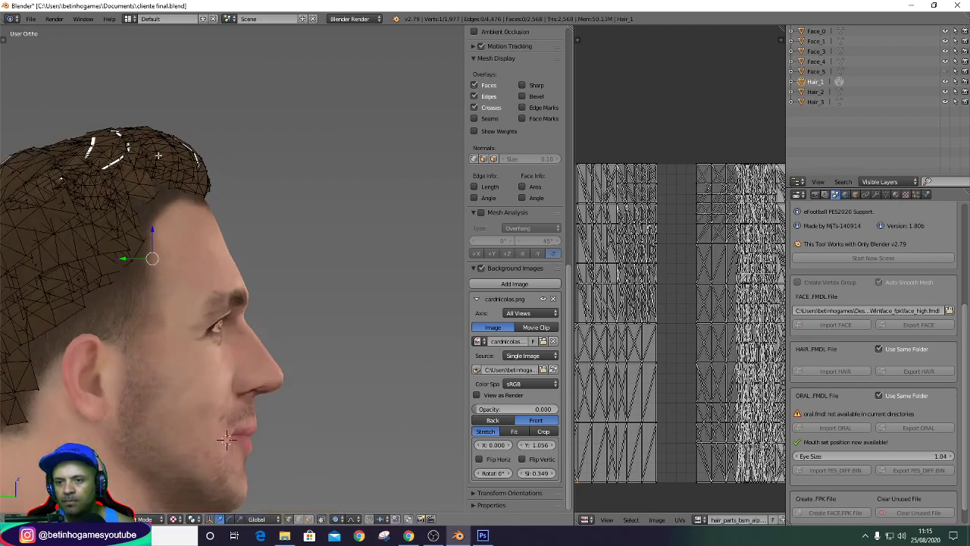
scroll(174, 135, "down", 1)
scroll(163, 125, "up", 2)
scroll(163, 125, "up", 2)
key("g")
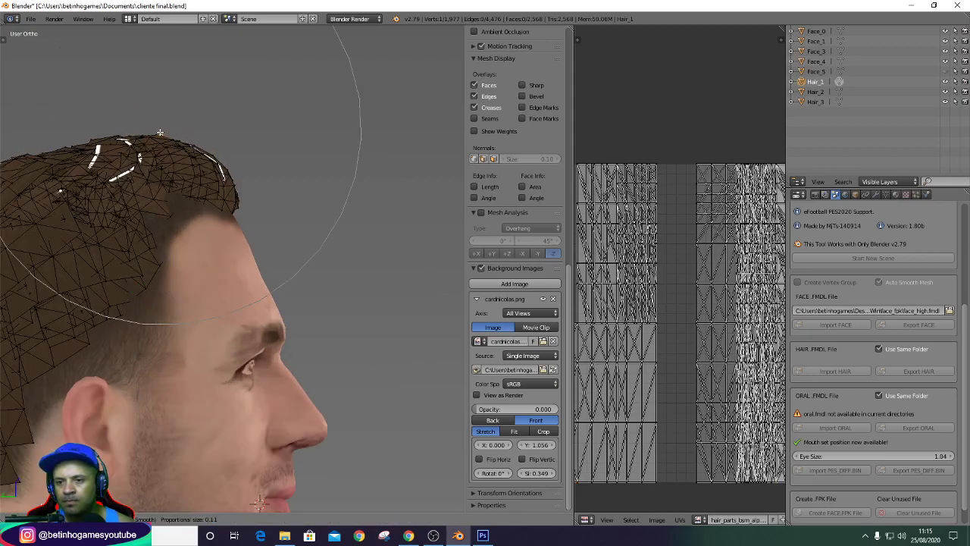
left_click(98, 177)
scroll(97, 176, "down", 3)
scroll(98, 177, "up", 2)
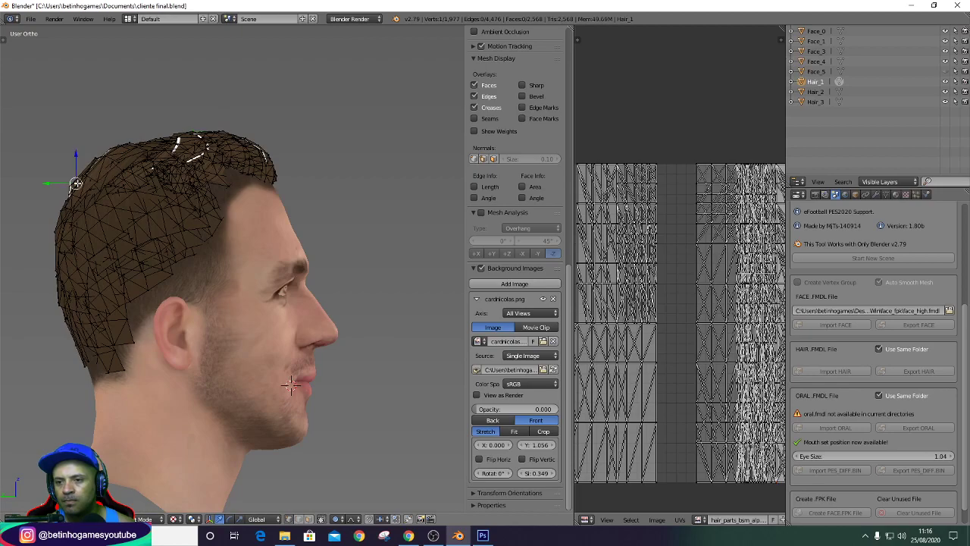
Pull the crown hair vertices closer to the scalp with soft proportional moves.
key("g")
left_click(265, 150)
scroll(265, 150, "up", 3)
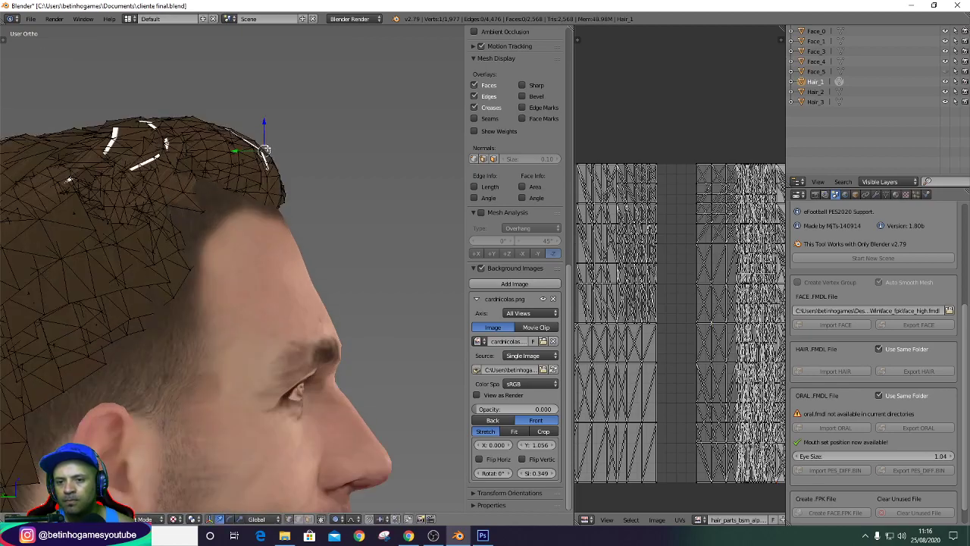
key("g")
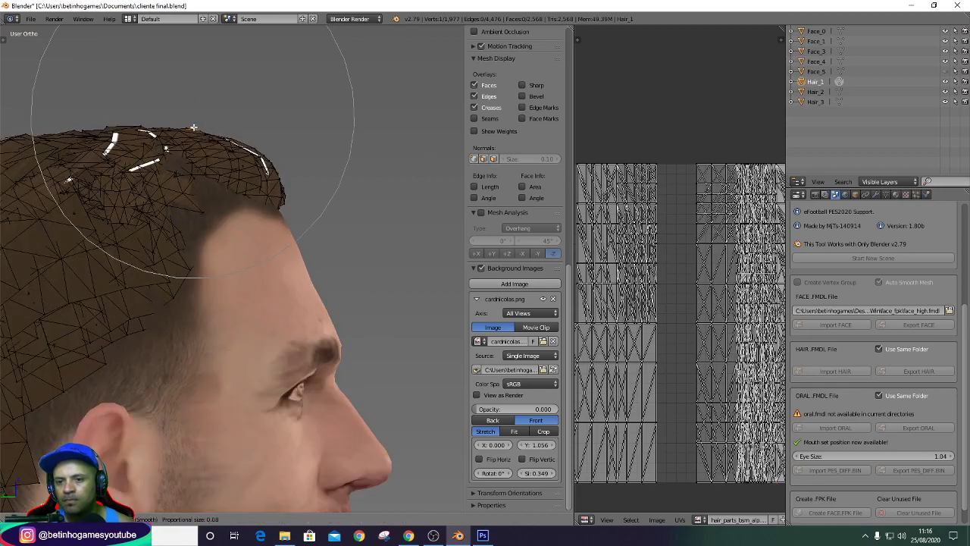
left_click(289, 178)
scroll(288, 177, "down", 3)
scroll(289, 178, "up", 2)
key("g")
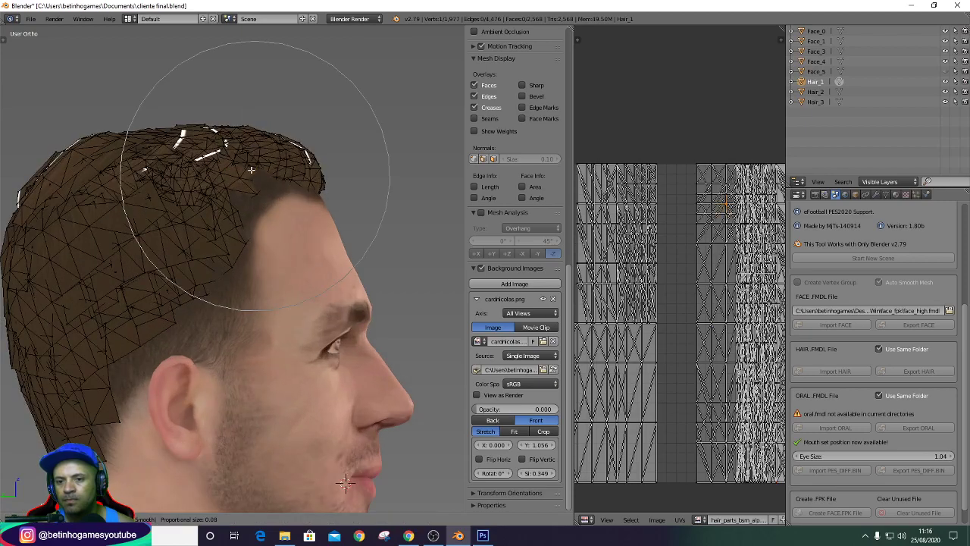
scroll(251, 168, "down", 1)
scroll(251, 167, "down", 2)
left_click(251, 165)
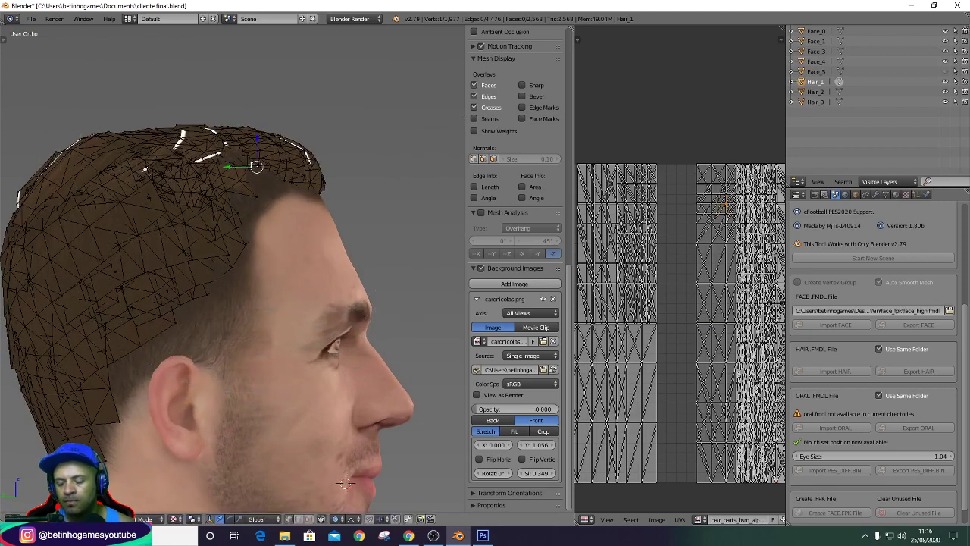
Make several smaller follow-up adjustments to the crown hair vertex.
key("g")
left_click(251, 165)
key("g")
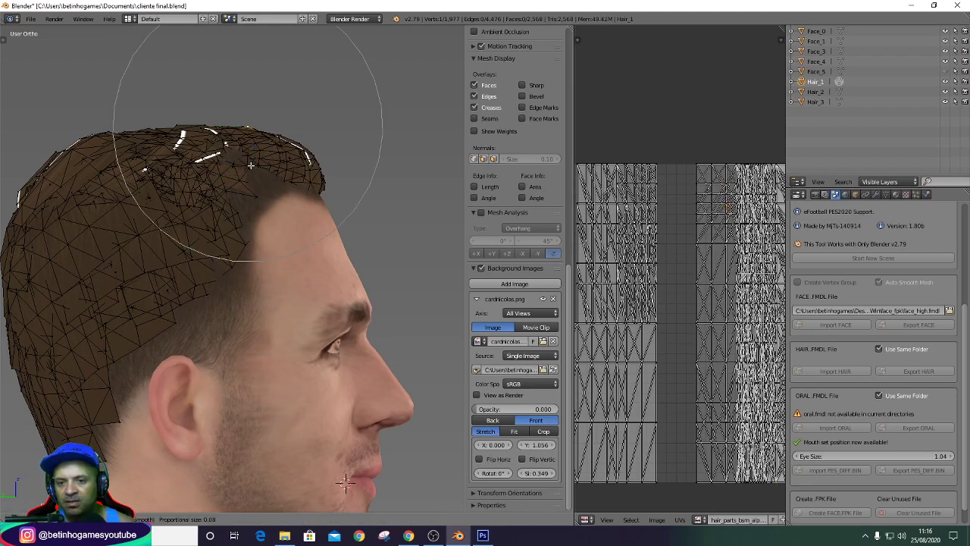
left_click(255, 169)
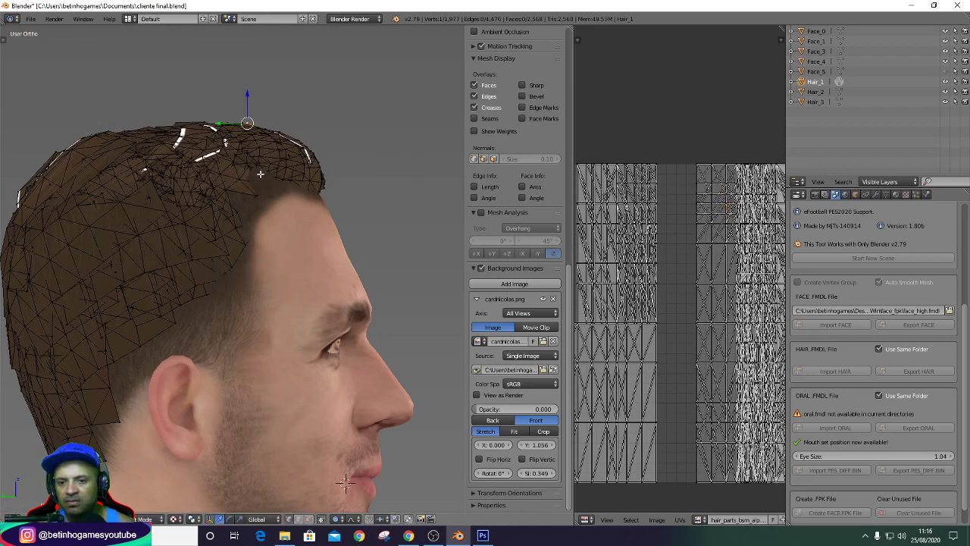
key("g")
scroll(260, 174, "up", 3)
left_click(260, 171)
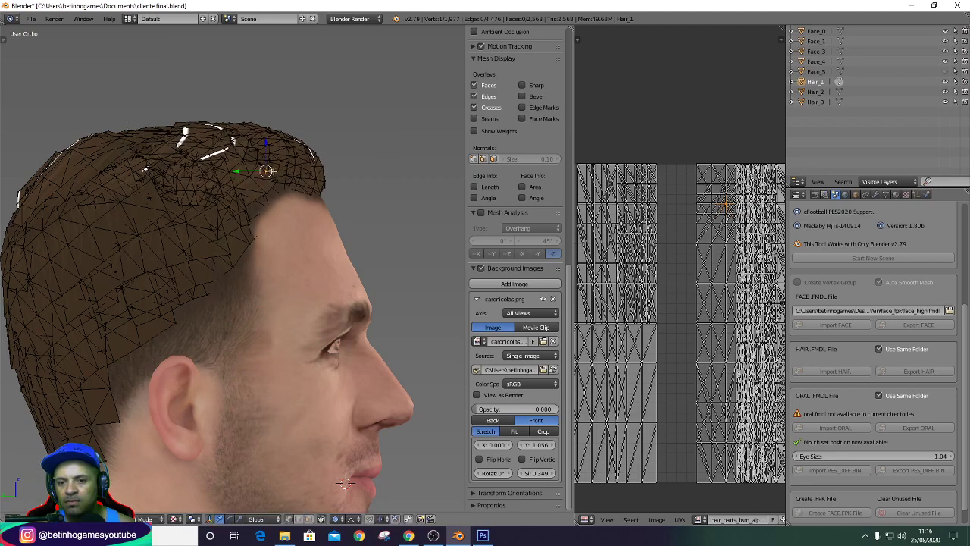
scroll(265, 172, "down", 3)
Check the rear three-quarter view, adjust the hairline vertex above the forehead, then view from the front.
key("KP_4")
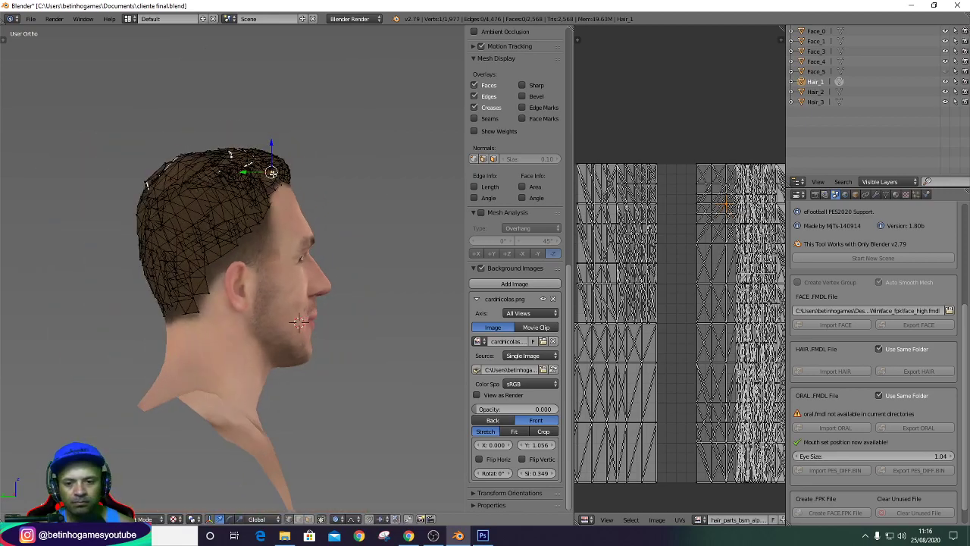
key("KP_4")
key("KP_4")
key("KP_4")
key("KP_6")
key("KP_6")
key("KP_6")
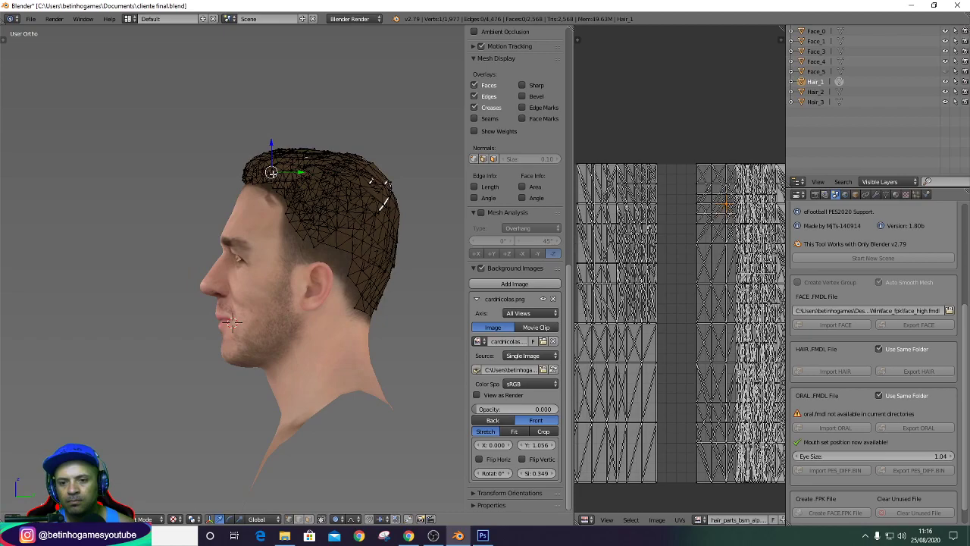
scroll(263, 201, "up", 3)
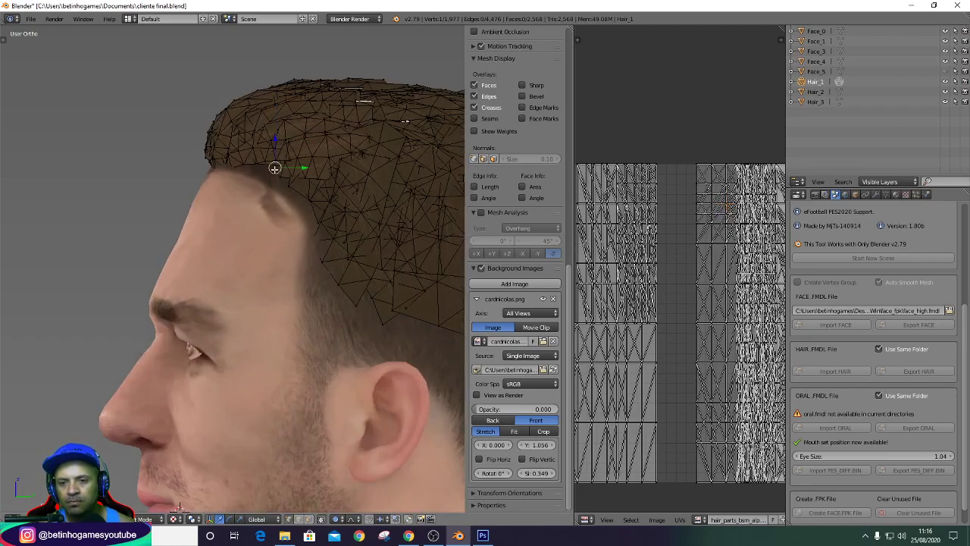
key("g")
scroll(266, 172, "down", 3)
left_click(264, 171)
scroll(266, 171, "down", 4)
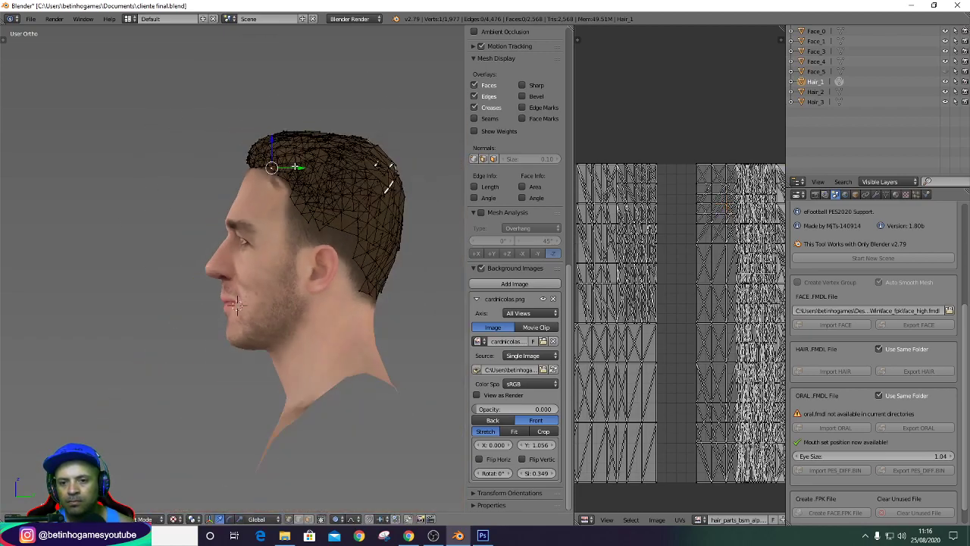
key("KP_1")
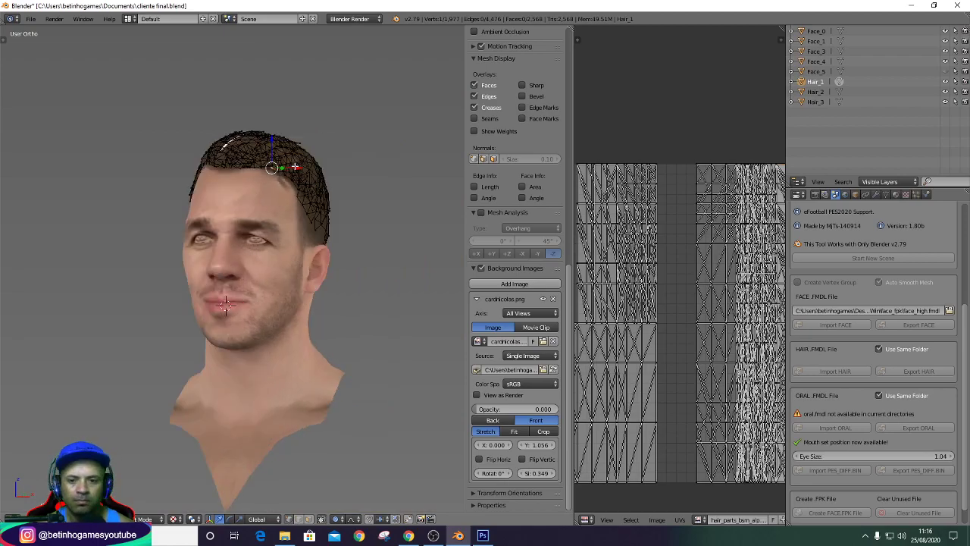
scroll(240, 193, "up", 2)
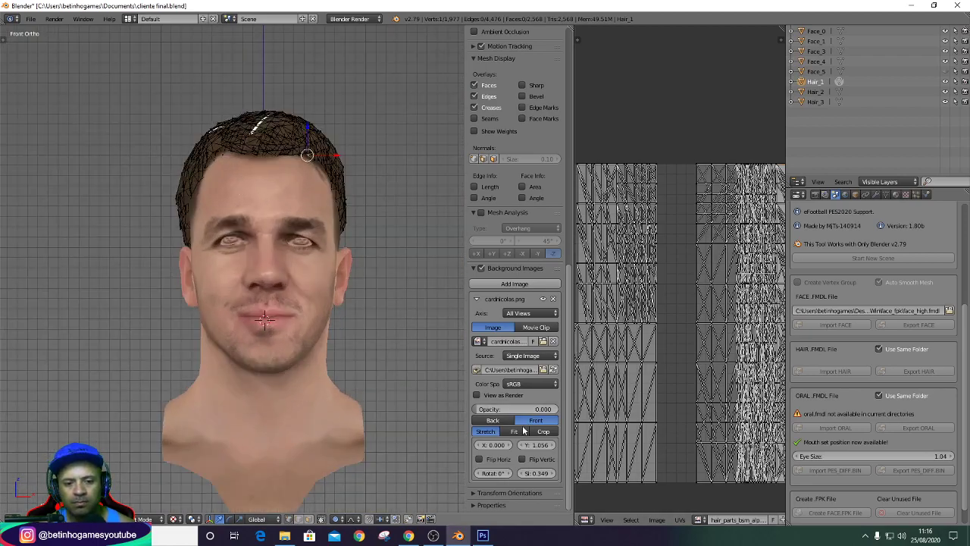
Make the background photo partly visible and move hair-edge vertices onto its hairline.
left_click_drag(493, 410, 512, 410)
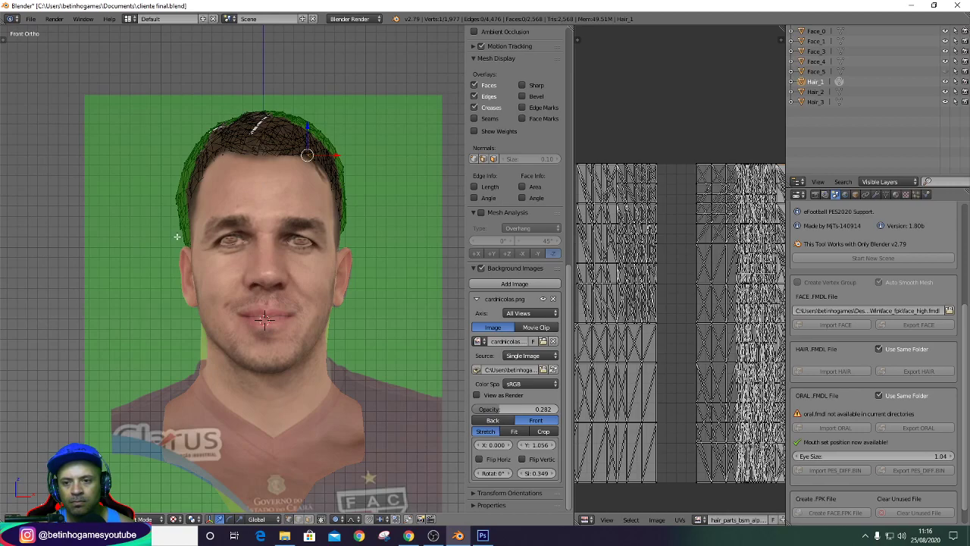
scroll(176, 237, "up", 4)
right_click(162, 159)
key("g")
left_click(174, 157)
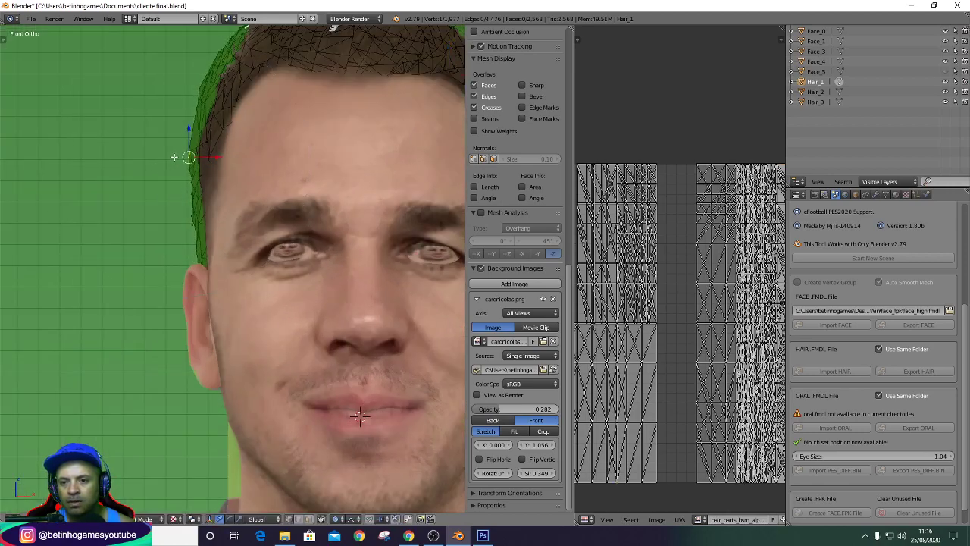
right_click(188, 248)
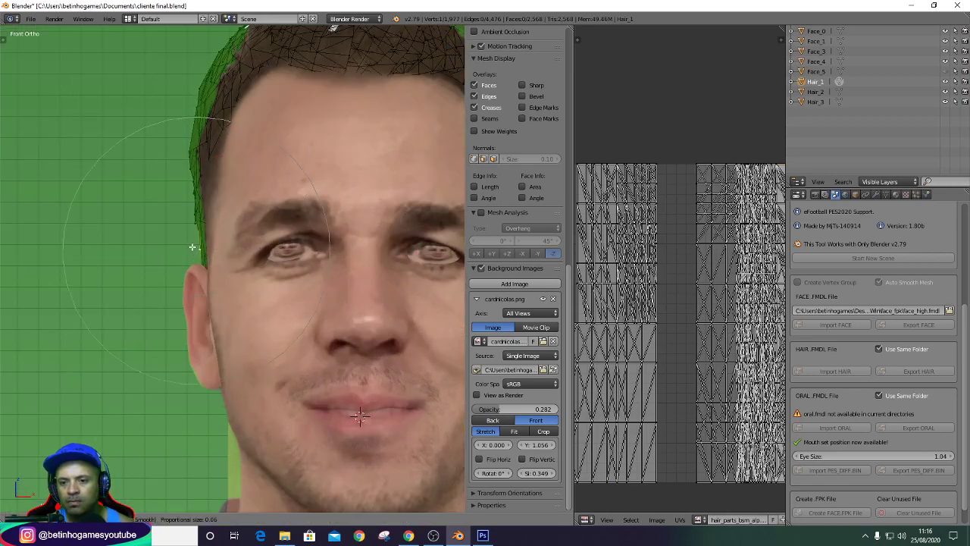
right_click(200, 75)
key("g")
left_click(216, 82)
Adjust the right-side and top hair vertices to match the photo's hairline.
scroll(315, 134, "down", 1)
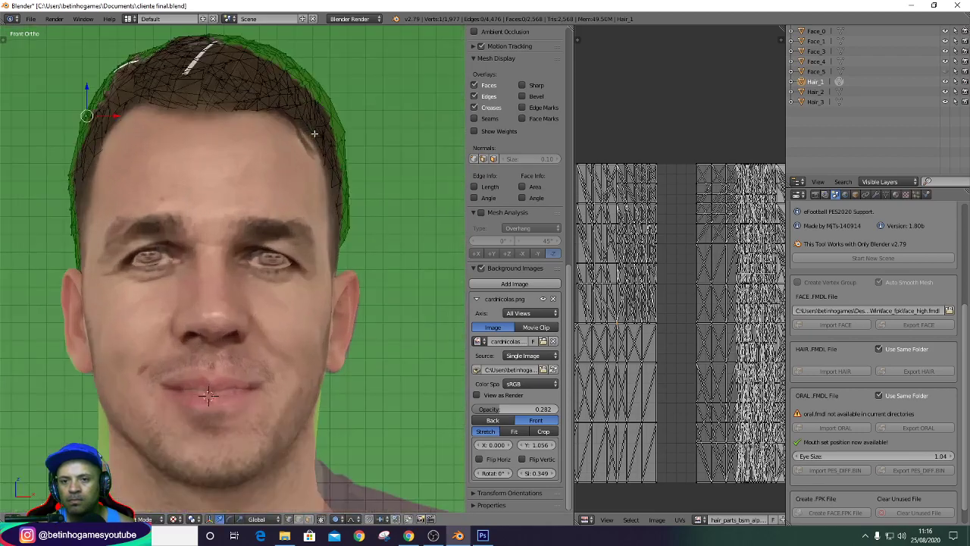
key("g")
left_click(349, 116)
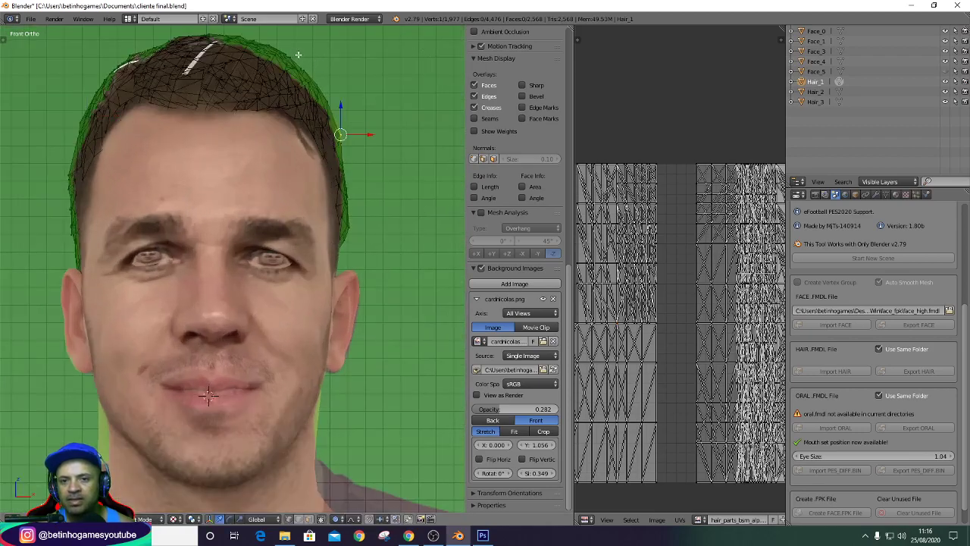
right_click(298, 55)
key("g")
left_click(330, 119)
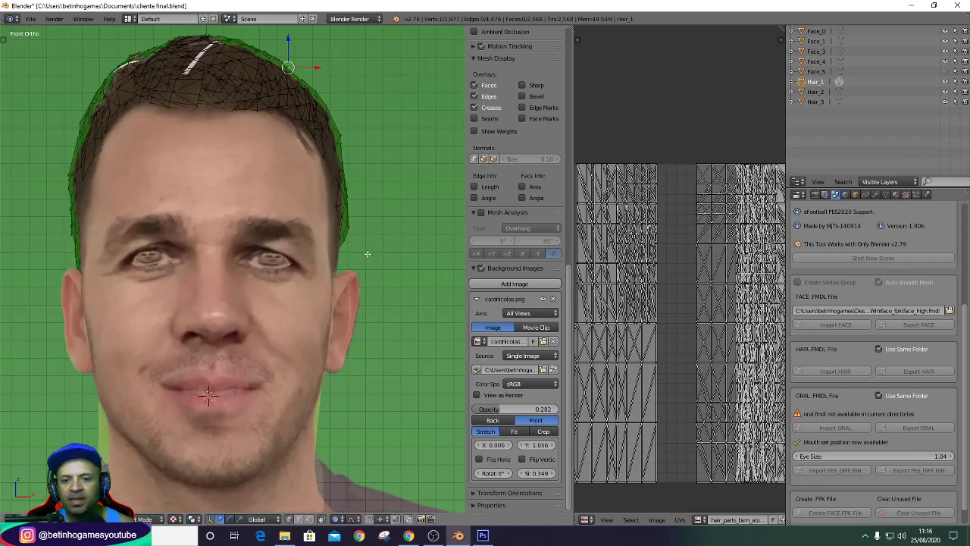
key("g")
left_click(353, 231)
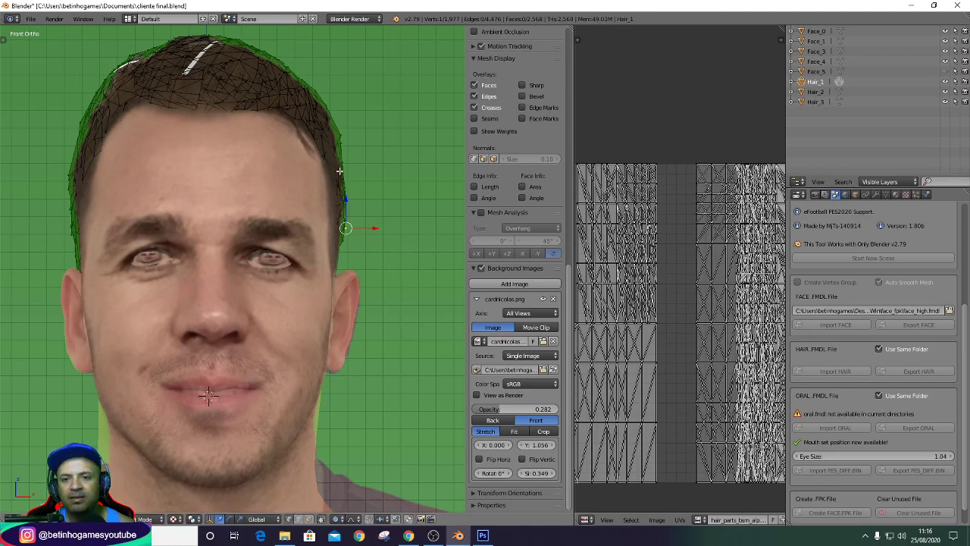
Select a hair vertex near the temple, view from the side, and leave Edit Mode.
scroll(288, 88, "down", 1)
scroll(318, 91, "up", 2)
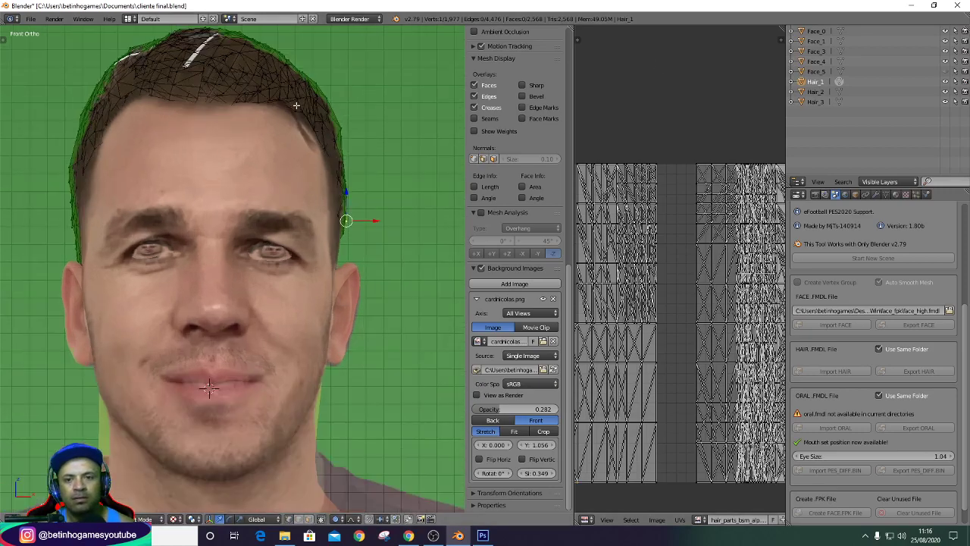
scroll(315, 97, "up", 2)
right_click(362, 137)
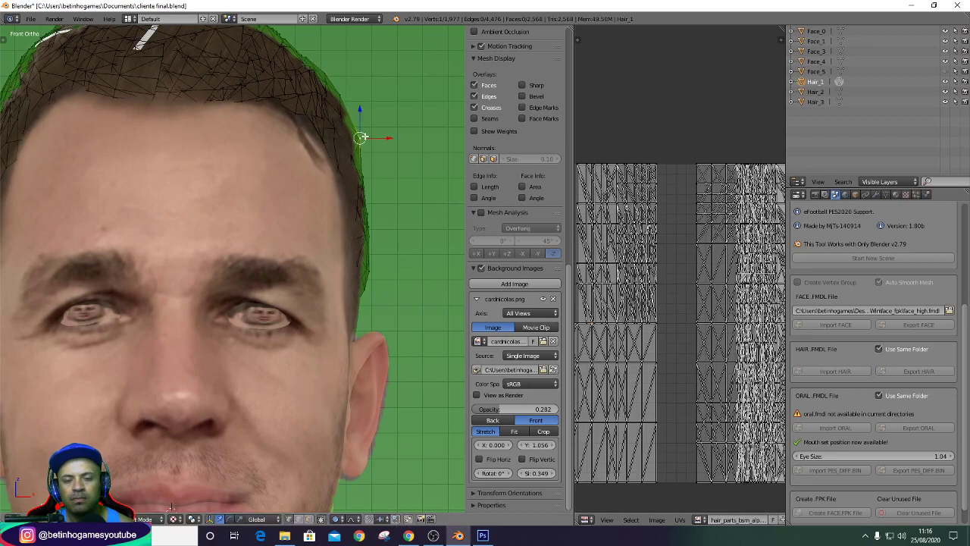
middle_click_drag(361, 137, 360, 137)
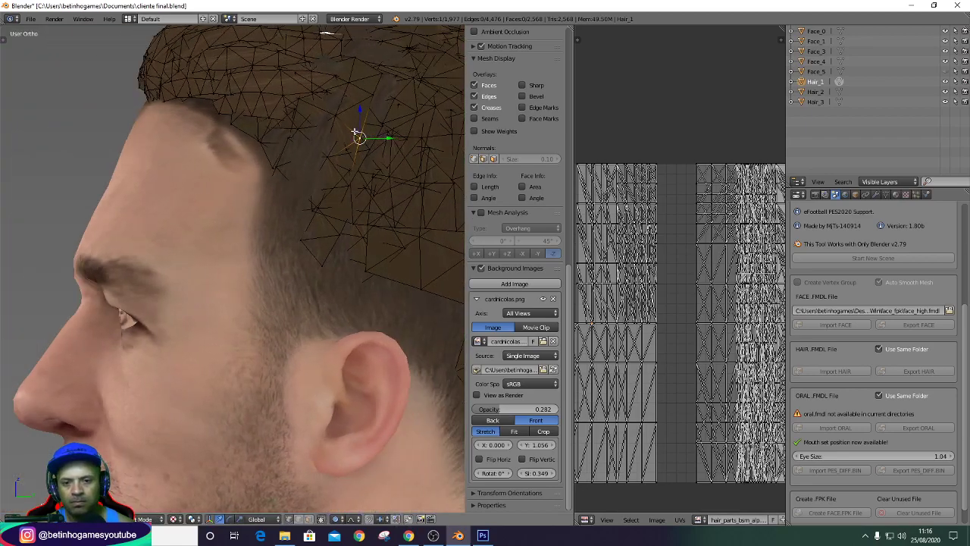
scroll(356, 133, "down", 4)
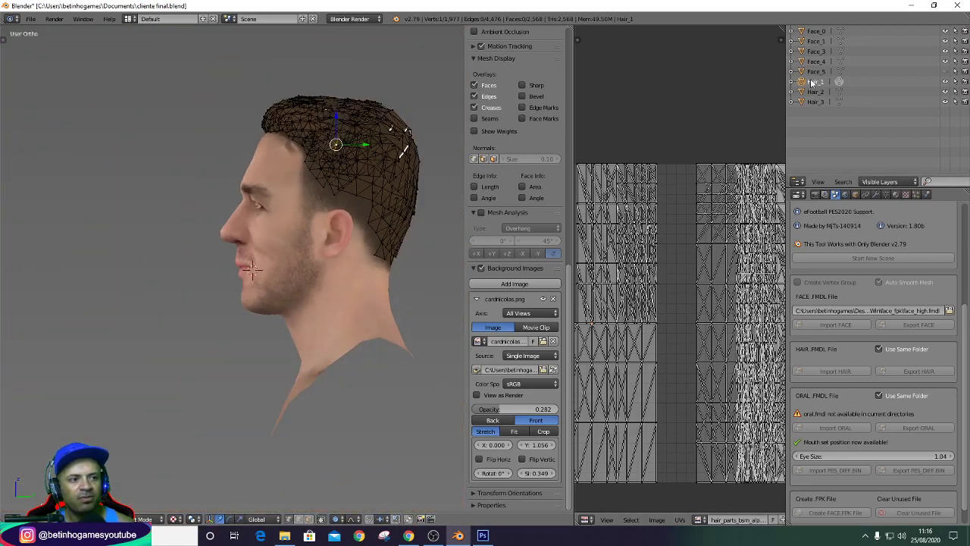
key("Tab")
In front view, set background photo opacity to 0 and import the PES_DIFF.BIN eye and mouth meshes.
key("KP_1")
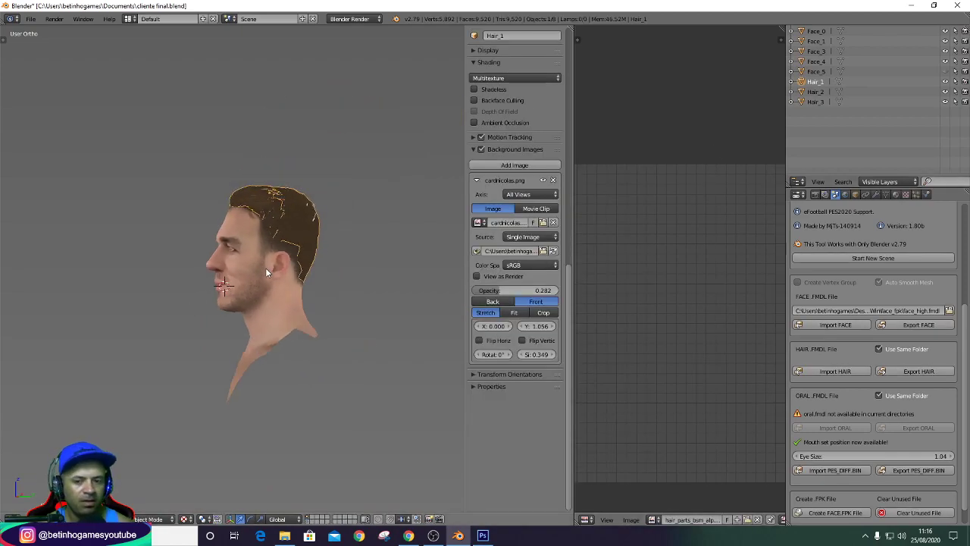
scroll(265, 267, "up", 5)
scroll(265, 267, "down", 3)
left_click_drag(478, 290, 440, 294)
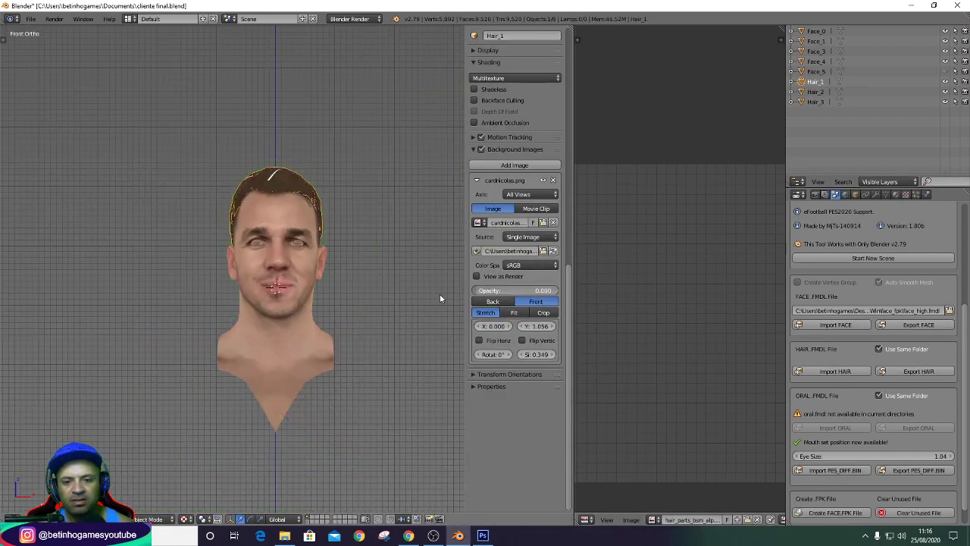
scroll(266, 260, "up", 2)
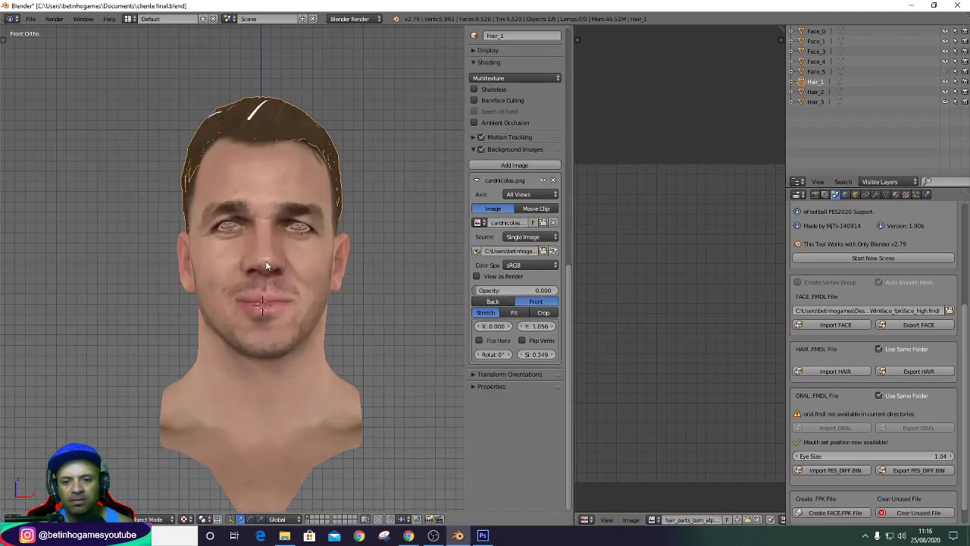
left_click(307, 523, "shift")
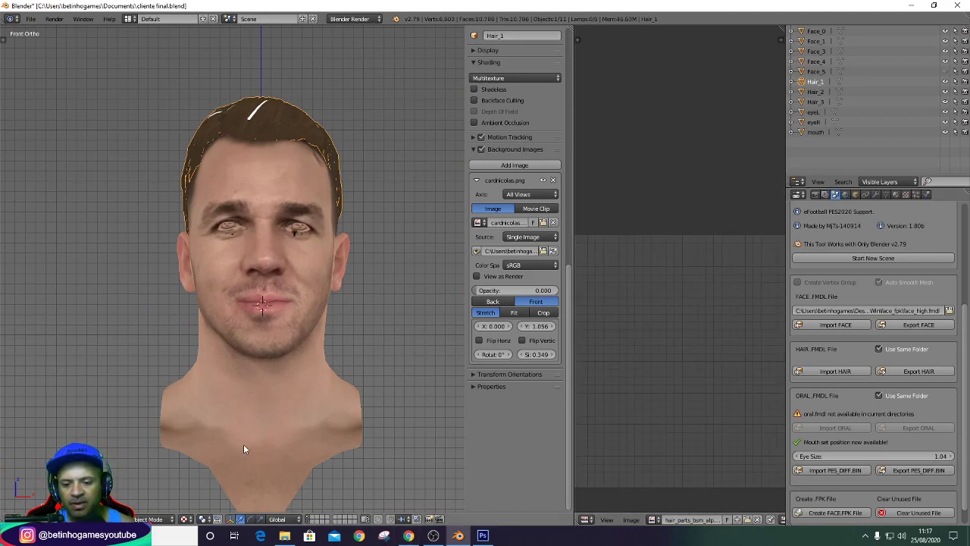
Select eyeL and eyeR in the Outliner, then select the Face_0 mesh.
scroll(243, 447, "up", 3)
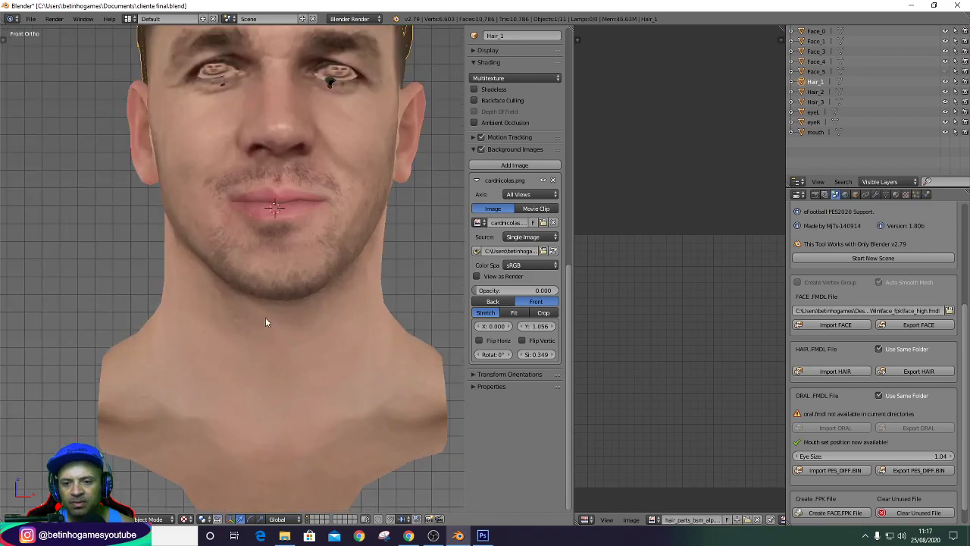
left_click(817, 112)
scroll(317, 201, "down", 3)
scroll(318, 135, "up", 3)
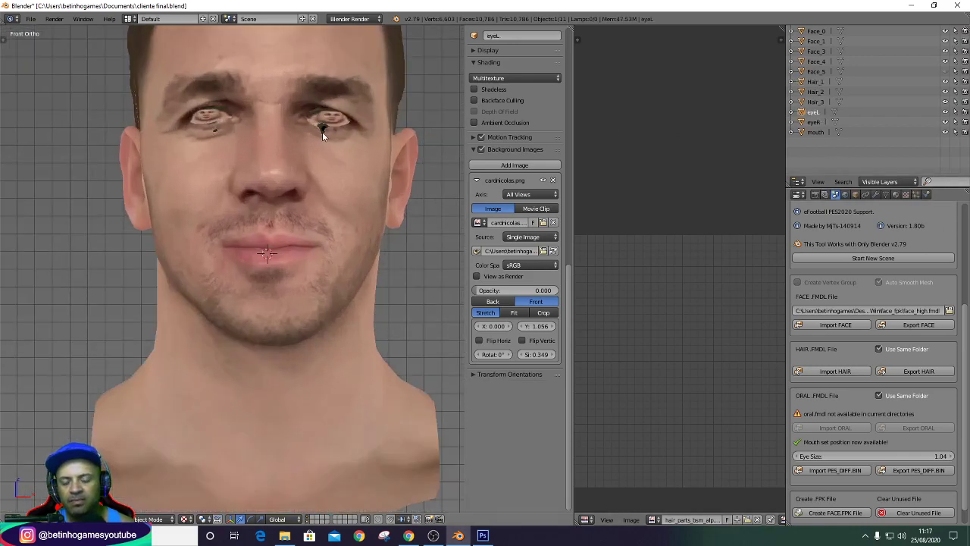
scroll(323, 132, "up", 1)
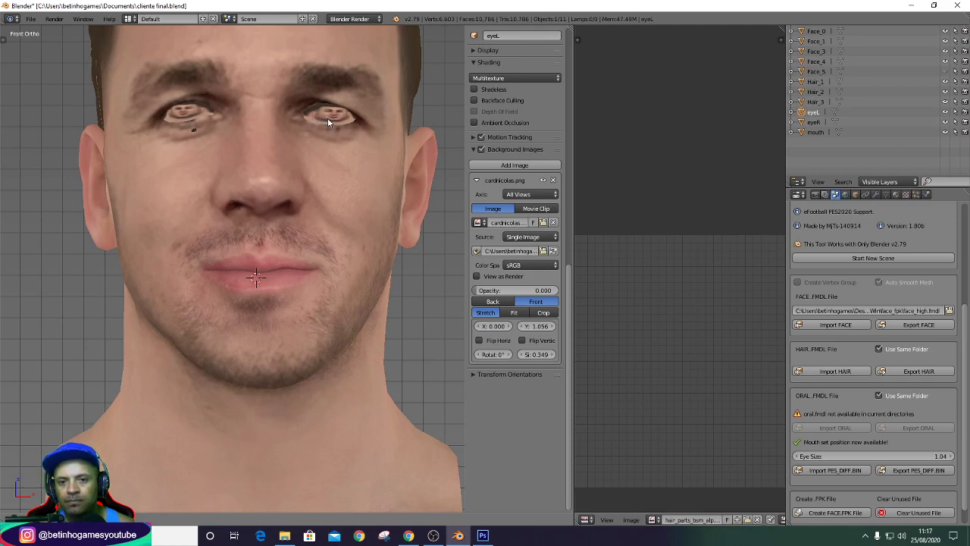
left_click(817, 122)
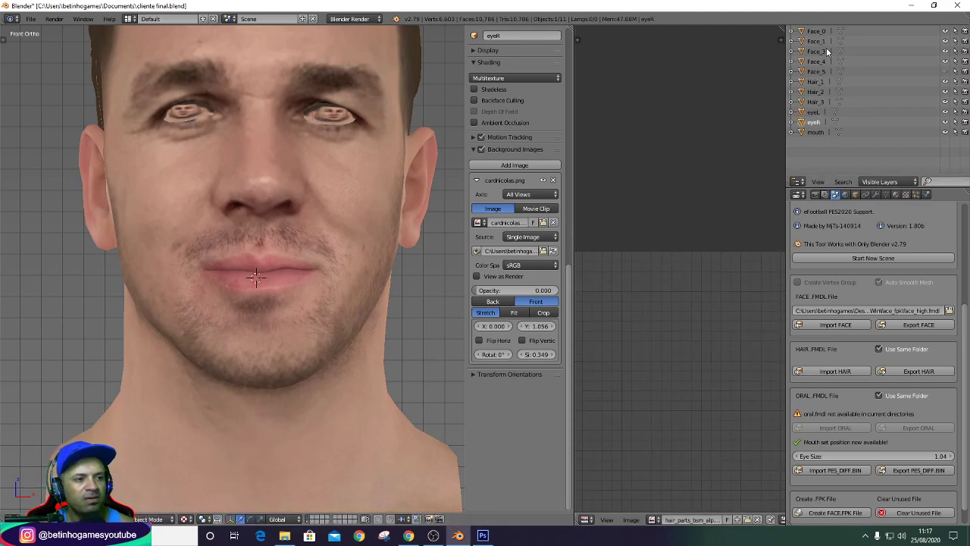
left_click(841, 31)
Select both eye parts of Face_0 with Ctrl+L and separate them into a new object.
scroll(334, 115, "up", 2)
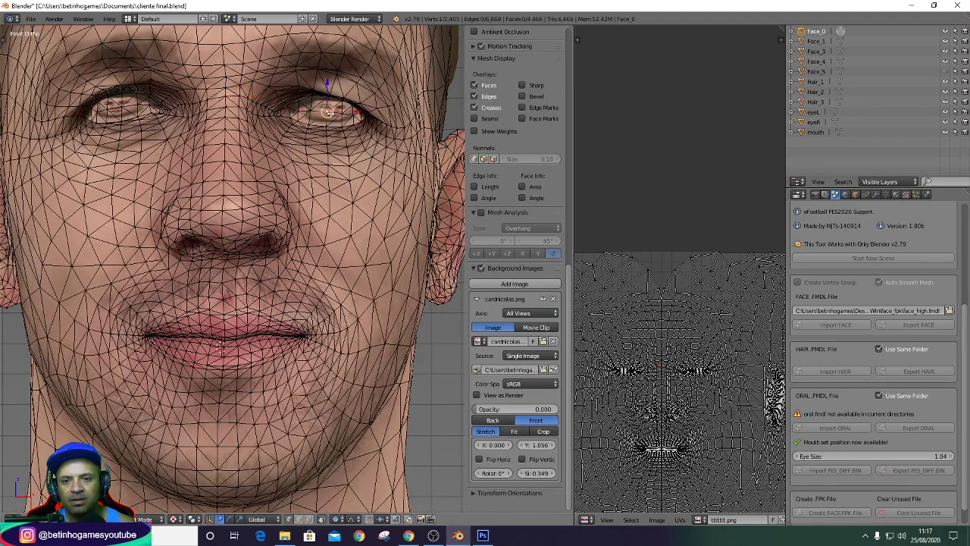
key("a")
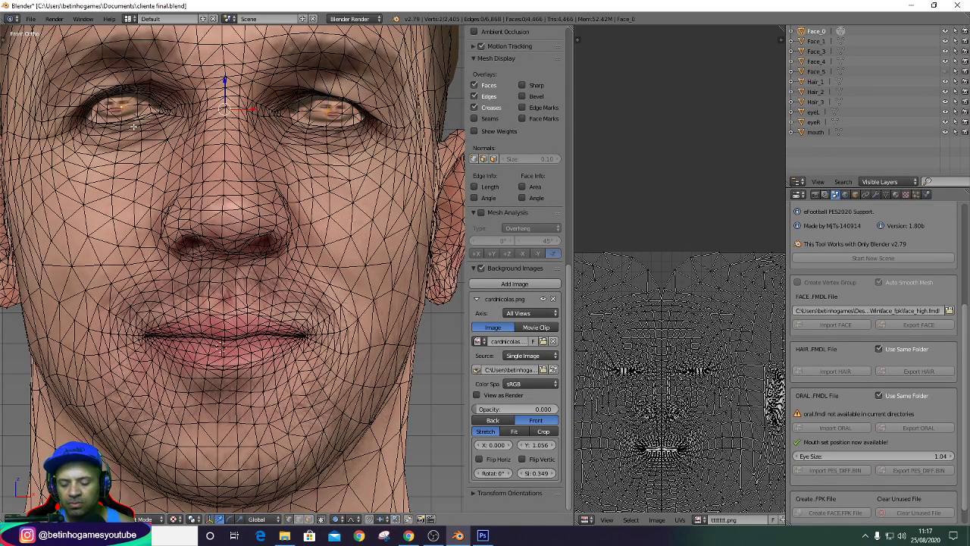
key("a")
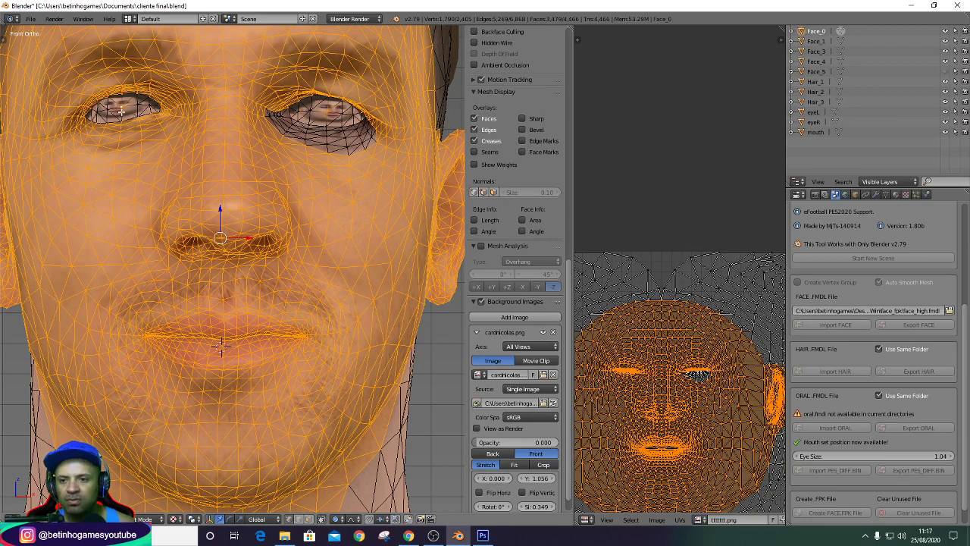
right_click(121, 112)
key("ctrl+l")
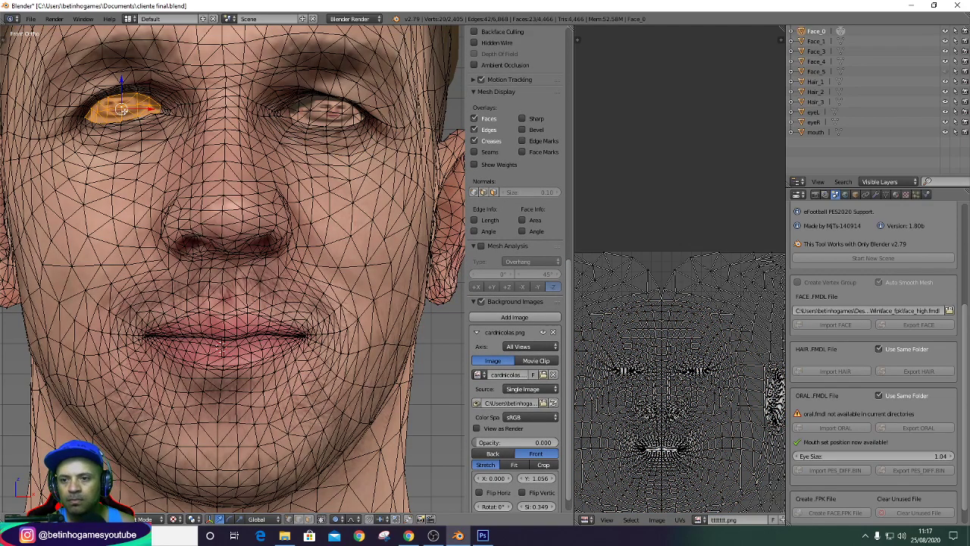
right_click(323, 111, "shift")
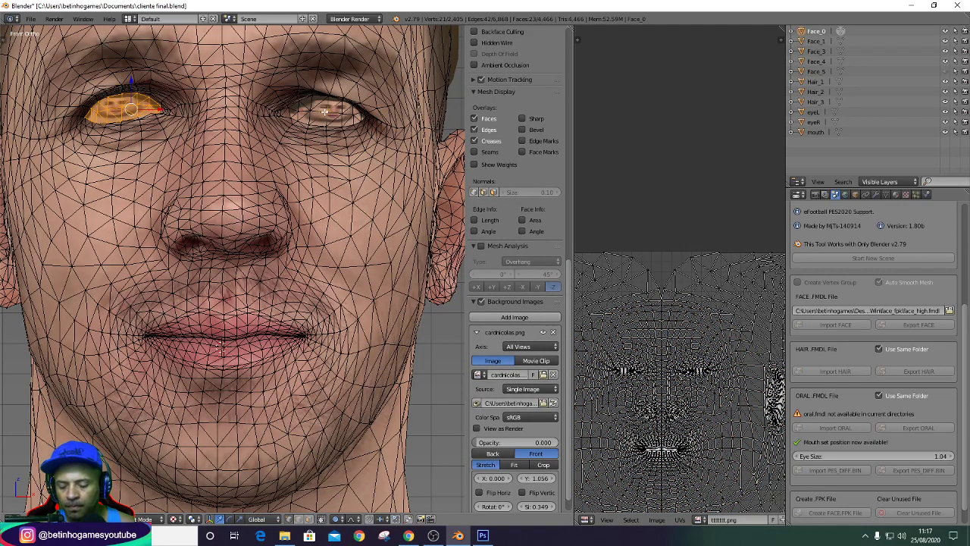
key("ctrl+l")
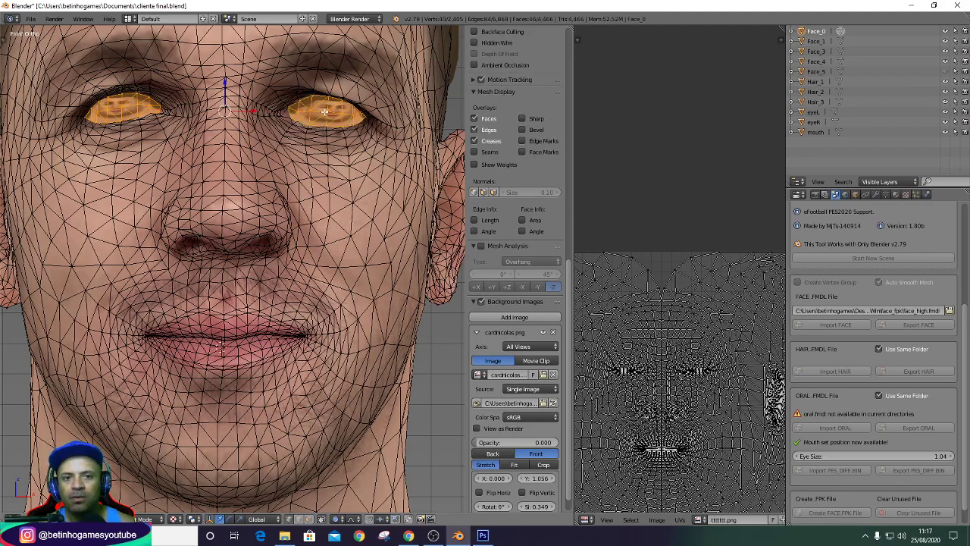
key("p")
left_click(324, 112)
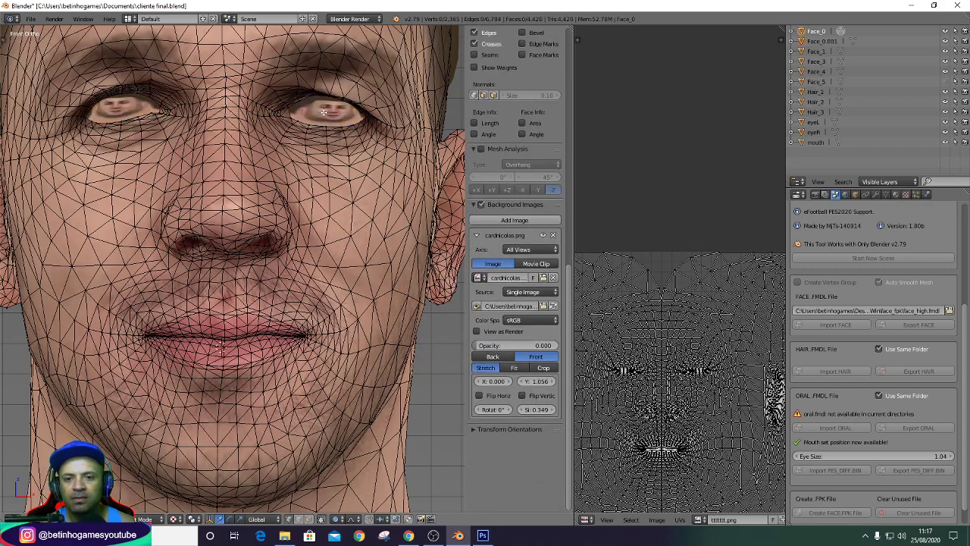
Rename the new Face_0.001 object to Face_6.
double_click(823, 42)
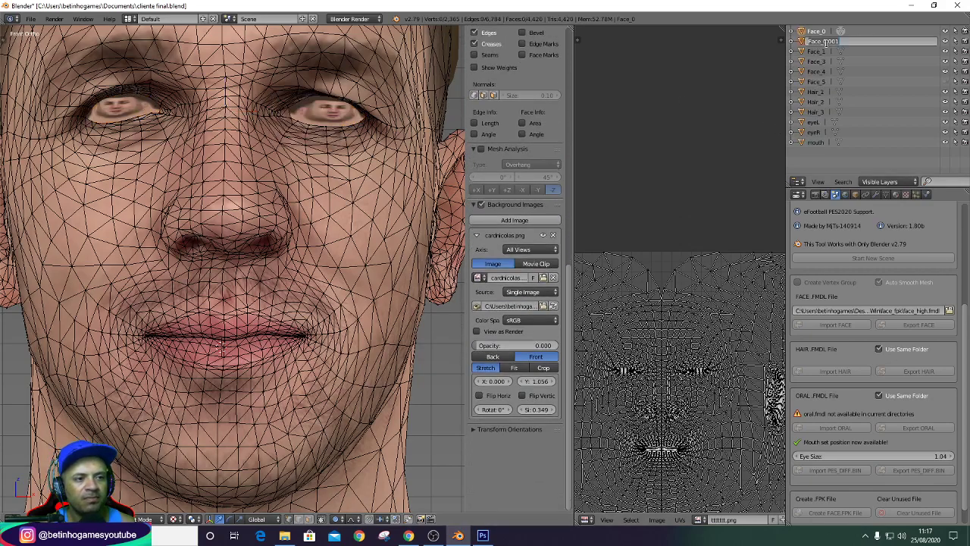
left_click_drag(823, 43, 857, 50)
type("6")
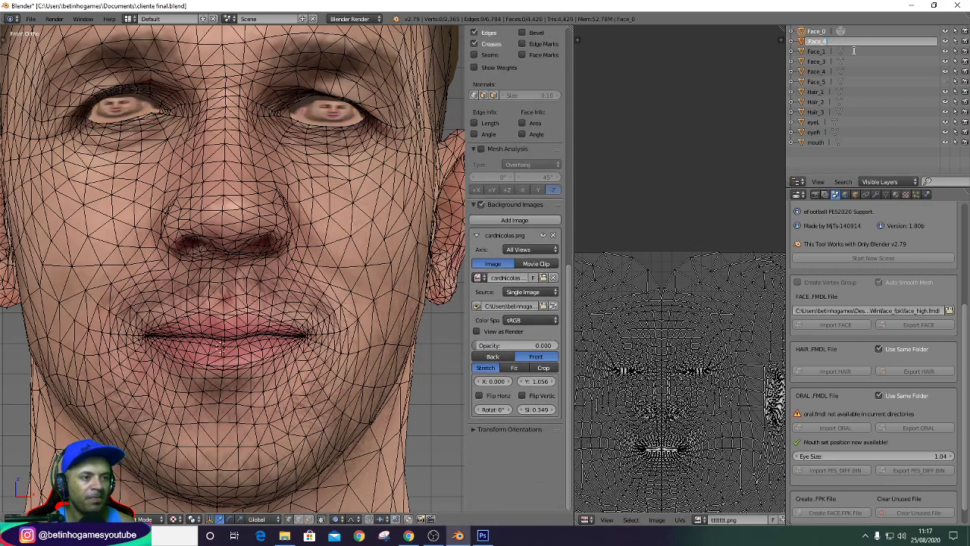
key("Return")
Expand Face_6 in the Outliner and rename its Face_0.001 mesh data to Face_6.
double_click(816, 83)
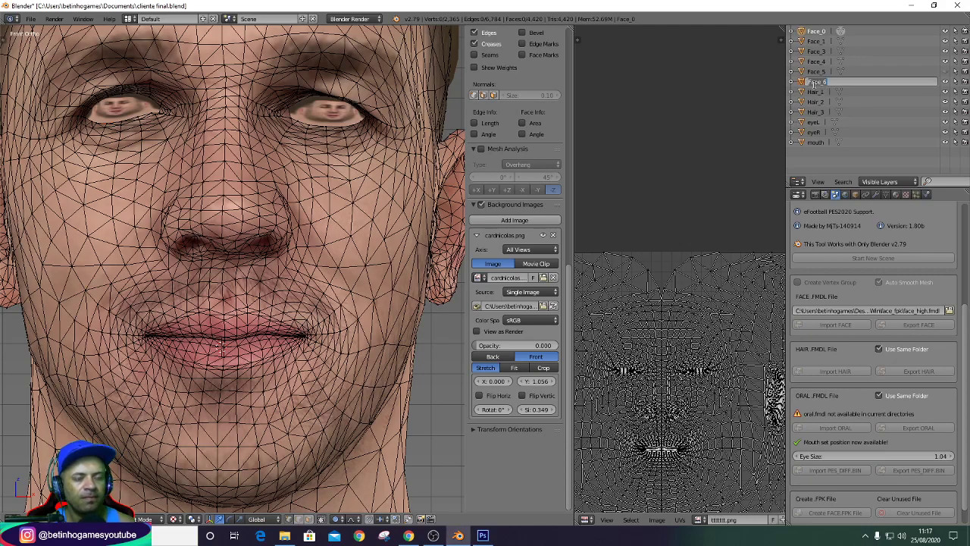
left_click(792, 82)
left_click(792, 82)
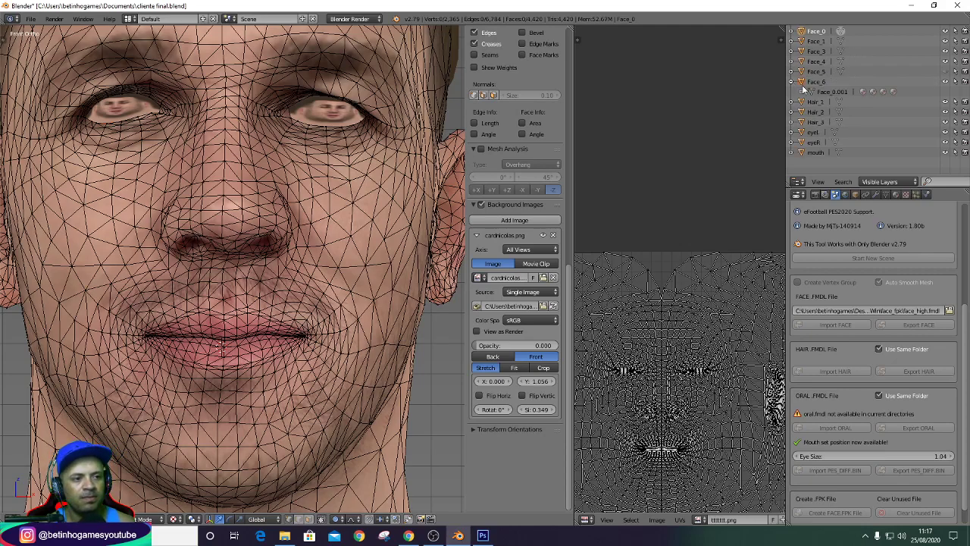
double_click(827, 92)
type("Face_6")
key("Return")
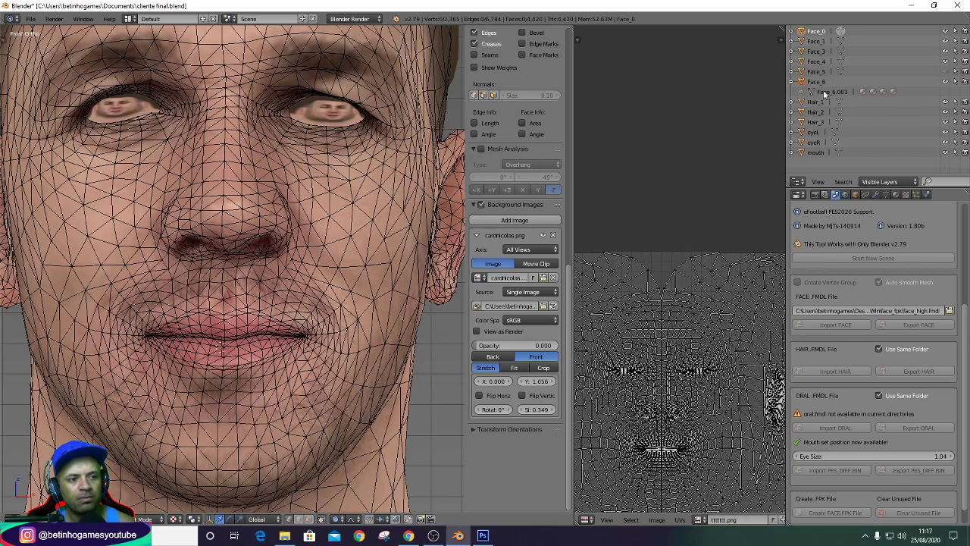
double_click(822, 91)
type("Face_6")
key("Return")
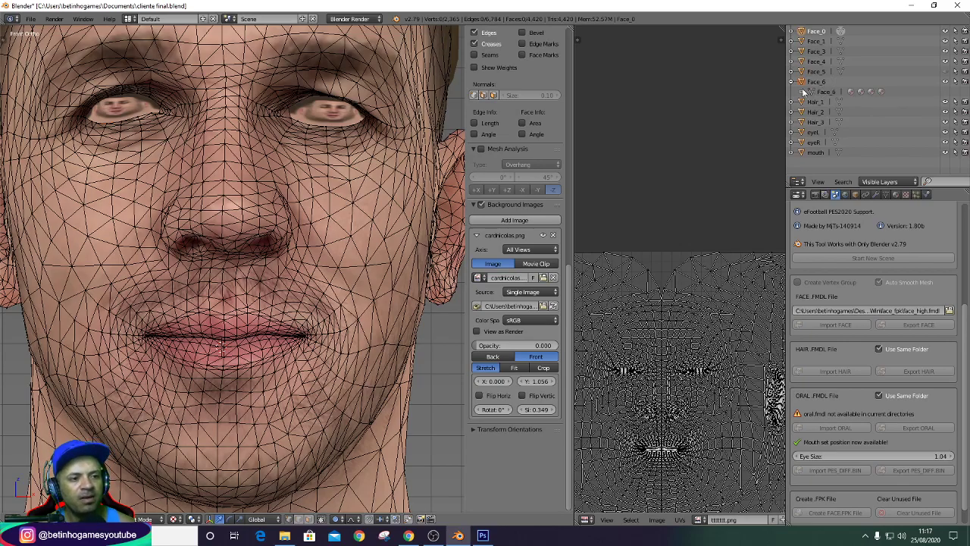
Collapse Face_6 and make the eye meshes visible on the textured head.
left_click(792, 82)
scroll(286, 188, "down", 2)
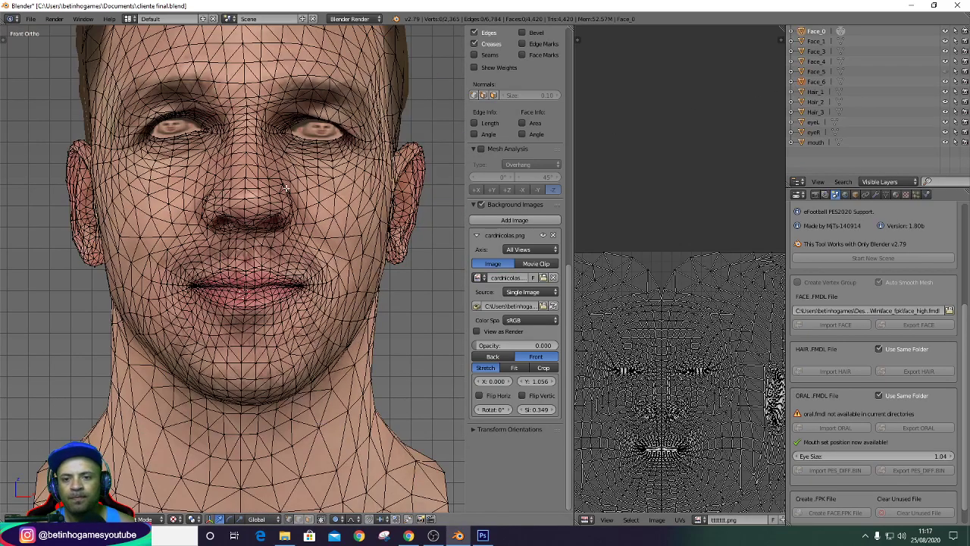
scroll(291, 193, "down", 2)
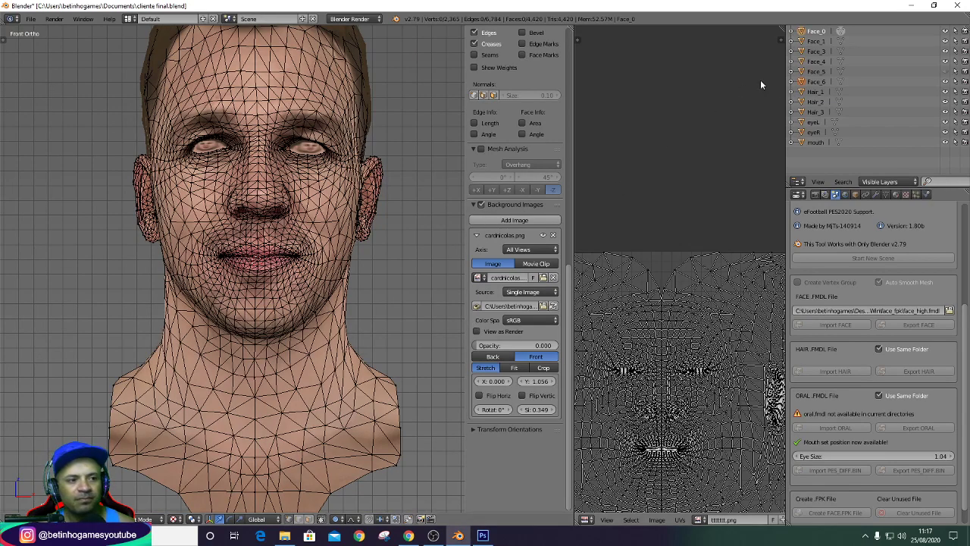
left_click(947, 83)
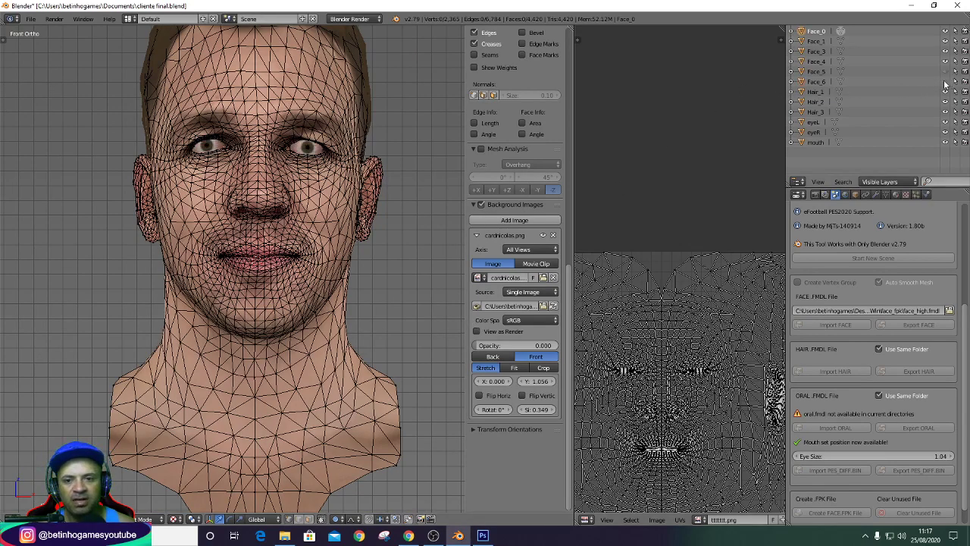
scroll(433, 160, "up", 2)
mouse_move(476, 348)
left_mouse_down()
mouse_move(606, 350)
mouse_move(474, 348)
left_mouse_up()
Select the eyeL and eyeR eyeball objects in the Outliner.
scroll(192, 158, "up", 1)
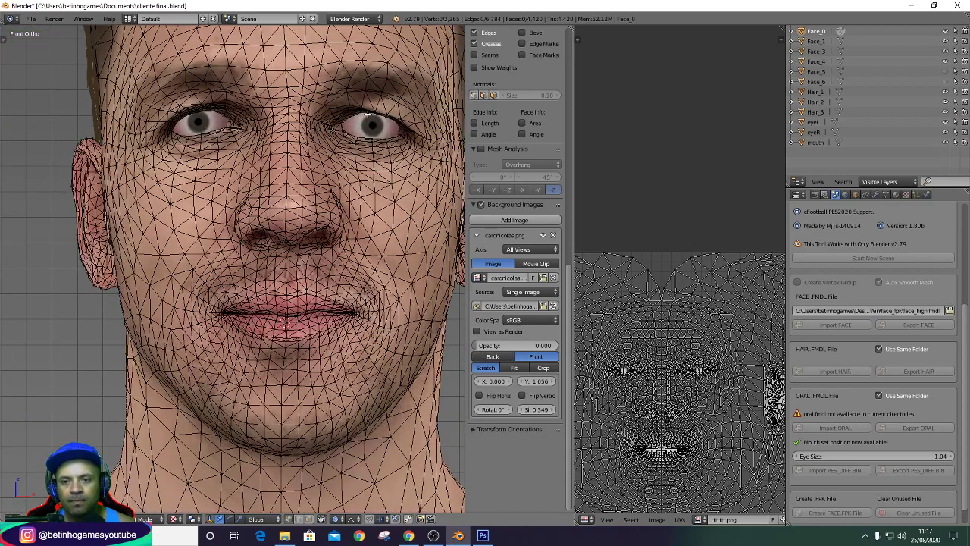
left_click(813, 122)
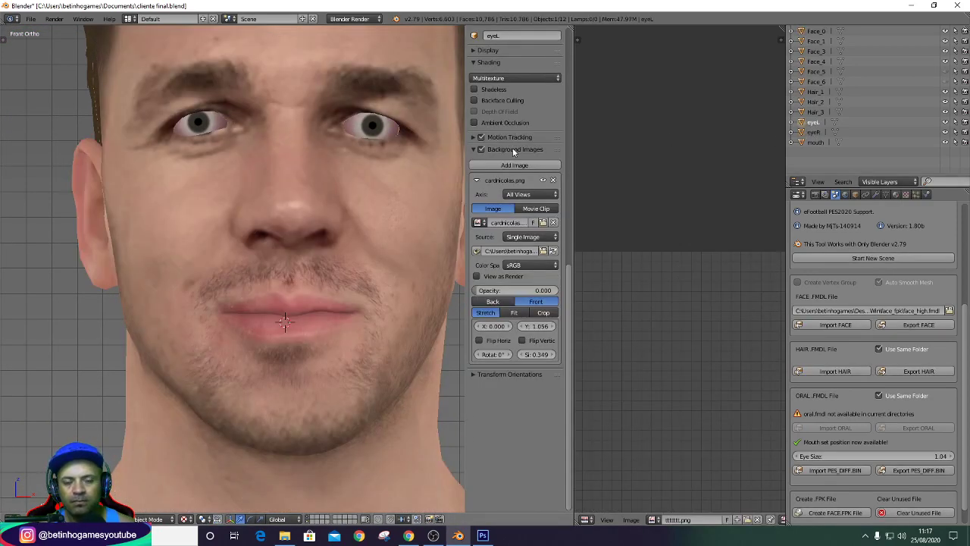
left_click(814, 132)
scroll(216, 121, "up", 2)
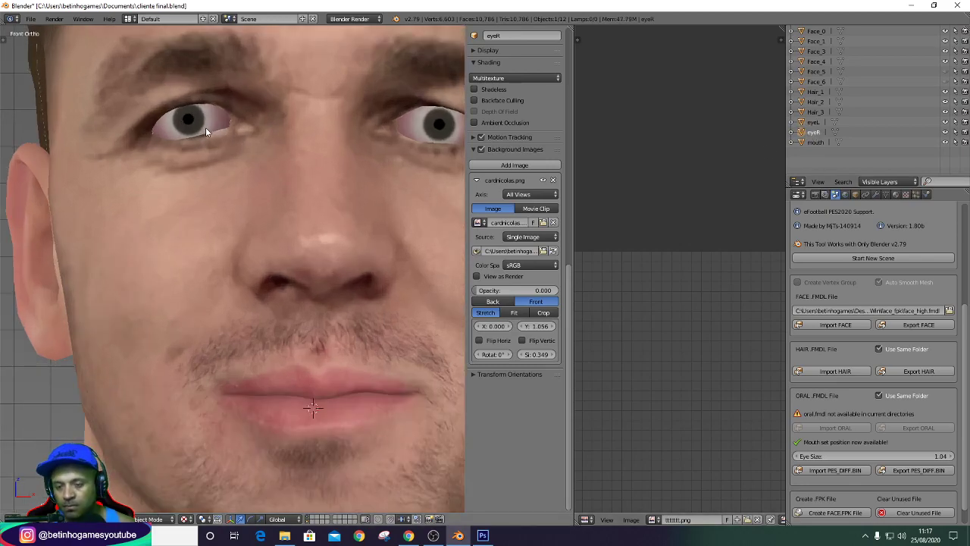
left_click(813, 122)
scroll(188, 109, "down", 3)
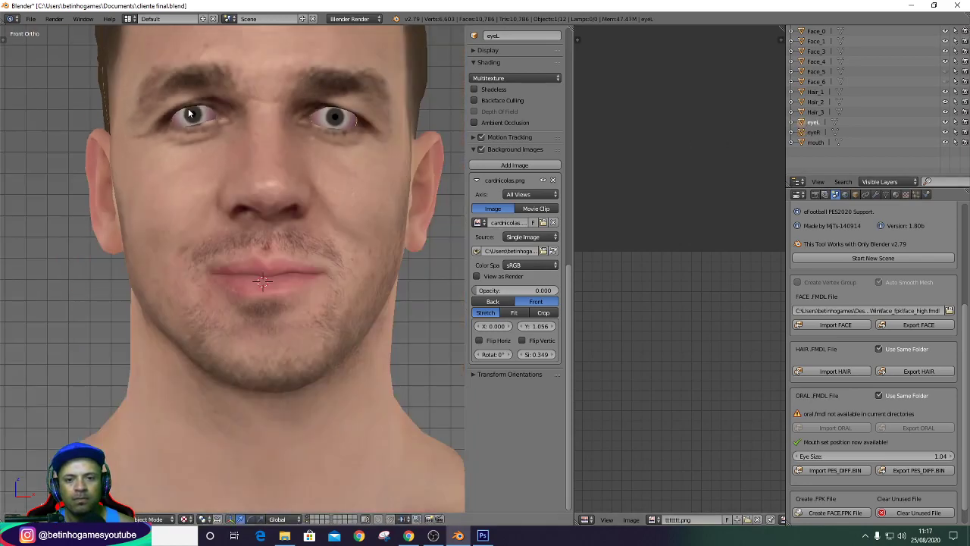
left_click(815, 132)
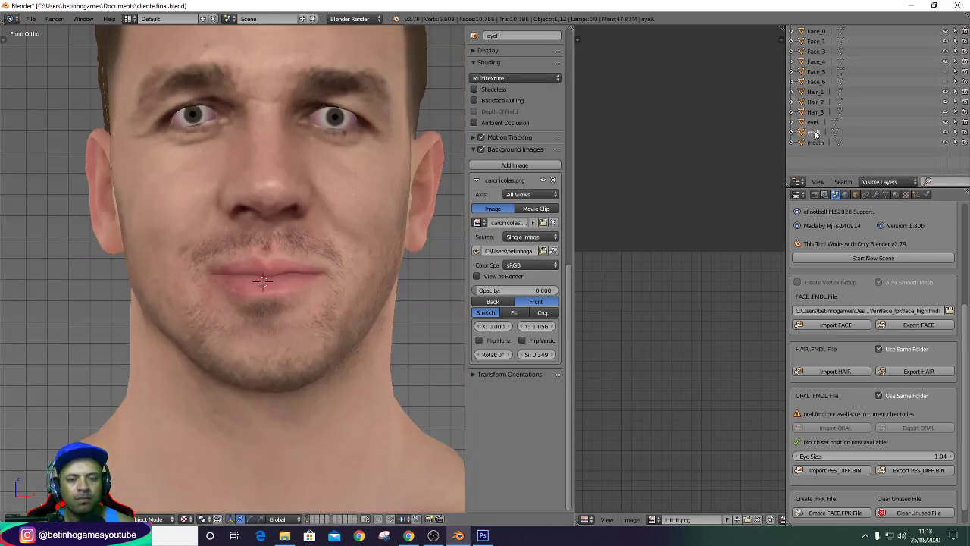
left_click(816, 122)
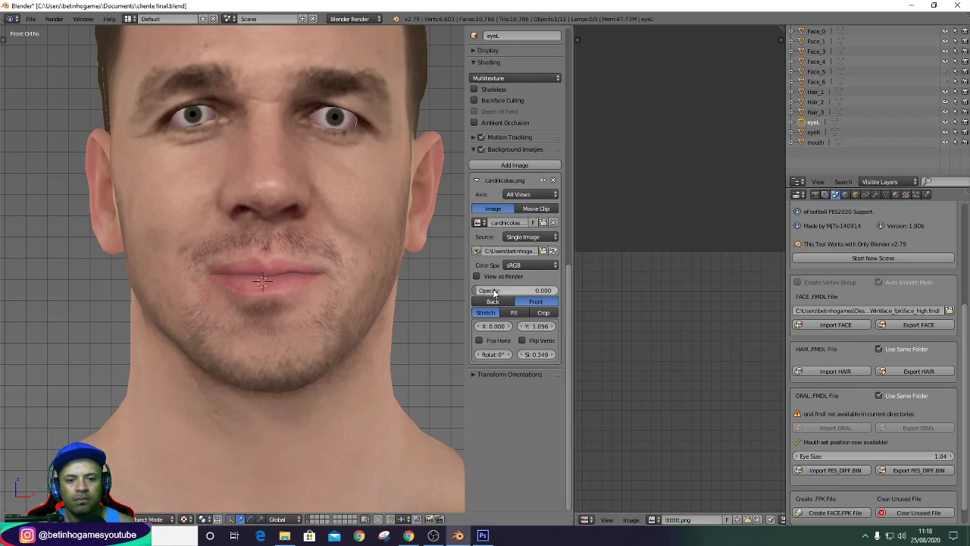
Raise the reference photo to full opacity and check the head from side and front views.
mouse_move(498, 290)
left_mouse_down()
mouse_move(597, 298)
mouse_move(476, 286)
left_mouse_up()
scroll(326, 254, "down", 2)
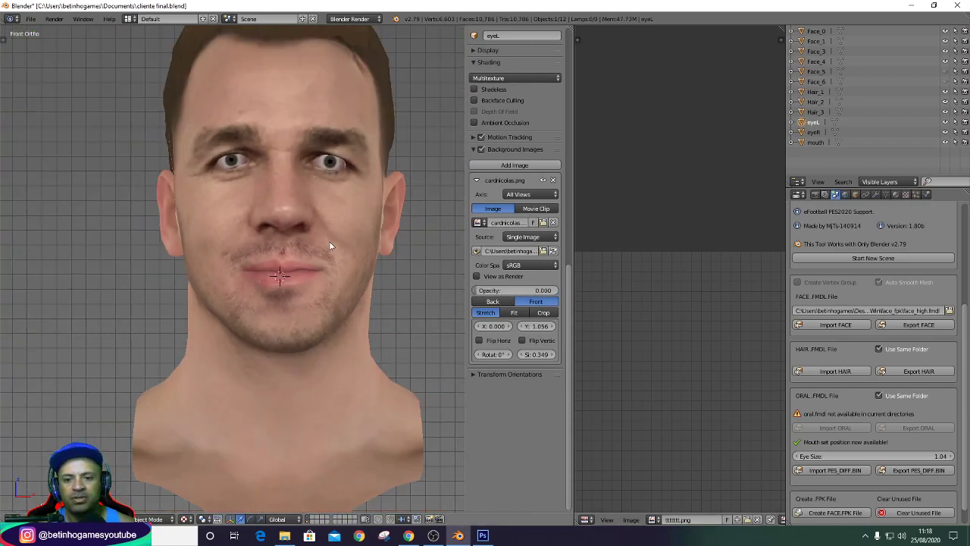
scroll(300, 254, "up", 1)
scroll(291, 255, "up", 1)
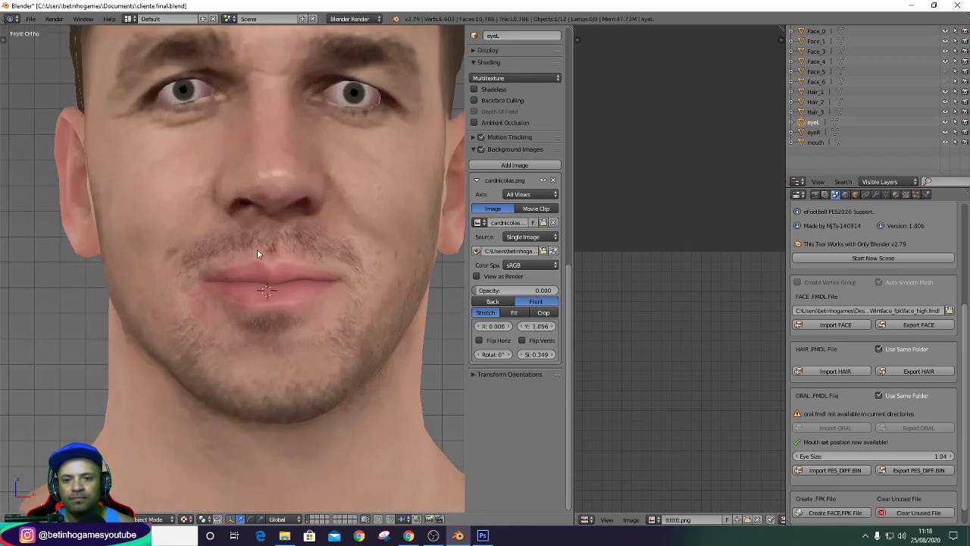
scroll(247, 250, "down", 1)
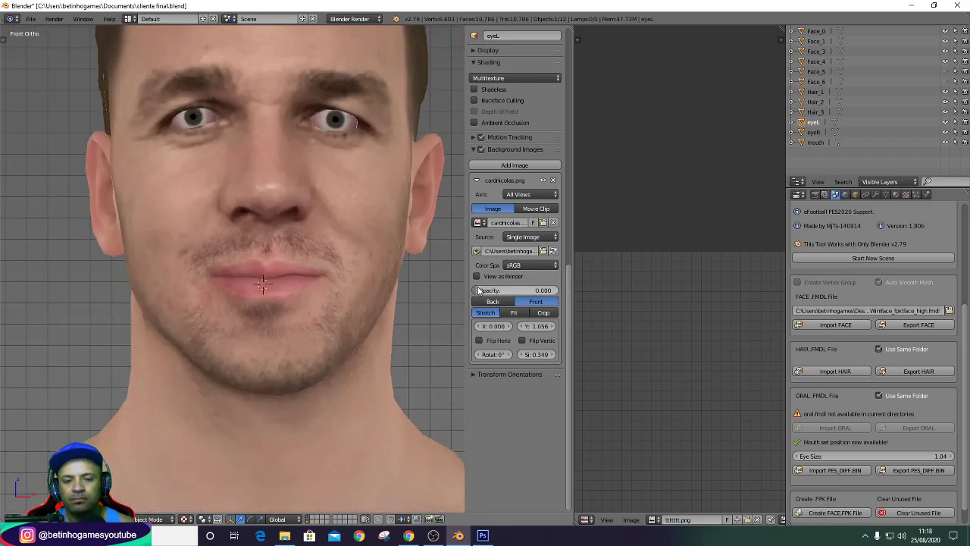
mouse_move(478, 290)
left_mouse_down()
mouse_move(578, 296)
mouse_move(244, 270)
left_mouse_up()
scroll(244, 269, "down", 1)
key("KP_4")
key("KP_4")
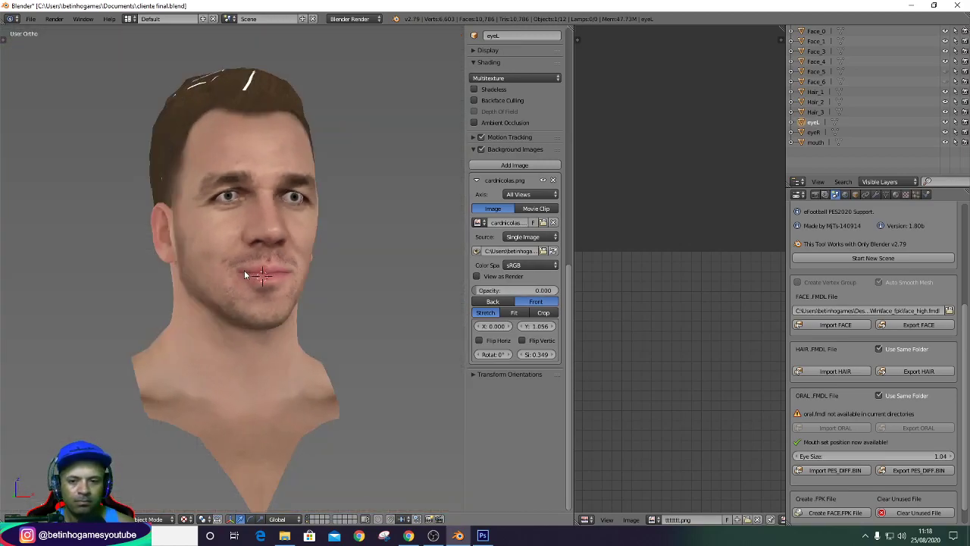
key("KP_4")
key("KP_4")
key("KP_4")
key("KP_4")
key("KP_1")
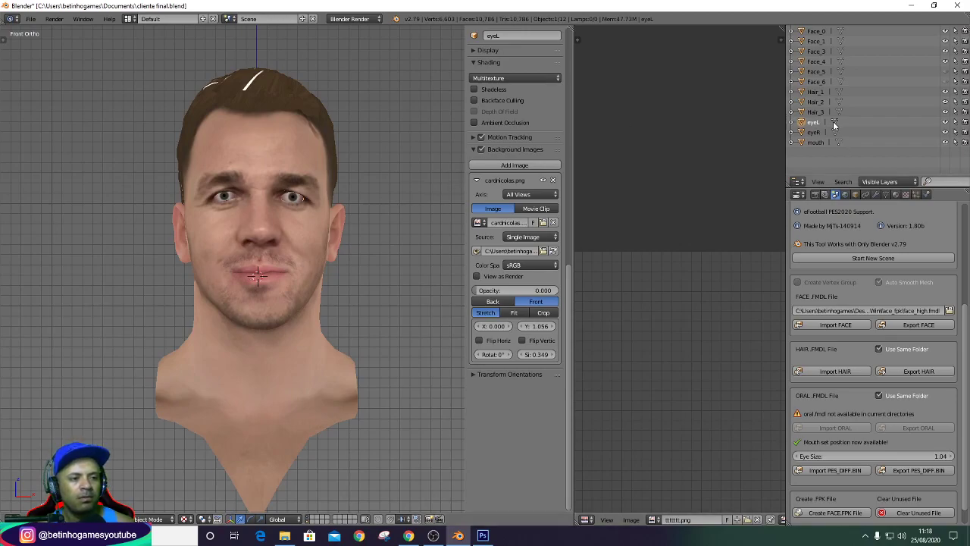
Select the Face_0 mesh and leave Edit Mode.
left_click(840, 32)
key("Tab")
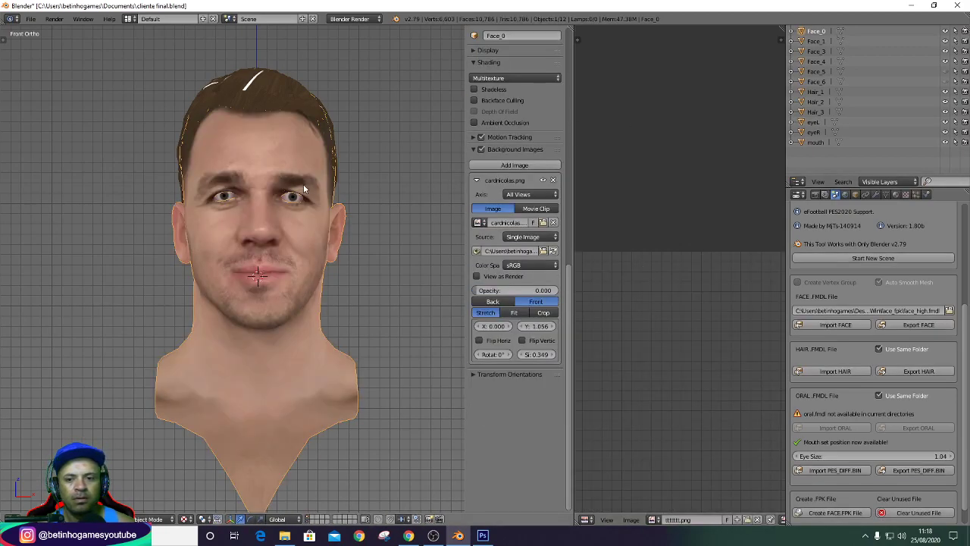
scroll(279, 216, "up", 1)
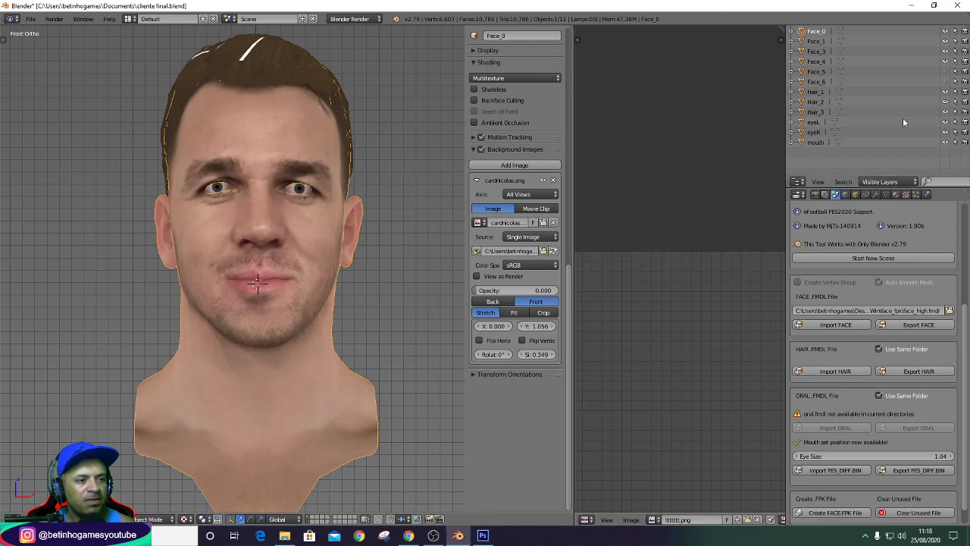
In left side view, move the mouth object forward past the lips.
left_click(838, 142)
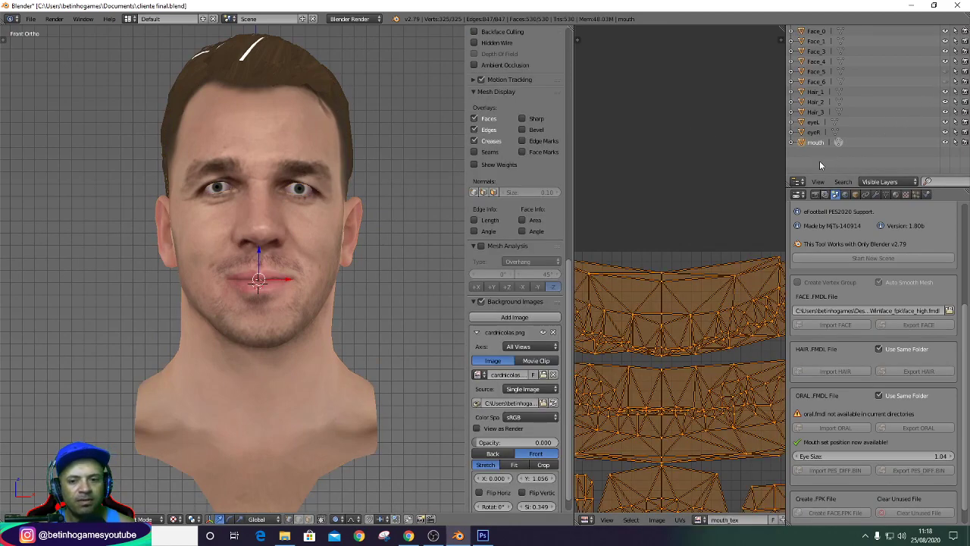
key("ctrl+KP_3")
scroll(326, 258, "up", 1)
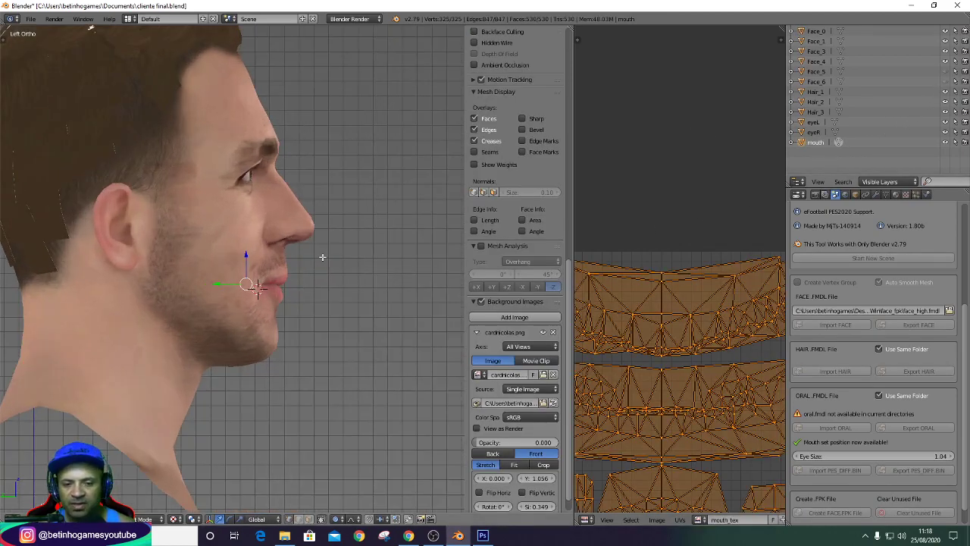
left_click(838, 143)
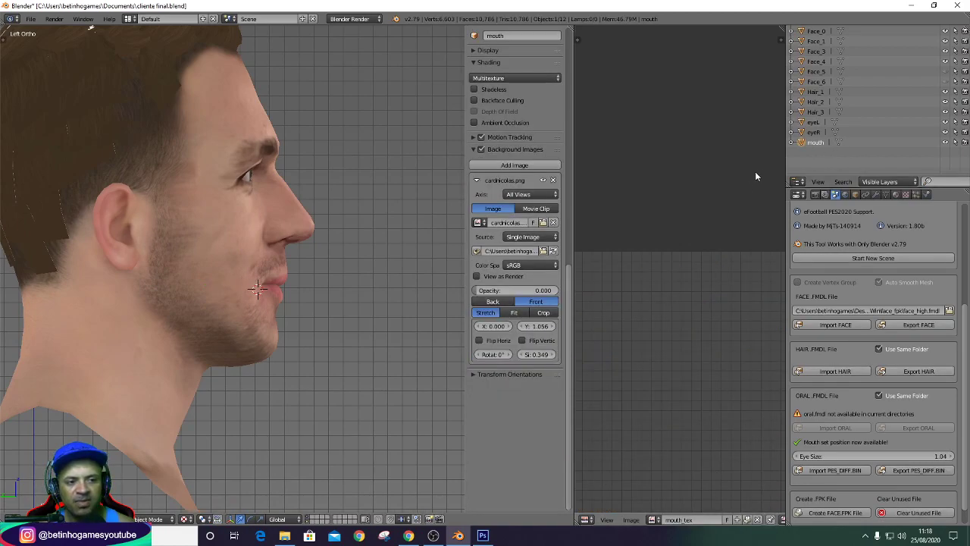
scroll(242, 326, "up", 2)
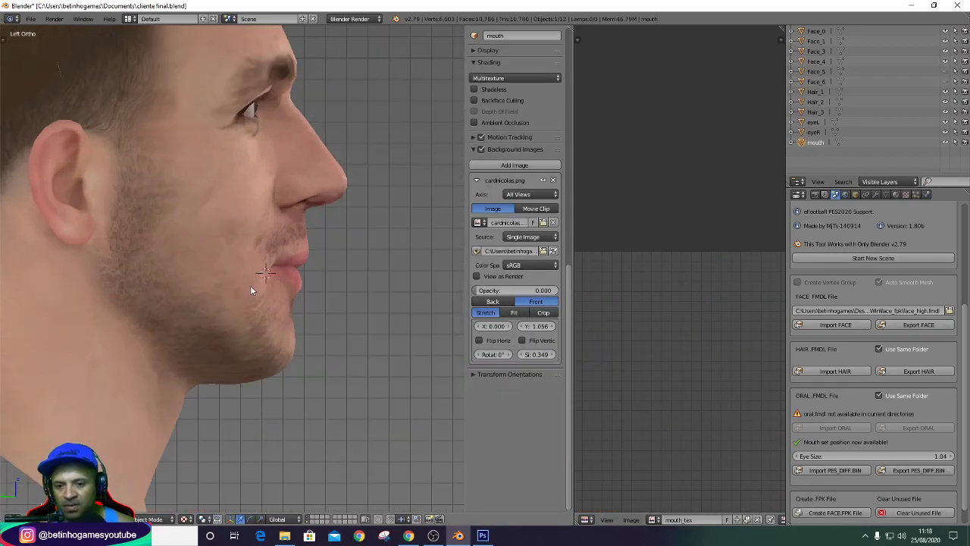
key("g")
left_click(270, 284)
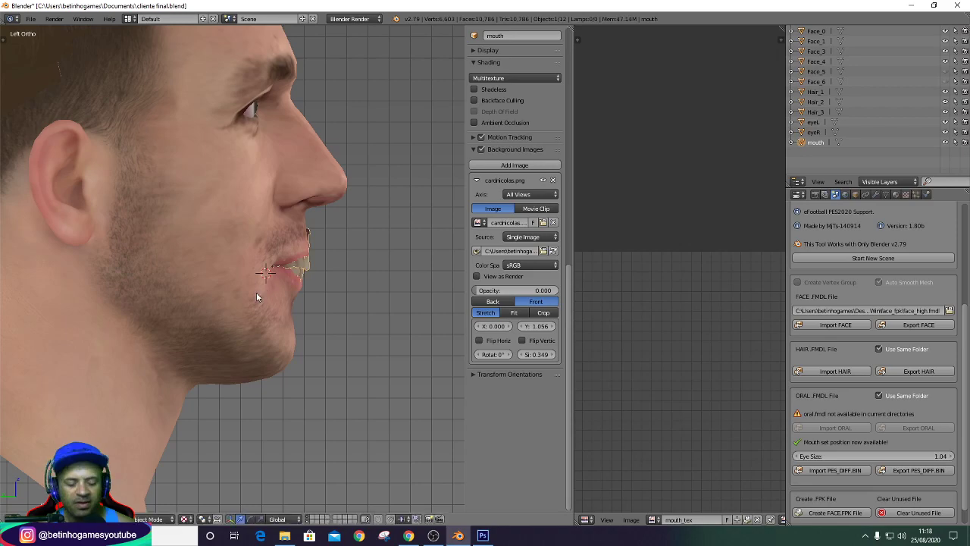
Check the front and right side views and move the mouth mesh back inside the head.
key("KP_1")
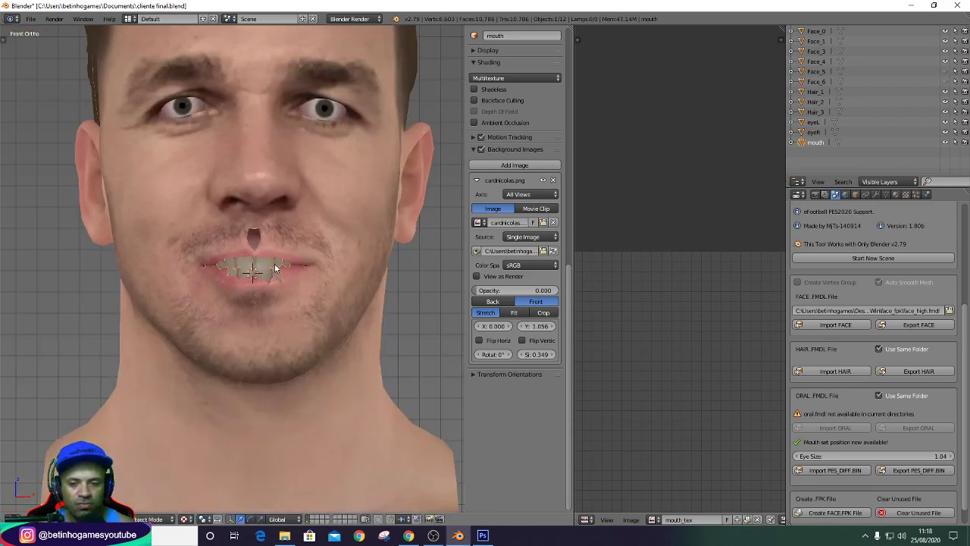
scroll(275, 268, "up", 2)
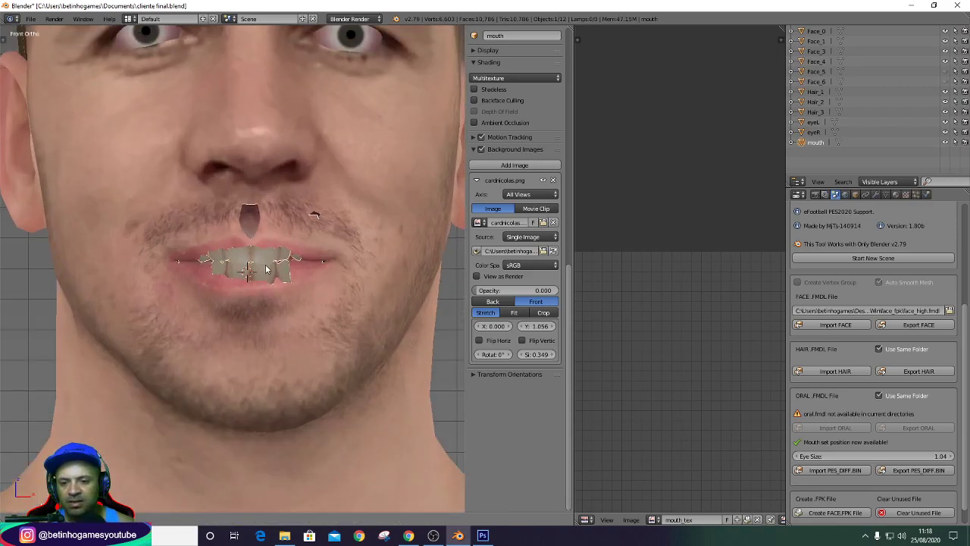
key("KP_3")
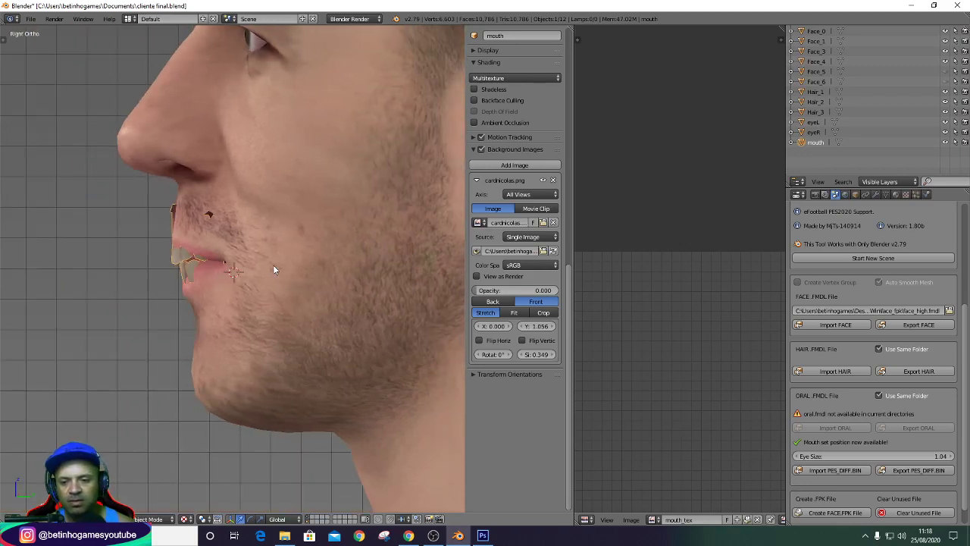
key("g")
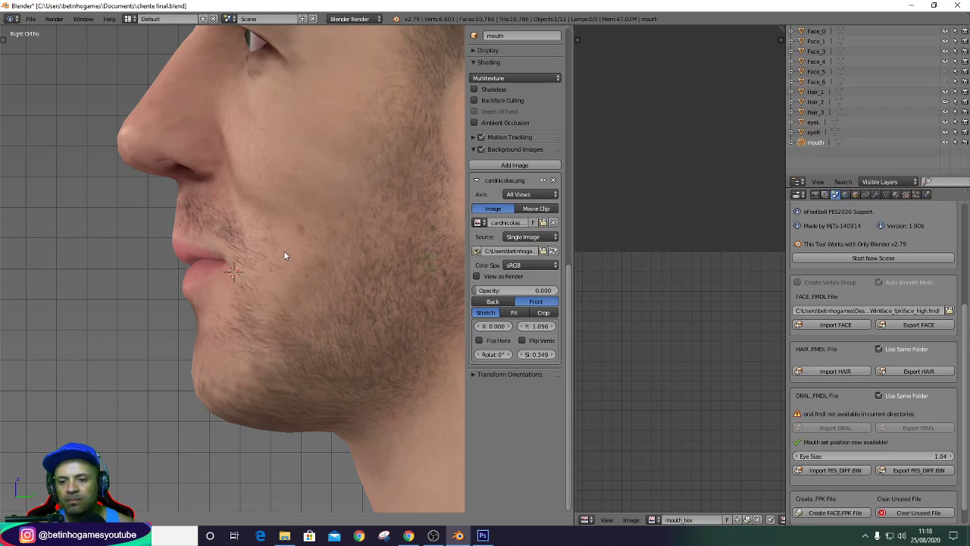
key("KP_1")
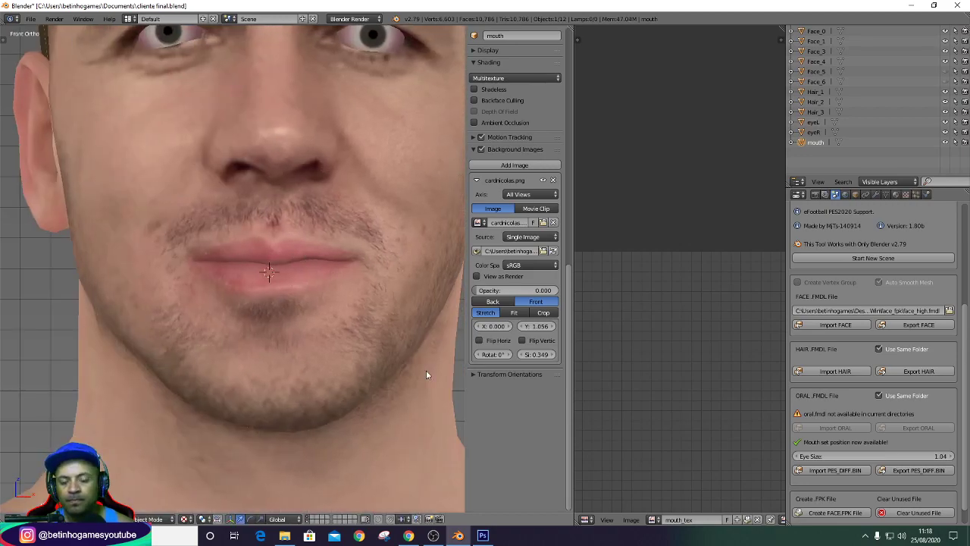
Show the reference photo at full opacity and hide the eyeballs in the viewport.
mouse_move(486, 291)
left_mouse_down()
mouse_move(579, 289)
mouse_move(387, 296)
mouse_move(578, 297)
mouse_move(211, 293)
left_mouse_up()
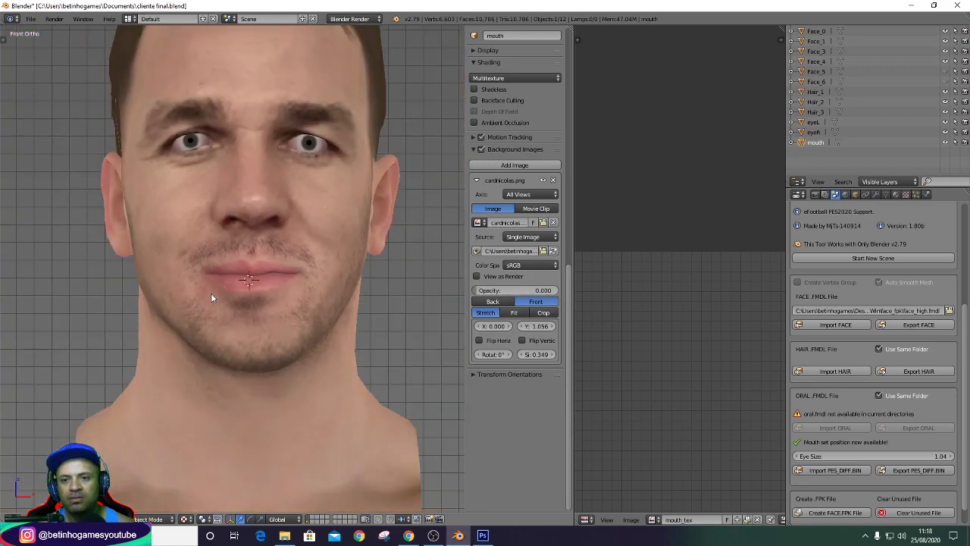
scroll(225, 311, "down", 1)
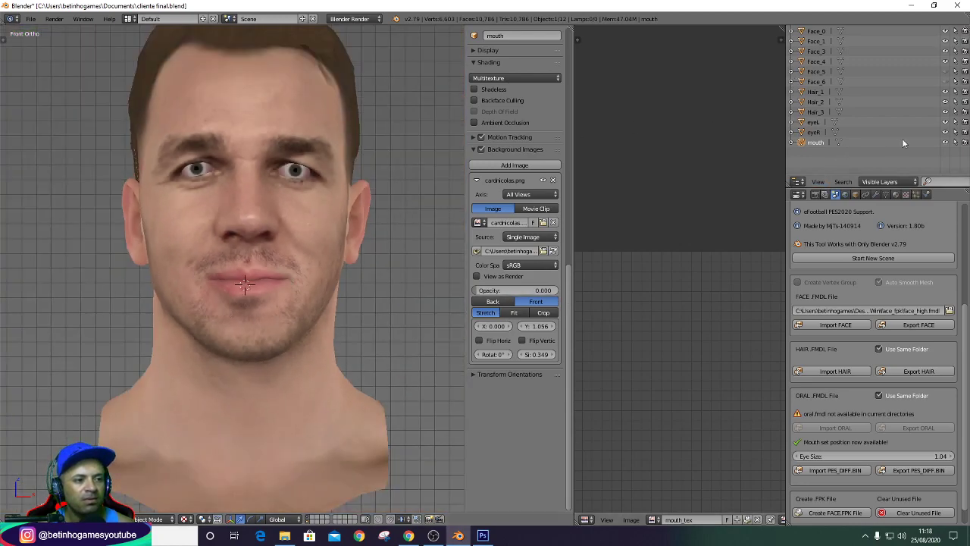
left_click(946, 81)
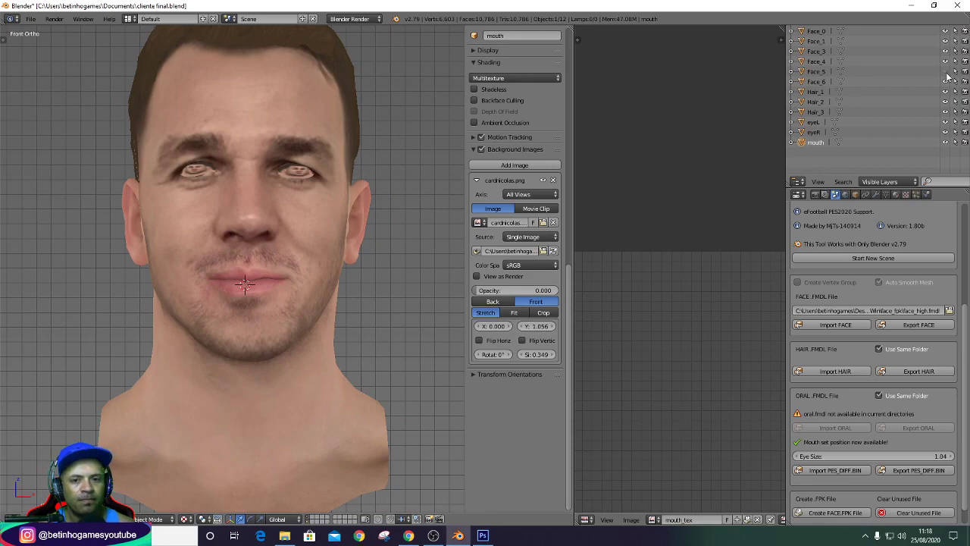
Unhide the Face_5 eye-rim mesh and enter Edit Mode on it.
left_click(946, 73)
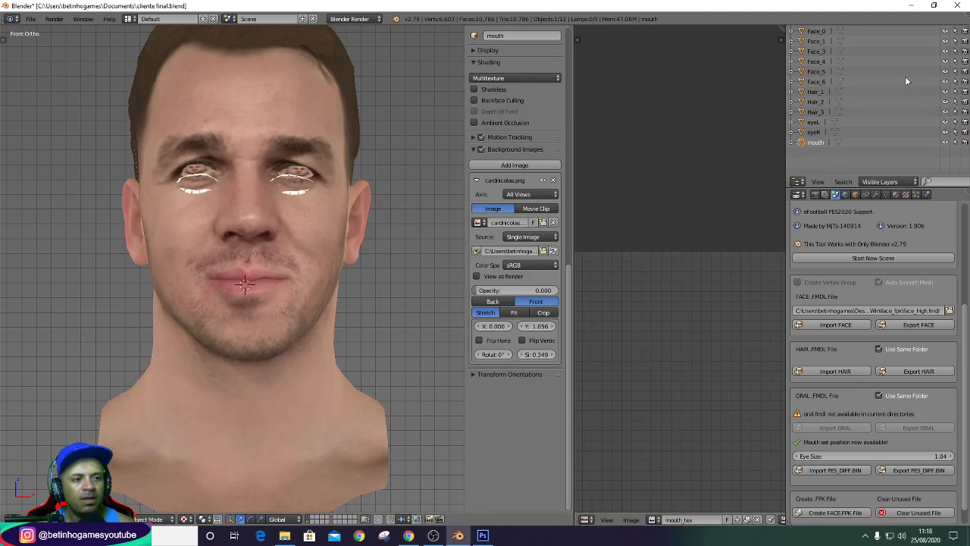
left_click(840, 71)
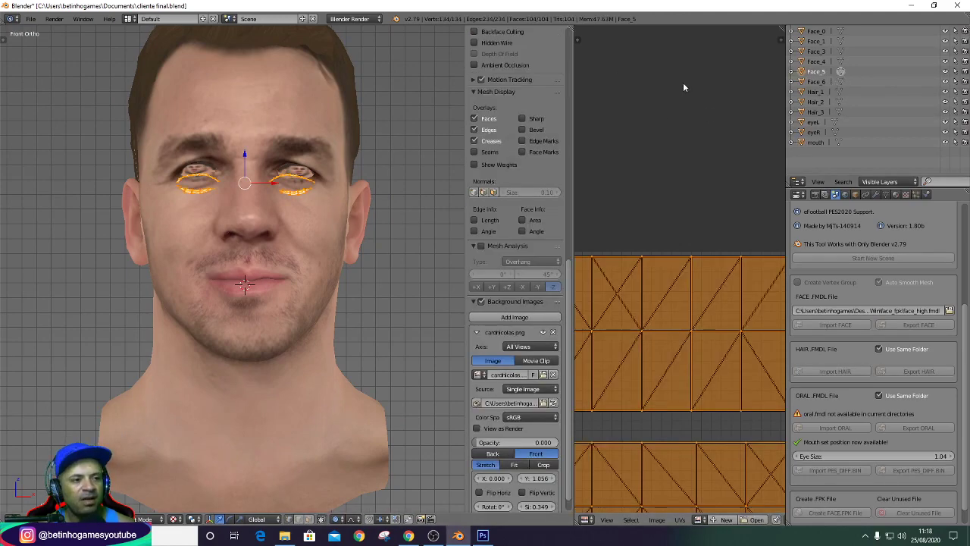
scroll(180, 246, "up", 2)
scroll(181, 246, "up", 1)
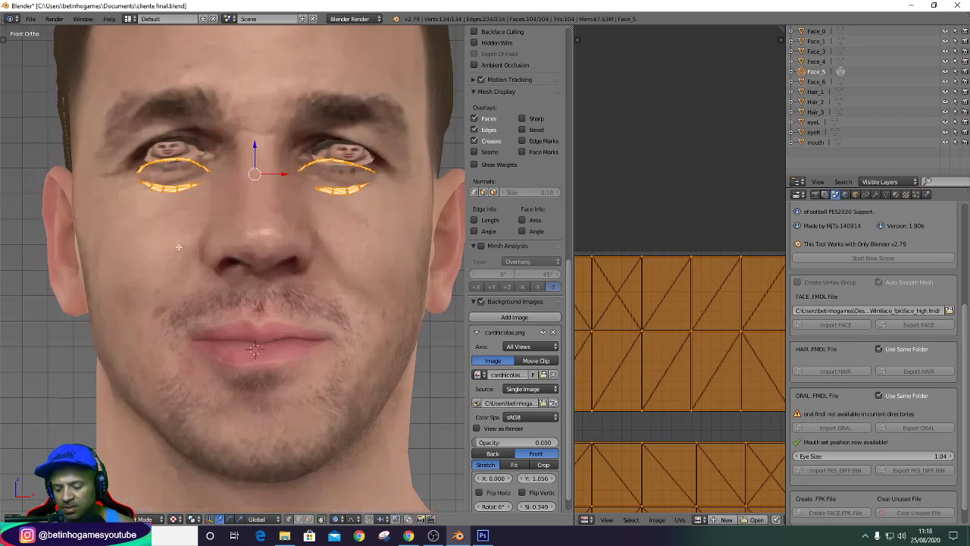
scroll(186, 241, "up", 1)
Proportionally move the eye-rim vertices upward, undoing the last adjustment.
key("g")
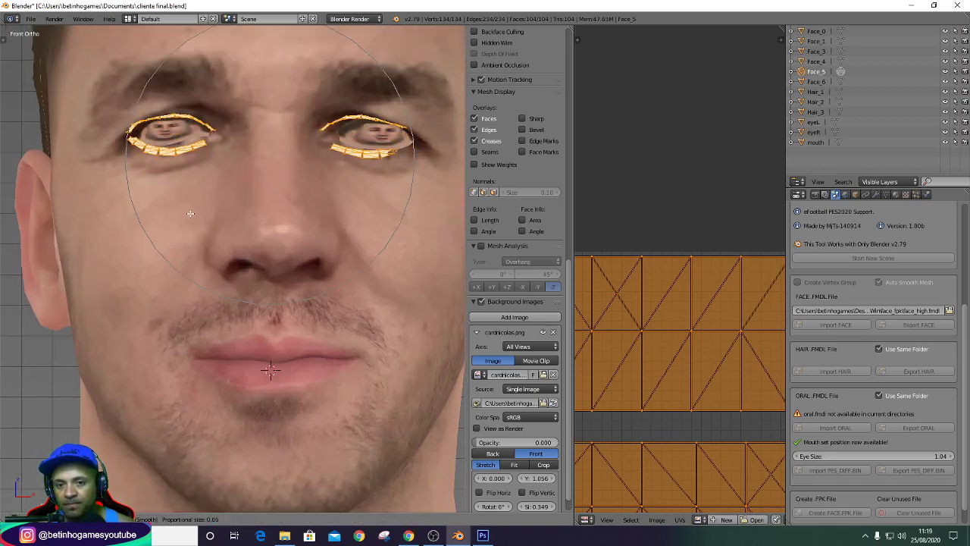
left_click(191, 214)
scroll(155, 338, "up", 1)
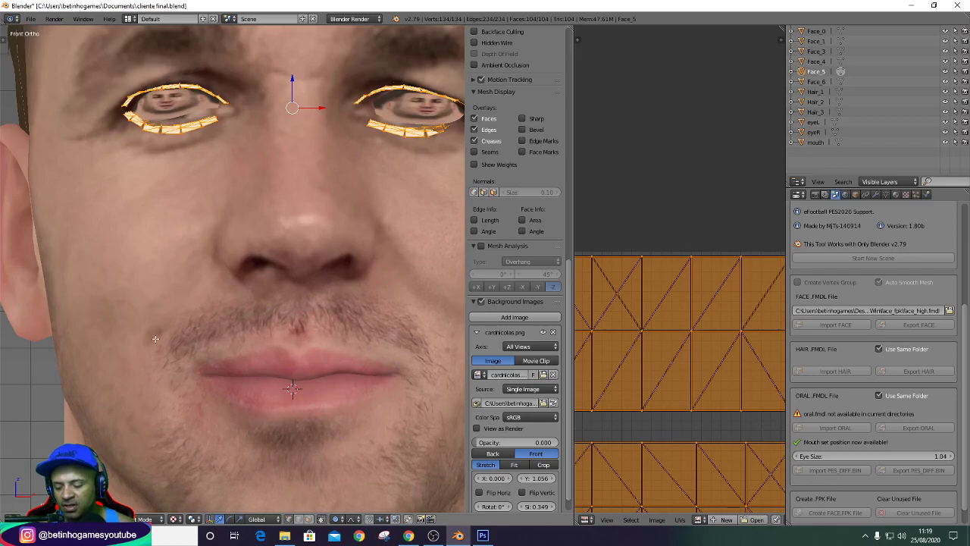
key("g")
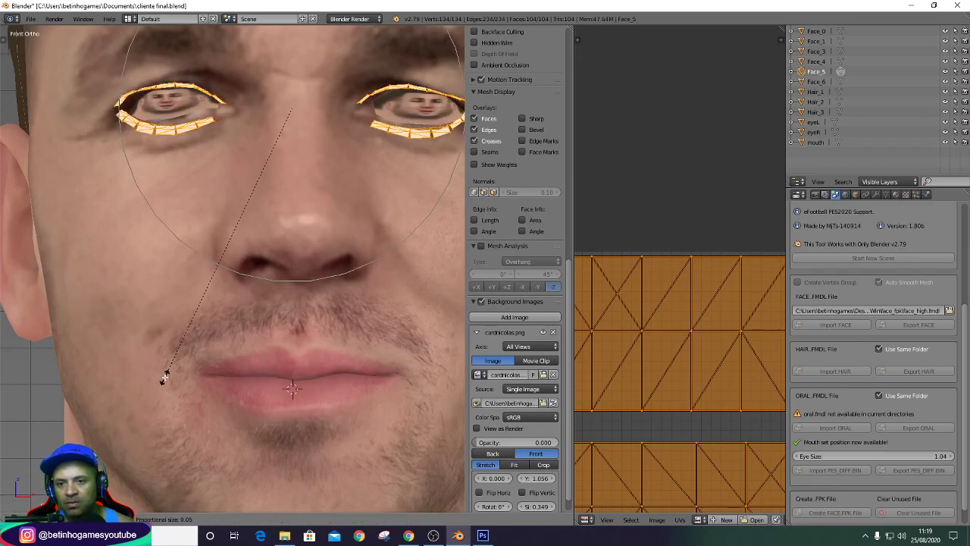
left_click(165, 377)
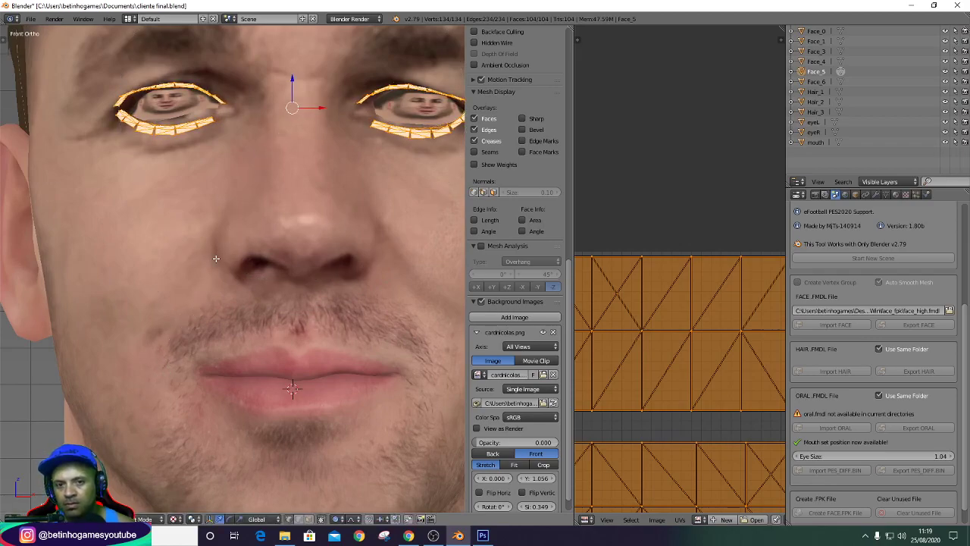
key("ctrl+z")
key("ctrl+z")
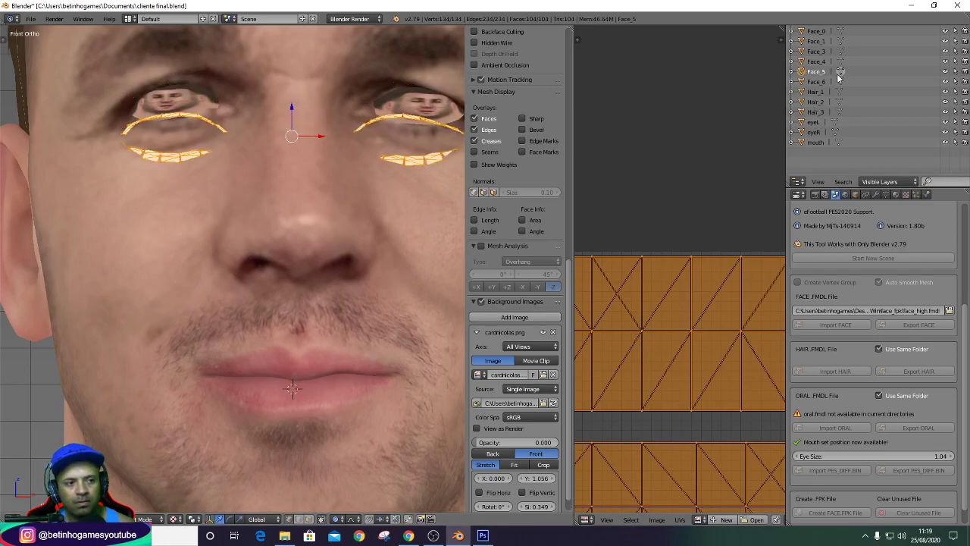
In Object Mode, scale Face_5 and move it up to wrap around the eye openings.
left_click(841, 71)
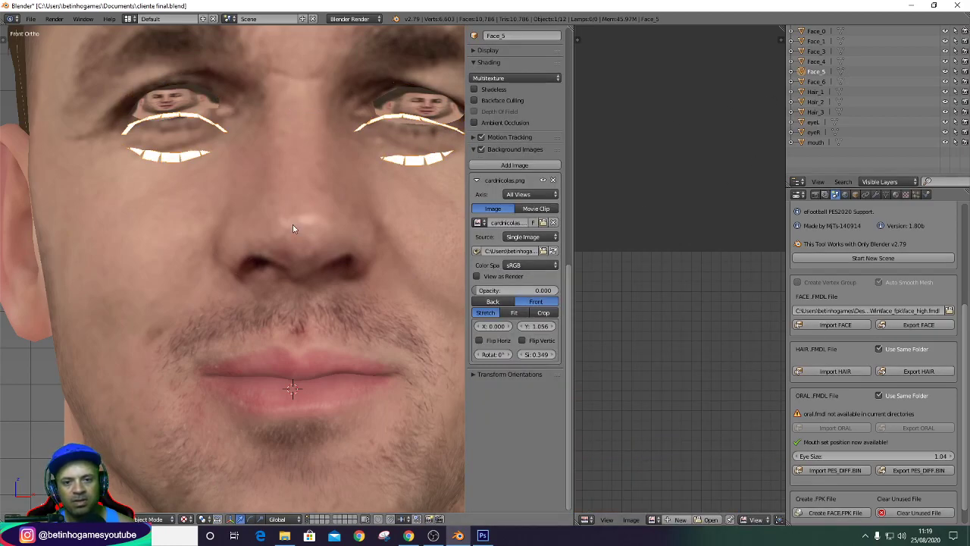
key("s")
left_click(244, 335)
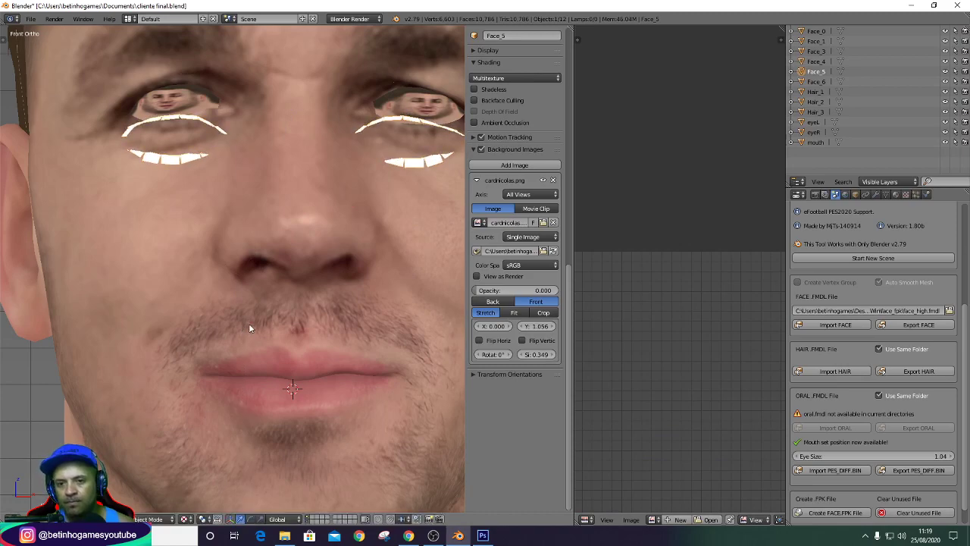
key("g")
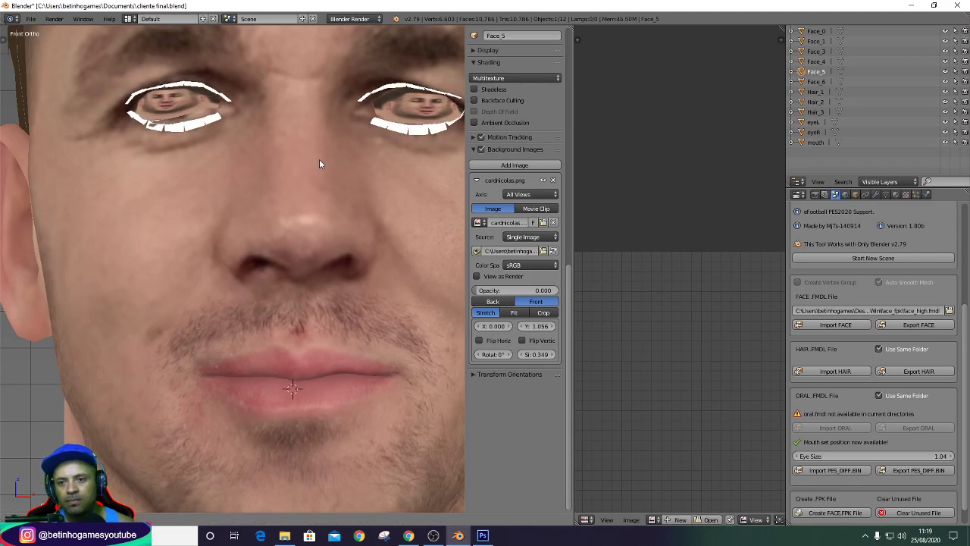
left_click(321, 164)
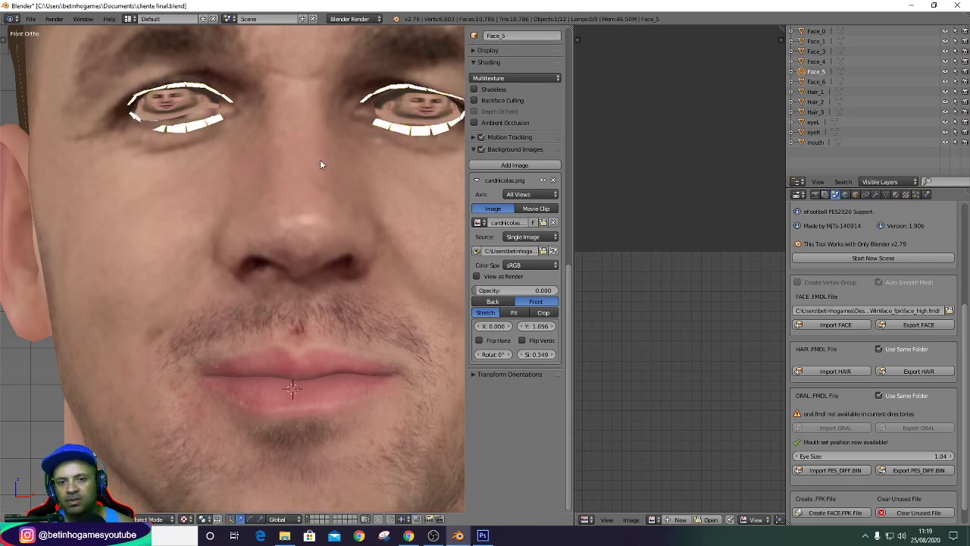
left_click(841, 71)
scroll(186, 107, "up", 1)
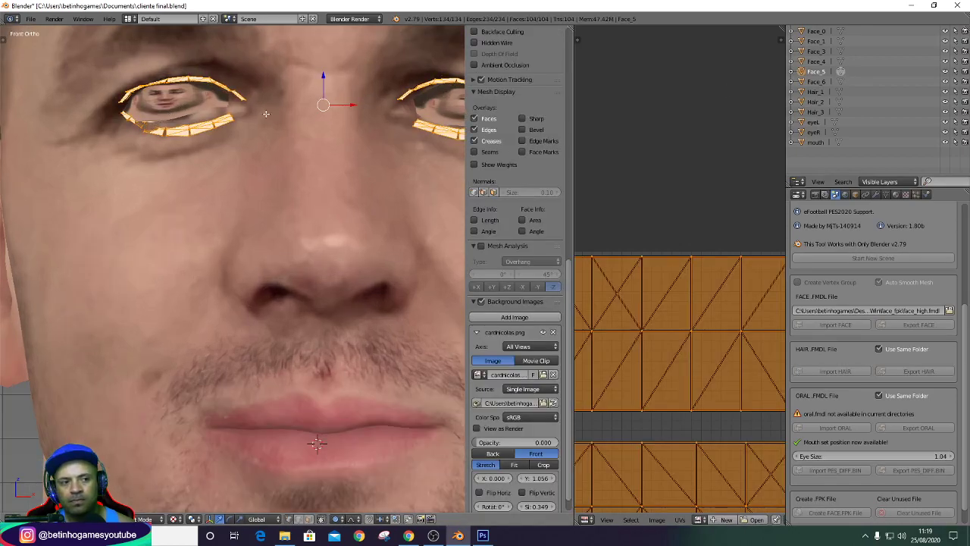
Brush-select the left eye outline vertices and enlarge them to fit the eye.
right_click(200, 88)
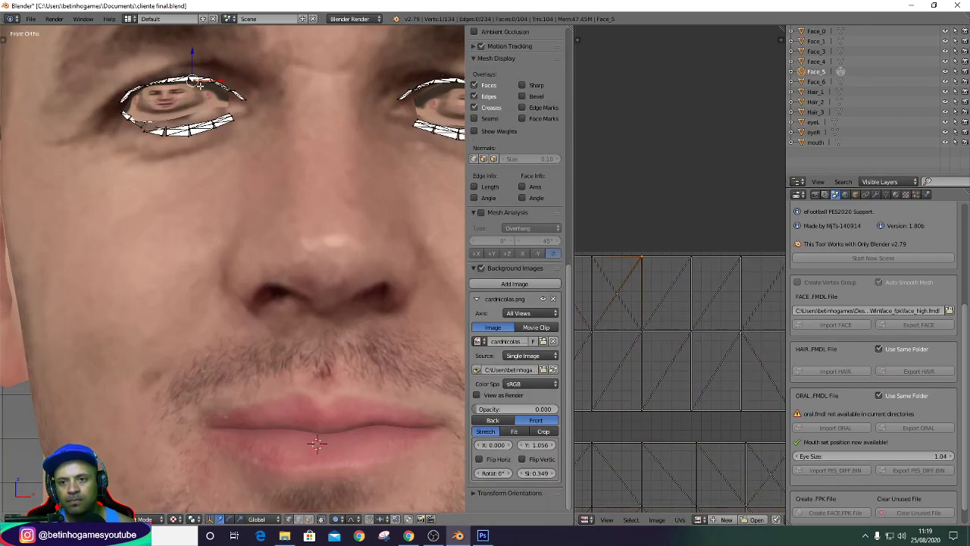
left_click(841, 72)
left_click(841, 72)
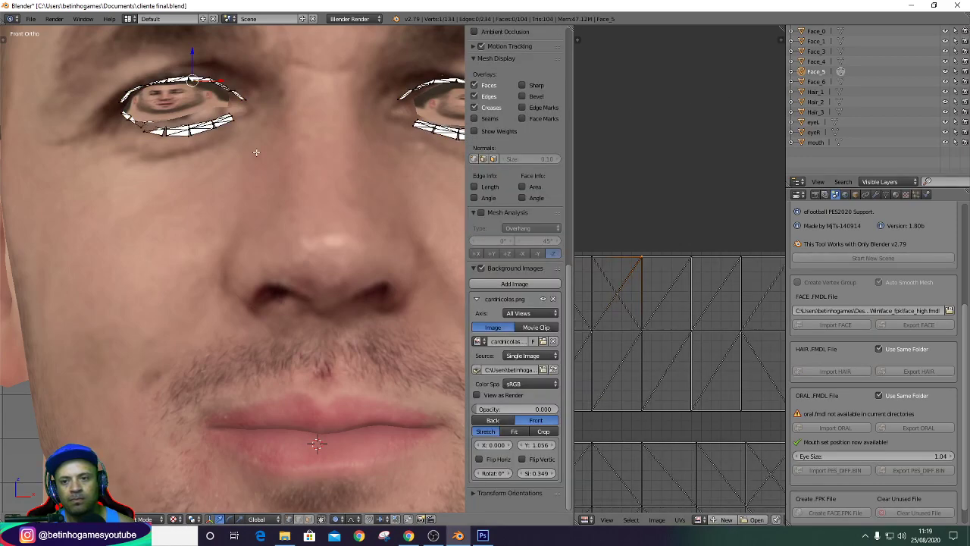
scroll(187, 142, "up", 1)
scroll(177, 126, "up", 1)
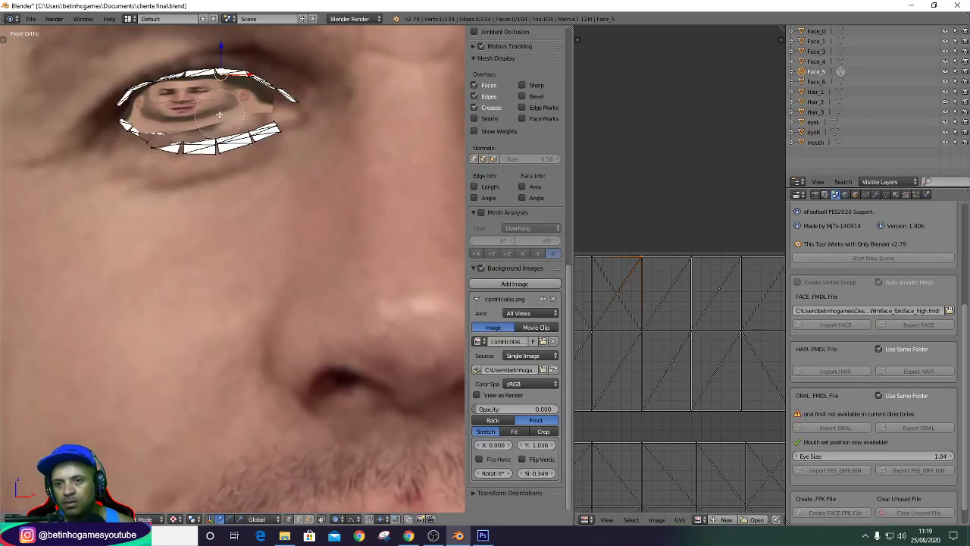
key("c")
left_click_drag(168, 125, 195, 142)
right_click(196, 141)
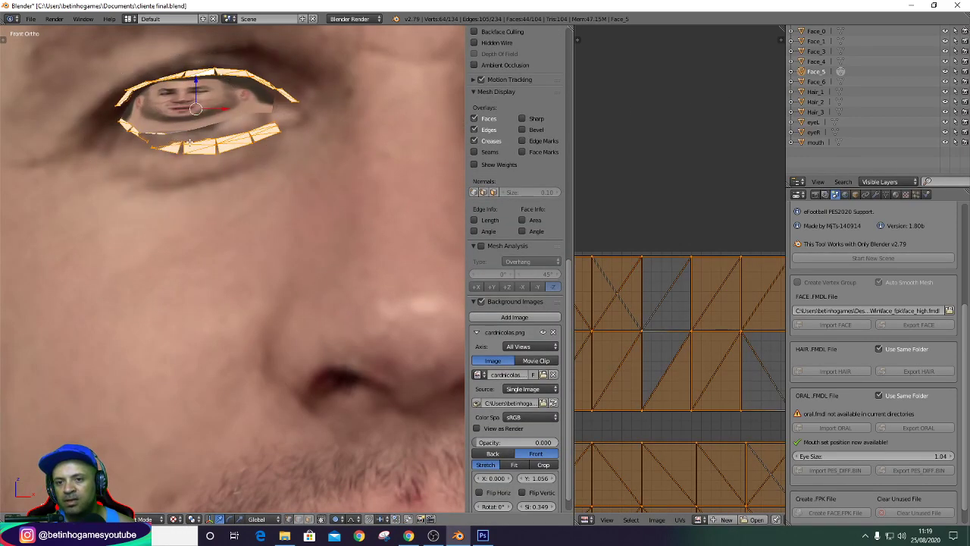
scroll(202, 138, "down", 3)
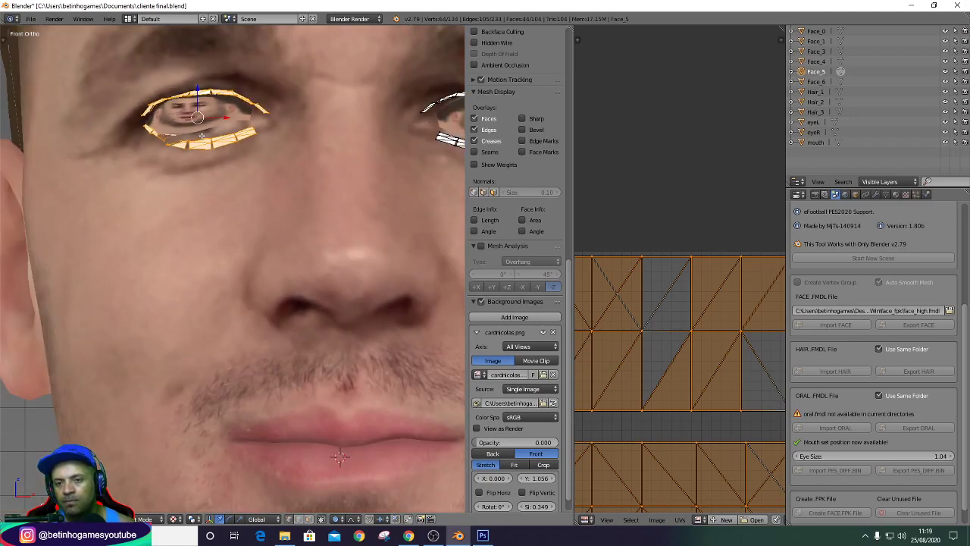
key("s")
left_click(195, 137)
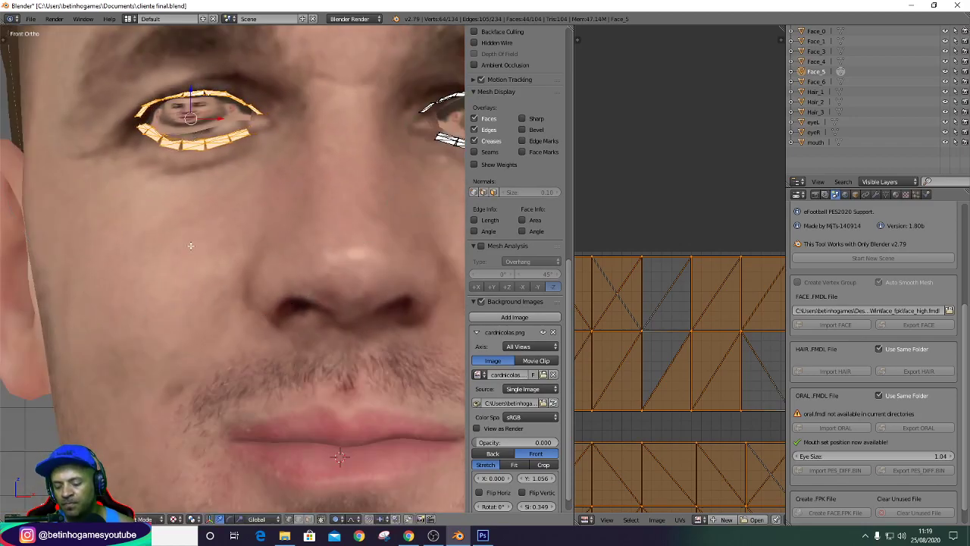
key("s")
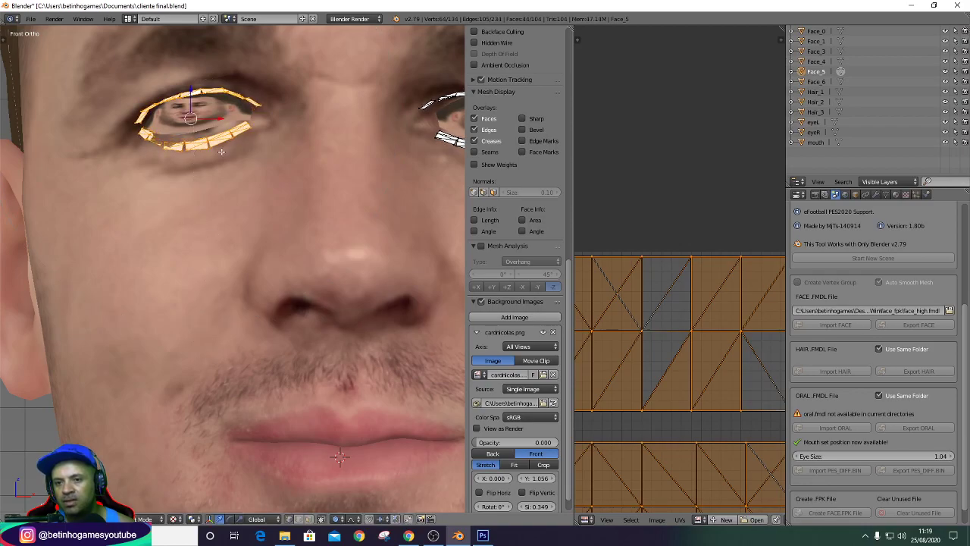
scroll(218, 156, "up", 2)
scroll(217, 156, "down", 1)
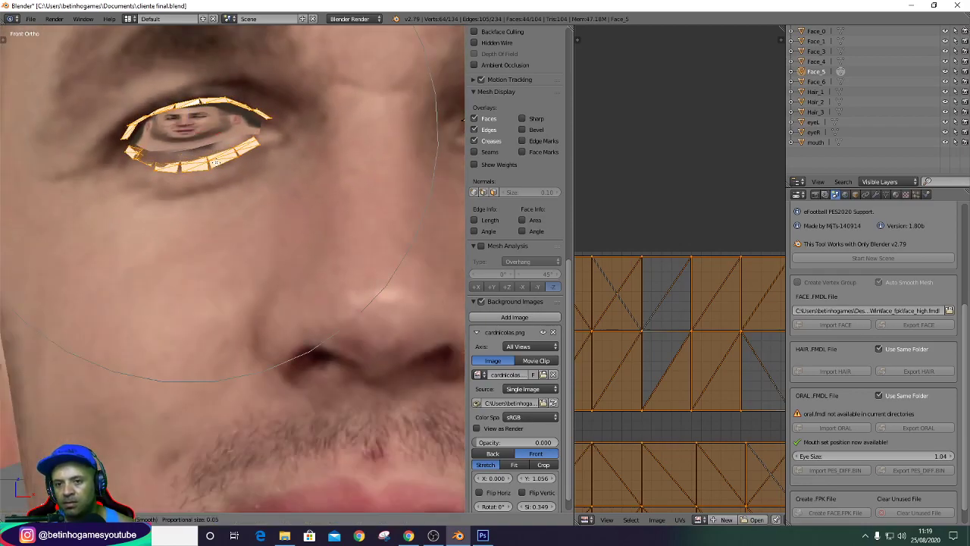
left_click(216, 161)
scroll(216, 163, "up", 2)
Reshape single left-eye outline vertices, including the lower eyelid strip, with soft scaling.
right_click(143, 114)
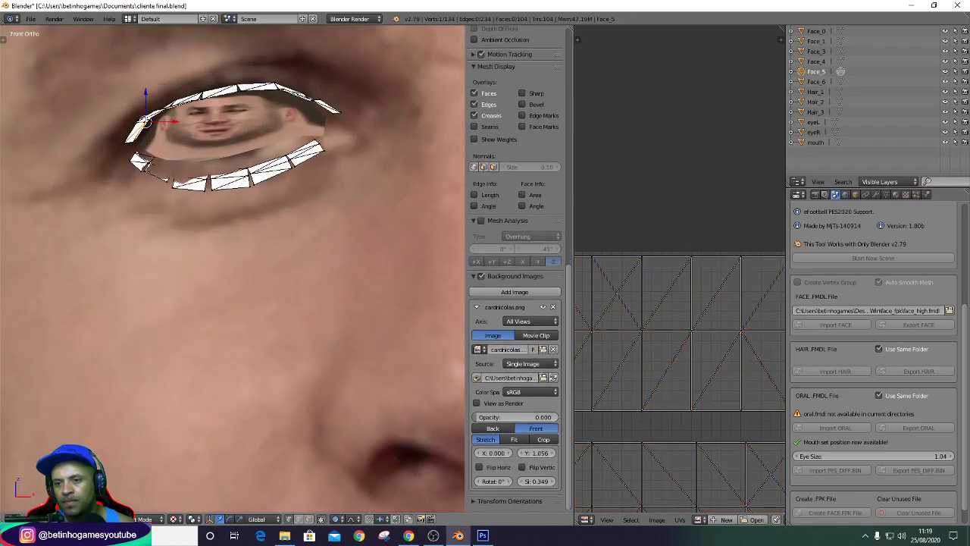
scroll(138, 120, "up", 3)
key("s")
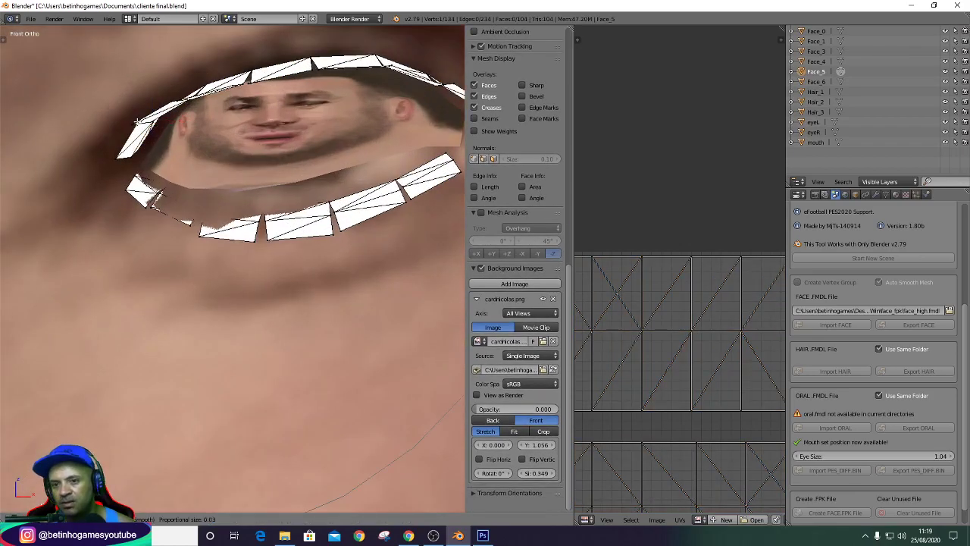
scroll(137, 121, "down", 4)
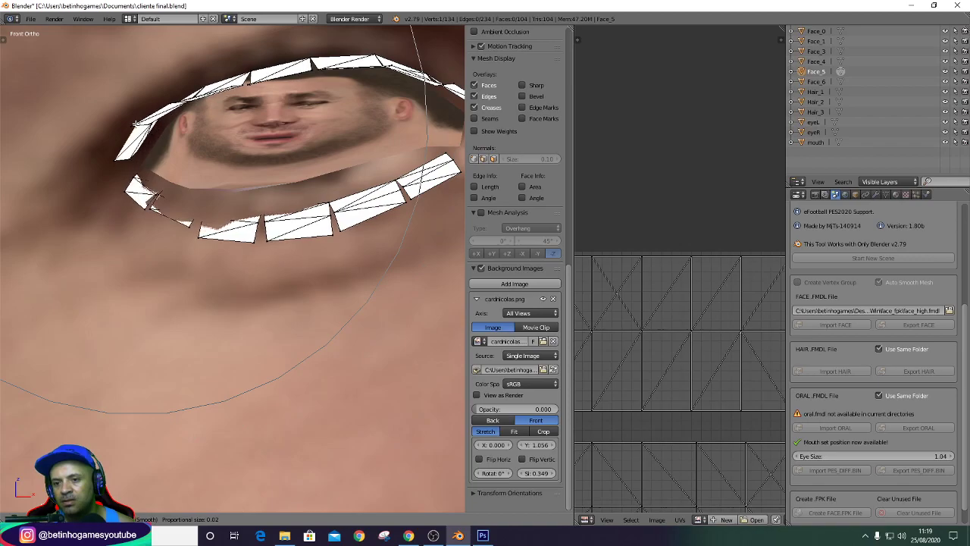
left_click(137, 121)
middle_click_drag(137, 121, 124, 153)
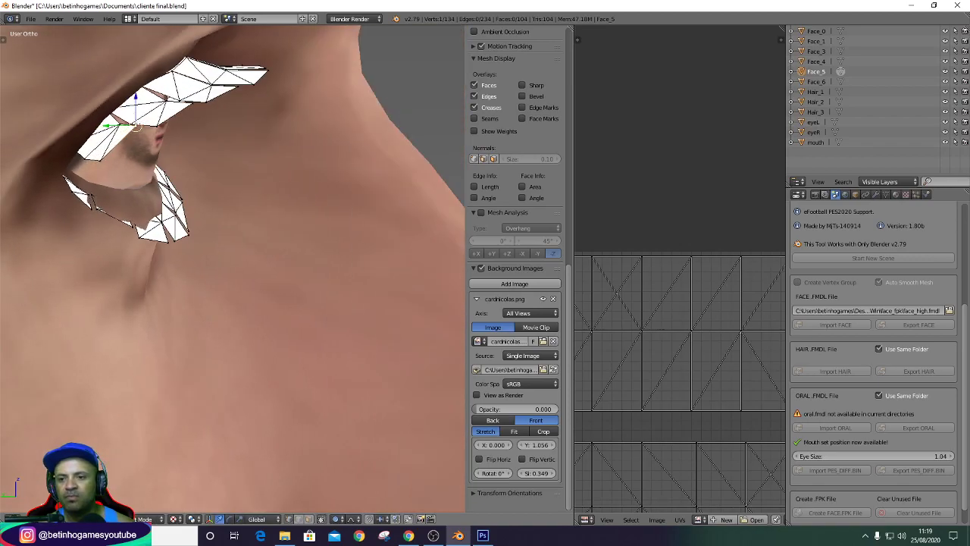
right_click(99, 213)
key("s")
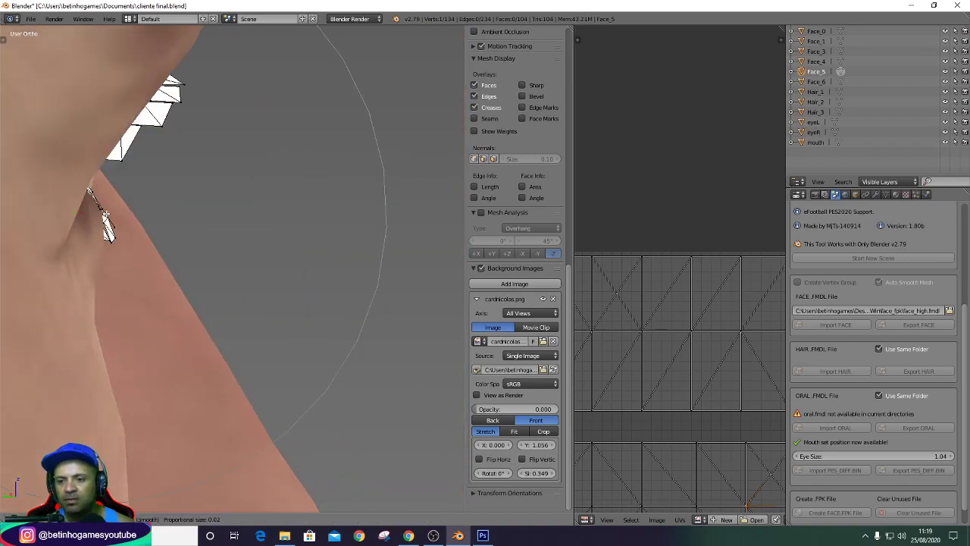
left_click(109, 213)
In front view, move an upper eyelid vertex to follow the eye edge.
key("KP_1")
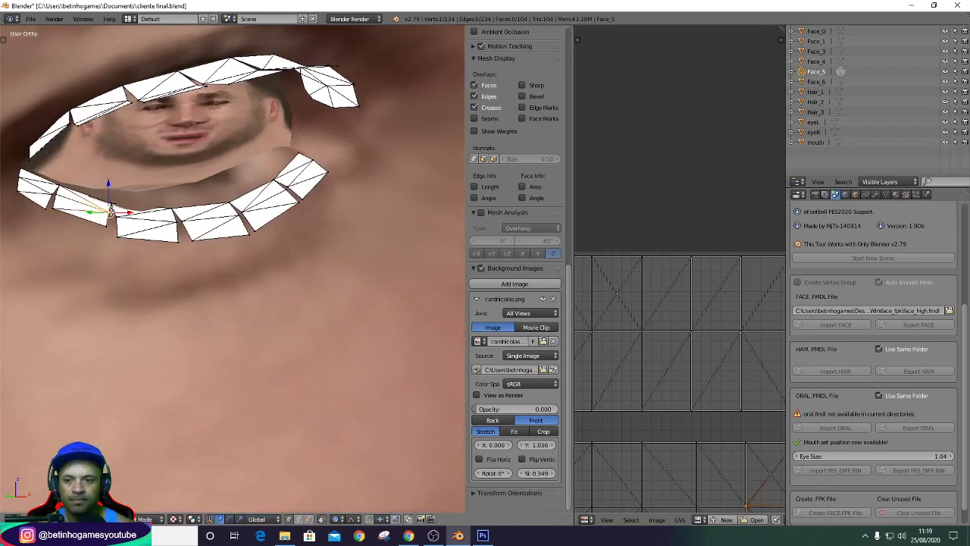
scroll(109, 214, "down", 1)
scroll(108, 214, "down", 1)
scroll(244, 98, "up", 2)
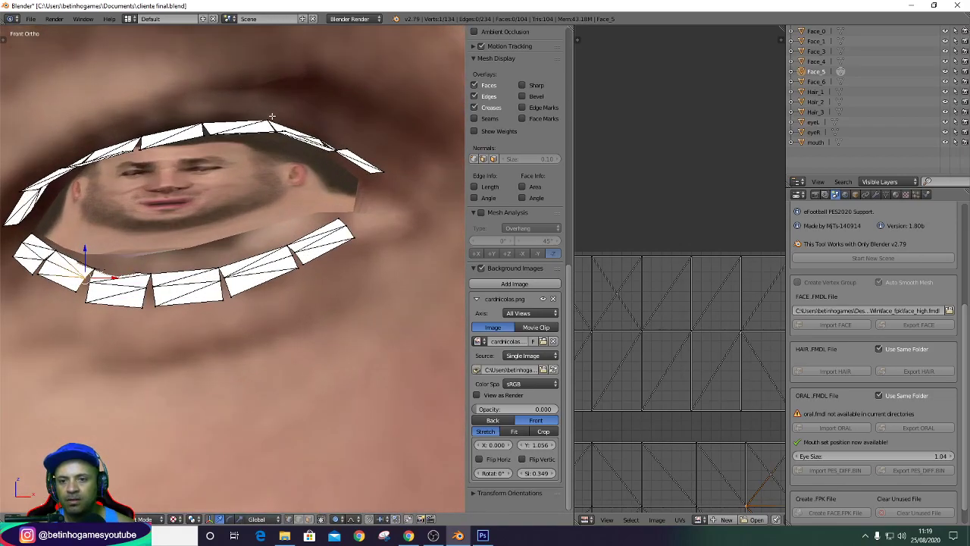
right_click(271, 117)
key("g")
left_click(266, 119)
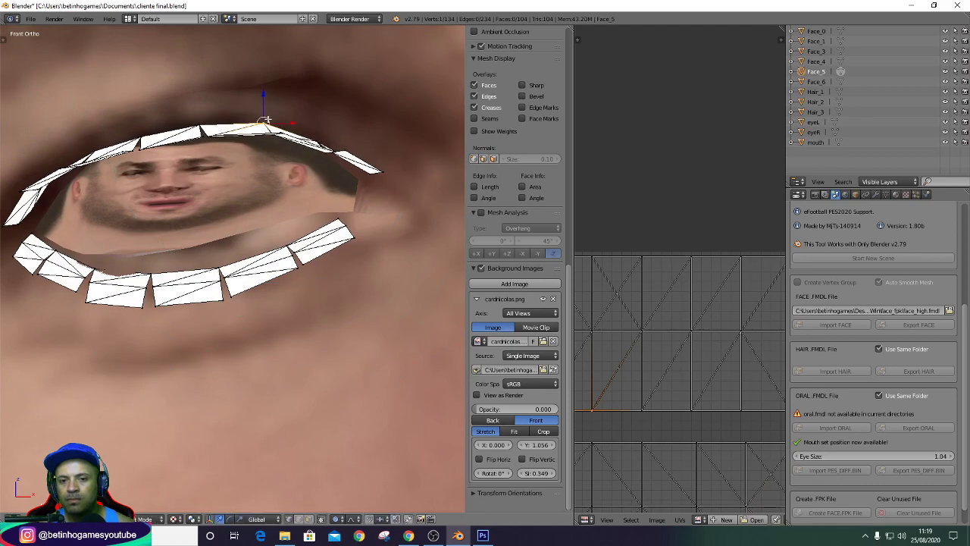
right_click(366, 175)
key("g")
key("Escape")
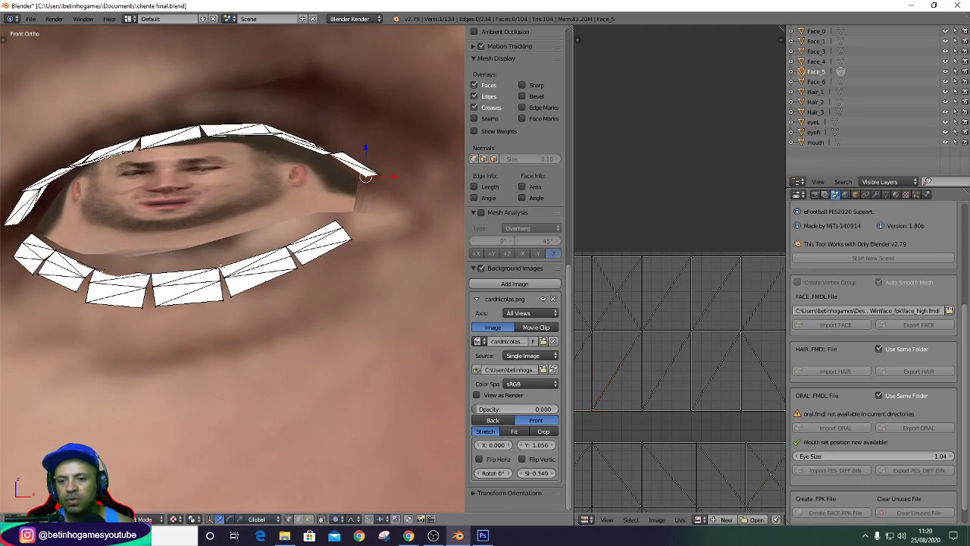
key("g")
key("Escape")
Reshape the lower eyelid strip around its lower vertices.
right_click(114, 267)
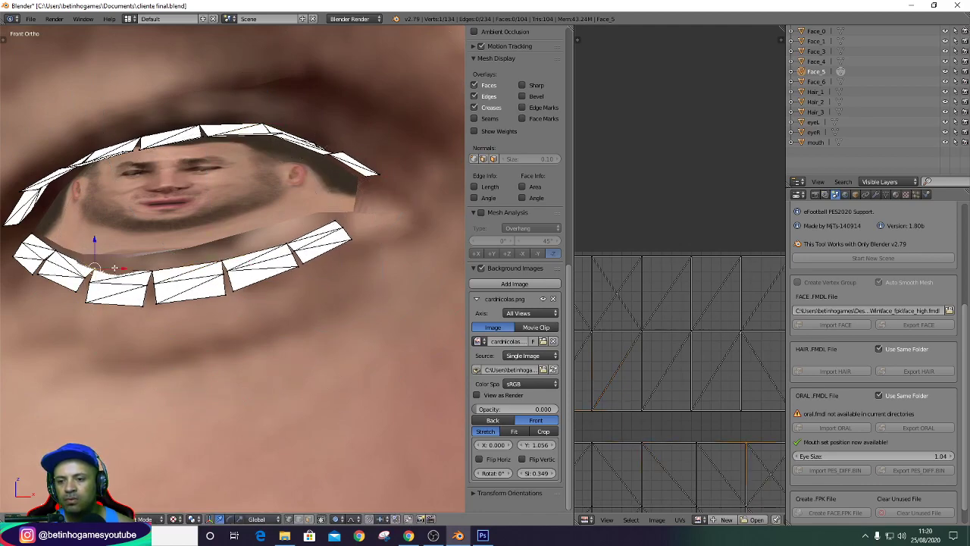
key("g")
key("g")
key("Escape")
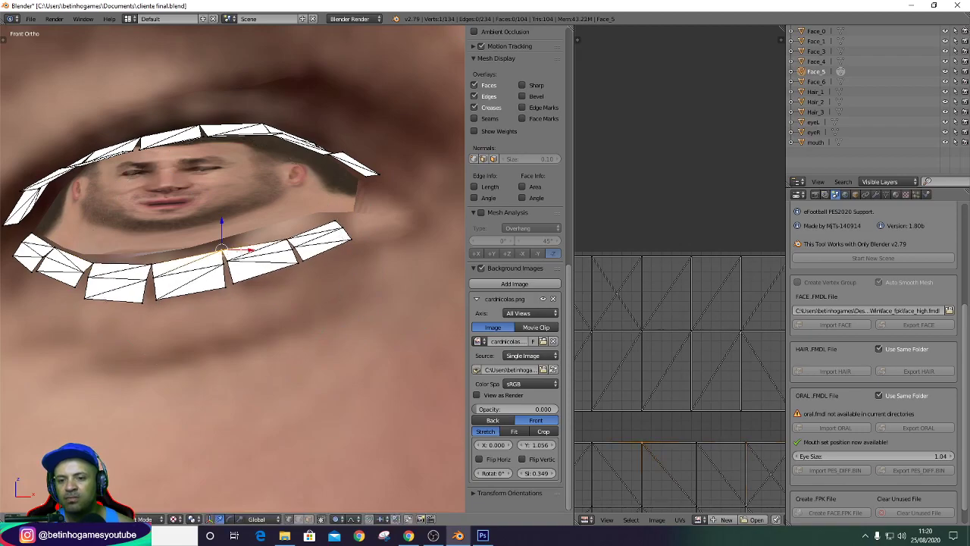
right_click(283, 230)
key("g")
key("Escape")
middle_click_drag(283, 230, 329, 260, "shift")
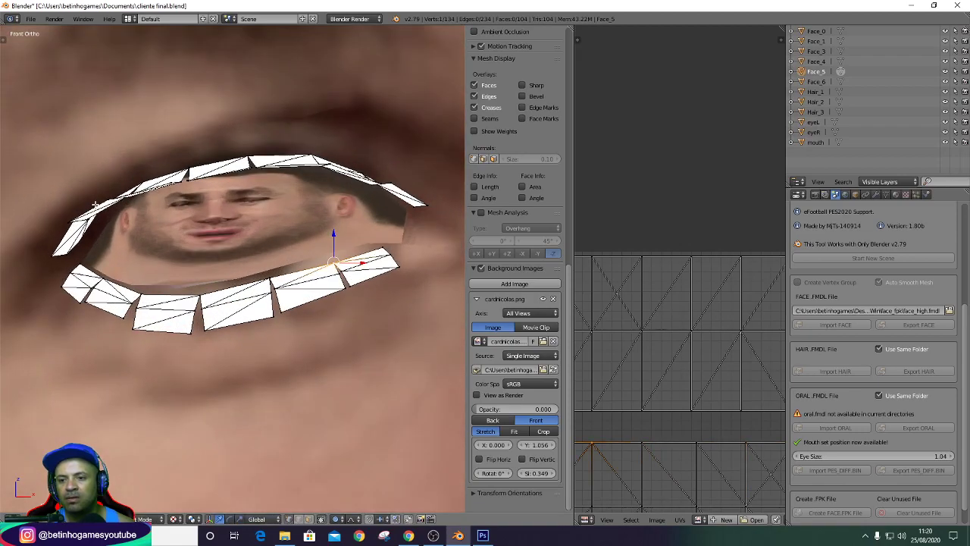
key("g")
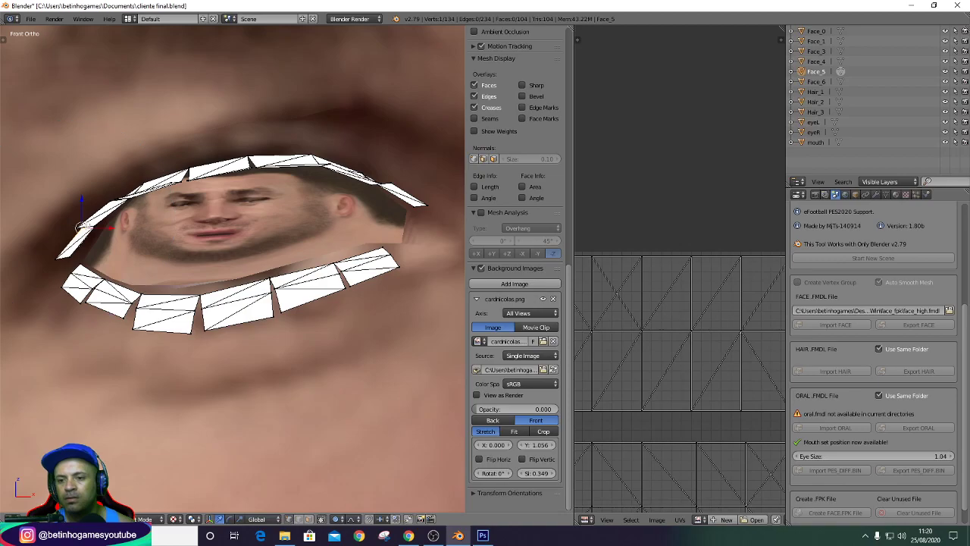
left_click(69, 238)
Move and scale the eyelid around its corner vertex.
scroll(331, 232, "down", 4)
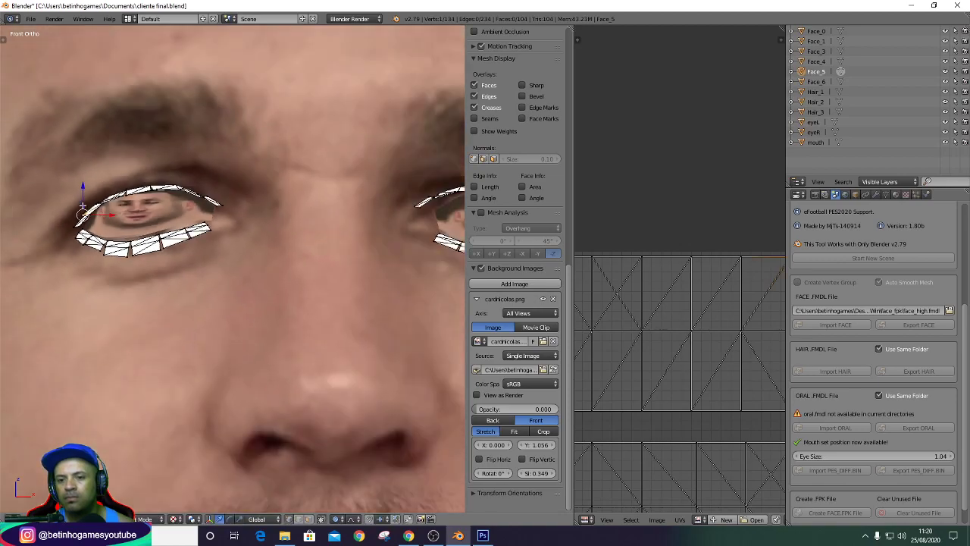
scroll(332, 231, "down", 2)
scroll(331, 231, "up", 3)
key("g")
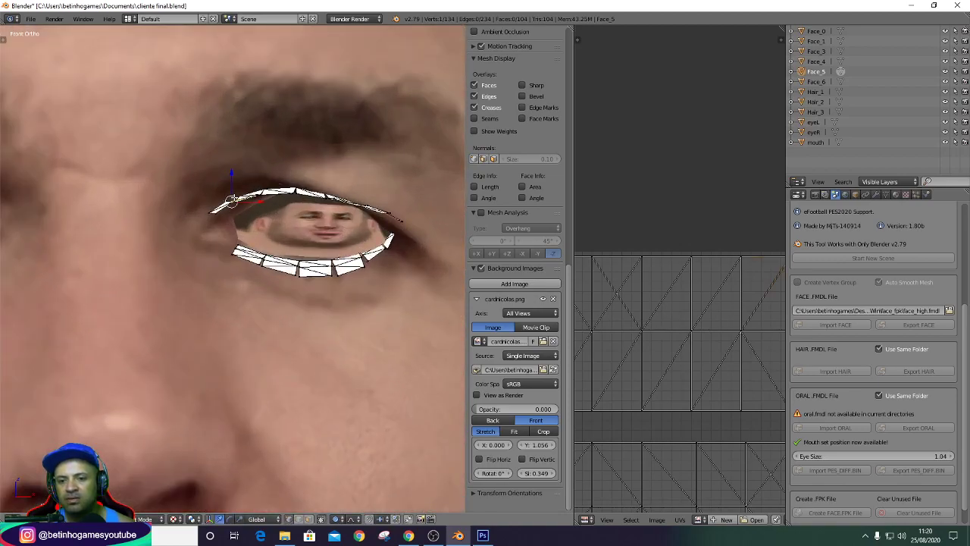
left_click(242, 203)
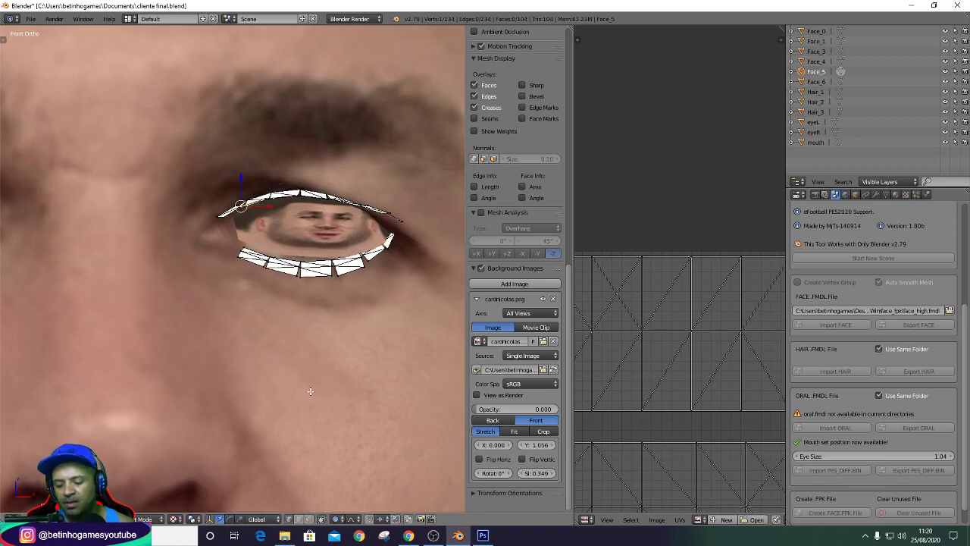
key("s")
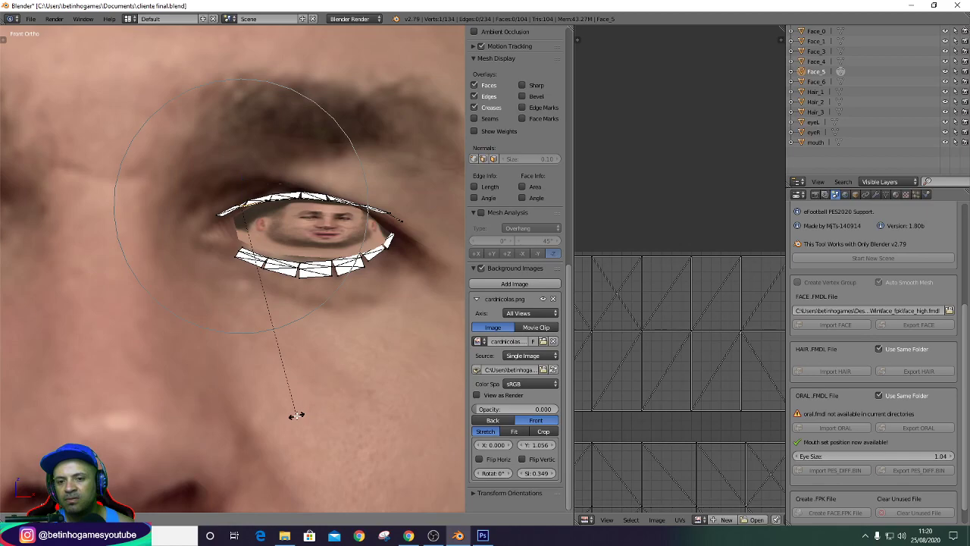
left_click(306, 414)
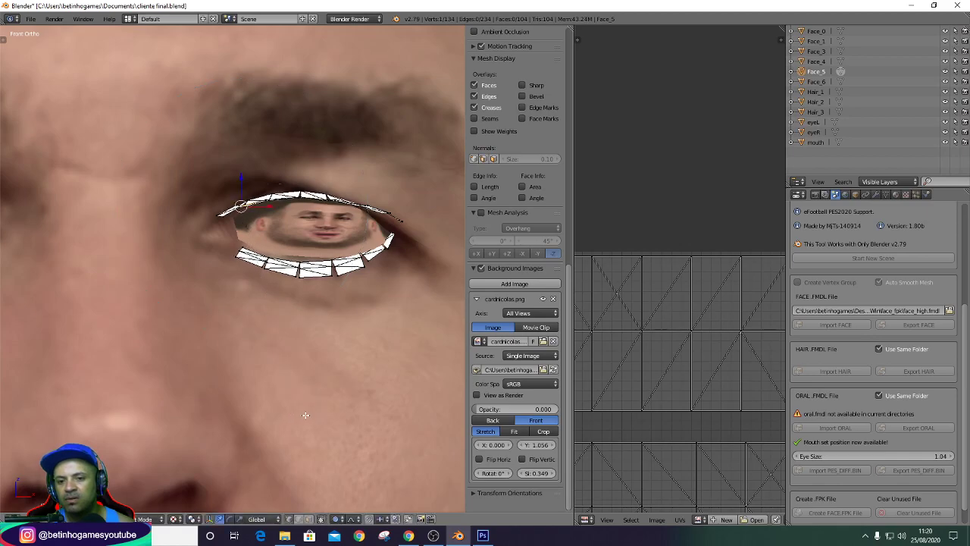
right_click(394, 220)
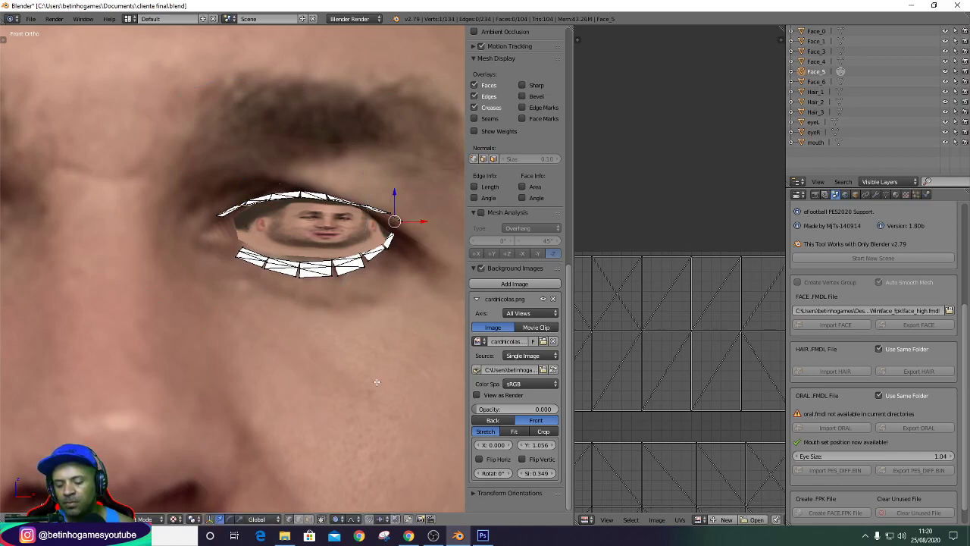
key("g")
key("Escape")
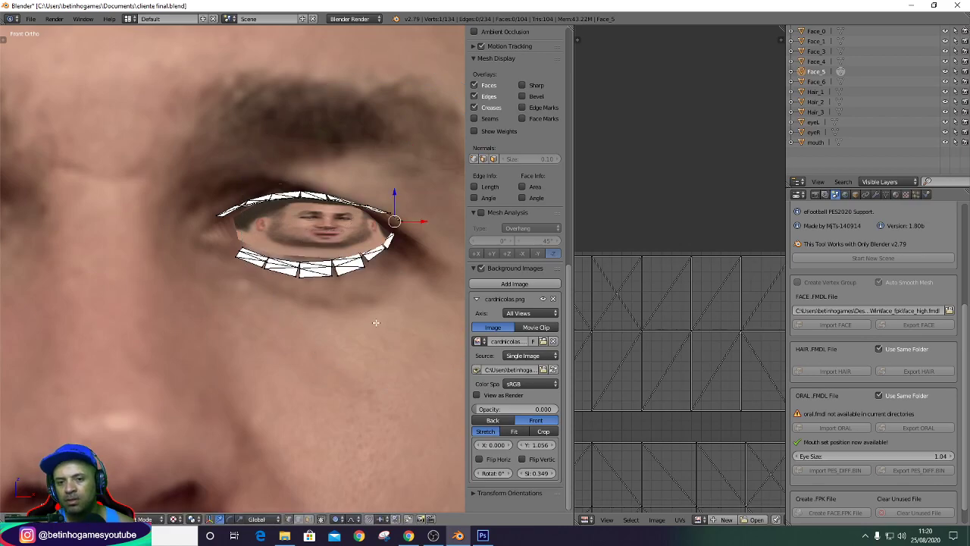
Select the whole eyelid mesh and shift it slightly right.
key("c")
left_click_drag(326, 227, 336, 217)
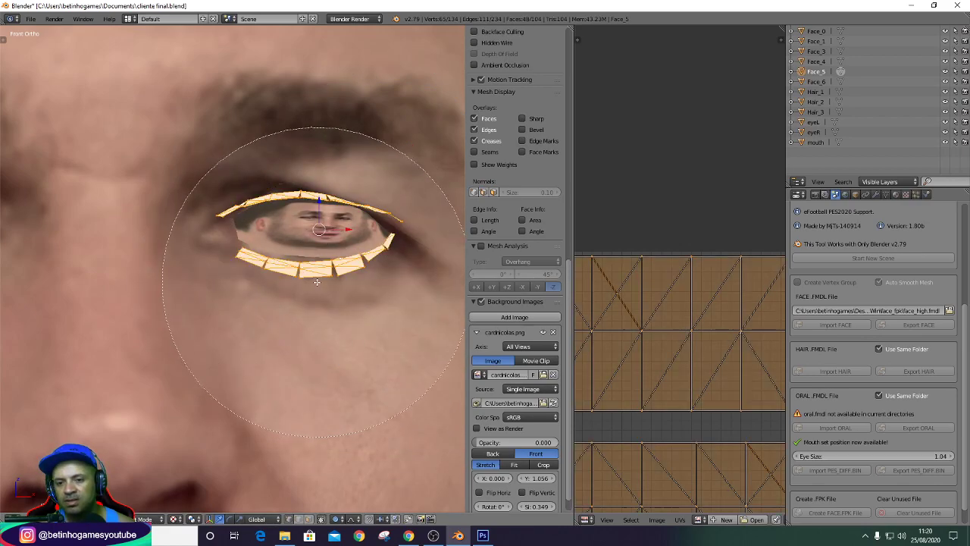
key("Escape")
key("s")
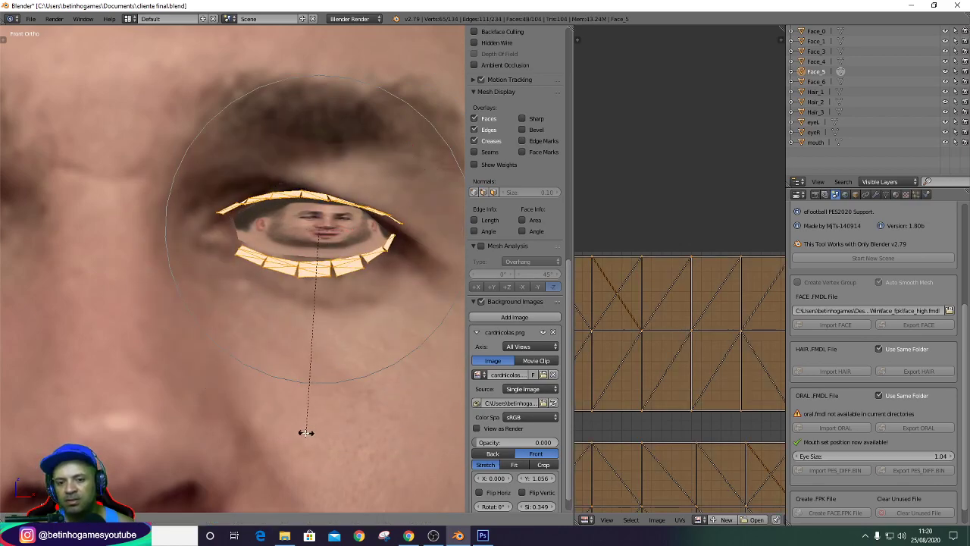
key("Escape")
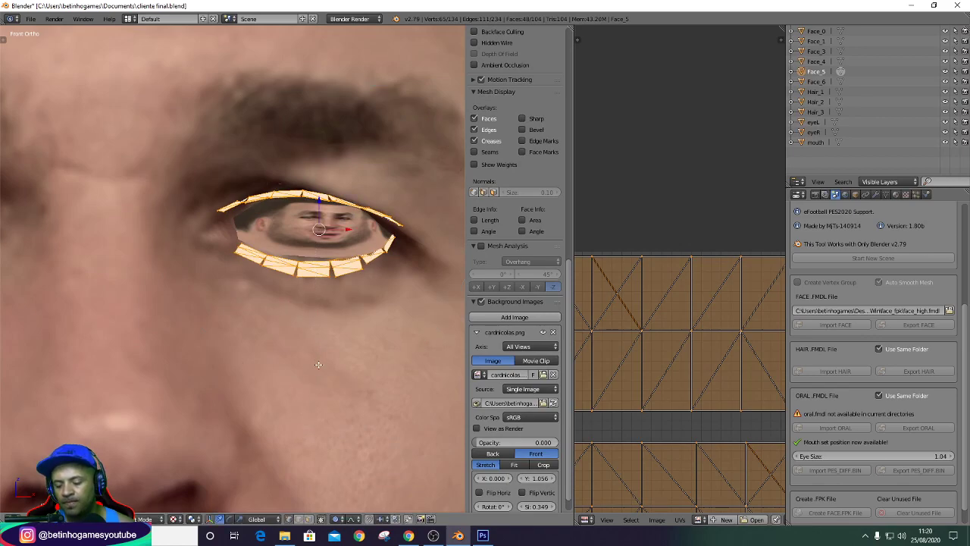
key("s")
key("Escape")
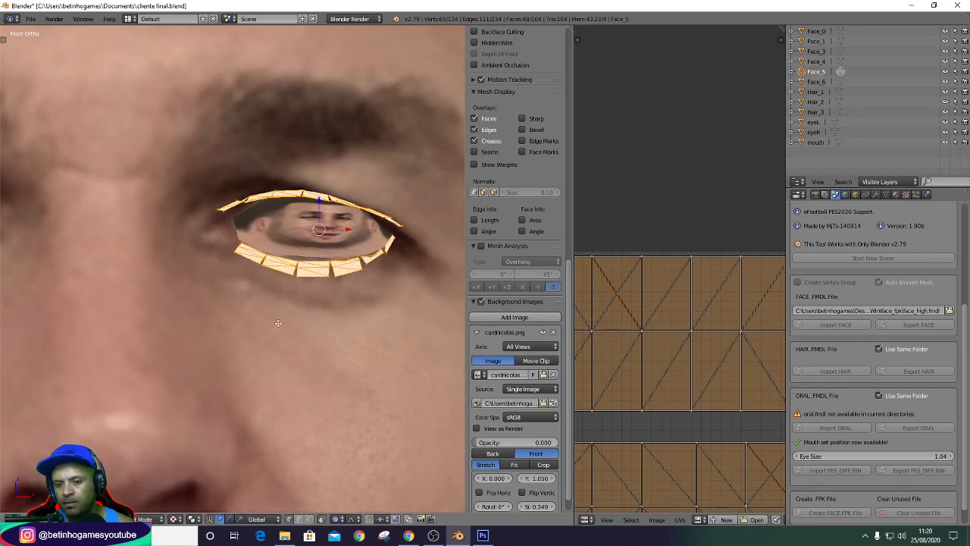
key("g")
left_click(223, 330)
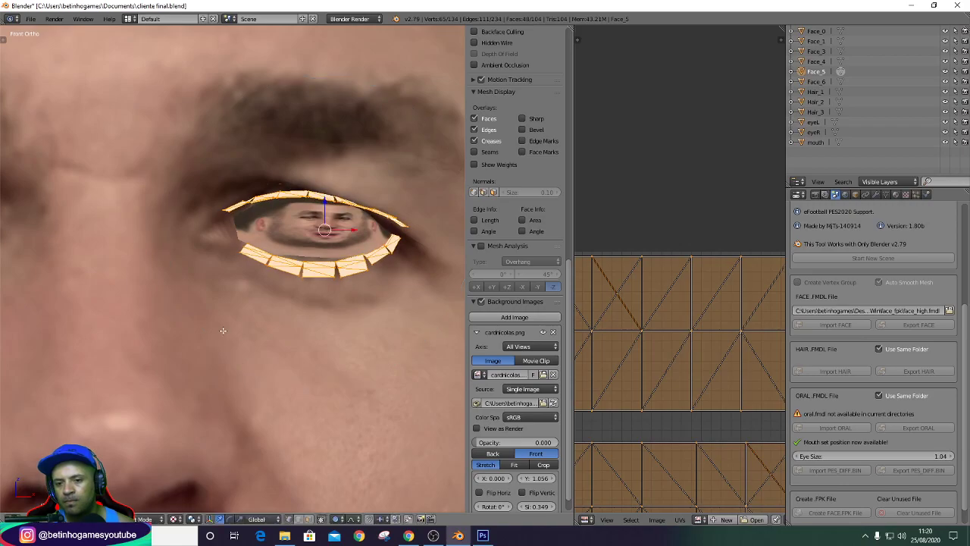
Nudge the lower-lid and eye-corner vertices on both eyes with soft falloff.
scroll(222, 331, "up", 3)
right_click(246, 238)
key("g")
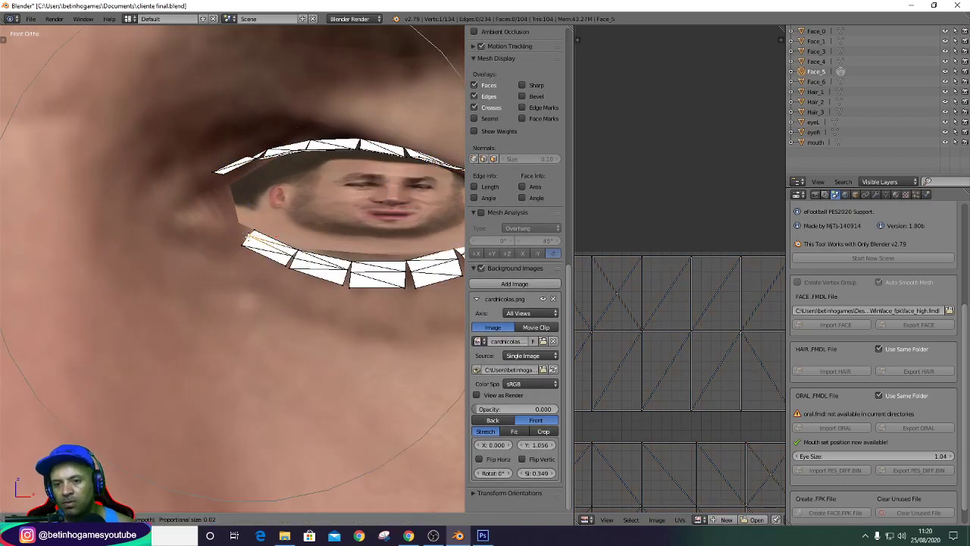
scroll(246, 237, "up", 3)
key("Return")
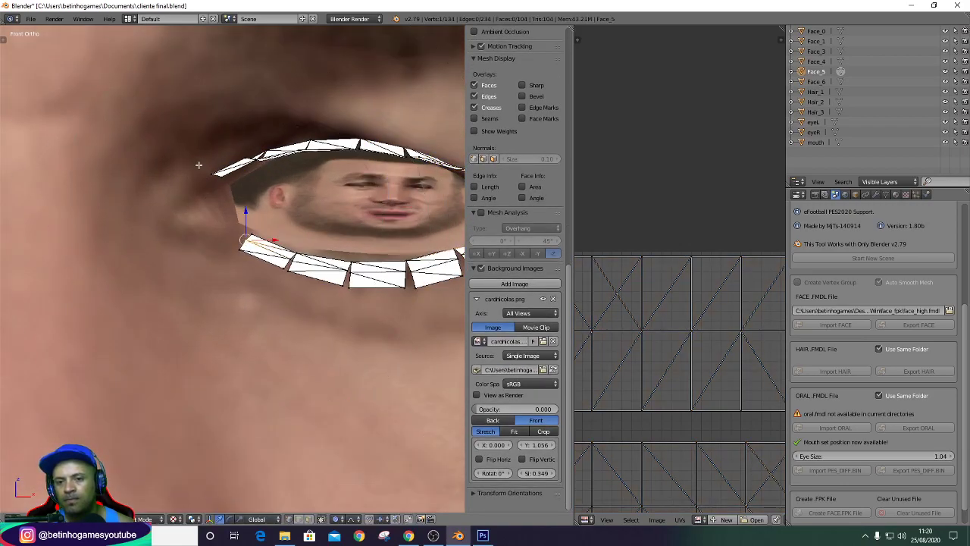
key("g")
left_click(200, 166)
scroll(365, 241, "down", 3)
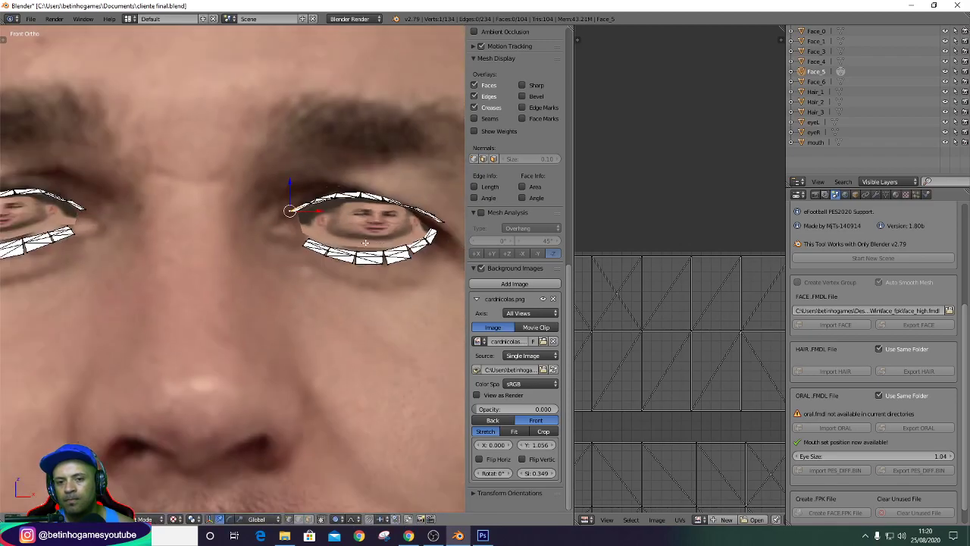
scroll(452, 233, "up", 3)
right_click(439, 232)
key("g")
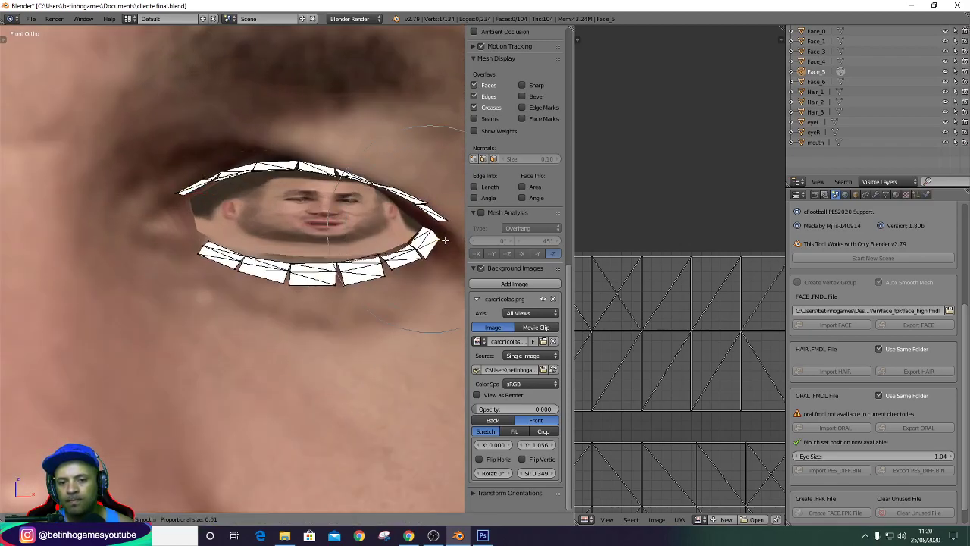
key("Return")
Adjust an upper-lid vertex and raise the reference image opacity to 0.853.
scroll(424, 228, "down", 3)
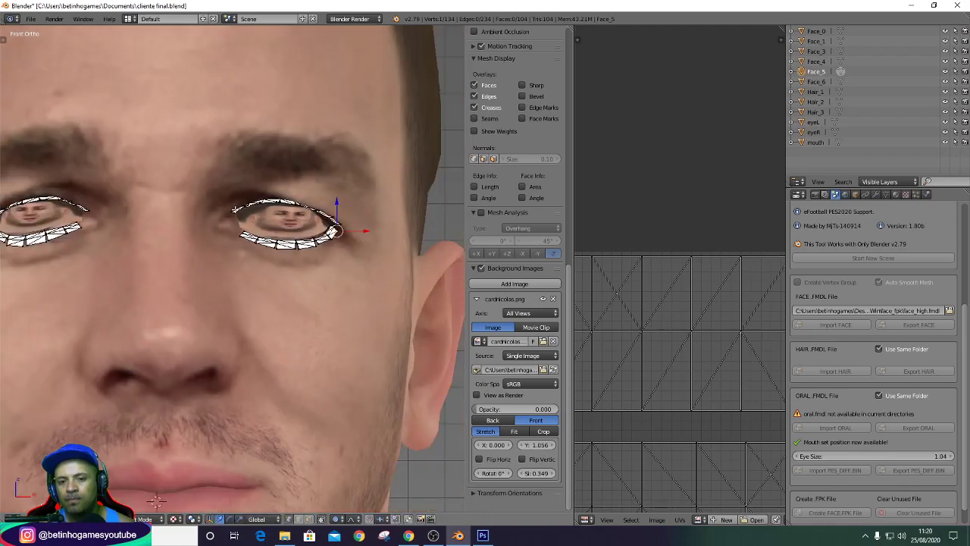
scroll(245, 207, "down", 3)
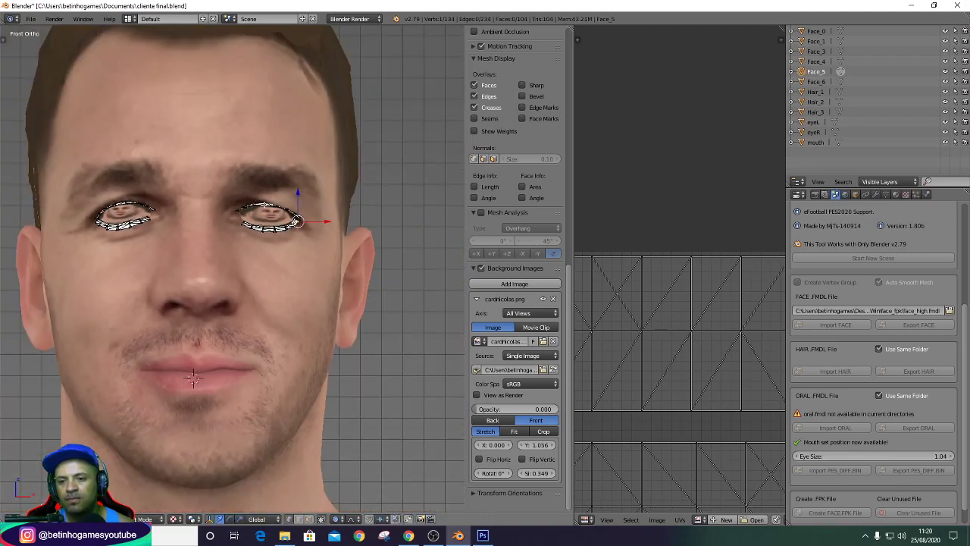
scroll(263, 205, "up", 2)
scroll(263, 205, "up", 2)
scroll(263, 205, "up", 2)
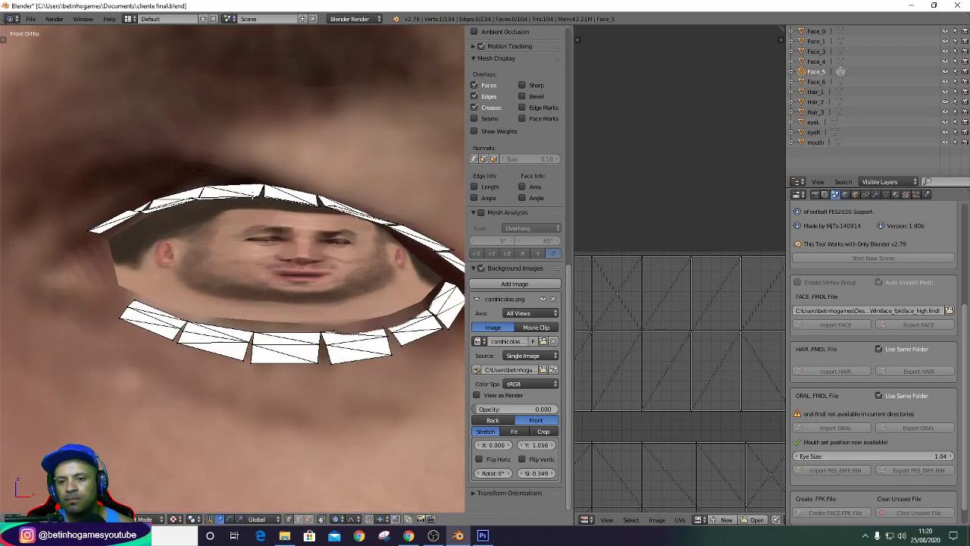
right_click(256, 199)
key("g")
key("Return")
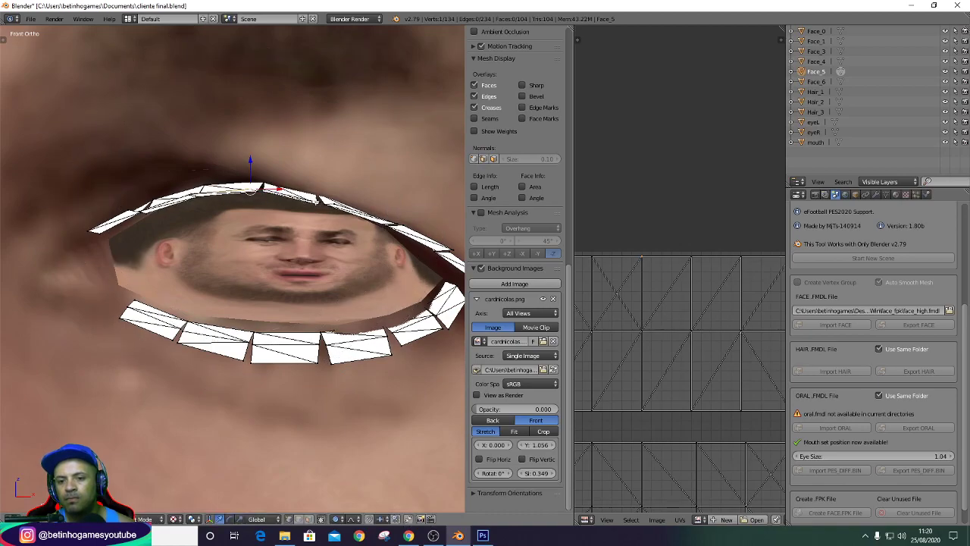
scroll(430, 216, "down", 3)
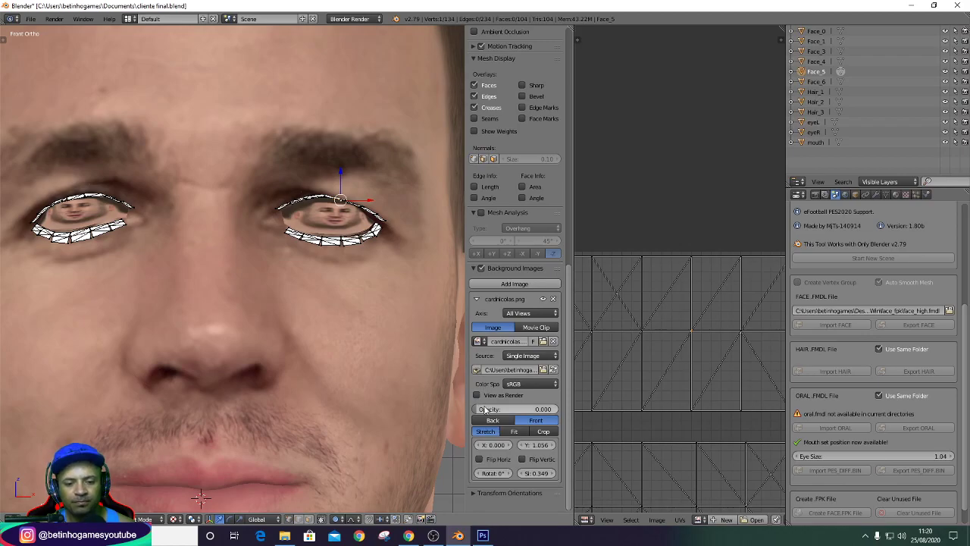
mouse_move(491, 410)
left_mouse_down()
mouse_move(558, 409)
mouse_move(404, 383)
left_mouse_up()
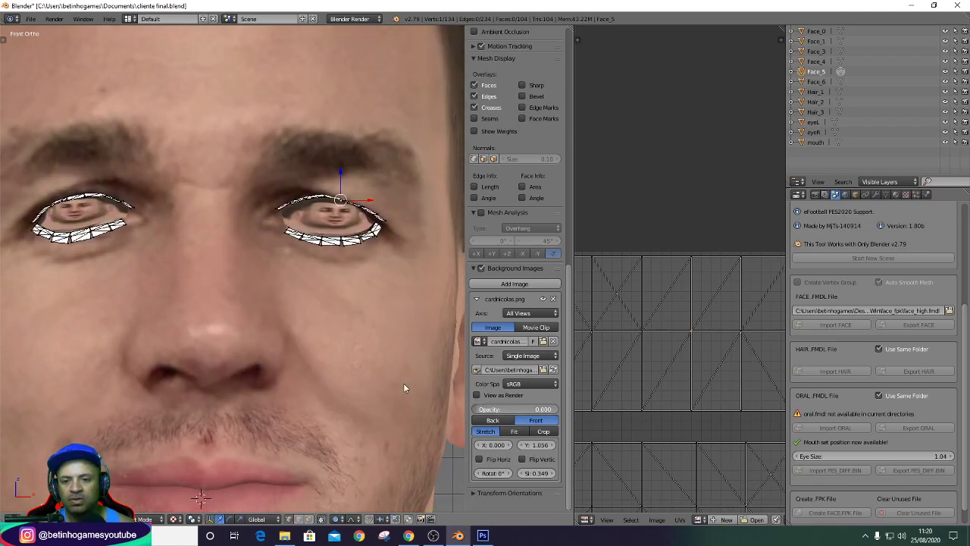
scroll(121, 239, "down", 3)
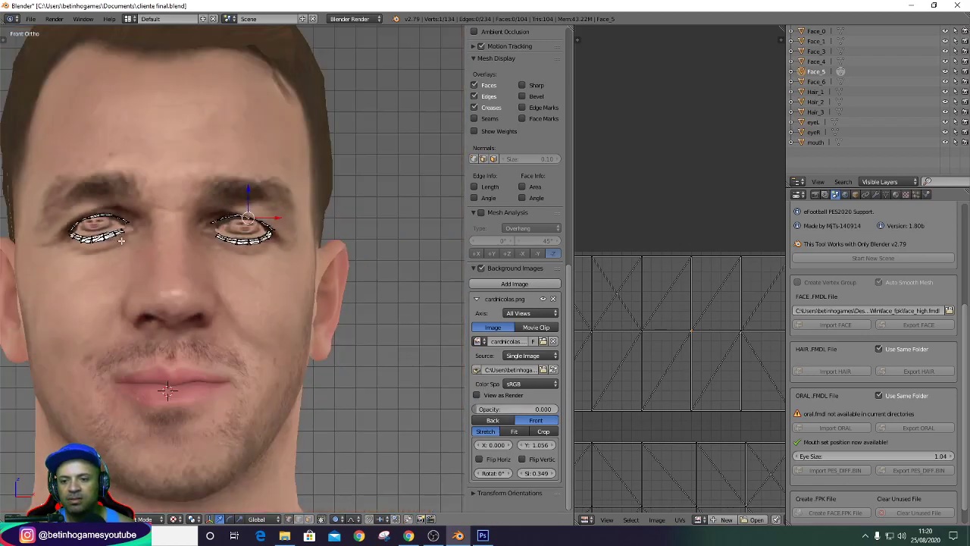
Switch to editing Face_0, select the hair region, and separate it.
left_click(841, 72)
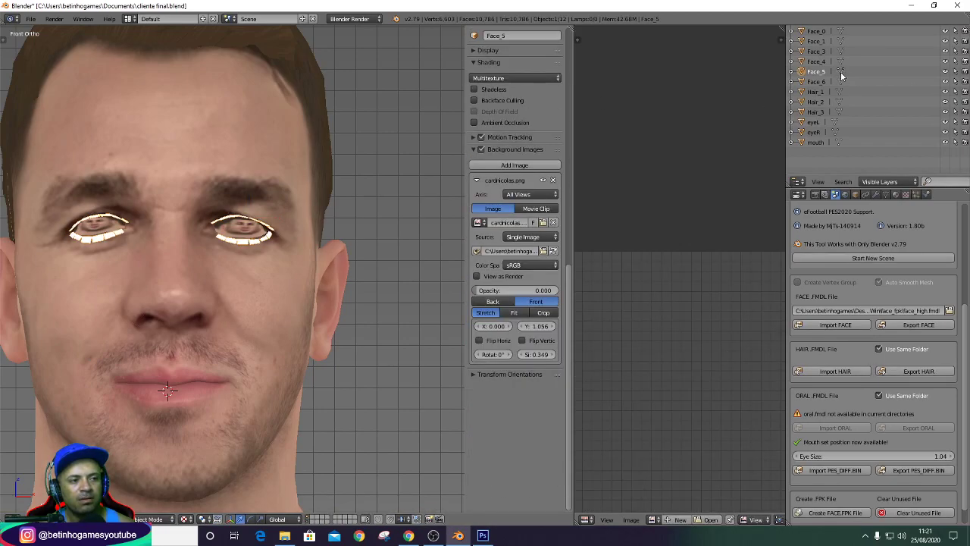
left_click(841, 31)
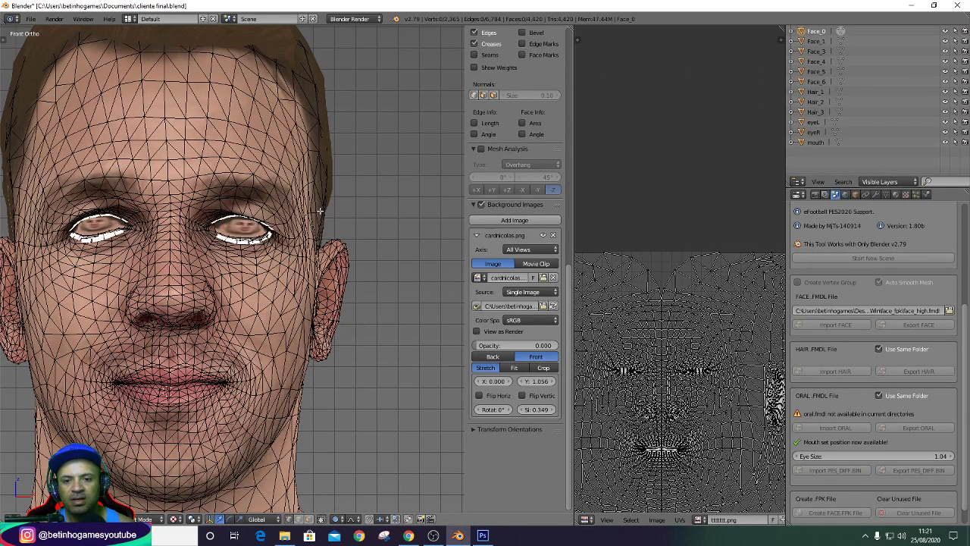
scroll(516, 228, "up", 5)
key("l")
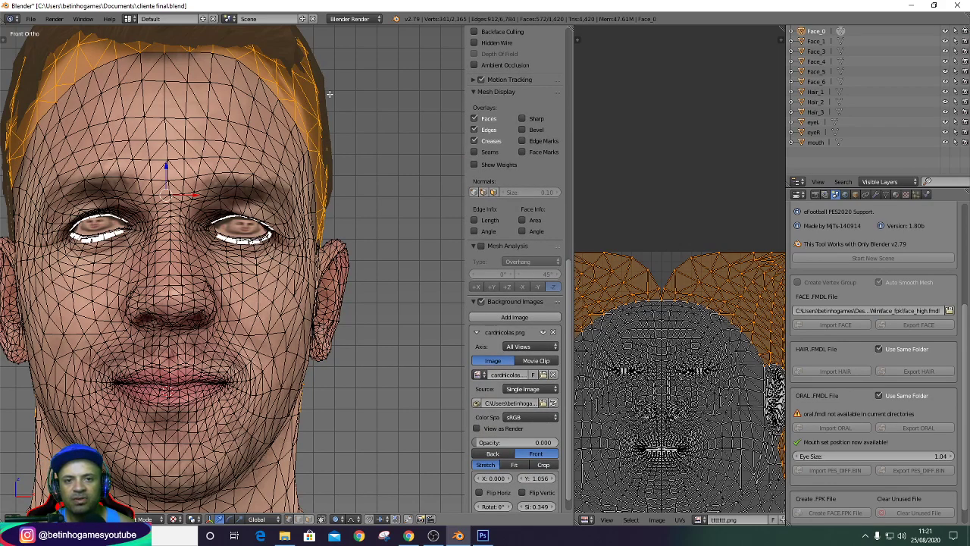
key("p")
Rename the separated Face_0.001 object and its mesh data to Hair_0.
left_click(381, 156)
double_click(821, 41)
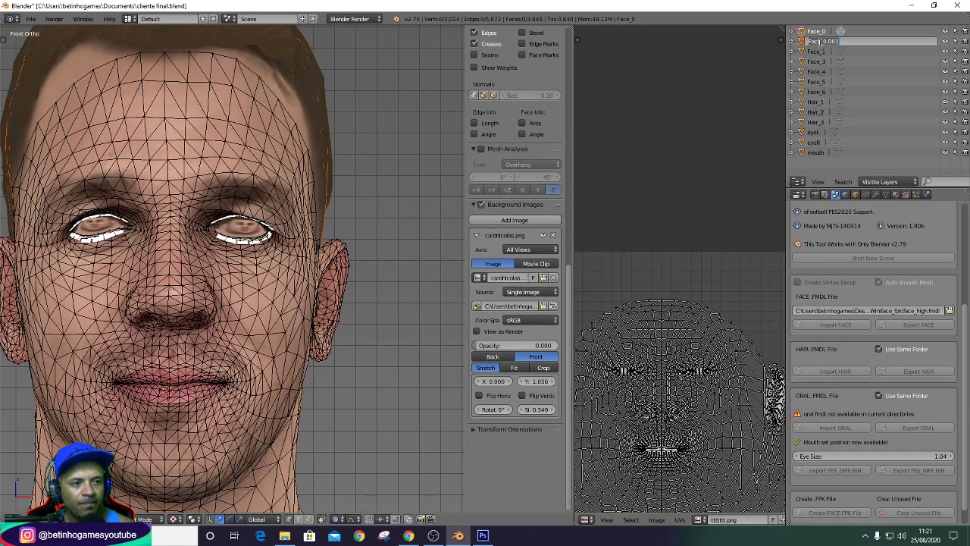
type("Hair_")
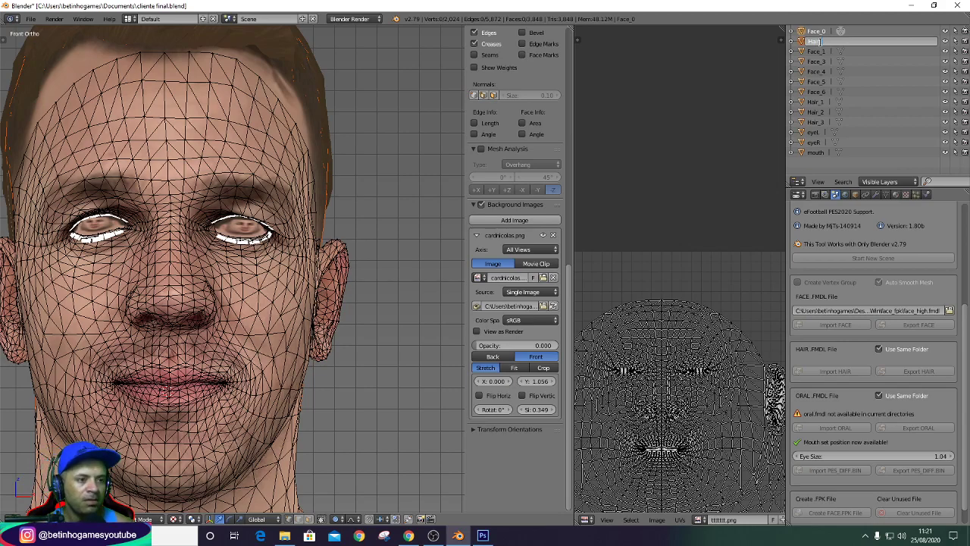
key("Return")
double_click(815, 91)
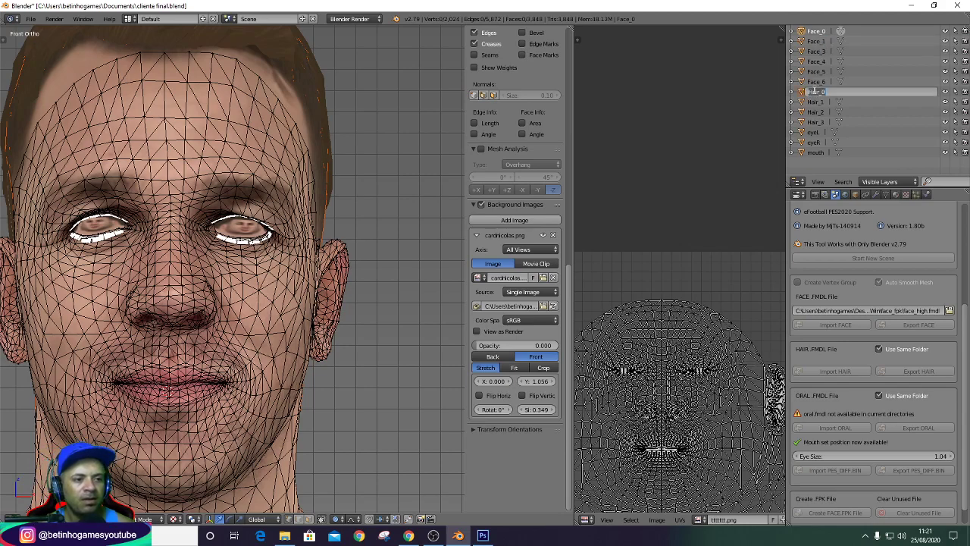
left_click(792, 91)
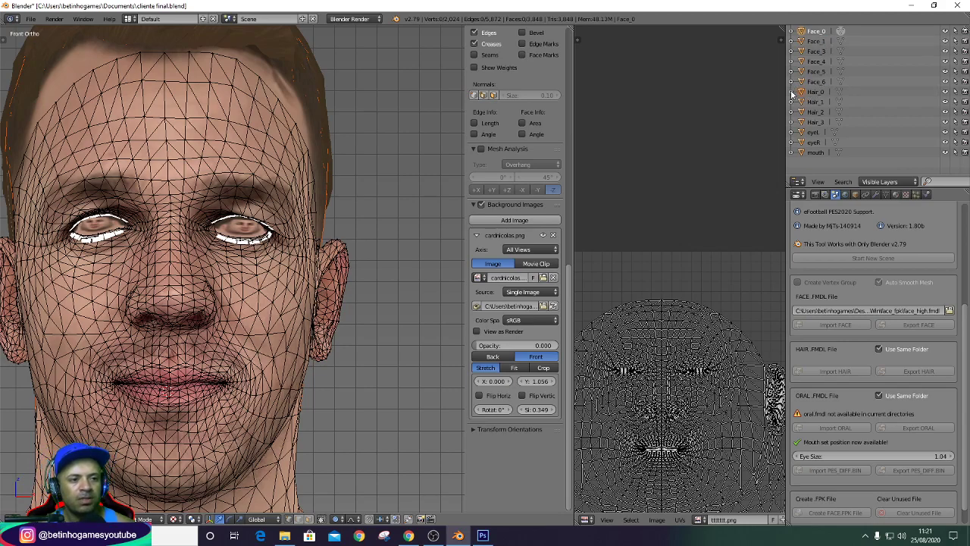
left_click(791, 91)
double_click(817, 101)
key("Return")
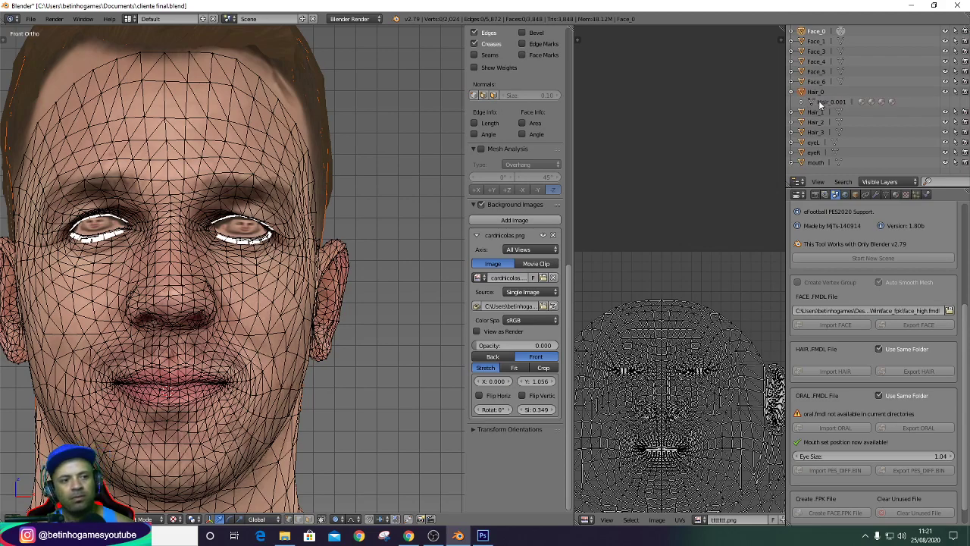
double_click(820, 102)
type("Hair_0")
key("Return")
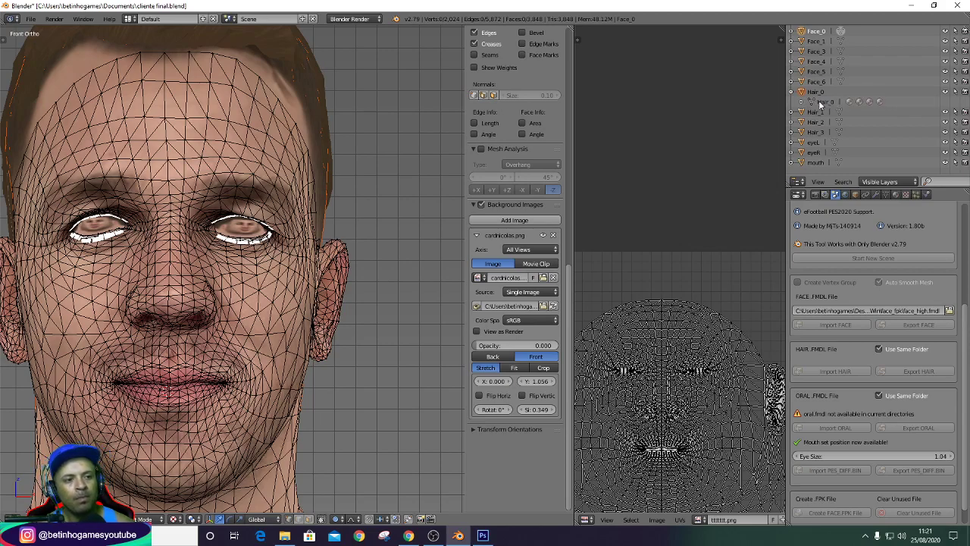
Return to Face_0's Edit Mode and select the connected main face surface.
left_click(793, 92)
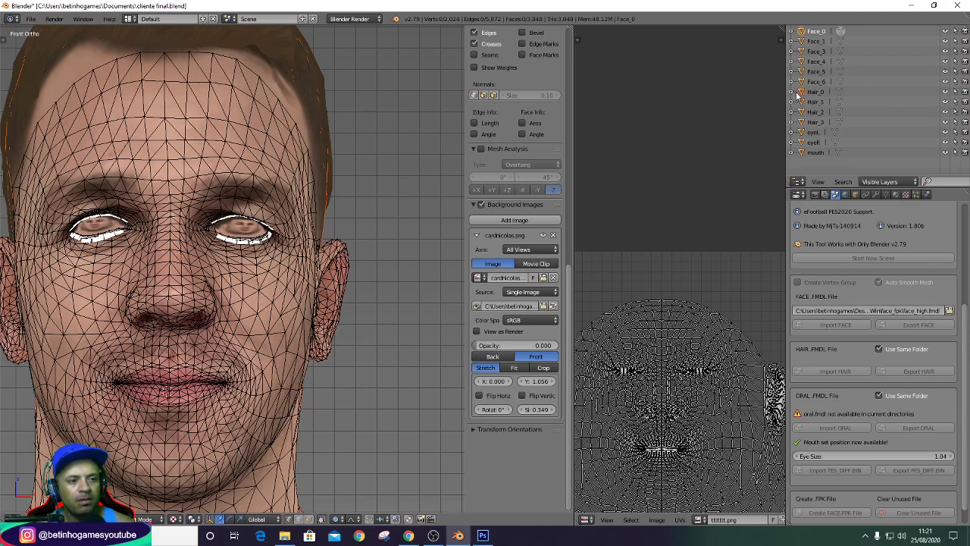
left_click(840, 93)
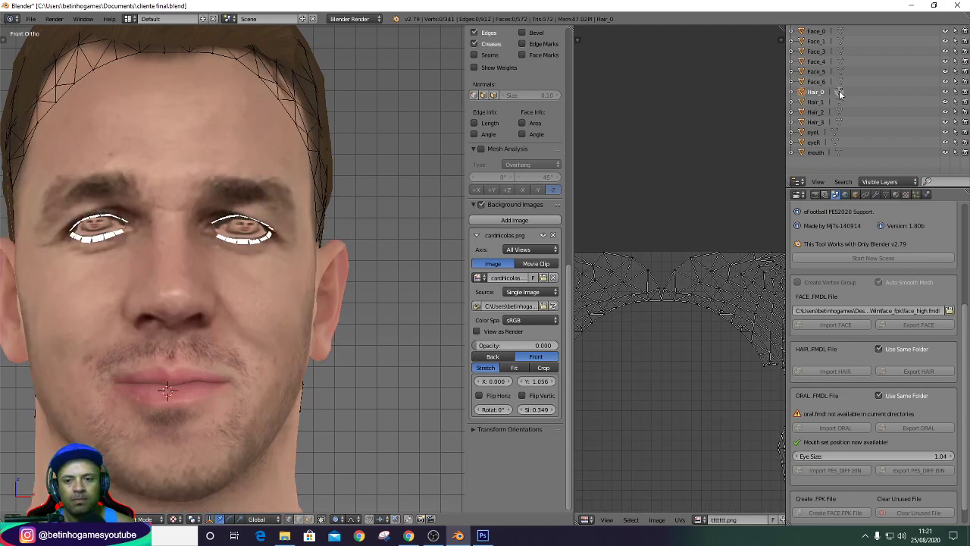
left_click(840, 92)
left_click(841, 32)
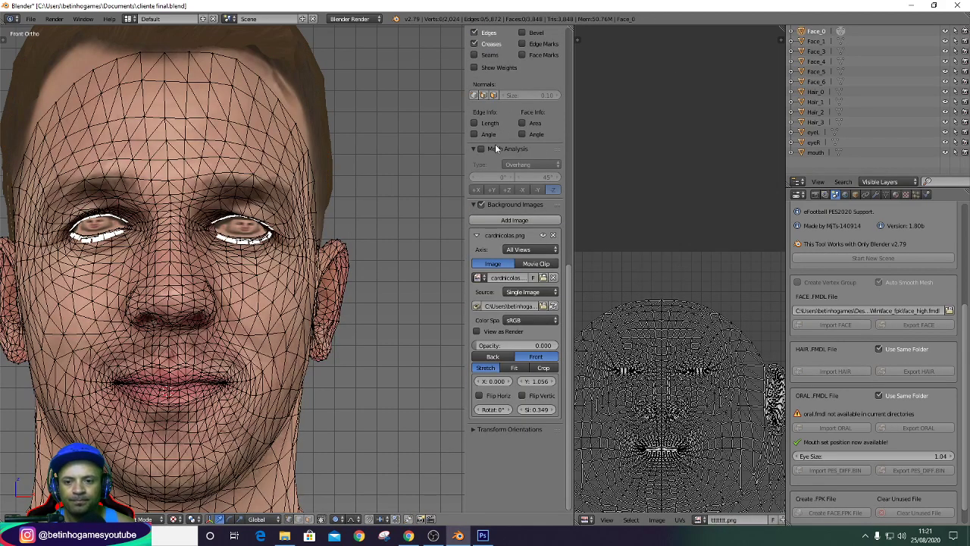
right_click(184, 119)
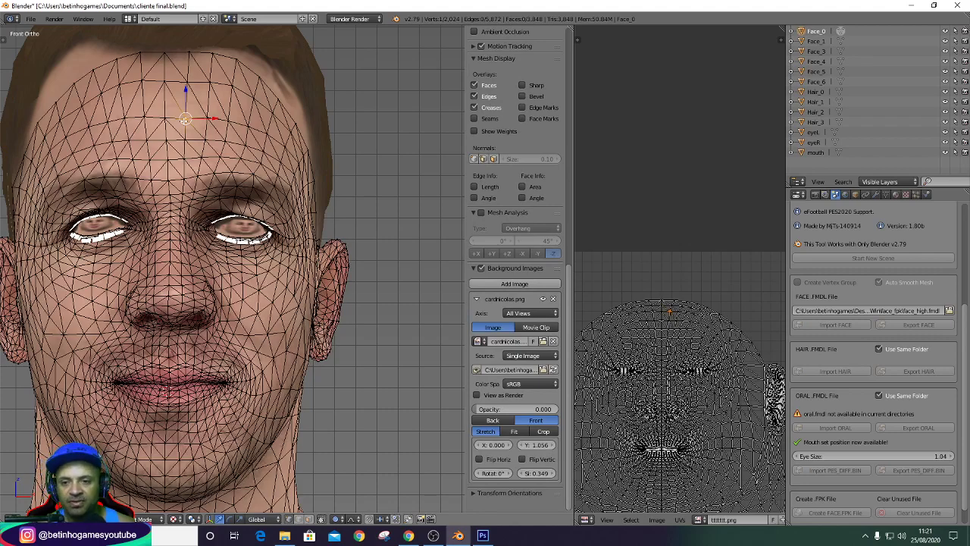
key("ctrl+l")
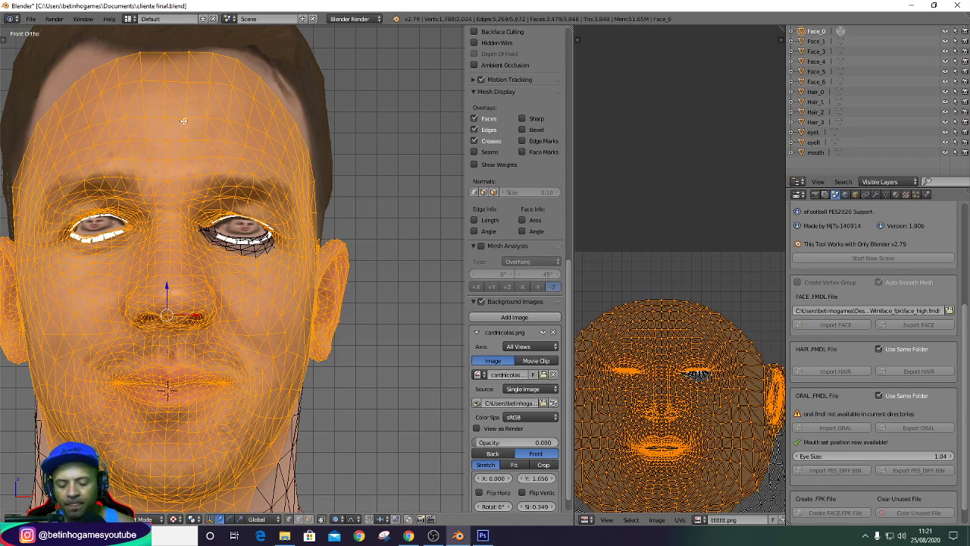
Separate the selected face surface into a new object named Face_2.
key("p")
left_click(184, 123)
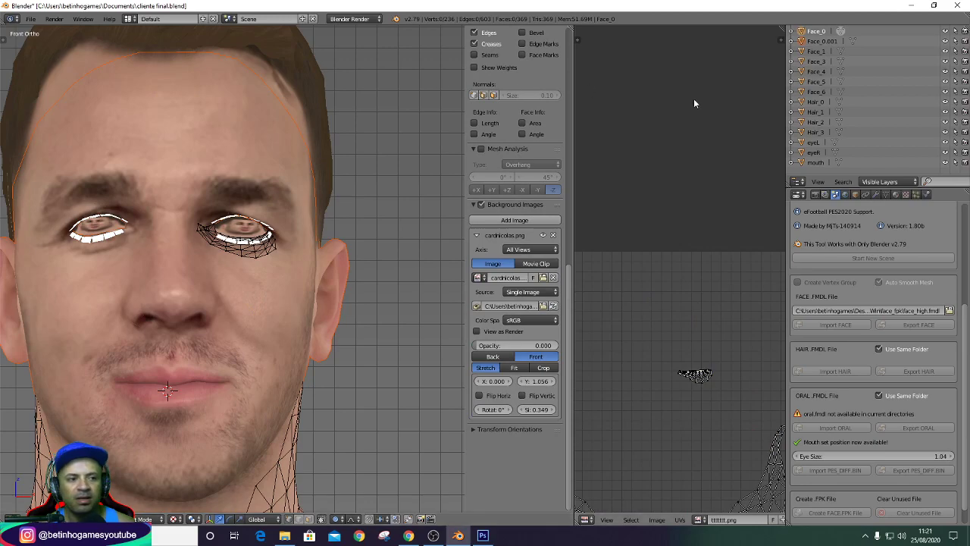
left_click_drag(824, 42, 875, 52)
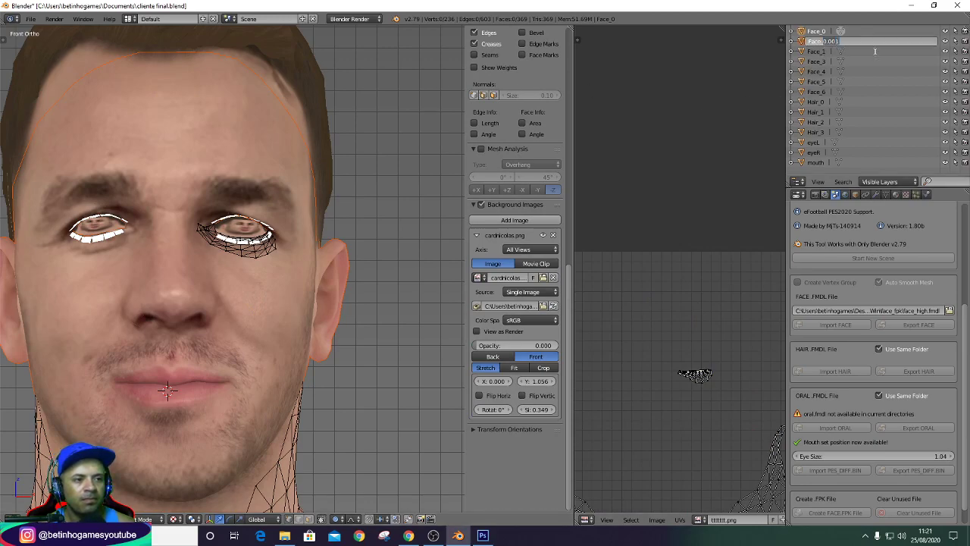
type("2")
type("1")
key("Return")
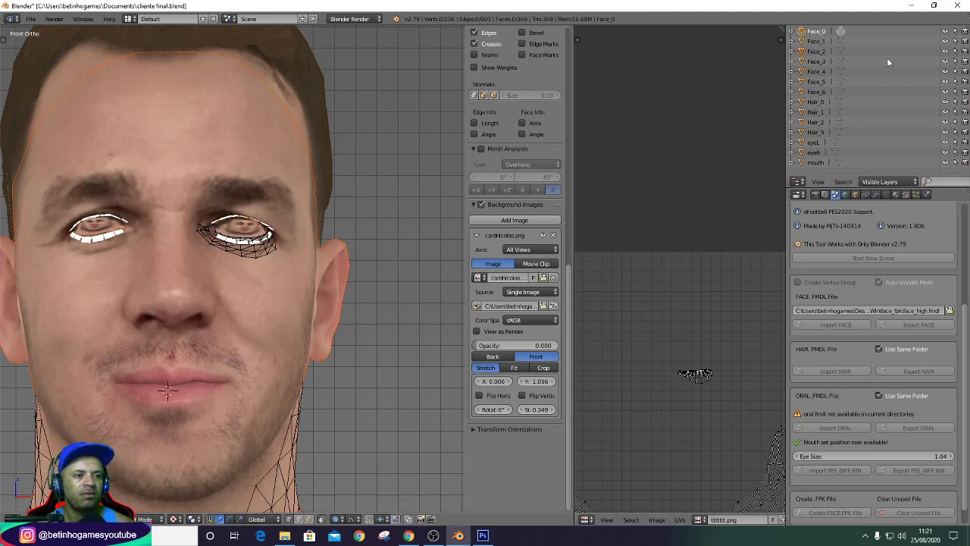
Rename Face_2's mesh data to Face_2, then select Face_0.
double_click(818, 51)
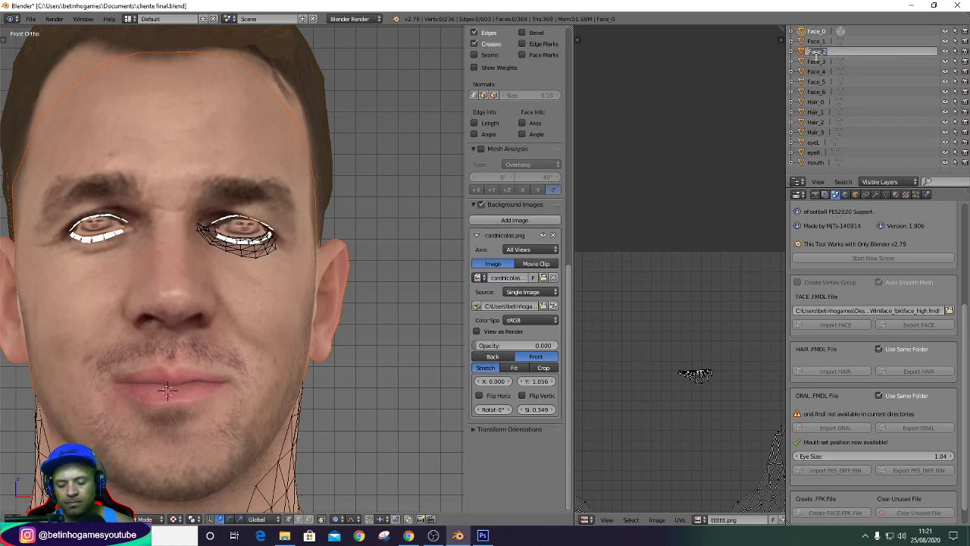
left_click(791, 51)
left_click(791, 50)
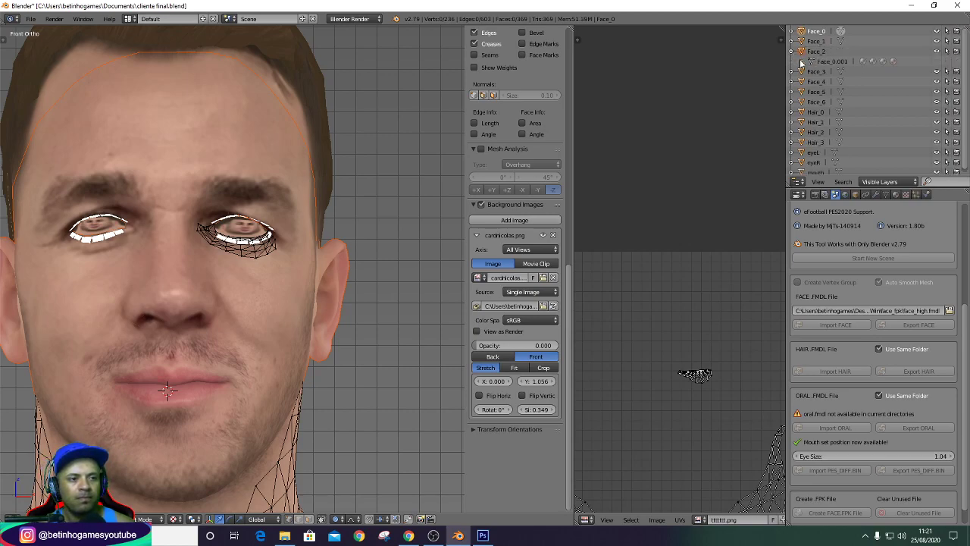
double_click(825, 61)
key("ctrl+v")
key("Return")
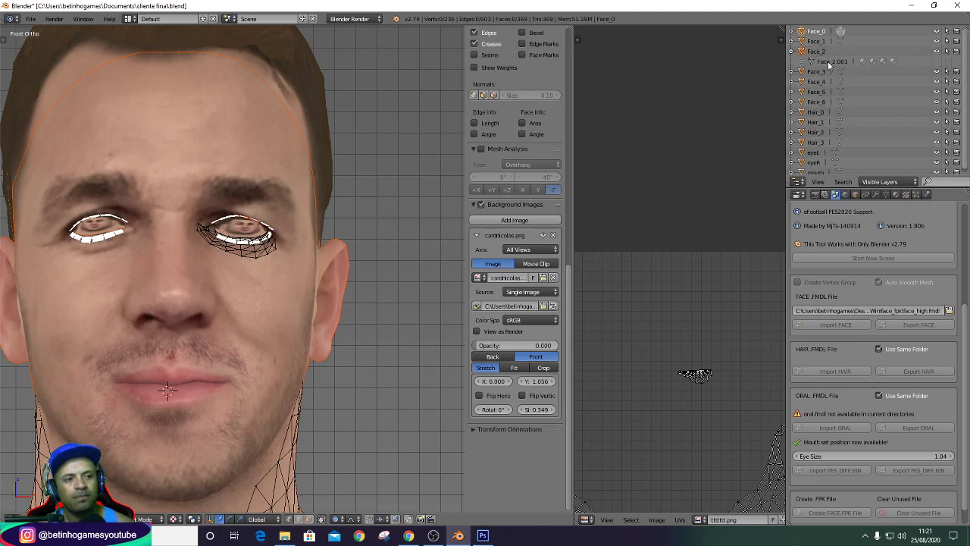
double_click(830, 62)
key("ctrl+v")
key("Return")
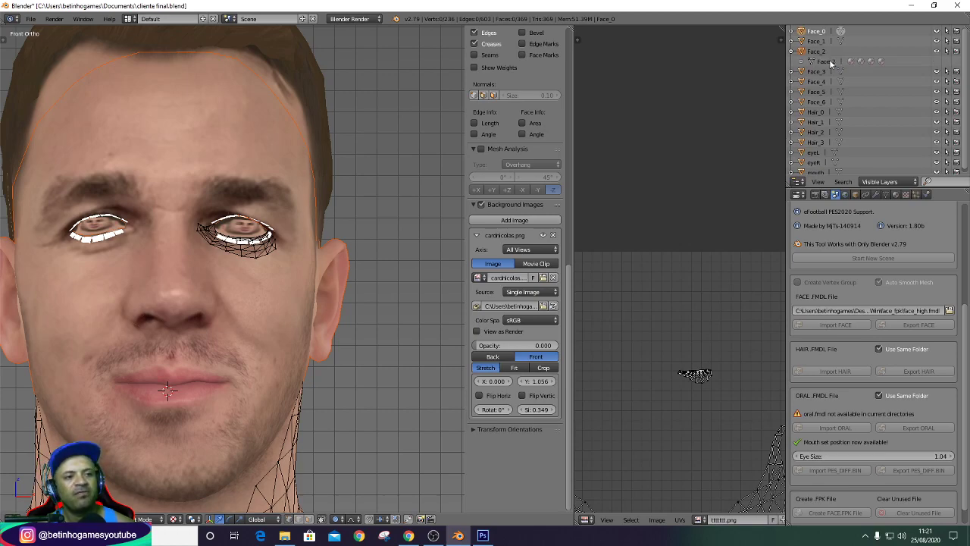
left_click(792, 52)
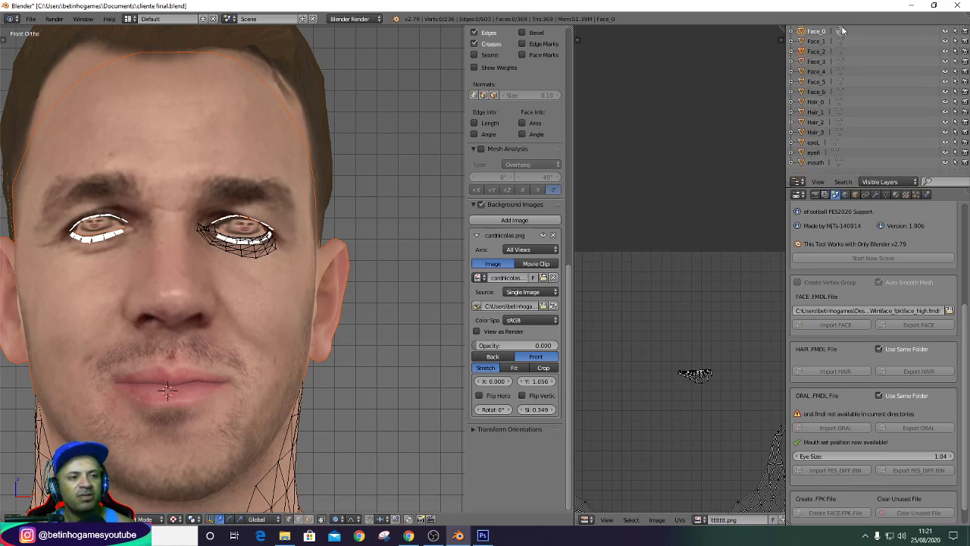
left_click(841, 32)
scroll(150, 70, "down", 1)
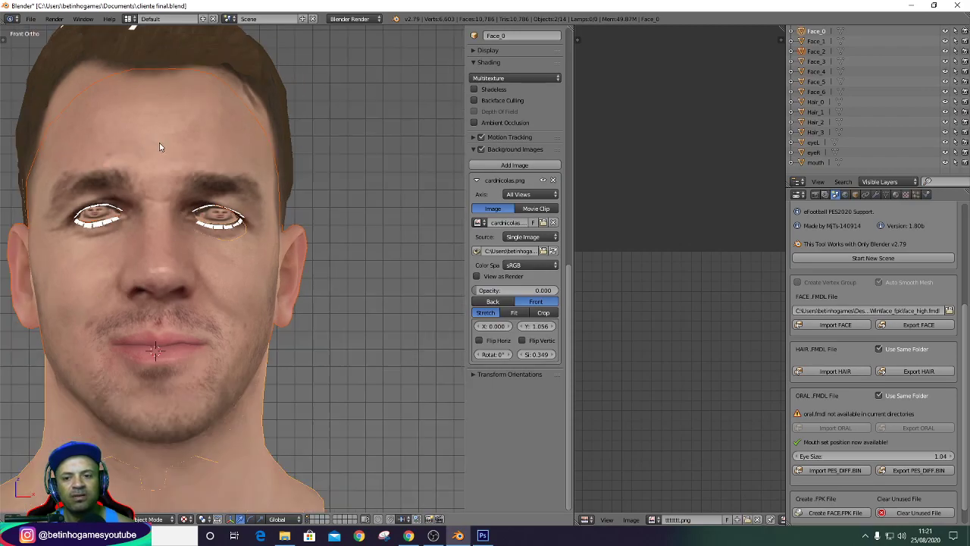
scroll(276, 120, "down", 1)
scroll(192, 119, "up", 1)
scroll(371, 162, "down", 2)
scroll(249, 155, "up", 3)
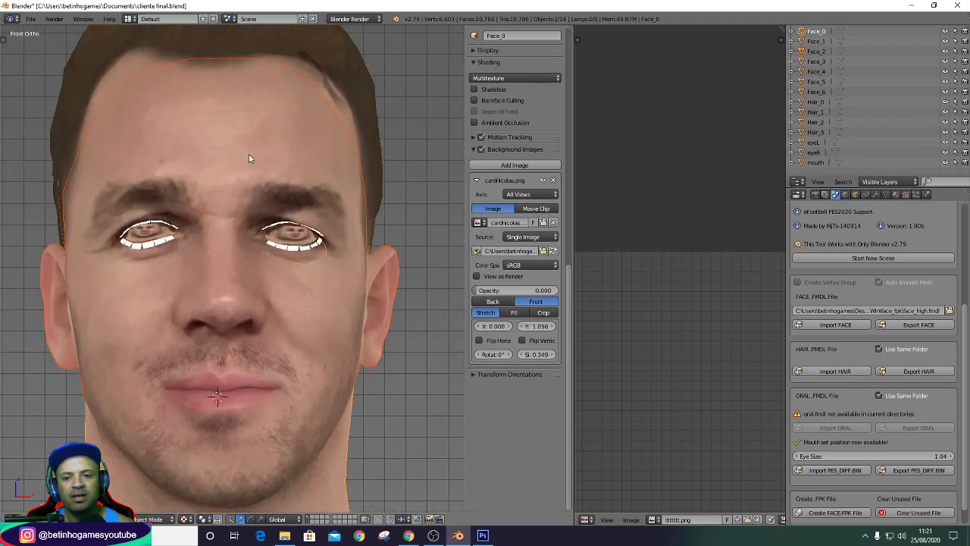
scroll(271, 179, "down", 3)
scroll(278, 189, "up", 3)
scroll(279, 188, "down", 3)
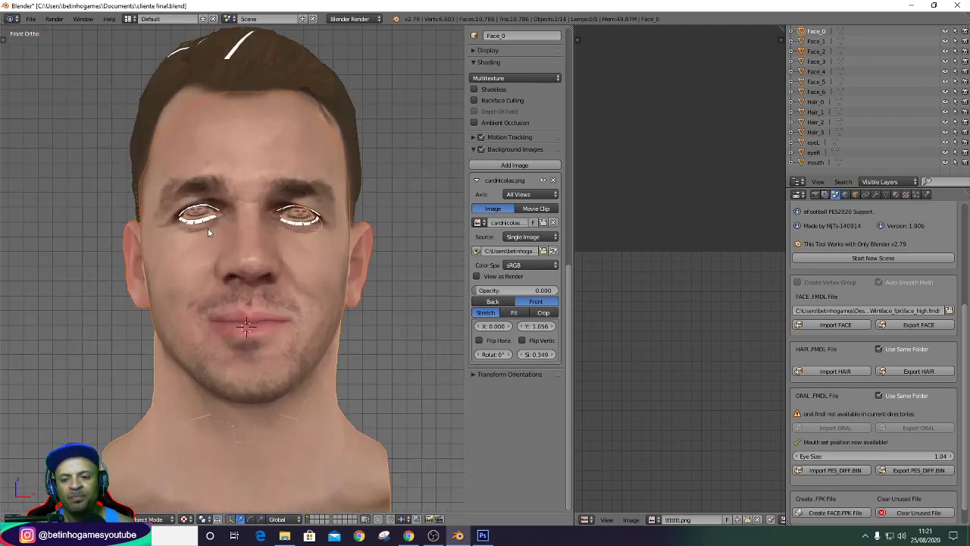
scroll(251, 198, "down", 1)
scroll(258, 194, "down", 1)
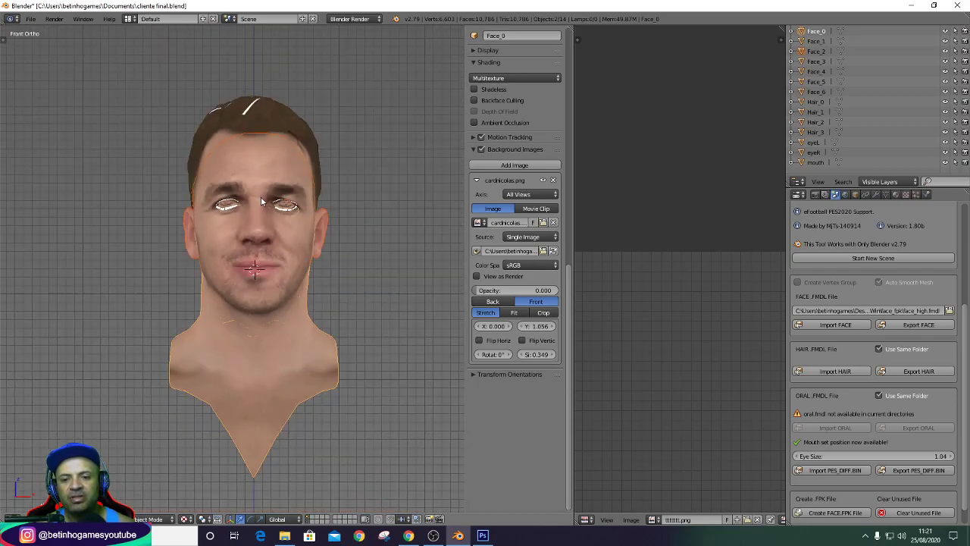
scroll(259, 196, "down", 1)
scroll(262, 198, "up", 1)
scroll(269, 203, "up", 3)
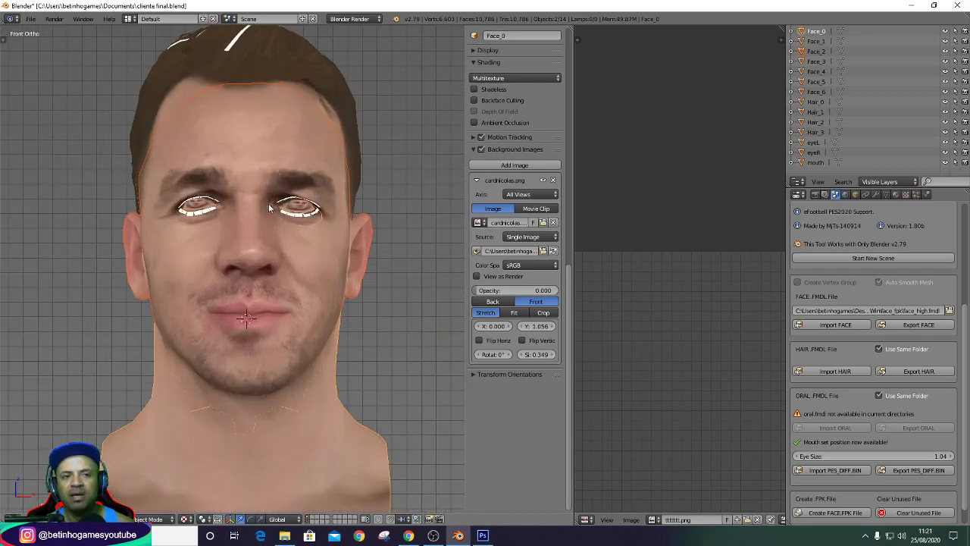
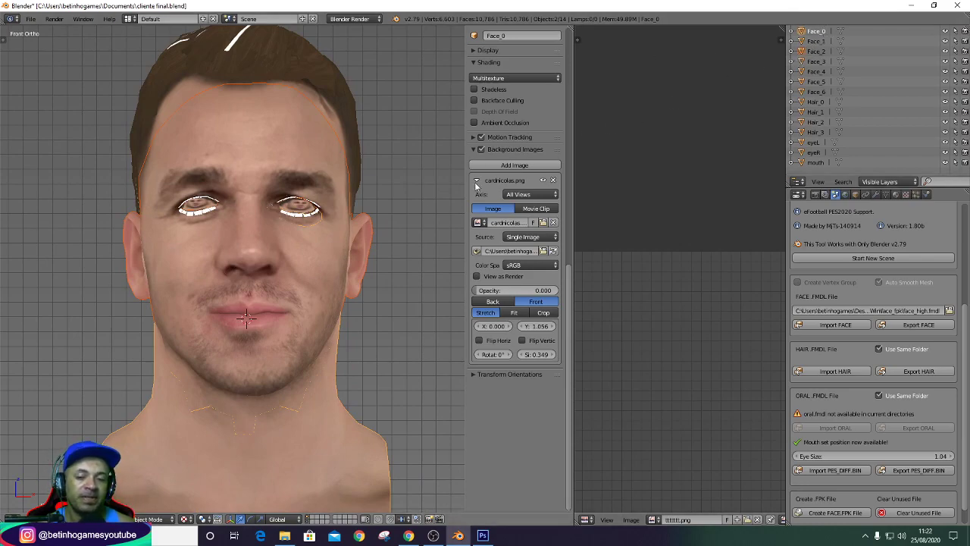
Export the face, hair and PES_DIFF.BIN files, then build the FACE.FPK file.
scroll(241, 249, "down", 1)
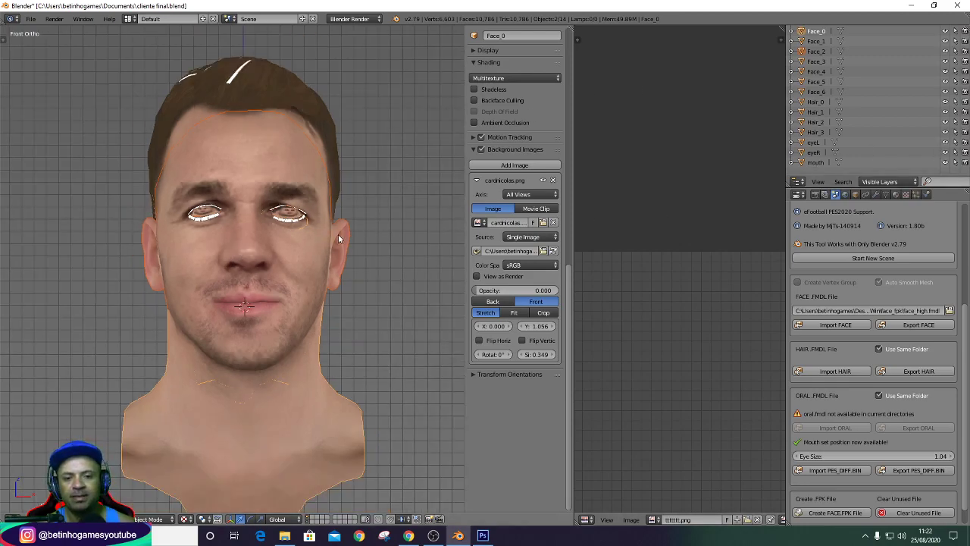
mouse_move(474, 290)
left_mouse_down()
mouse_move(528, 310)
mouse_move(444, 306)
left_mouse_up()
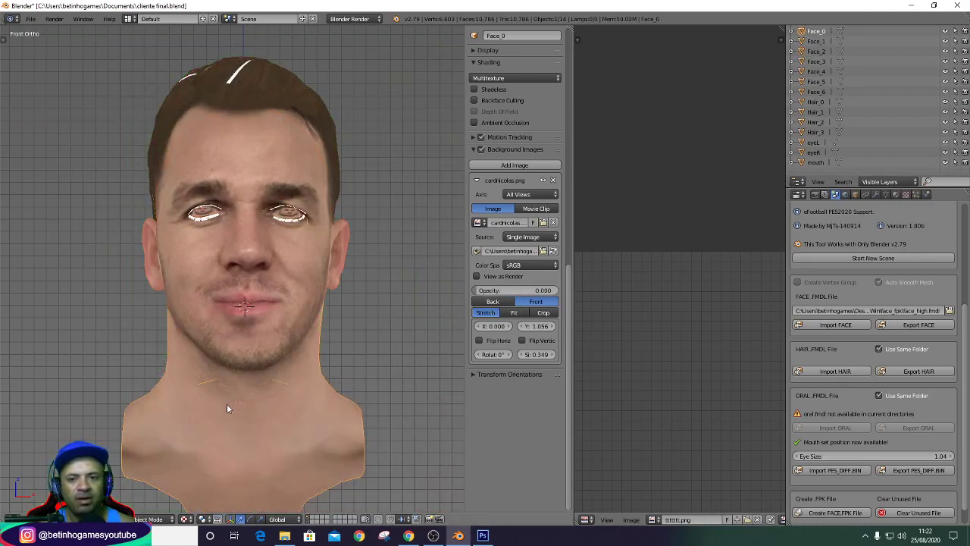
key("KP_2")
key("KP_2")
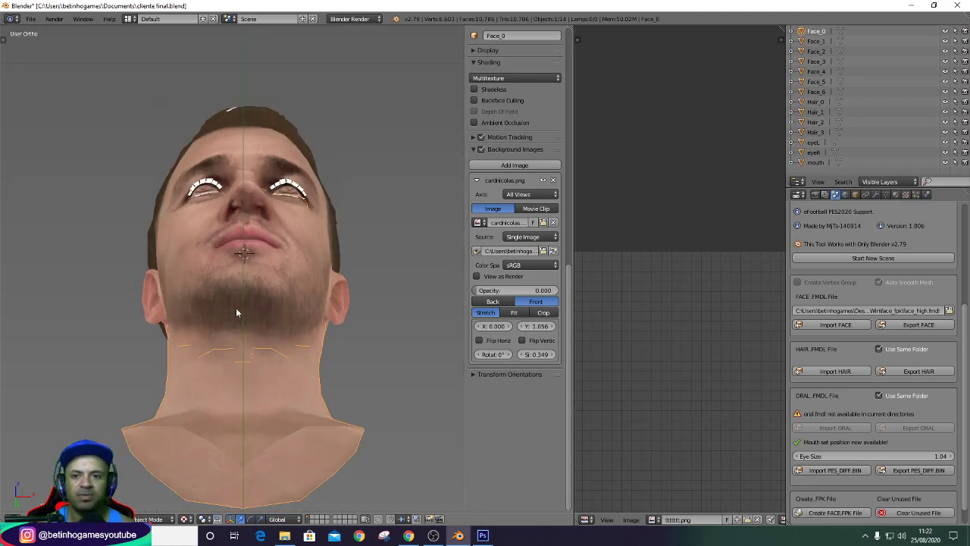
key("KP_2")
key("KP_1")
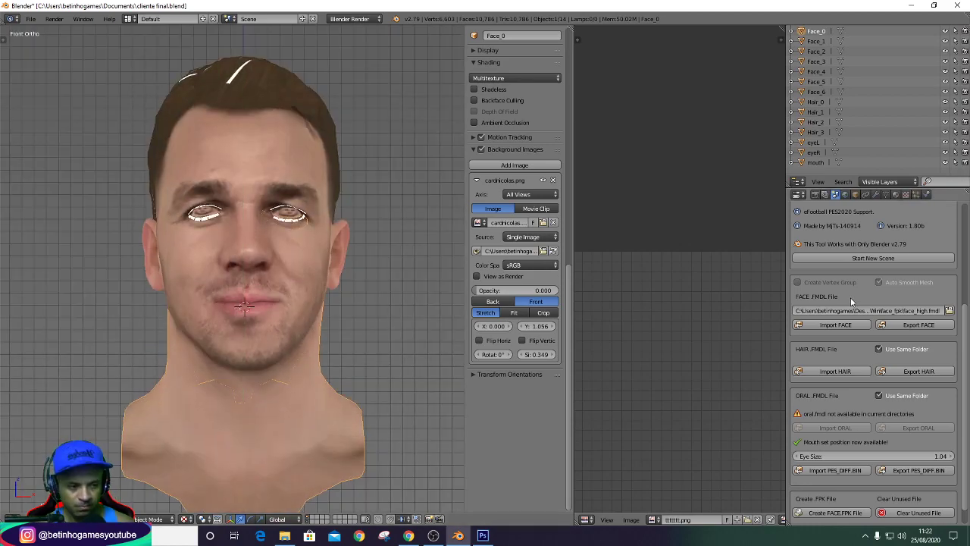
left_click(924, 325)
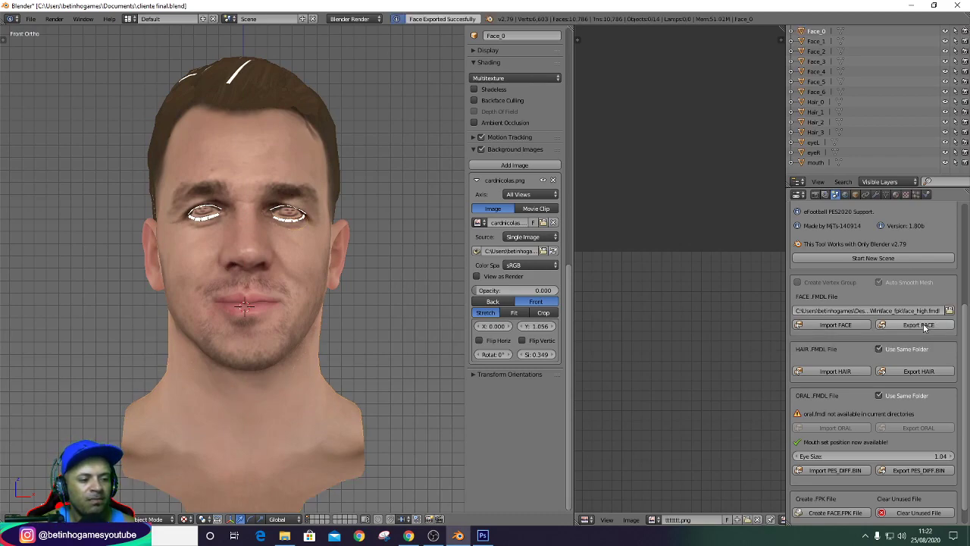
left_click(920, 372)
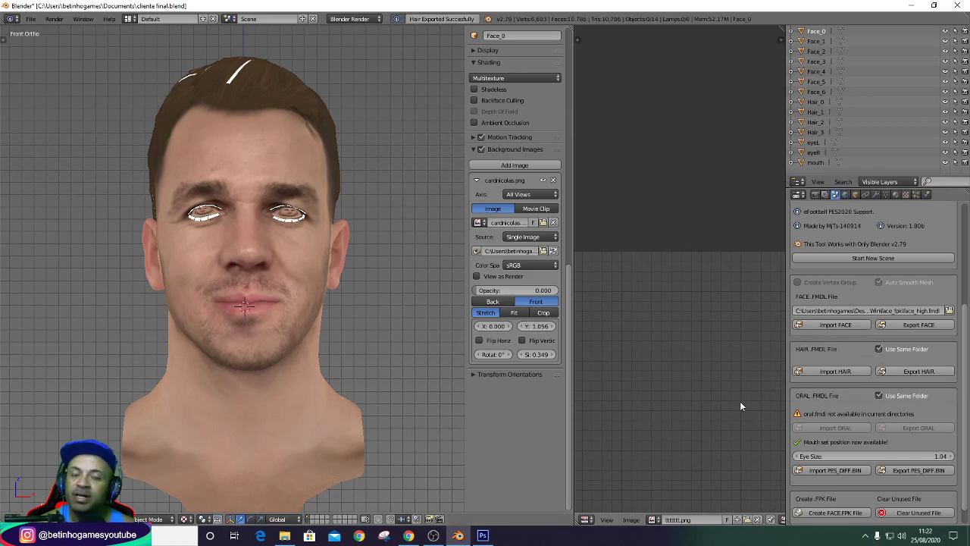
left_click(920, 471)
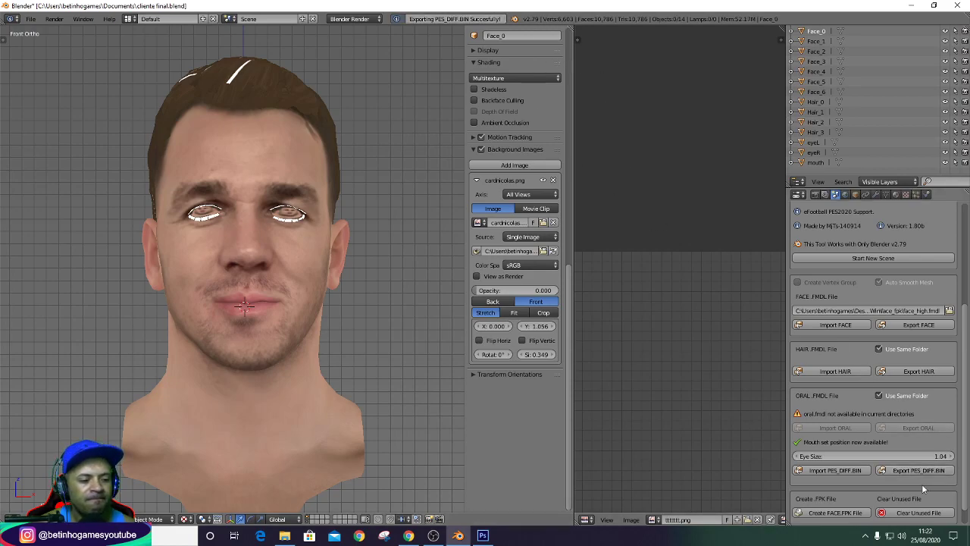
left_click(844, 514)
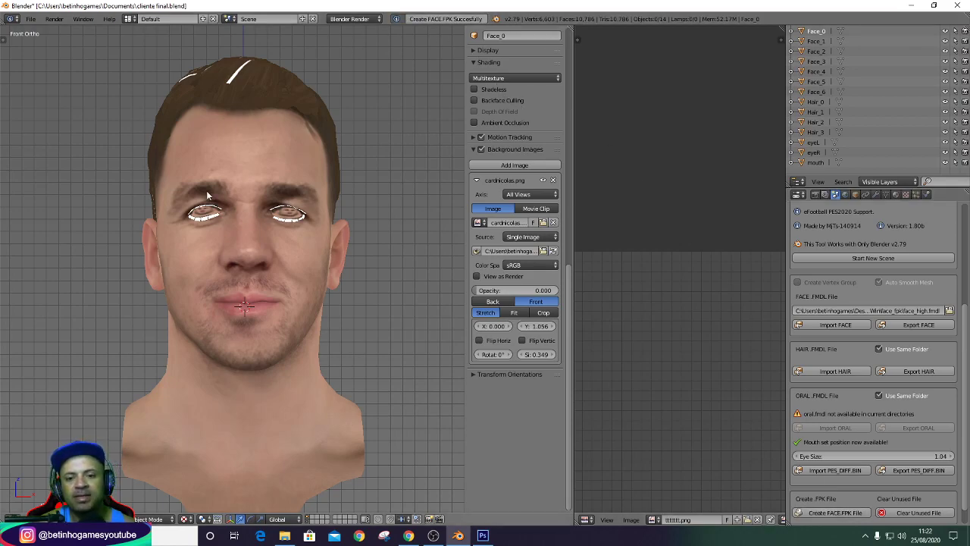
Check the head in side and front views, then bring up the face texture in Photoshop.
key("KP_4")
key("KP_4")
key("KP_4")
key("KP_4")
key("KP_4")
key("KP_4")
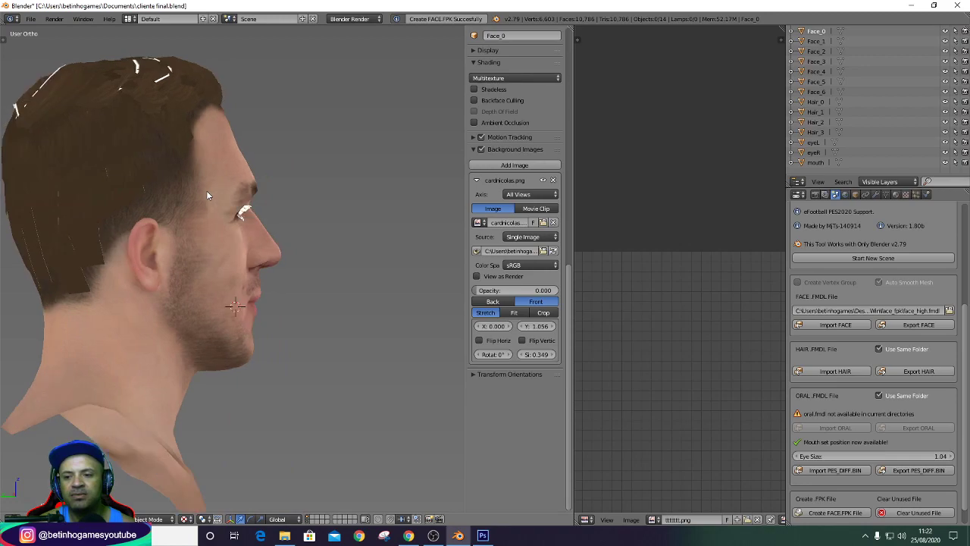
key("KP_4")
key("KP_4")
key("KP_4")
key("KP_4")
key("KP_4")
key("KP_4")
key("KP_4")
key("KP_1")
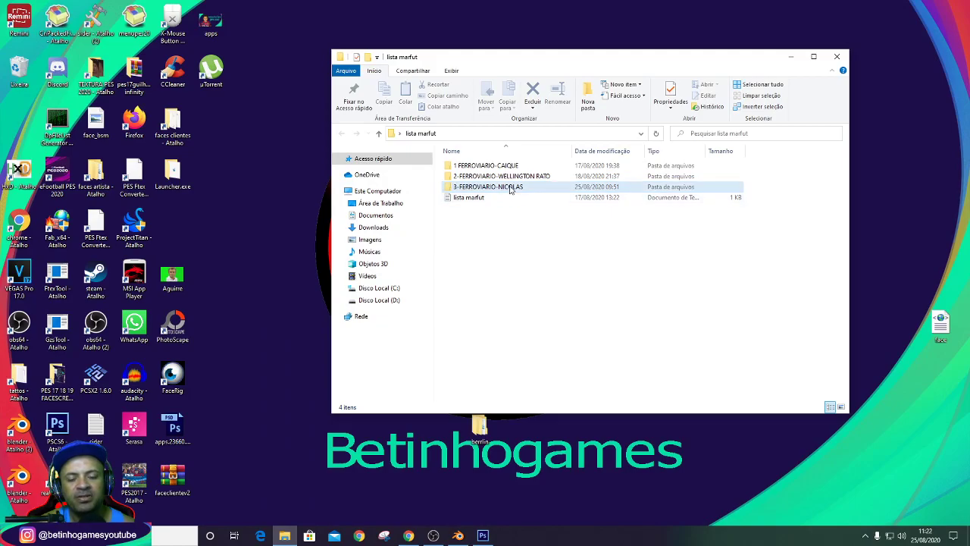
left_click(480, 537)
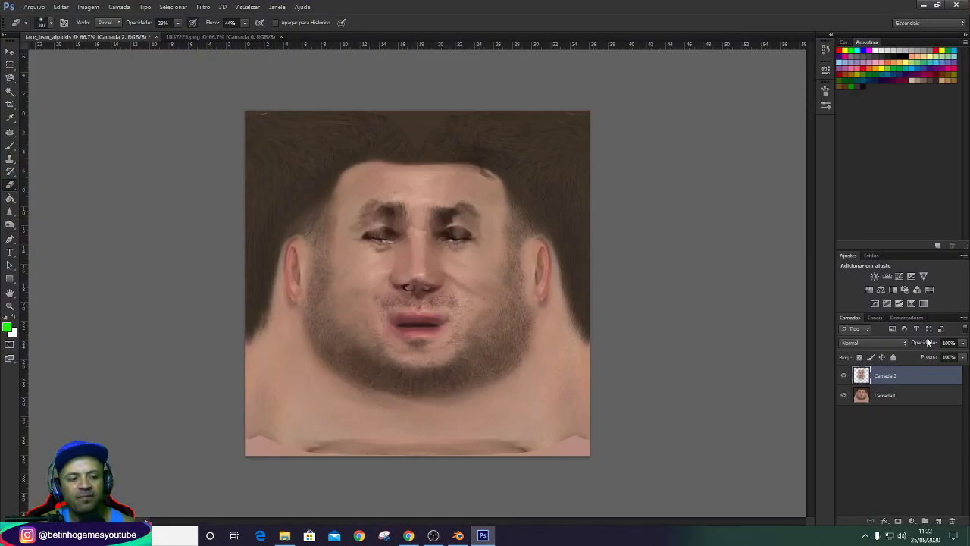
Merge Camada 2 down into the layer below and select the entire canvas with the Rectangular Marquee.
right_click(919, 381)
left_click(830, 369)
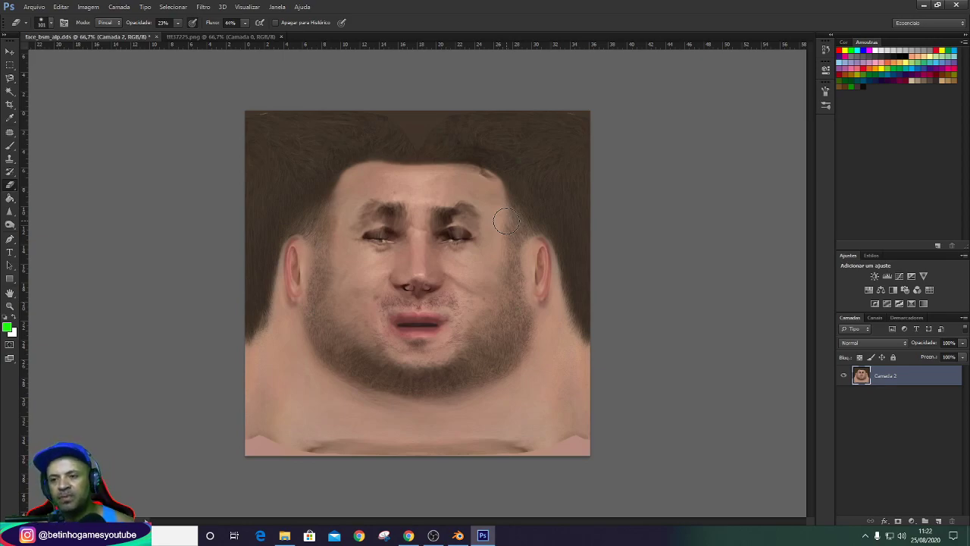
left_click(10, 64)
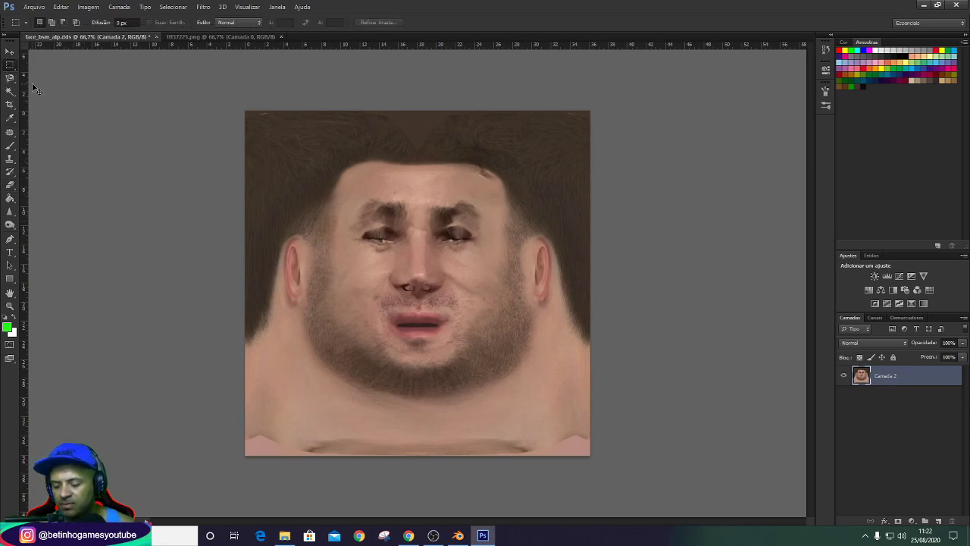
key("ctrl+a")
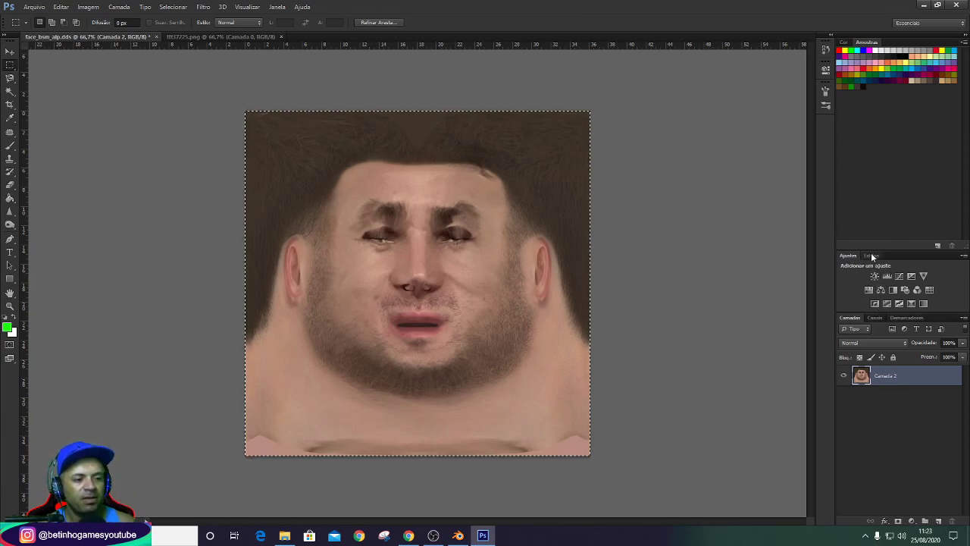
Paste the grayscale face into the Alfa 1 channel.
left_click(876, 318)
left_click(887, 353)
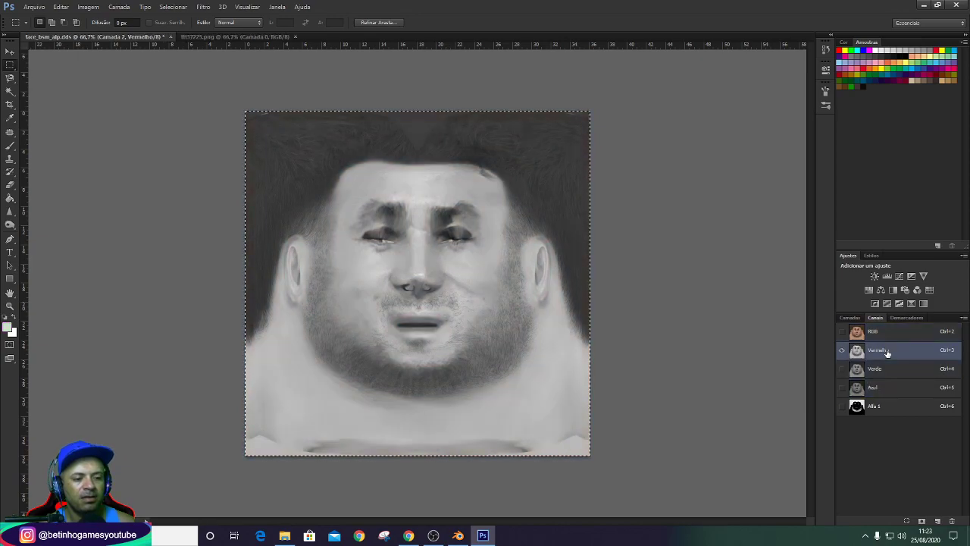
left_click(887, 406)
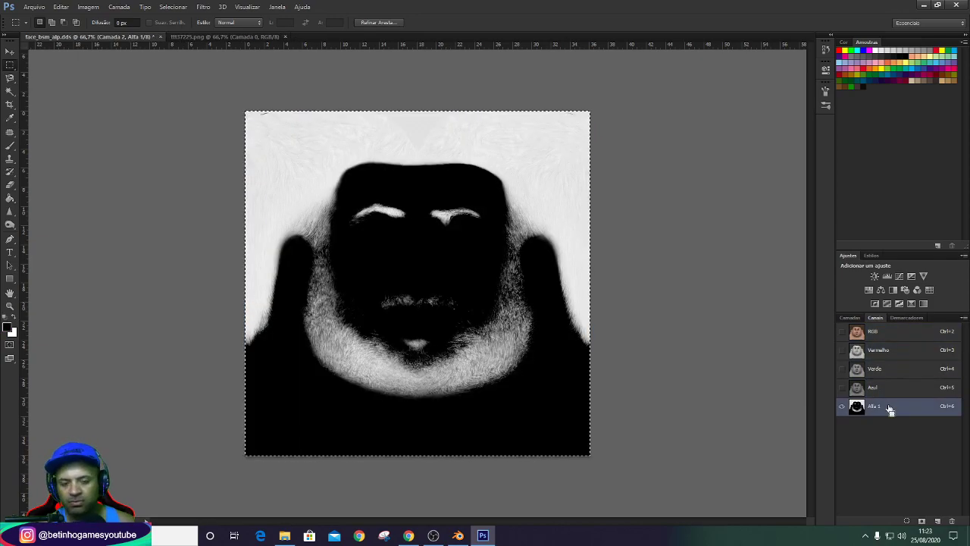
key("ctrl+v")
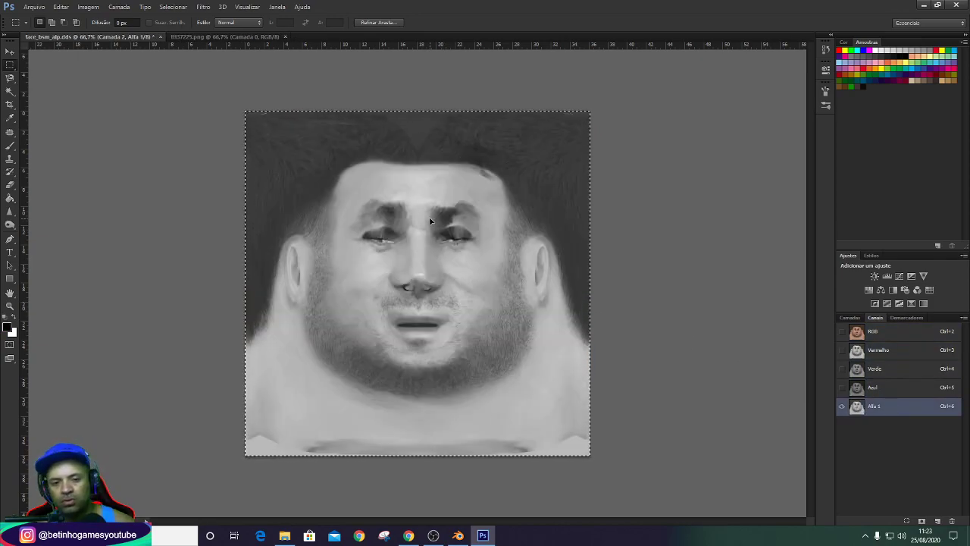
Raise Alfa 1's contrast with Levels, pulling the white slider left and the black slider right.
key("ctrl+l")
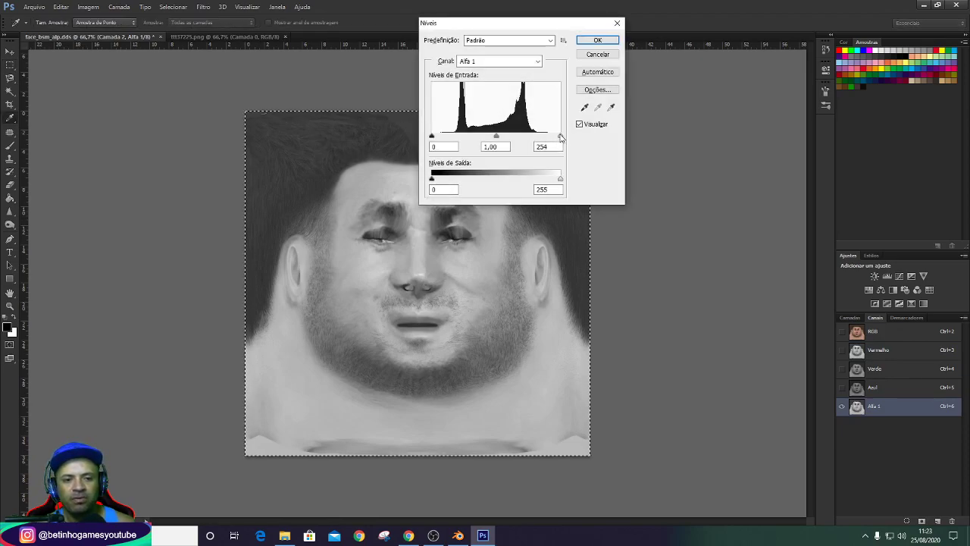
left_click_drag(561, 136, 516, 139)
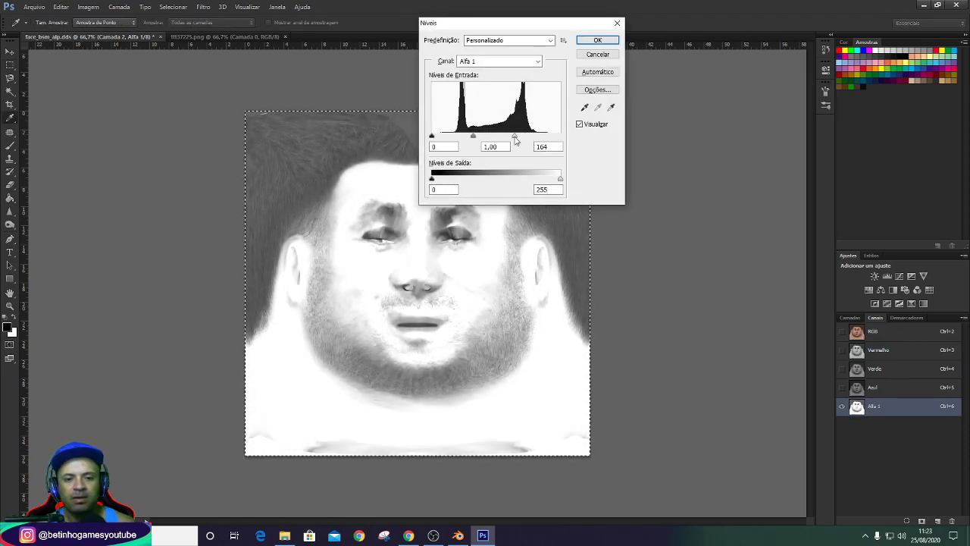
left_click_drag(432, 136, 503, 138)
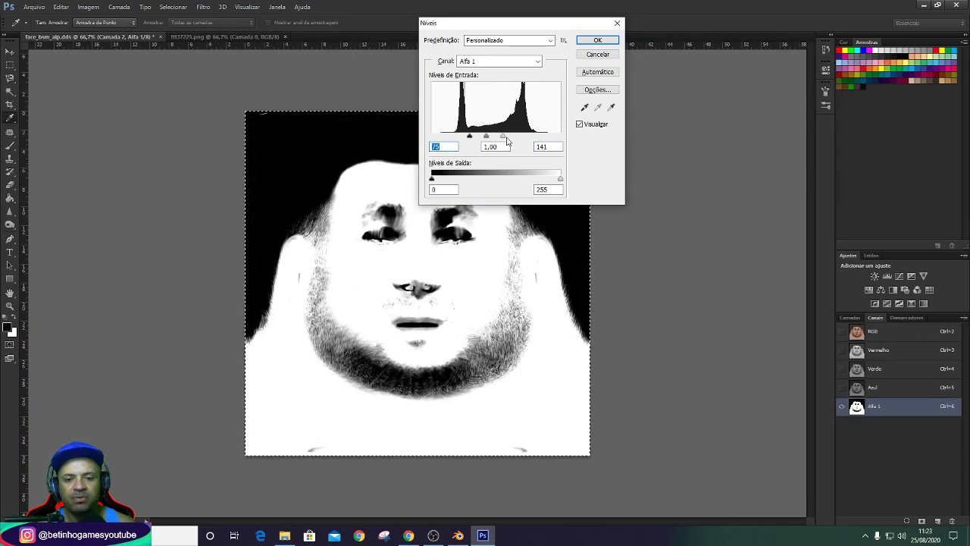
left_click(597, 39)
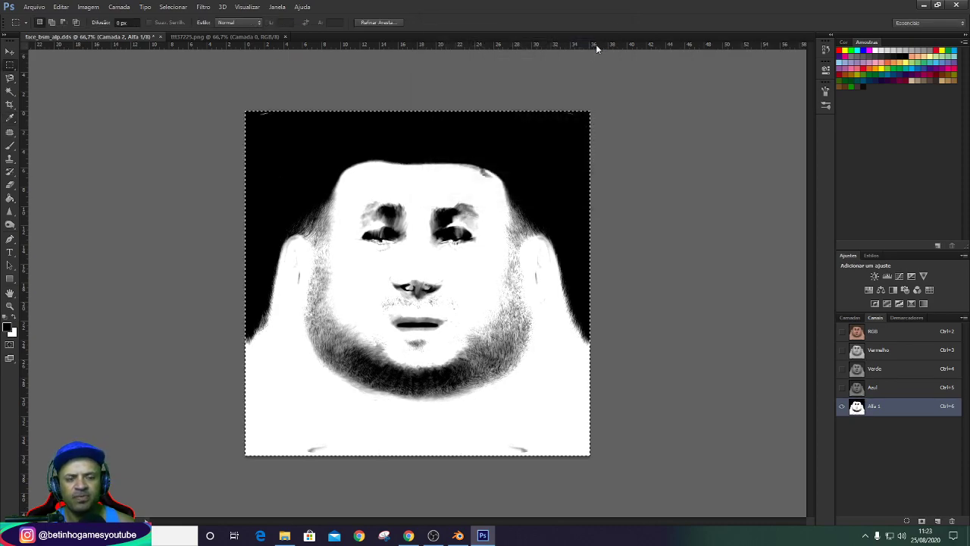
Set up a larger hard round brush at 100% opacity and 100% flow.
left_click(10, 185)
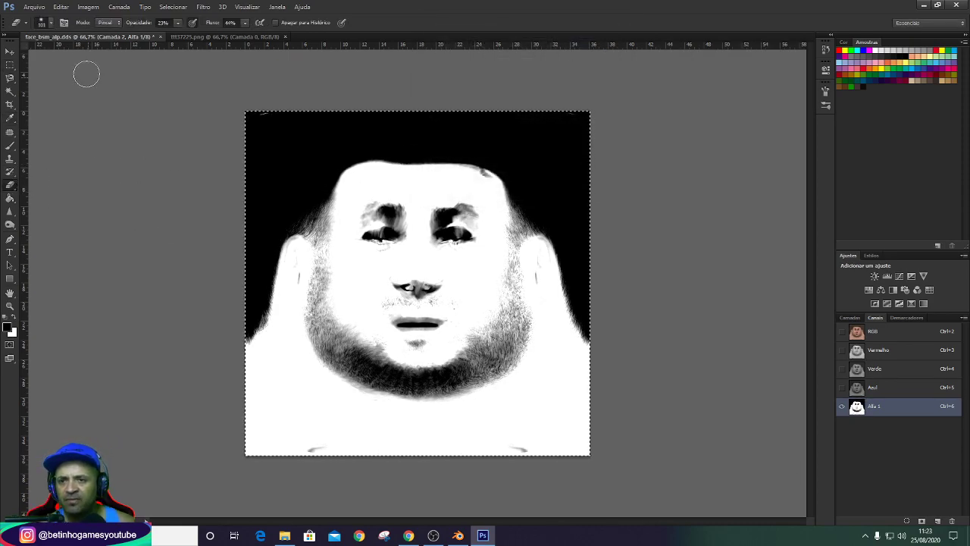
left_click_drag(178, 23, 285, 38)
left_click(244, 22)
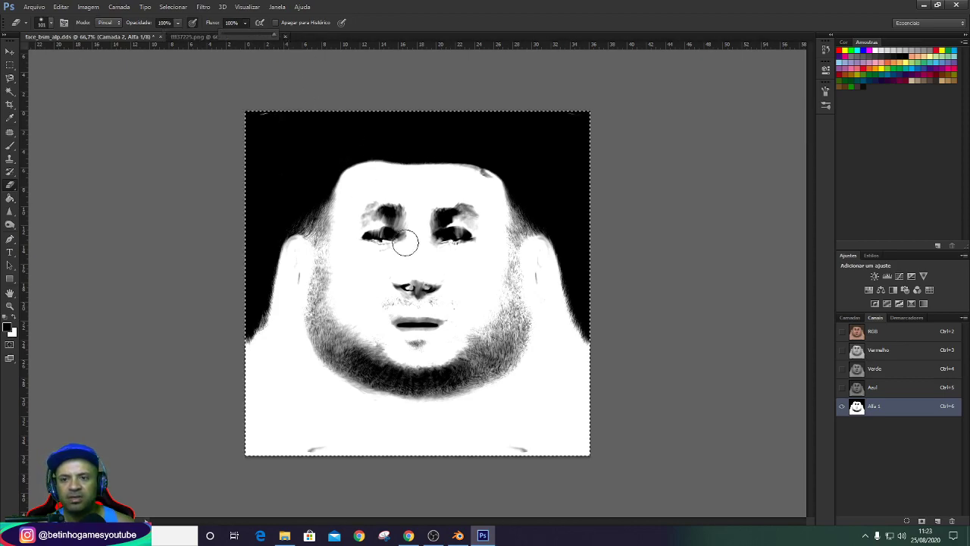
right_click(333, 247)
left_click(373, 322)
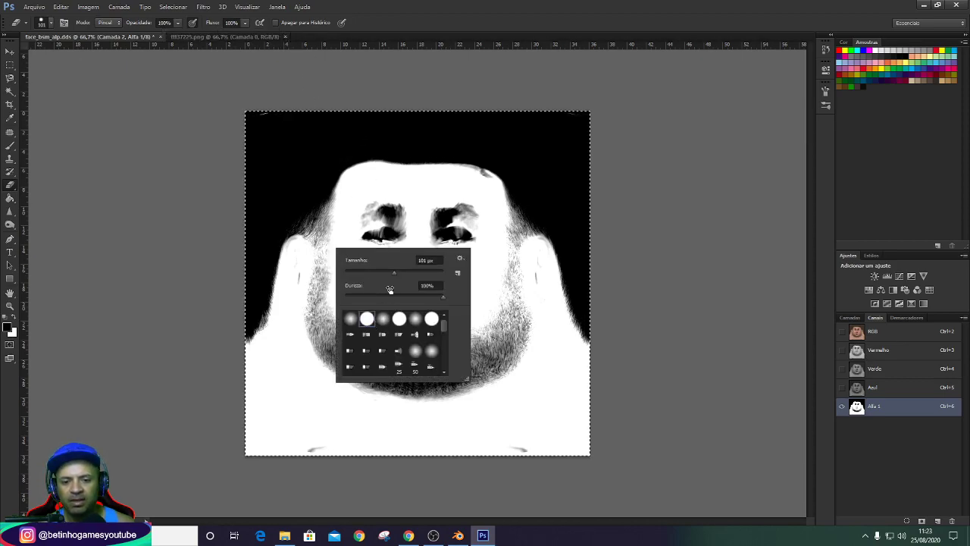
left_click_drag(393, 273, 402, 279)
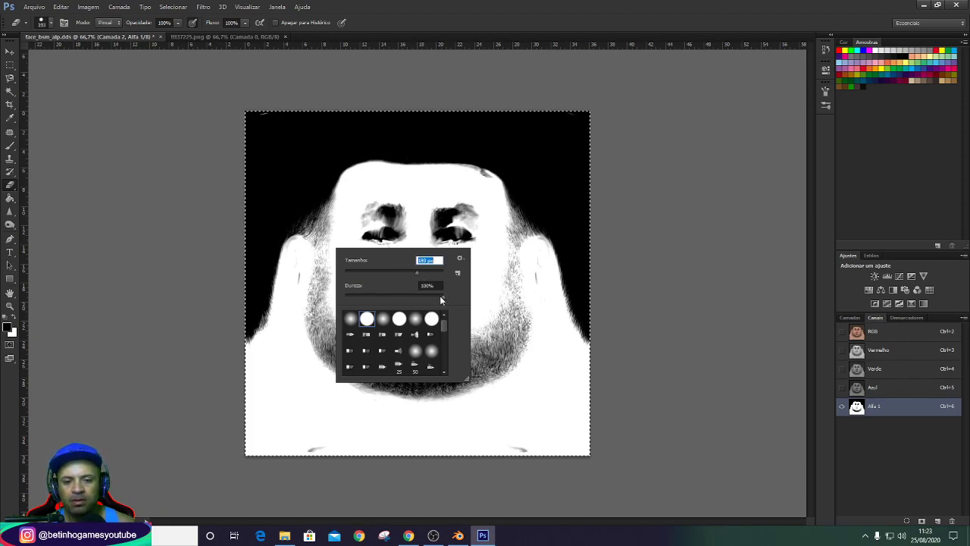
key("Tab")
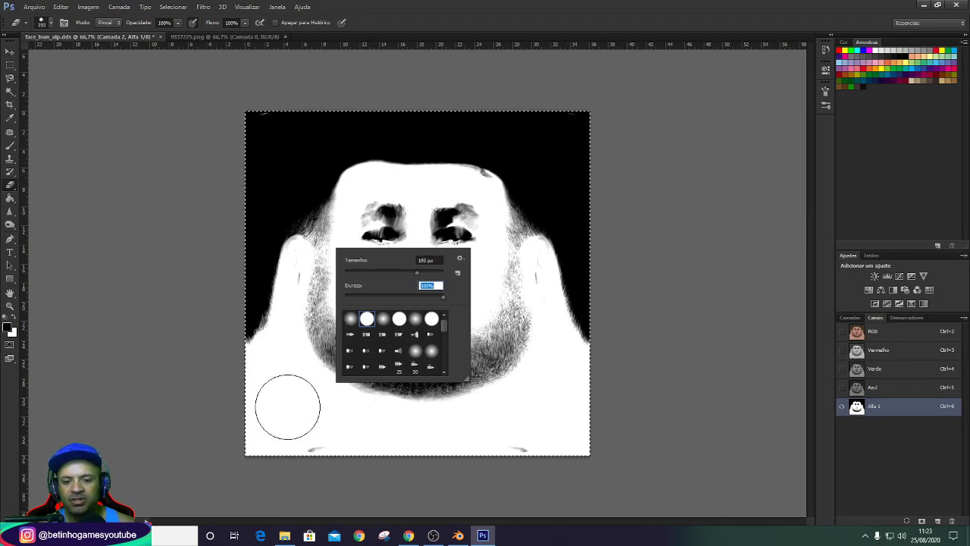
key("Return")
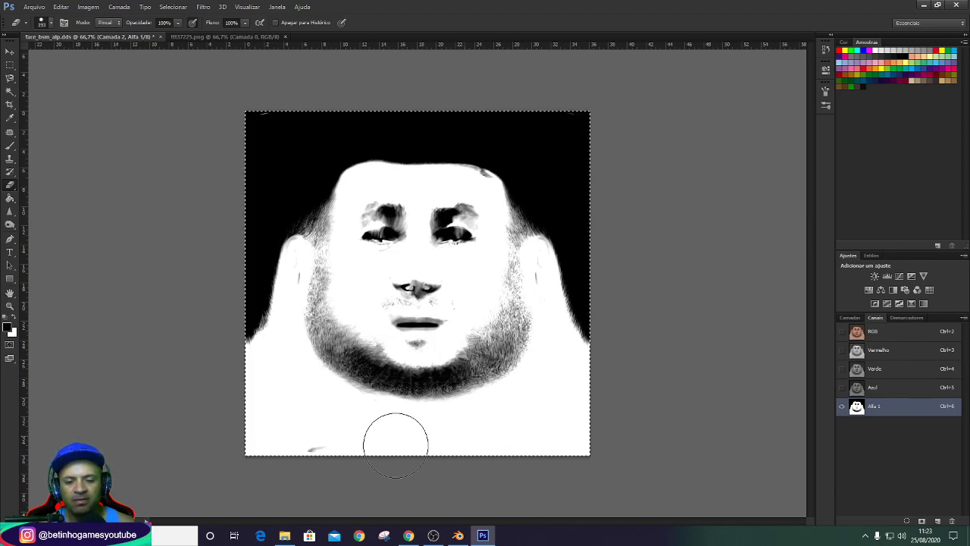
Paint the grey mark at the mask's bottom and the nose and mouth white.
left_click_drag(396, 445, 266, 418)
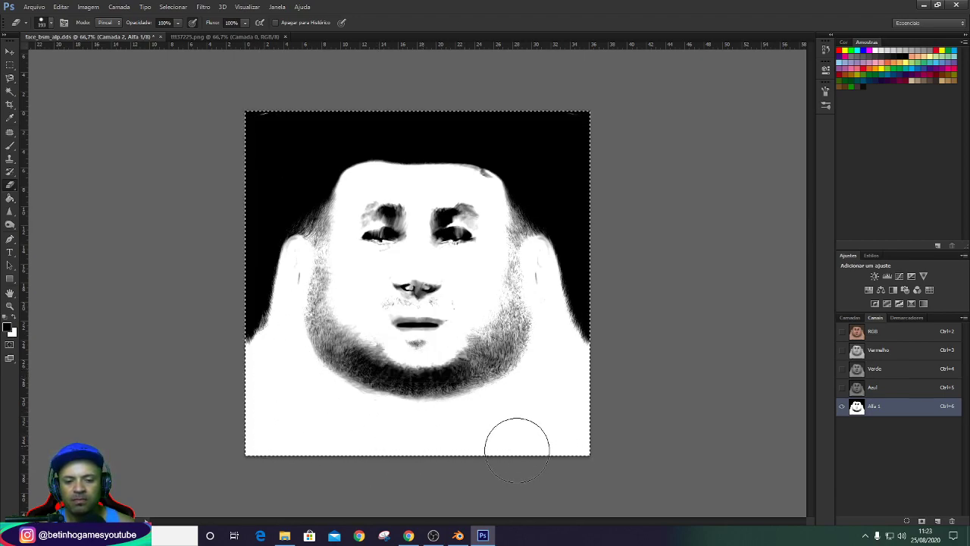
right_click(466, 438)
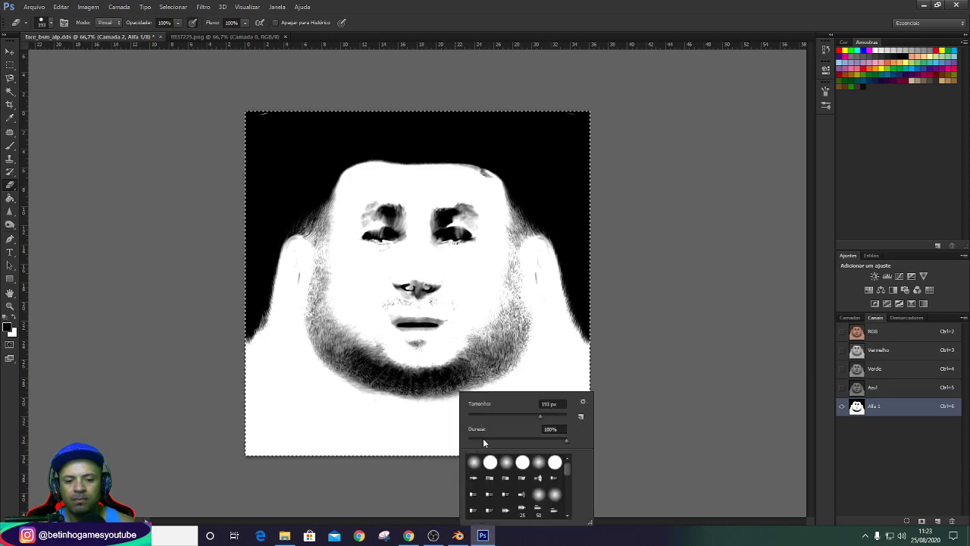
left_click(490, 462)
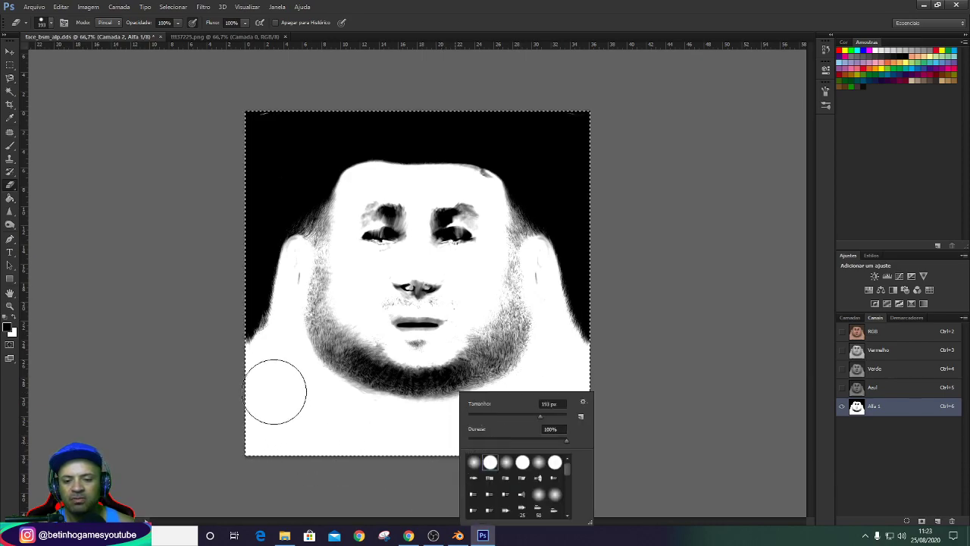
left_click(274, 392)
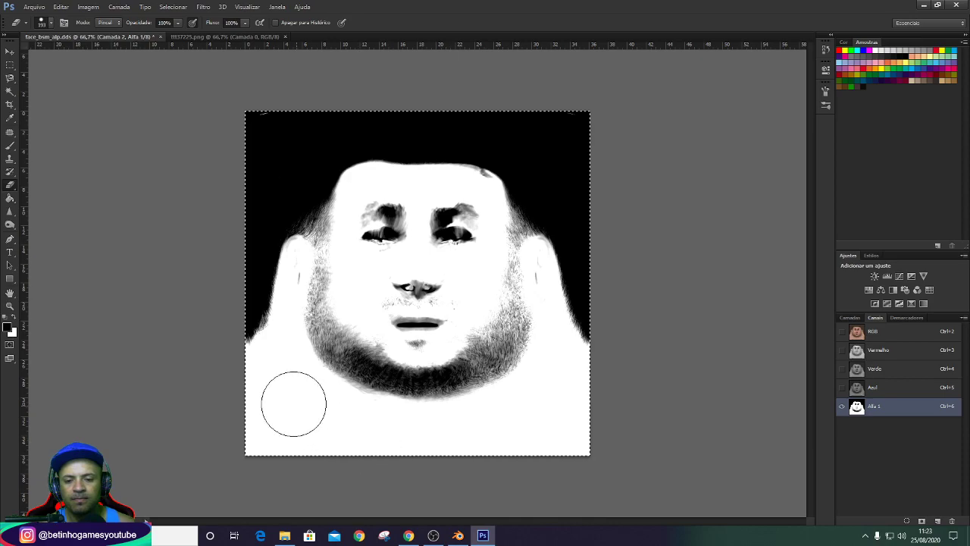
right_click(288, 388)
left_click(418, 311)
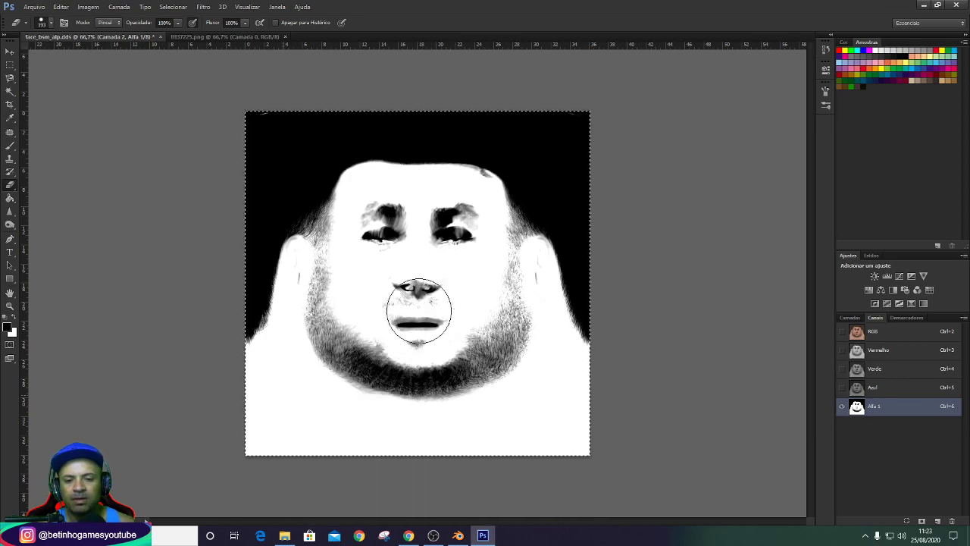
mouse_move(418, 311)
left_mouse_down()
mouse_move(433, 281)
mouse_move(418, 321)
mouse_move(379, 304)
mouse_move(379, 253)
mouse_move(455, 258)
left_mouse_up()
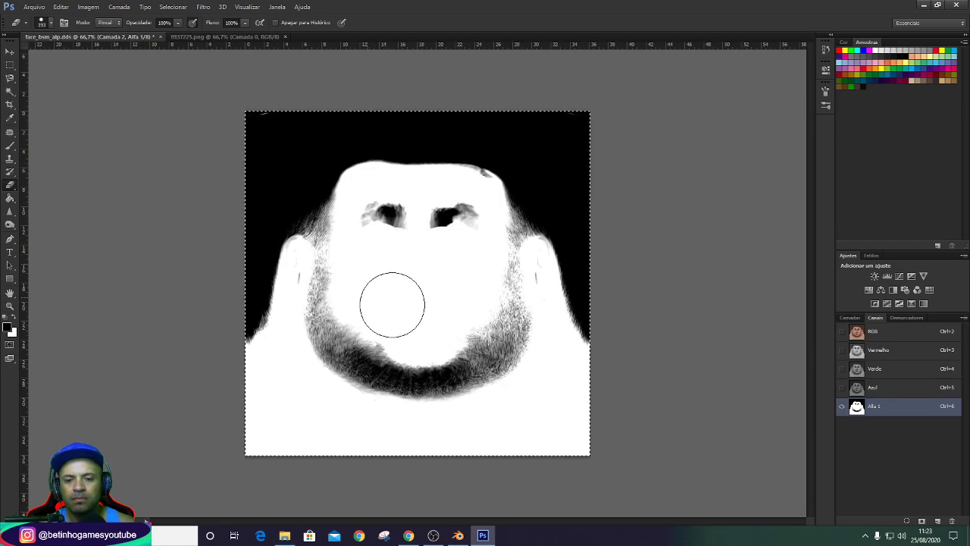
With a smaller brush, paint the left cheek and the forehead speck white.
right_click(470, 263)
left_click_drag(498, 286, 524, 286)
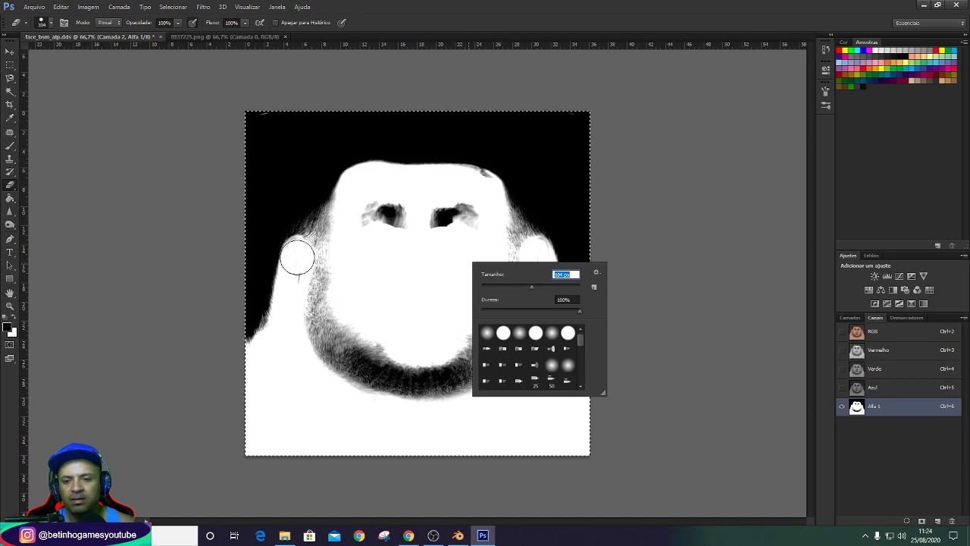
left_click_drag(296, 256, 281, 338)
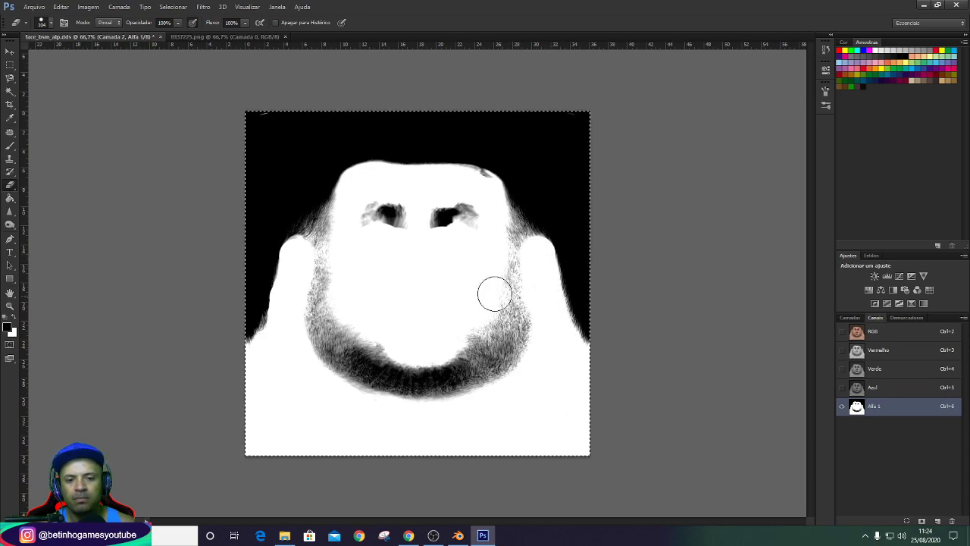
right_click(421, 276)
left_click_drag(482, 301, 472, 302)
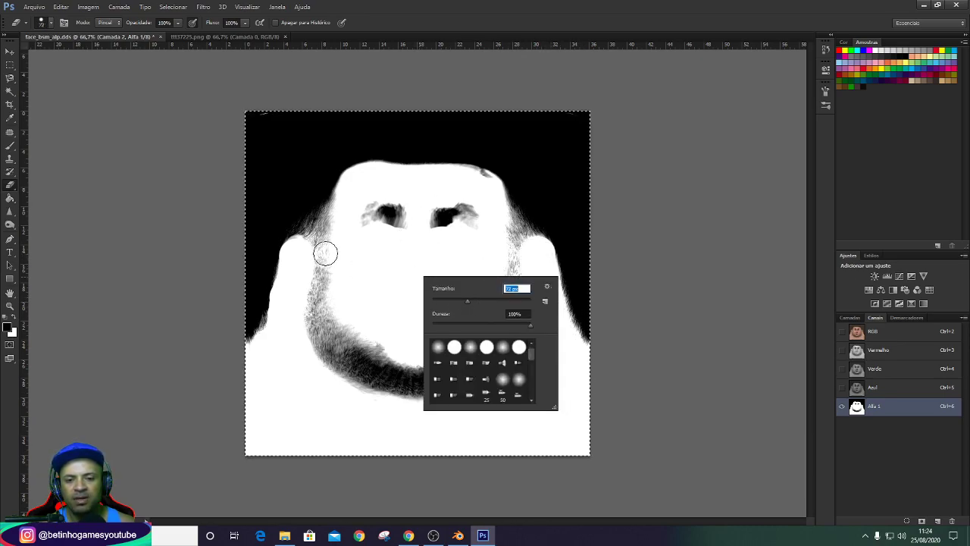
key("Return")
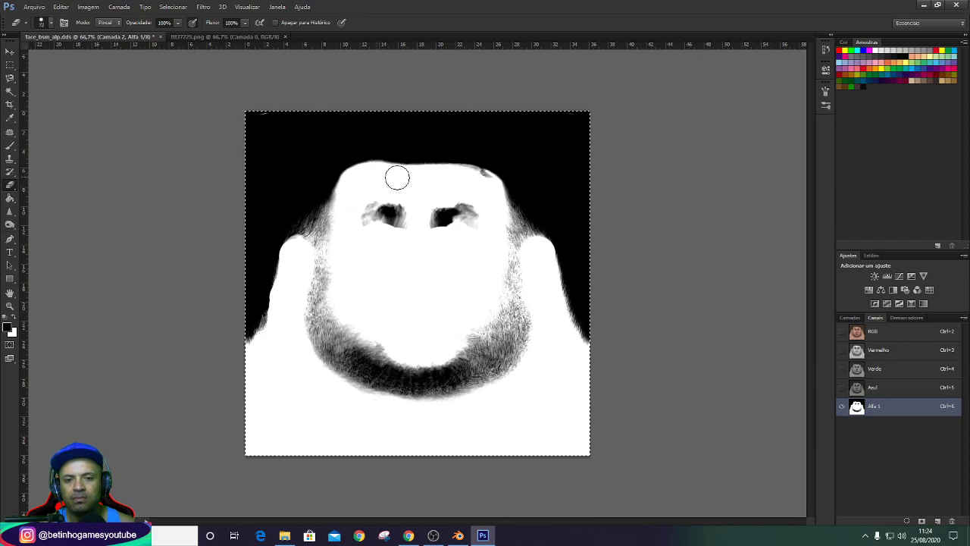
mouse_move(472, 183)
left_mouse_down()
mouse_move(486, 180)
mouse_move(477, 188)
left_mouse_up()
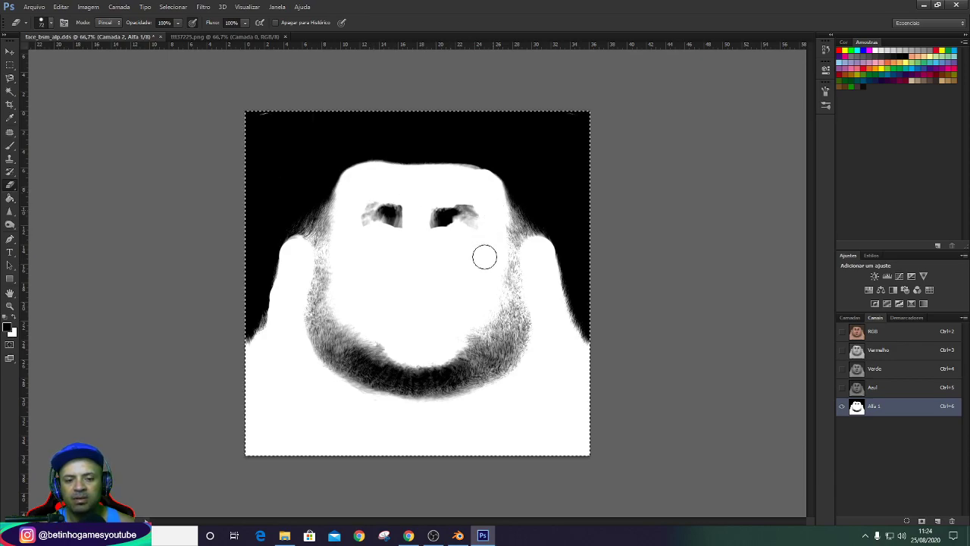
Invert the Alfa 1 mask and return to the RGB colour view and layers.
key("ctrl+i")
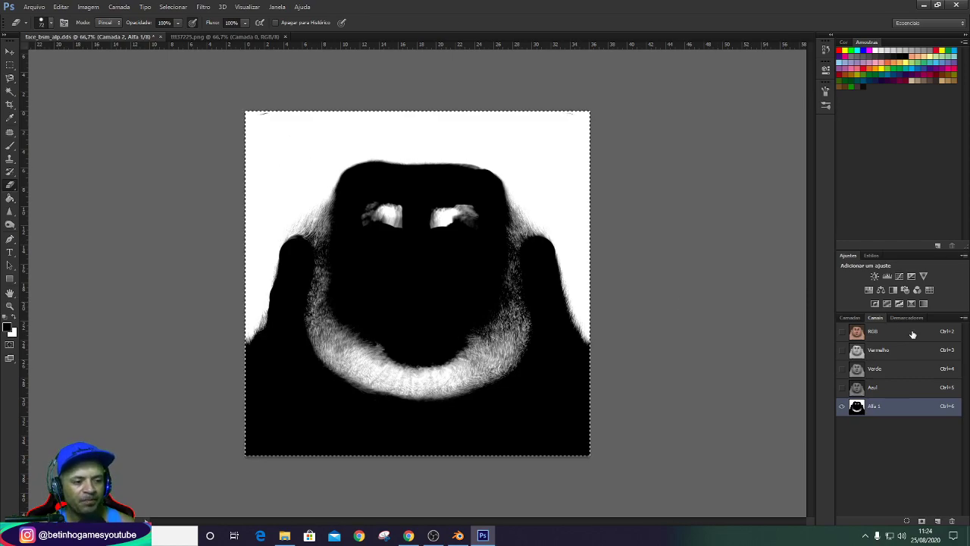
left_click(854, 328)
left_click(850, 318)
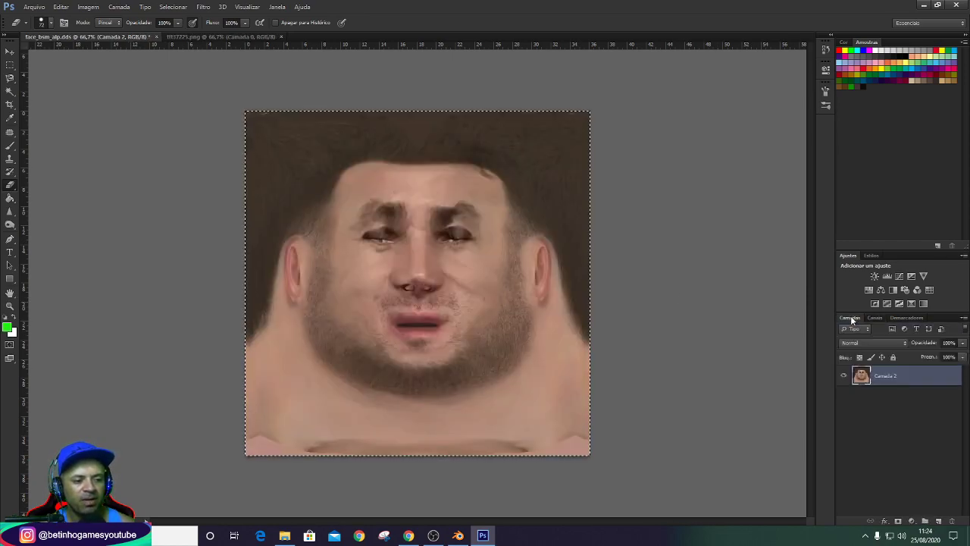
left_click(34, 7)
Overwrite face_bsm_alp as a D3D/DDS file with DXT5 interpolated-alpha compression.
left_click(94, 128)
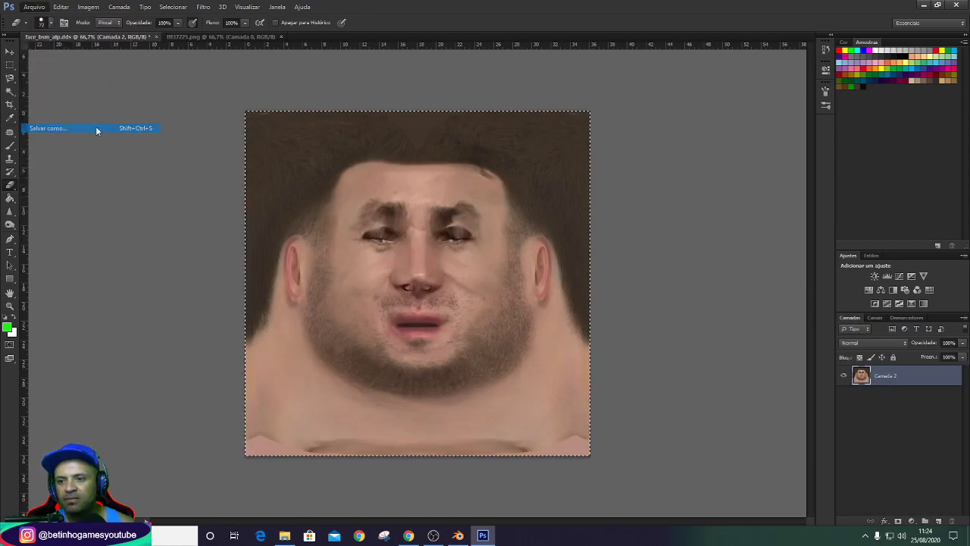
left_click(271, 379)
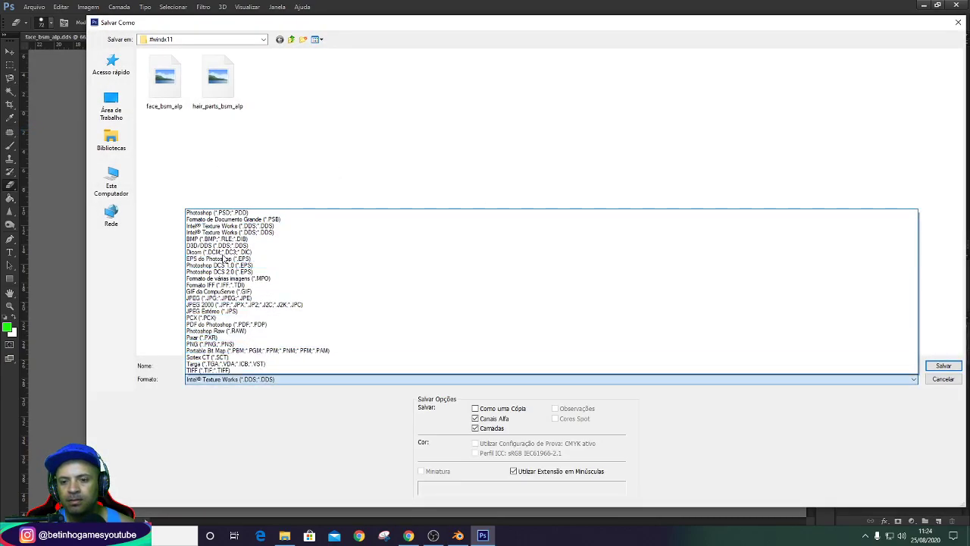
left_click(215, 249)
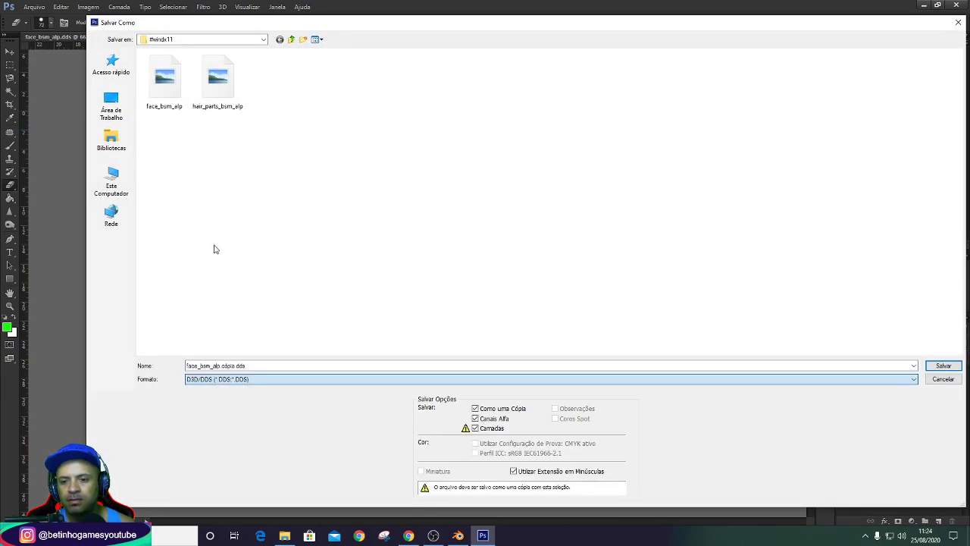
left_click(169, 102)
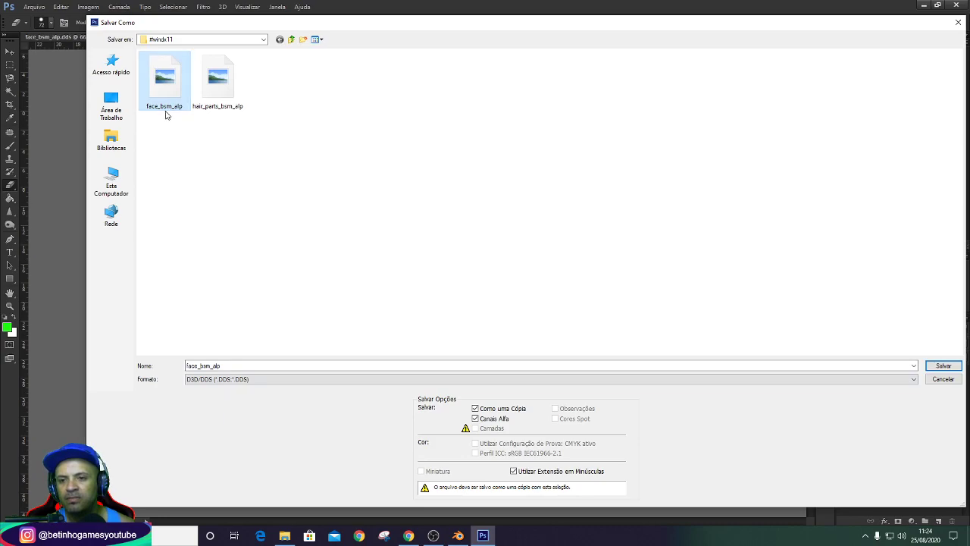
left_click(940, 366)
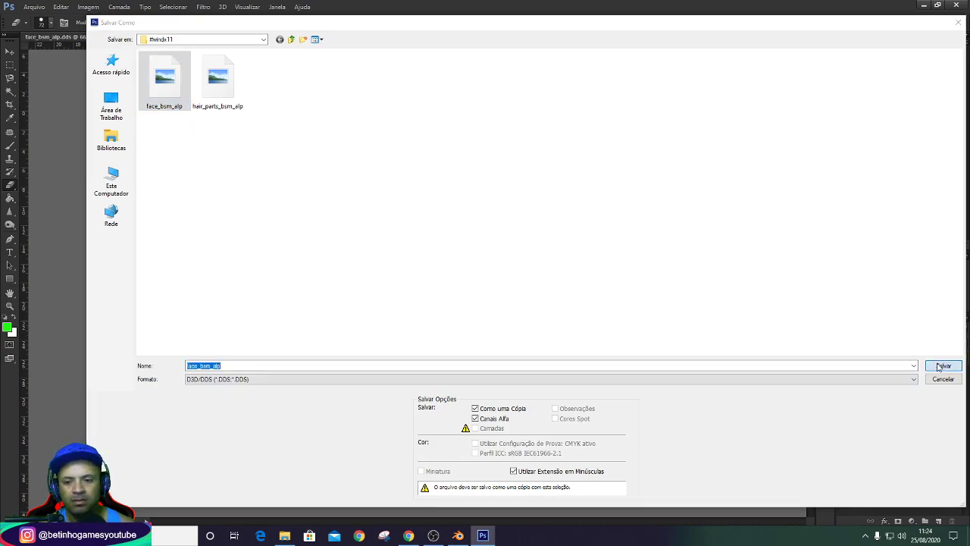
left_click(476, 202)
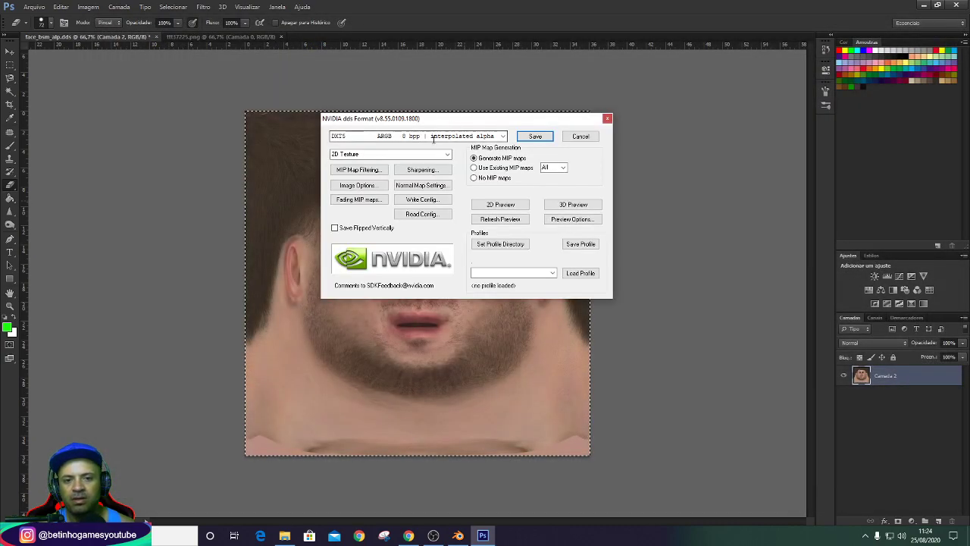
left_click(504, 137)
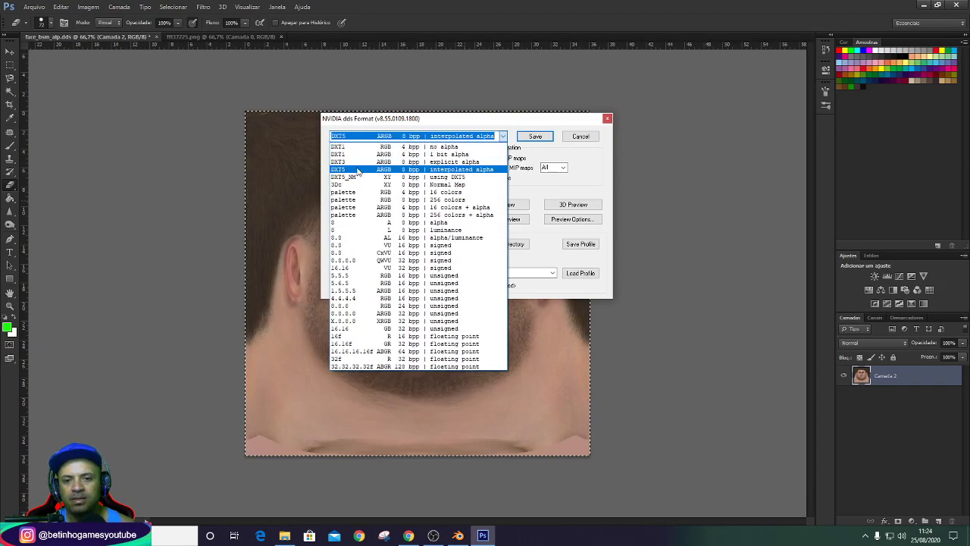
left_click(383, 170)
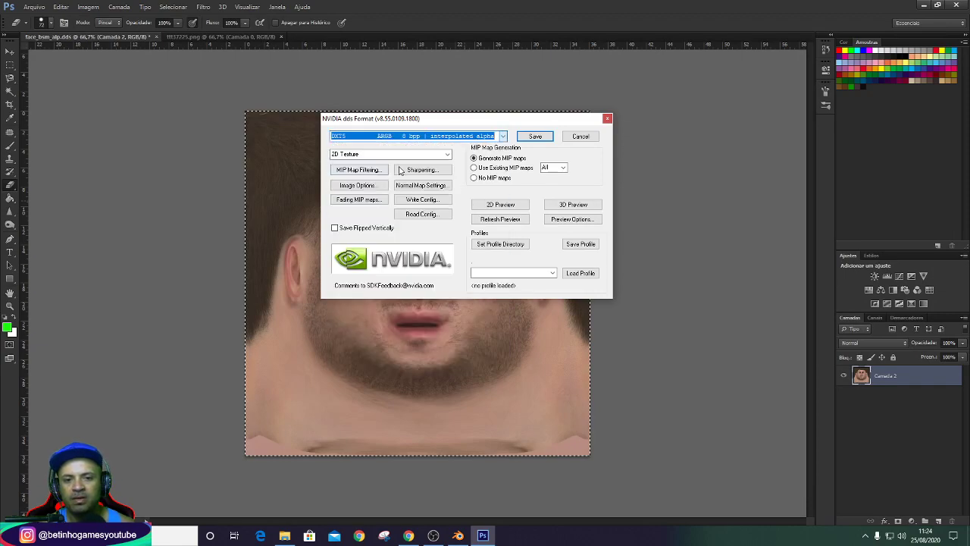
left_click(534, 136)
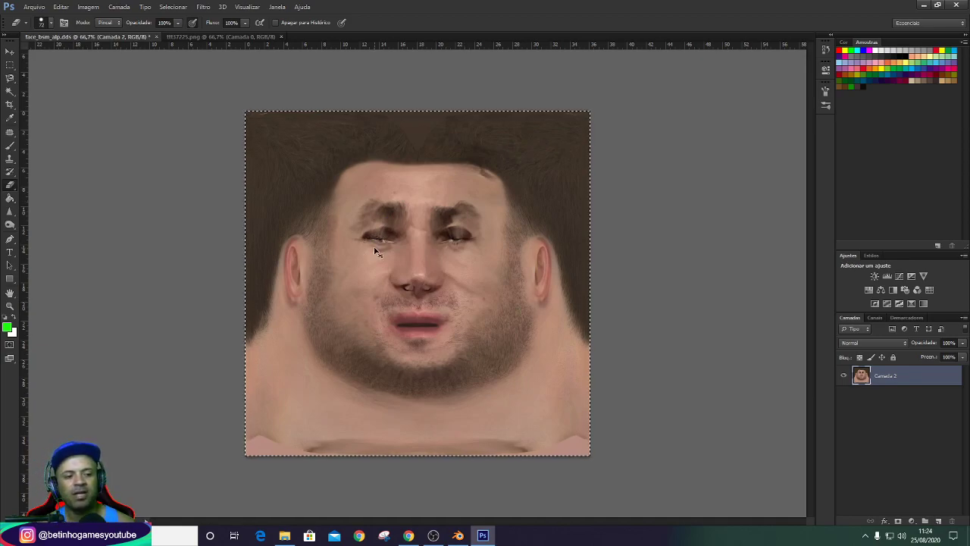
Duplicate the face layer twice, select the beard and hair tones by Color Range, and copy them to Camada 4.
key("ctrl+j")
key("ctrl+j")
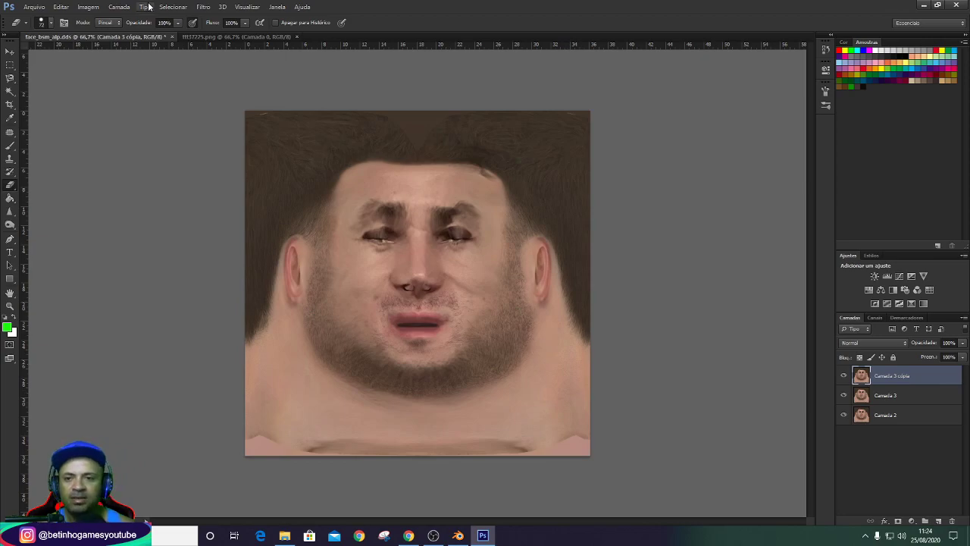
left_click(210, 9)
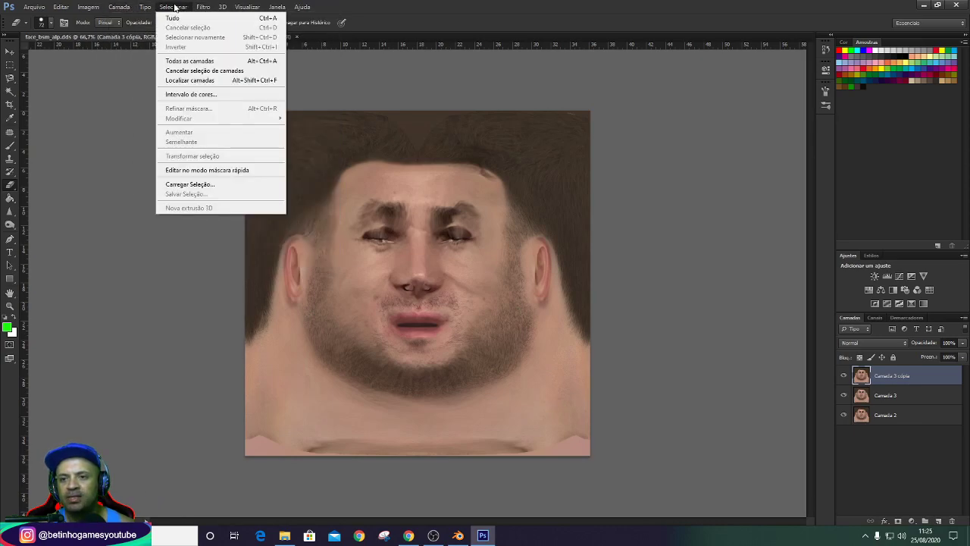
left_click(190, 94)
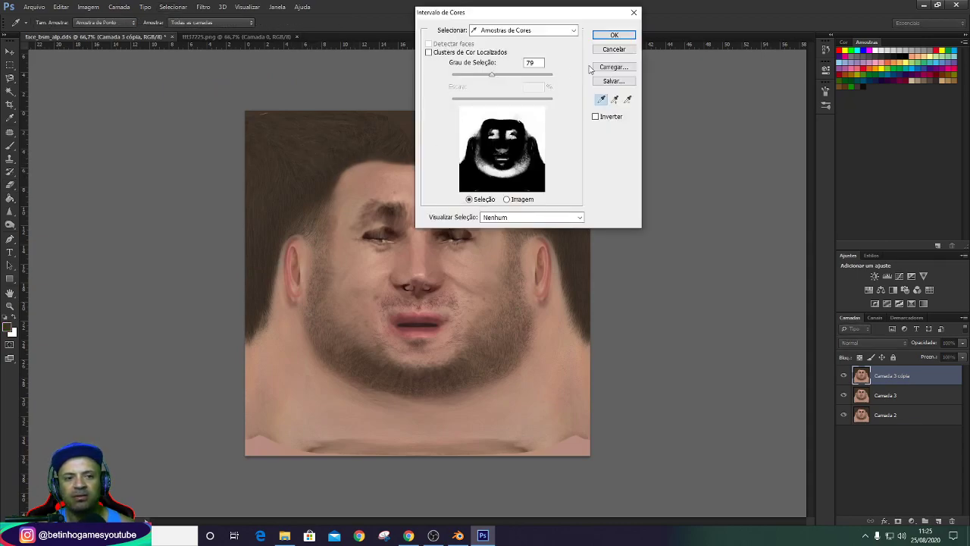
left_click(618, 36)
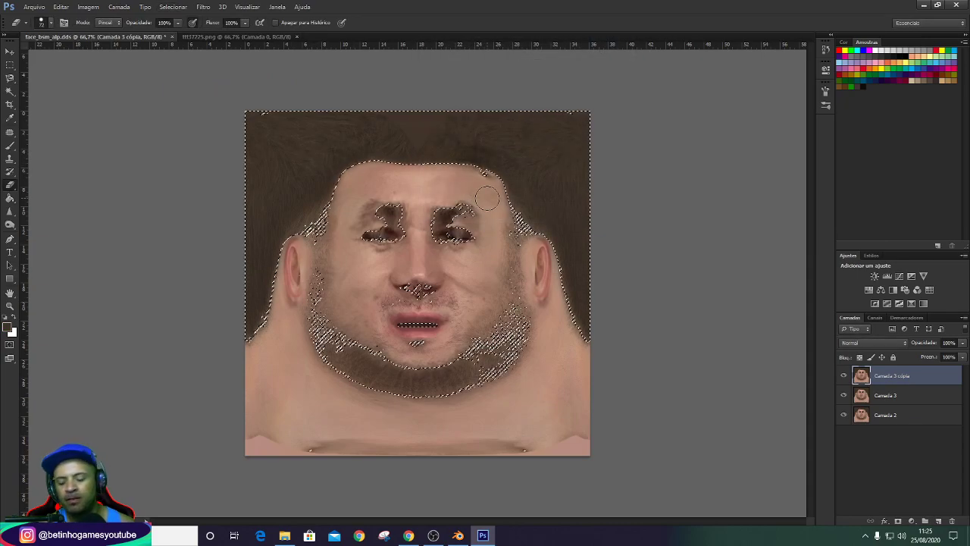
key("ctrl+j")
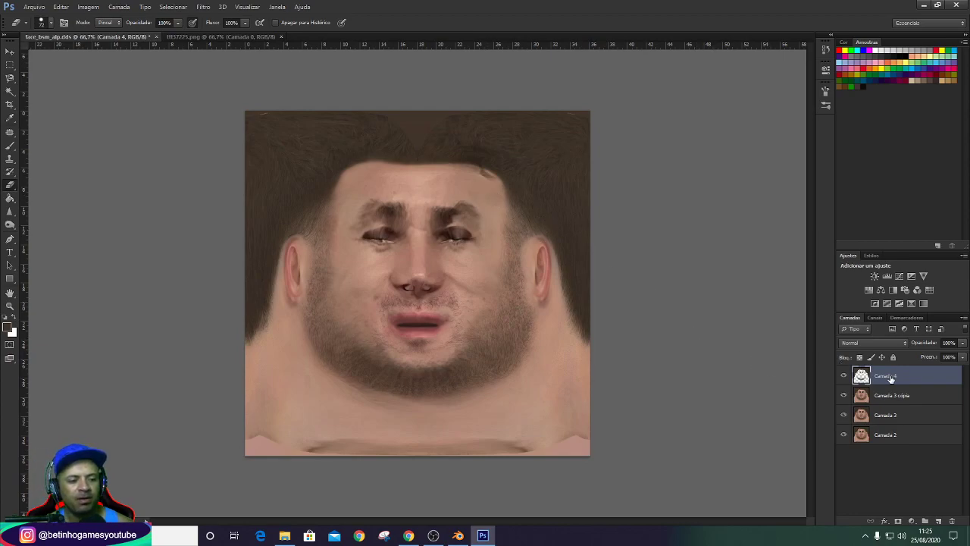
Apply the teal-to-orange preset gradient map to Camada 4, then select the Camada 3 cópia layer.
left_click(88, 7)
mouse_move(94, 33)
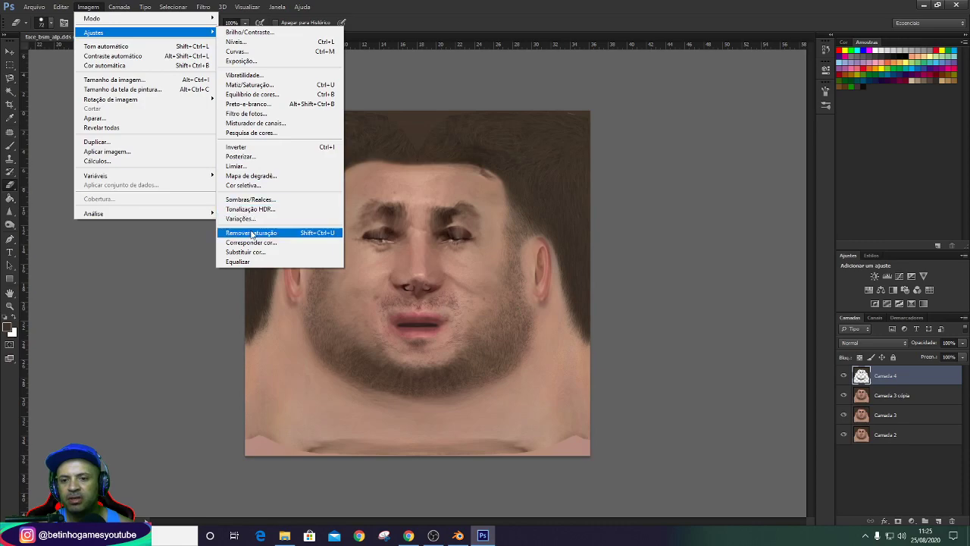
left_click(252, 176)
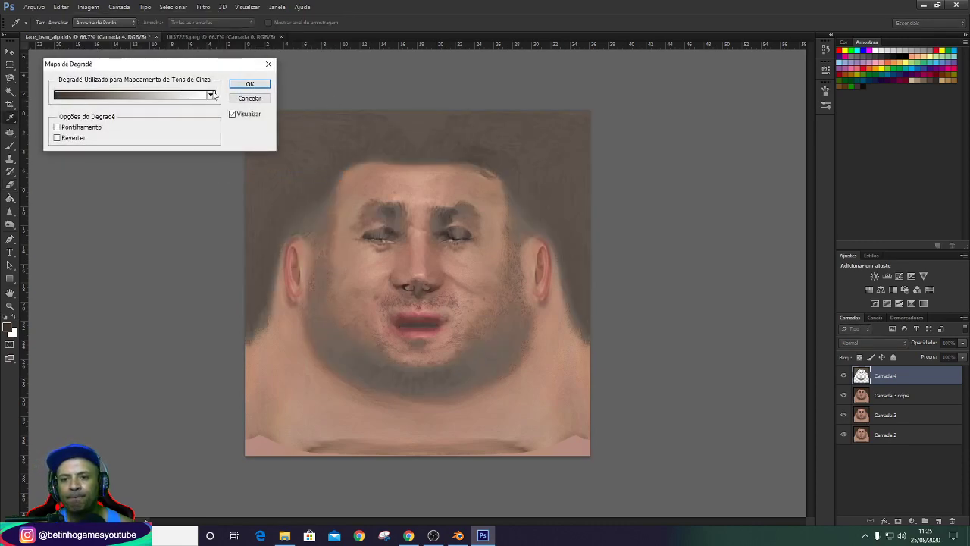
left_click(212, 96)
left_click(164, 150)
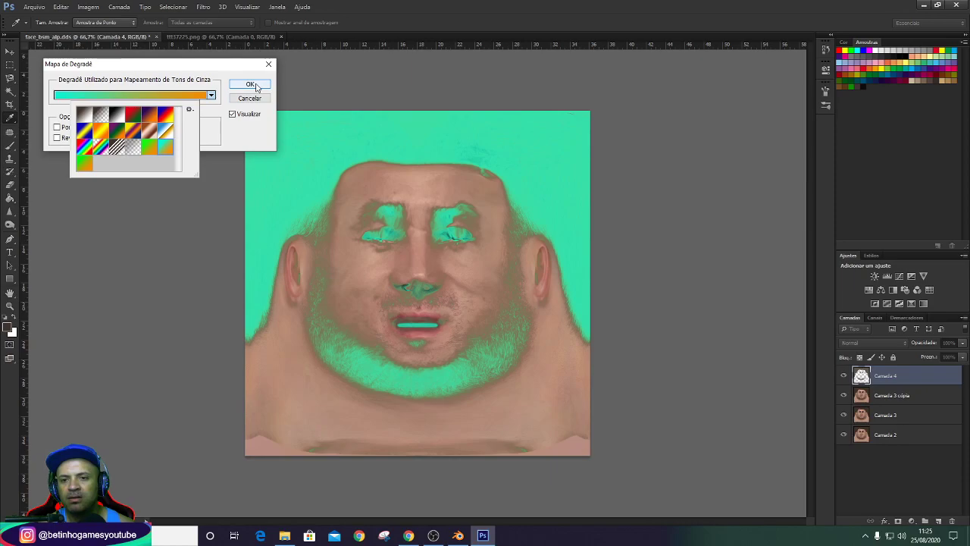
left_click(185, 96)
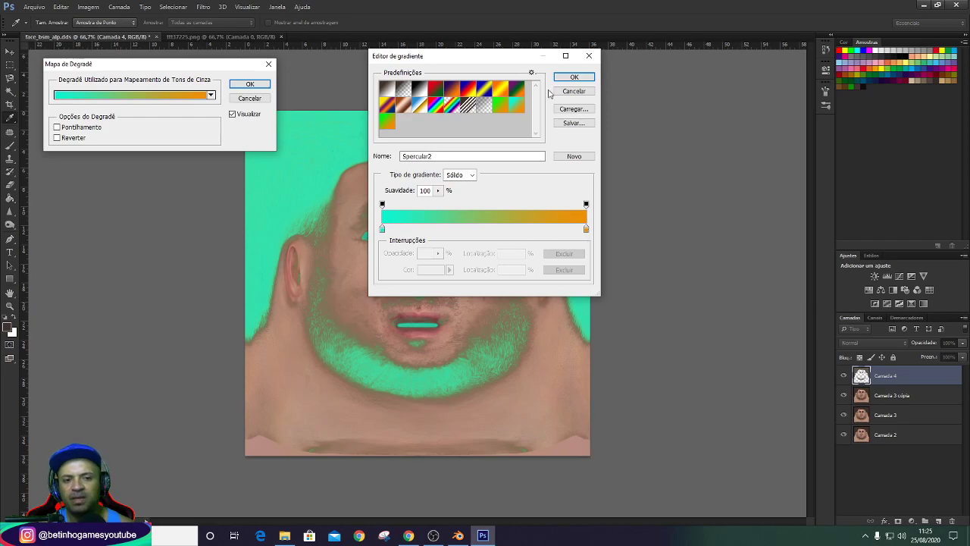
left_click(576, 76)
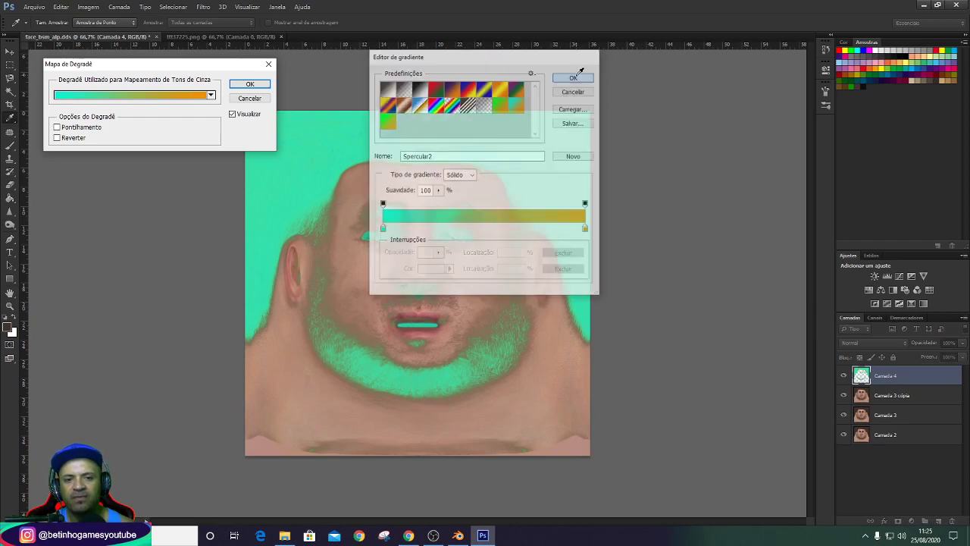
left_click(249, 83)
key("e")
left_click(892, 399)
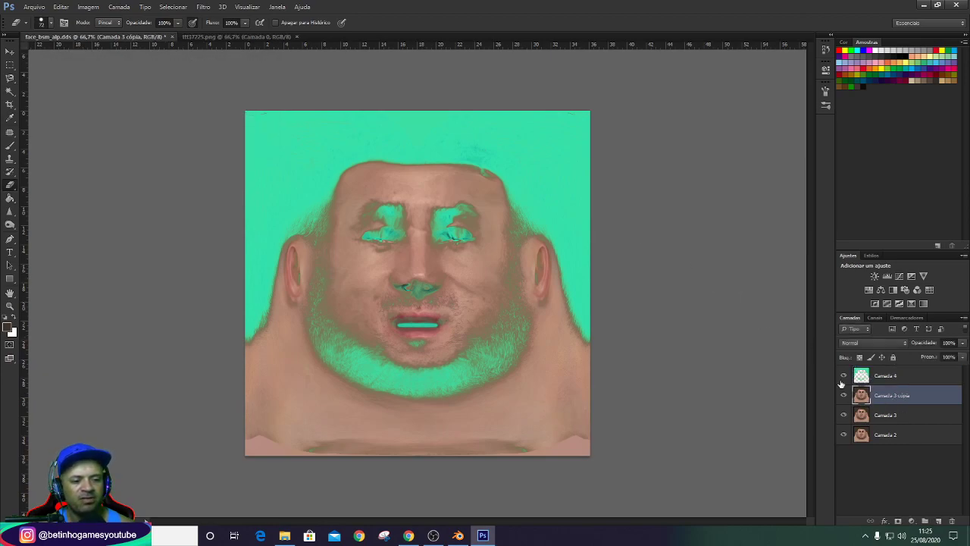
left_click(87, 7)
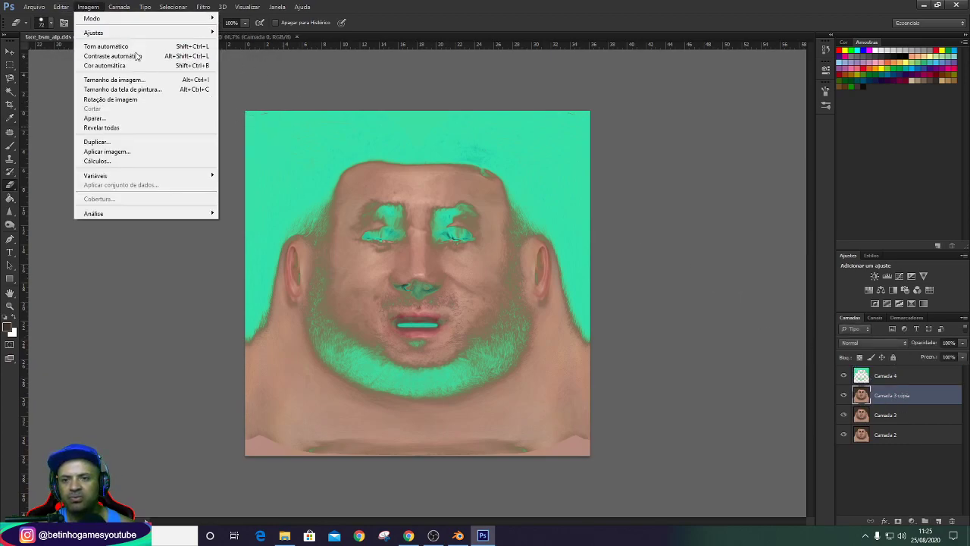
Gradient-map Camada 3 cópia with Spercular2, shifting the teal stop to about 10%.
mouse_move(94, 33)
left_click(267, 177)
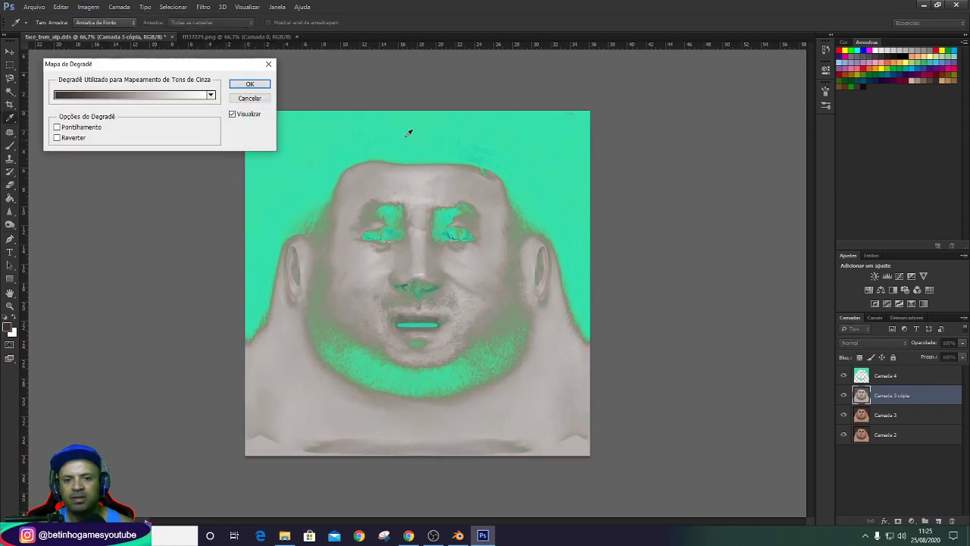
left_click(198, 94)
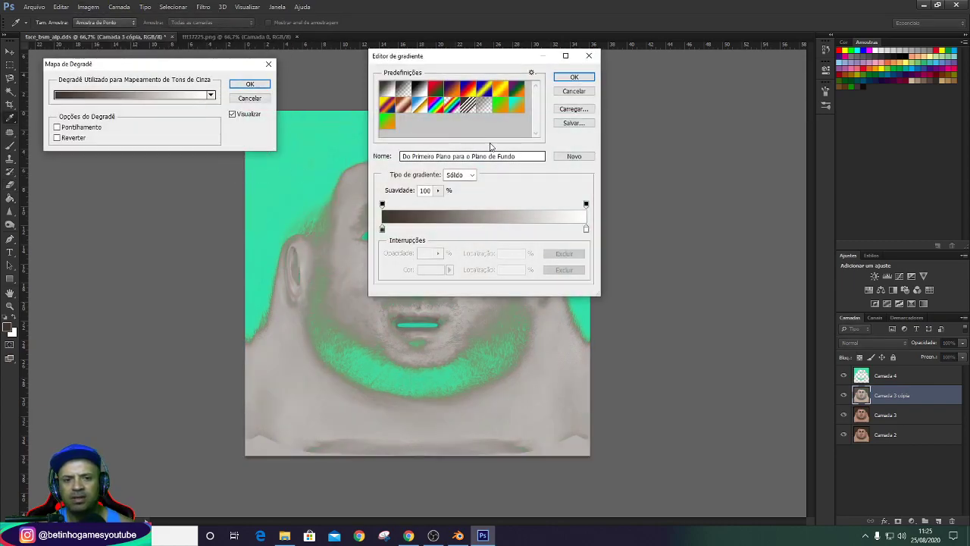
left_click(519, 108)
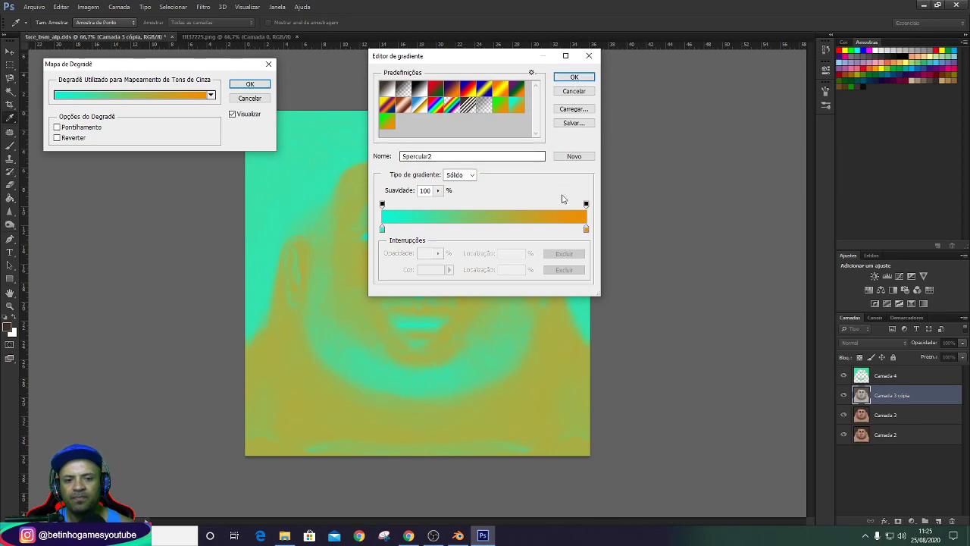
left_click_drag(383, 231, 415, 233)
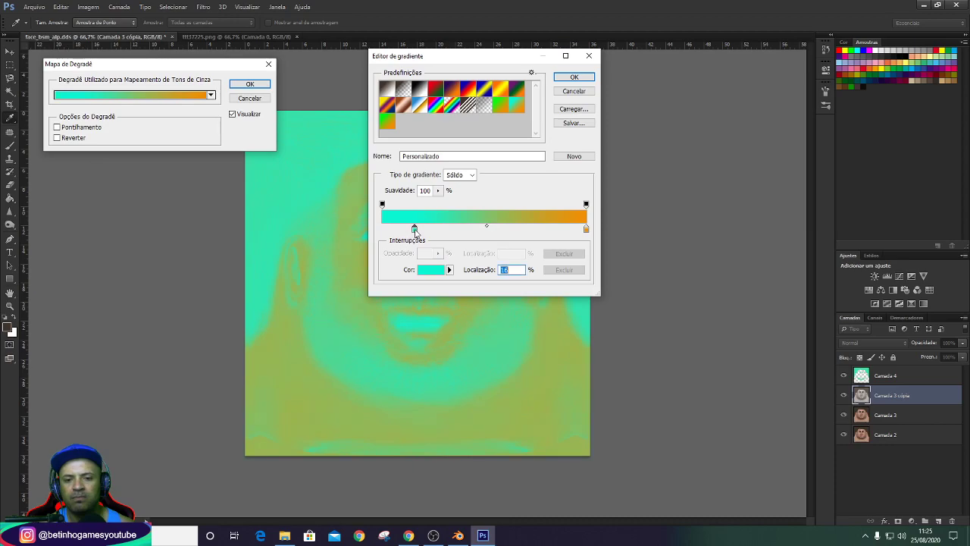
left_click(574, 78)
left_click(250, 85)
key("e")
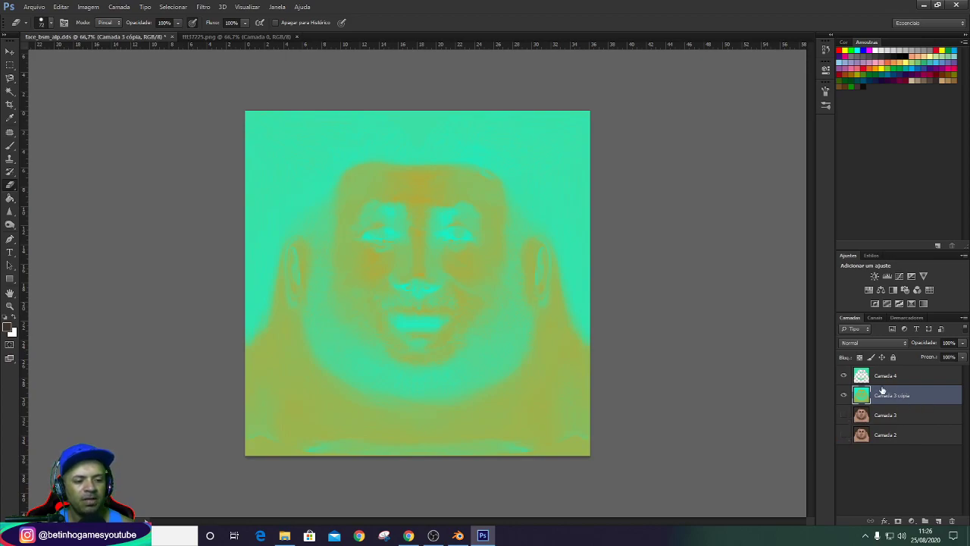
Merge the visible layers and apply Smart Sharpen to the result.
right_click(882, 390)
left_click(898, 248)
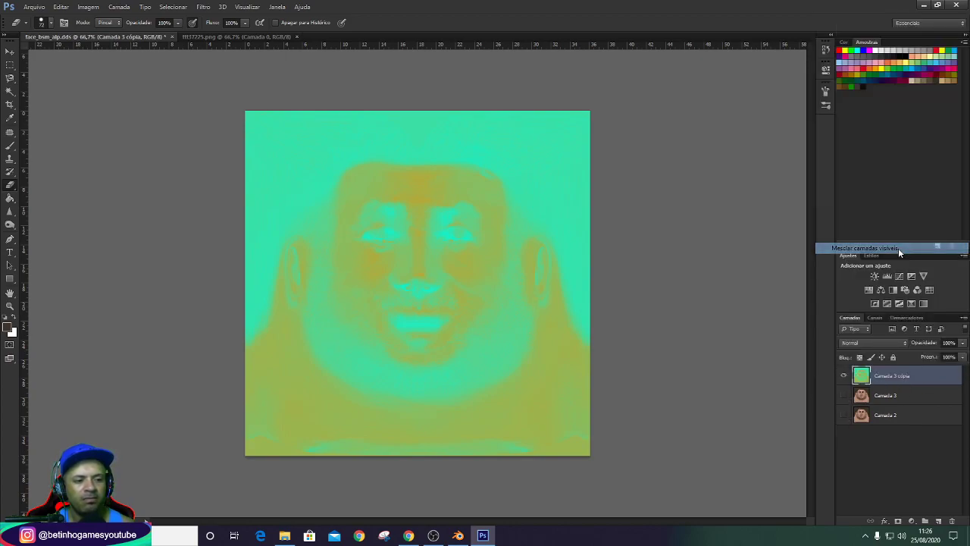
left_click(203, 7)
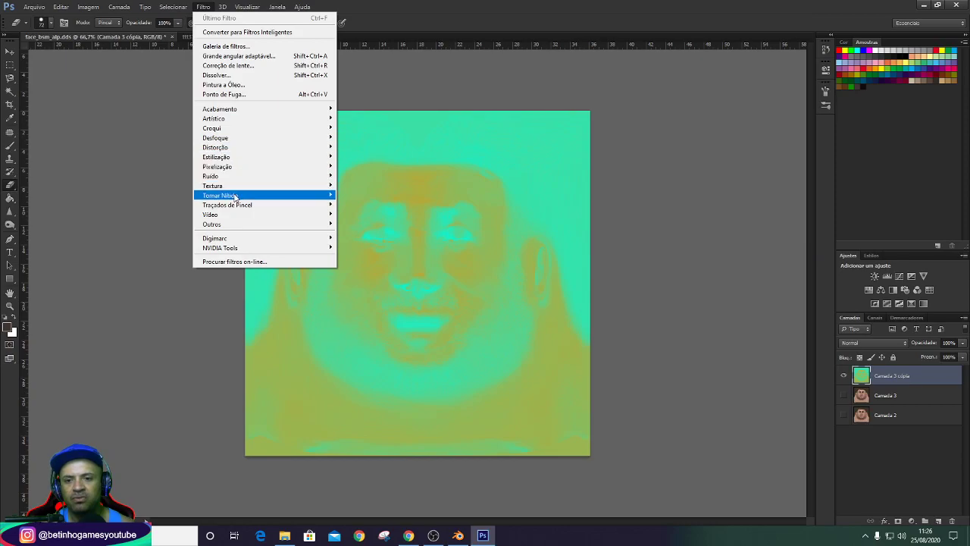
mouse_move(227, 196)
left_click(356, 196)
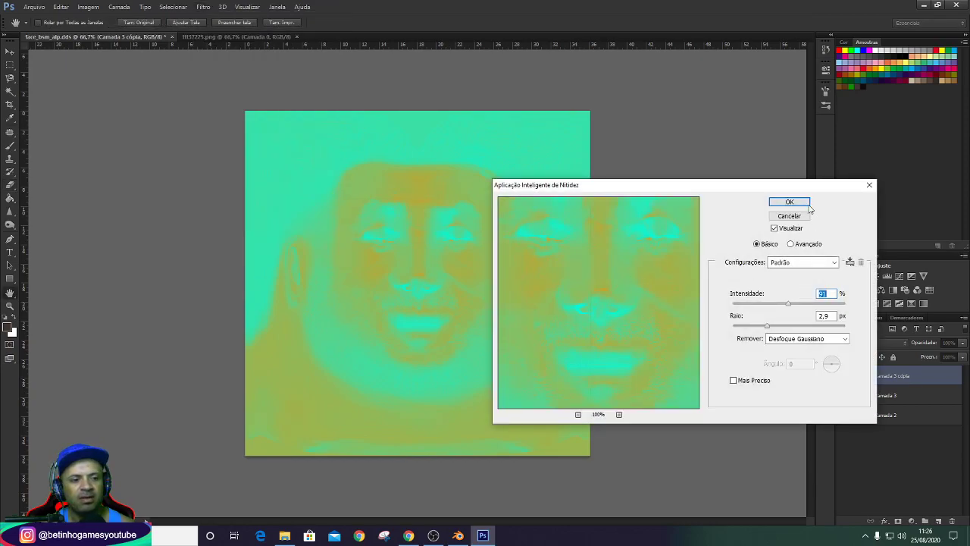
left_click(803, 204)
left_click(34, 6)
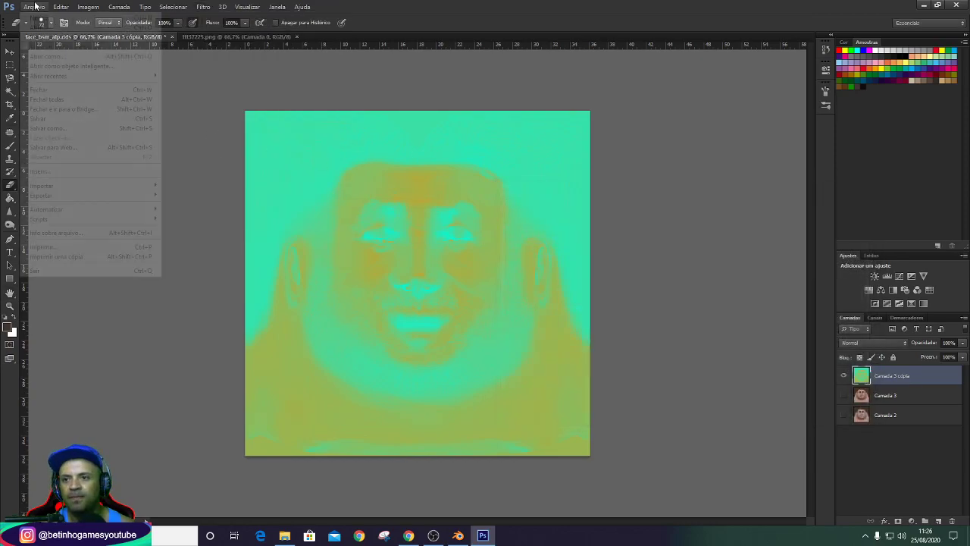
Save the specular texture as face_srm.dds in D3D/DDS format with DXT5 interpolated alpha.
left_click(68, 129)
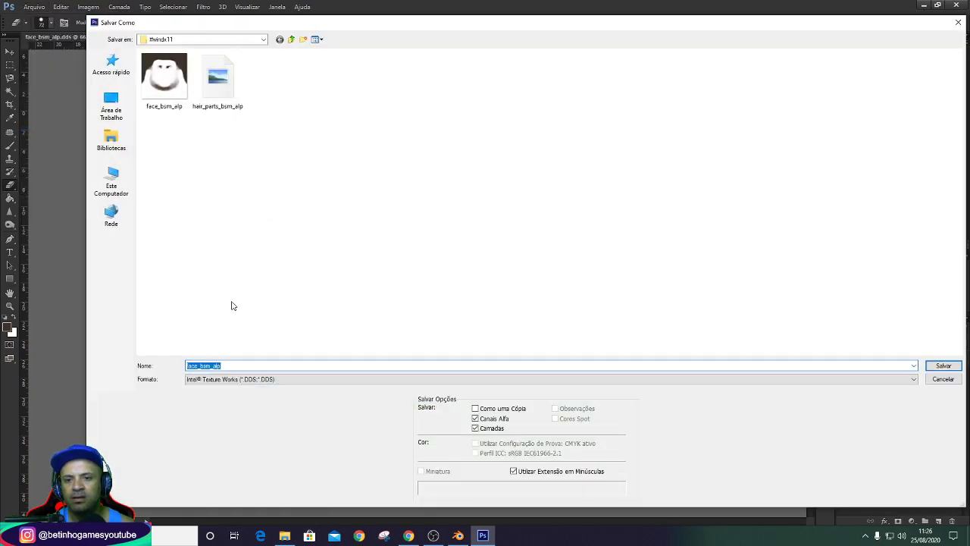
type("face")
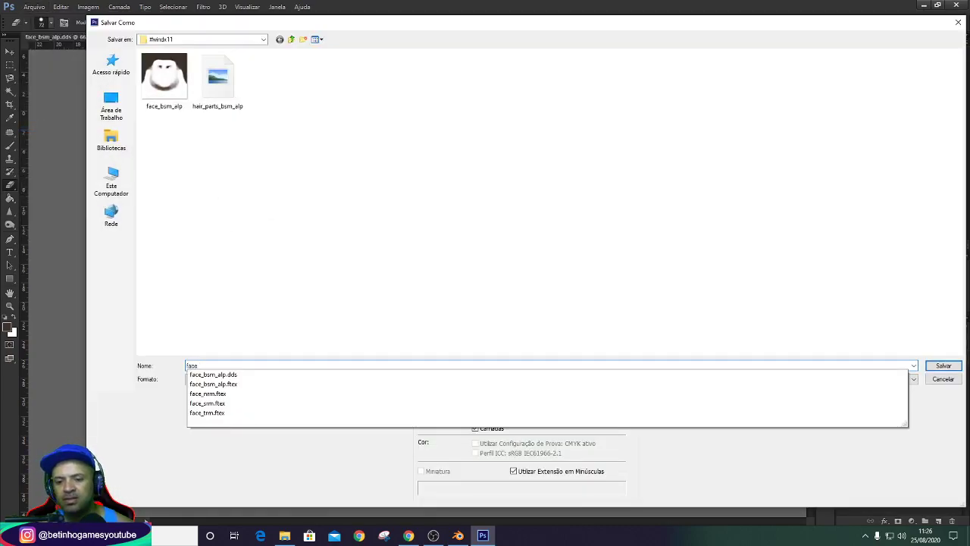
left_click(216, 406)
left_click(283, 381)
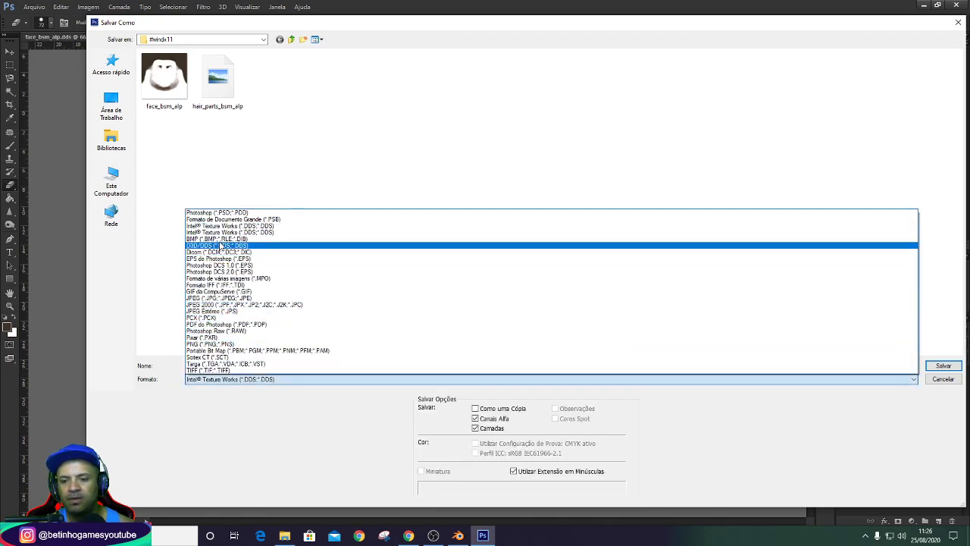
left_click(220, 245)
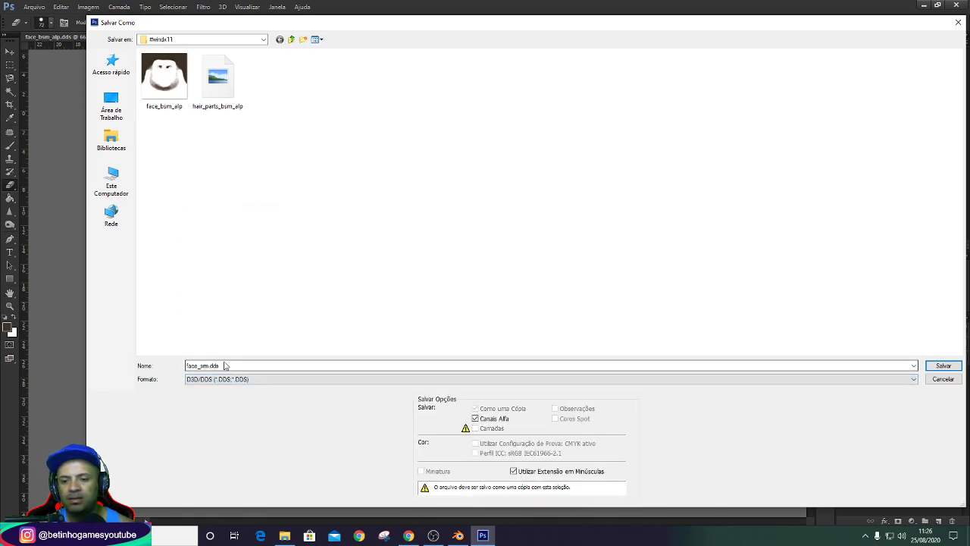
left_click(942, 366)
left_click(501, 137)
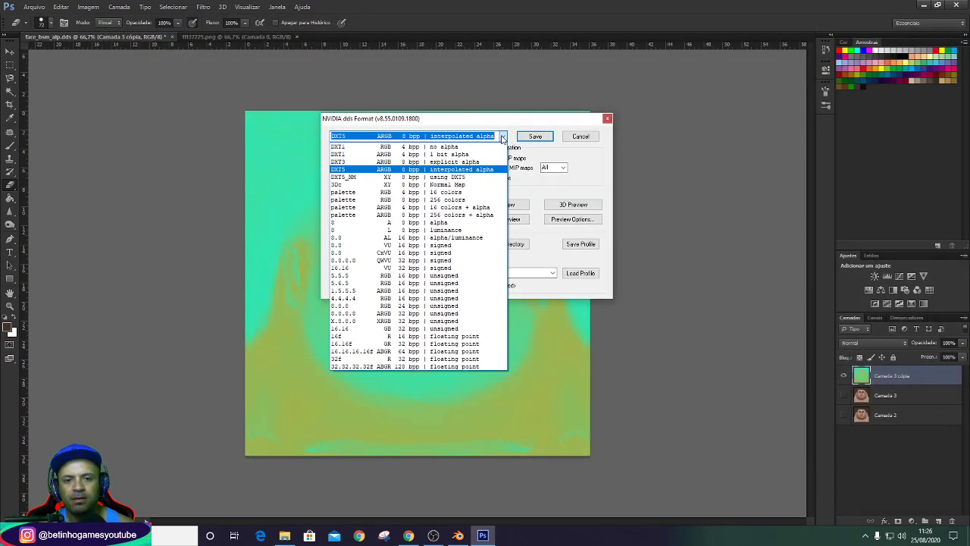
left_click(502, 137)
left_click(535, 137)
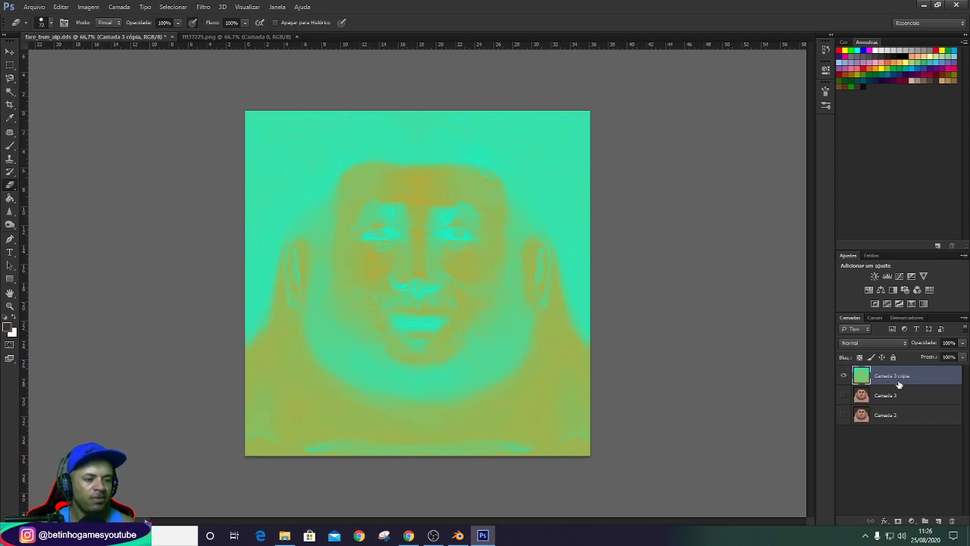
Delete the merged specular layer, show Camada 3, and apply a High Pass filter to it.
key("Delete")
left_click(843, 379)
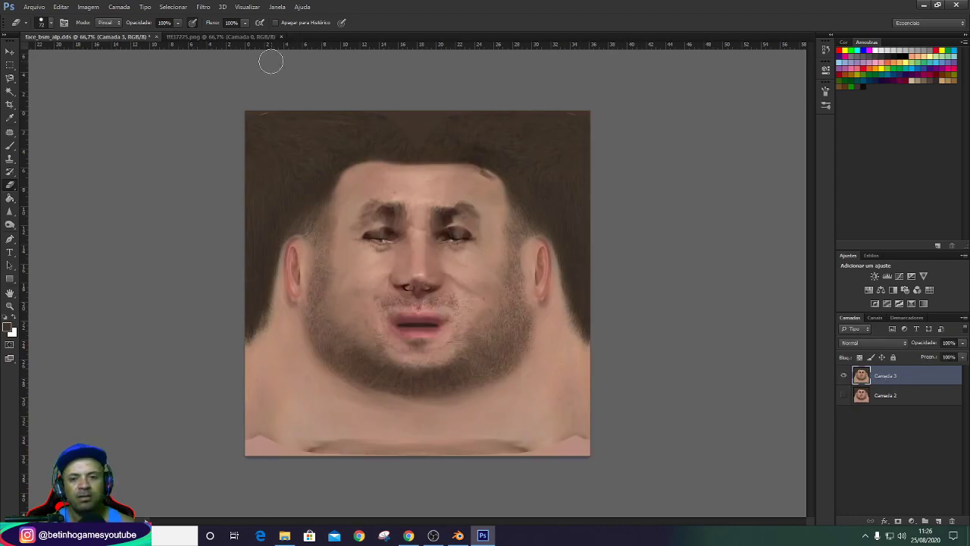
left_click(201, 6)
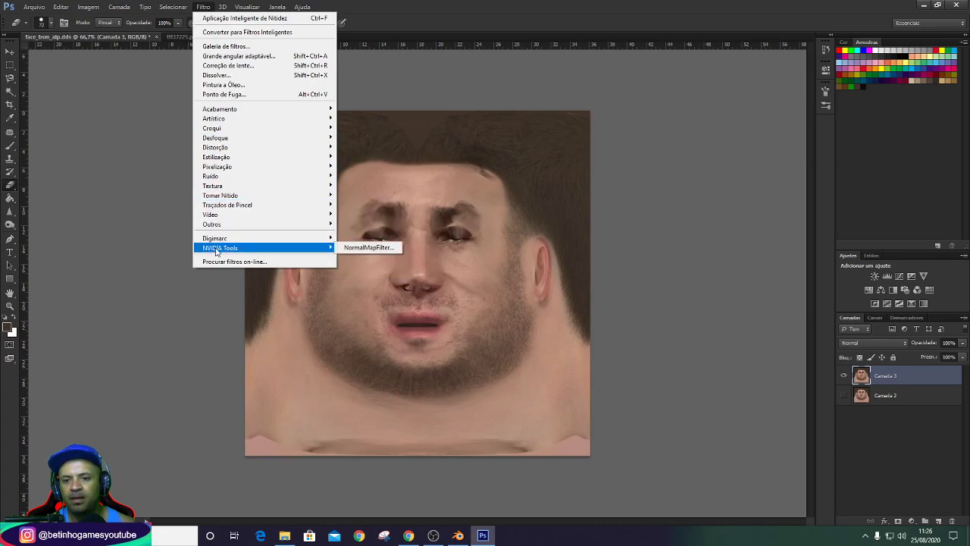
mouse_move(212, 224)
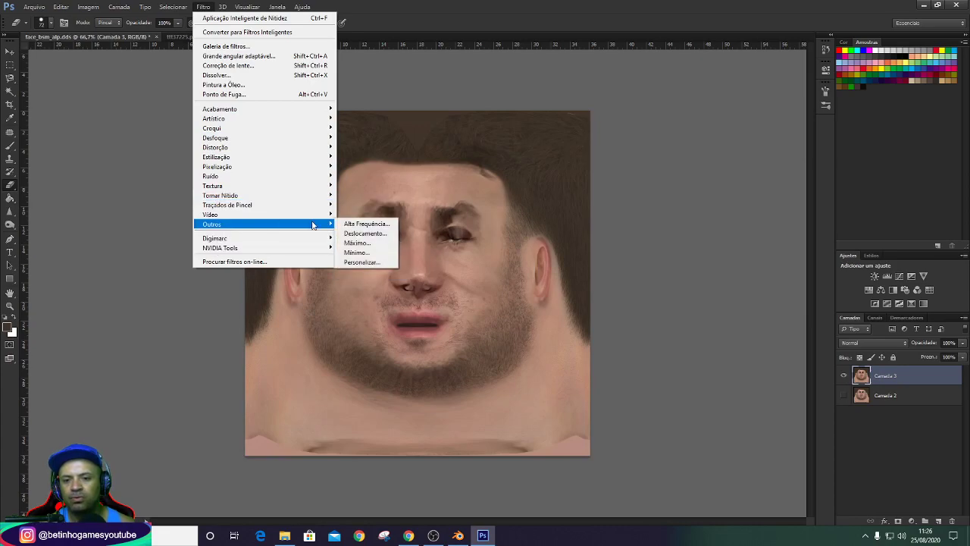
left_click(354, 220)
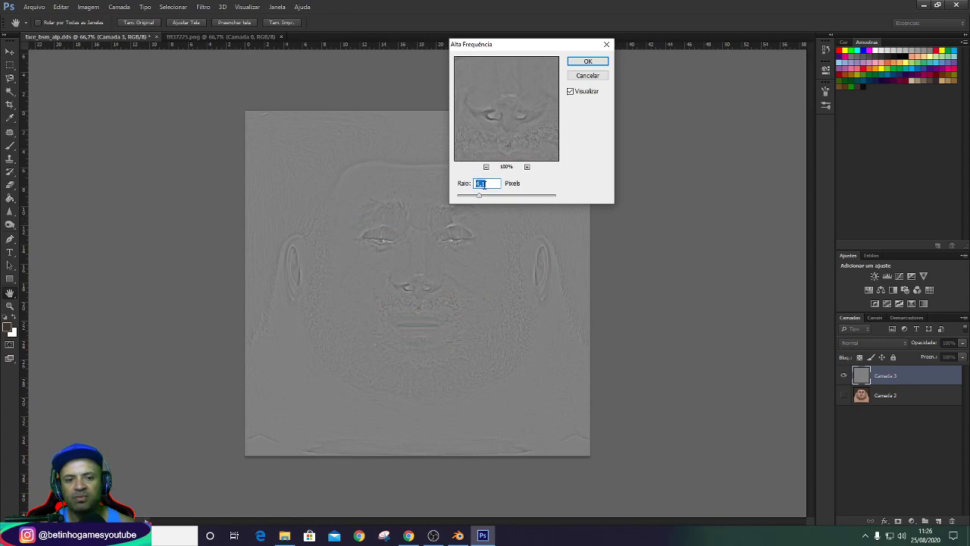
left_click(585, 61)
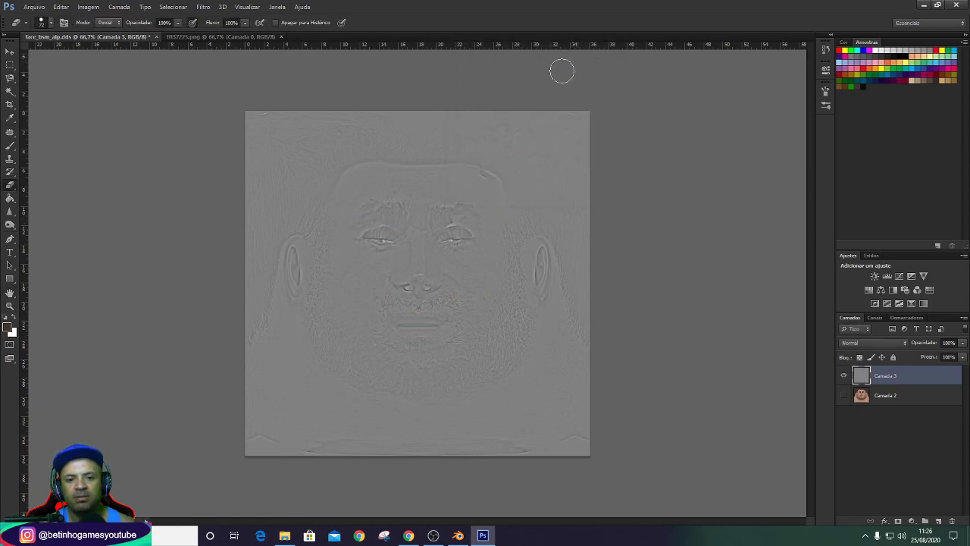
Open face_trm.png from the desktop's TEXTURA PES 2020 folder.
left_click(39, 7)
left_click(45, 28)
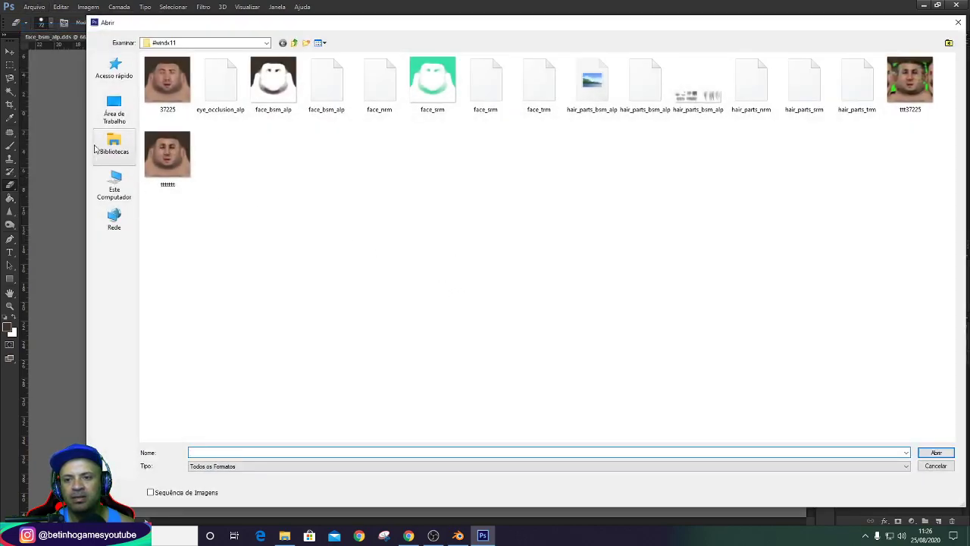
left_click(114, 112)
double_click(617, 260)
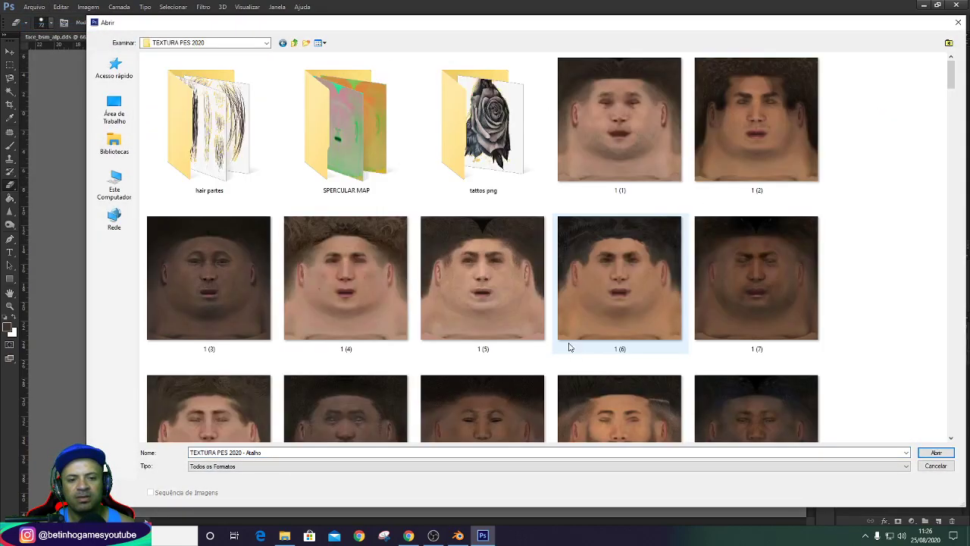
scroll(568, 346, "down", 10)
scroll(541, 346, "down", 10)
scroll(543, 347, "down", 5)
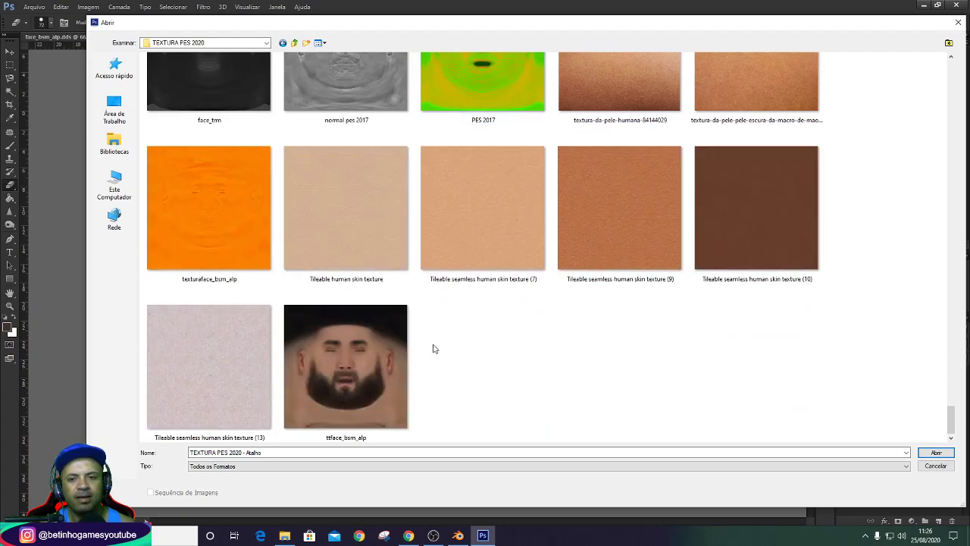
scroll(401, 326, "up", 3)
scroll(409, 315, "down", 3)
scroll(425, 311, "up", 3)
scroll(333, 314, "down", 3)
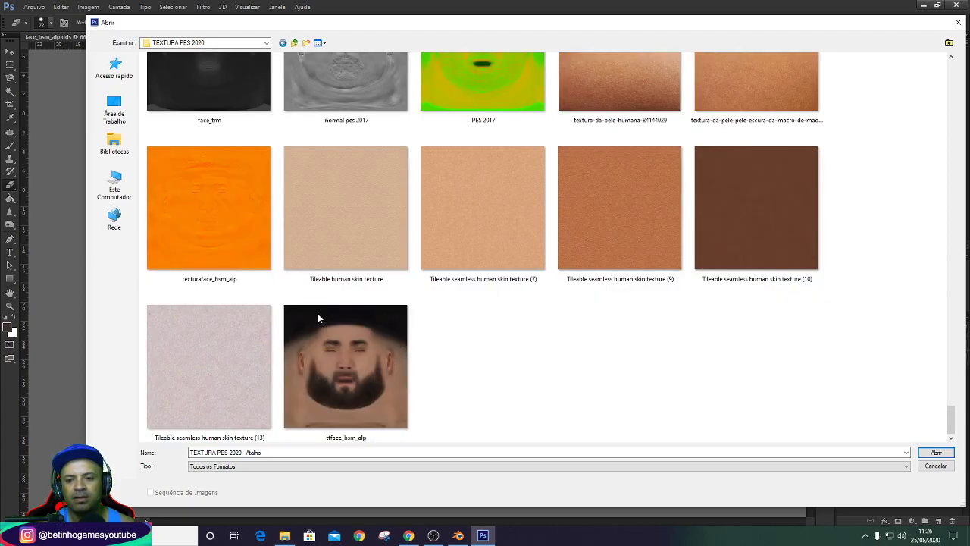
double_click(219, 92)
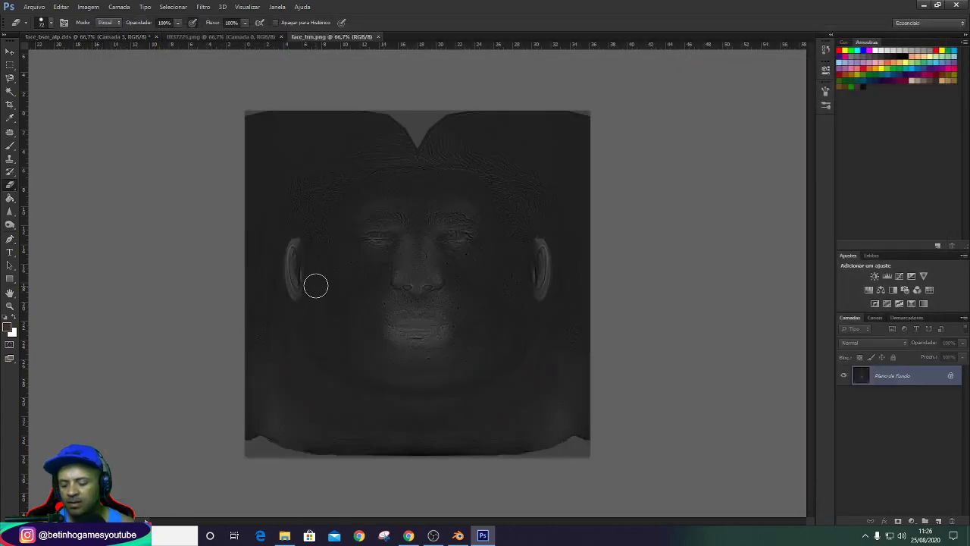
Paste face_trm into face_bsm_alp.dds as Camada 4, placed beneath Camada 3.
key("ctrl+a")
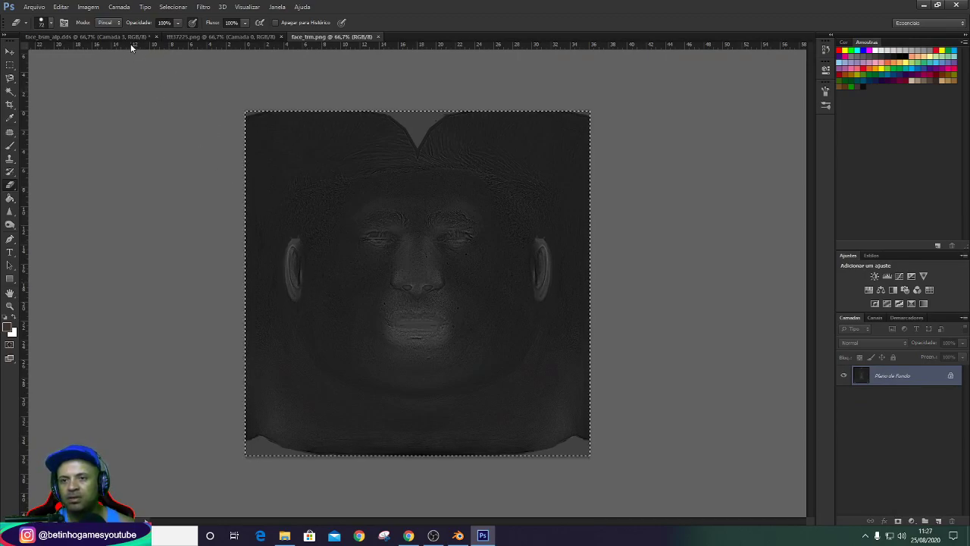
left_click(91, 37)
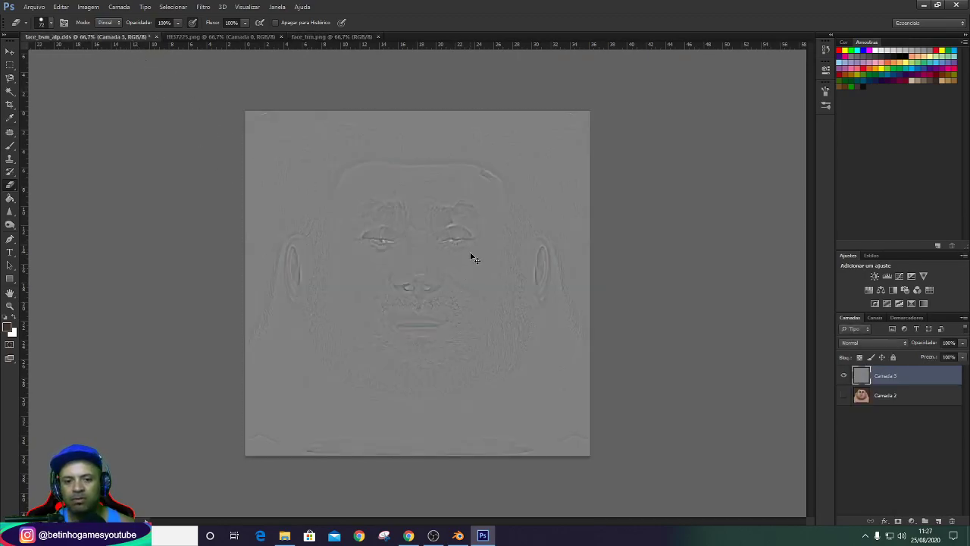
key("ctrl+v")
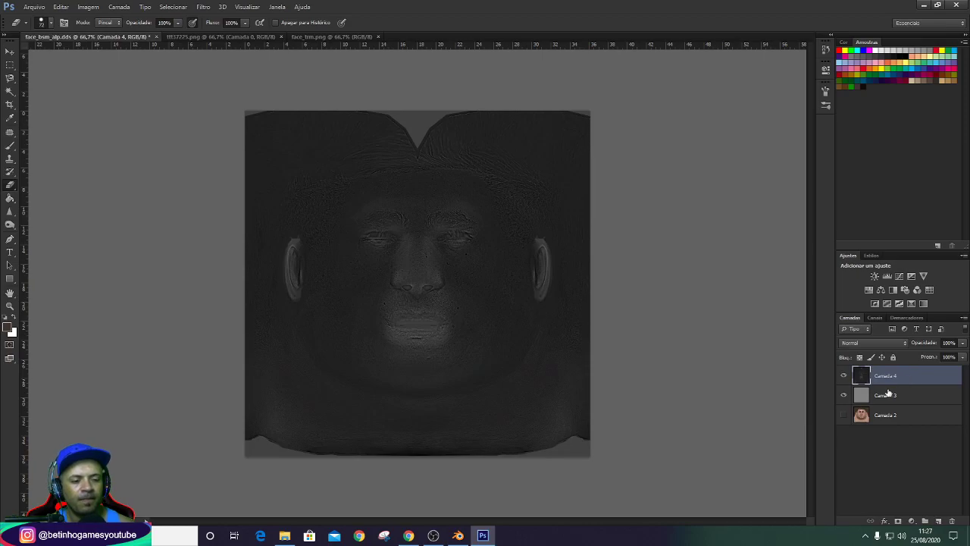
left_click_drag(889, 392, 885, 370)
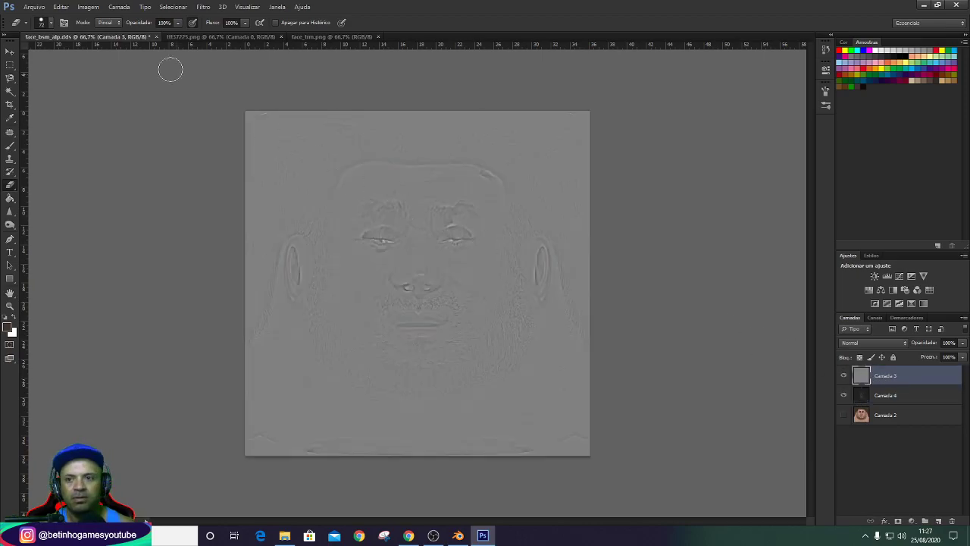
left_click(89, 8)
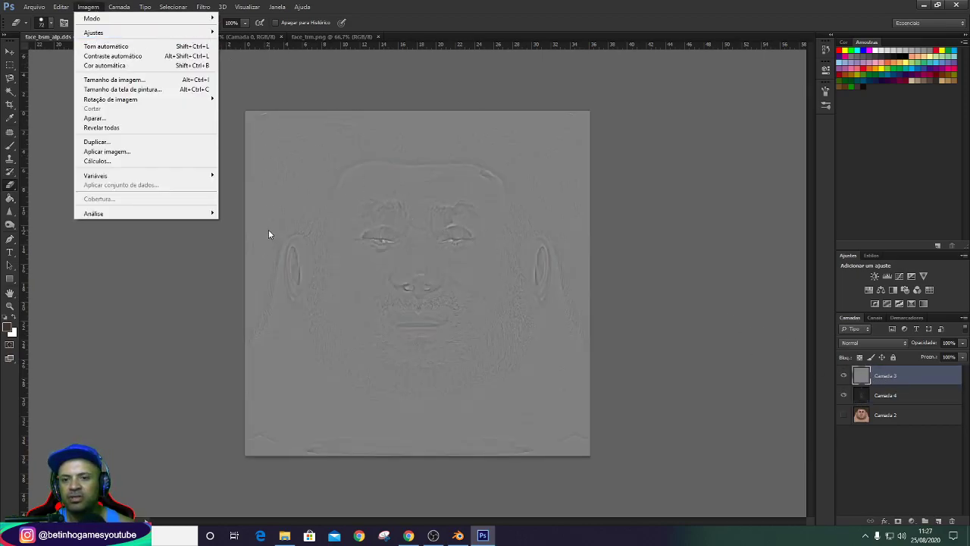
mouse_move(144, 32)
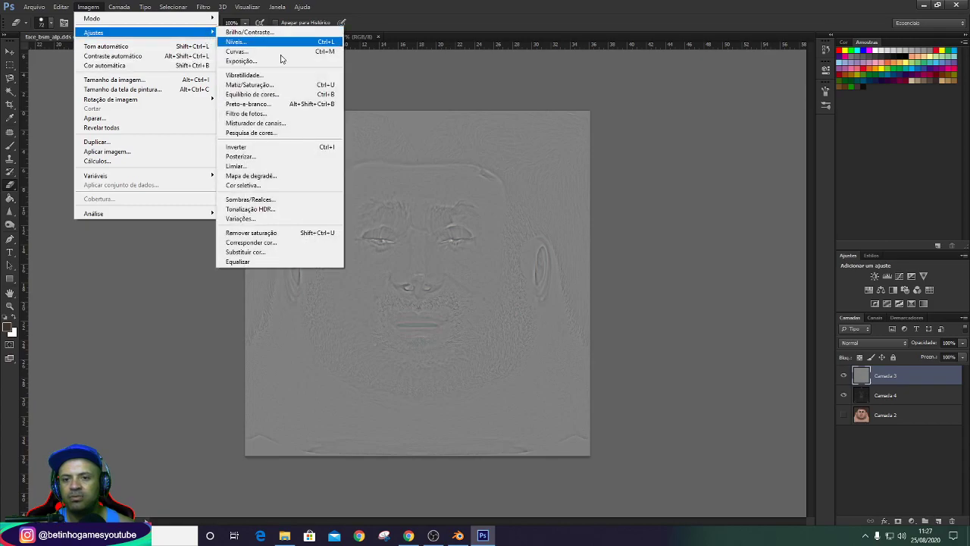
Match the layer's colour to face_trm.png with Match Color.
left_click(267, 244)
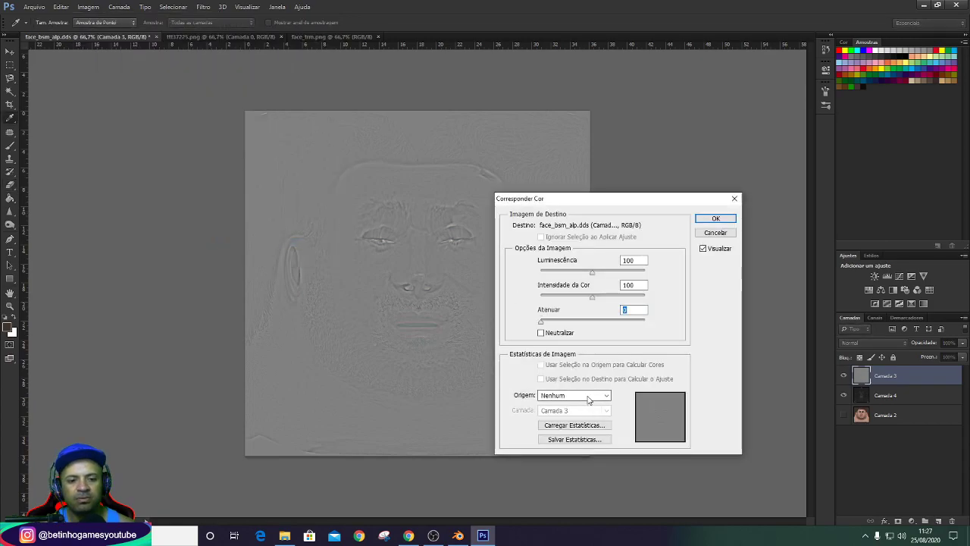
left_click(588, 399)
left_click(570, 430)
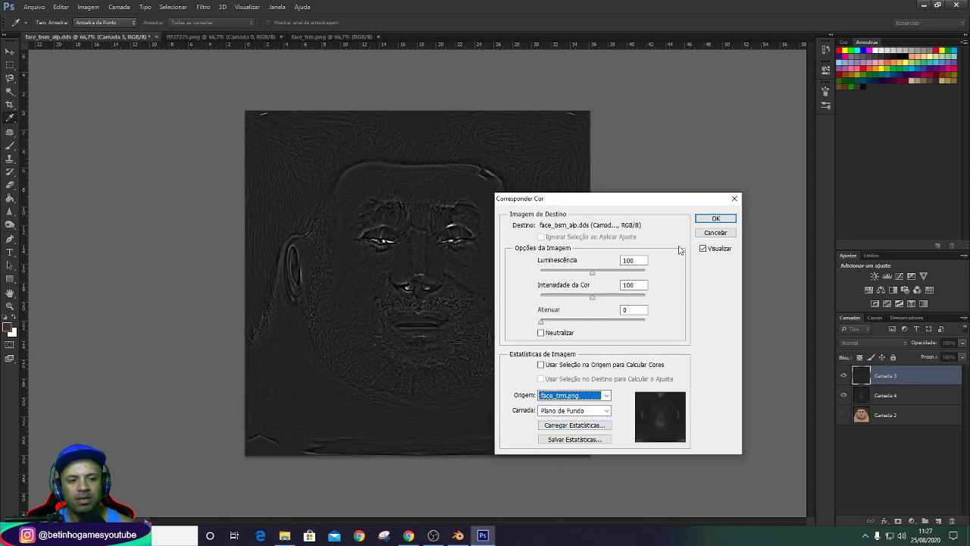
left_click(715, 218)
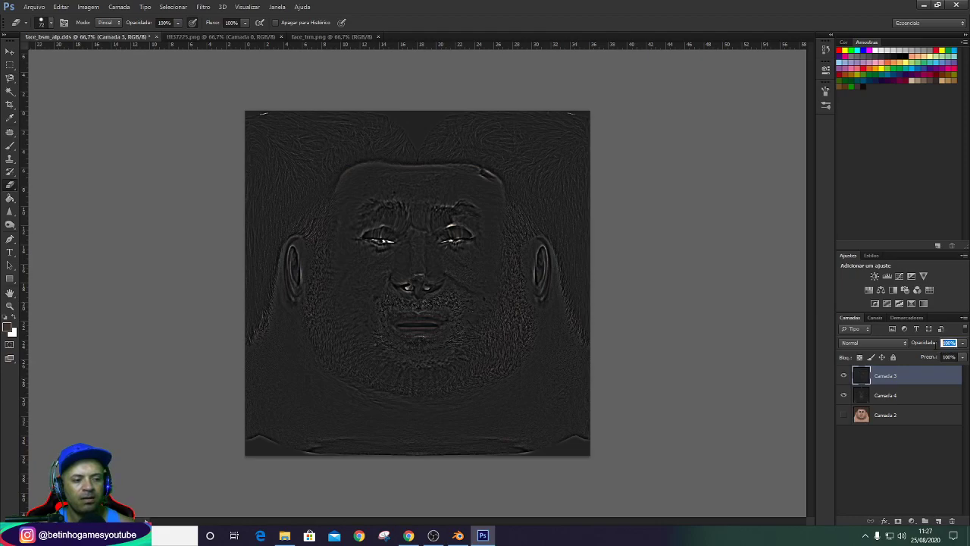
Set the detail layer Camada 3 to 60% opacity and merge it down into Camada 4.
type("50")
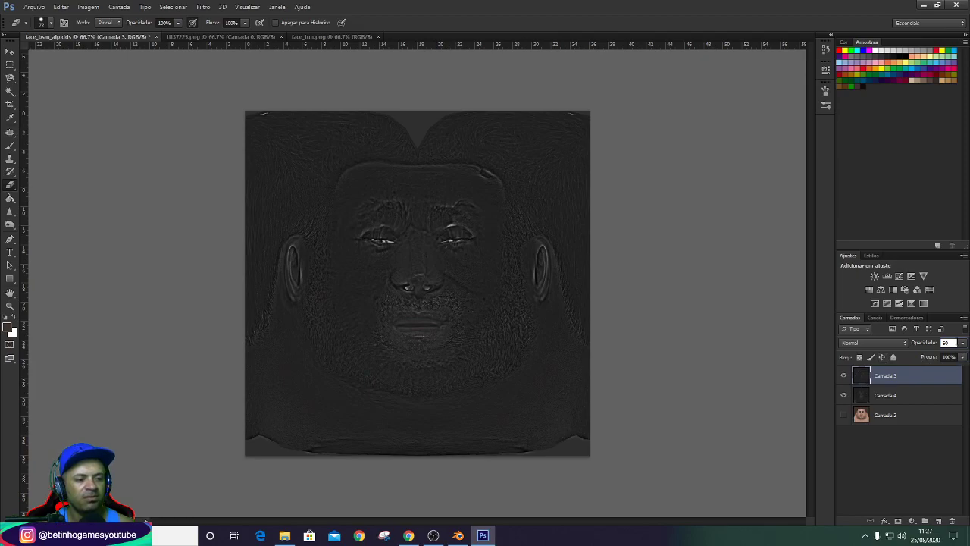
key("Return")
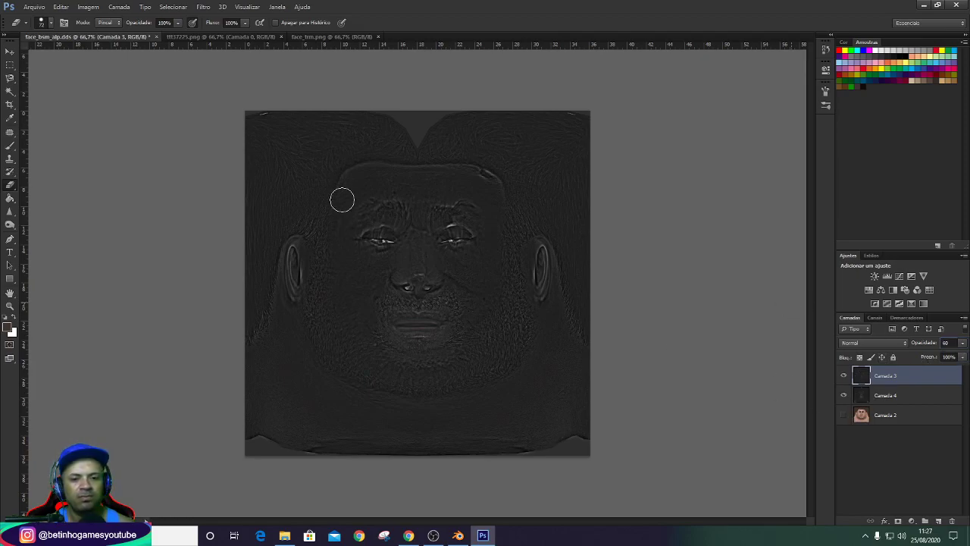
right_click(896, 398)
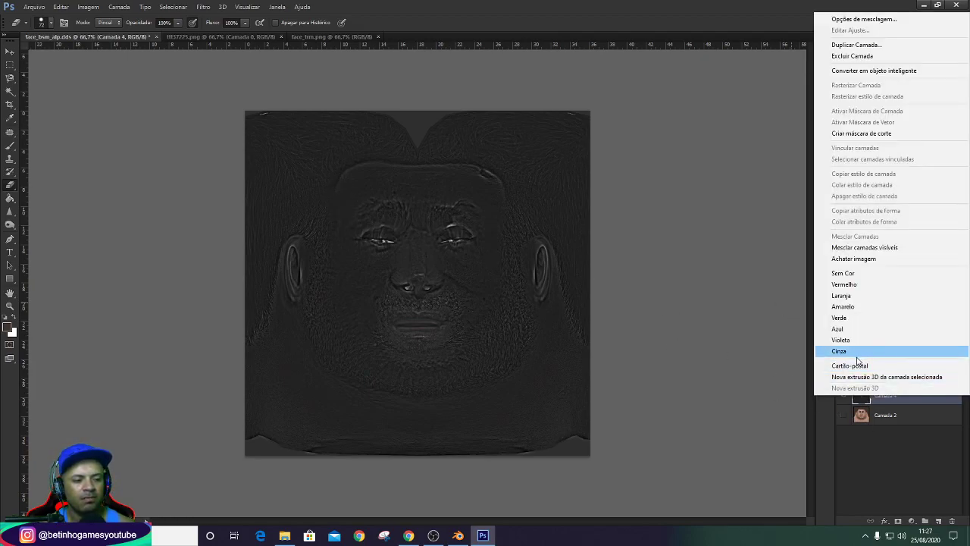
left_click(872, 251)
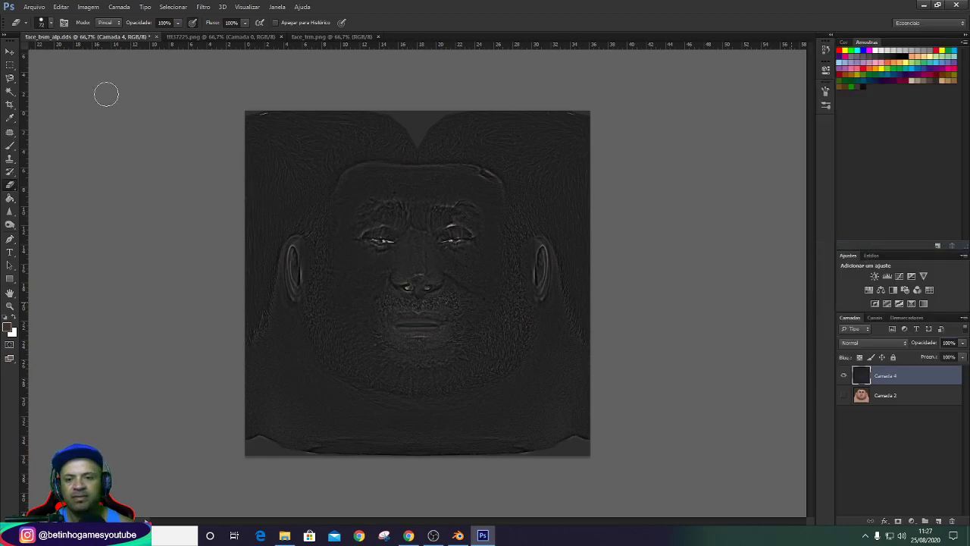
left_click(34, 7)
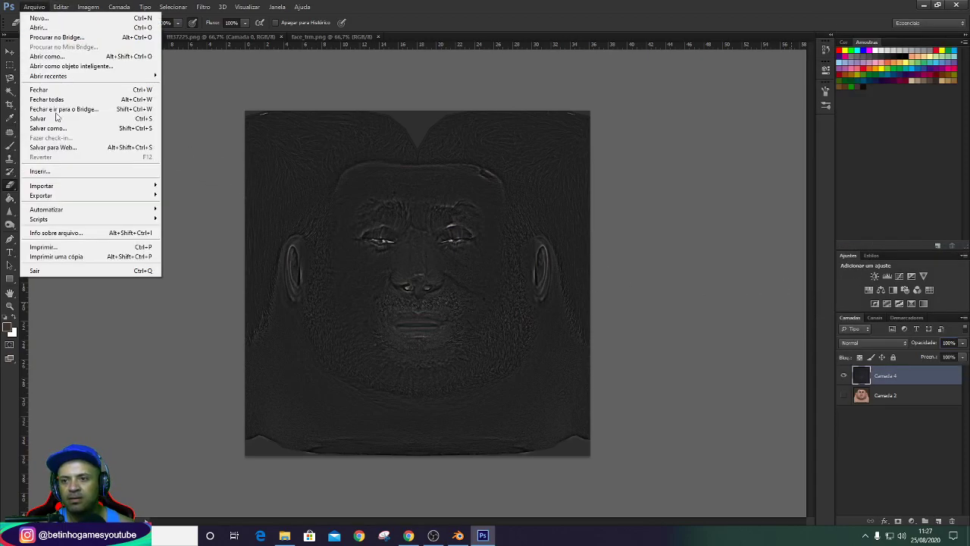
Save the merged texture as face_trm.dds in D3D/DDS format with DXT5 compression.
left_click(67, 126)
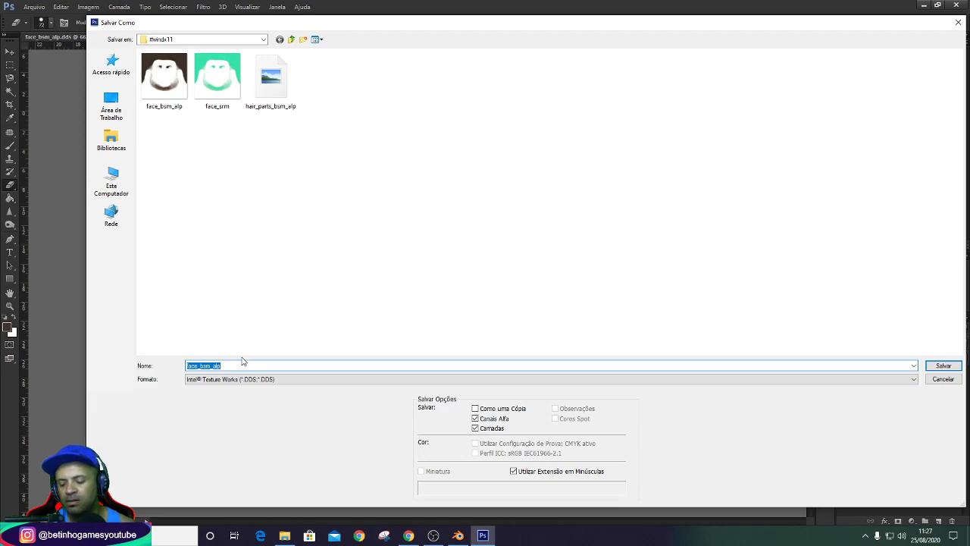
type("fa")
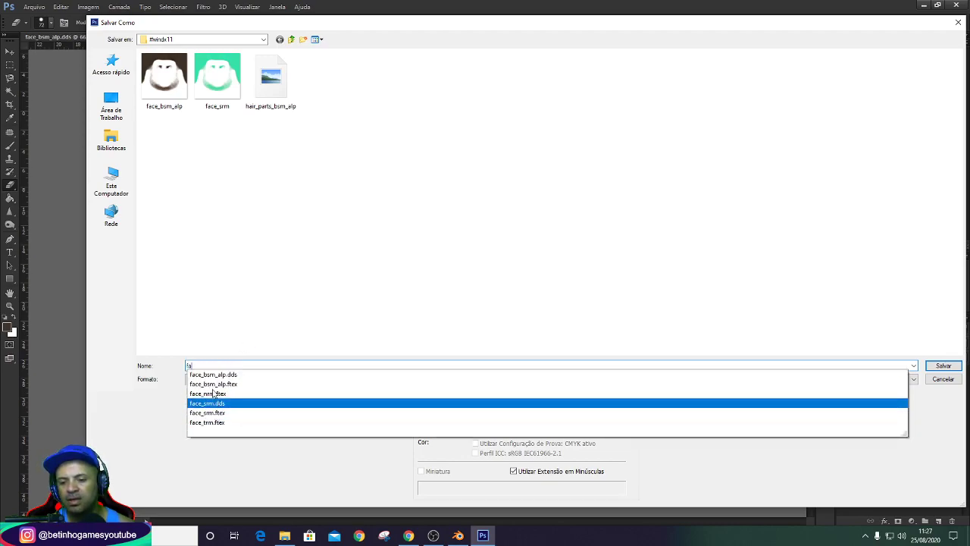
left_click(215, 422)
left_click(230, 365)
key("BackSpace")
key("BackSpace")
key("BackSpace")
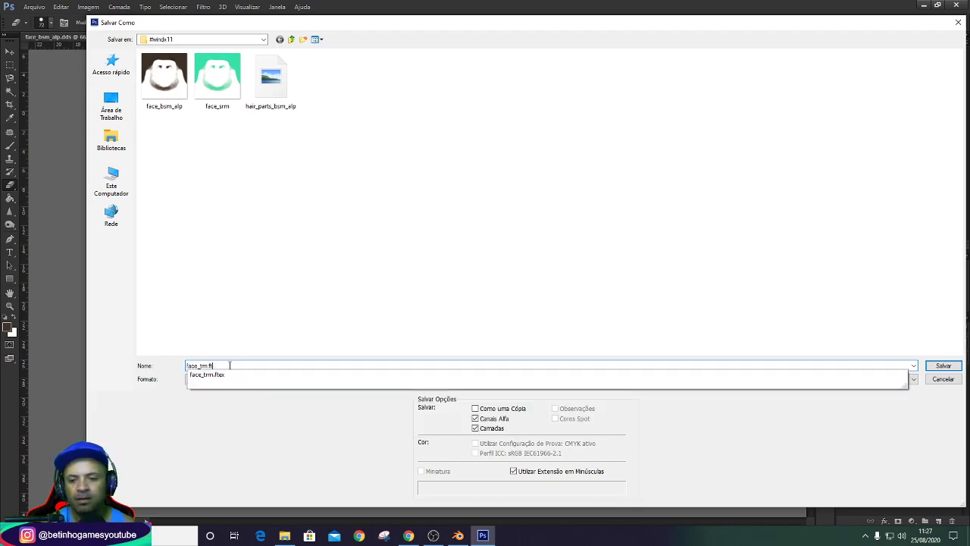
left_click(235, 379)
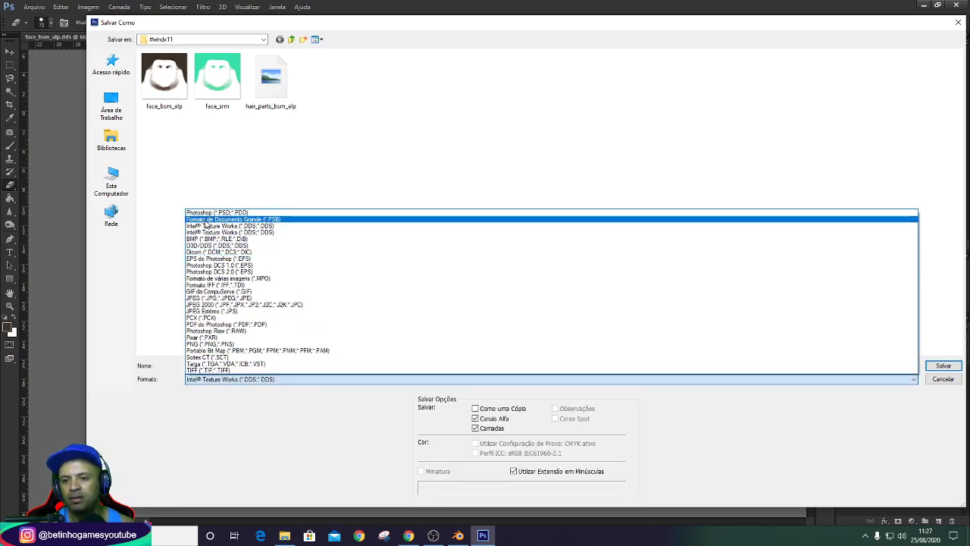
left_click(227, 253)
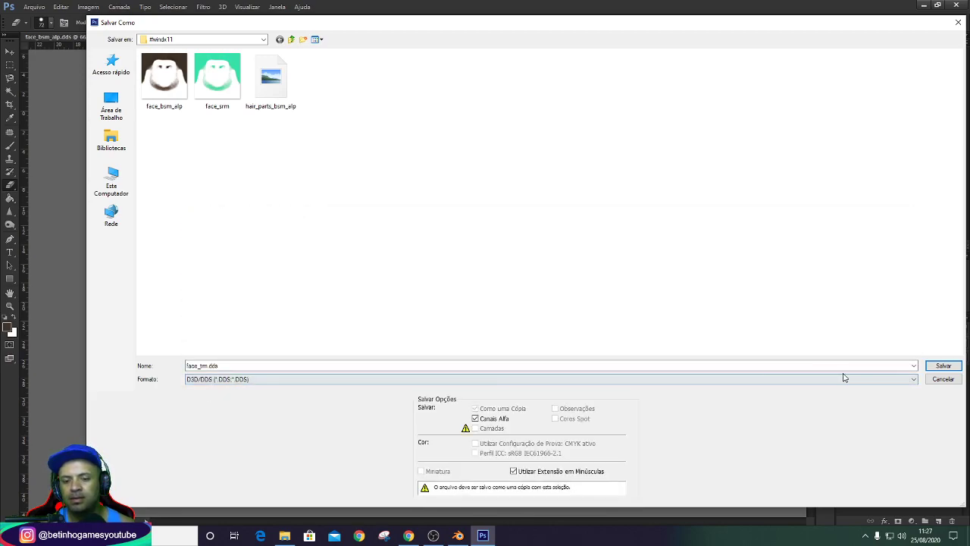
left_click(943, 365)
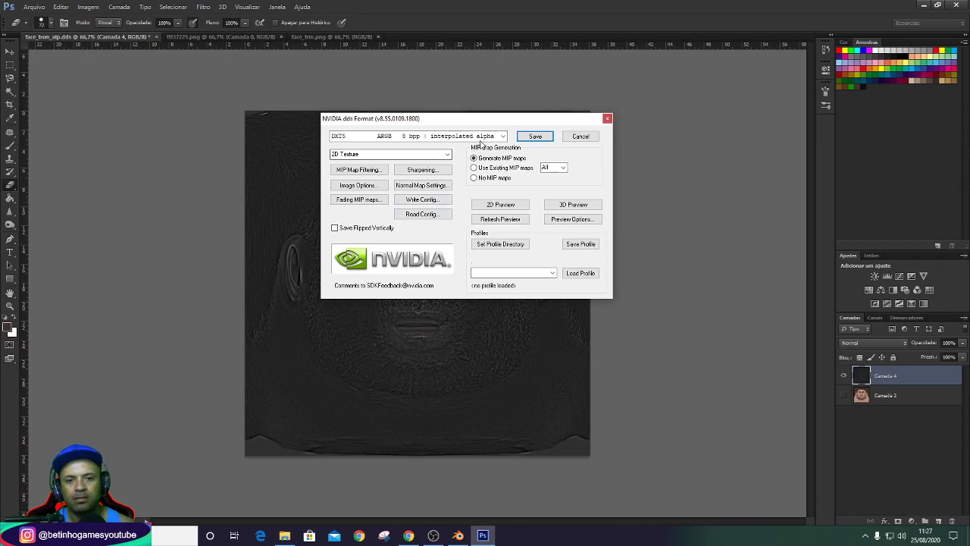
left_click(535, 136)
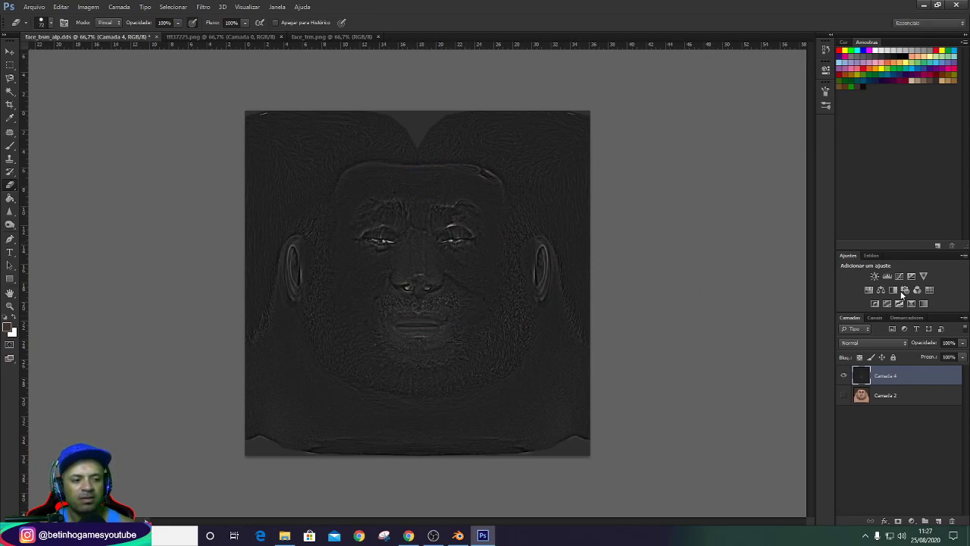
Delete the merged detail layer, show Camada 2 and convert it with NVIDIA NormalMapFilter.
key("Delete")
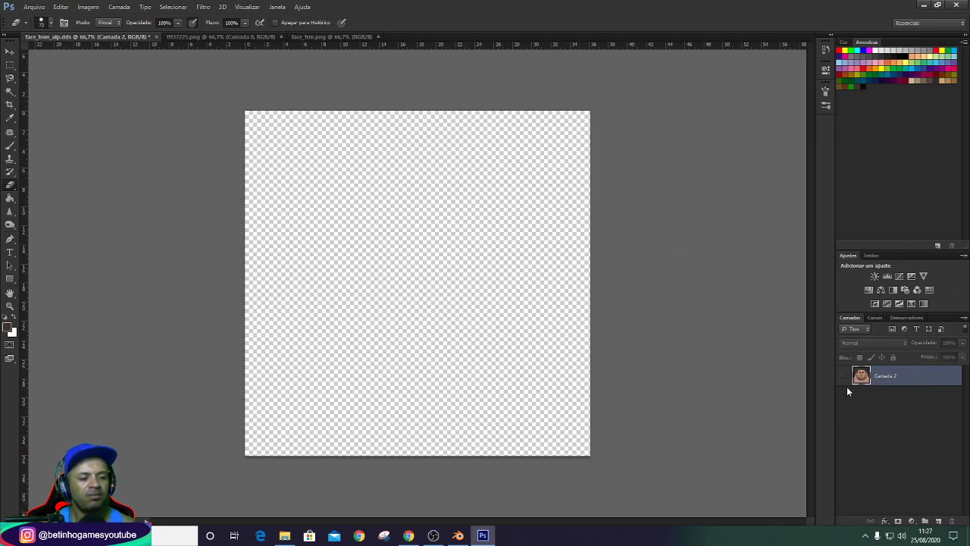
left_click(845, 376)
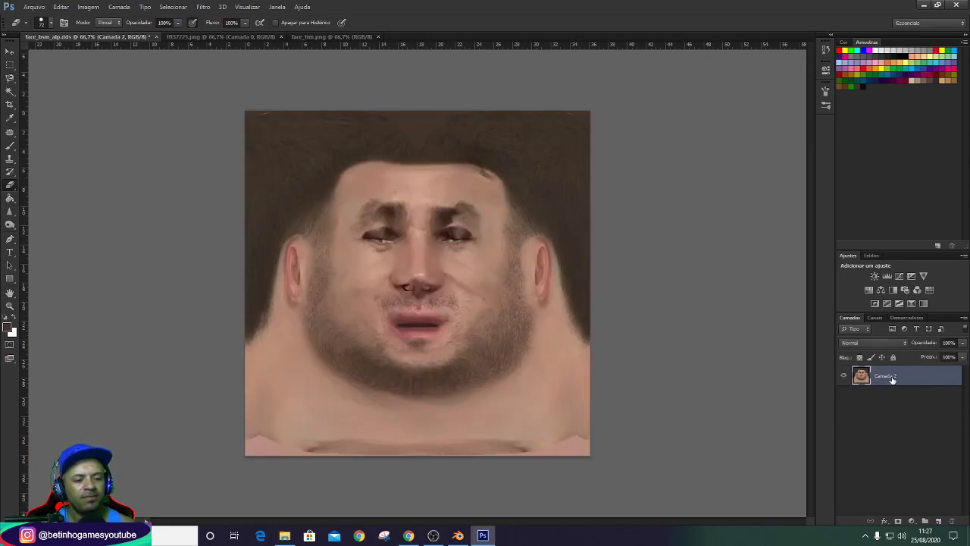
left_click(203, 7)
mouse_move(220, 248)
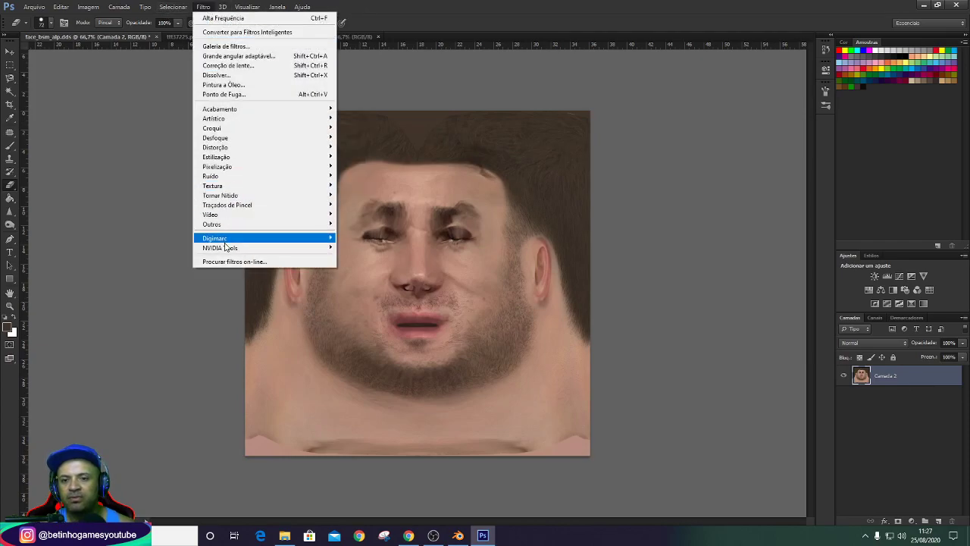
left_click(362, 249)
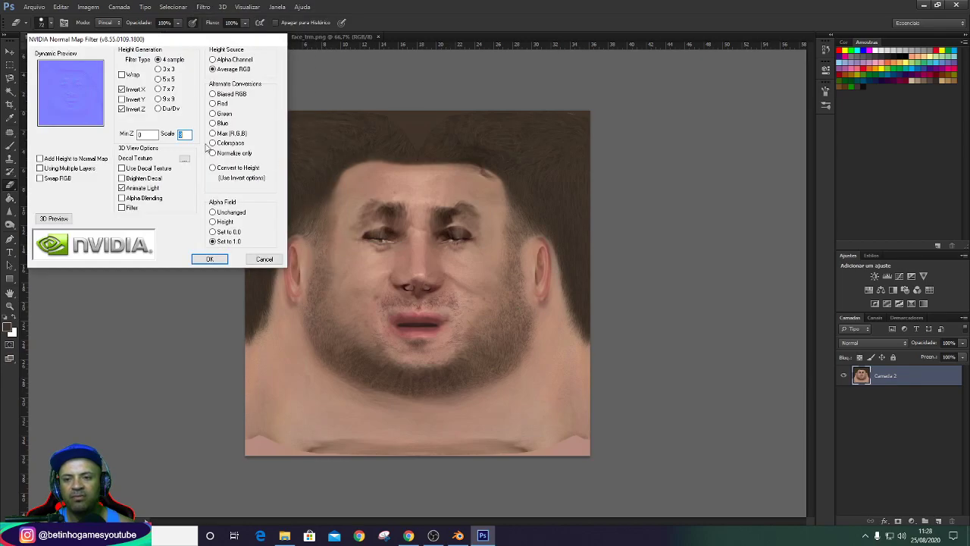
left_click(221, 260)
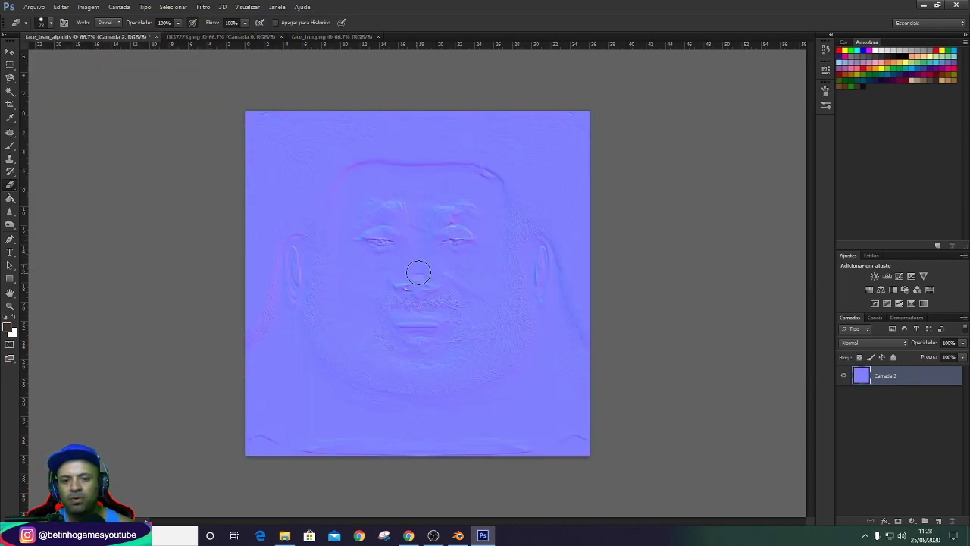
left_click(31, 7)
Paste face_nrm.png from TEXTURA PES 2020 as a layer beneath the normal map.
left_click(34, 26)
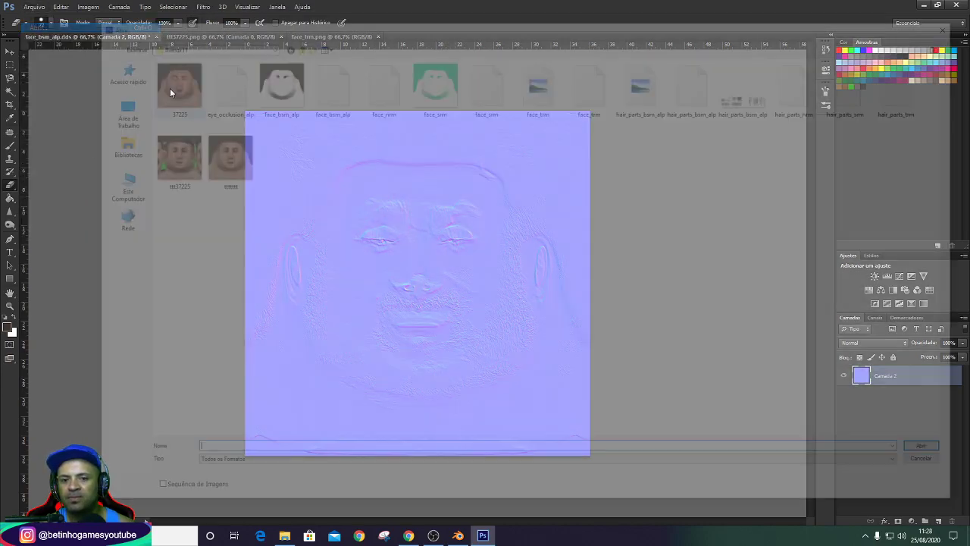
left_click(111, 119)
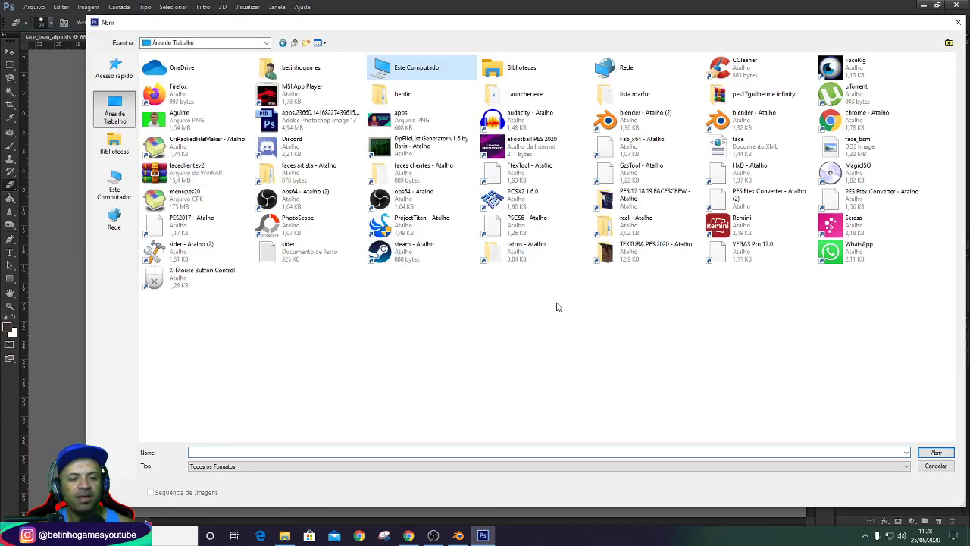
double_click(597, 266)
scroll(615, 326, "down", 5)
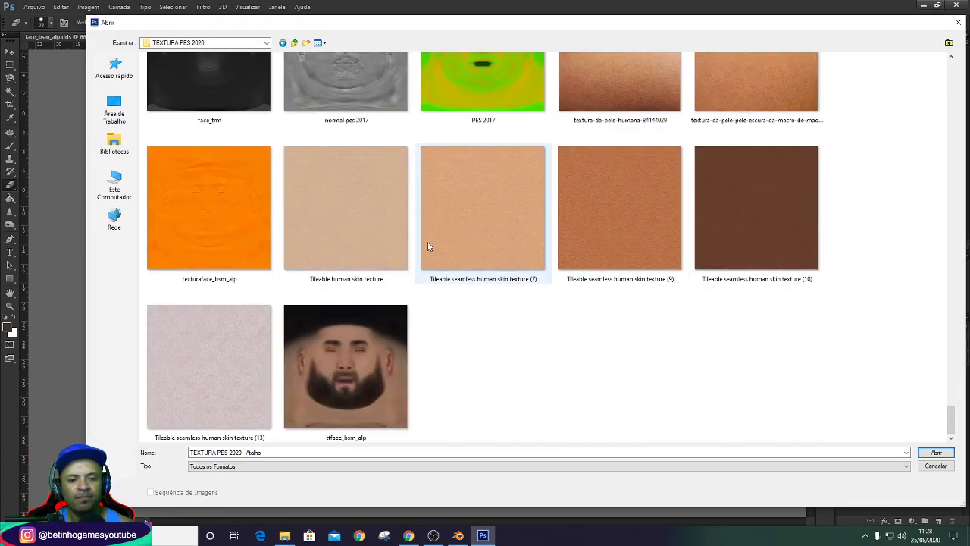
scroll(496, 255, "up", 3)
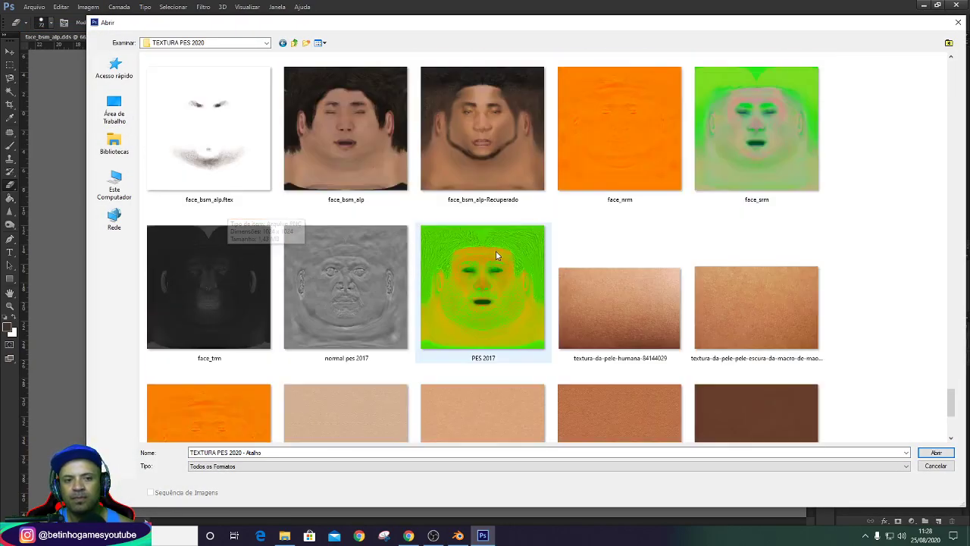
double_click(618, 150)
key("ctrl+a")
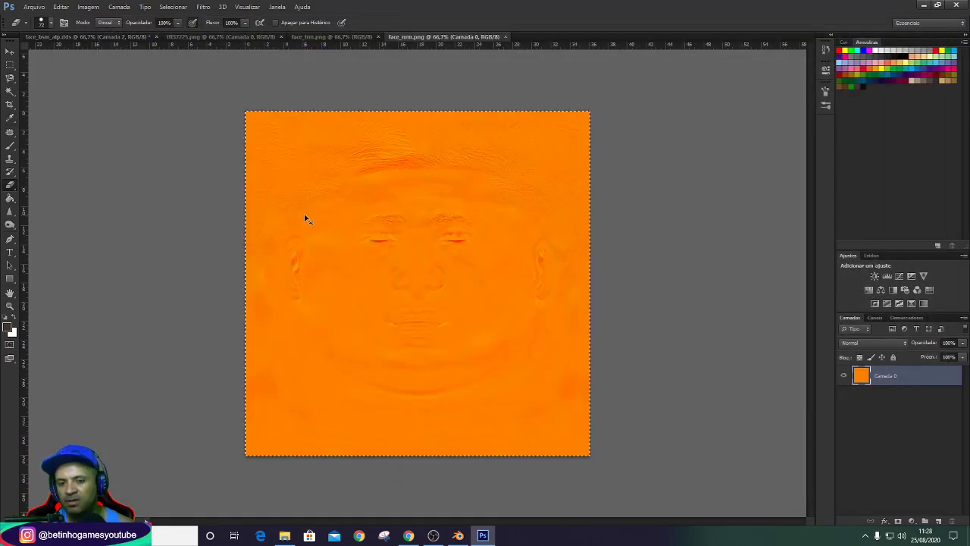
left_click(97, 36)
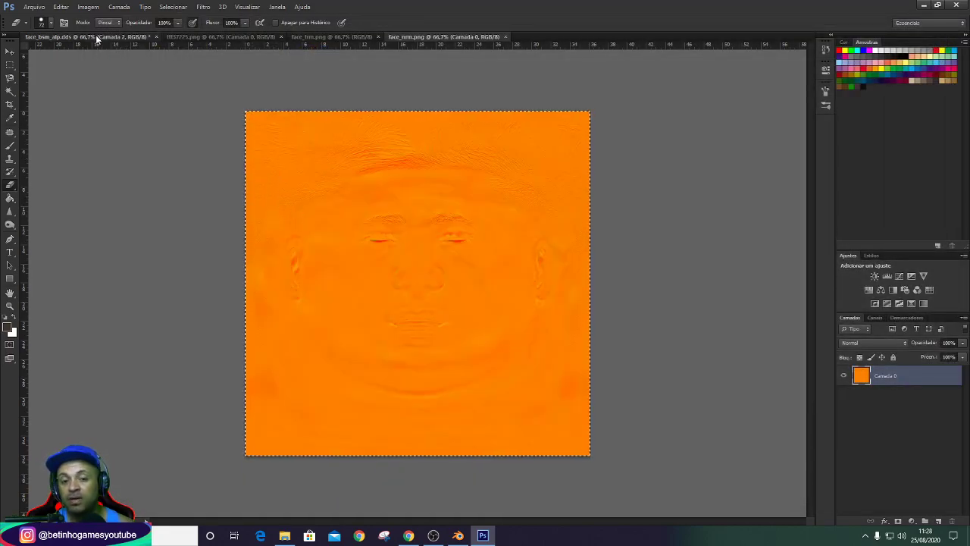
key("ctrl+v")
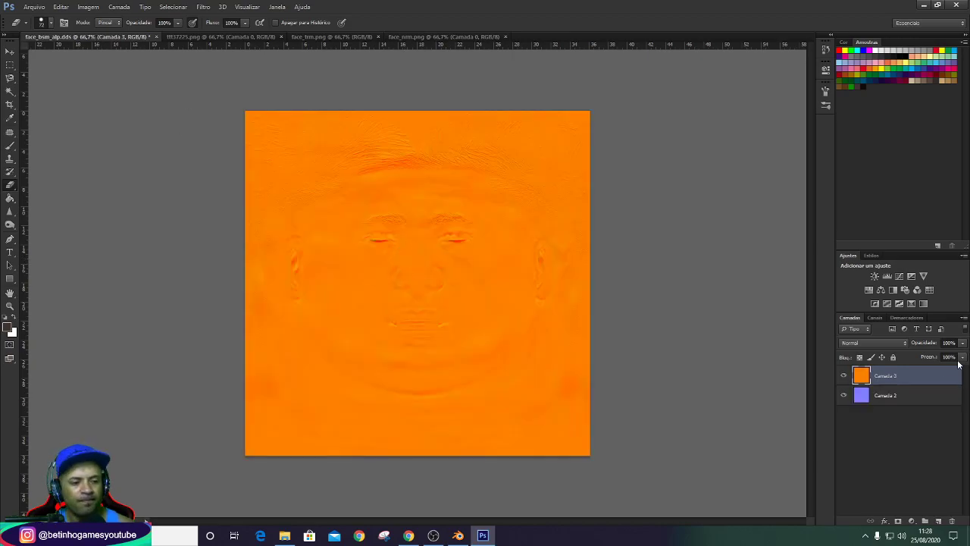
left_click_drag(922, 382, 918, 400)
left_click(907, 375)
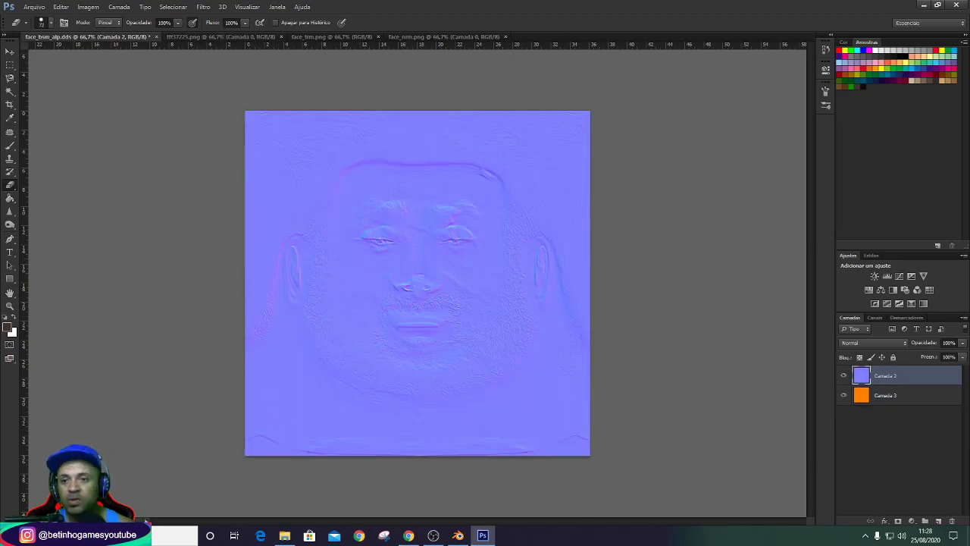
Colour-match the normal map layer Camada 2 to face_nrm.png.
left_click(88, 7)
mouse_move(145, 32)
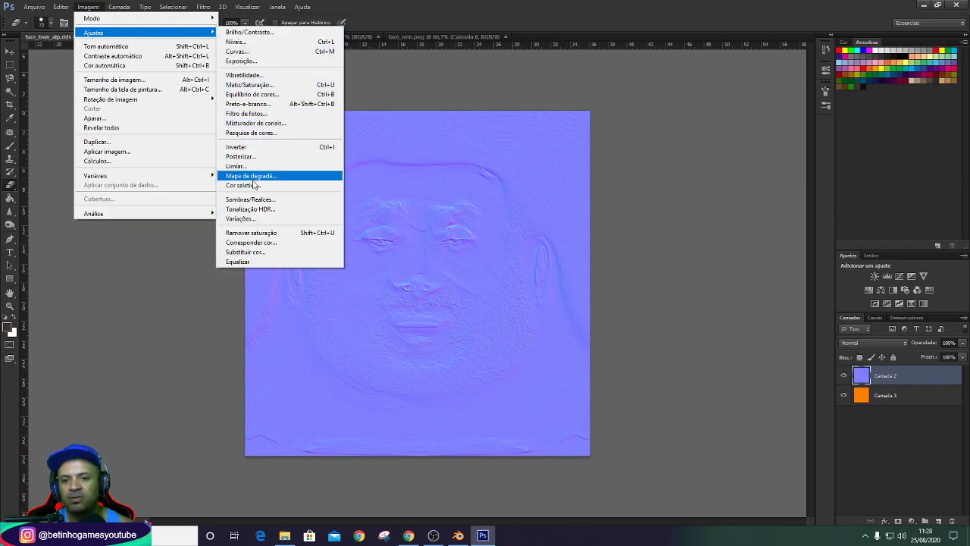
left_click(264, 246)
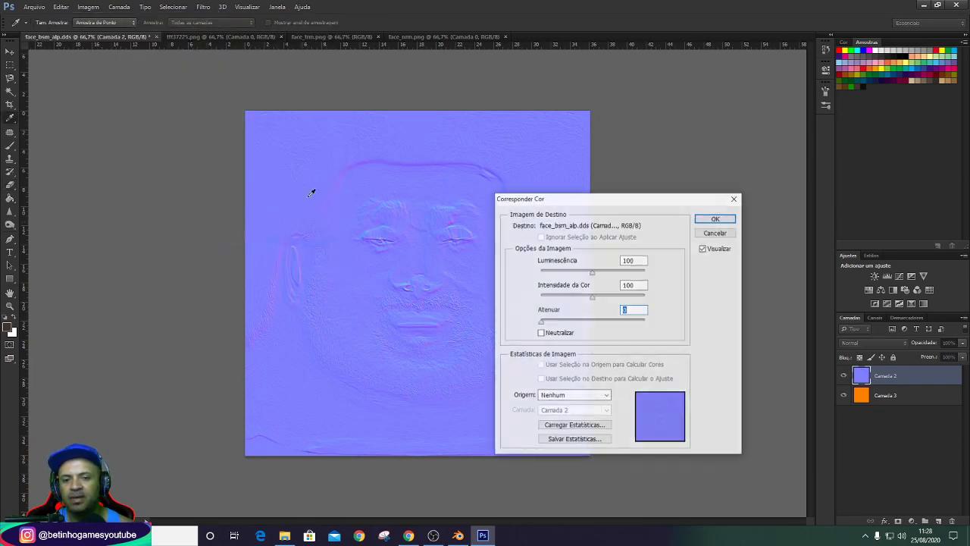
left_click(597, 397)
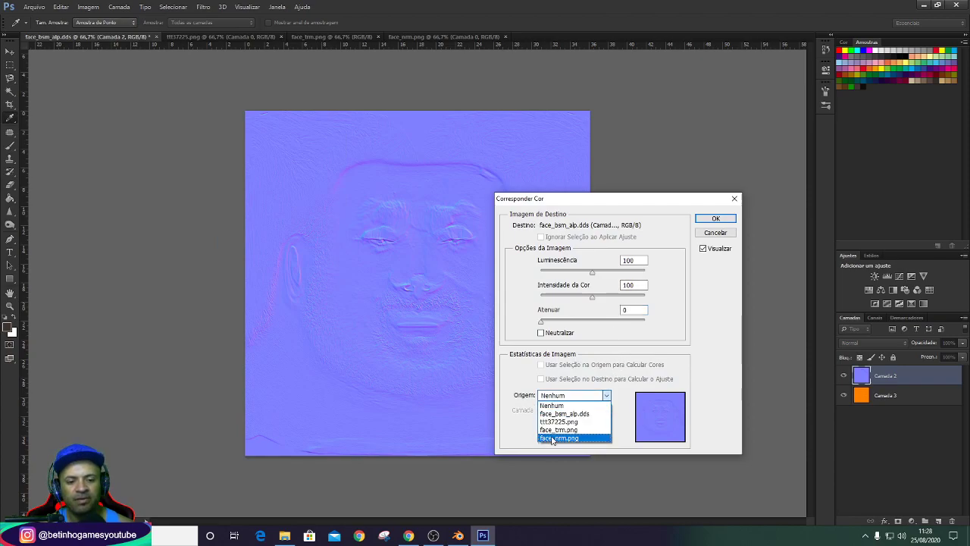
left_click(554, 438)
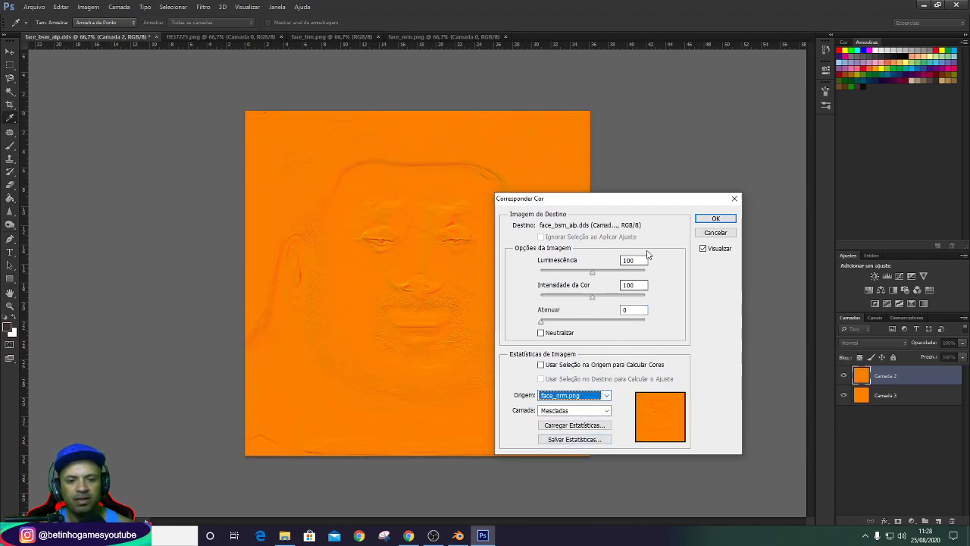
left_click(713, 219)
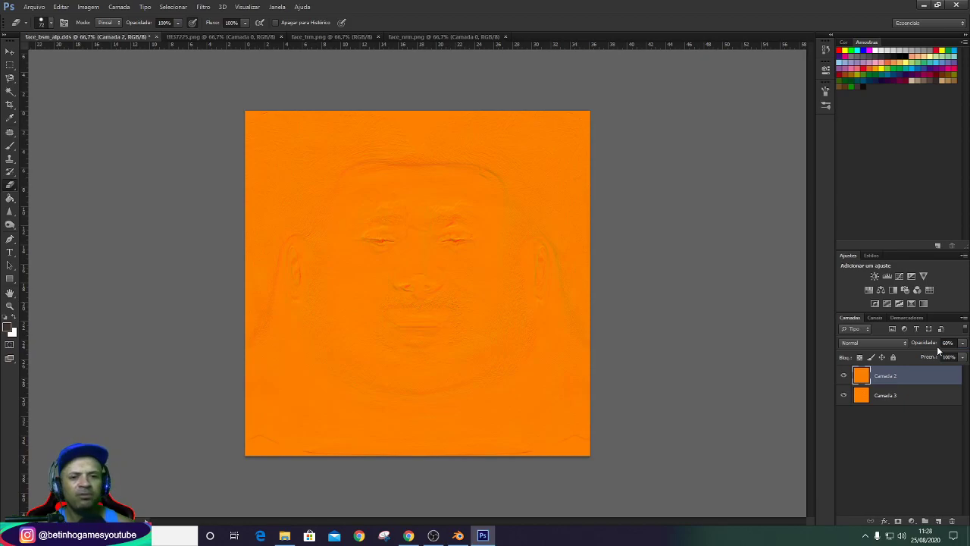
left_click(34, 7)
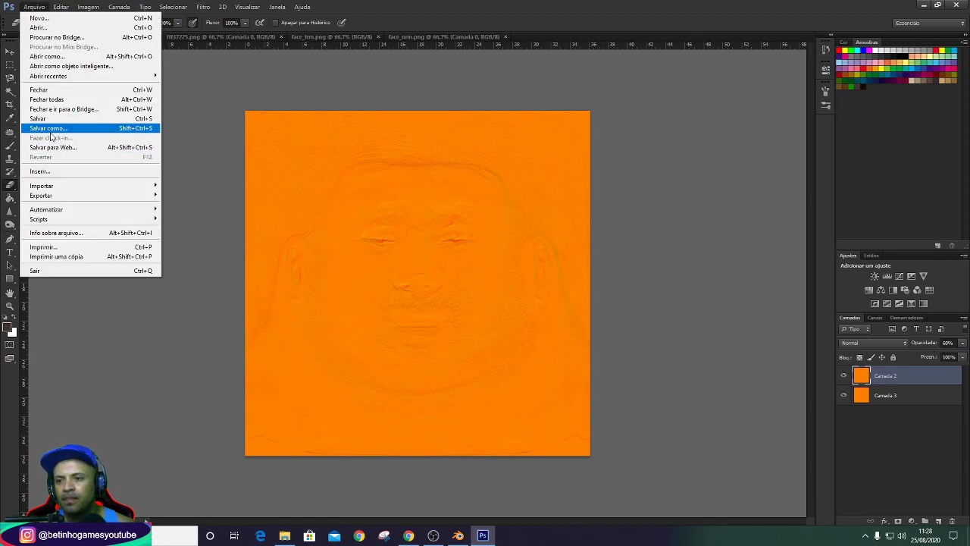
Save the normal map as face_nrm in D3D/DDS format with DXT5_NM compression.
left_click(47, 127)
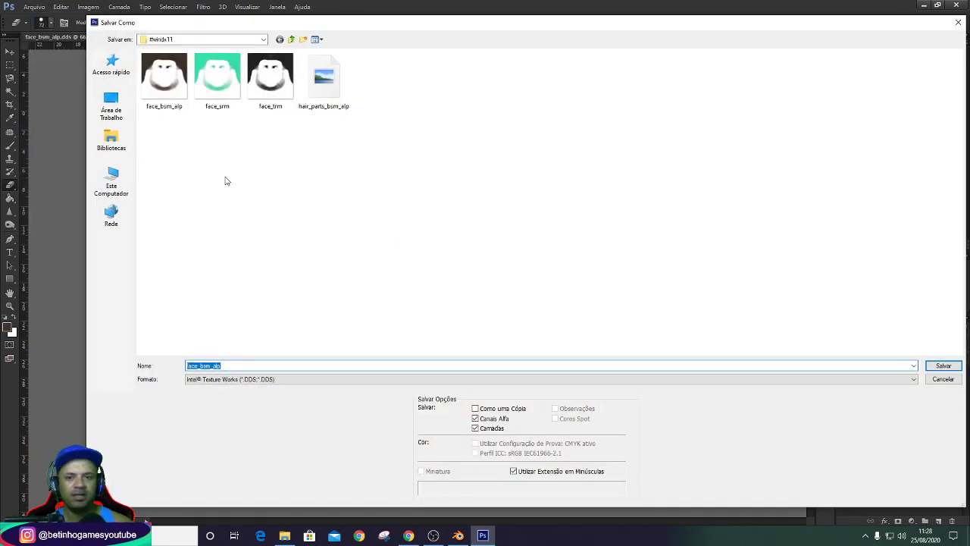
left_click(301, 381)
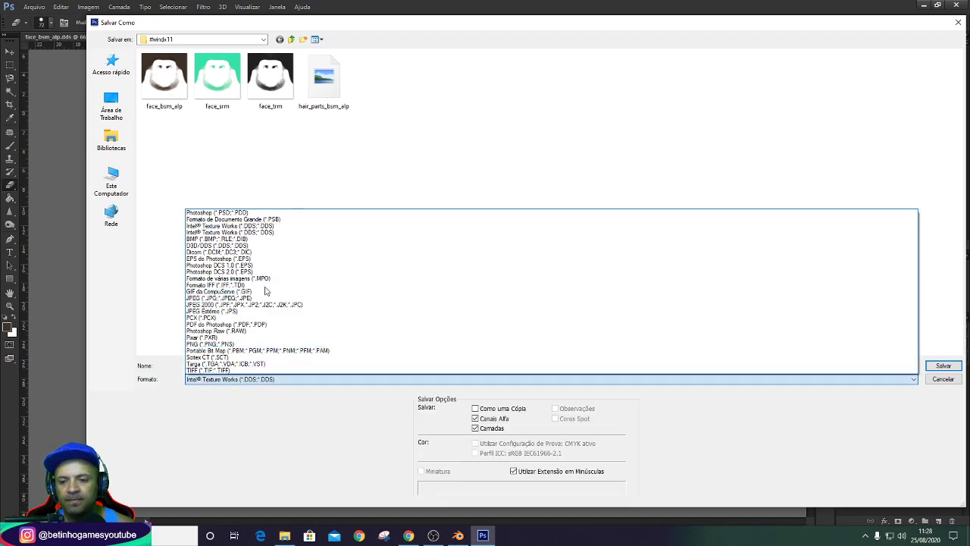
left_click(191, 248)
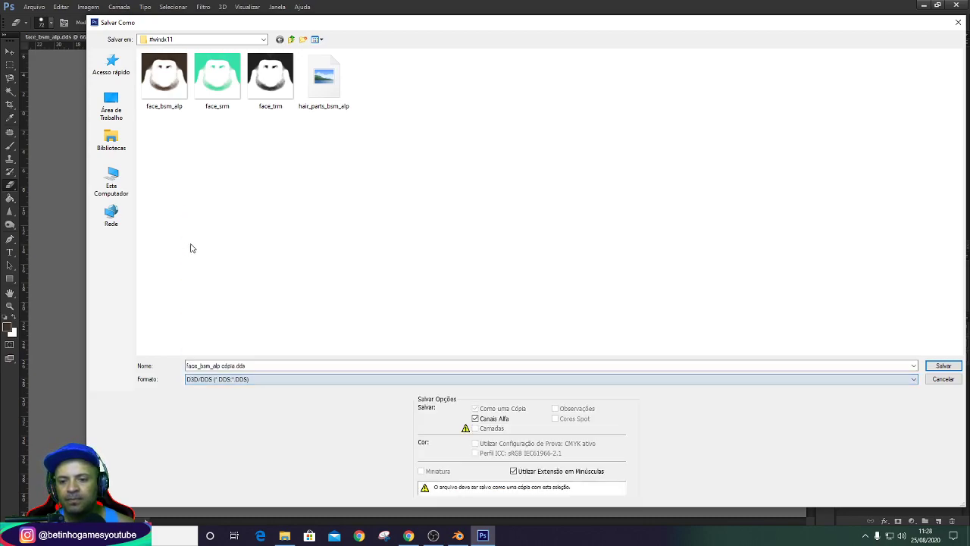
left_click(255, 371)
type("face")
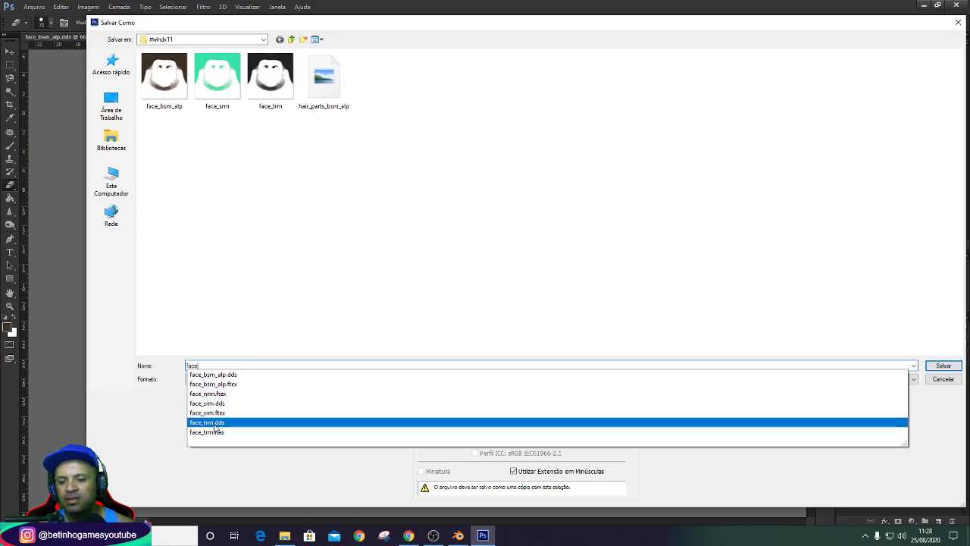
left_click(220, 394)
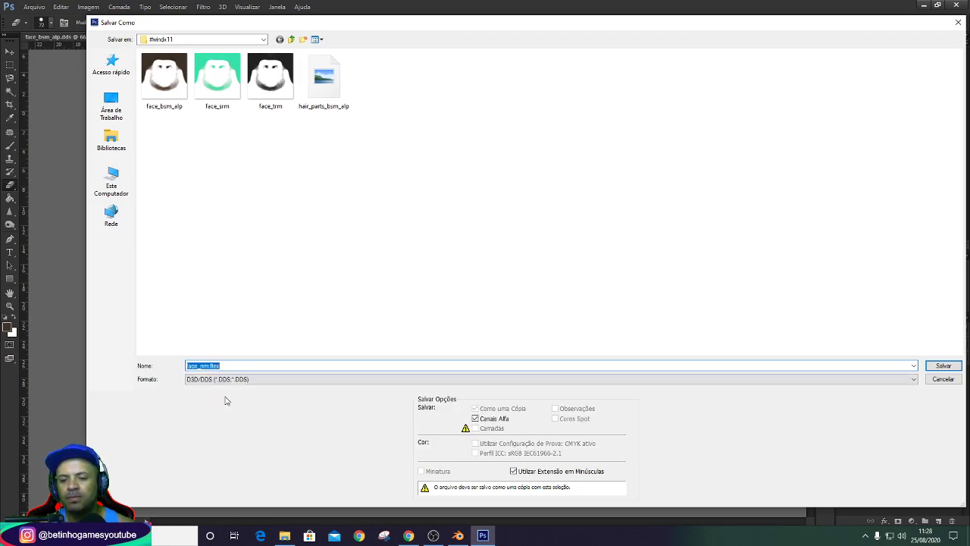
key("BackSpace")
key("BackSpace")
key("BackSpace")
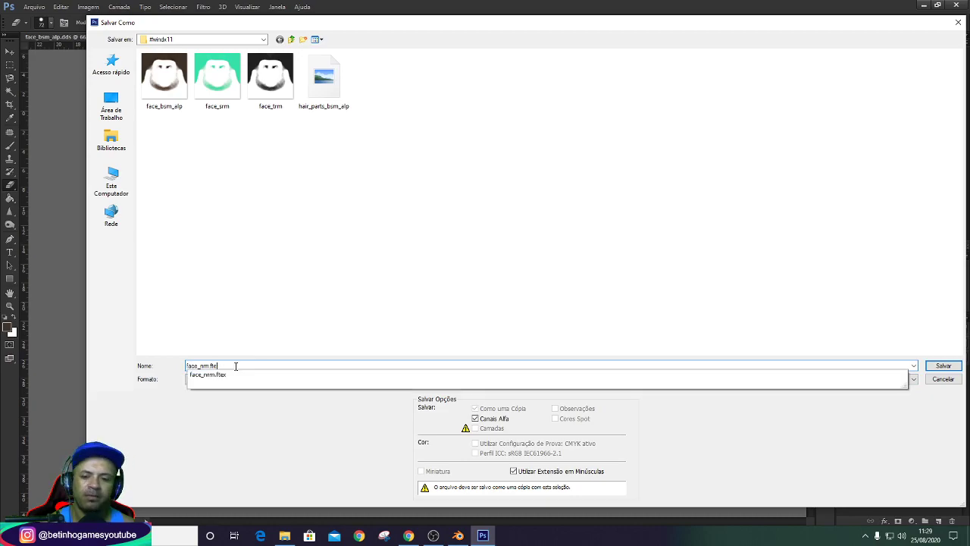
left_click(214, 380)
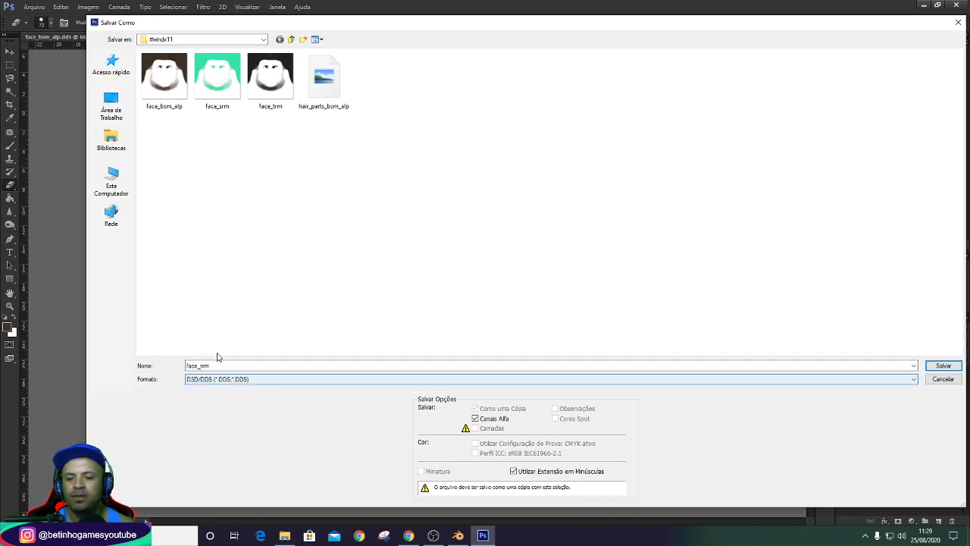
left_click(943, 366)
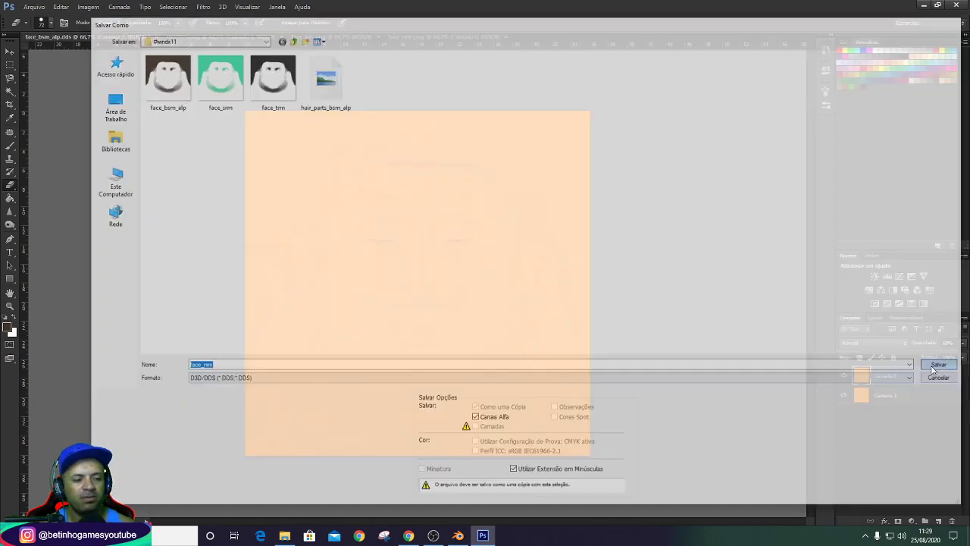
left_click(504, 136)
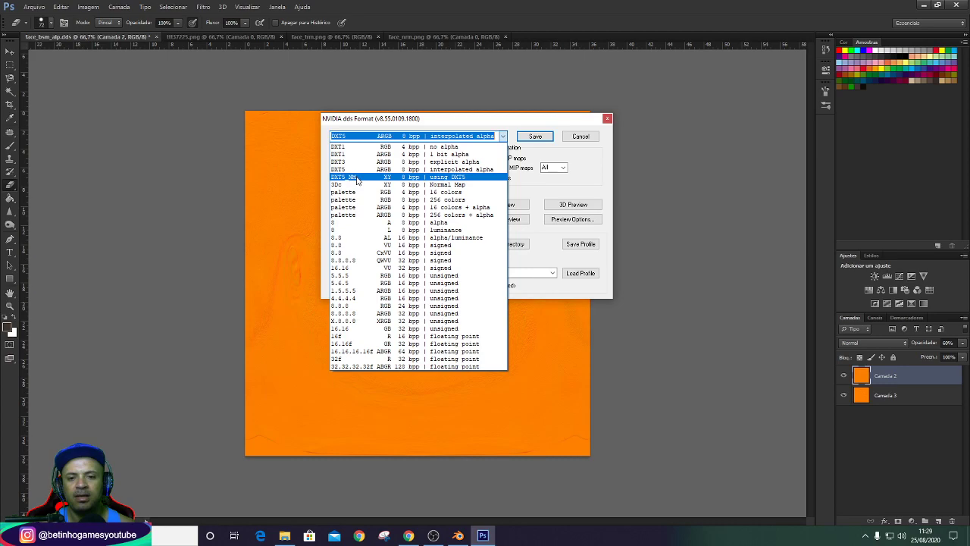
left_click(388, 179)
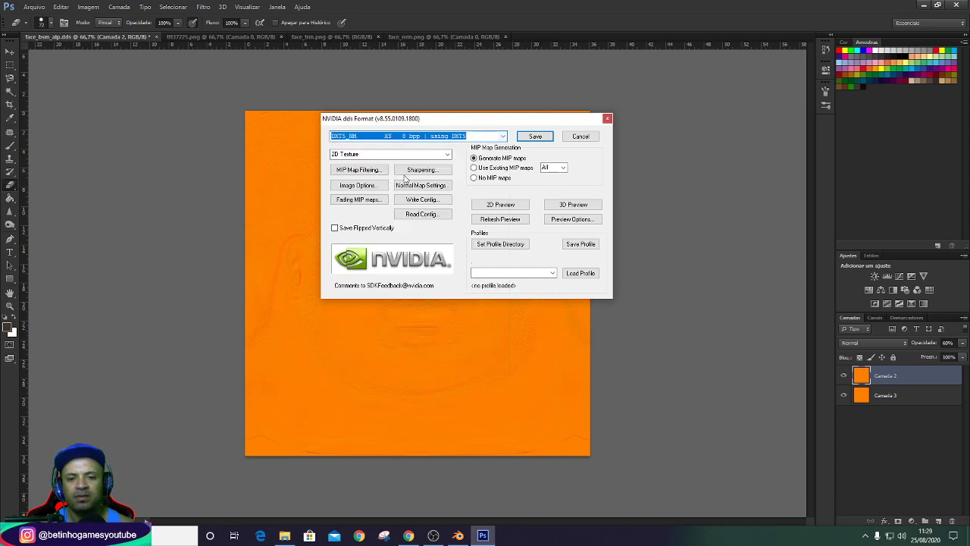
left_click(536, 137)
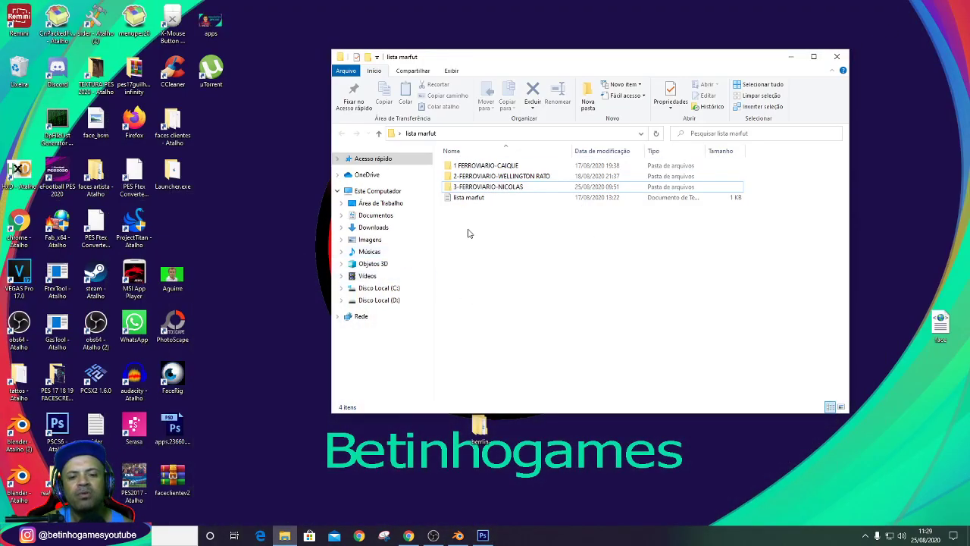
Open 3-FERROVIARIO-NICOLAS > 37225 > sourceimages > #windx11 in Large Icons view.
double_click(467, 188)
double_click(467, 191)
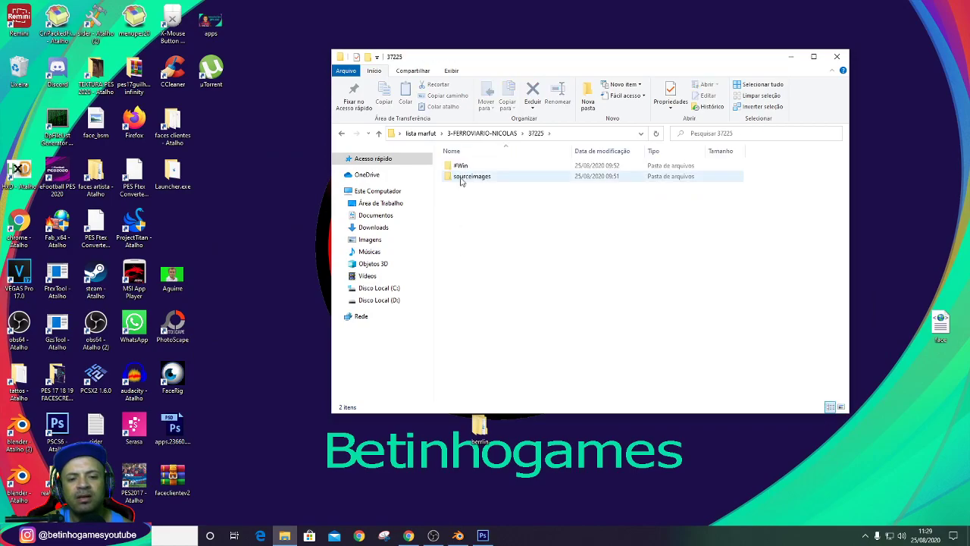
double_click(471, 175)
double_click(469, 165)
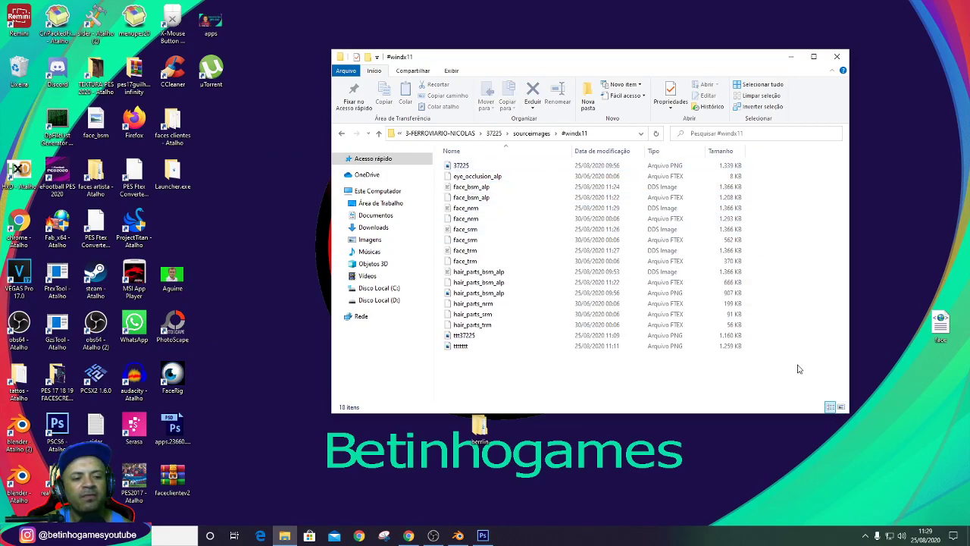
left_click(841, 407)
left_click_drag(607, 56, 664, 52)
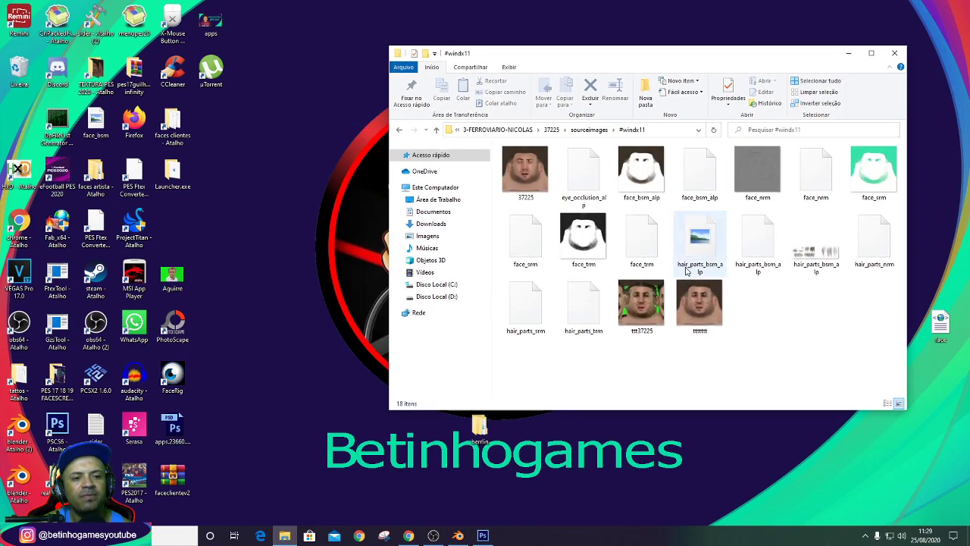
Copy the 37225 image into TEXTURA PES 2020, replacing the old one, then delete it here.
left_click(527, 178)
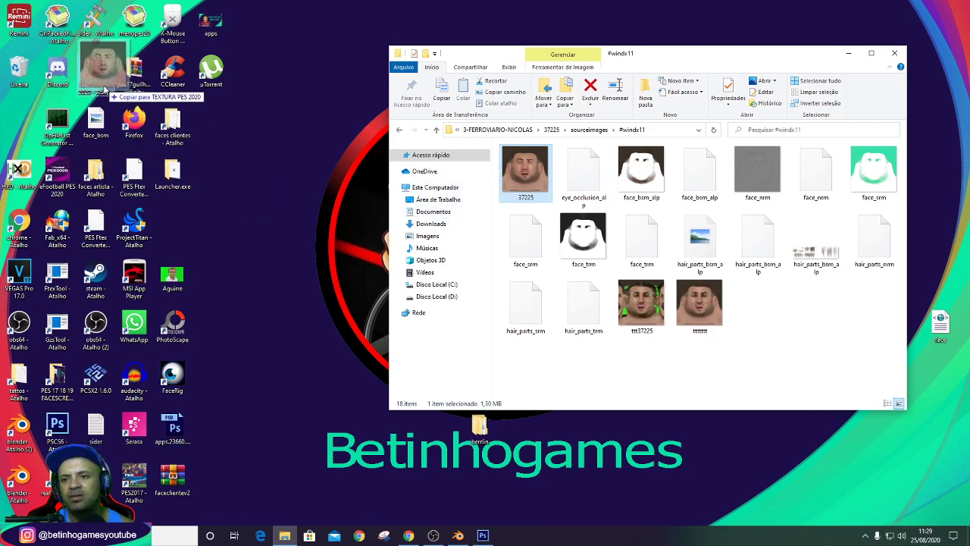
left_click_drag(527, 178, 98, 69)
left_click(339, 132)
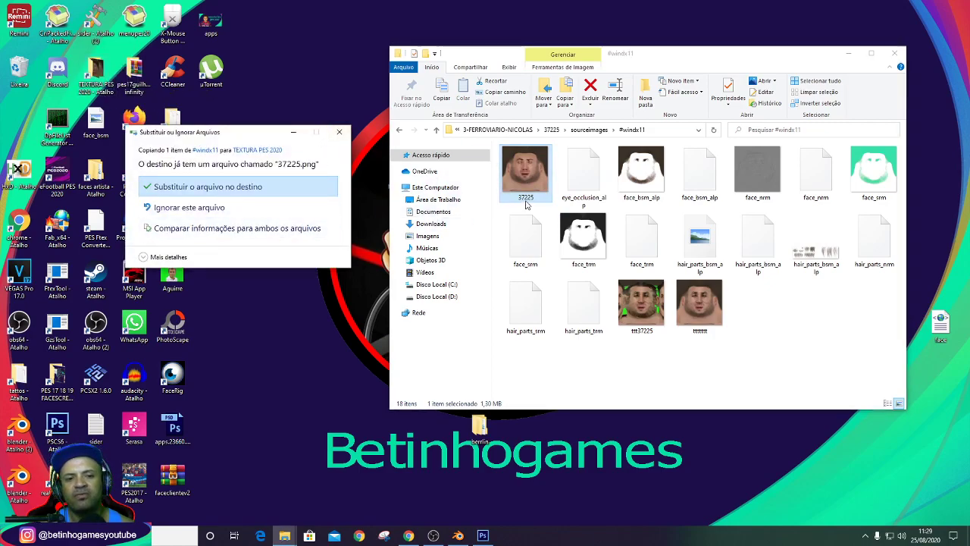
key("Delete")
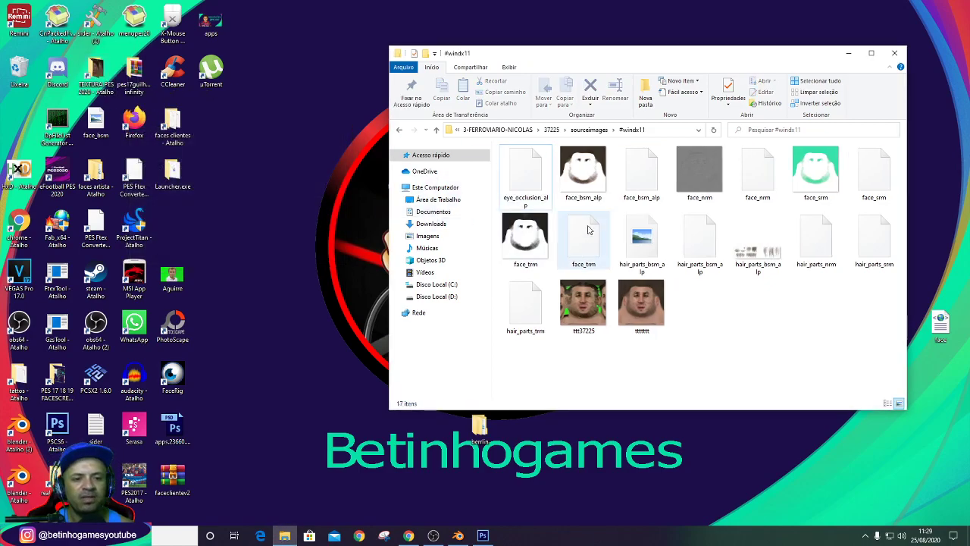
Delete the blank face files, extra hair_parts_bsm_alp images, ttt37225 and ttttttt.
left_click(642, 173)
key("Delete")
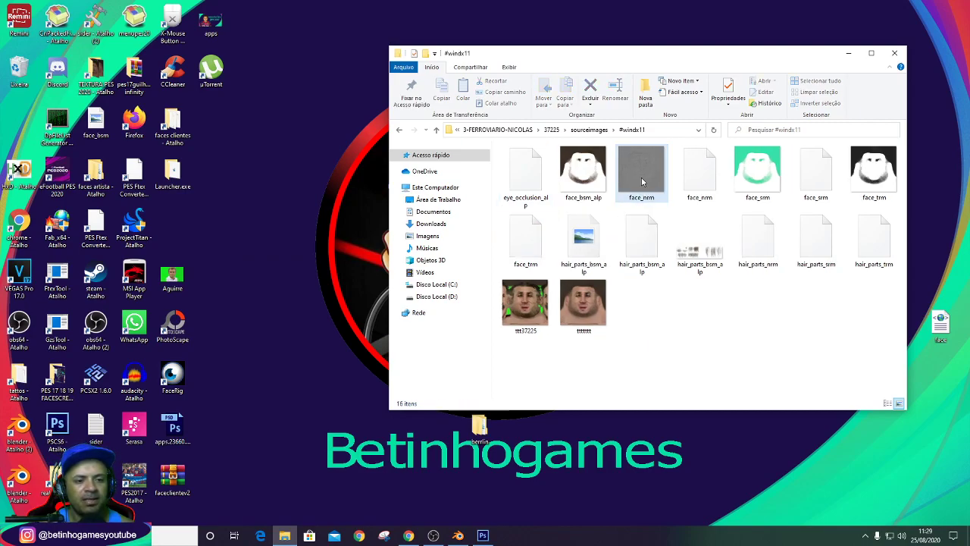
left_click(699, 179)
key("Delete")
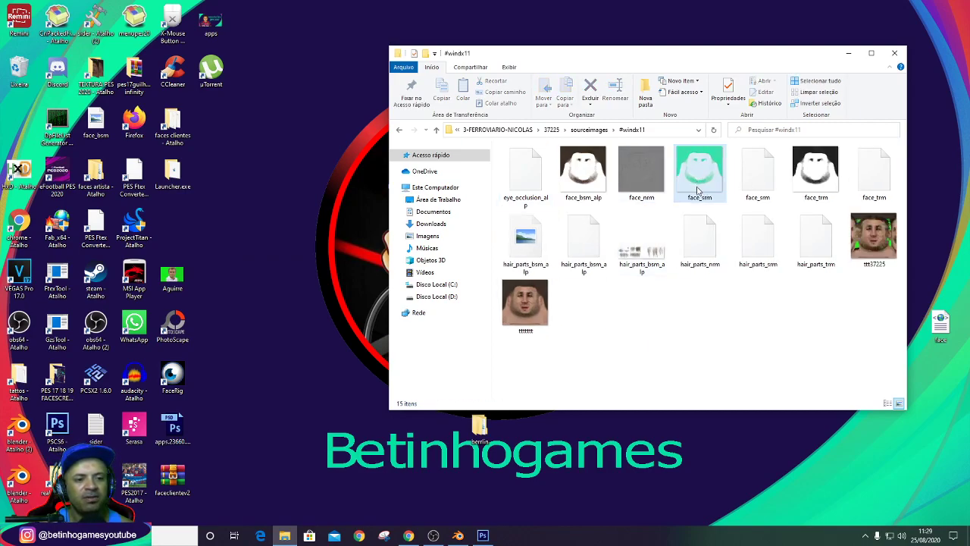
left_click(759, 185)
key("Delete")
left_click(816, 175)
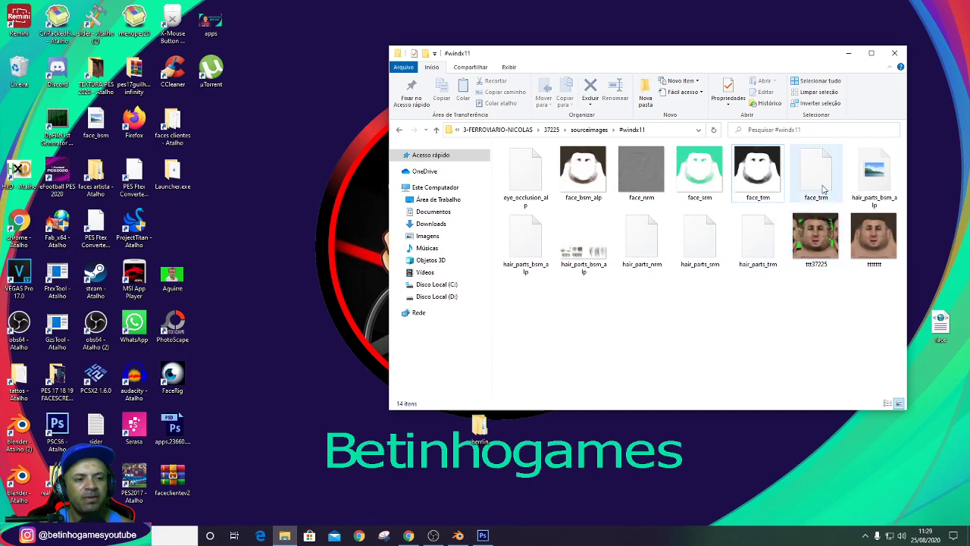
key("Delete")
left_click(817, 178)
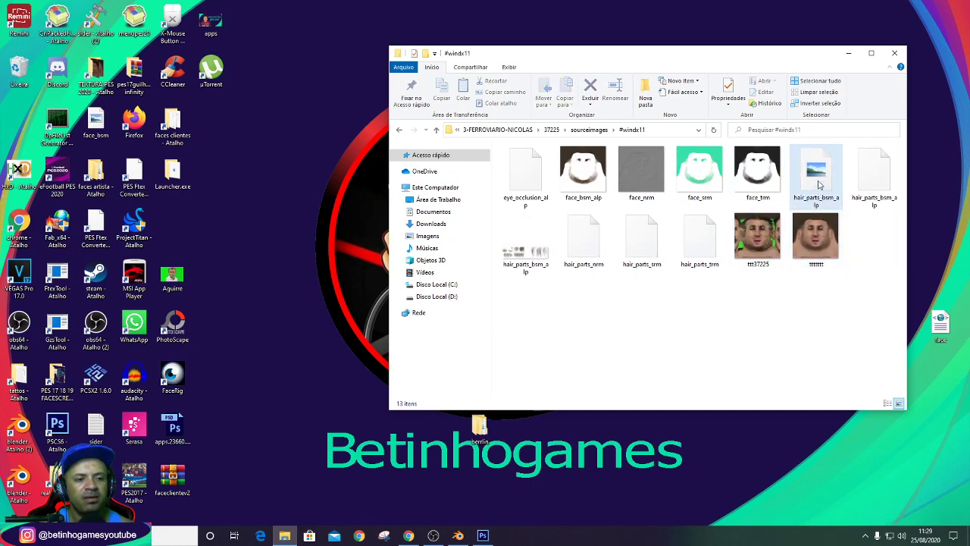
key("Delete")
left_click(699, 249)
key("Delete")
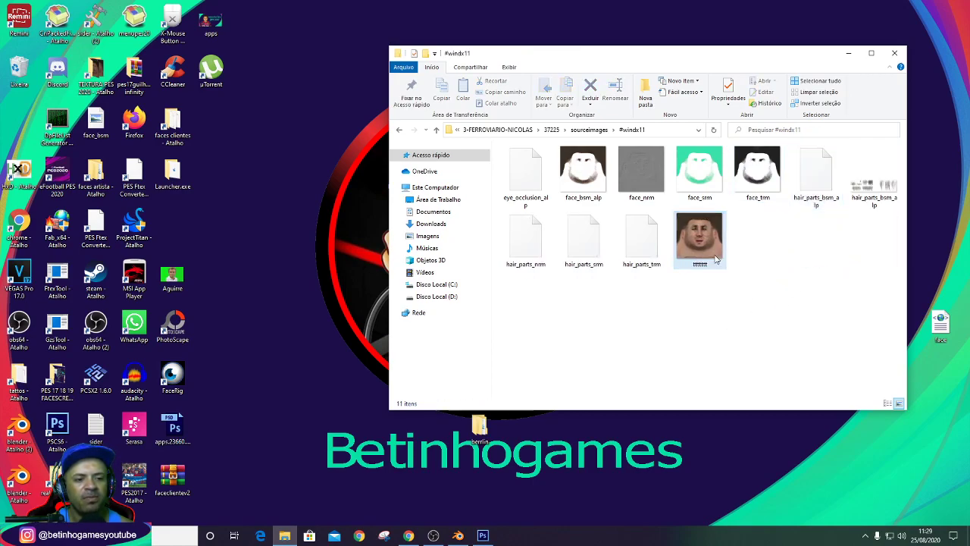
key("Delete")
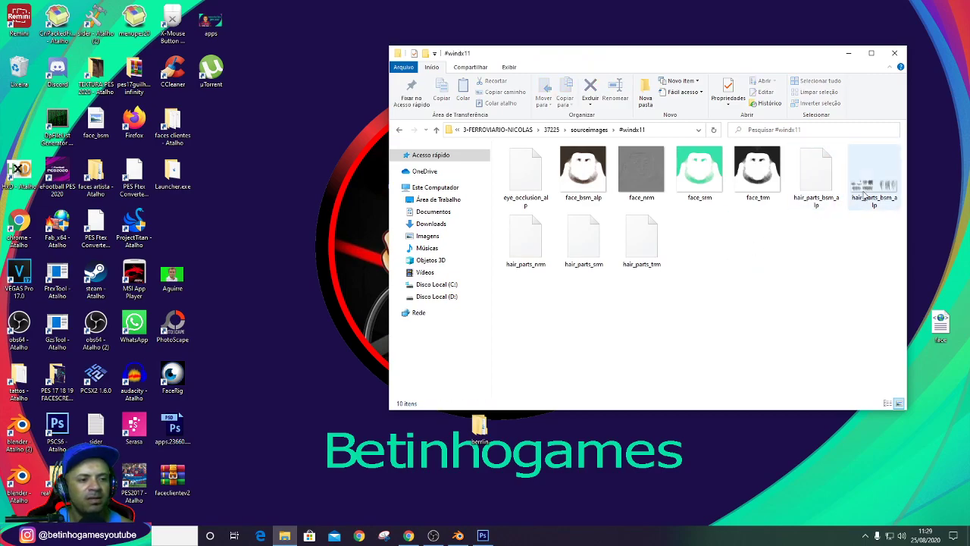
left_click(872, 189)
key("Delete")
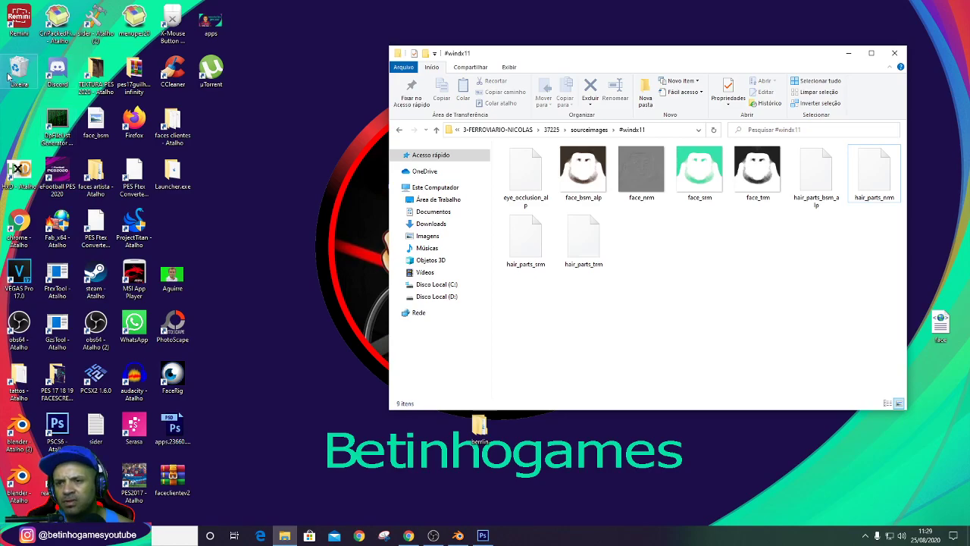
Drag the four face DDS textures into PES18 Ftex Converter, then delete the DDS copies.
left_click(56, 288)
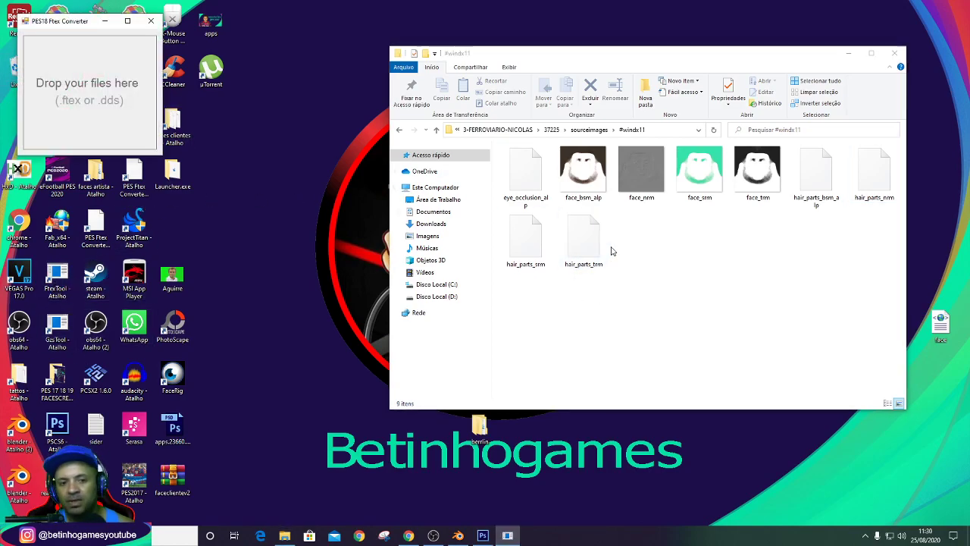
left_click(580, 165)
left_click(641, 178, "ctrl")
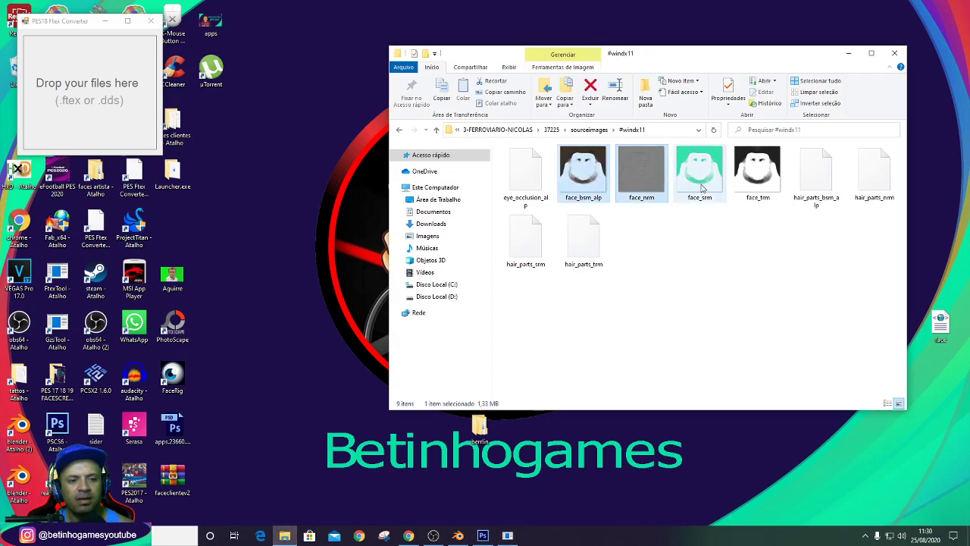
left_click(703, 185, "ctrl")
left_click(758, 182, "ctrl")
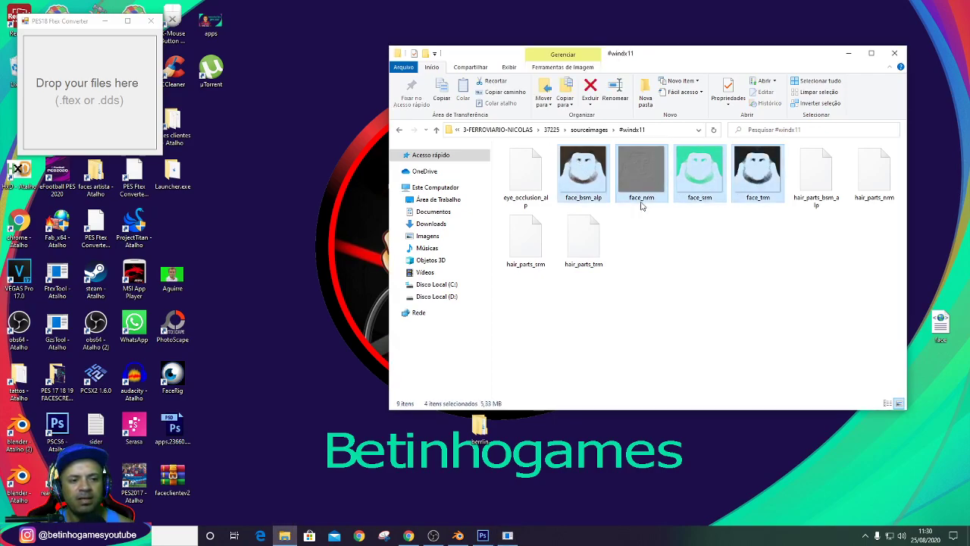
left_click_drag(586, 179, 116, 92)
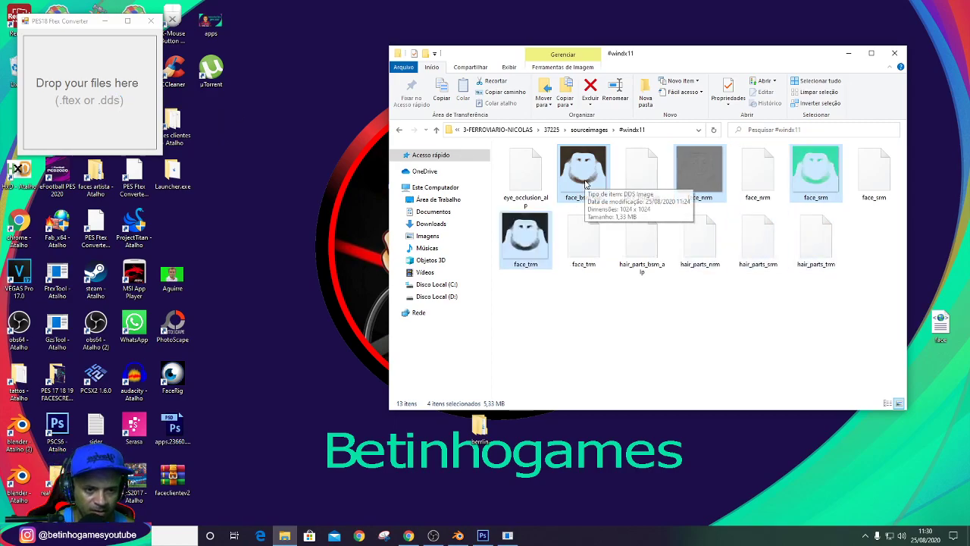
key("Delete")
left_click_drag(521, 403, 490, 146)
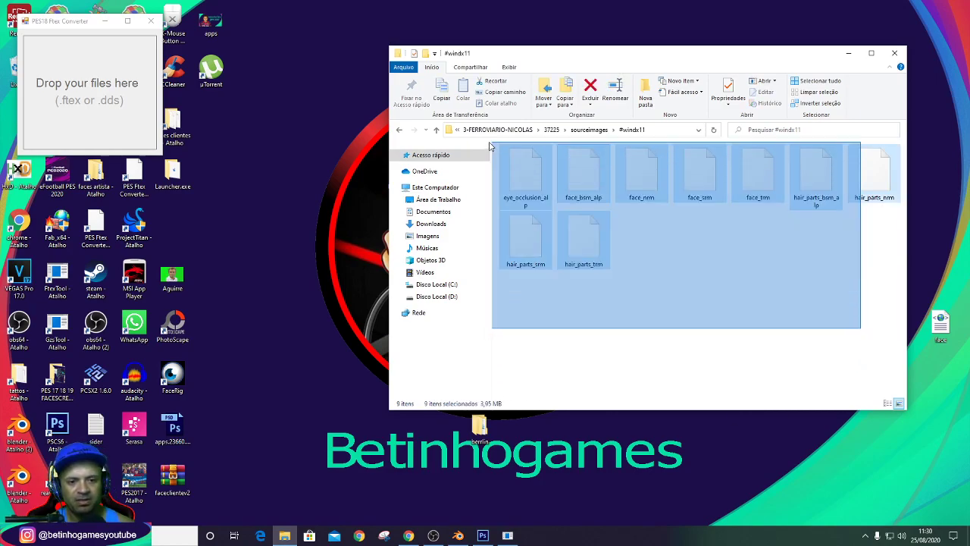
left_click(574, 275)
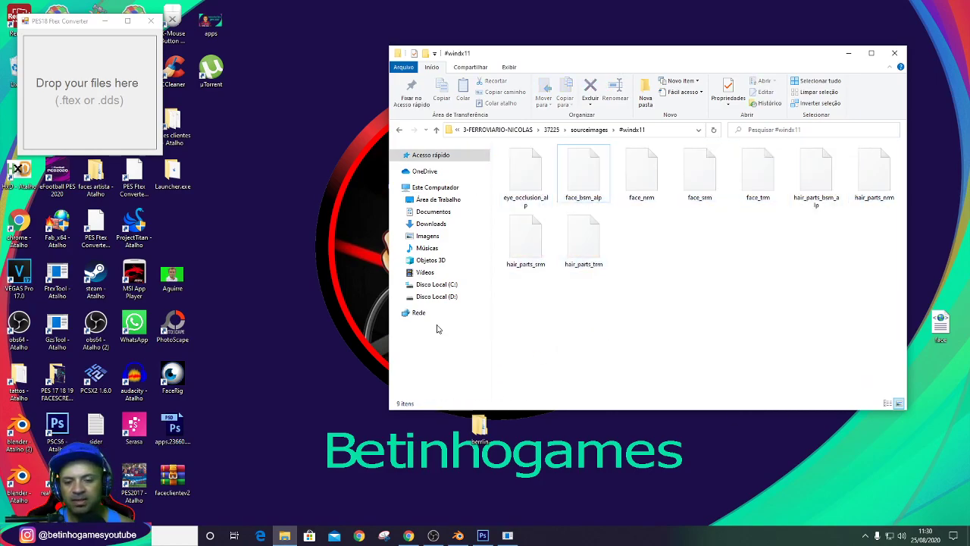
Duplicate the 37225 folder and card image, then delete the duplicated card image.
left_click(395, 134)
left_click(395, 133)
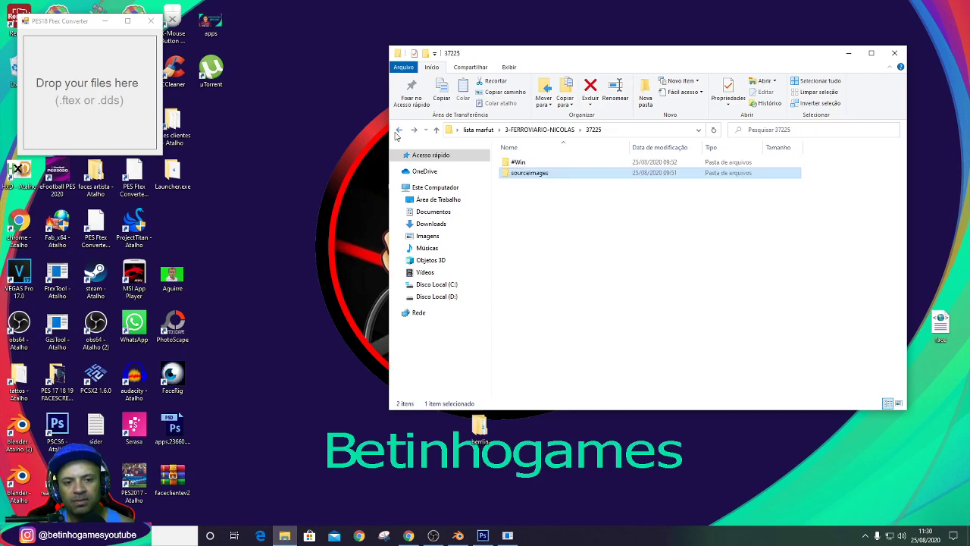
left_click(399, 132)
double_click(524, 189)
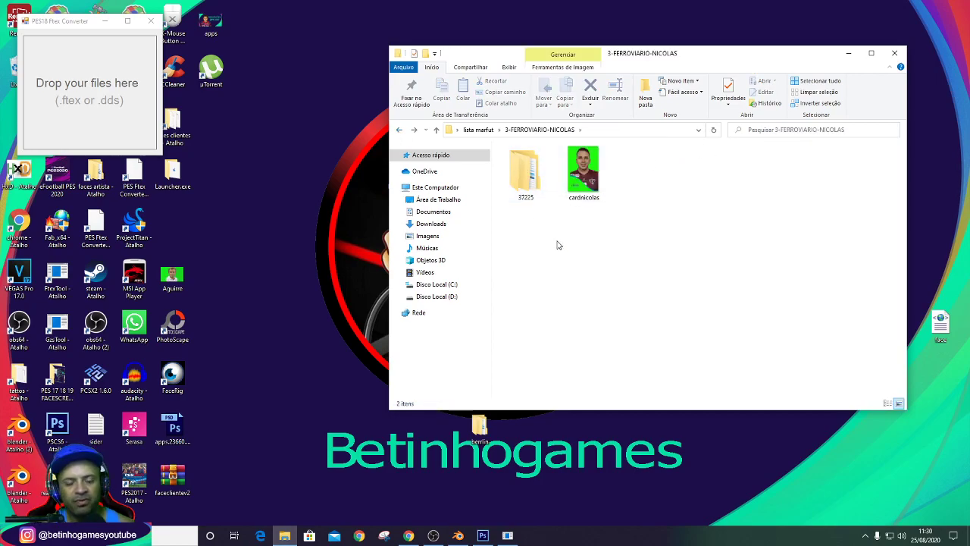
left_click(517, 185)
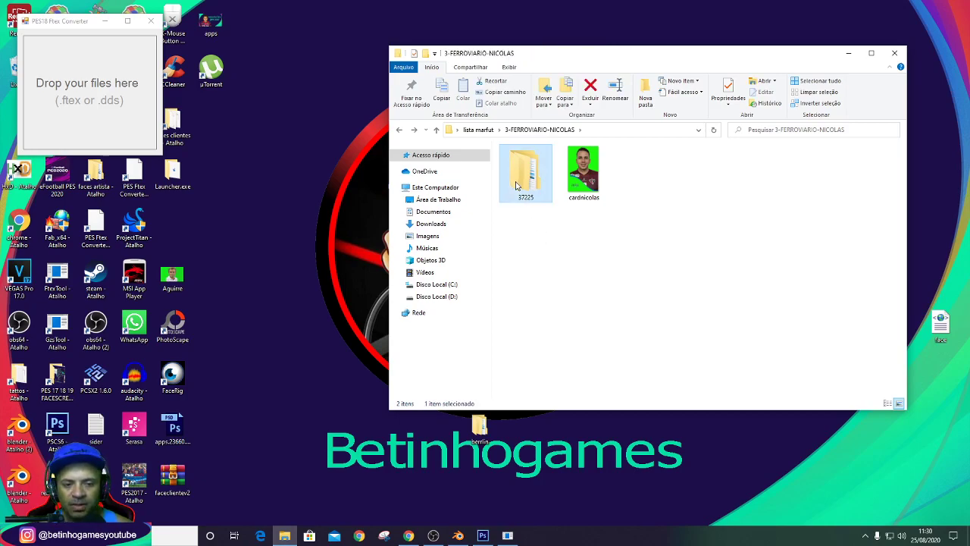
key("ctrl+a")
key("ctrl+c")
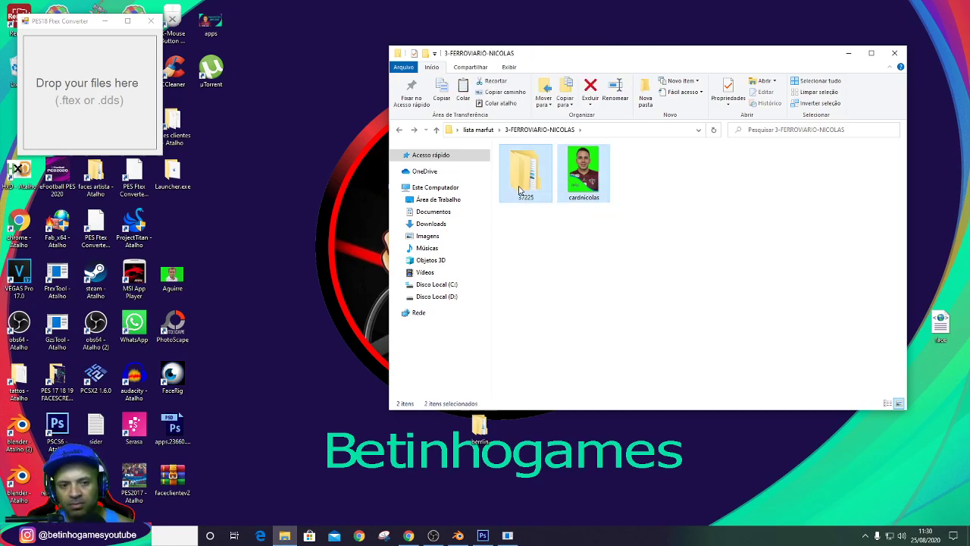
key("ctrl+v")
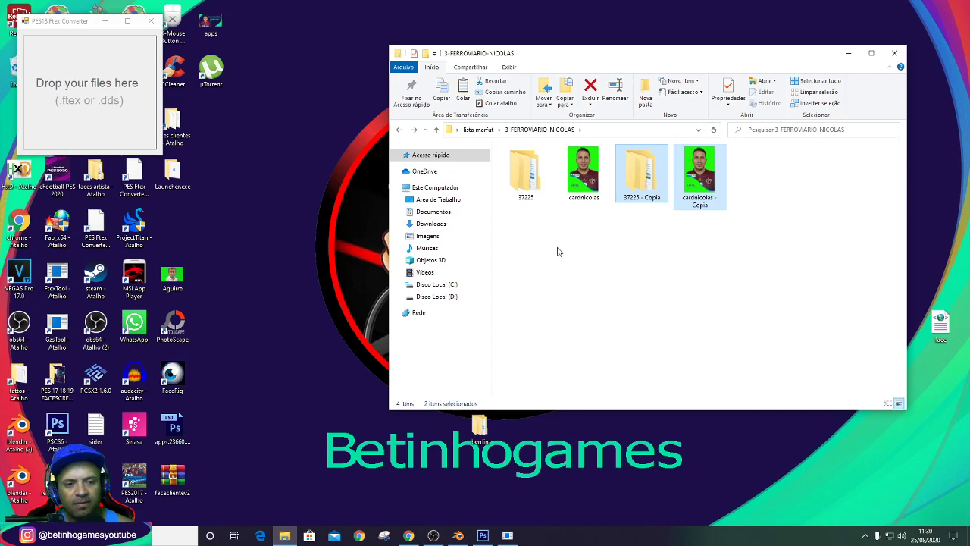
left_click(703, 182)
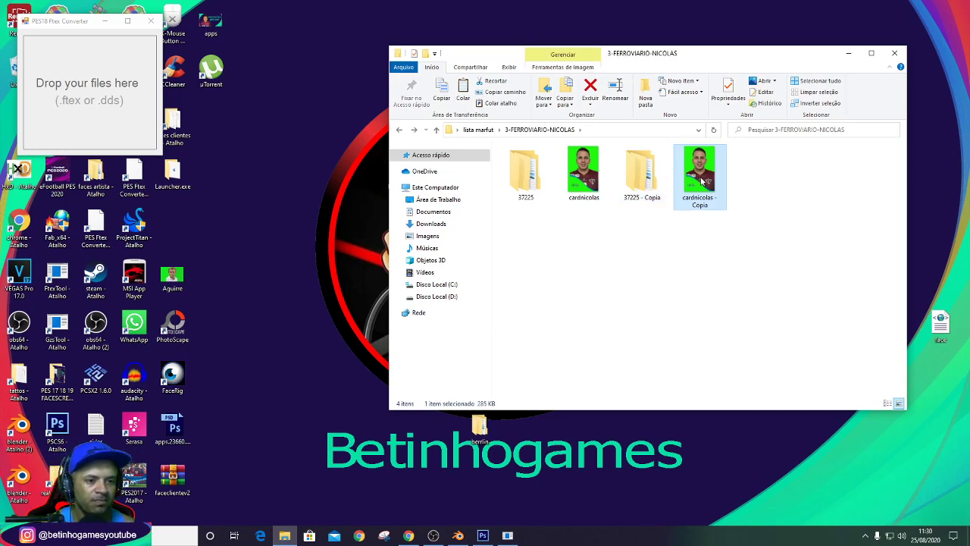
key("Delete")
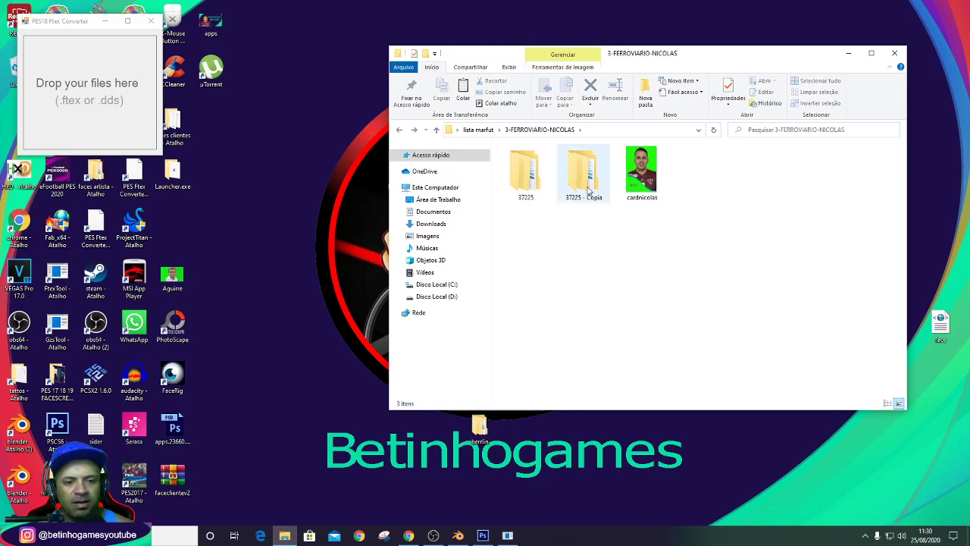
Delete the #Win subfolder from '37225 - Copia', keeping only sourceimages.
double_click(588, 191)
left_click(523, 163)
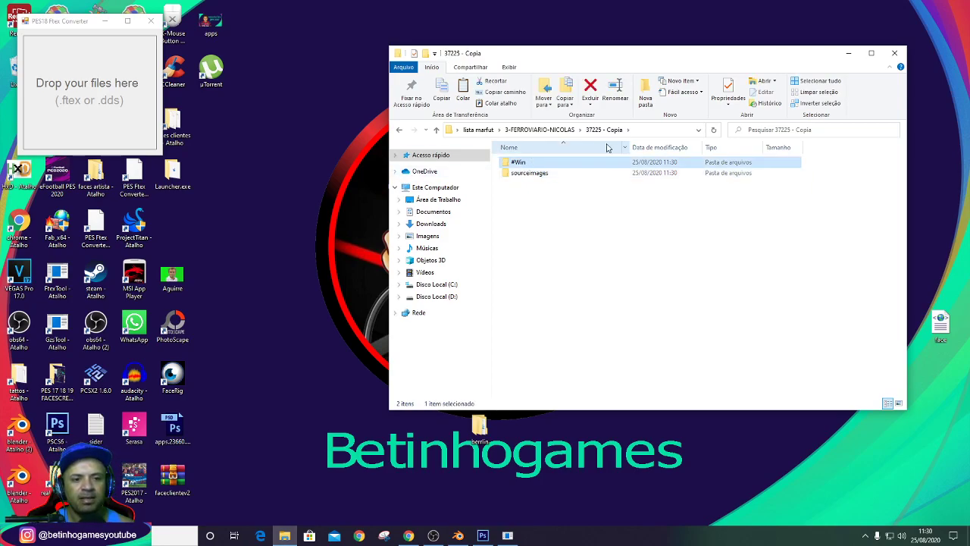
key("Delete")
double_click(530, 163)
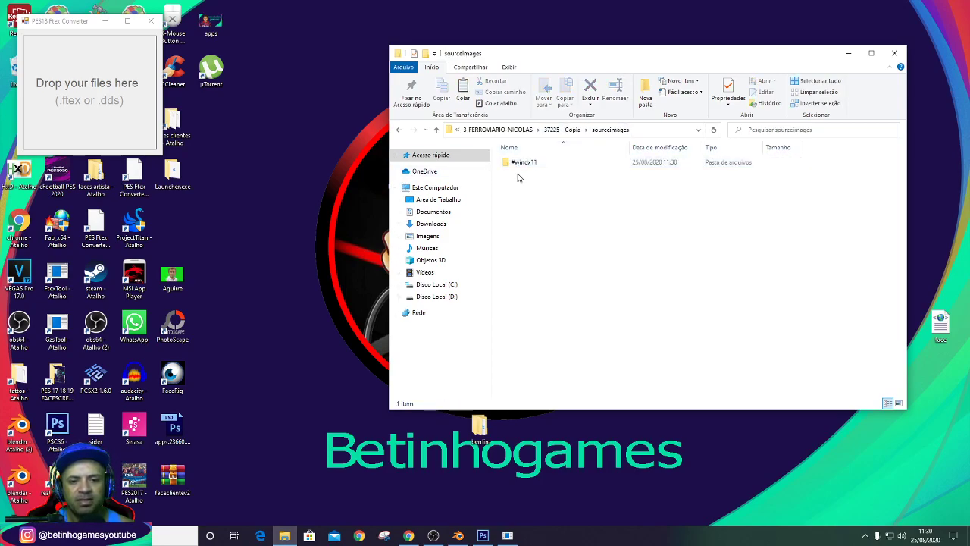
left_click(401, 130)
left_click(402, 130)
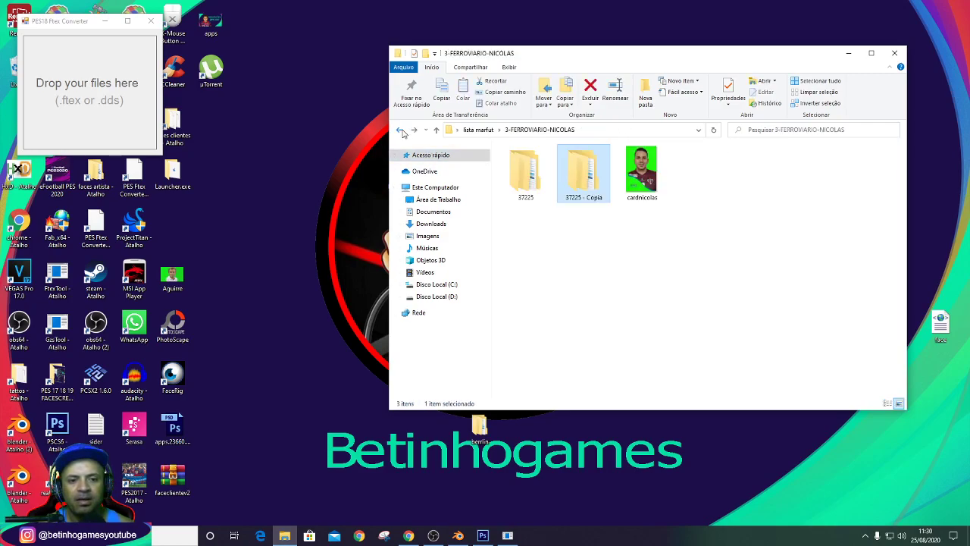
Rename the '37225 - Copia' folder to the player's shortened name.
left_click(581, 198)
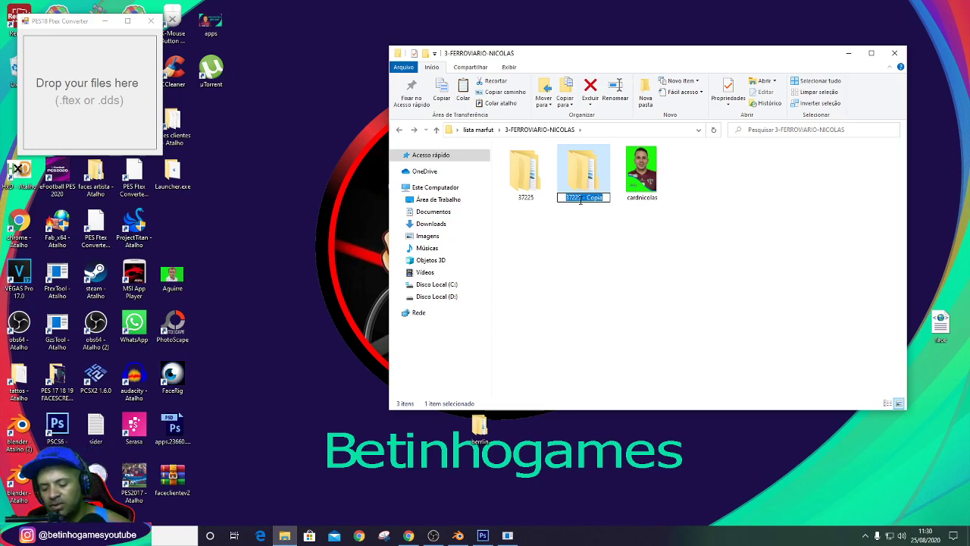
type("nicolas")
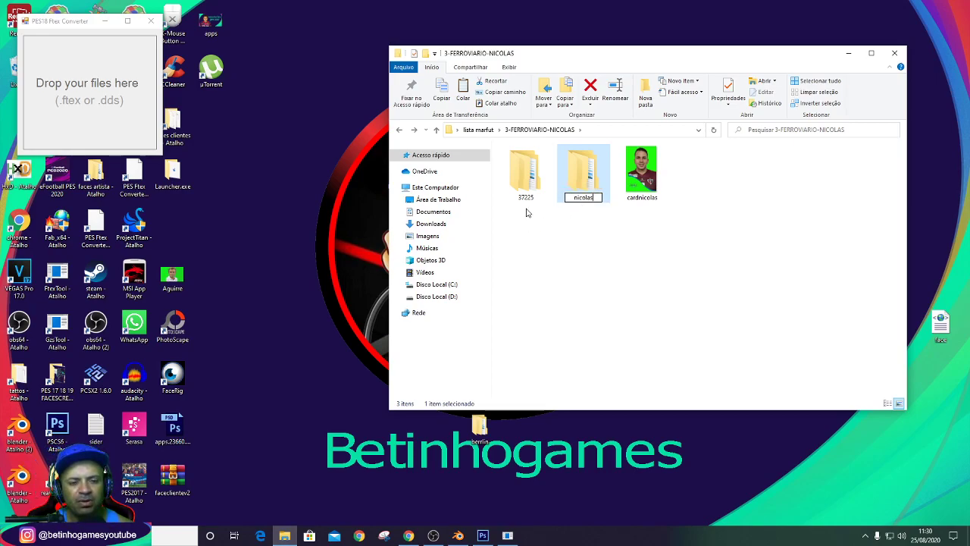
left_click(624, 232)
left_click(585, 203)
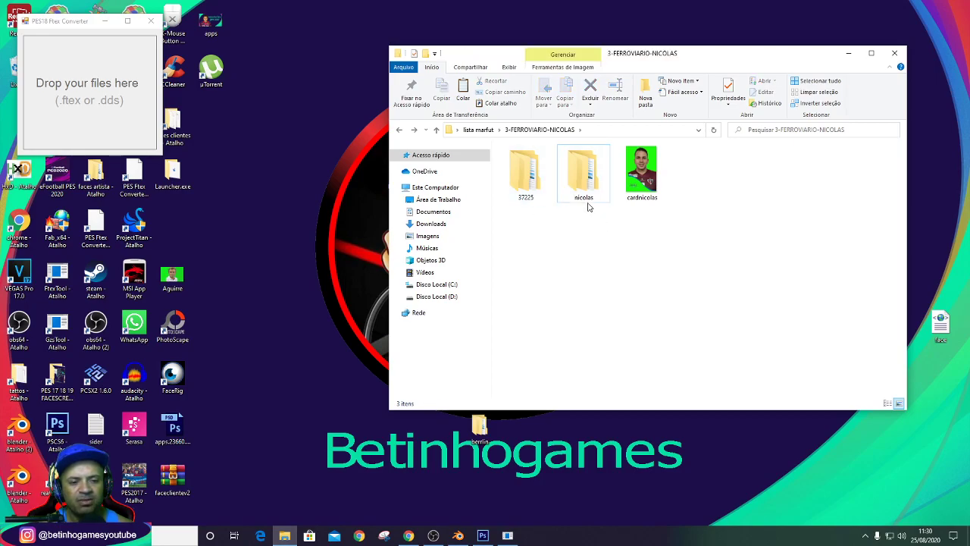
left_click(591, 200)
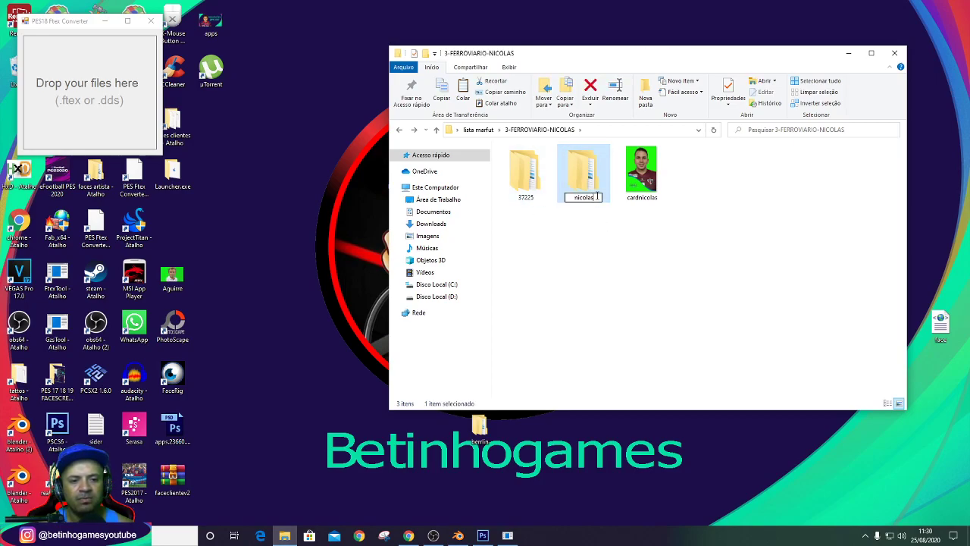
key("BackSpace")
key("BackSpace")
left_click(592, 244)
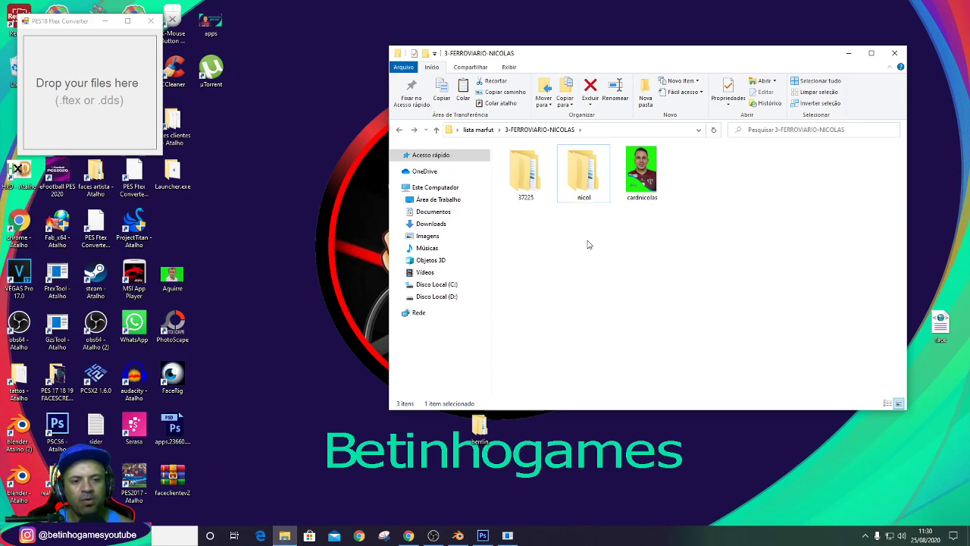
left_click(587, 205)
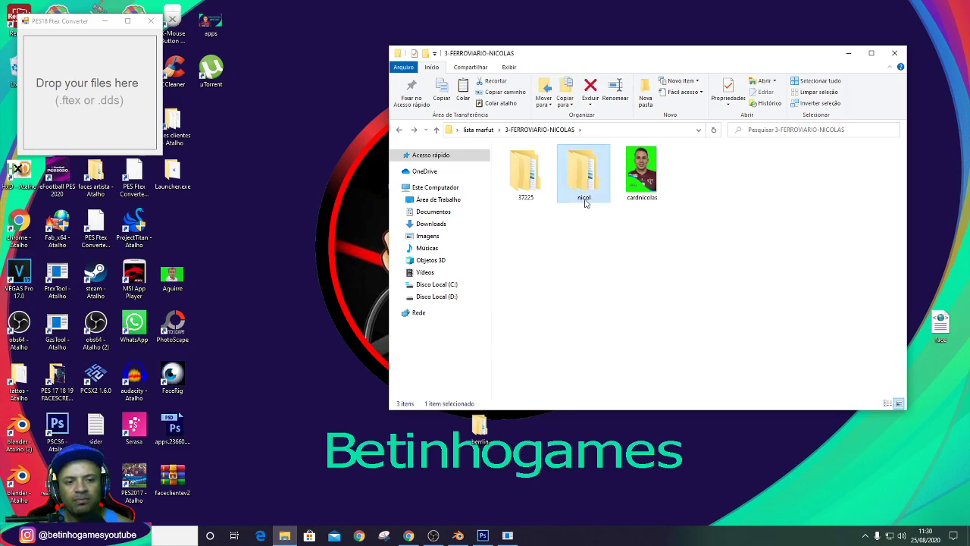
Copy the name 37225 and open the original 37225 folder.
left_click(527, 199)
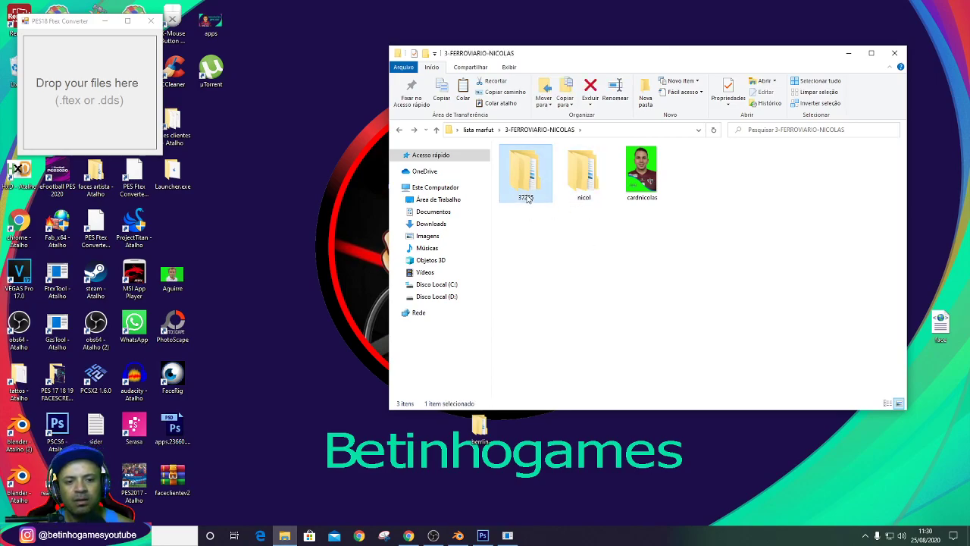
right_click(528, 200)
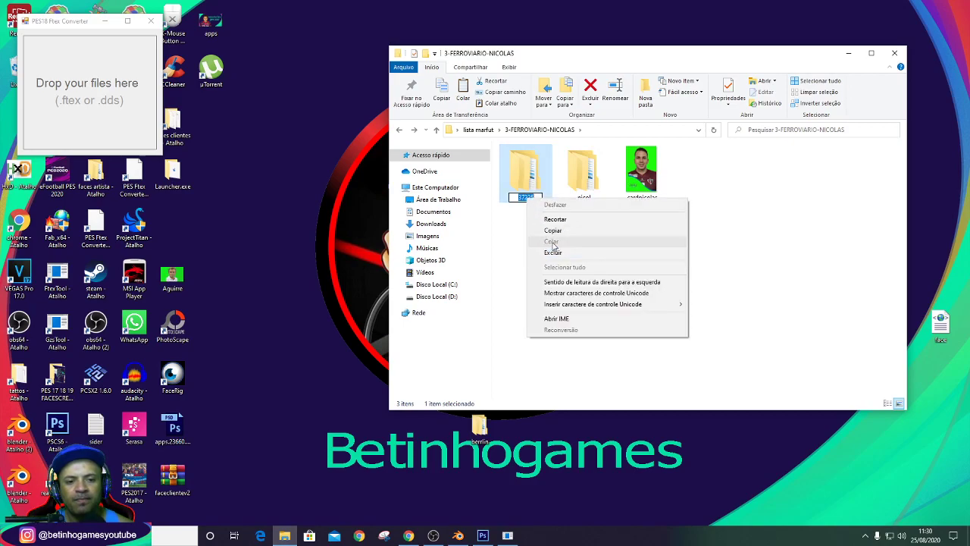
left_click(546, 230)
double_click(528, 199)
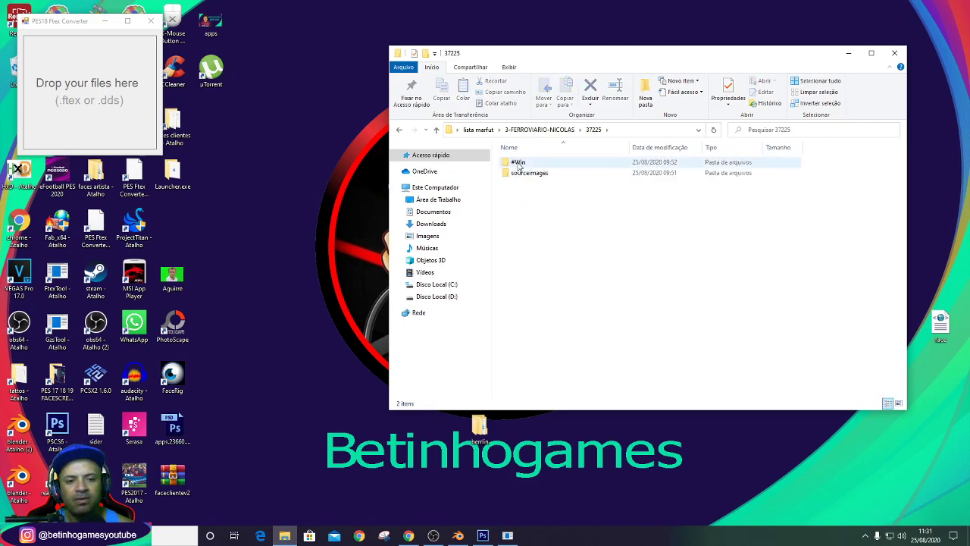
Close the orange texture image without saving and delete the sourceimages folder.
left_click(483, 535)
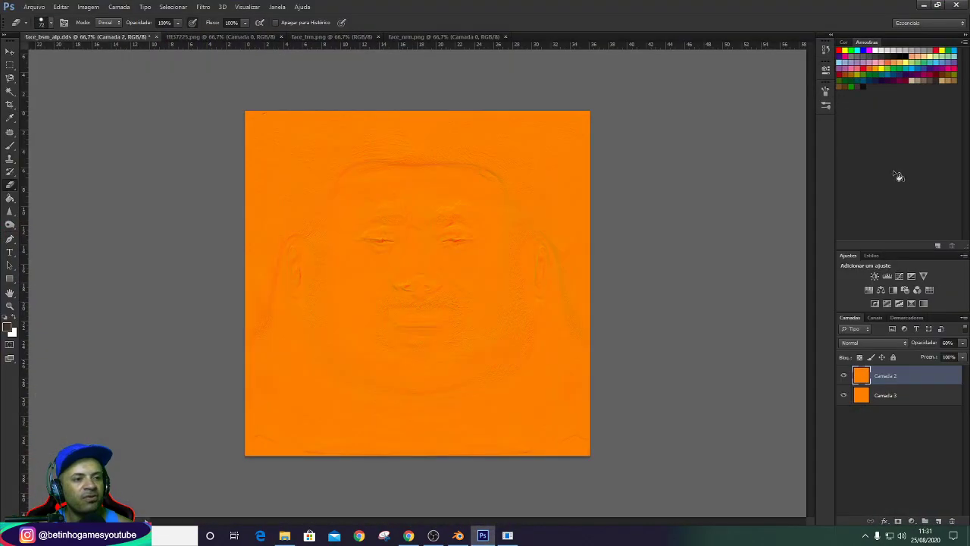
left_click(955, 6)
left_click(484, 203)
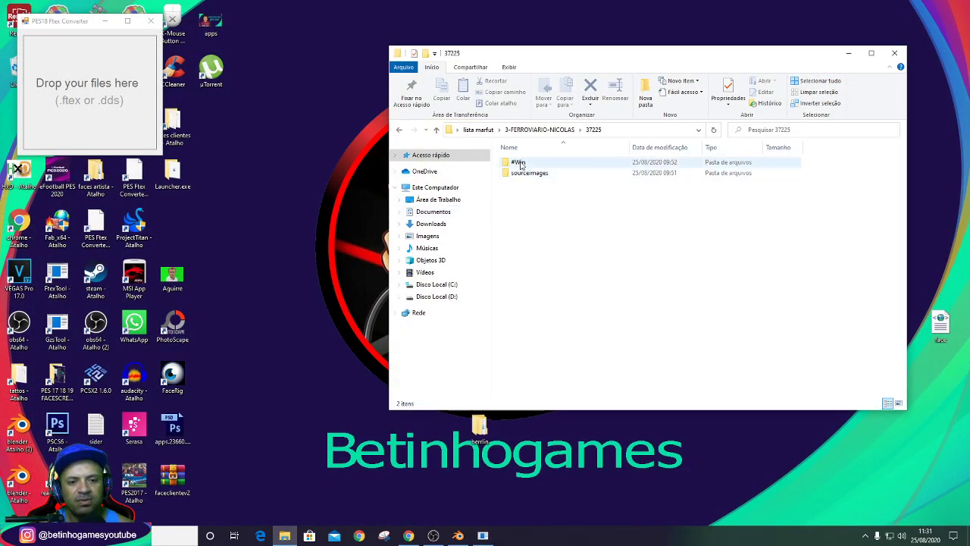
left_click(521, 175)
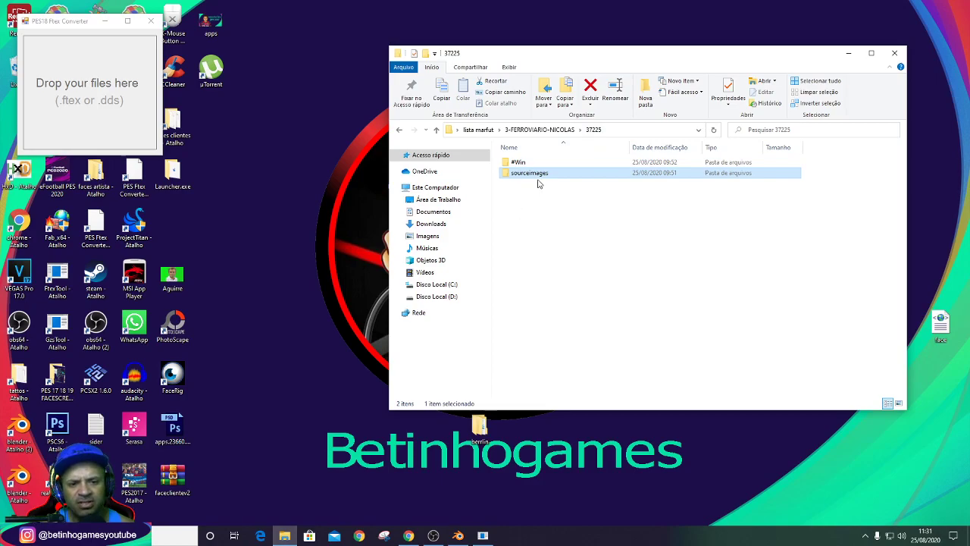
key("Delete")
Browse to the 37225 folder's #Win subfolder and select the four face files.
left_click(399, 130)
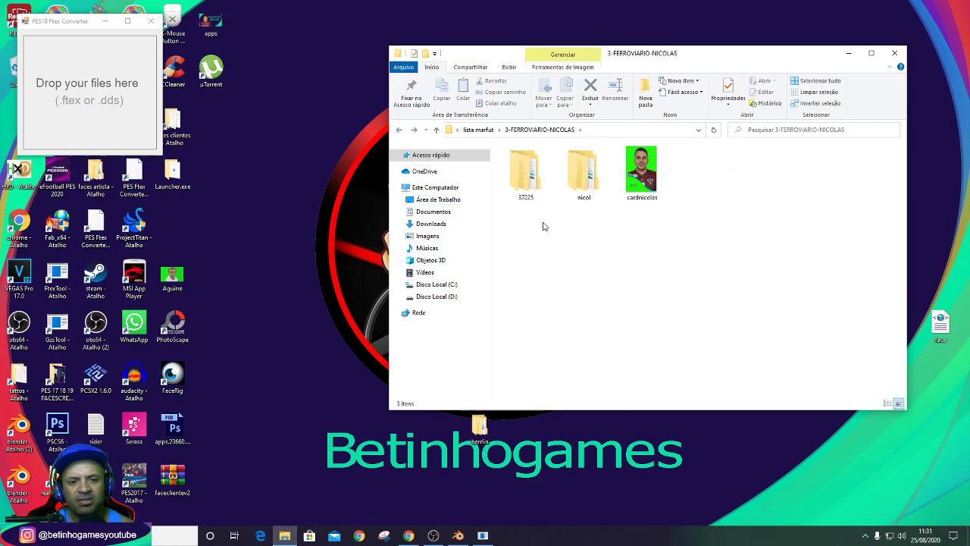
double_click(528, 192)
left_click(527, 163)
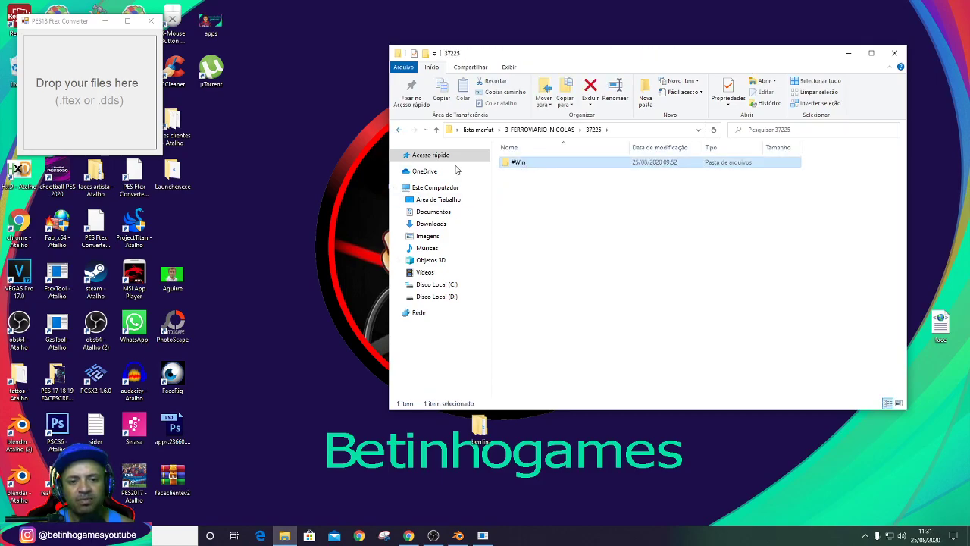
left_click(399, 129)
double_click(582, 180)
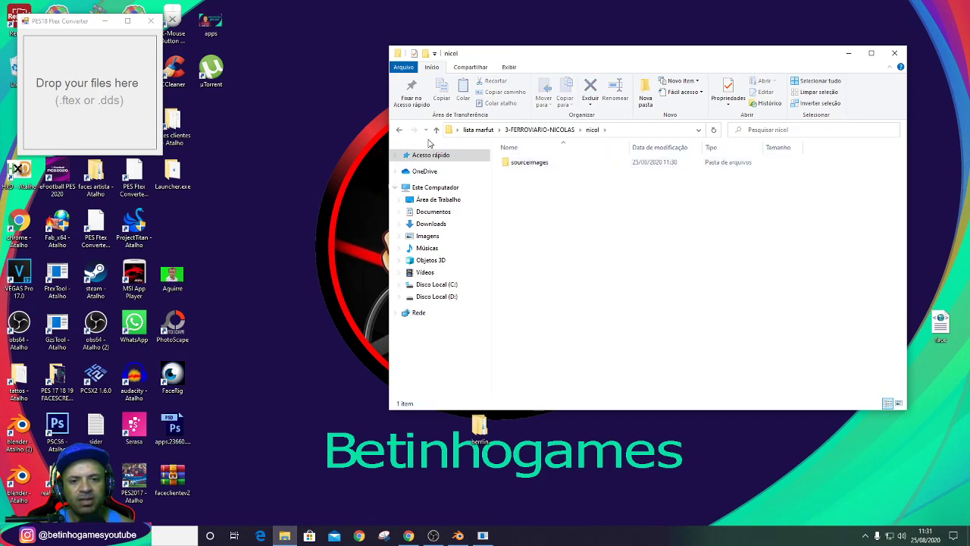
left_click(401, 129)
left_click(514, 175)
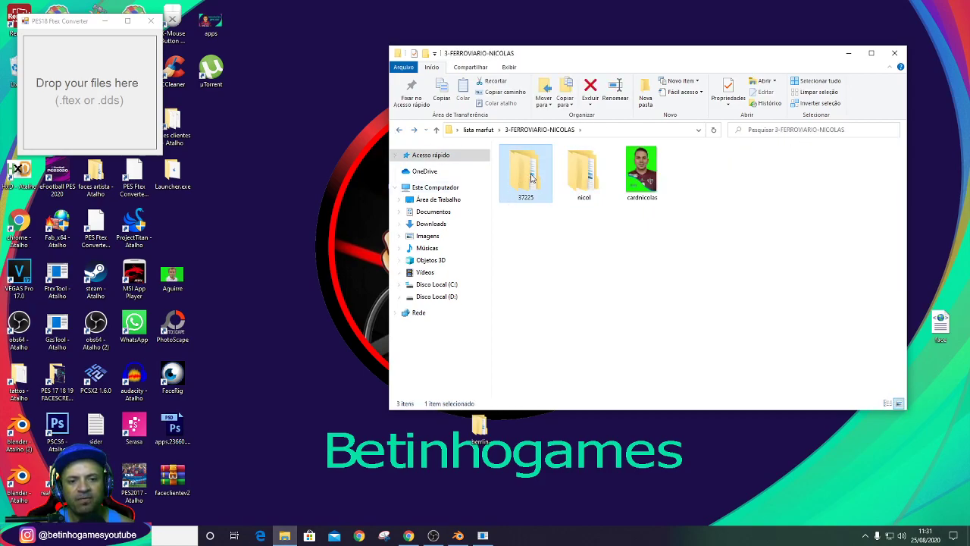
double_click(532, 177)
double_click(517, 161)
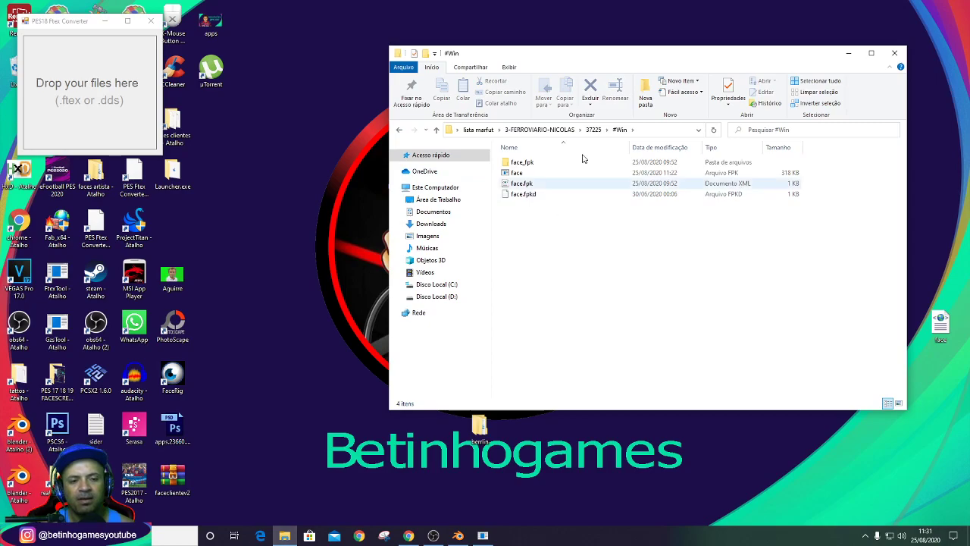
mouse_move(531, 244)
left_mouse_down()
mouse_move(540, 161)
mouse_move(537, 172)
left_mouse_up()
Go back up to the player's folder and copy the folder name 37225.
key("alt+Up")
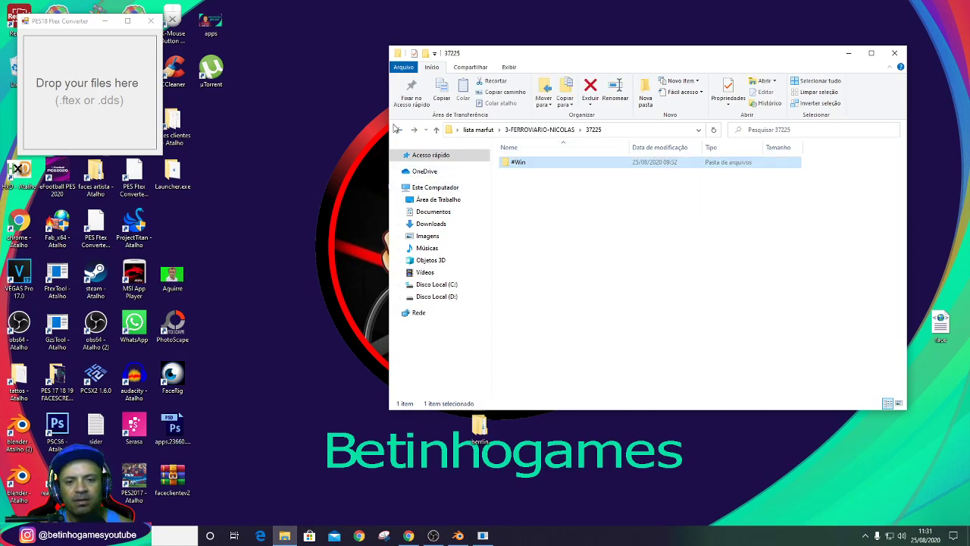
key("alt+Up")
key("alt+Up")
double_click(536, 188)
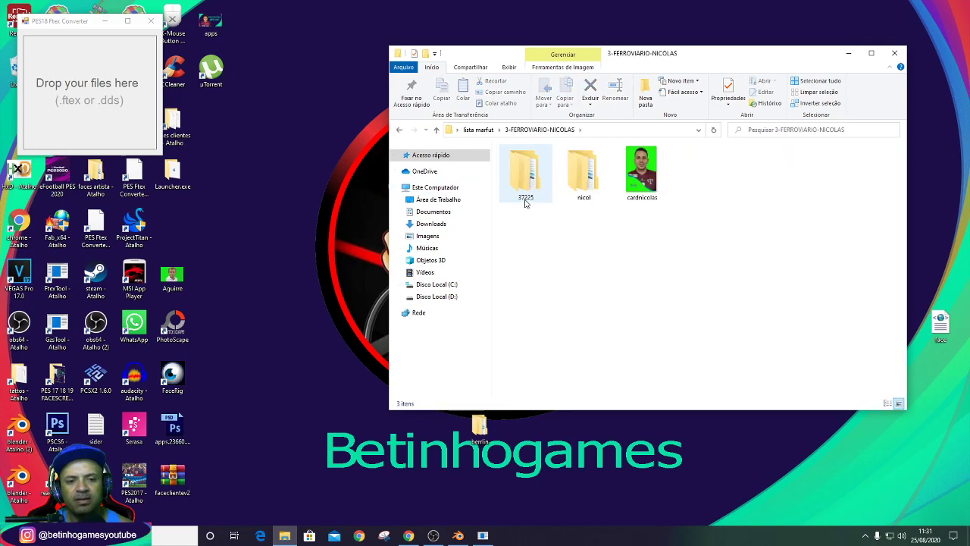
left_click(529, 203)
left_click(526, 198)
right_click(527, 195)
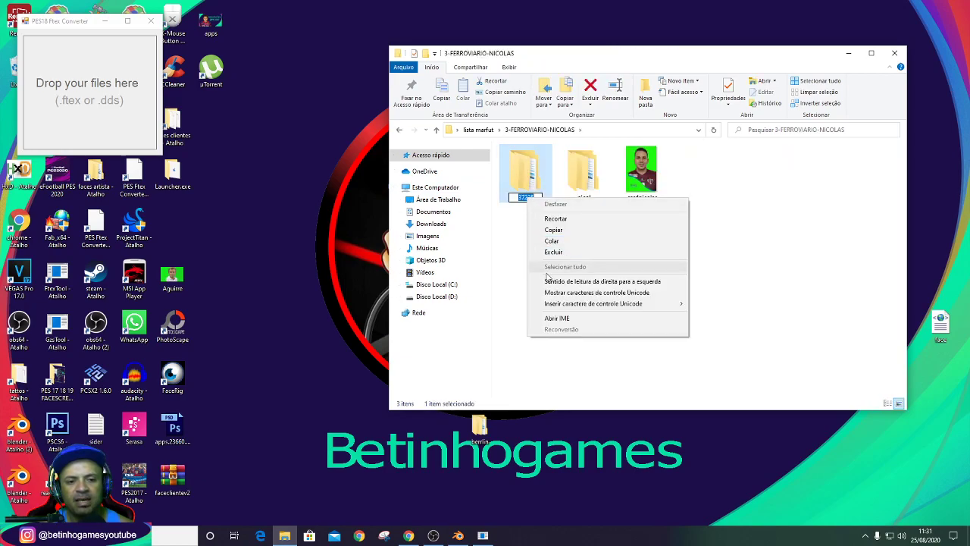
left_click(559, 234)
Reopen 37225 > #Win, select all four face files and bring up their actions.
left_click(565, 235)
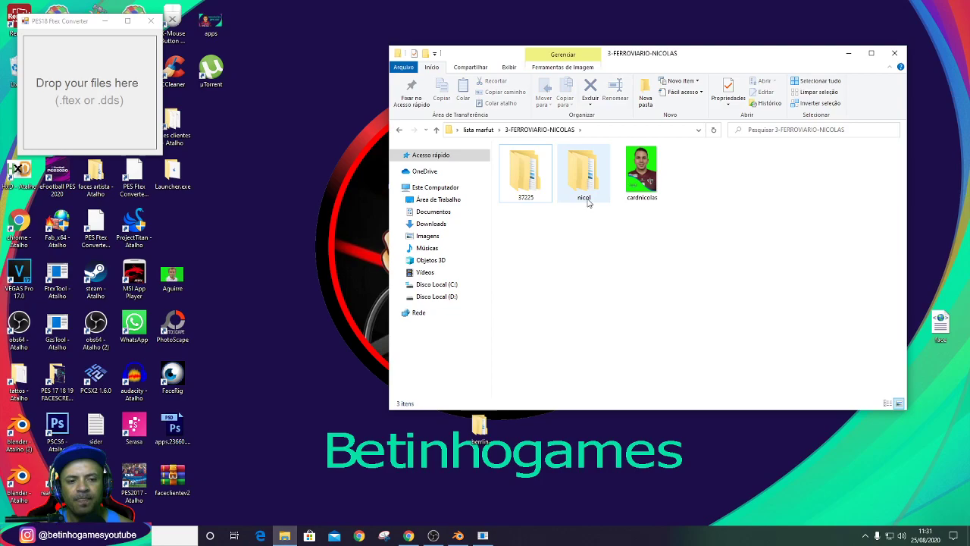
double_click(527, 181)
double_click(522, 164)
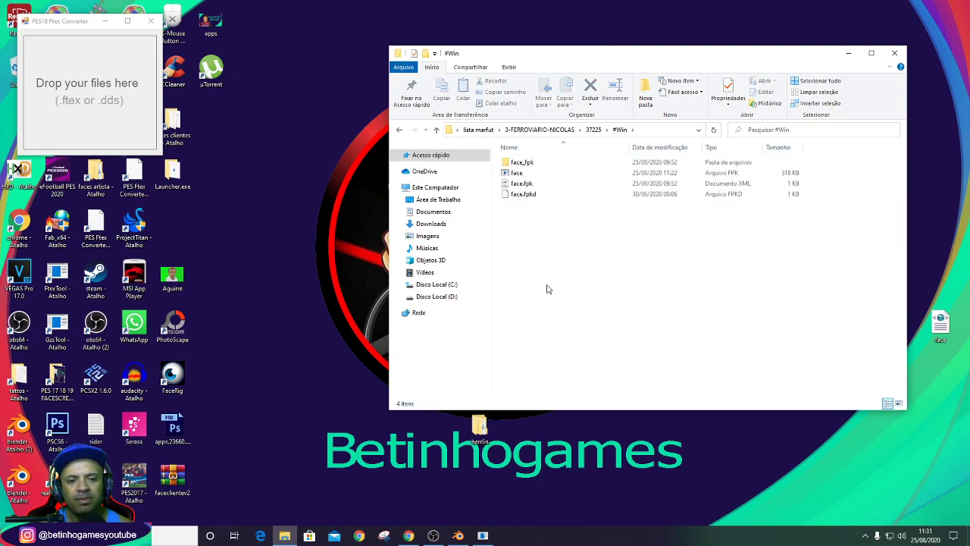
left_click_drag(545, 273, 552, 156)
right_click(549, 179)
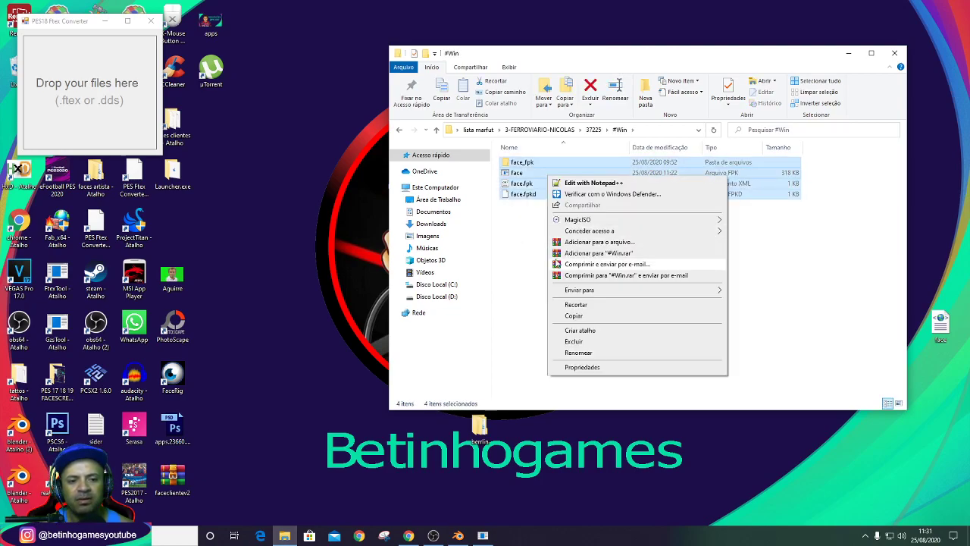
Open the face files in Notepad++ and set Find to 37225, Replace with nicol.
left_click(564, 185)
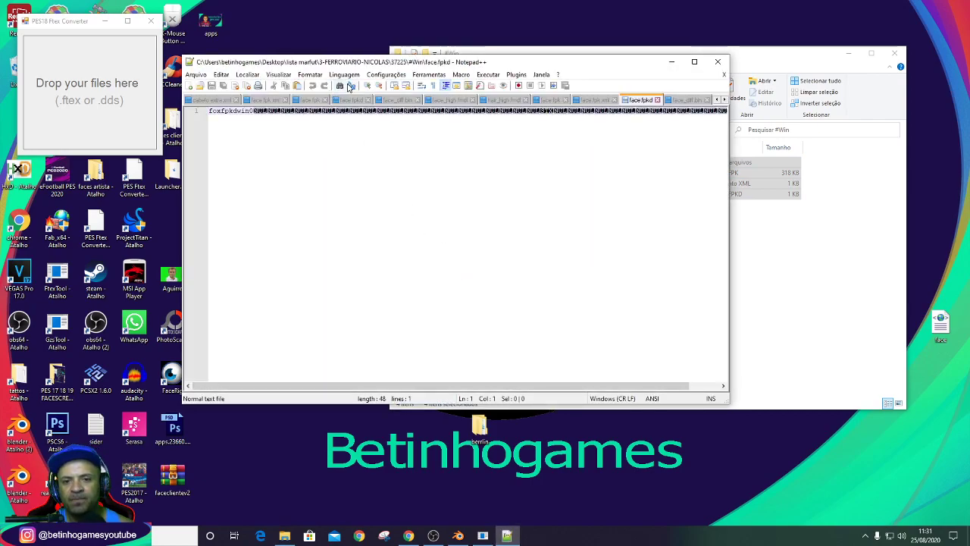
left_click(352, 88)
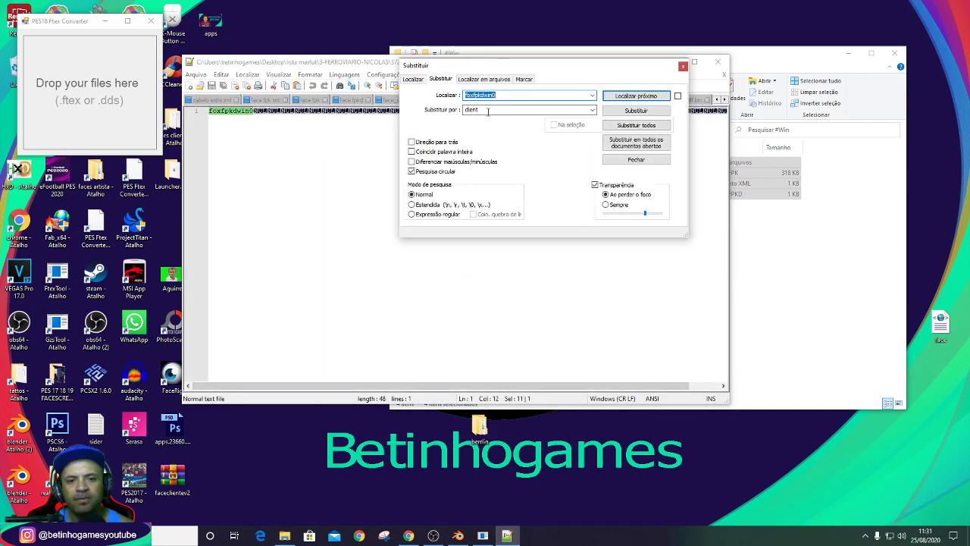
key("ctrl+v")
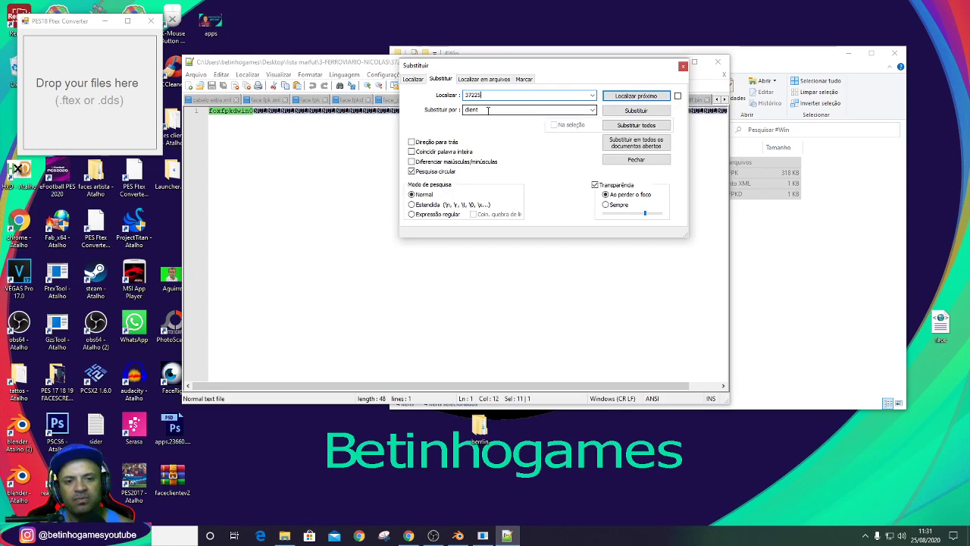
double_click(488, 110)
type("n")
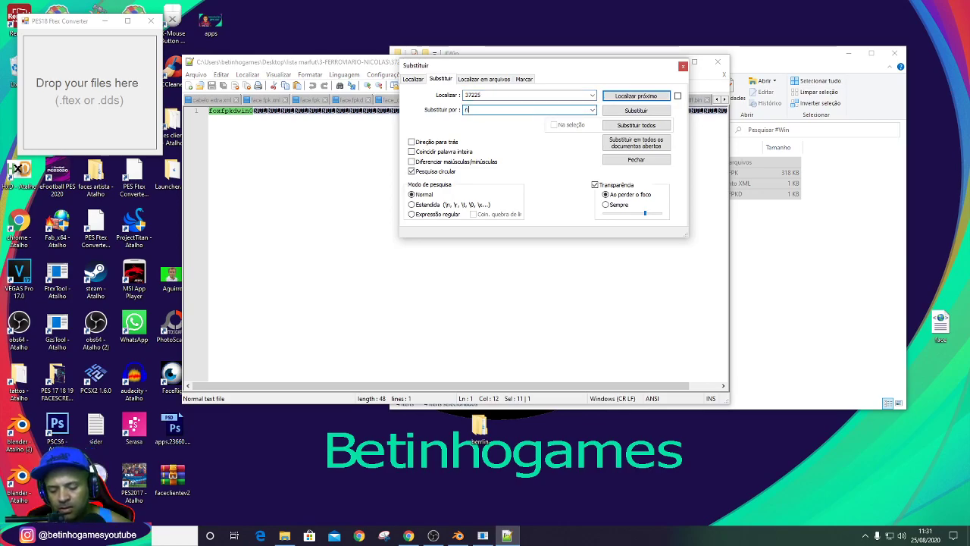
type("icol")
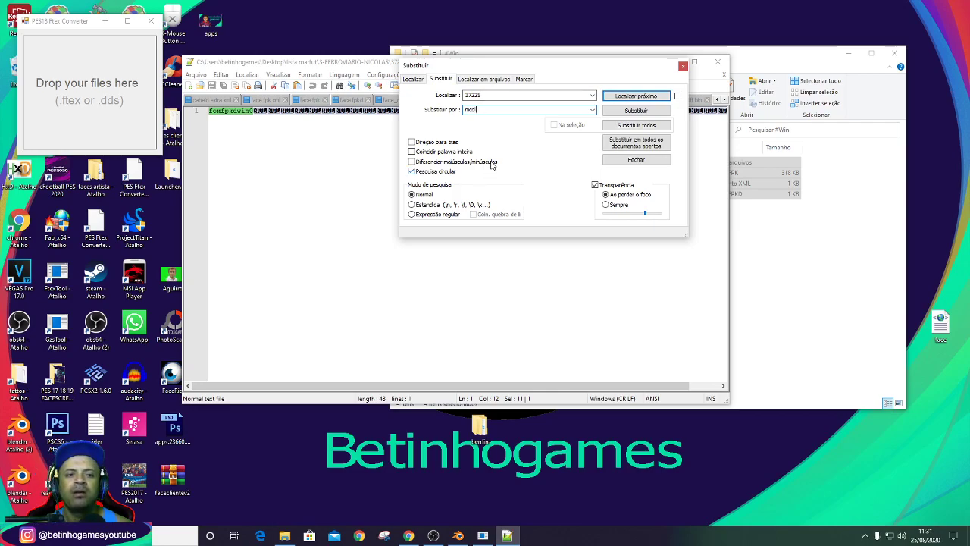
Move the Replace window aside and check the folder names in File Explorer.
left_click_drag(607, 72, 526, 105)
left_click(768, 230)
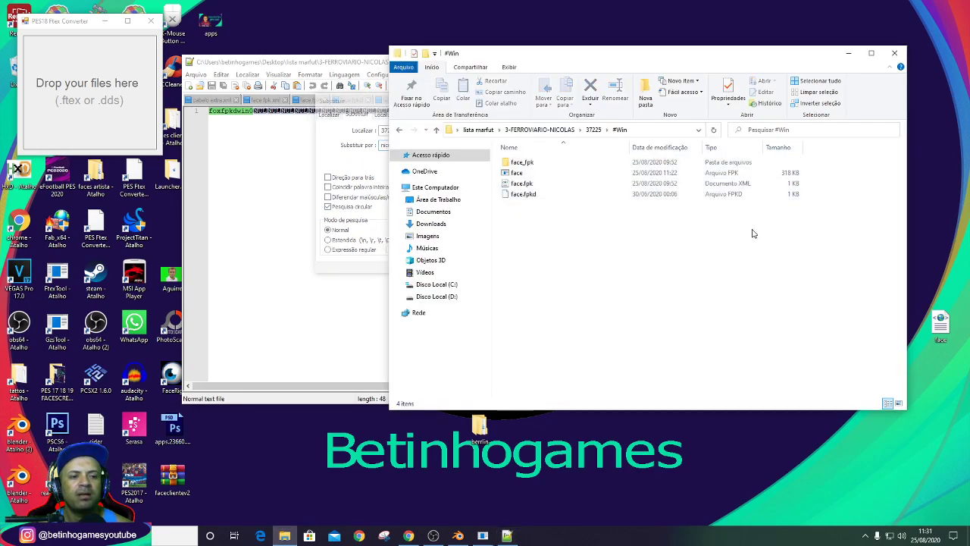
left_click(401, 132)
left_click(402, 133)
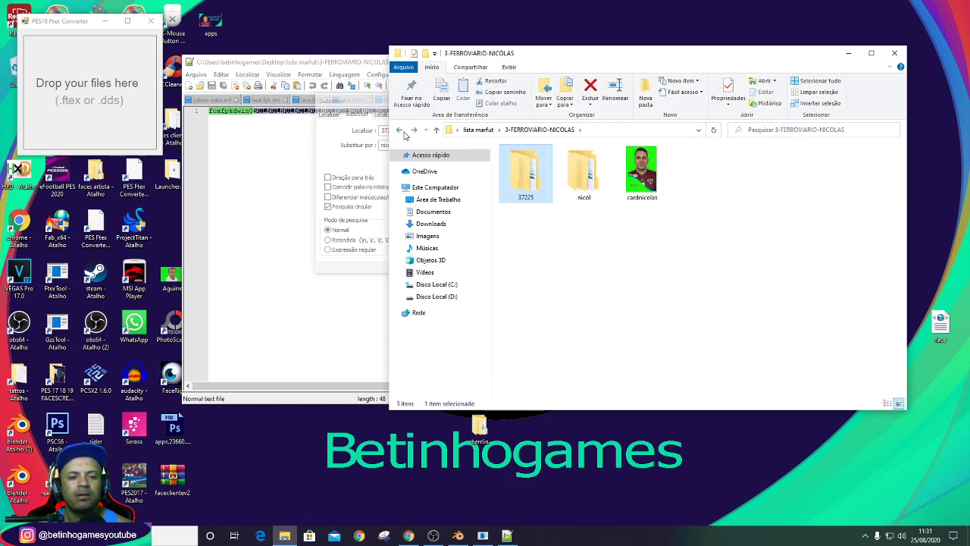
left_click(848, 53)
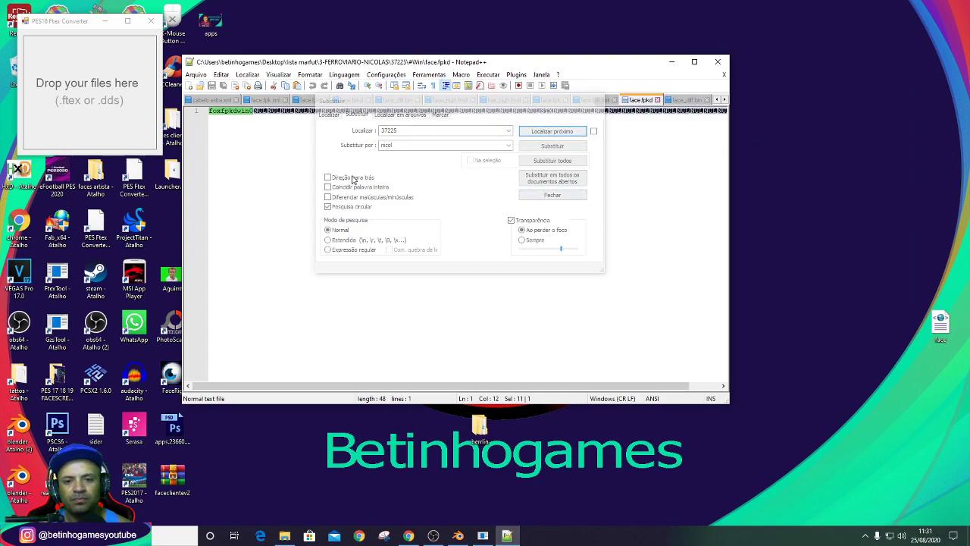
Replace 37225 with nicol in all opened documents, save all, and close Notepad++.
left_click(540, 184)
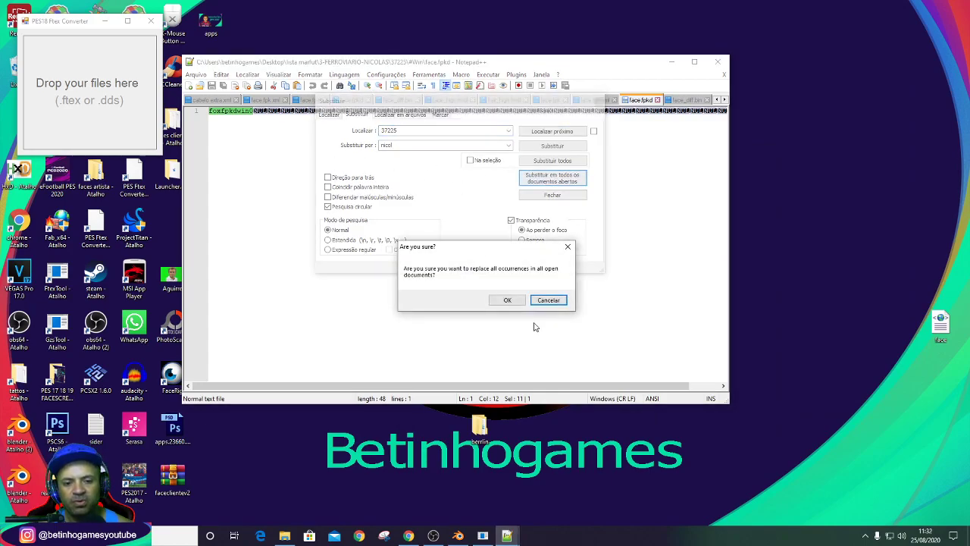
left_click(507, 300)
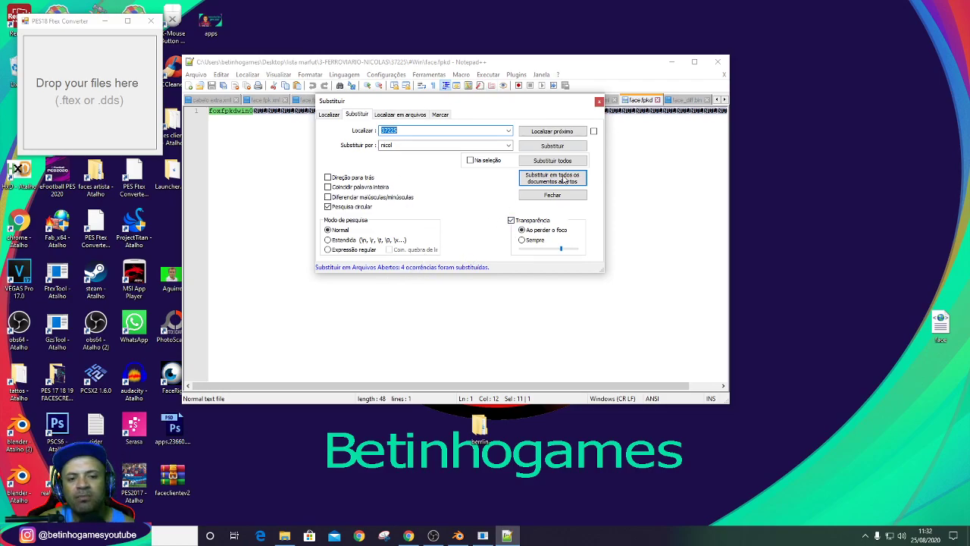
left_click(224, 86)
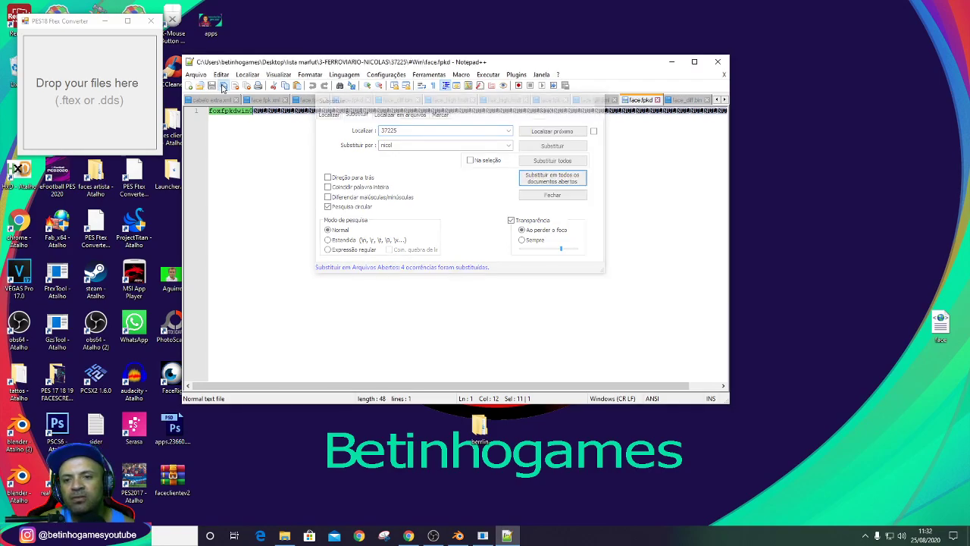
left_click(718, 62)
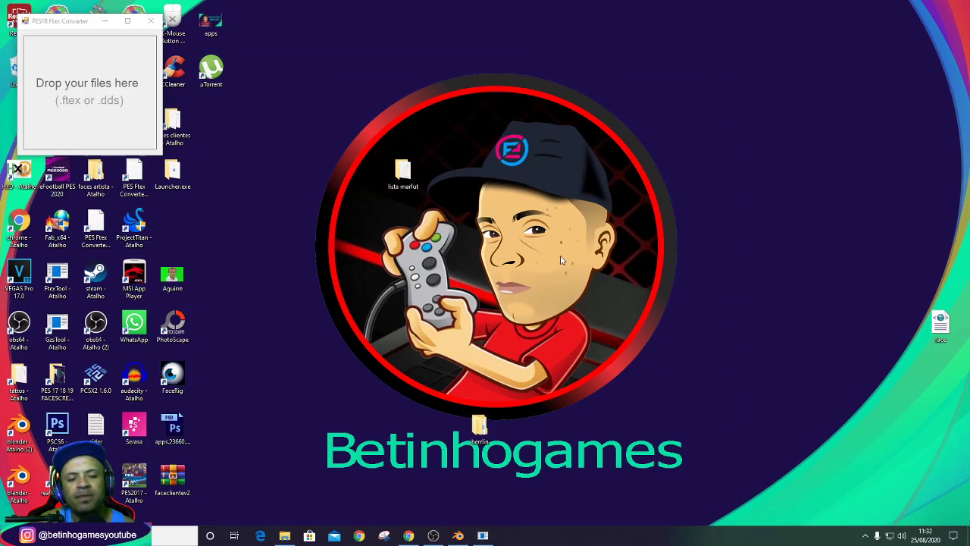
Refresh the desktop and bring Chrome back on the image results tab.
right_click(533, 241)
left_click(561, 273)
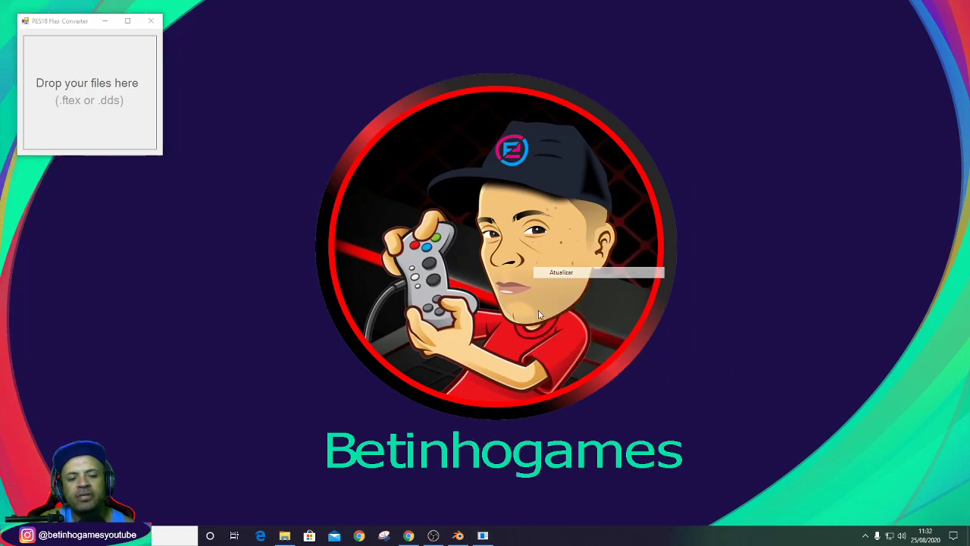
left_click(408, 536)
left_click(181, 7)
left_click(309, 10)
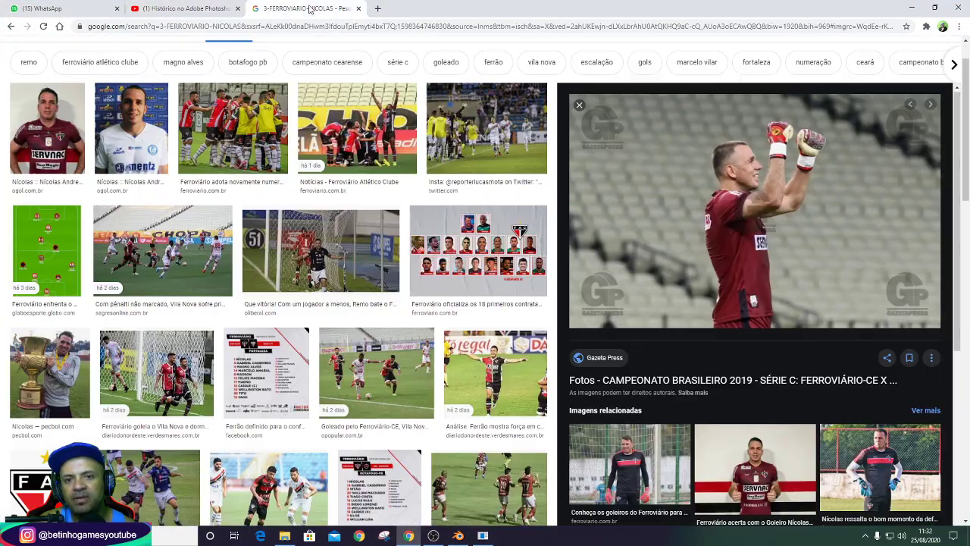
Search Google for 'pes master' in a new tab and open the PES Master site.
left_click(378, 8)
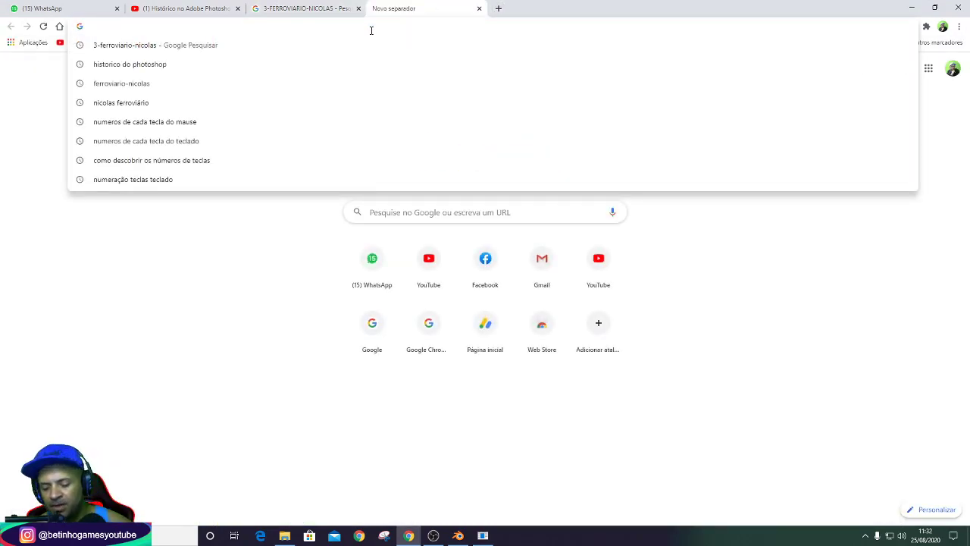
type("pes master")
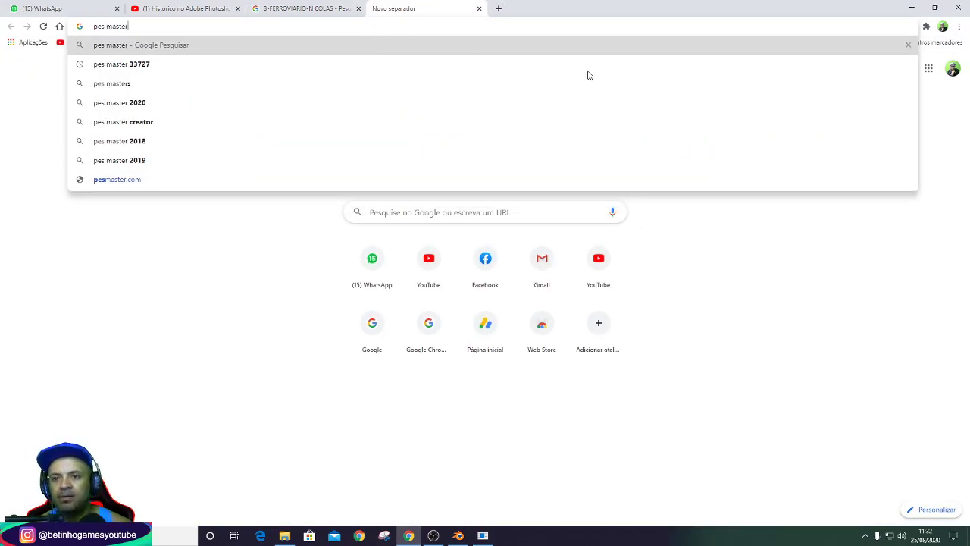
key("Return")
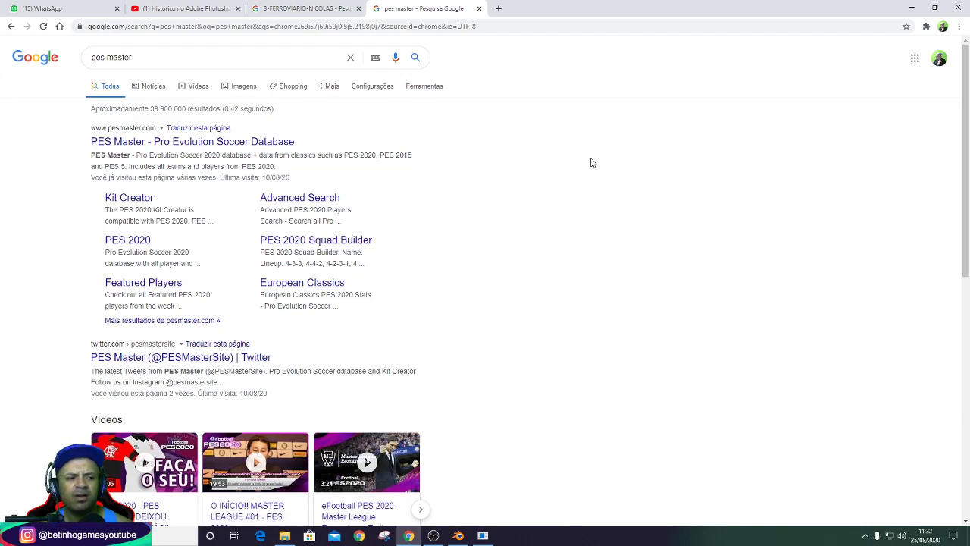
scroll(186, 286, "down", 1)
scroll(183, 177, "up", 1)
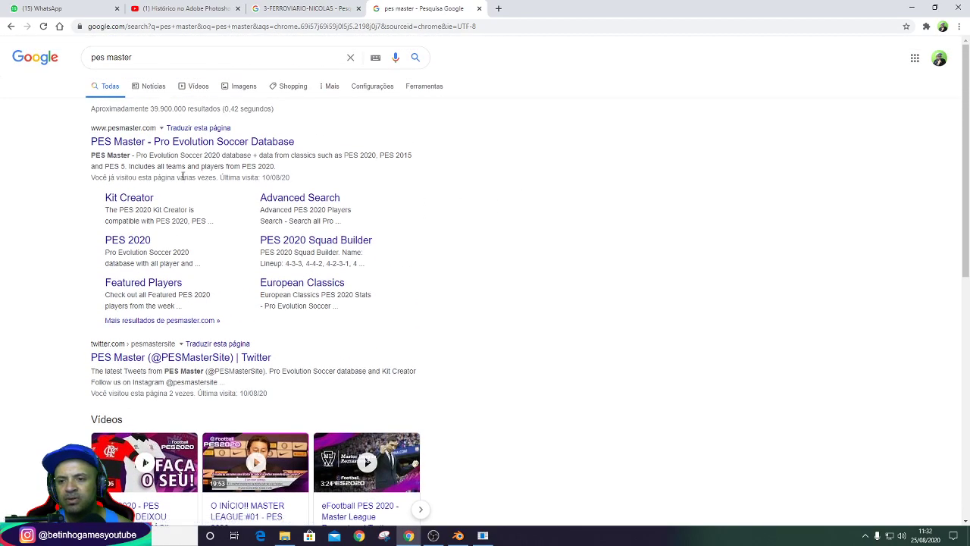
left_click(232, 145)
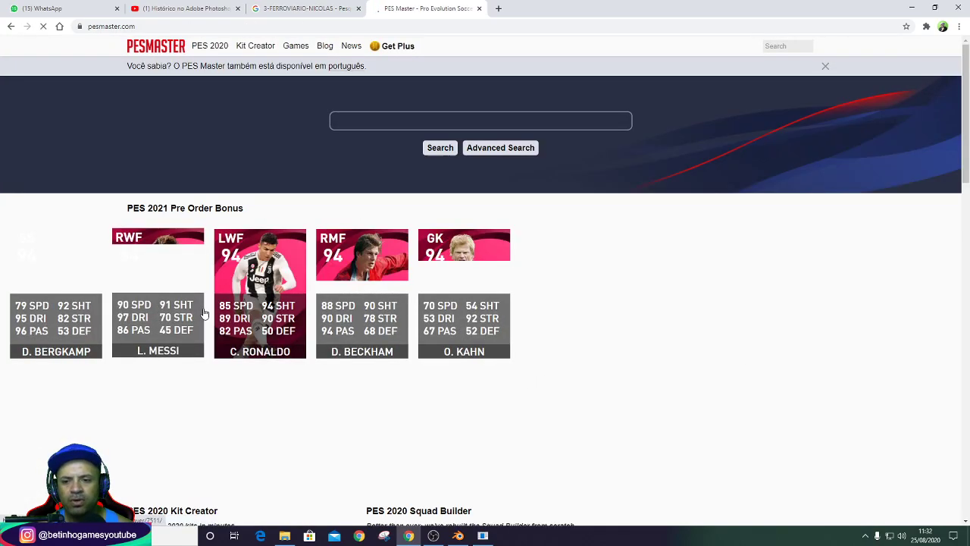
Open the Barcelona team page and then M. ter Stegen's player page.
scroll(297, 318, "down", 2)
scroll(349, 349, "down", 3)
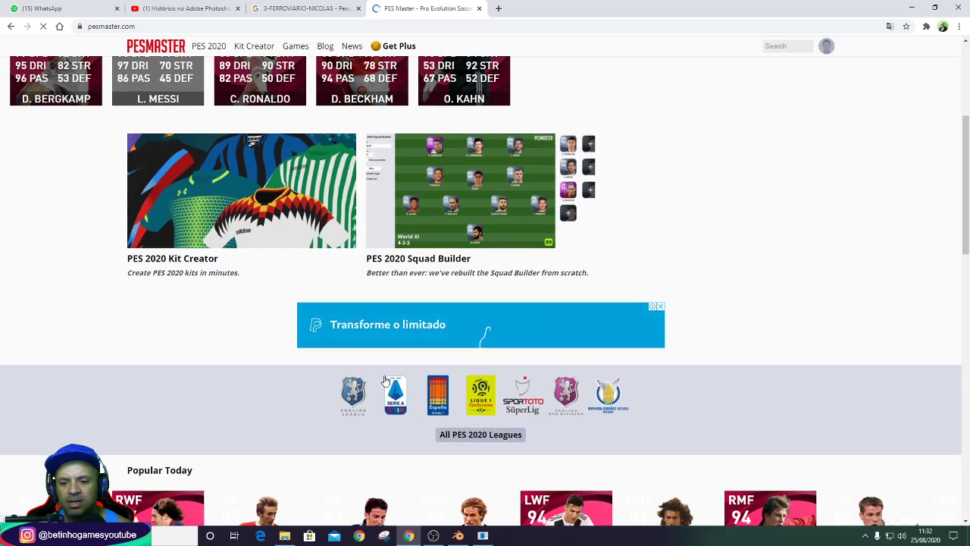
scroll(407, 378, "down", 1)
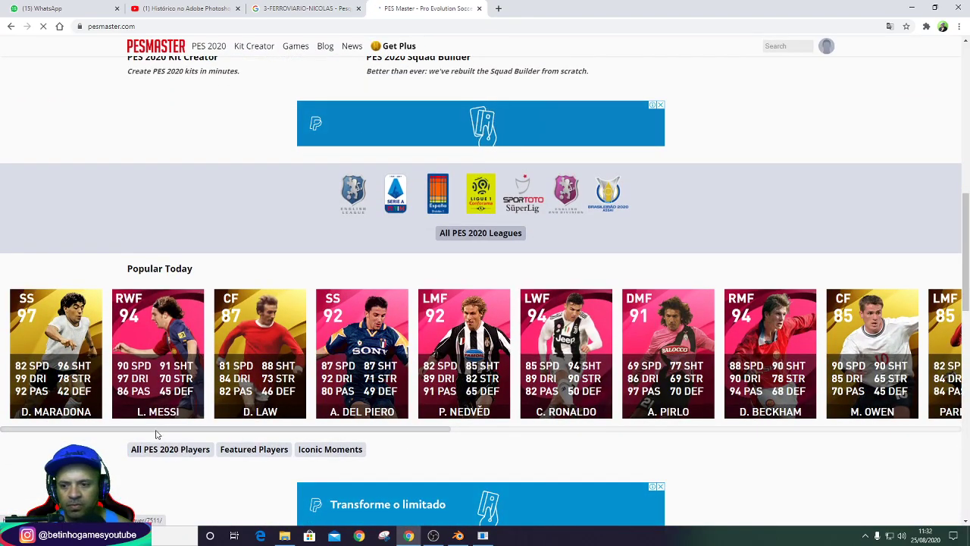
scroll(166, 428, "down", 5)
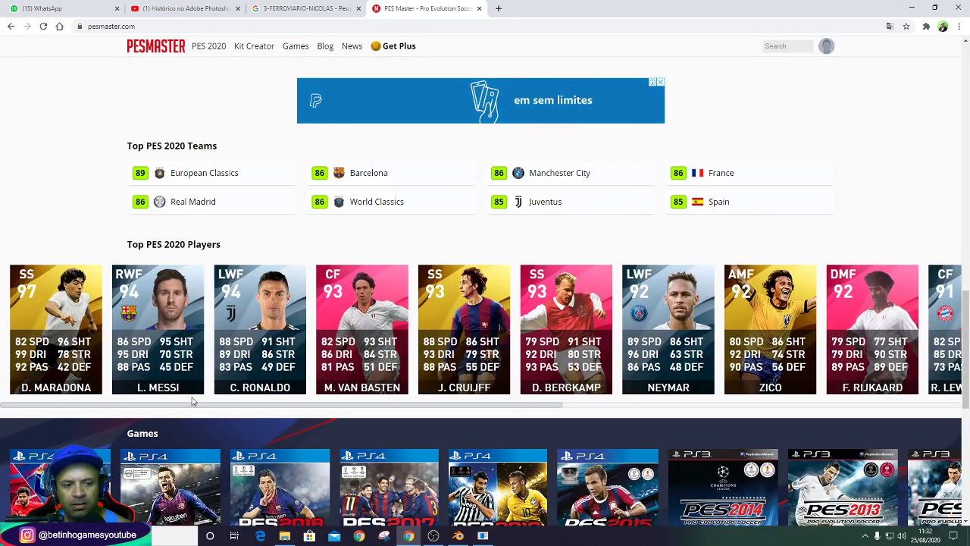
scroll(193, 402, "down", 3)
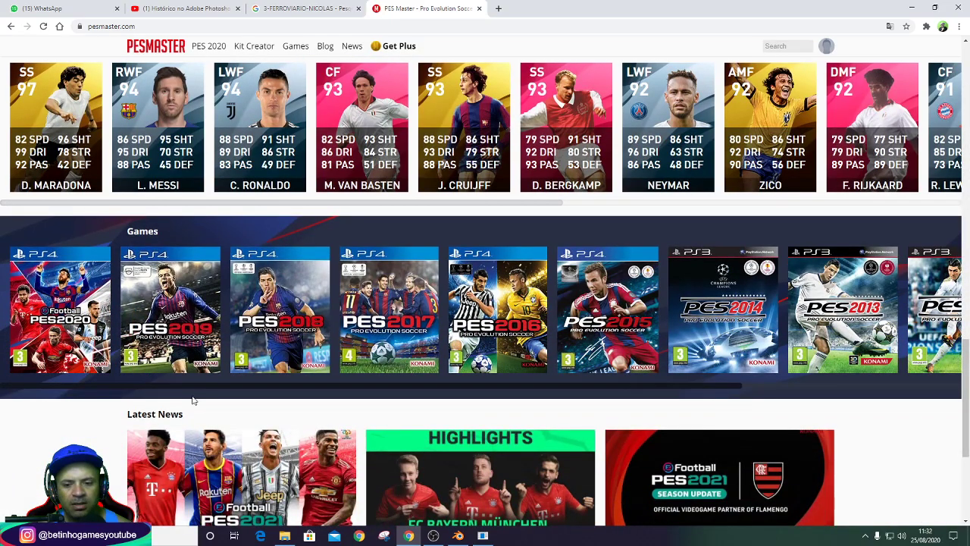
scroll(193, 402, "down", 3)
scroll(193, 394, "up", 6)
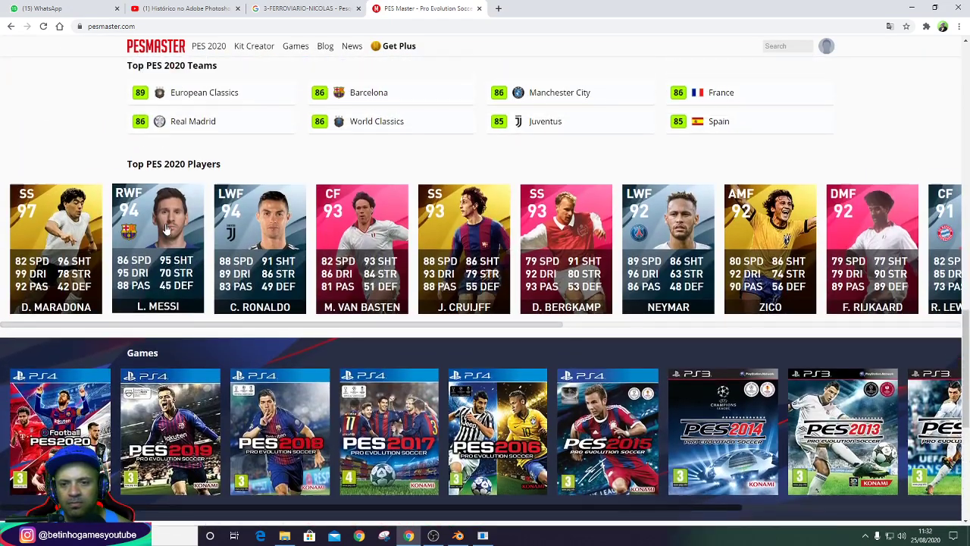
scroll(185, 322, "up", 2)
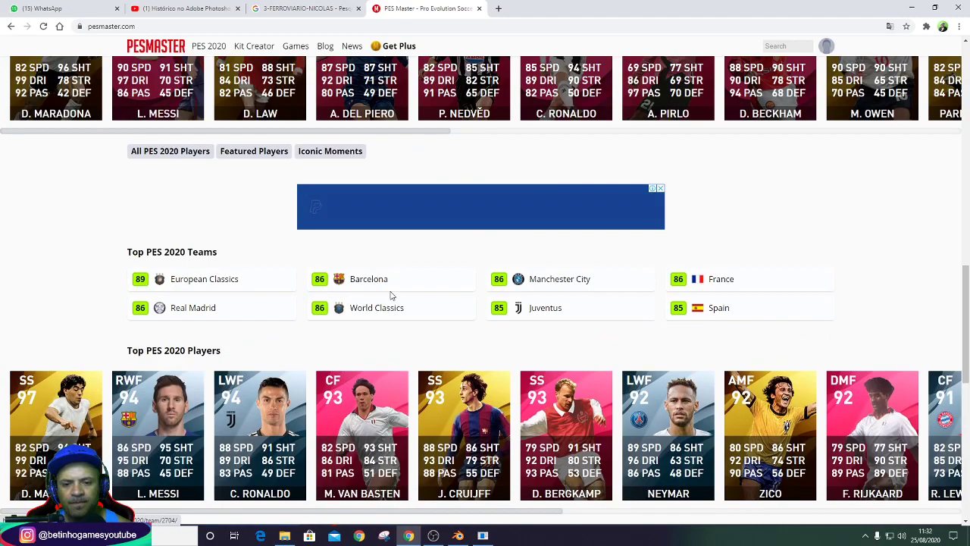
left_click(365, 280)
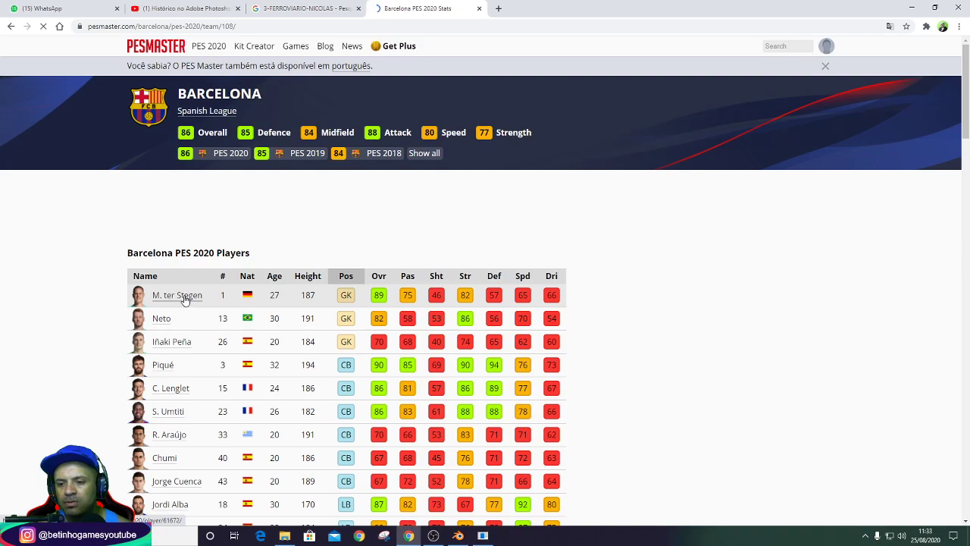
left_click(185, 298)
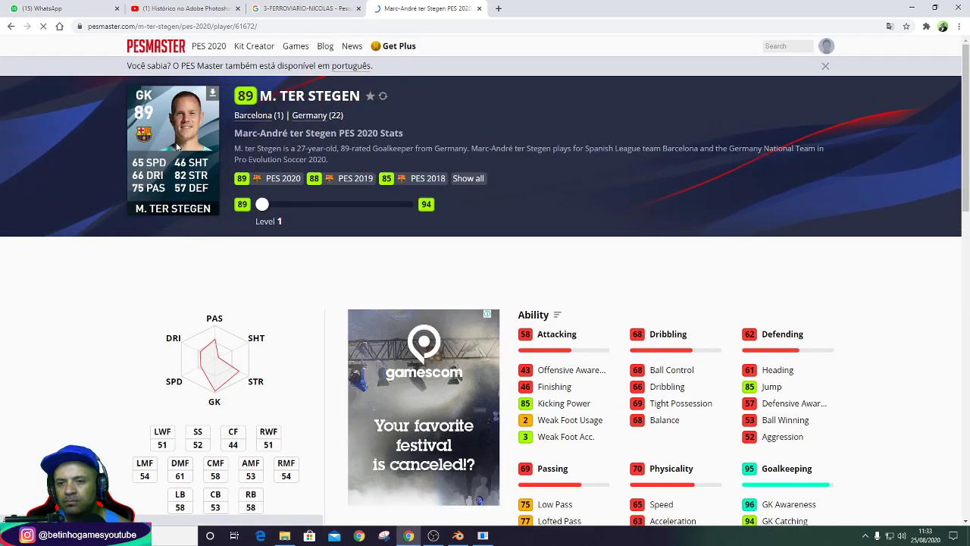
Return through the Barcelona team page to the PES Master home page.
left_click(9, 27)
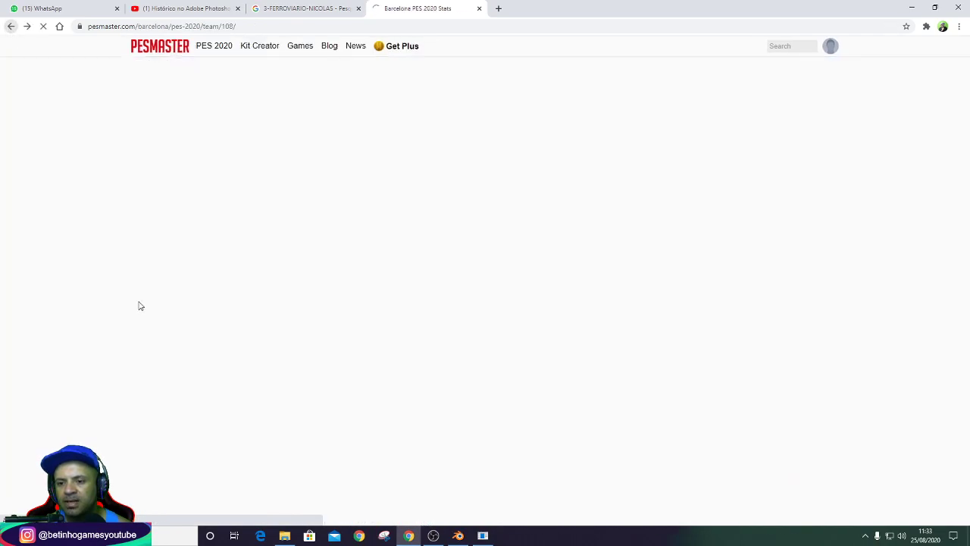
scroll(182, 424, "down", 2)
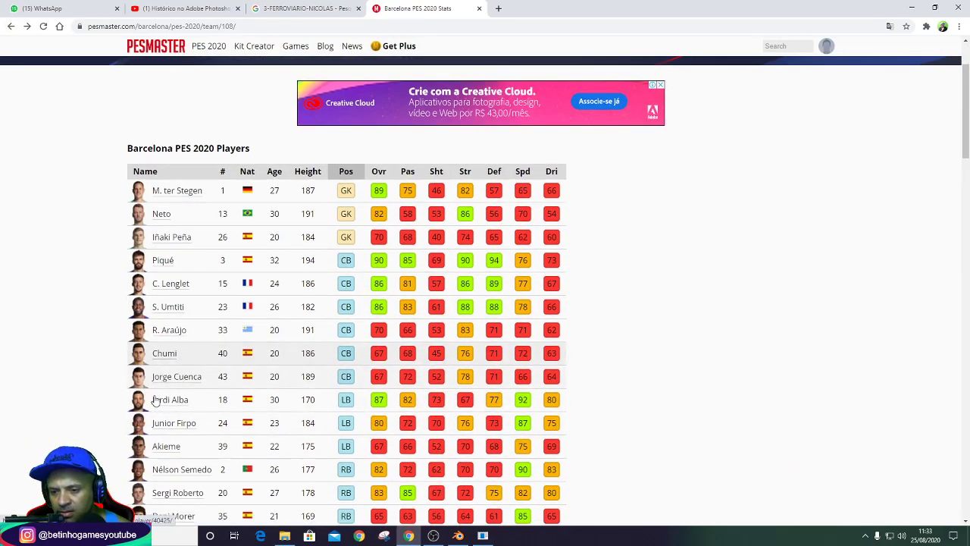
scroll(174, 430, "down", 3)
scroll(167, 357, "up", 2)
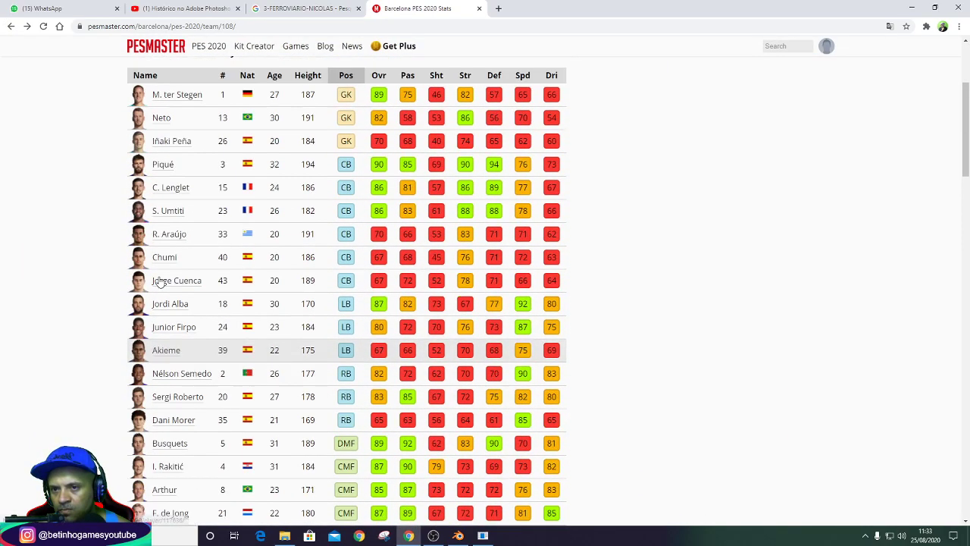
scroll(156, 277, "up", 2)
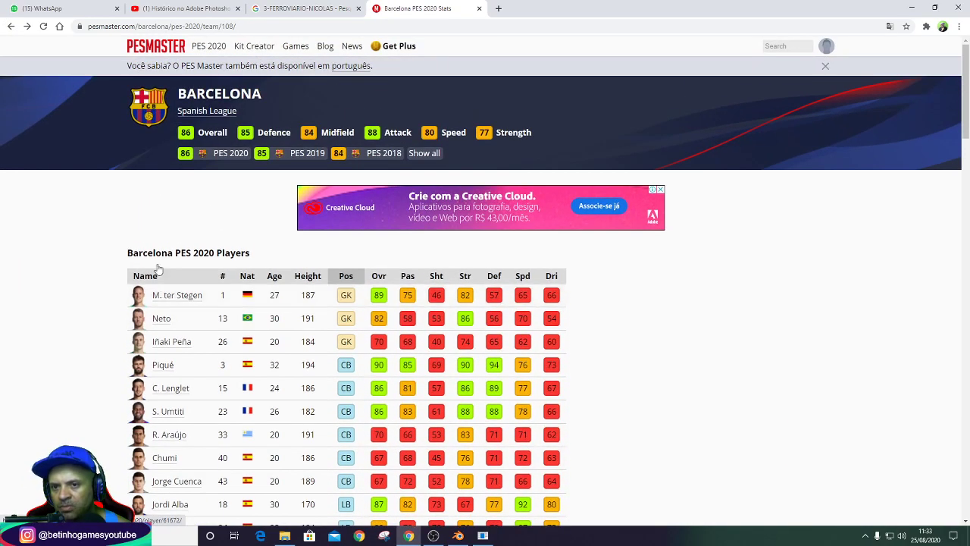
left_click(11, 27)
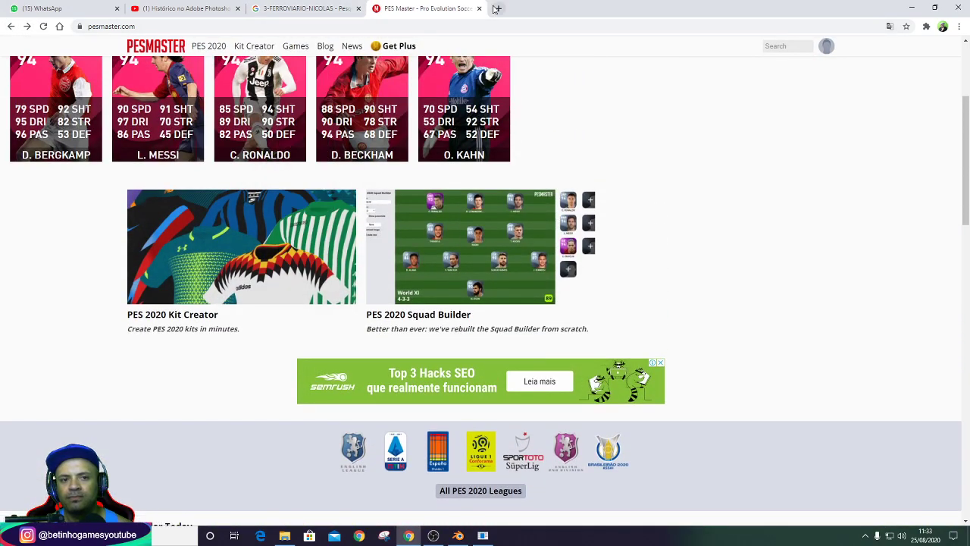
Search 'manuel neuer pes master', open Neuer's PES Master page and select ID 33185 in the address.
left_click(497, 9)
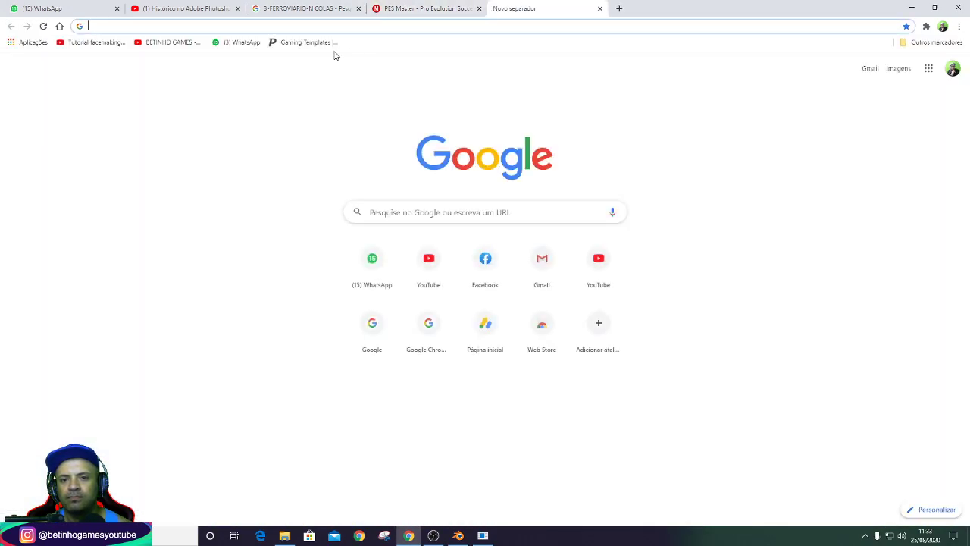
left_click(408, 218)
type("man")
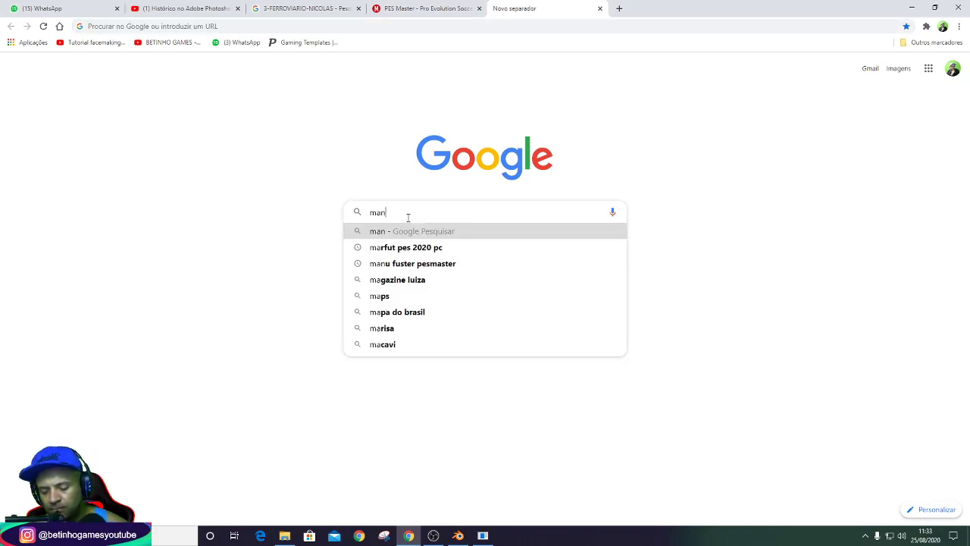
type("uel ne")
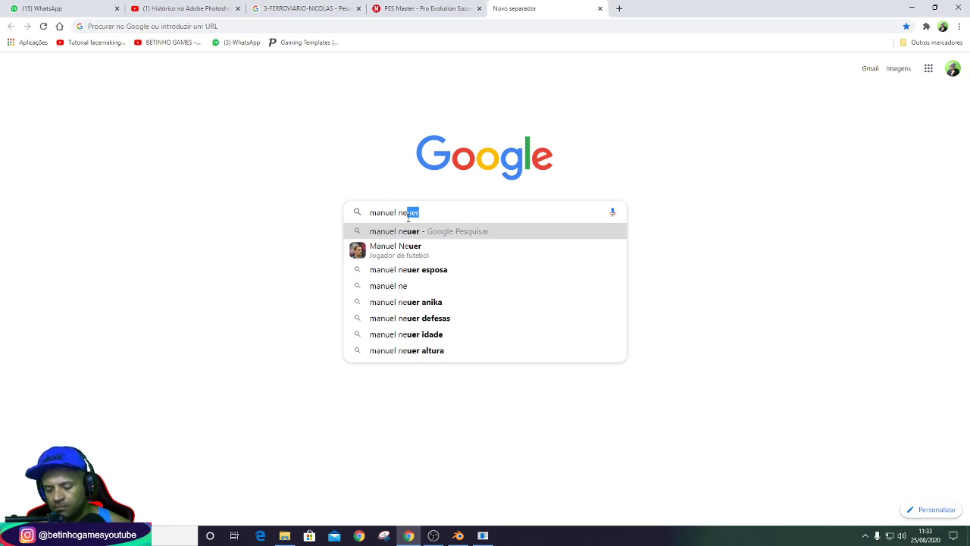
type("ue")
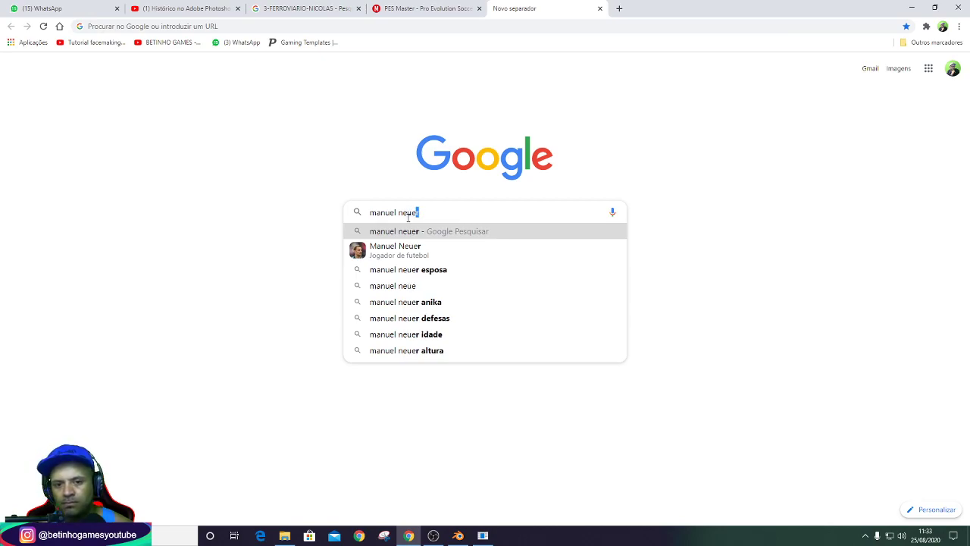
type("r")
key("Return")
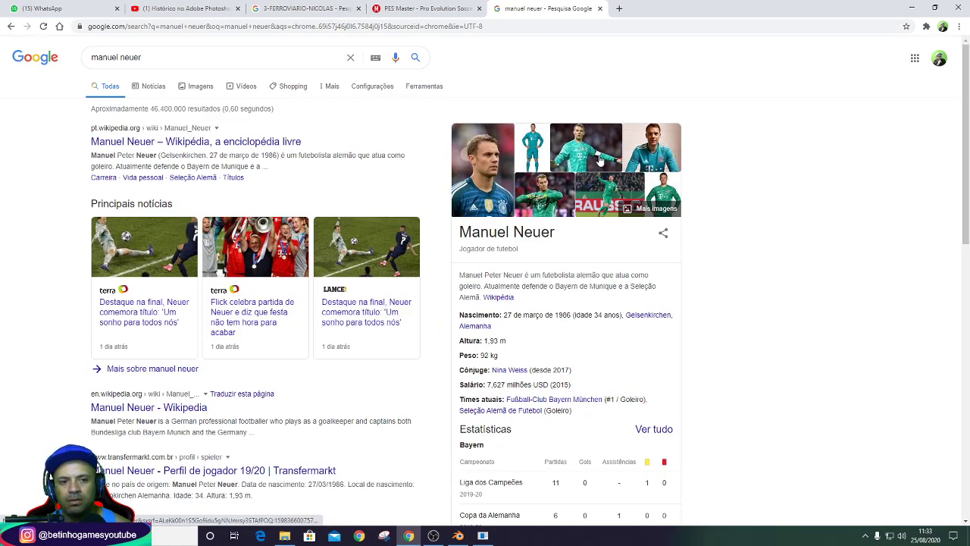
left_click(162, 59)
type("pes ma")
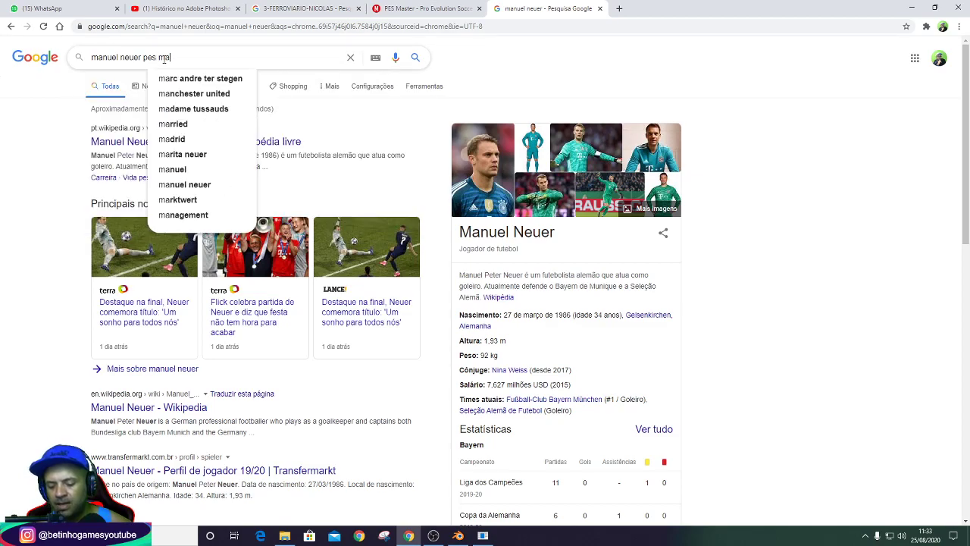
type("ster")
key("Return")
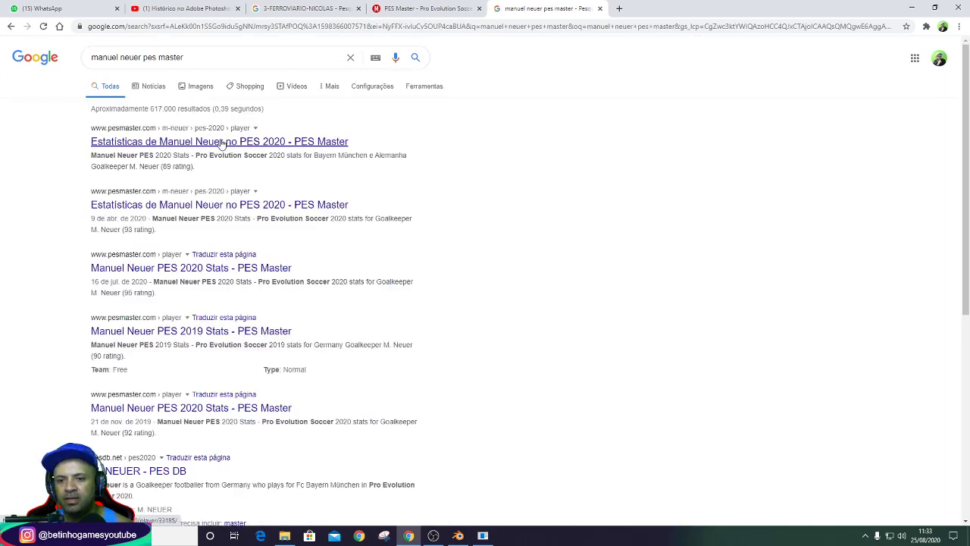
left_click(258, 144)
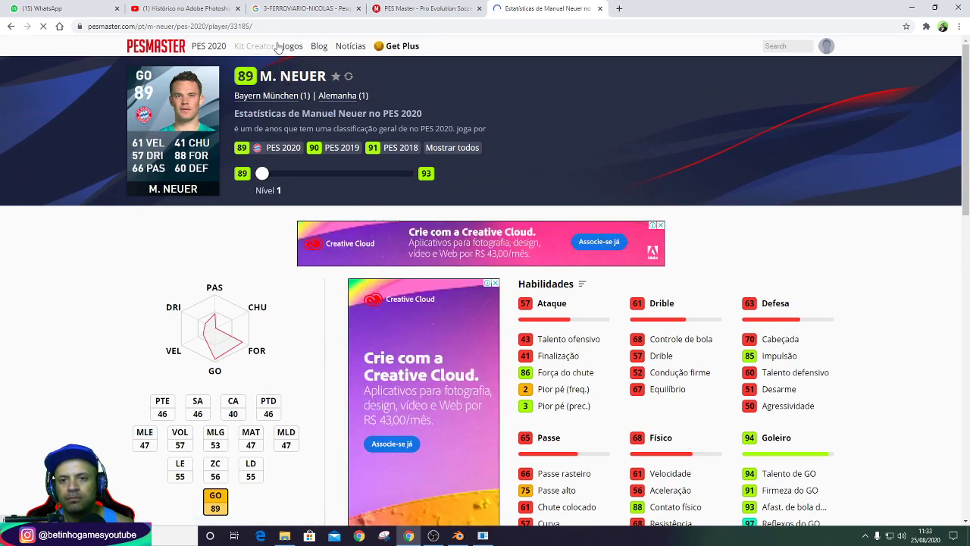
left_click_drag(229, 26, 240, 26)
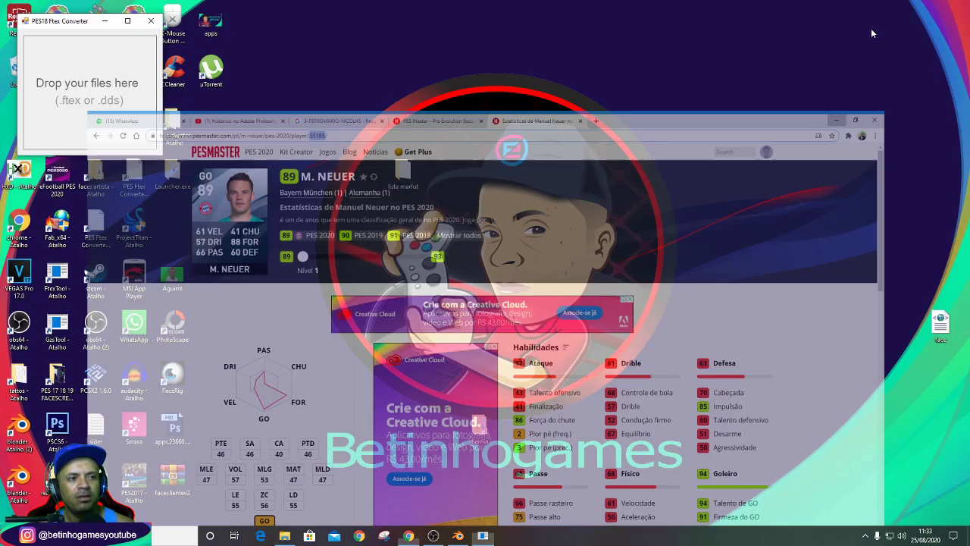
In lista marfut > 3-FERROVIARIO-NICOLAS, rename the numbered face folder to 33185.
left_click(912, 7)
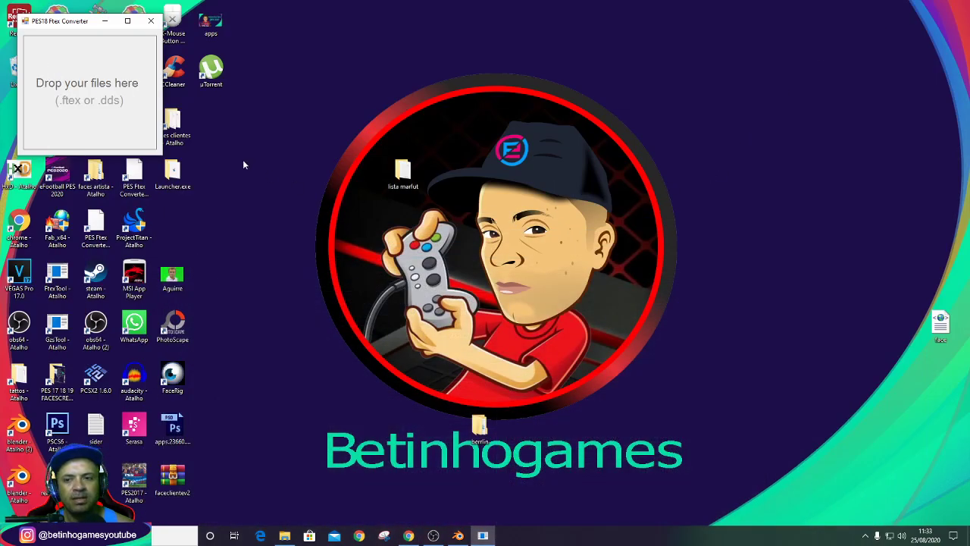
left_click(105, 21)
double_click(391, 180)
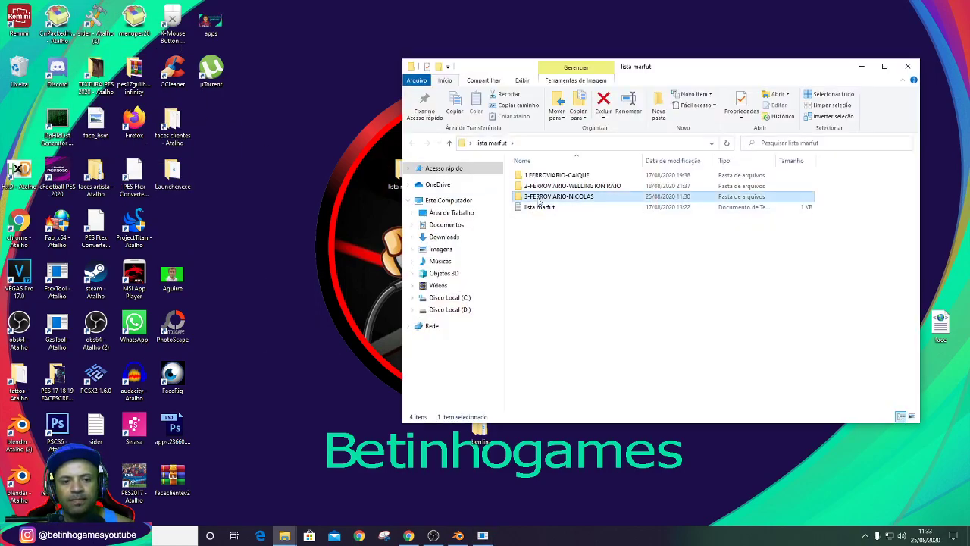
double_click(539, 196)
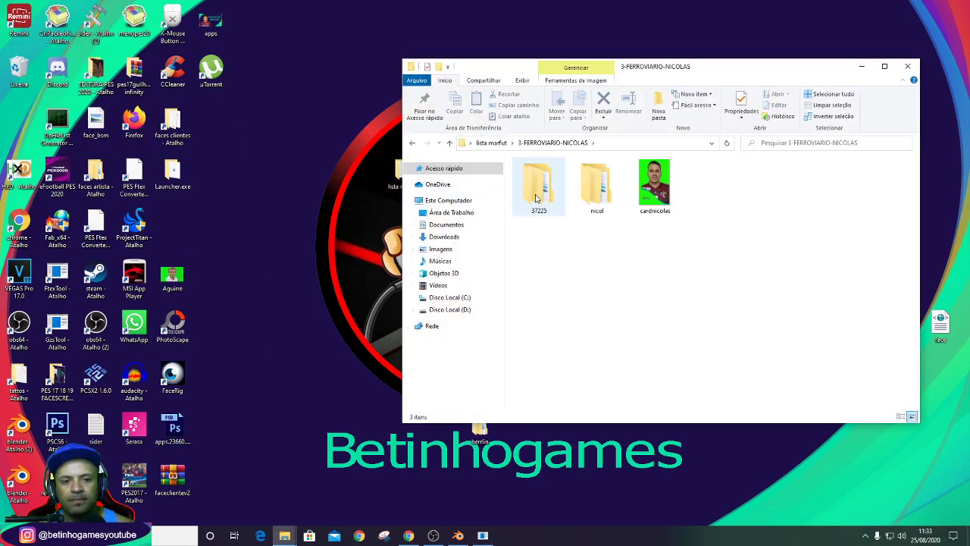
left_click(540, 213)
left_click(540, 211)
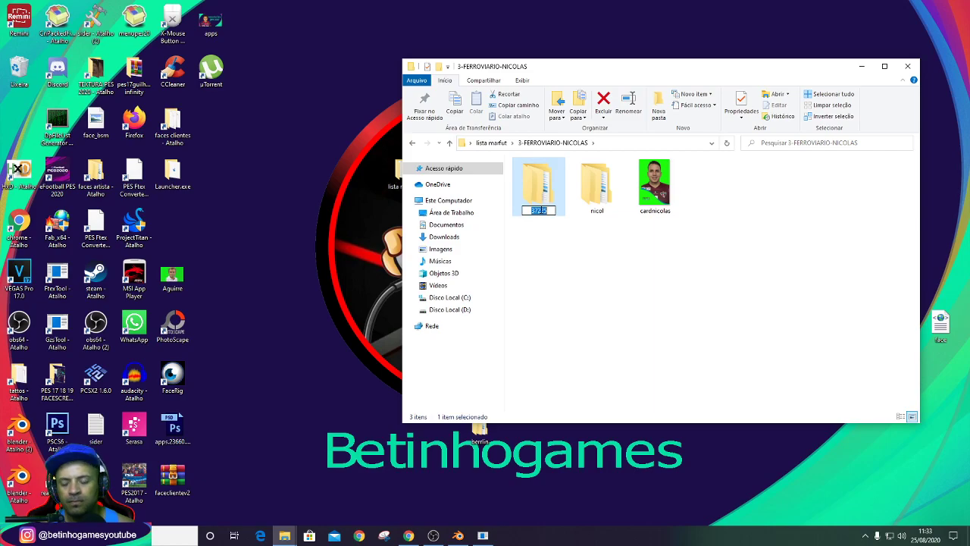
type("33185")
left_click(554, 278)
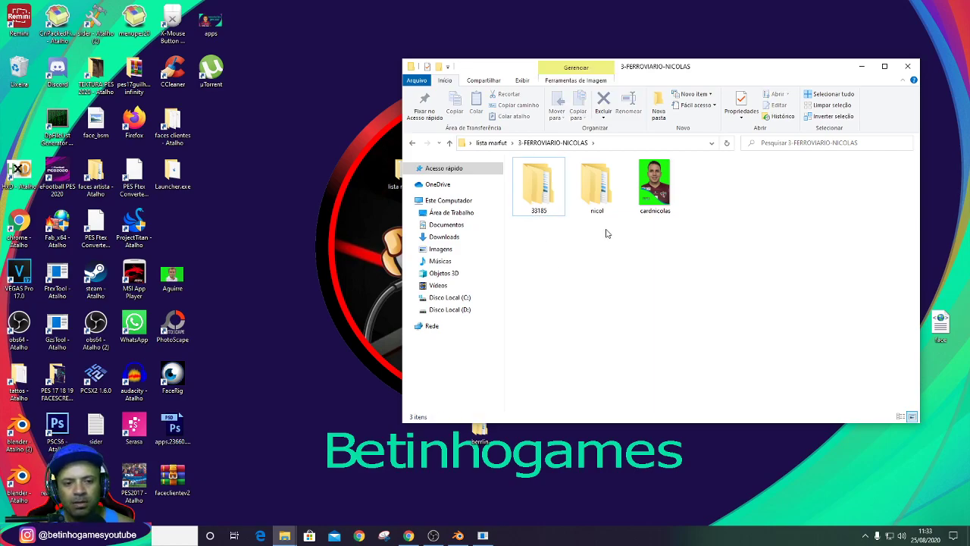
Copy the 33185 and nicol folders.
left_click_drag(606, 229, 531, 179)
right_click(543, 189)
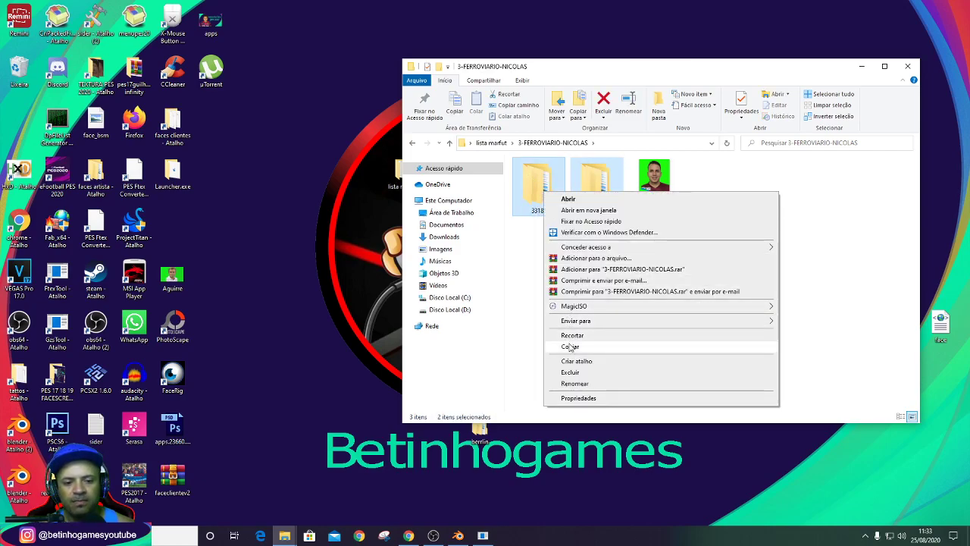
left_click(570, 347)
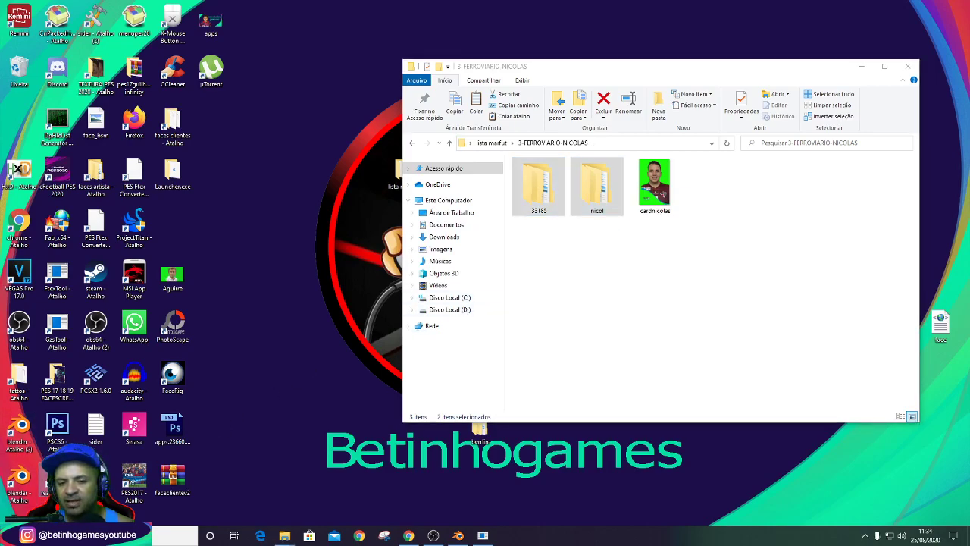
left_click(566, 278)
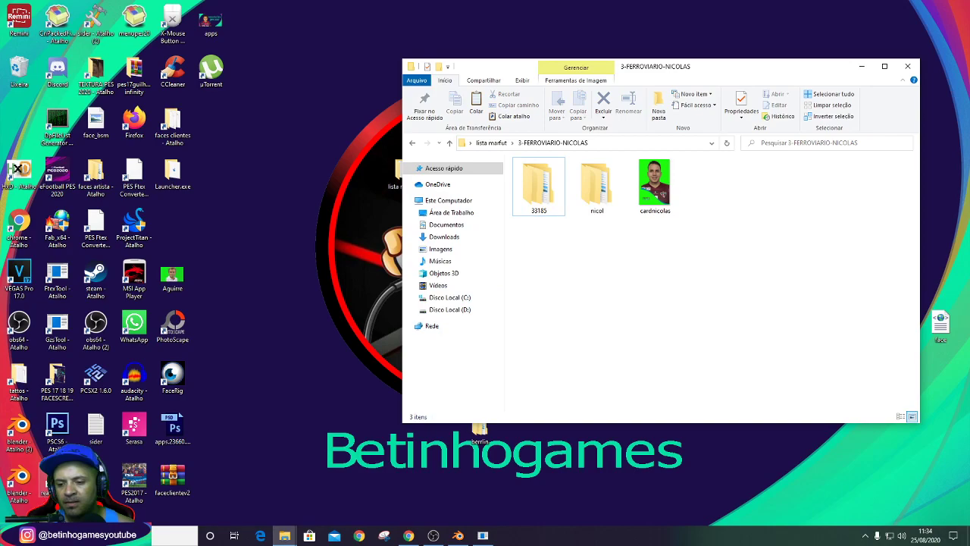
Replace 126135 and client in the game's real face folder with the copies, then close the windows.
key("alt+Tab")
left_click_drag(594, 269, 563, 191)
key("Delete")
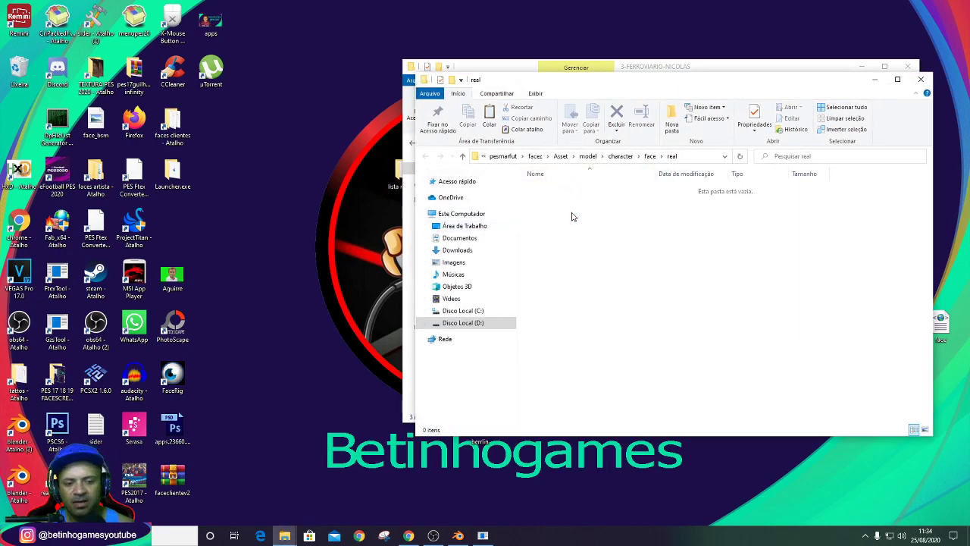
key("ctrl+z")
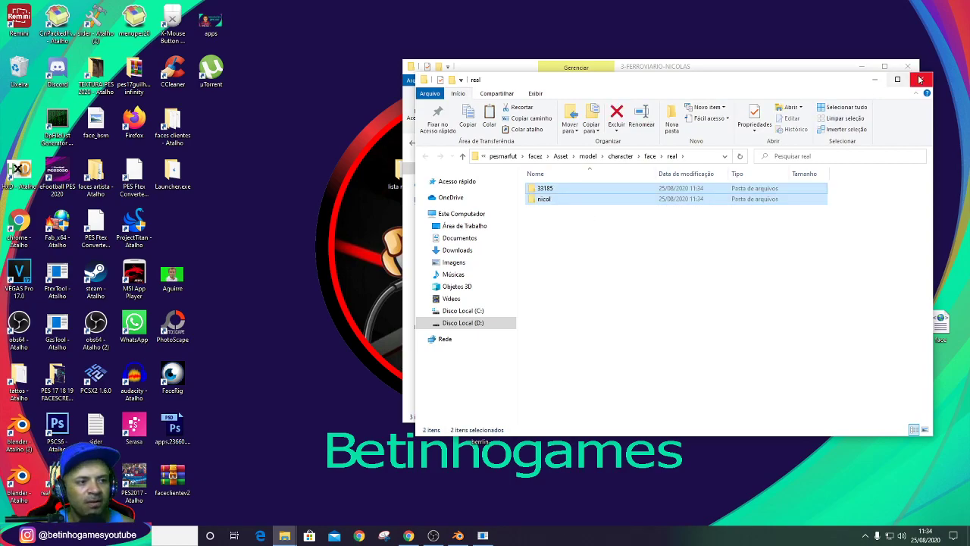
left_click(920, 80)
left_click(907, 66)
Refresh the desktop and launch the Fab_x64 Firewall App Blocker.
right_click(645, 196)
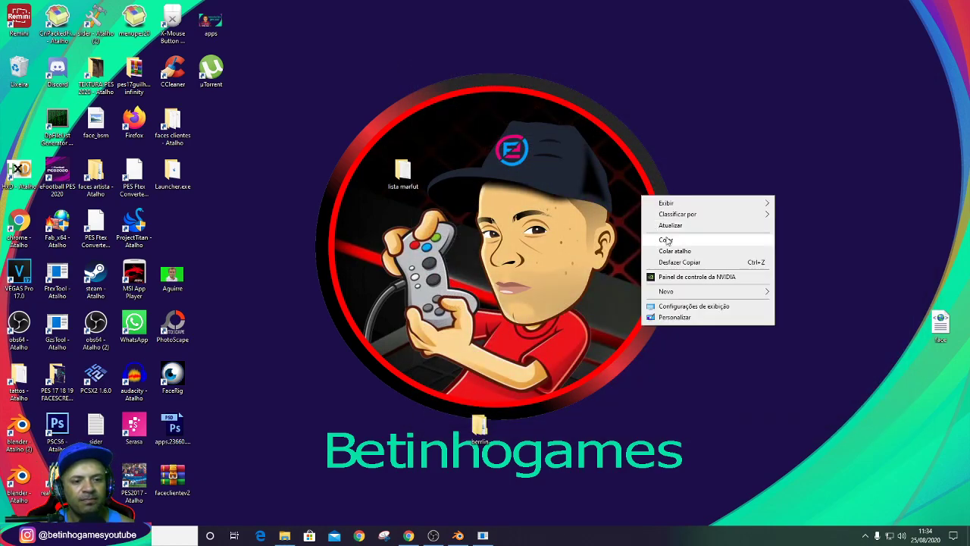
left_click(660, 226)
right_click(641, 248)
left_click(669, 279)
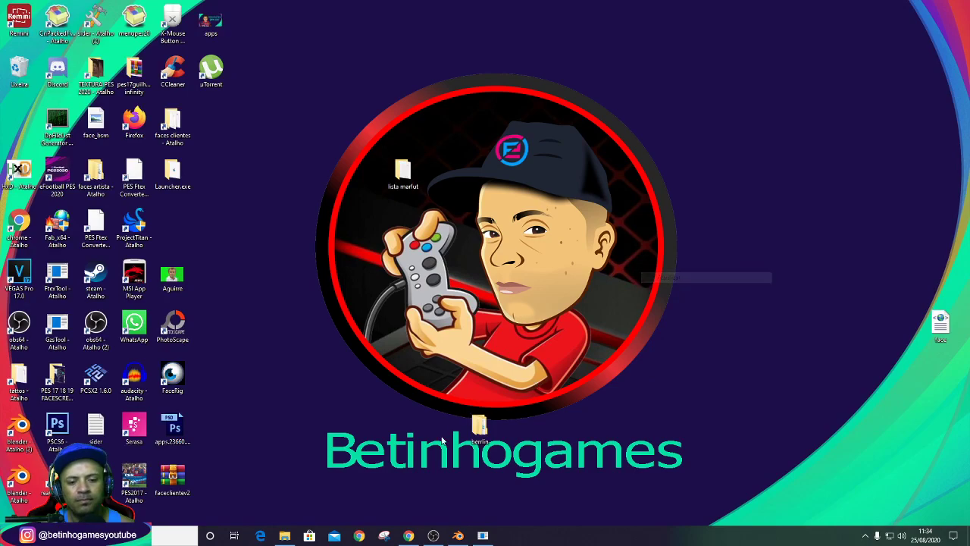
right_click(466, 324)
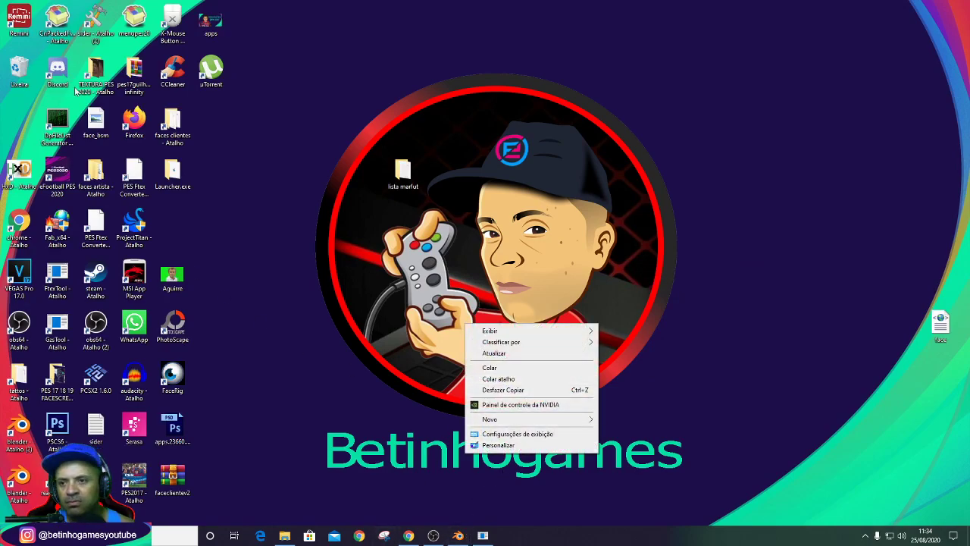
double_click(66, 228)
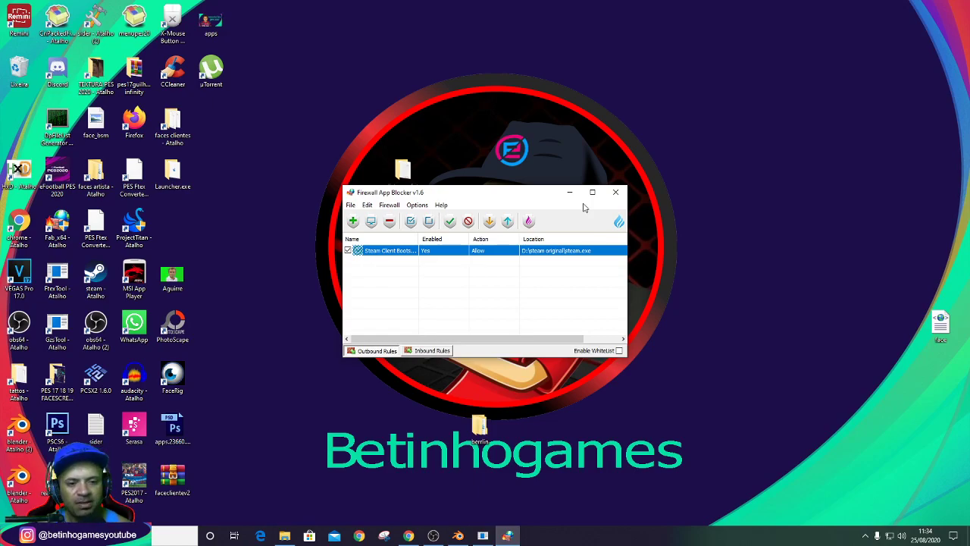
Minimize Firewall App Blocker, refresh the desktop, and launch sider to start the game.
left_click(570, 192)
right_click(520, 227)
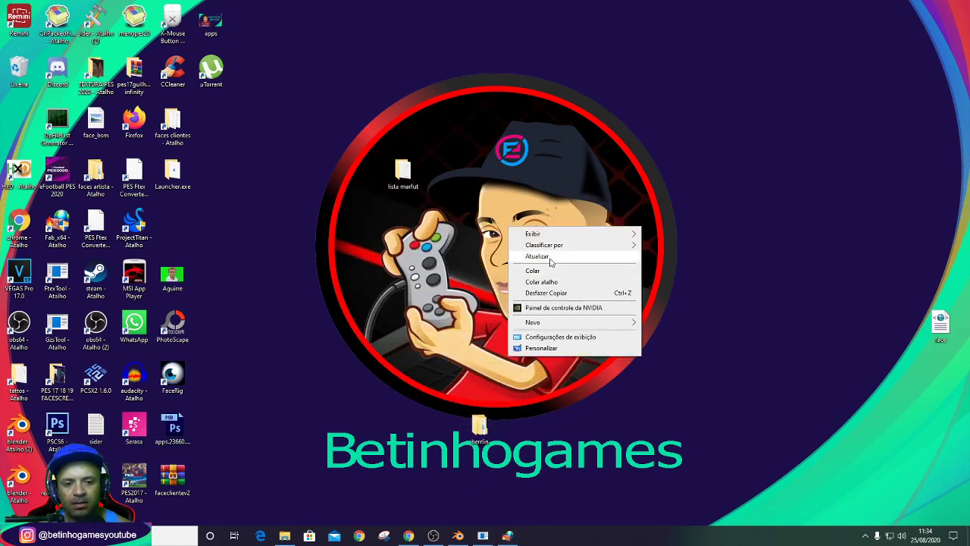
left_click(552, 258)
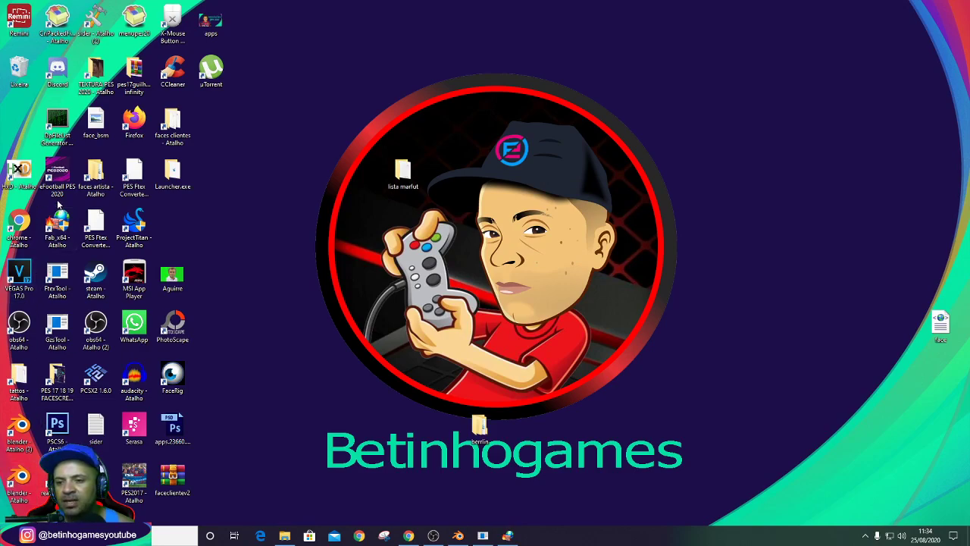
double_click(95, 17)
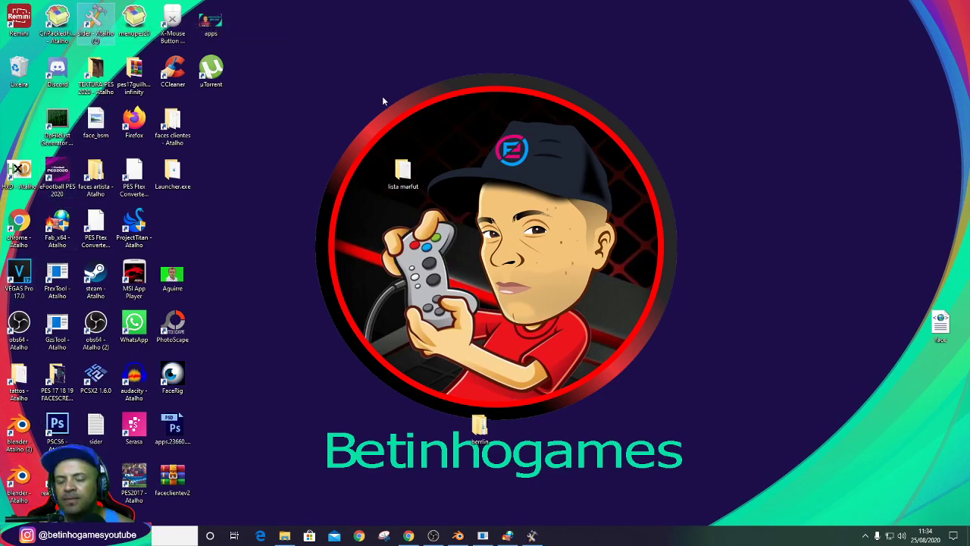
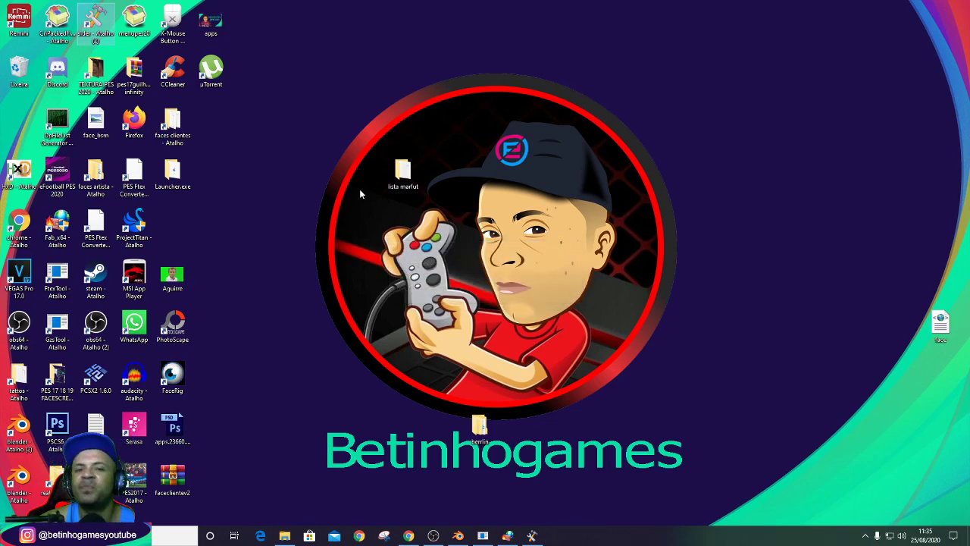
Empty the Recycle Bin, permanently deleting its 20 items.
right_click(7, 52)
left_click(134, 115)
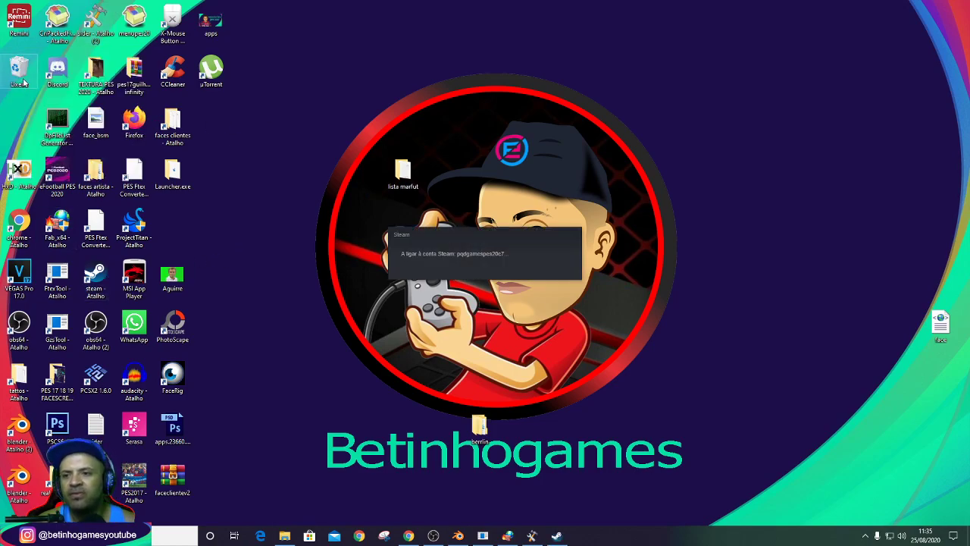
right_click(21, 77)
left_click(60, 108)
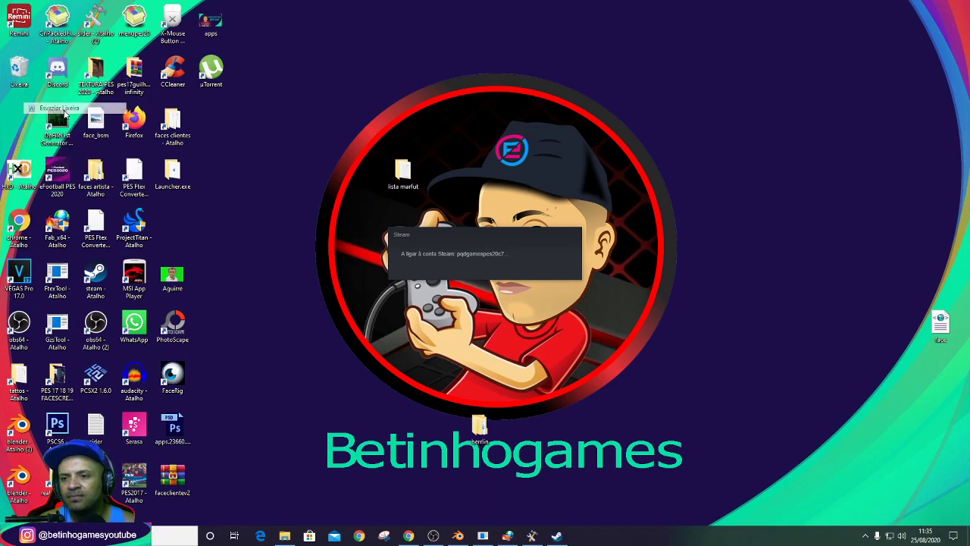
left_click(534, 279)
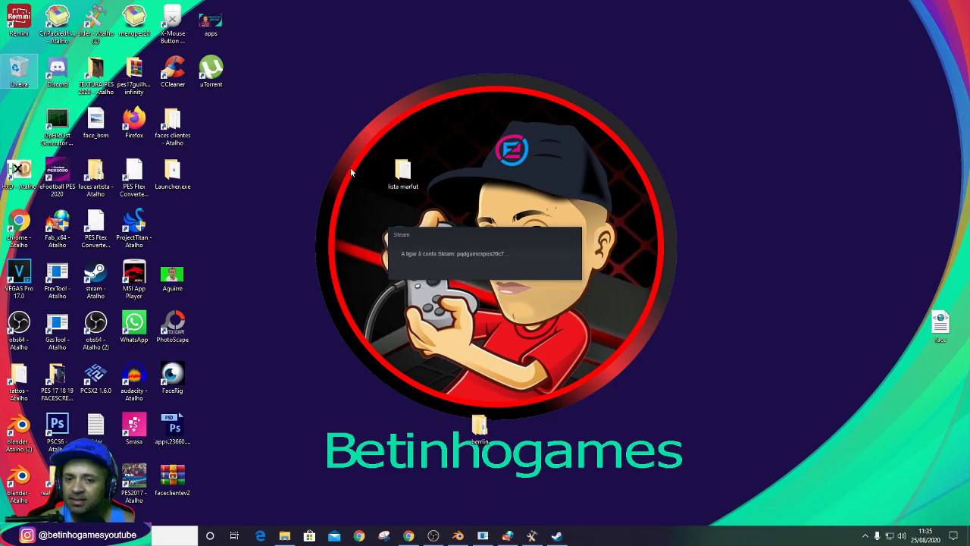
Refresh the desktop several times with Atualizar from its context menu.
right_click(274, 252)
right_click(282, 163)
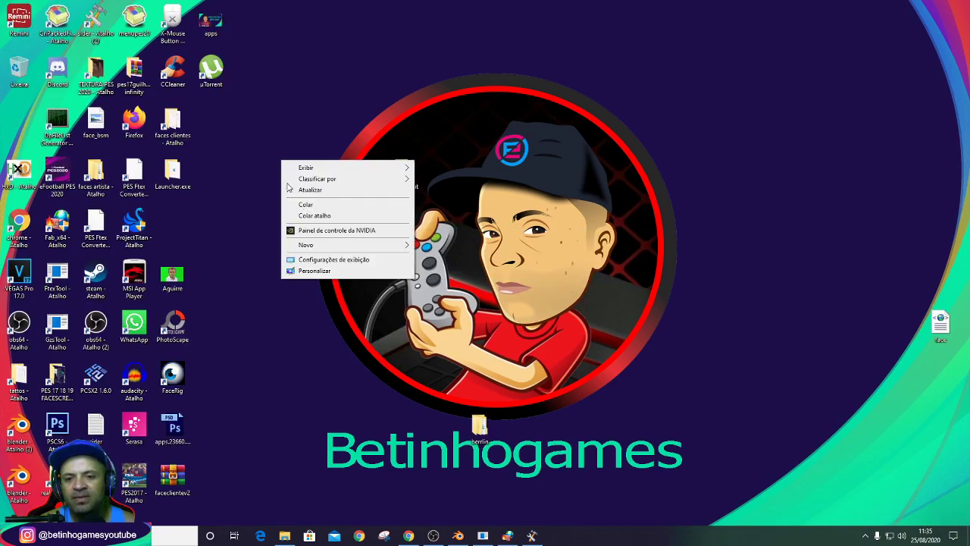
right_click(275, 132)
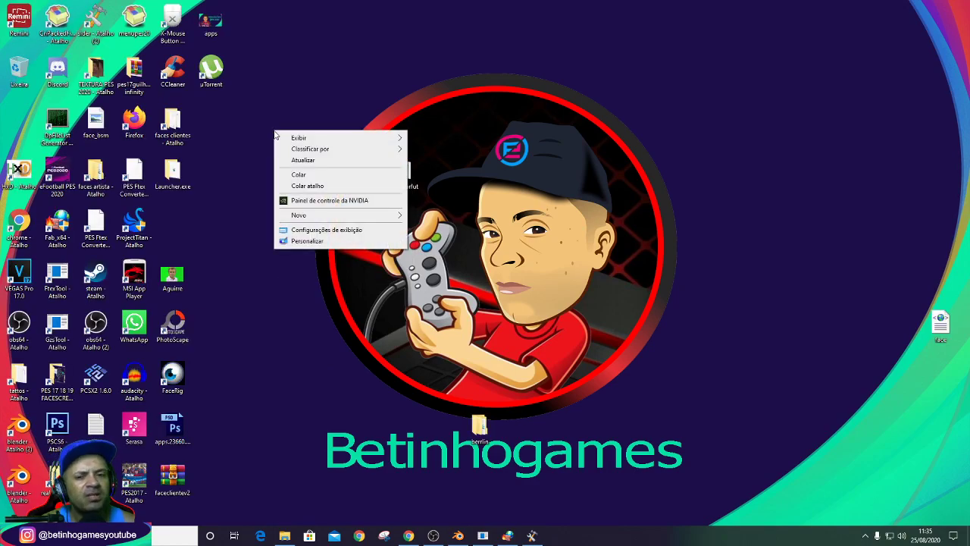
left_click(290, 160)
right_click(290, 160)
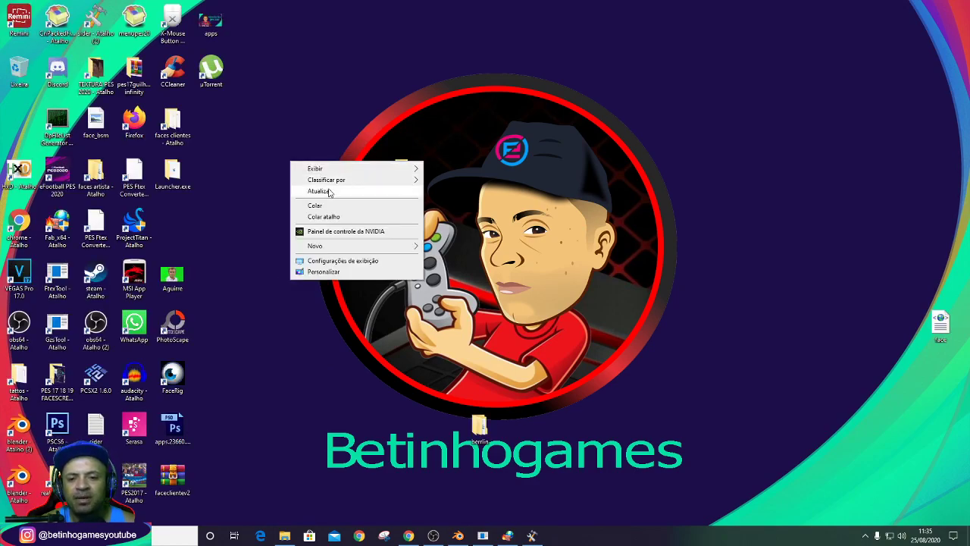
left_click(329, 192)
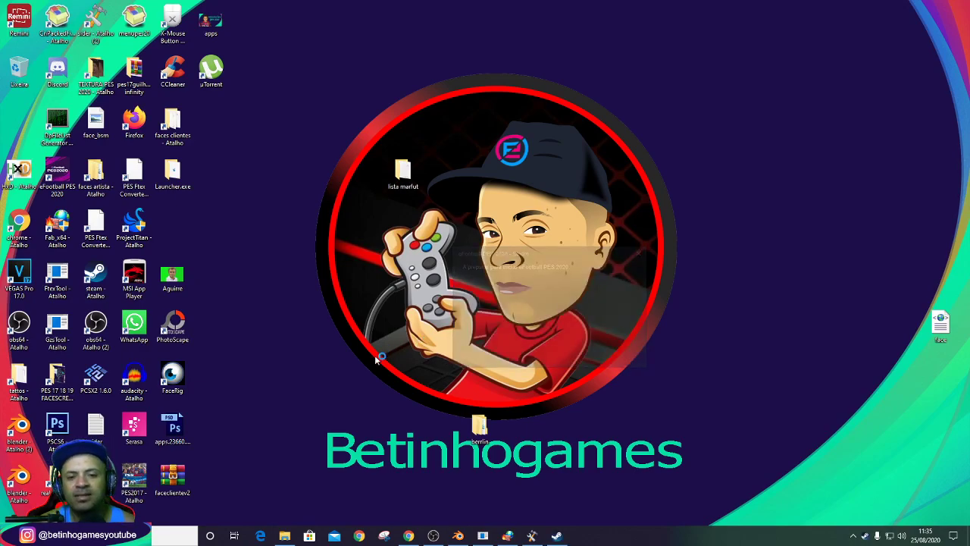
right_click(270, 228)
left_click(289, 259)
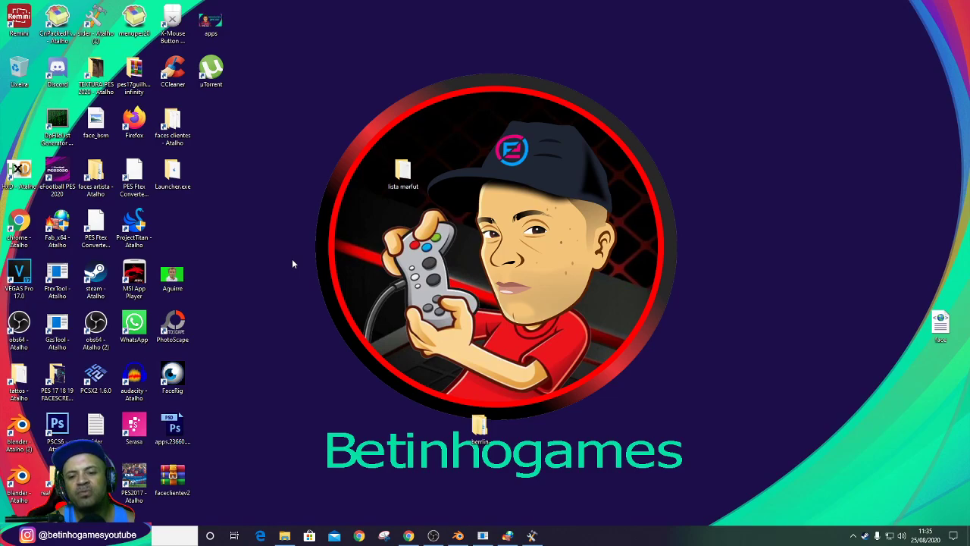
right_click(292, 259)
left_click(345, 287)
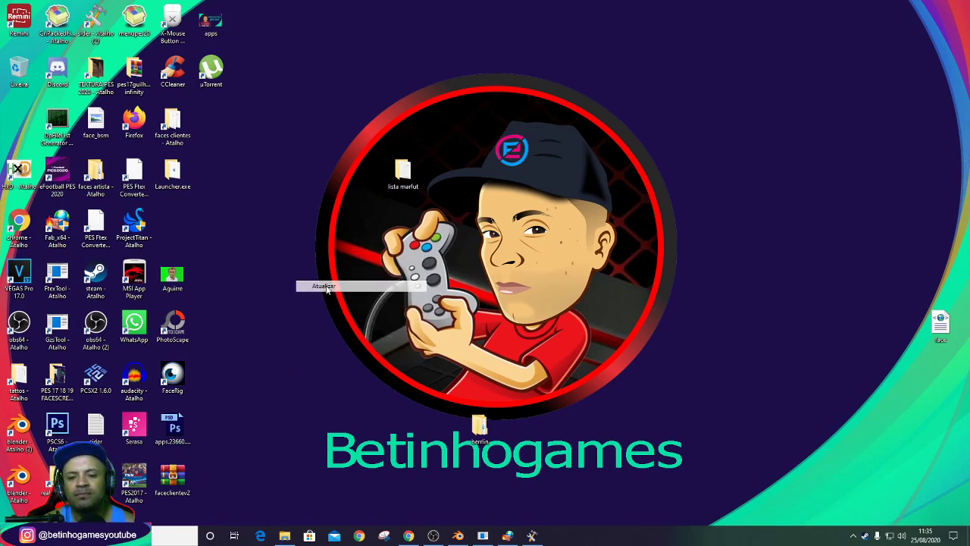
right_click(314, 218)
left_click(348, 253)
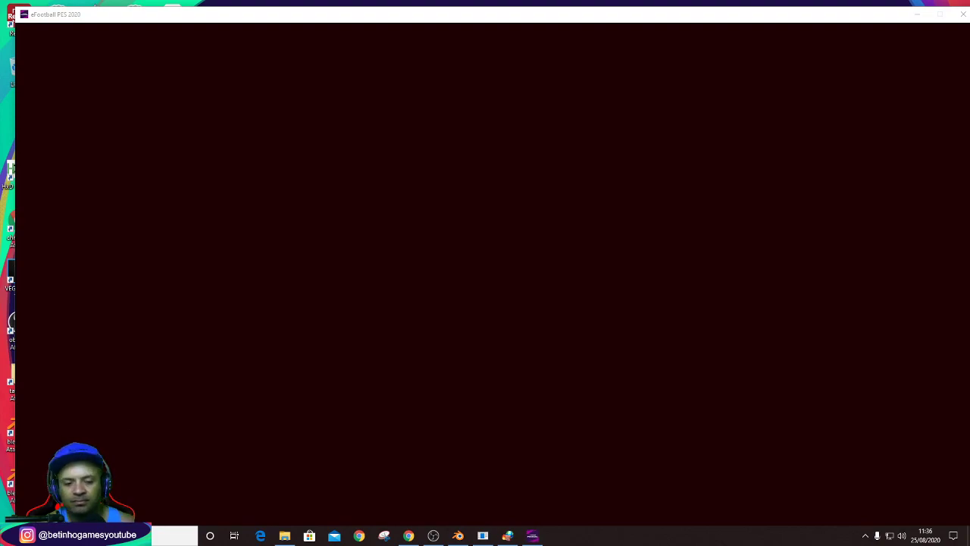
Bring up PES 2020, pass the title screen, hide OBS and dismiss the online-unavailable notice.
left_click(532, 536)
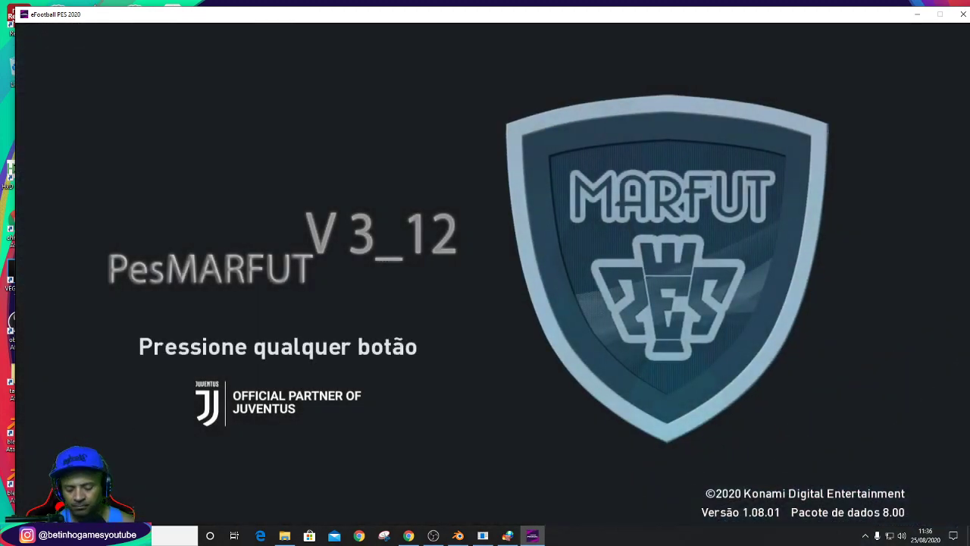
key("Return")
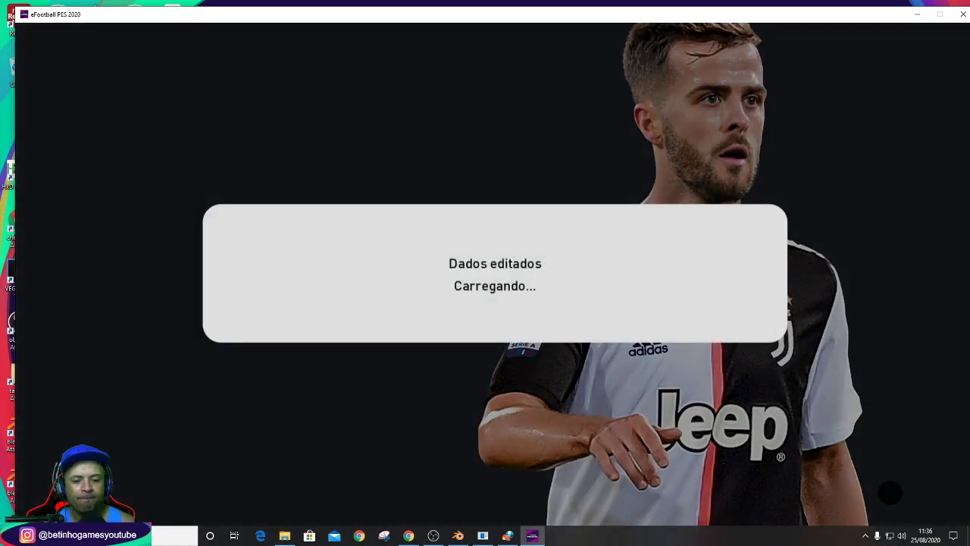
left_click(433, 536)
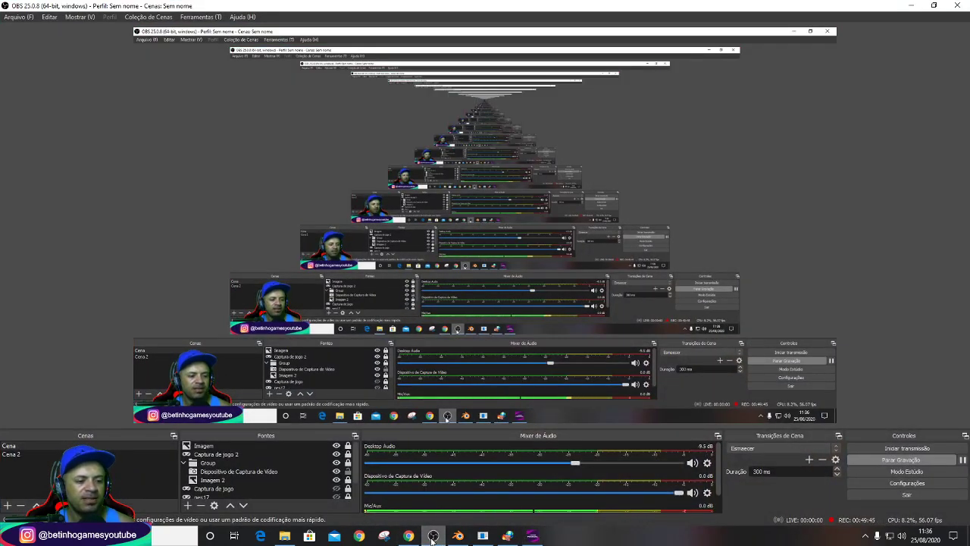
left_click(433, 536)
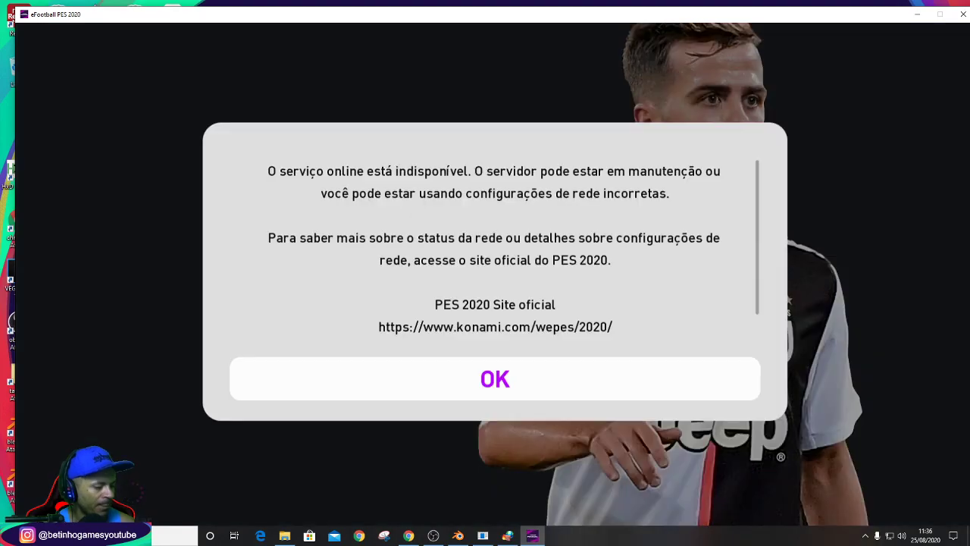
key("Return")
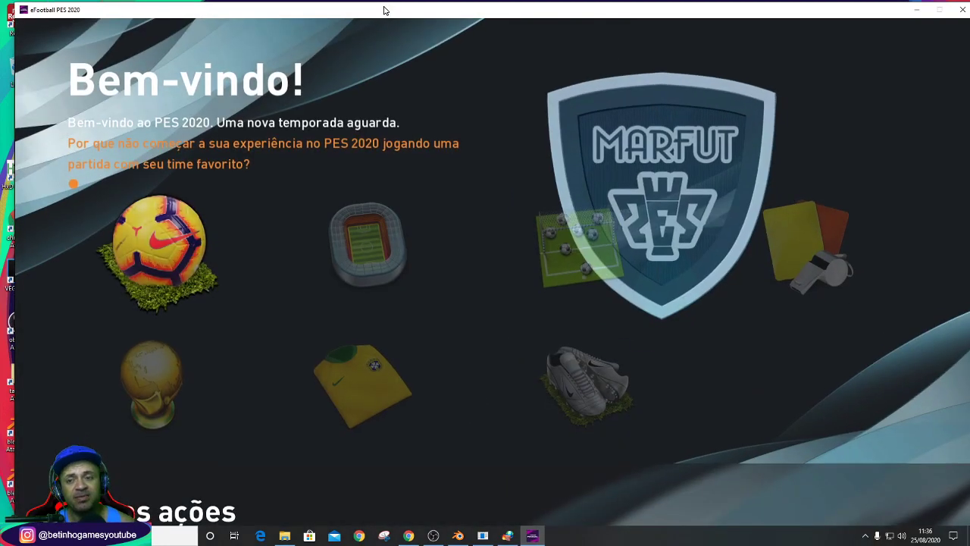
Go to Editar > Jogadores > Editar jogador to reach team selection.
key("Right")
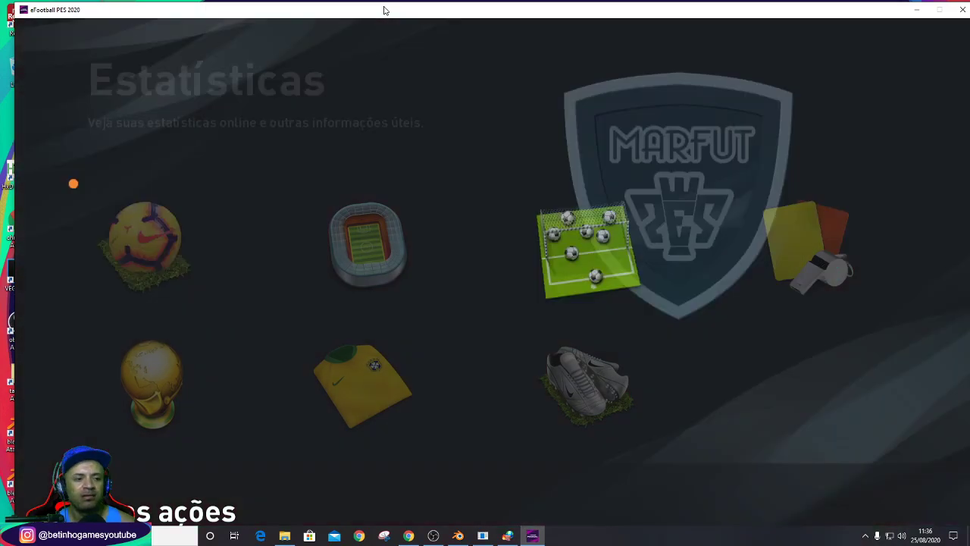
key("Right")
key("Return")
key("Down")
key("Return")
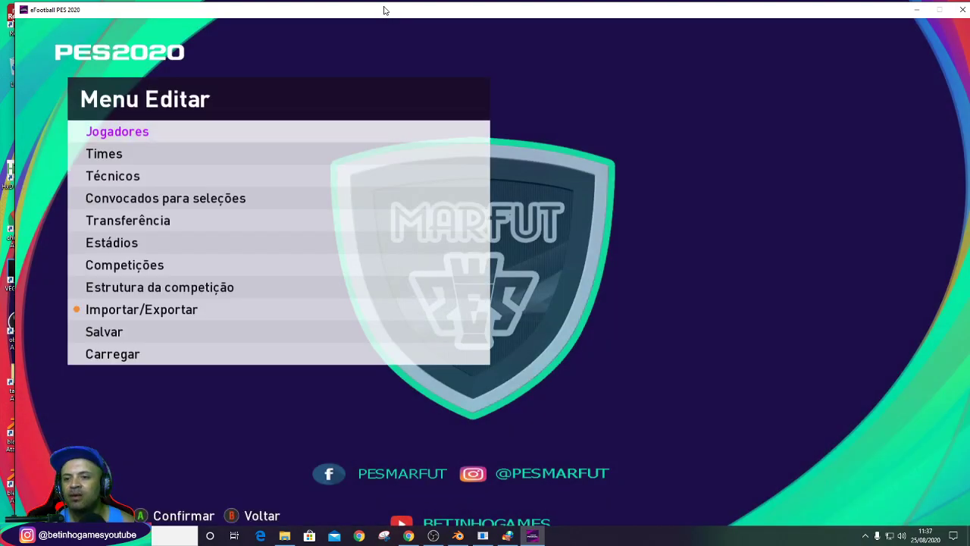
key("Return")
key("Down")
key("Return")
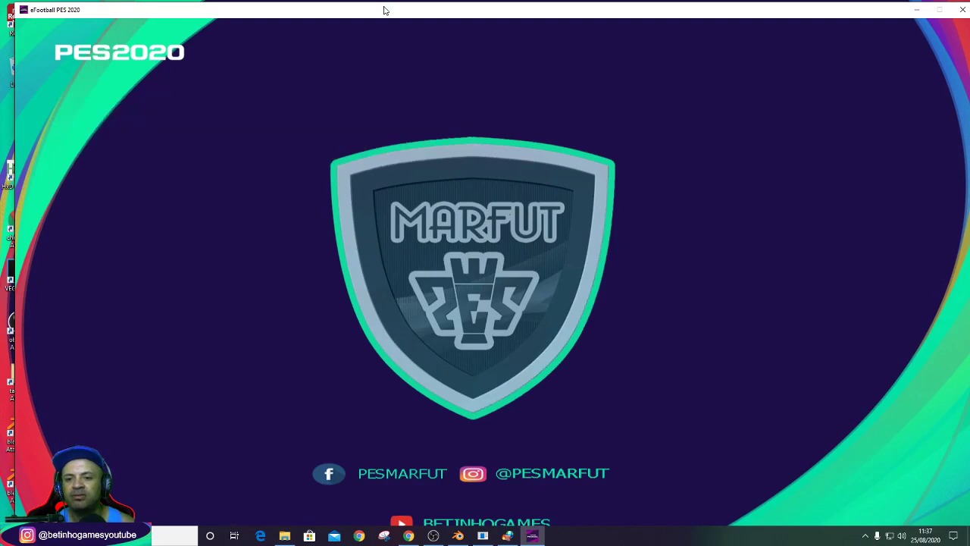
Open the Bayern München squad under Bundesliga, then hide the game to show the desktop.
key("Down")
key("Down")
key("Down")
key("Down")
key("Down")
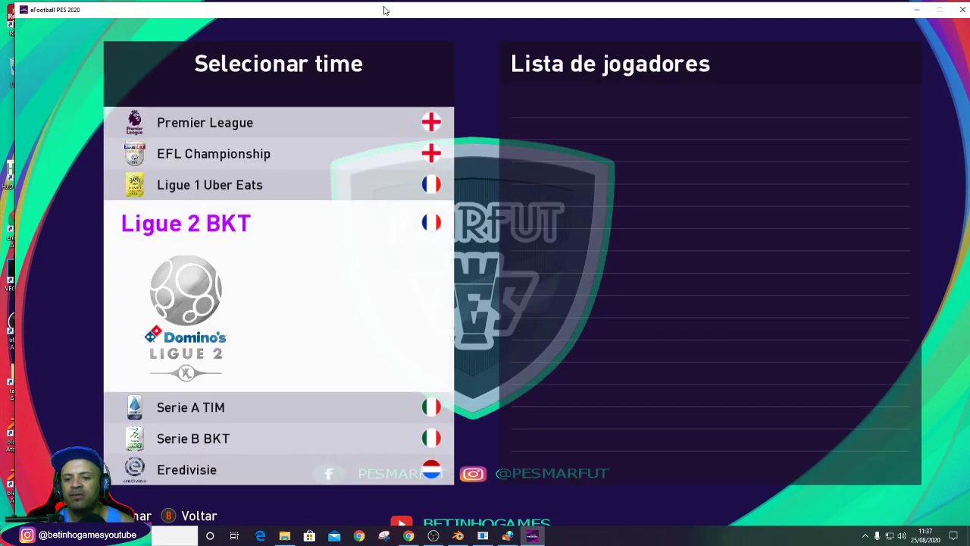
key("Down")
key("Down")
key("Down")
key("Down")
key("Down")
key("Down")
key("Down")
key("Down")
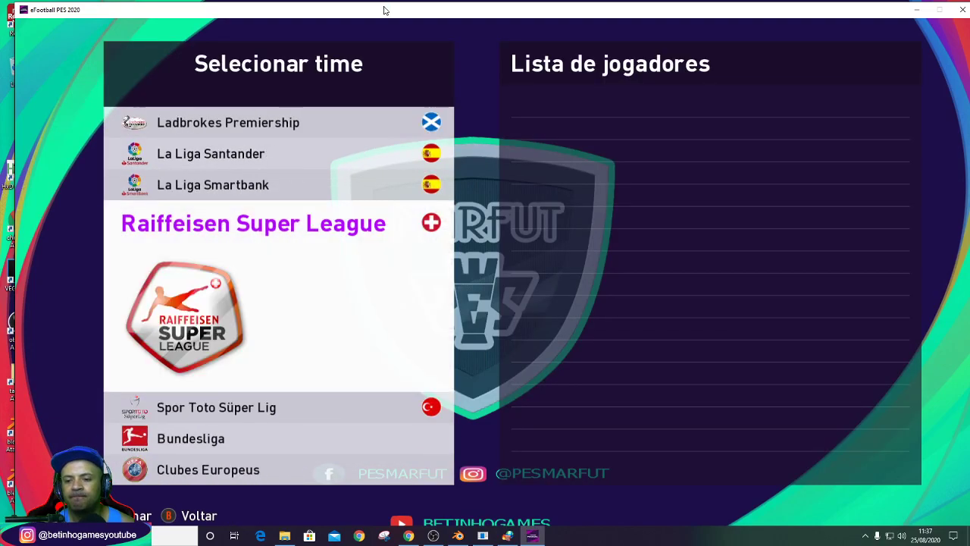
key("Down")
key("Down")
key("Return")
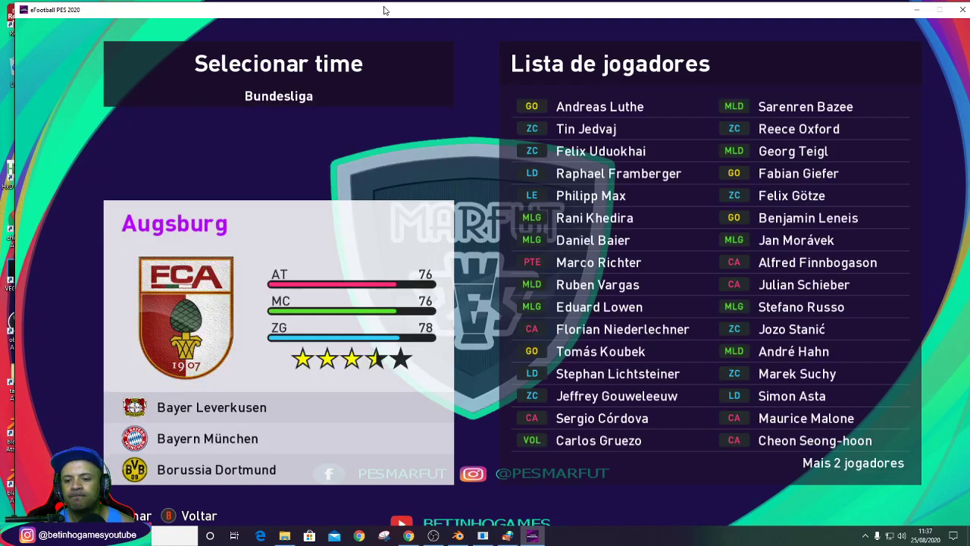
key("Down")
key("Down")
key("Return")
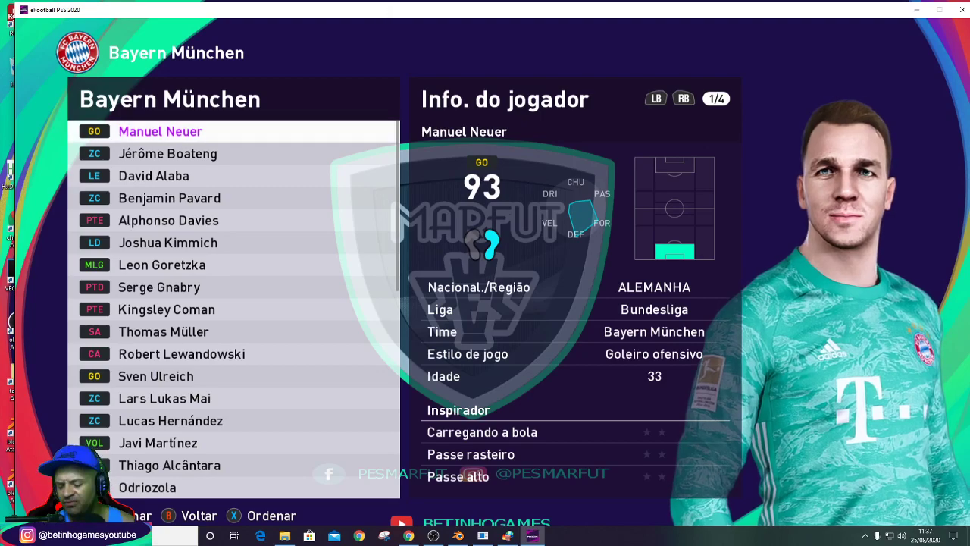
key("super+d")
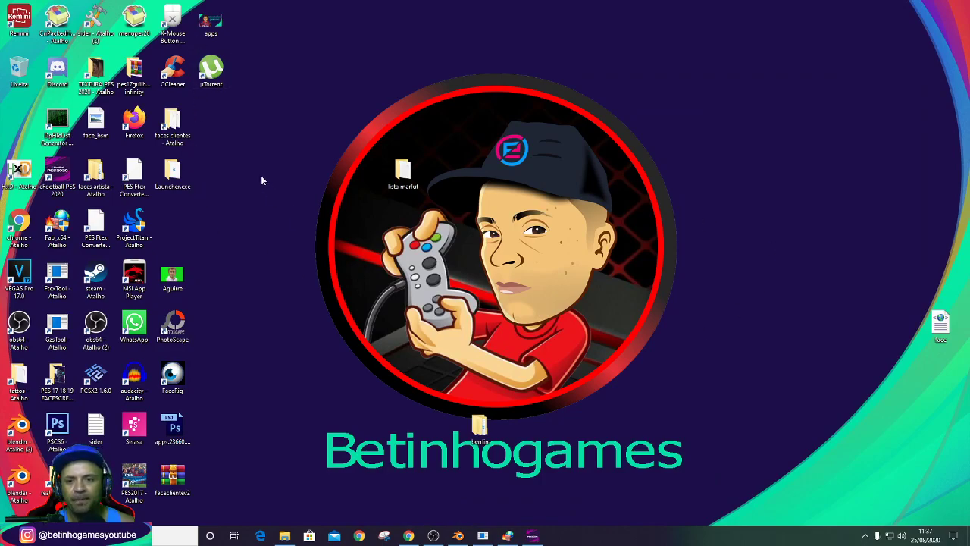
Open the lista marfut folder, select the 3-FERROVIARIO face folder, then return to the game.
double_click(416, 179)
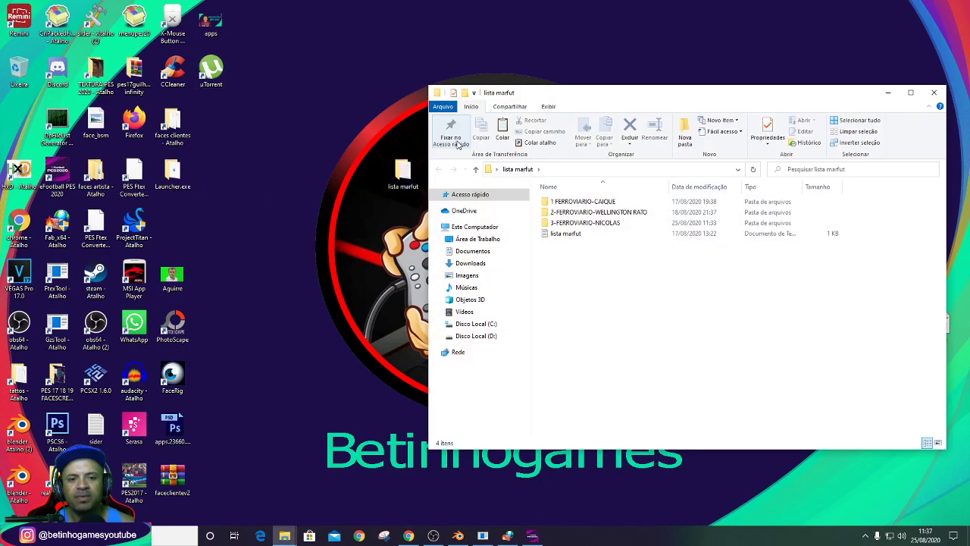
left_click(590, 227)
left_click(593, 215)
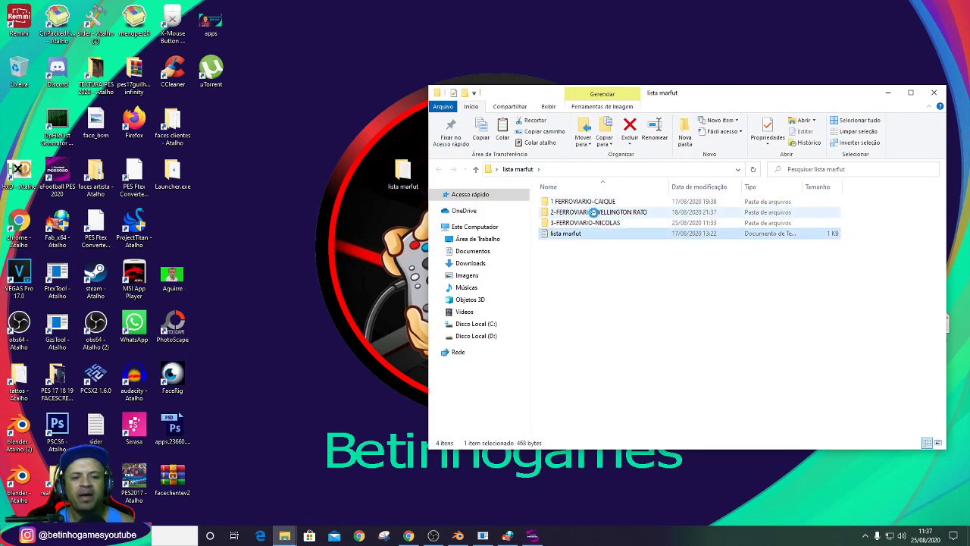
left_click(602, 224)
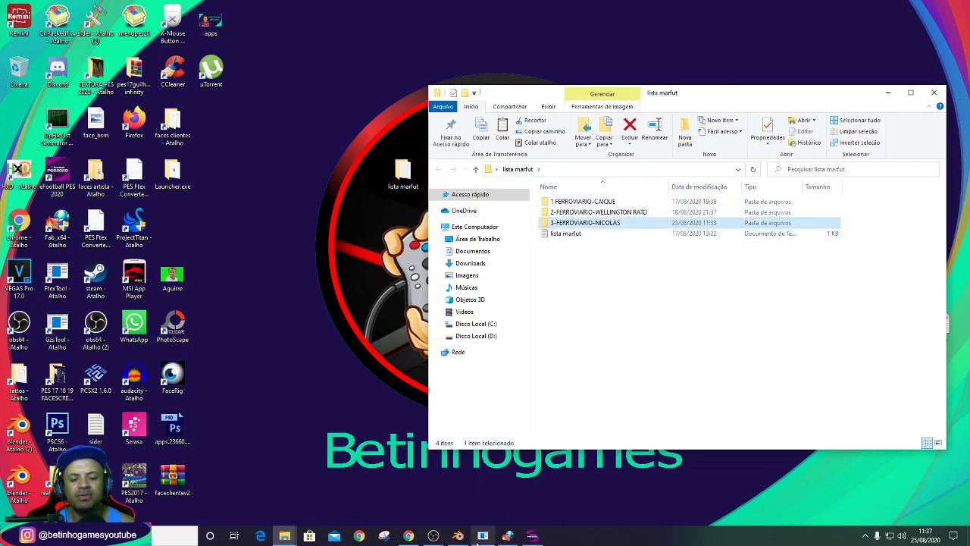
left_click(533, 537)
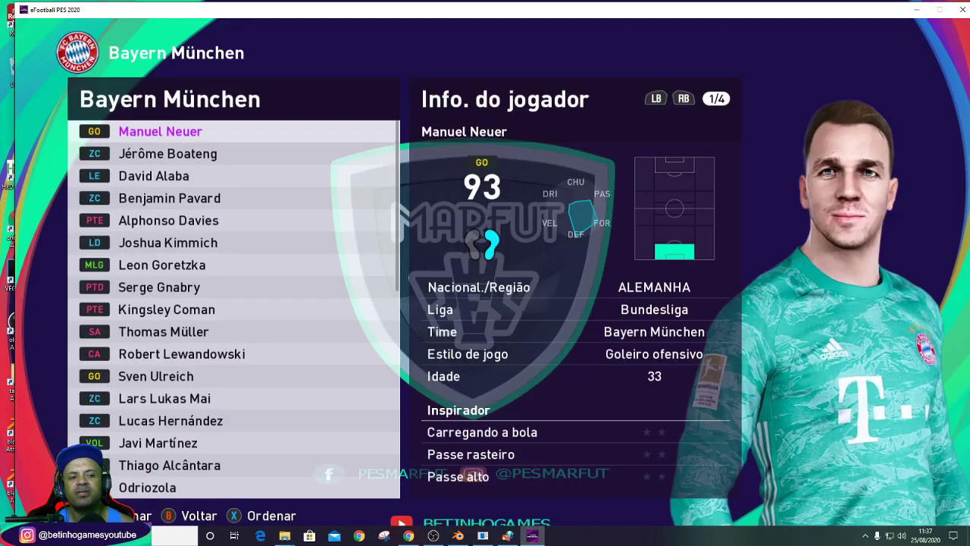
Back out to the league list and open the Outras created-players list.
key("Escape")
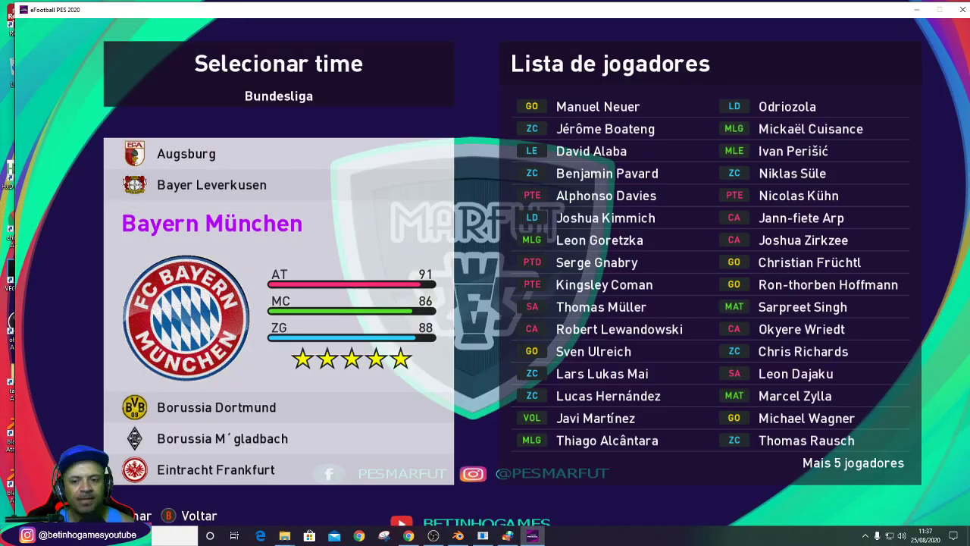
key("Escape")
key("Down")
key("Down")
key("Down")
key("Down")
key("Down")
key("Down")
key("Down")
key("Down")
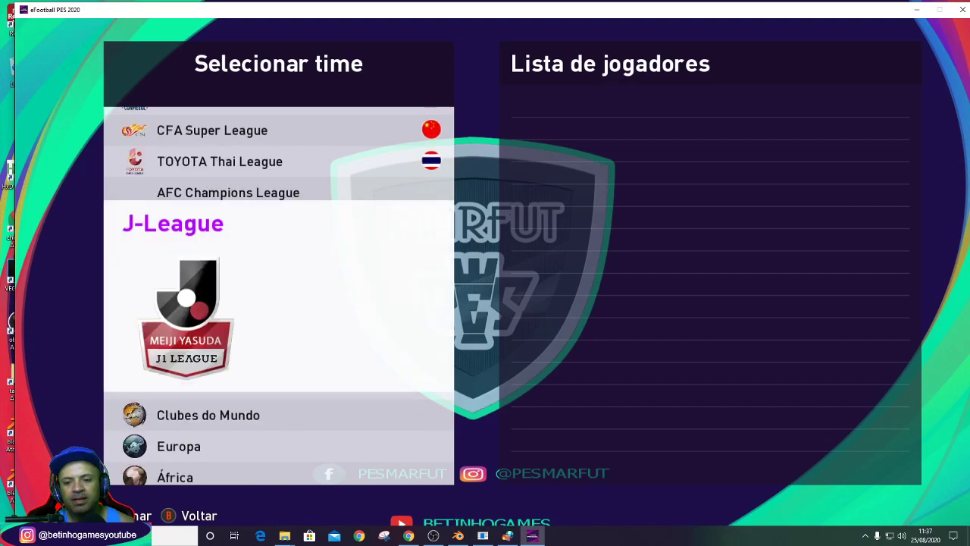
key("Down")
key("Down")
key("Down")
key("Down")
key("Down")
key("Down")
key("Up")
key("Up")
key("Up")
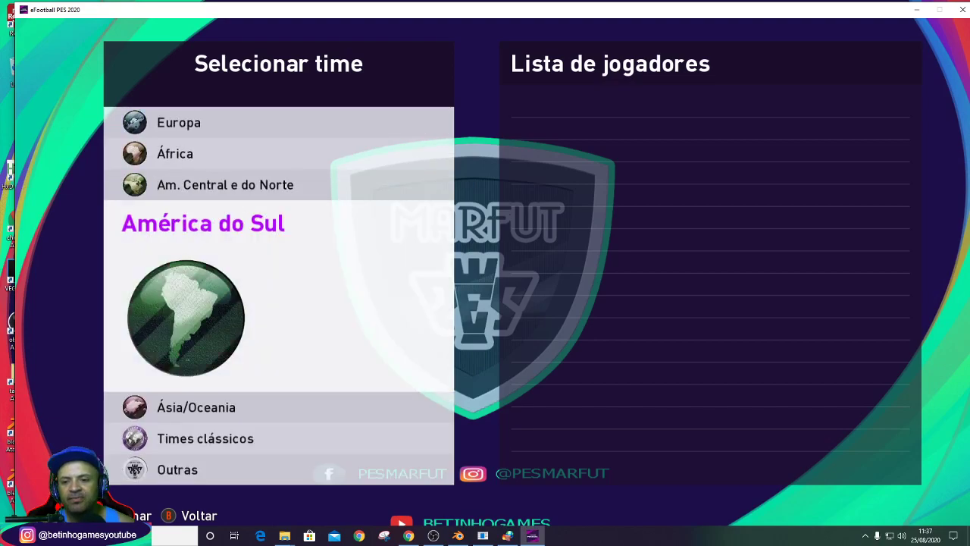
key("Up")
key("Up")
key("Up")
key("Up")
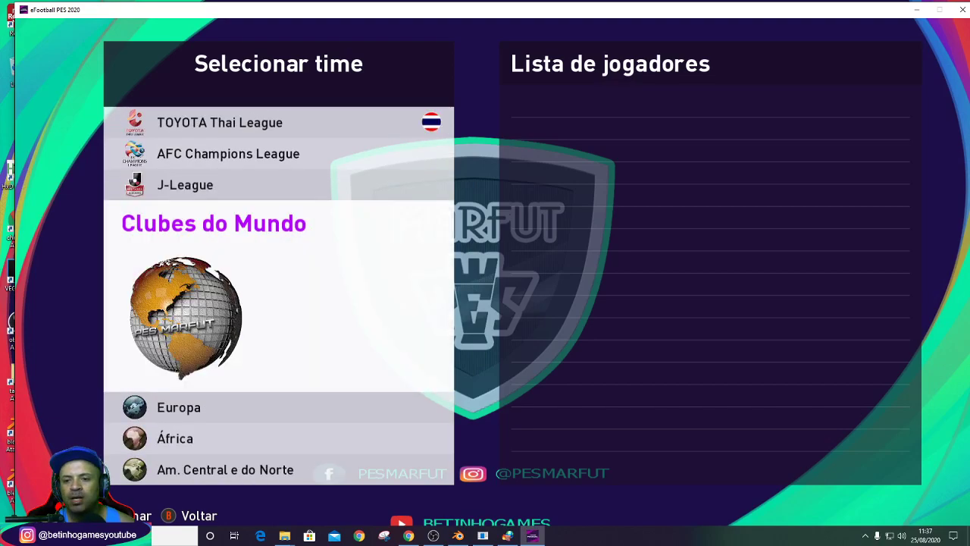
key("Down")
key("Down")
key("Down")
key("Down")
key("Down")
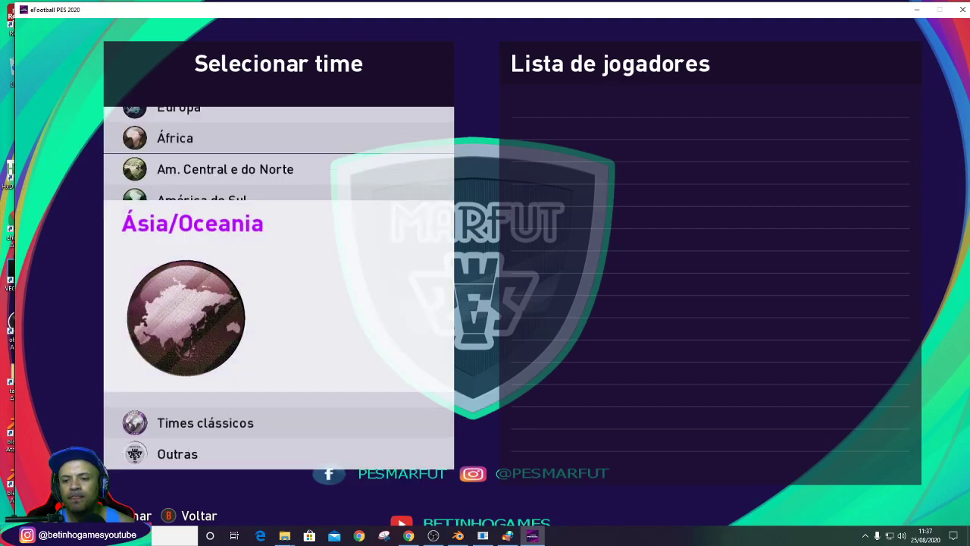
key("Down")
key("Down")
key("Up")
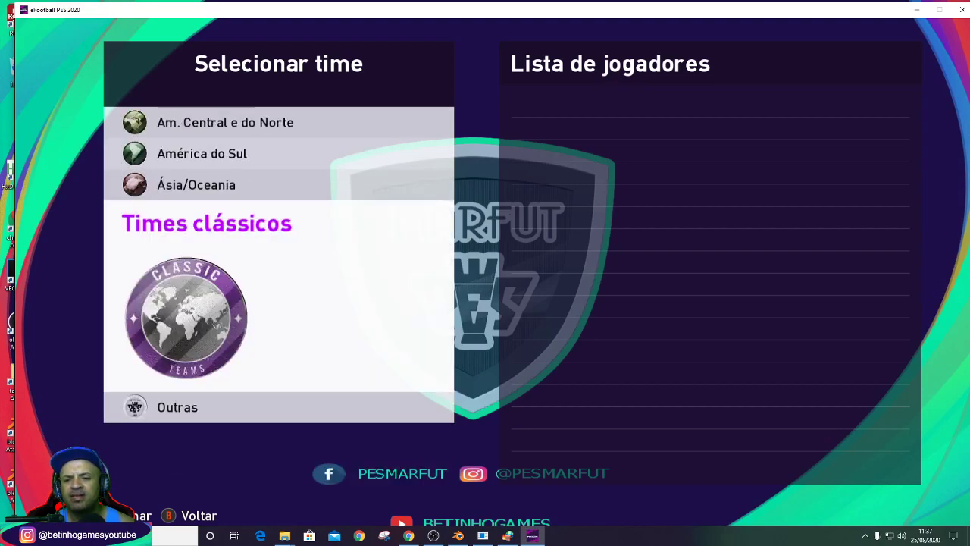
key("Down")
key("Return")
key("Return")
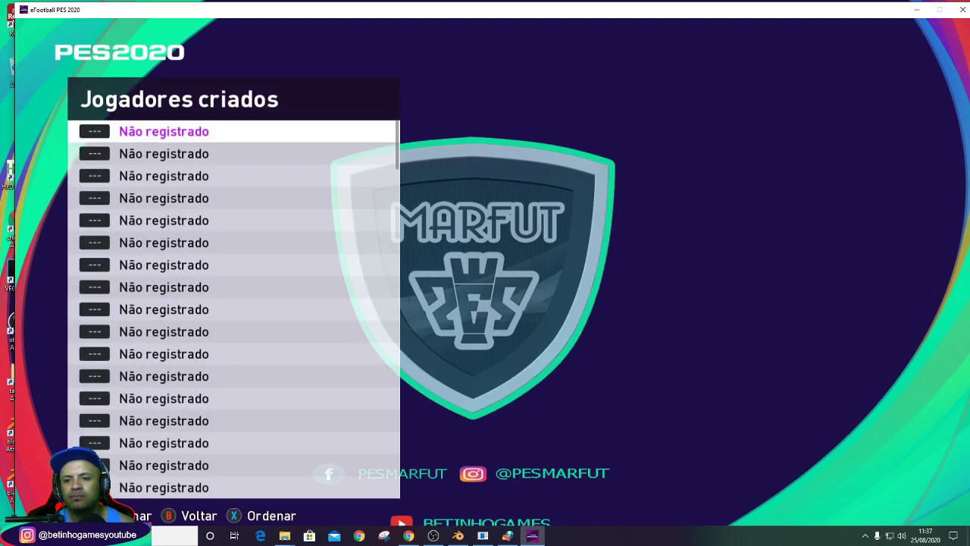
Start a new player in an empty Não registrado slot and move to Copiar base.
key("Return")
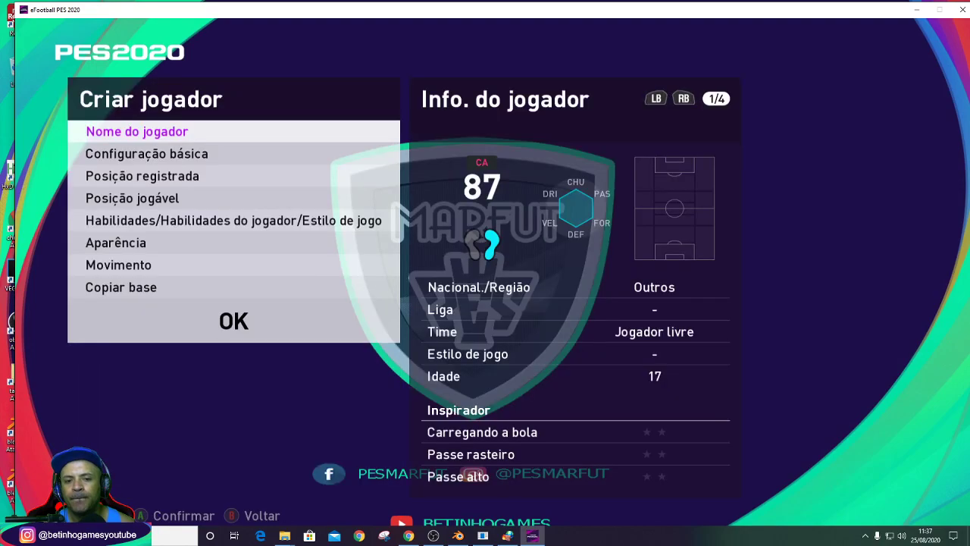
key("Down")
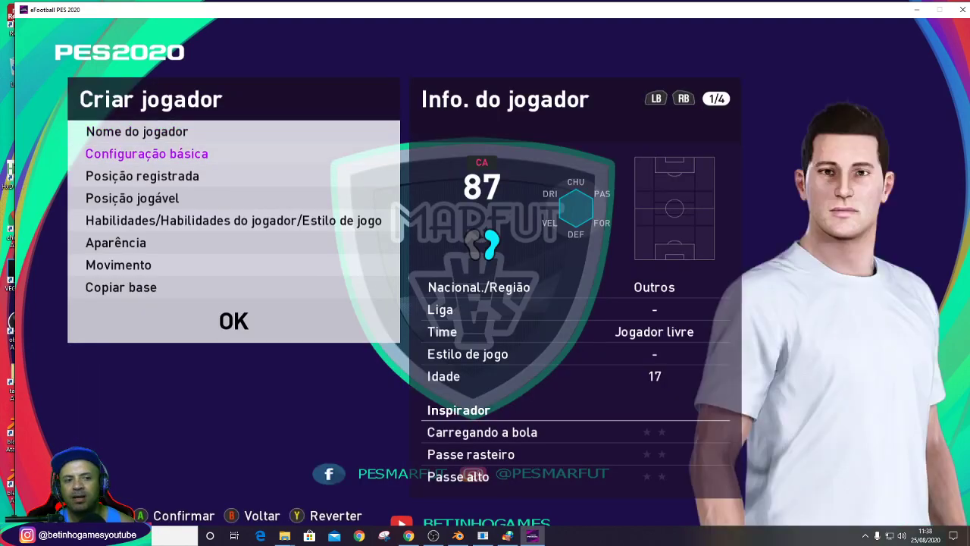
key("Down")
key("Down")
key("Down")
key("Down")
key("Down")
Start Copiar base and browse the league list to open Bundesliga.
key("Return")
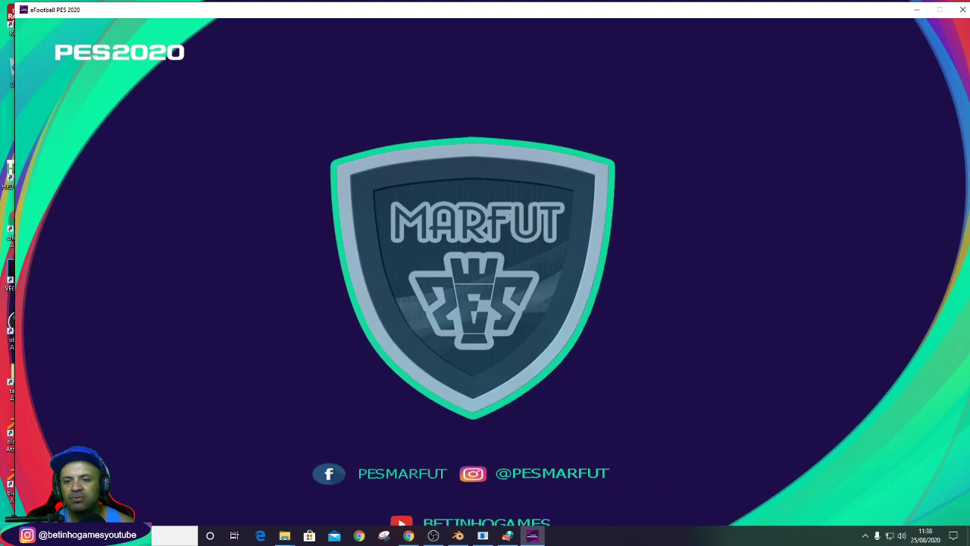
key("Return")
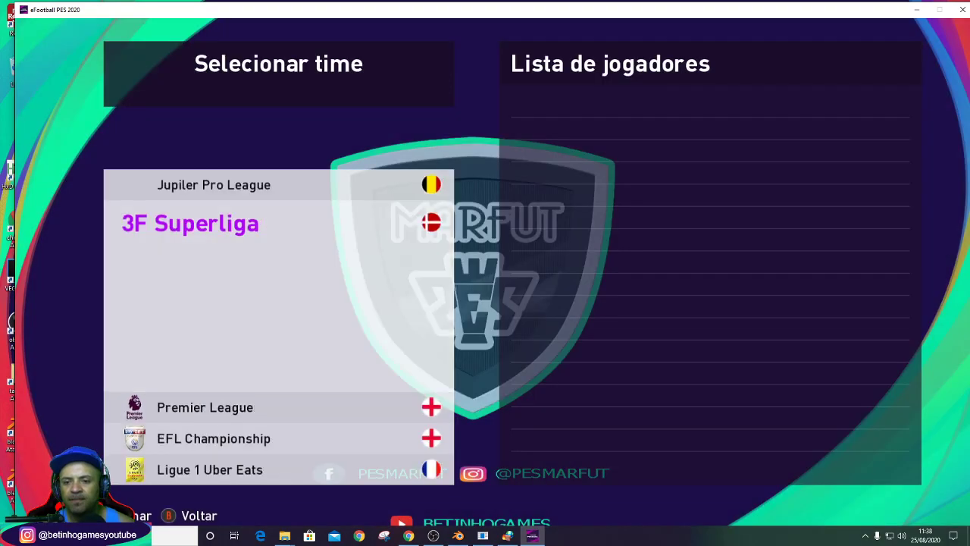
key("Right")
key("Right")
key("Right")
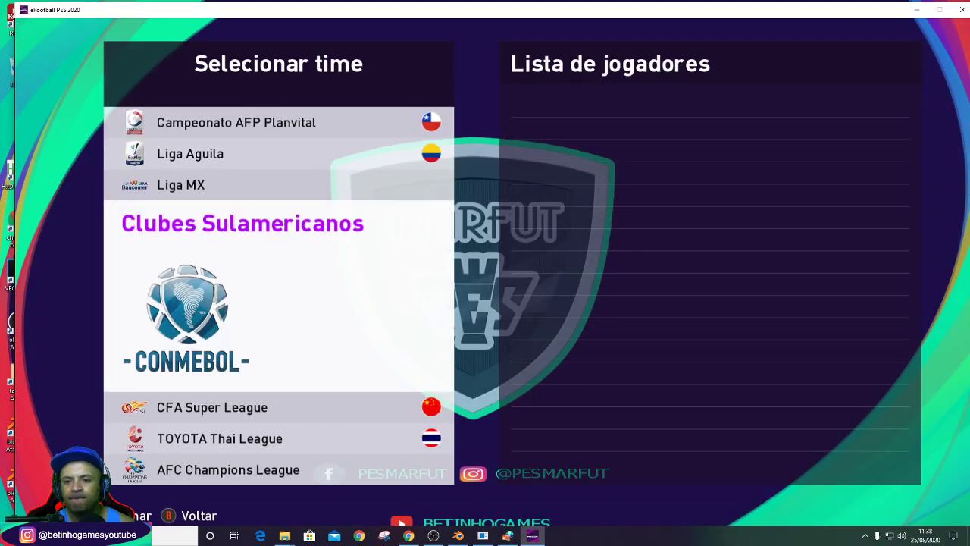
key("Up")
key("Up")
key("Up")
key("Up")
key("Up")
key("Up")
key("Up")
key("Return")
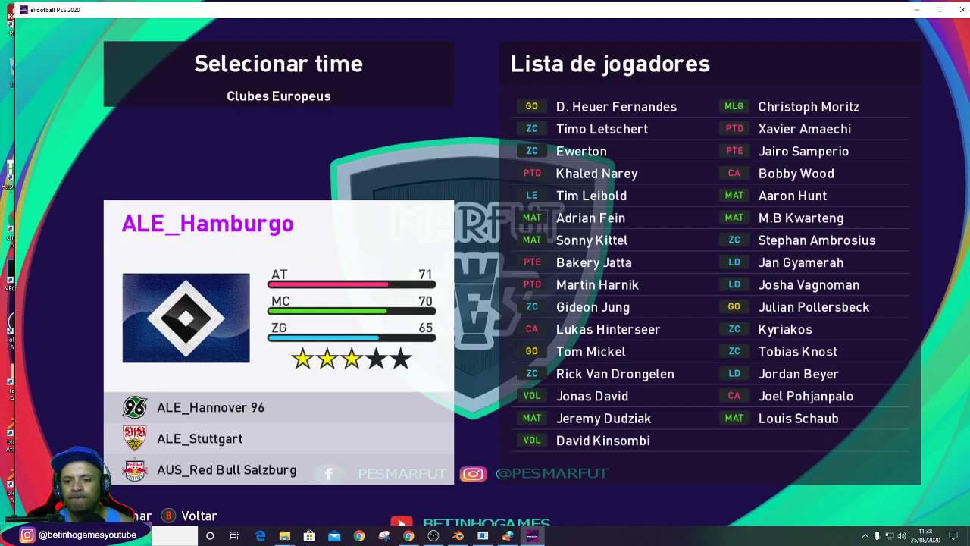
key("Down")
key("Down")
key("Down")
key("Down")
key("Up")
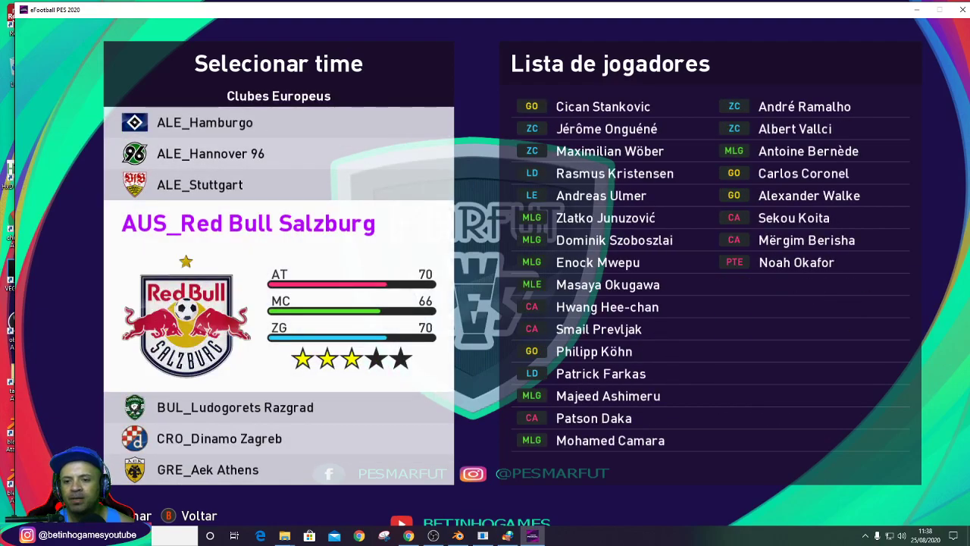
key("Escape")
key("Up")
key("Return")
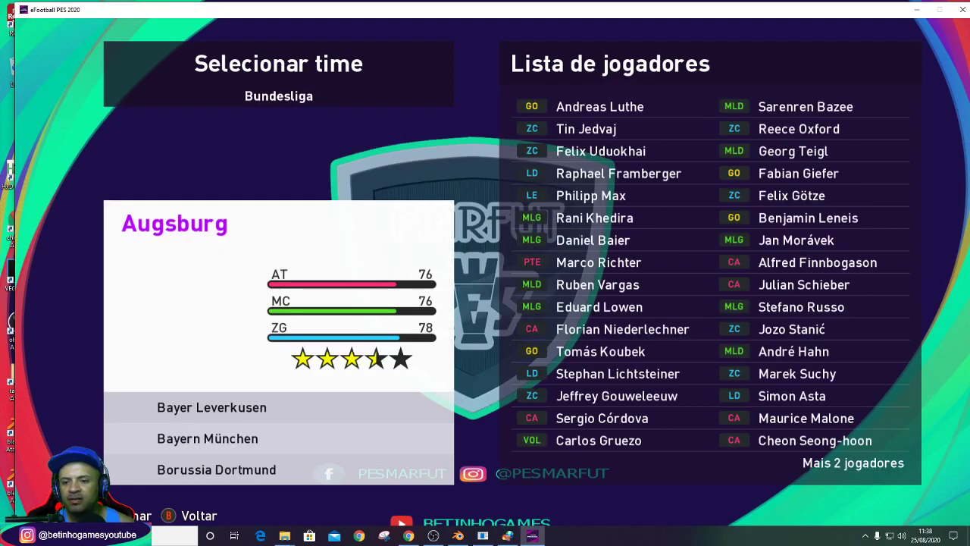
Choose Manuel Neuer from Bayern München as the base and confirm overwriting the player.
key("Down")
key("Down")
key("Return")
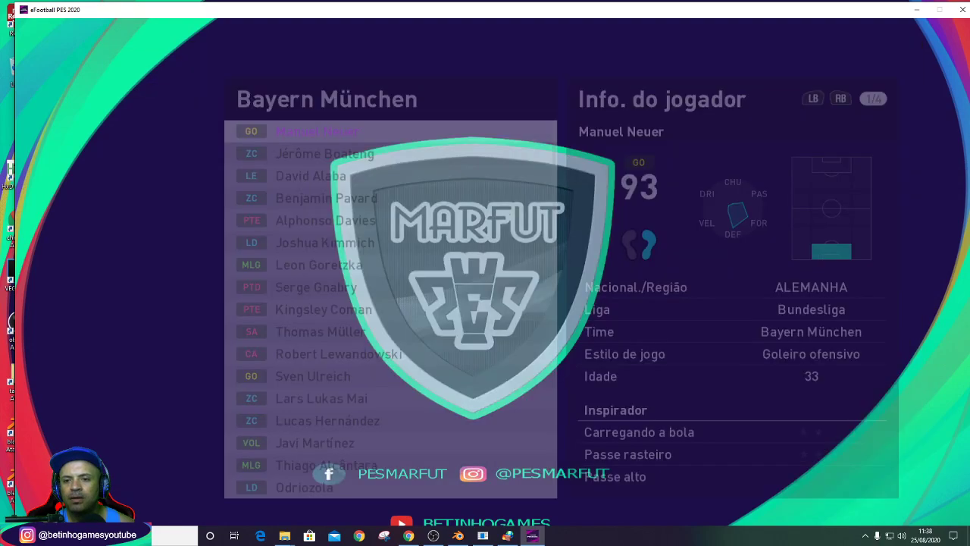
key("Return")
key("Right")
key("Return")
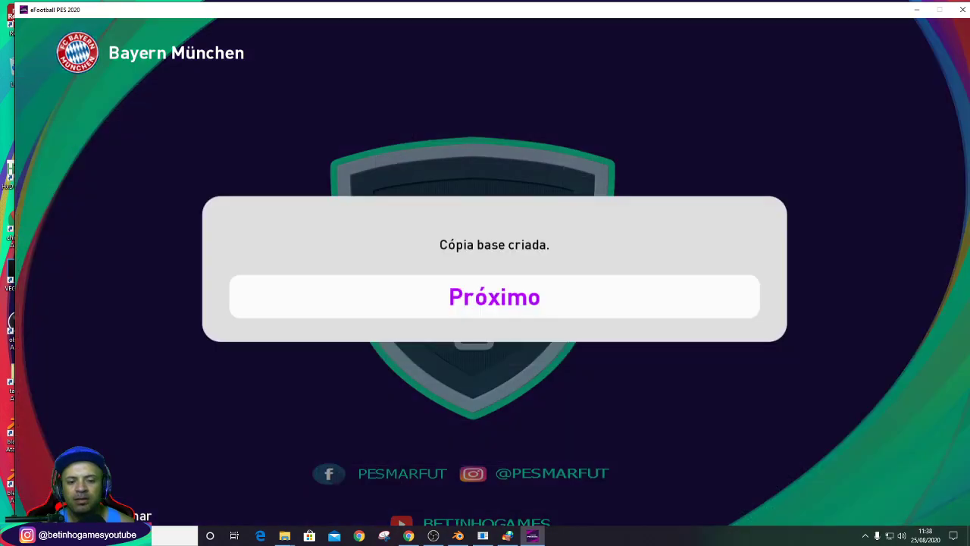
key("Return")
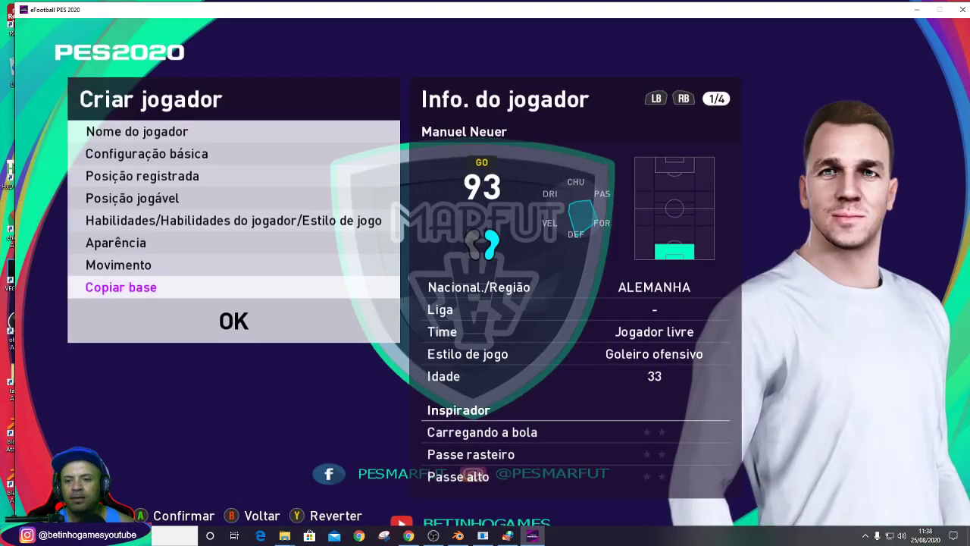
key("Up")
key("Up")
Open Aparência to view the copied Neuer face, short brown hair and goalkeeper shirt.
key("Return")
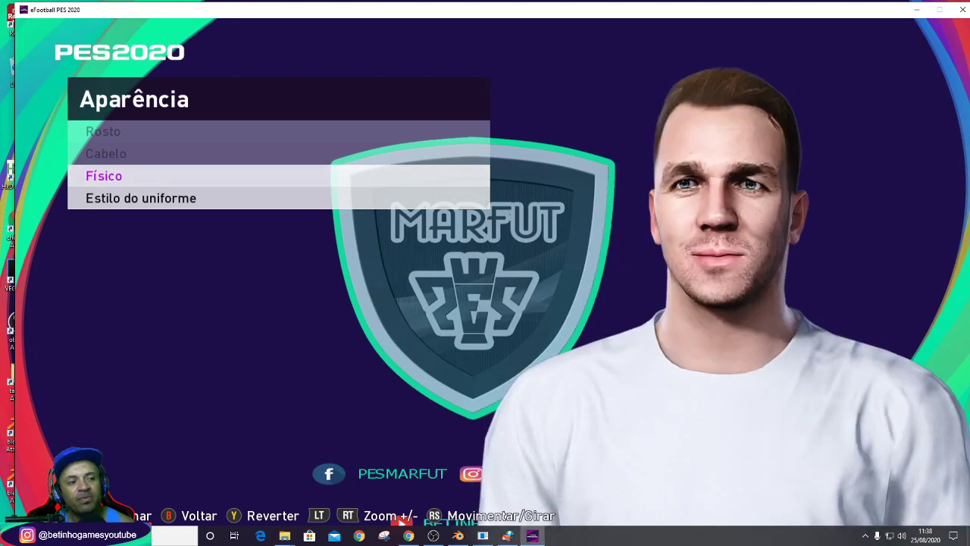
Minimise the game, switch to Blender and start a new empty scene.
left_click(917, 9)
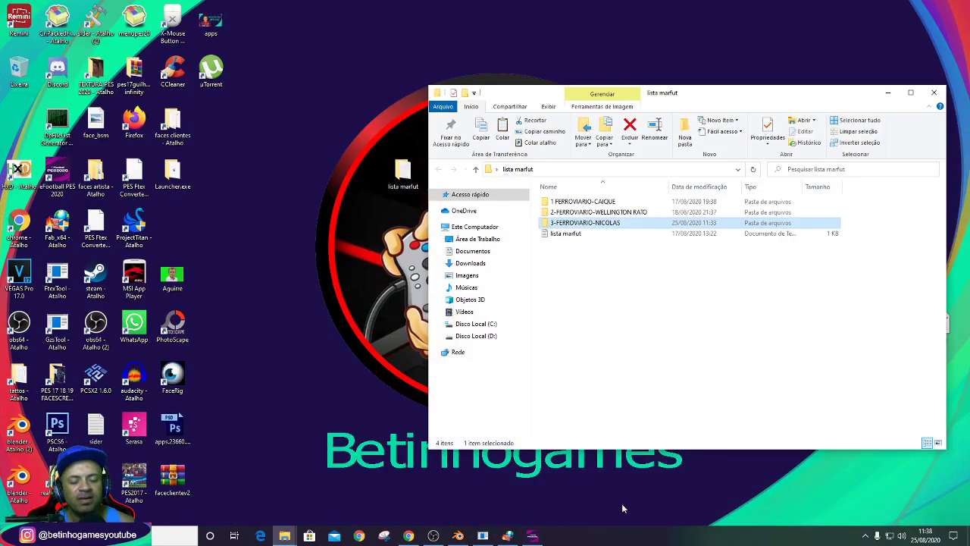
left_click(458, 536)
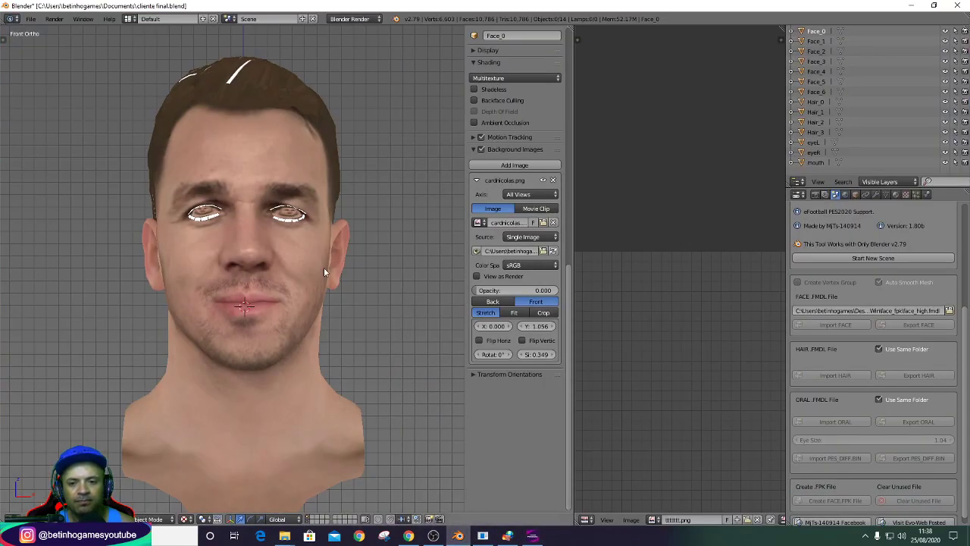
left_click(872, 259)
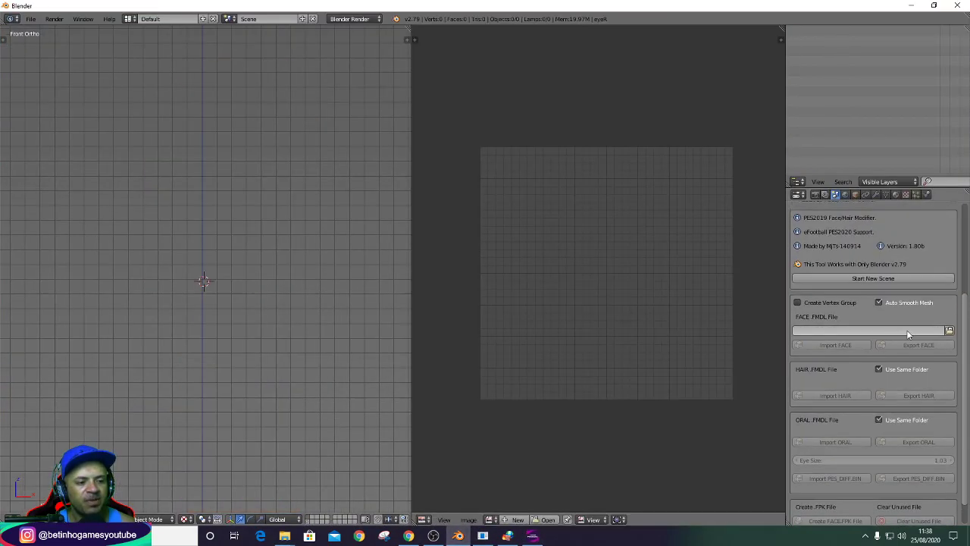
Set the FACE .FMDL to face_high.fmdl in lista marfut\3-FERROVIARIO\33185\#Win\face_fpk.
left_click(949, 332)
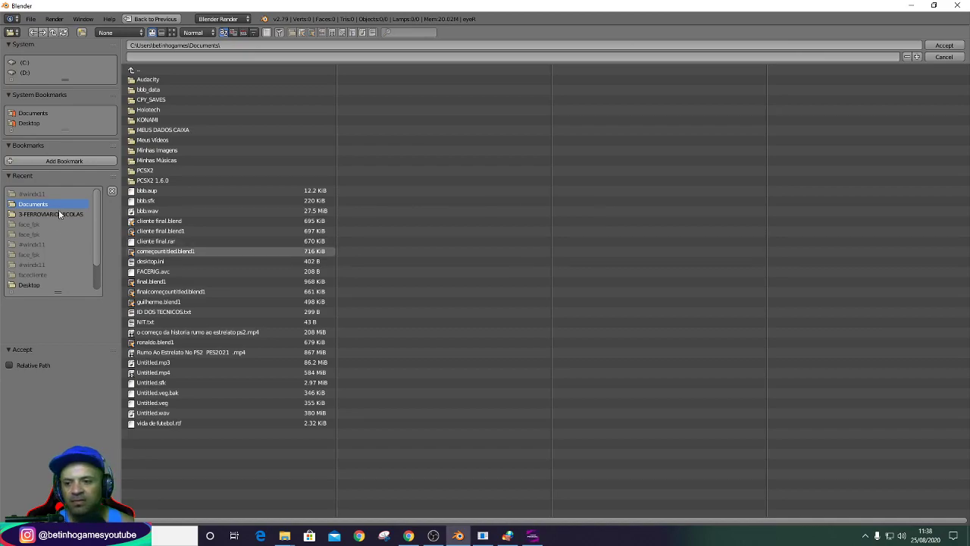
left_click(34, 124)
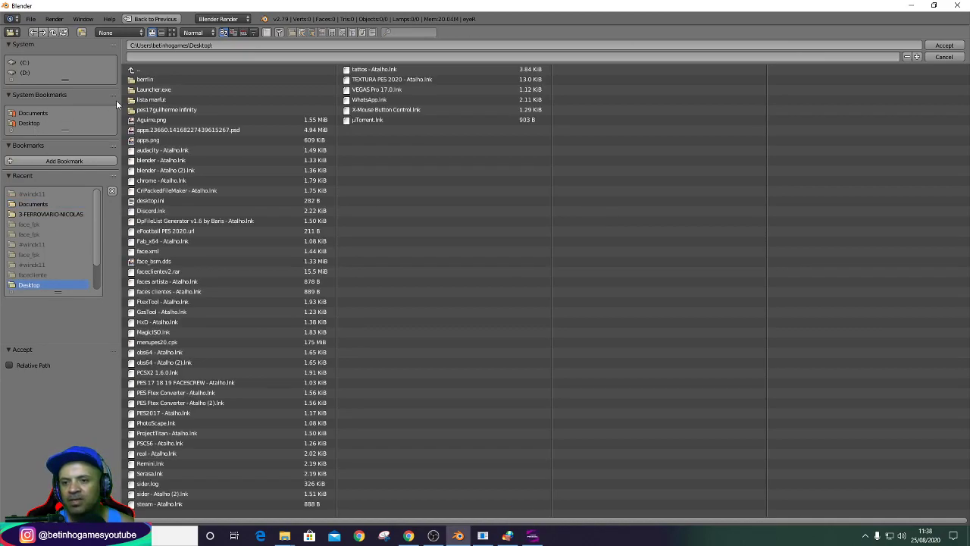
left_click(158, 98)
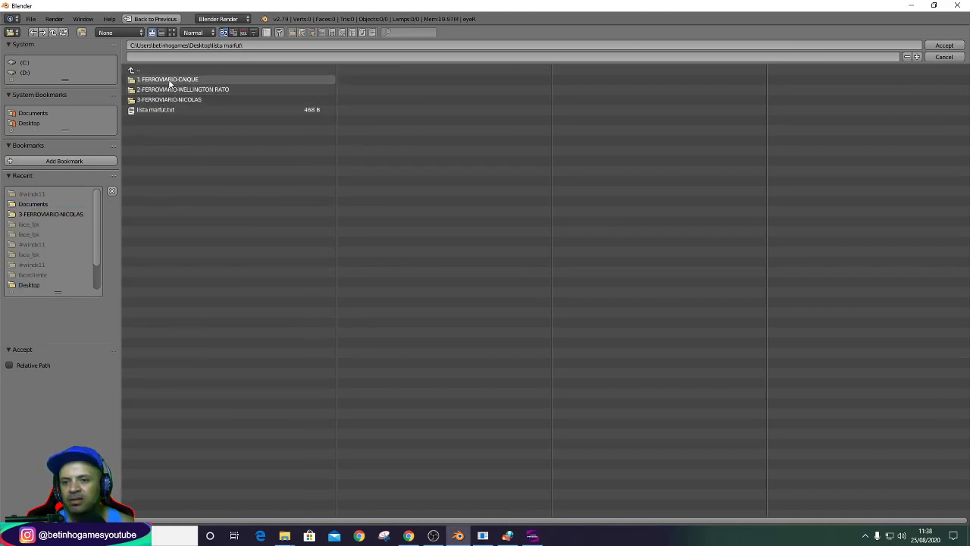
left_click(171, 98)
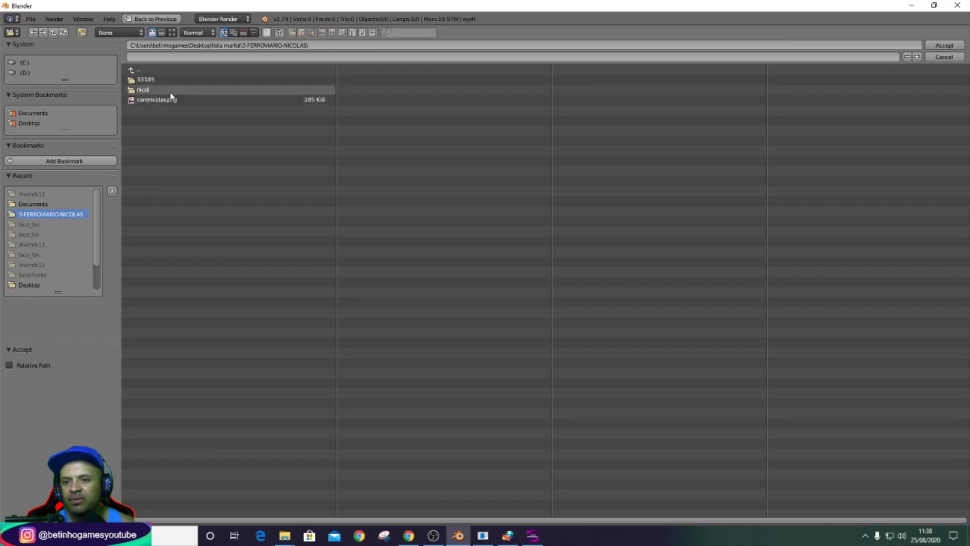
left_click(149, 80)
left_click(149, 81)
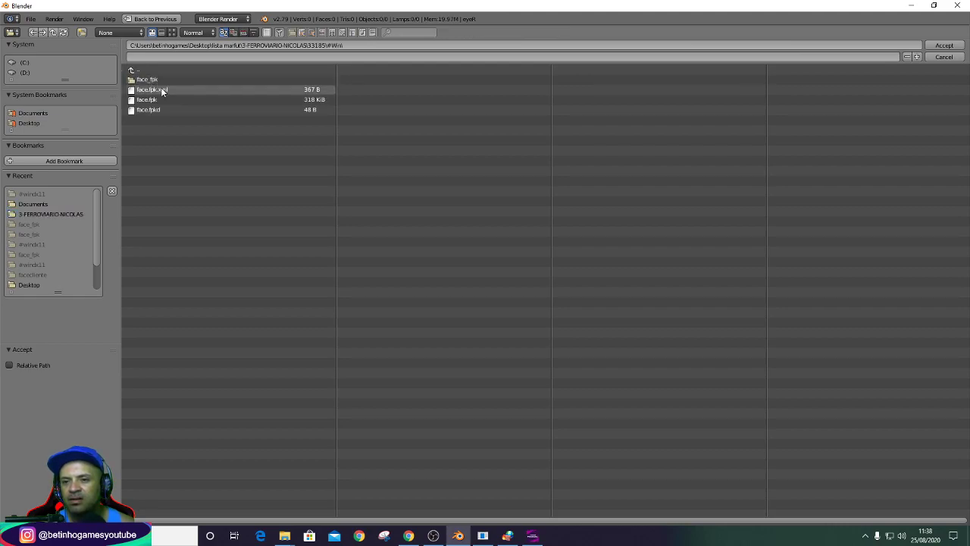
left_click(161, 80)
double_click(163, 89)
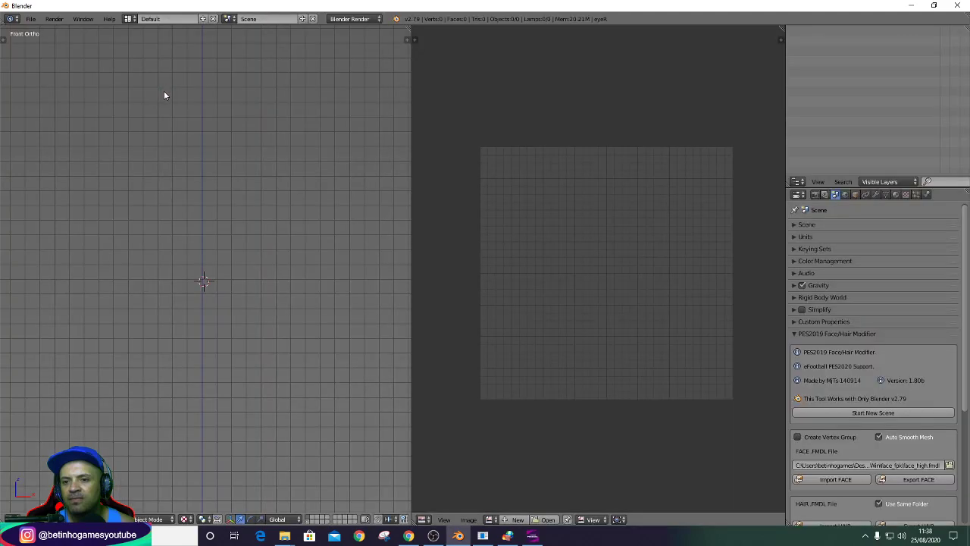
Import the face and hair models with Import FACE and Import HAIR, then minimise Blender.
left_click(826, 479)
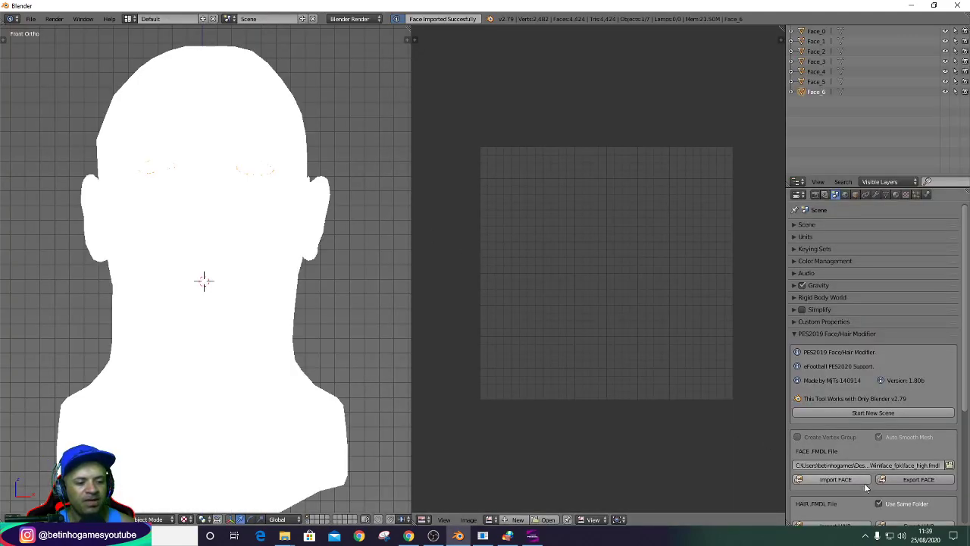
scroll(864, 483, "down", 2)
left_click(843, 485)
scroll(842, 486, "down", 3)
scroll(840, 487, "down", 1)
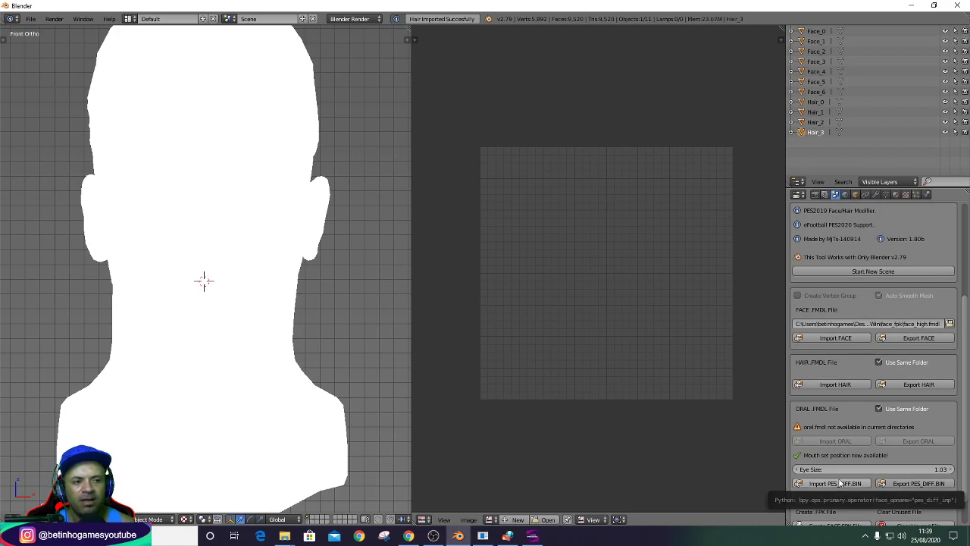
scroll(190, 188, "up", 1)
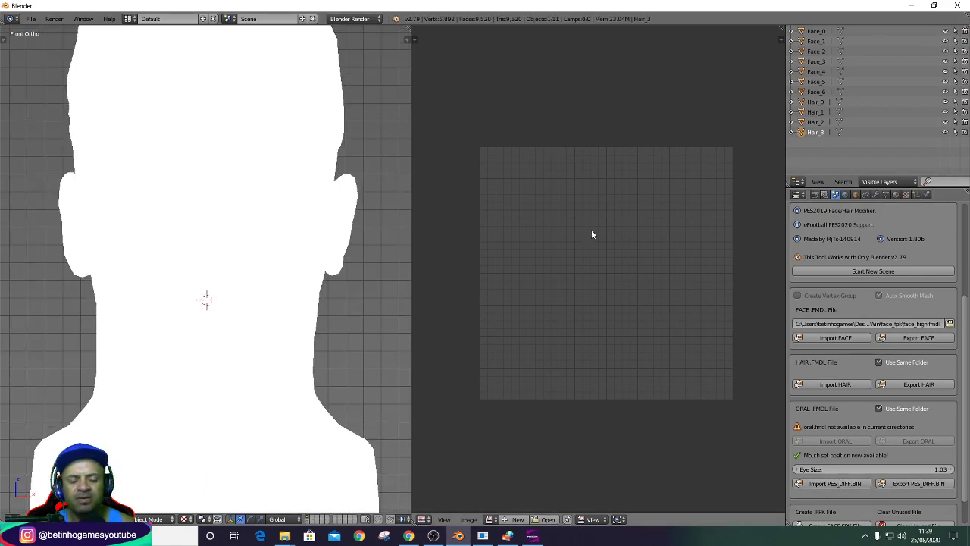
left_click(911, 5)
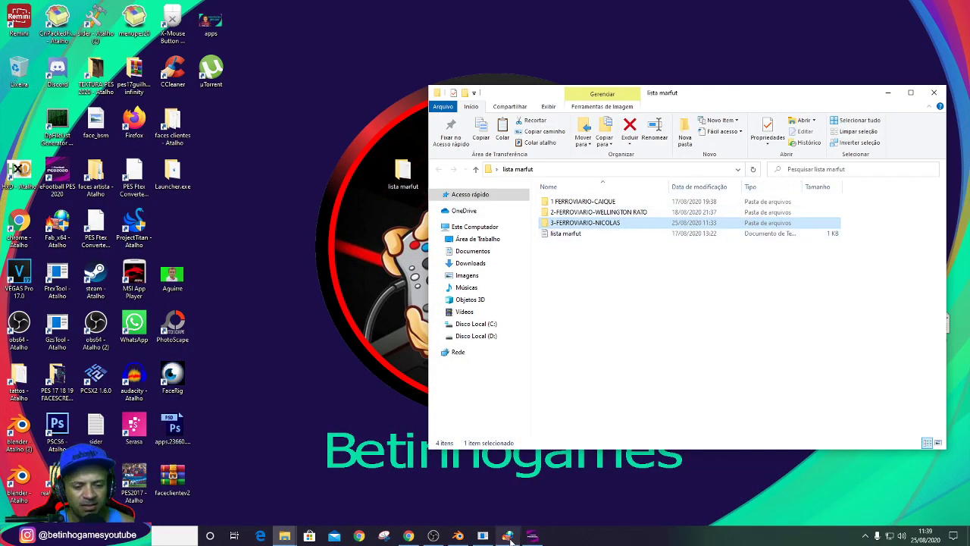
Back in Blender, make Face_2 the edited mesh and browse for a texture from Desktop.
left_click(532, 537)
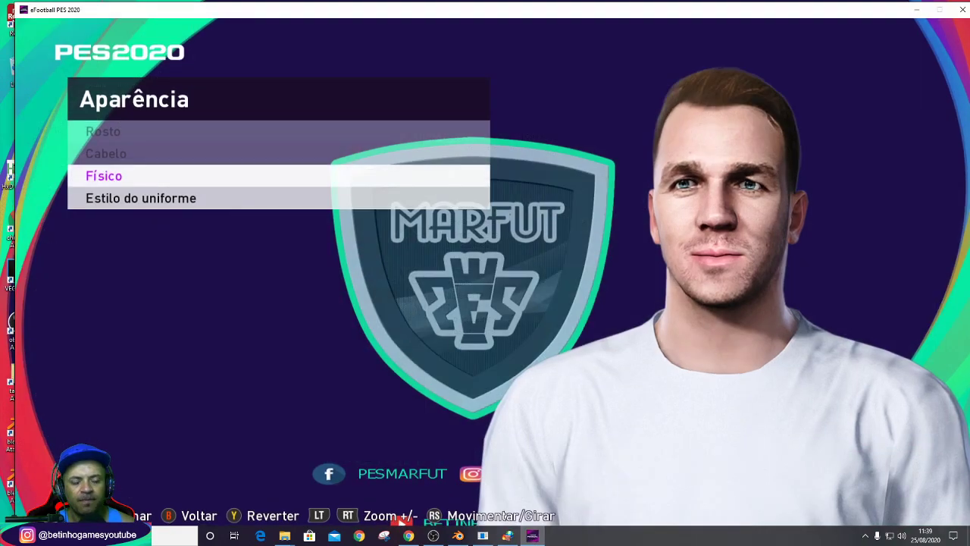
key("alt+Tab")
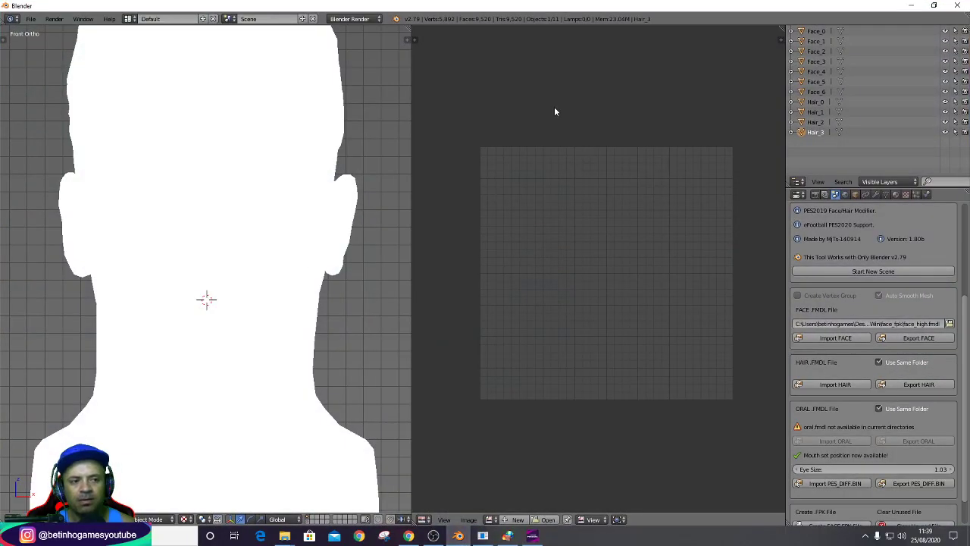
left_click(840, 101)
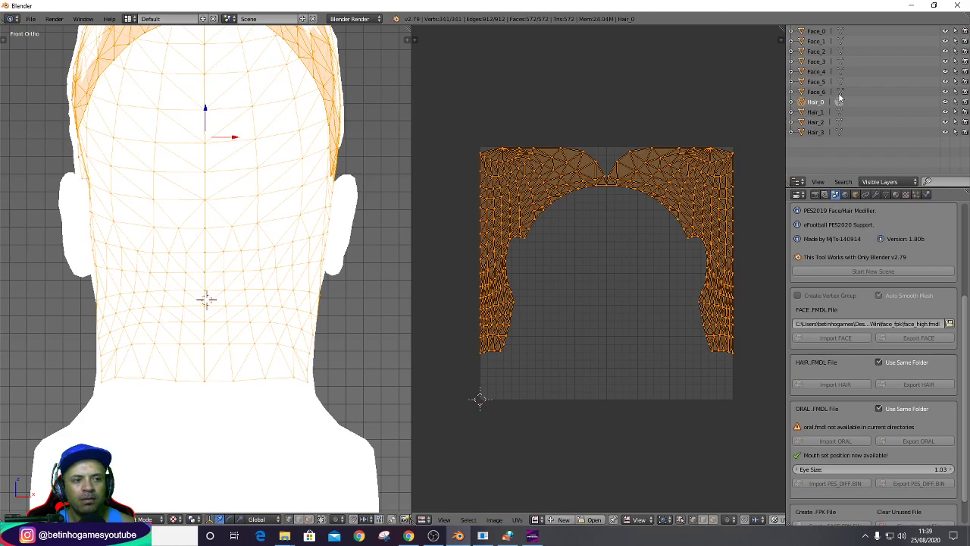
left_click(840, 62)
left_click(841, 50)
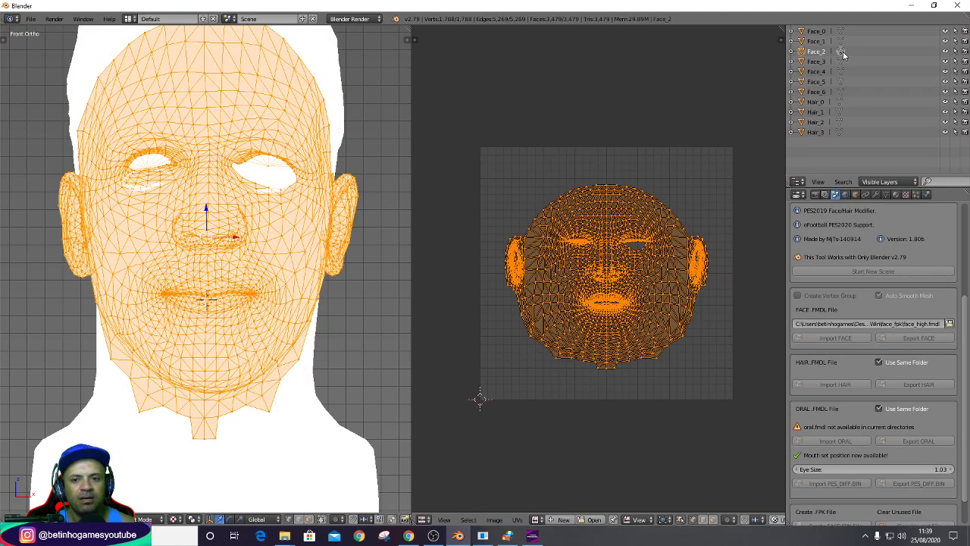
scroll(200, 125, "up", 1)
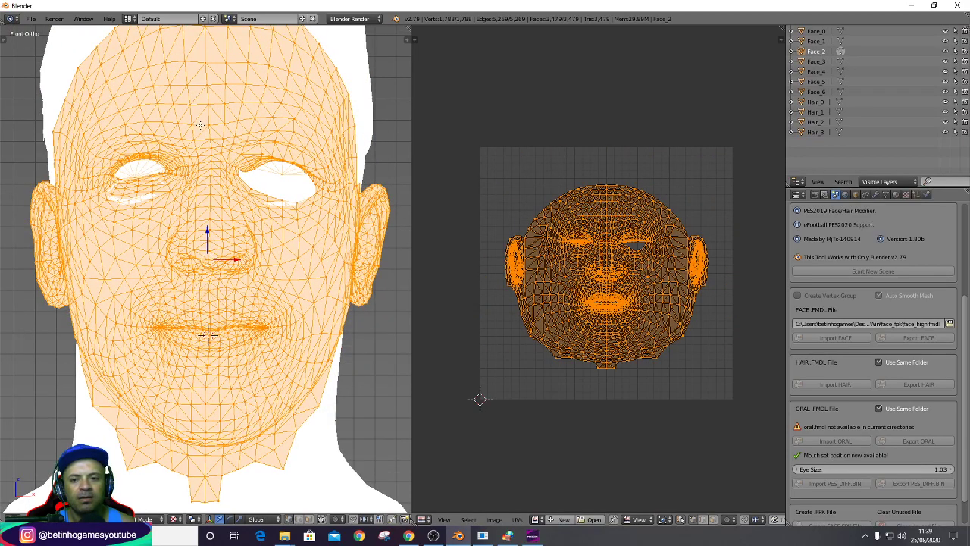
left_click(841, 41)
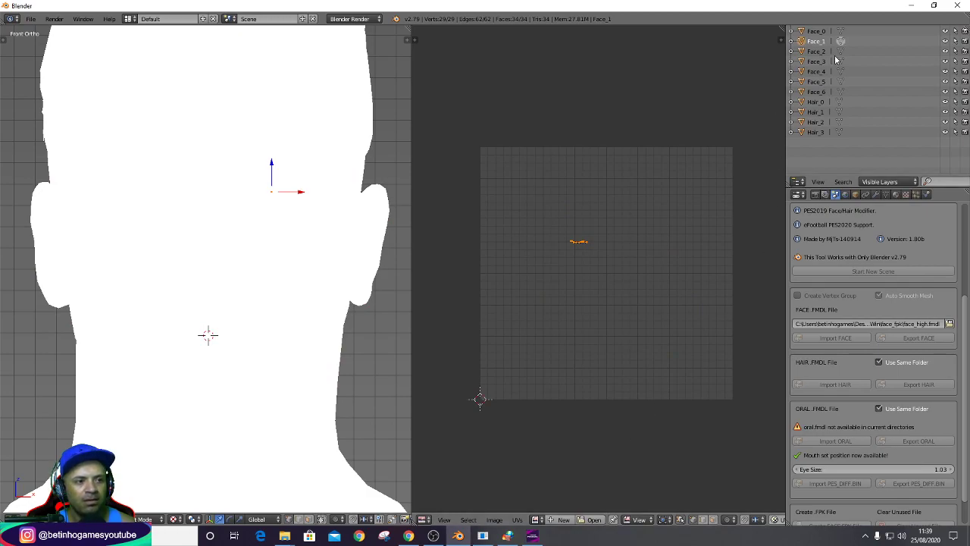
left_click(840, 51)
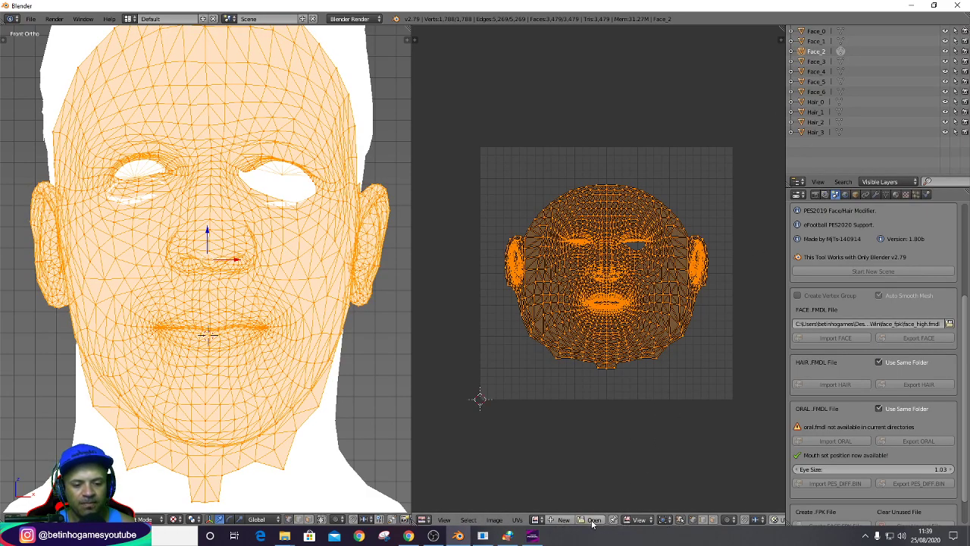
left_click(594, 520)
left_click(28, 122)
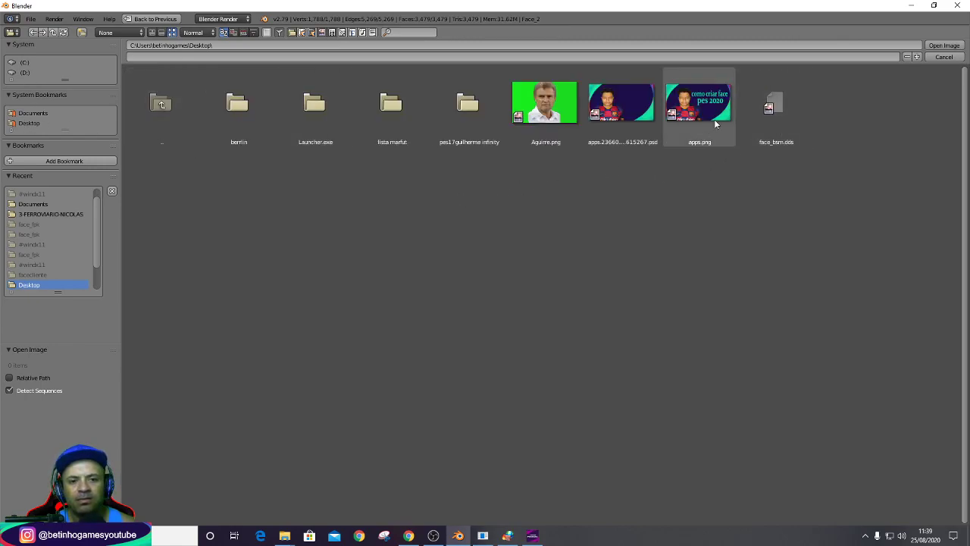
Load face_bsm.dds as the face texture and exit Edit Mode on the face mesh.
double_click(777, 104)
scroll(396, 235, "down", 3)
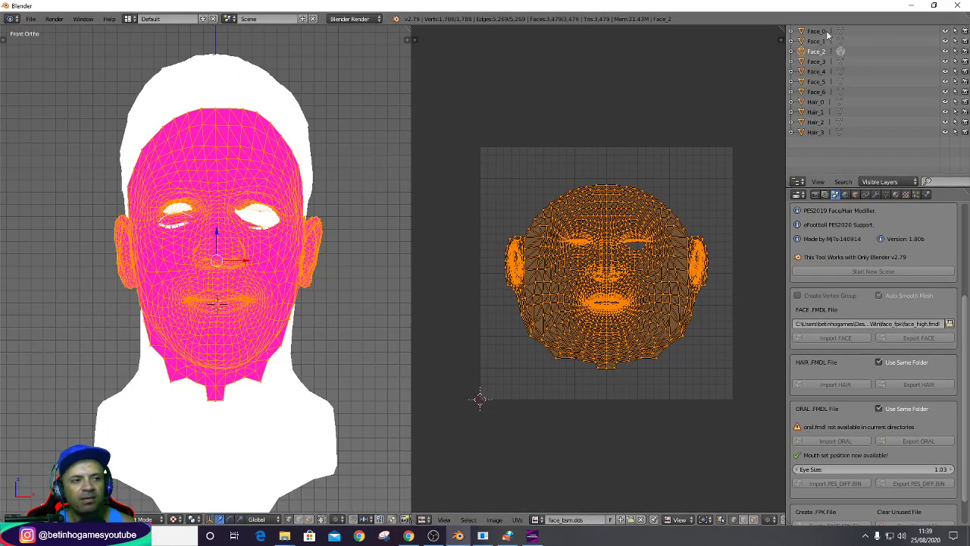
left_click(840, 50)
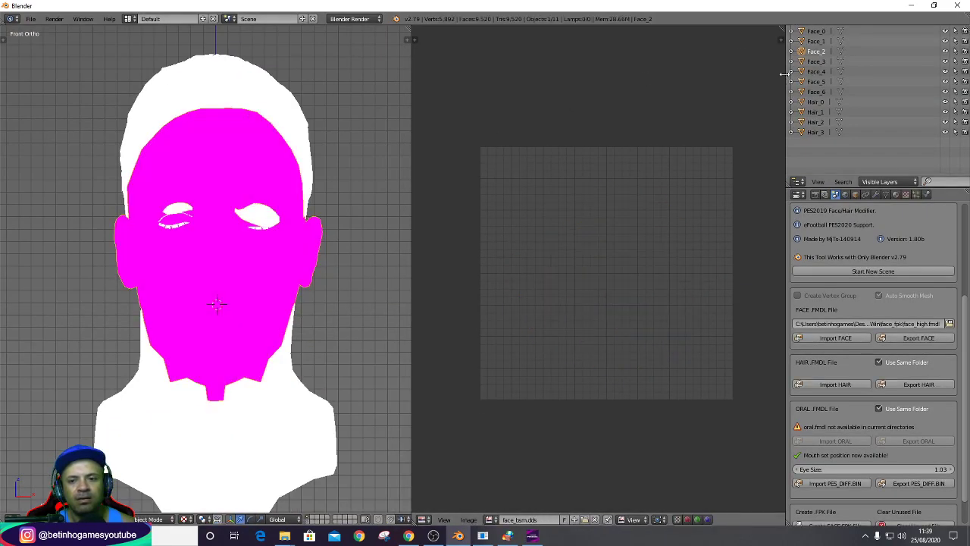
scroll(192, 239, "up", 2)
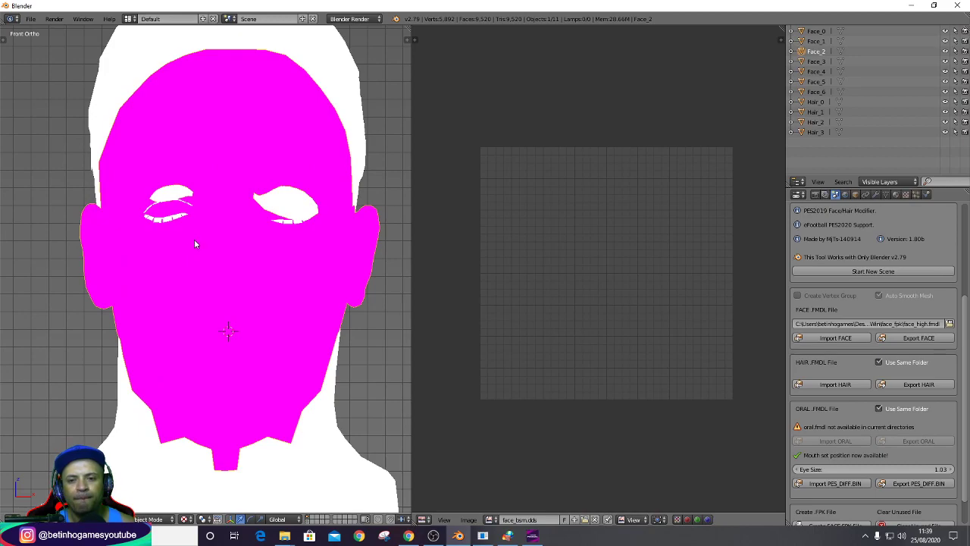
Move the Face_5 eye vertices slightly upward.
left_click(840, 81)
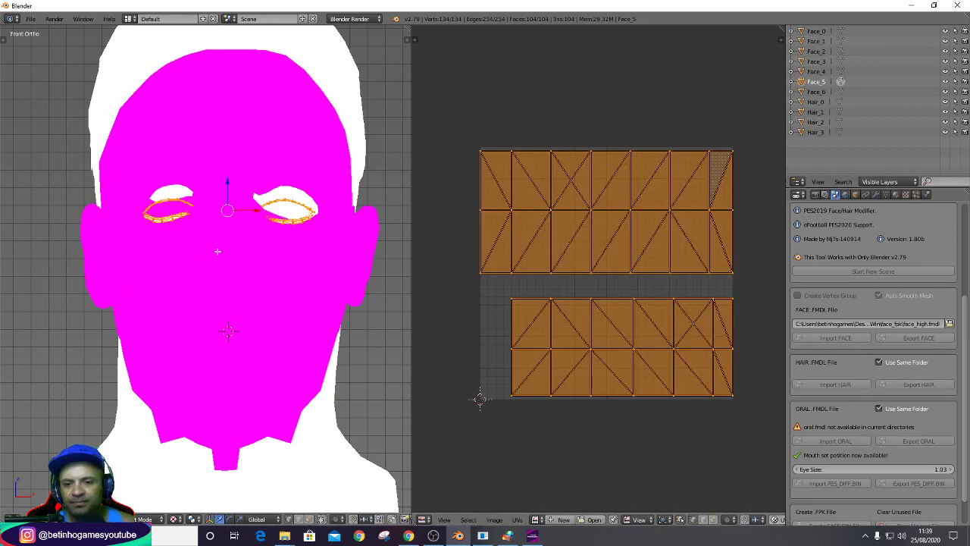
scroll(225, 250, "up", 1)
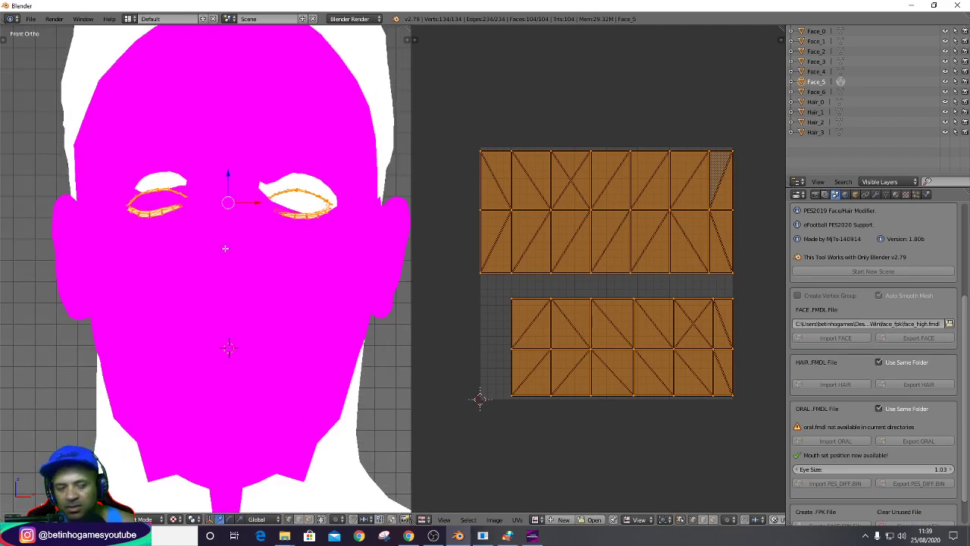
key("g")
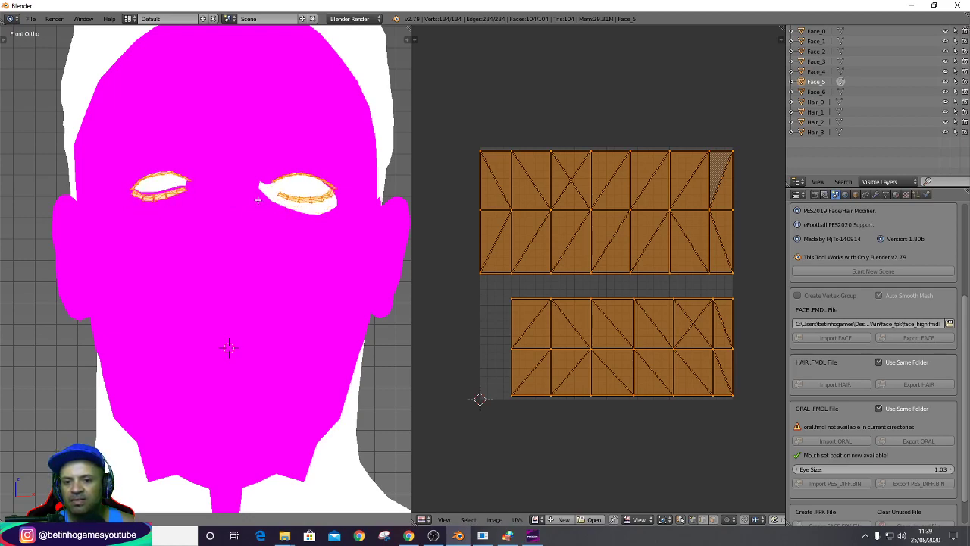
left_click(258, 200)
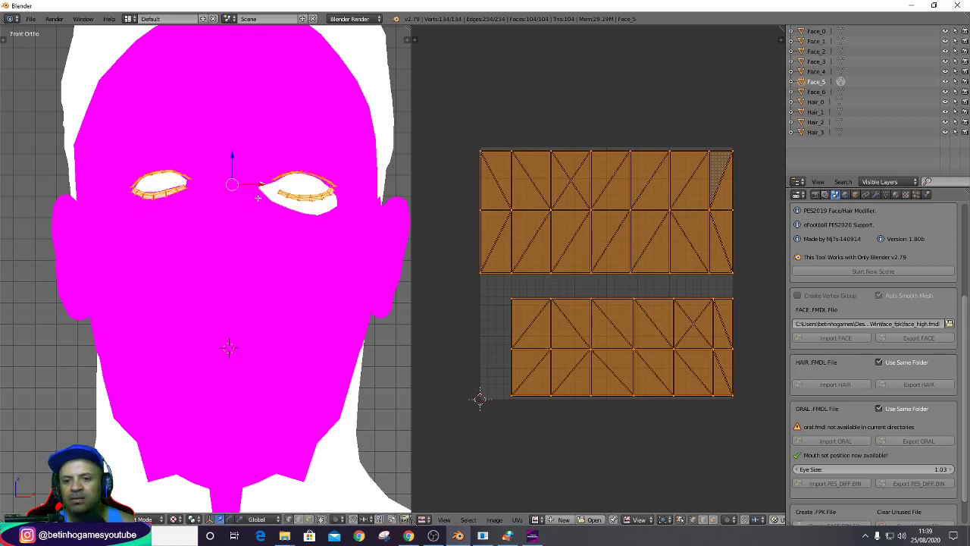
Return to Object Mode and import the PES_DIFF.BIN eye settings.
left_click(841, 82)
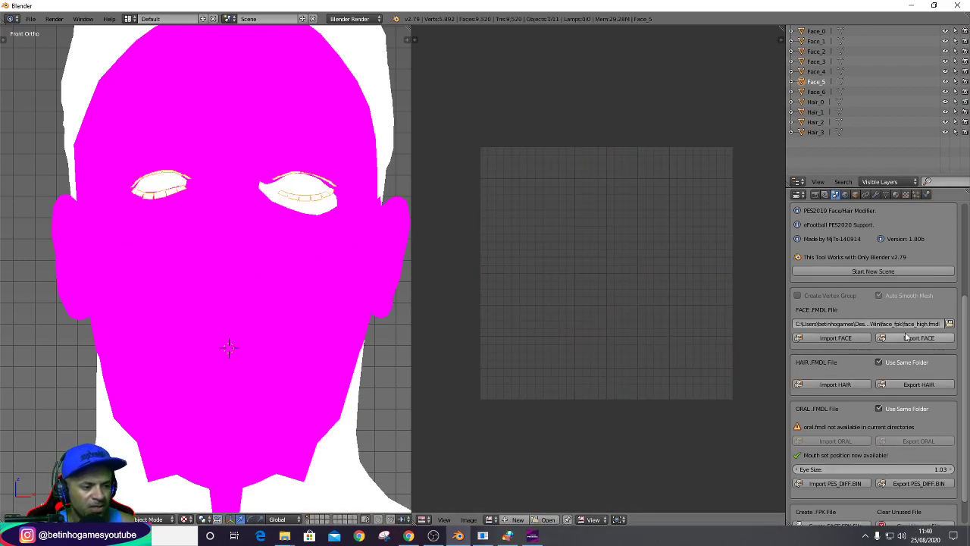
scroll(853, 475, "down", 2)
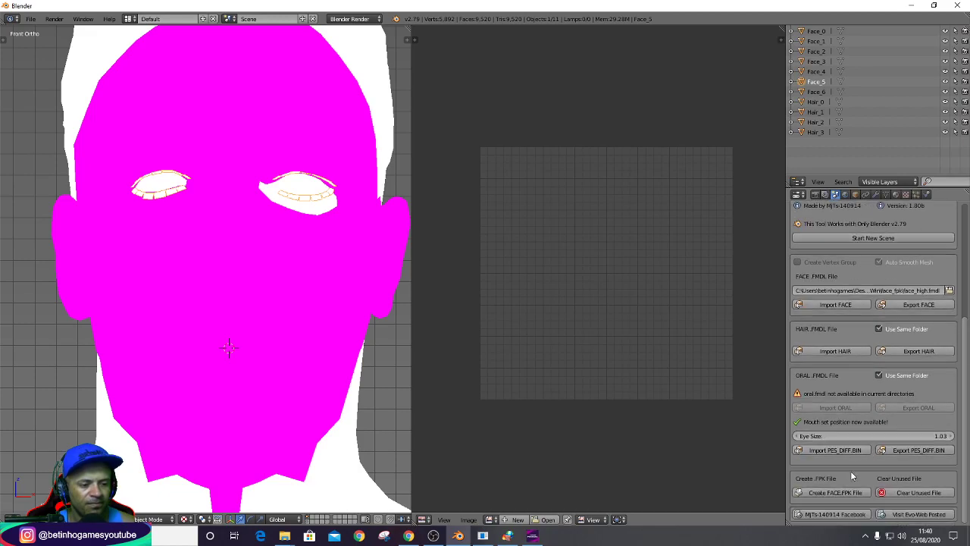
left_click(846, 451)
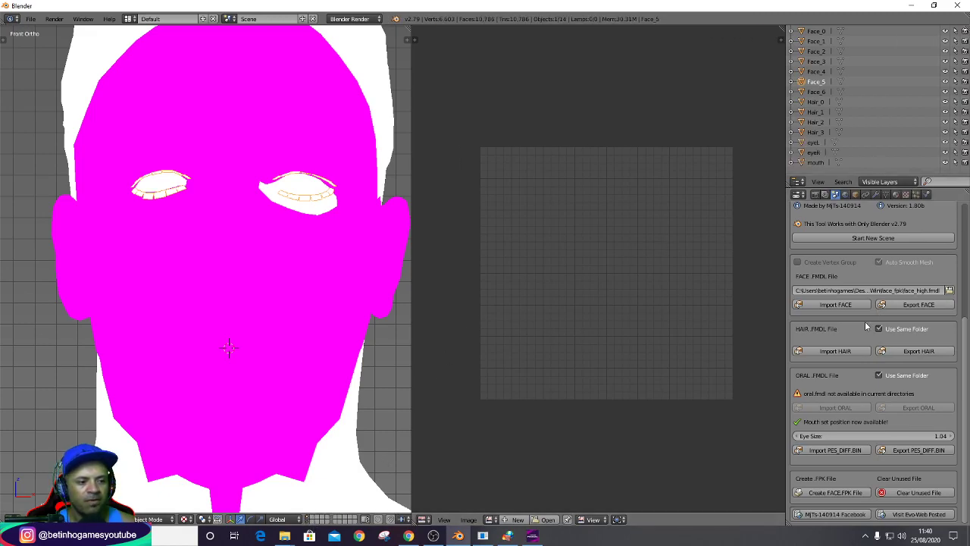
Export FACE, HAIR and PES_DIFF.BIN, then create the FACE.FPK file.
left_click(919, 304)
left_click(916, 350)
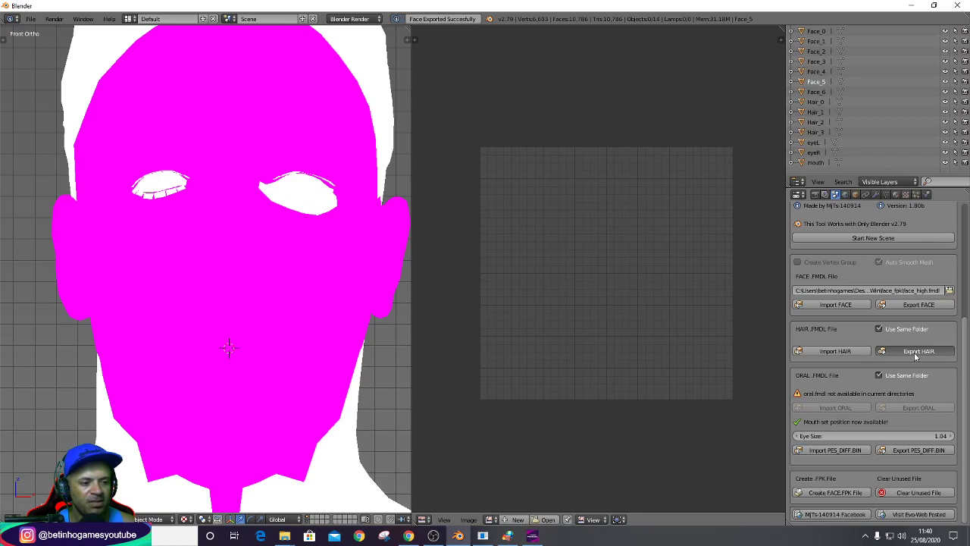
left_click(919, 449)
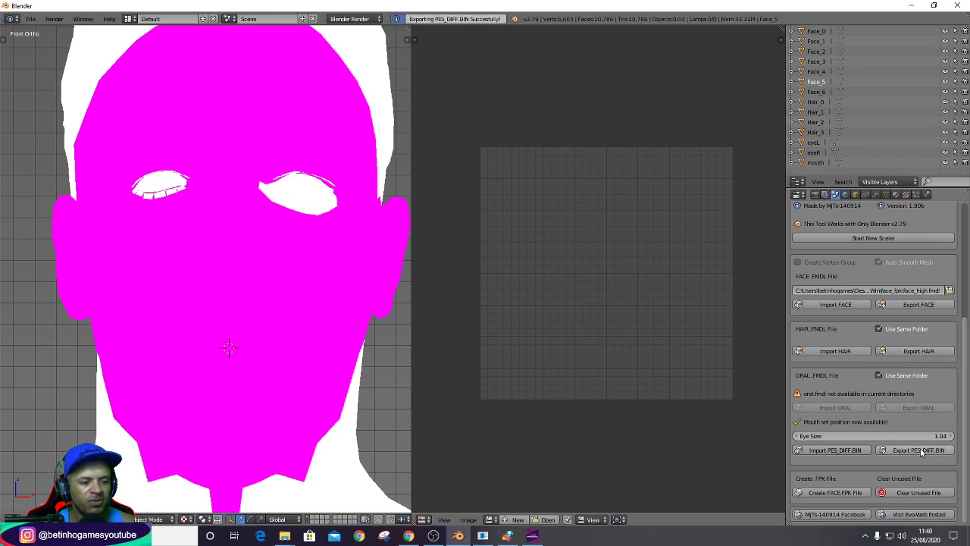
left_click(847, 493)
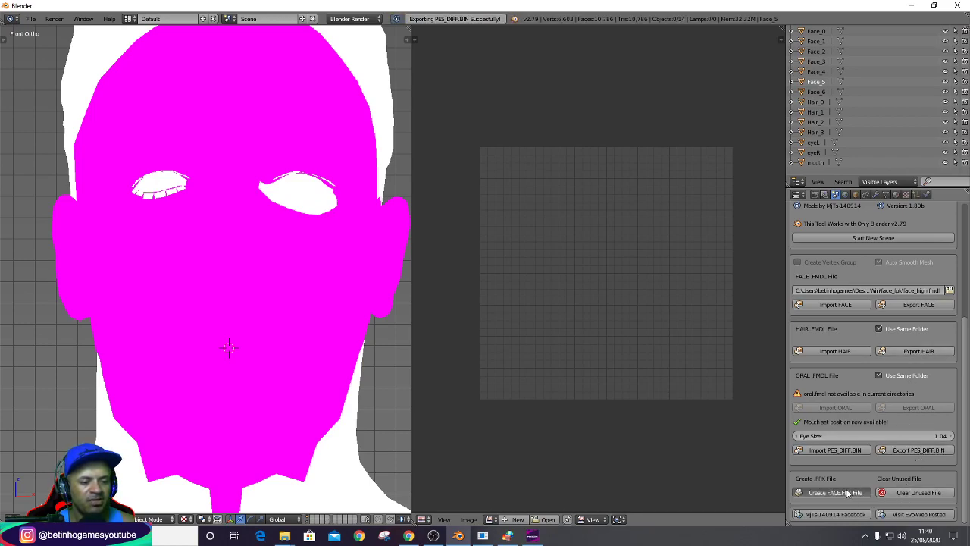
In File Explorer, open 3-FERROVIARIO-NICOLAS and copy the 33185 face folder.
key("alt+Tab")
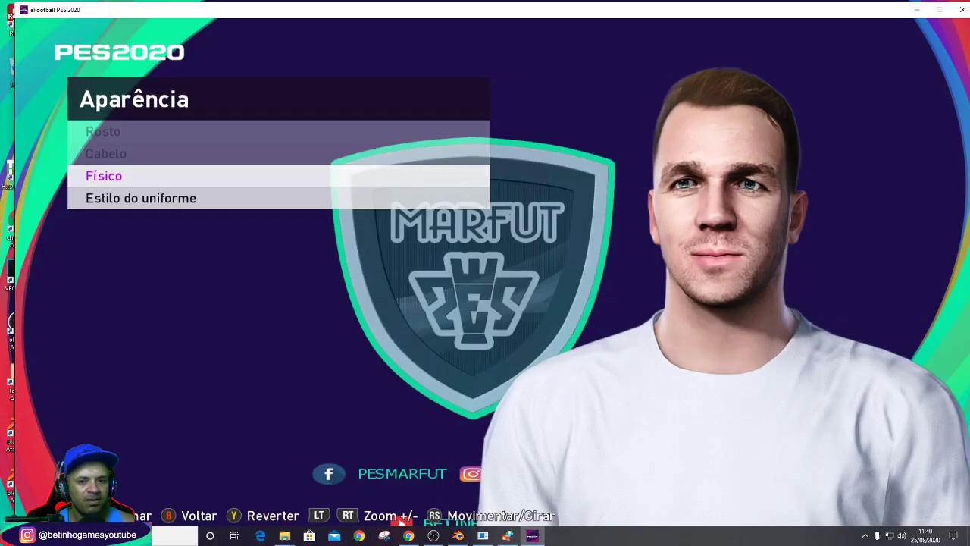
key("alt+Tab")
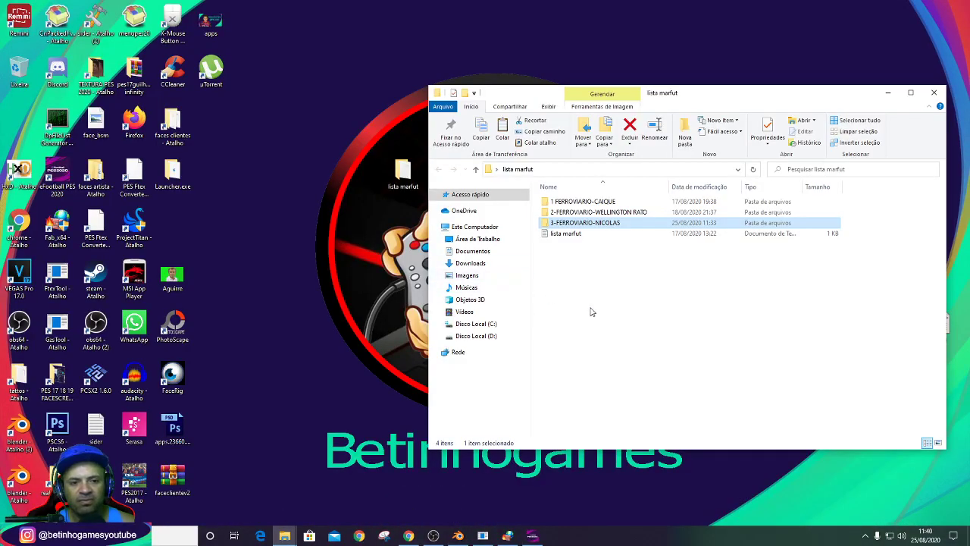
double_click(572, 223)
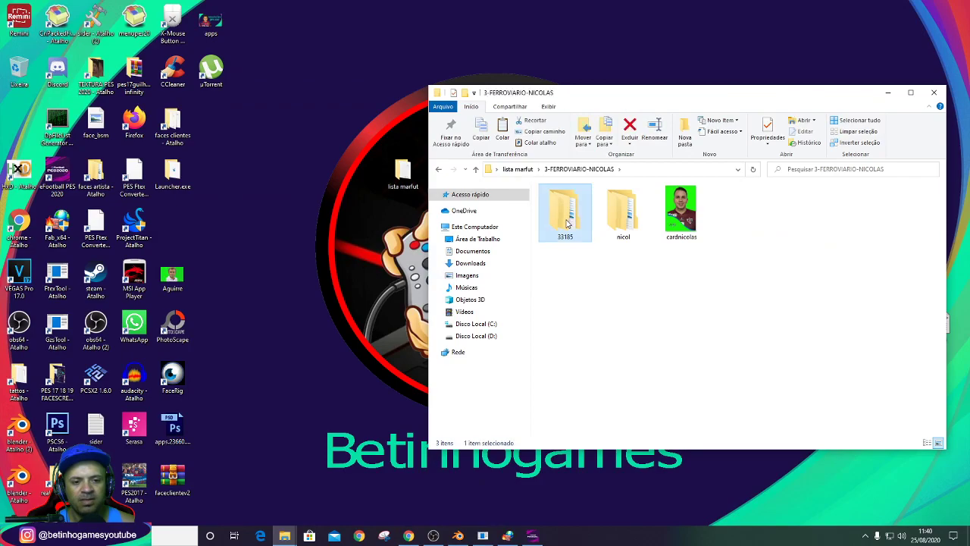
right_click(567, 223)
left_click(593, 408)
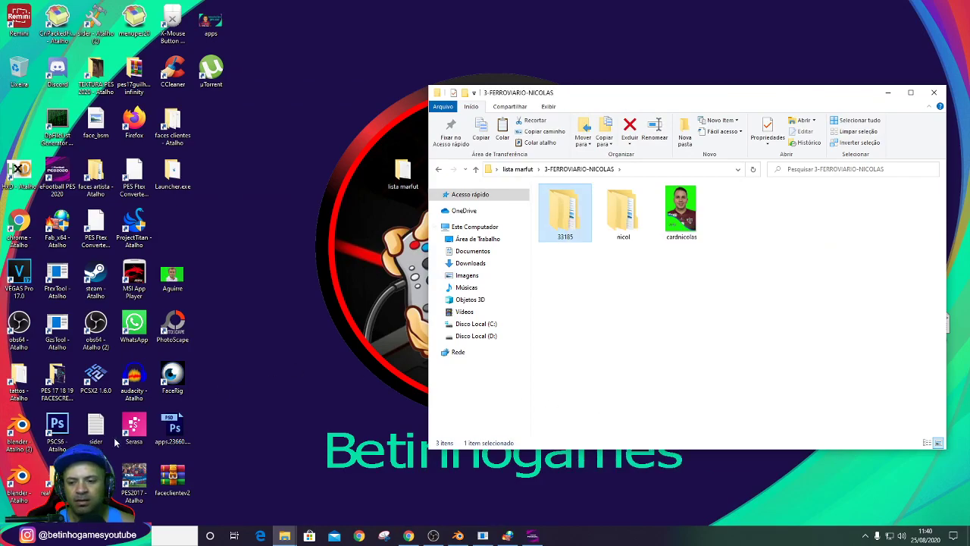
Paste 33185 into the game's face\real folder, replacing existing files, and return to PES.
double_click(41, 478)
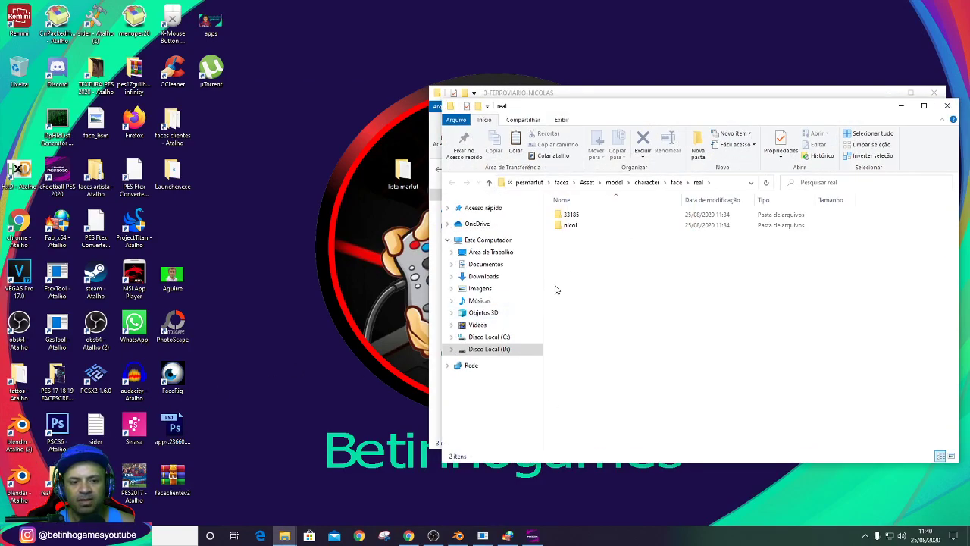
key("ctrl+v")
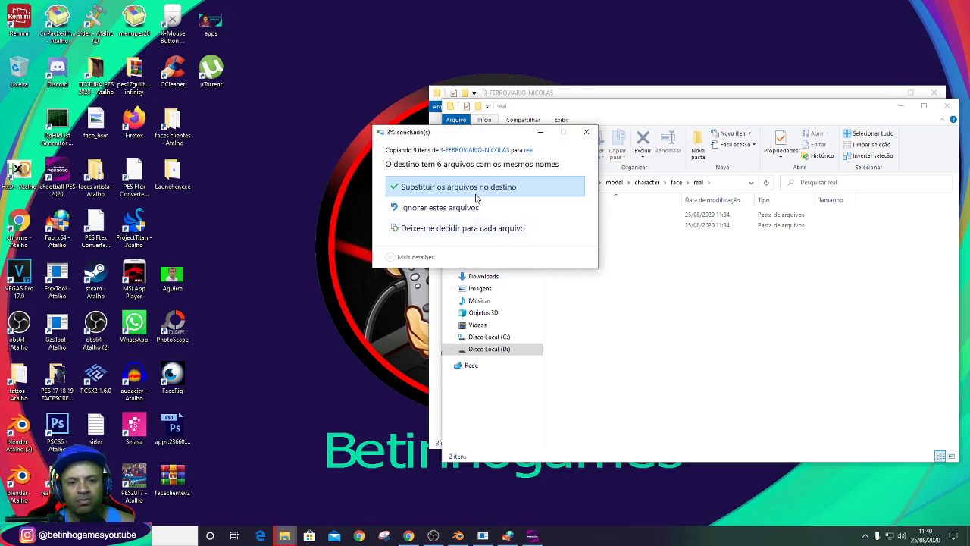
left_click(508, 198)
left_click(533, 536)
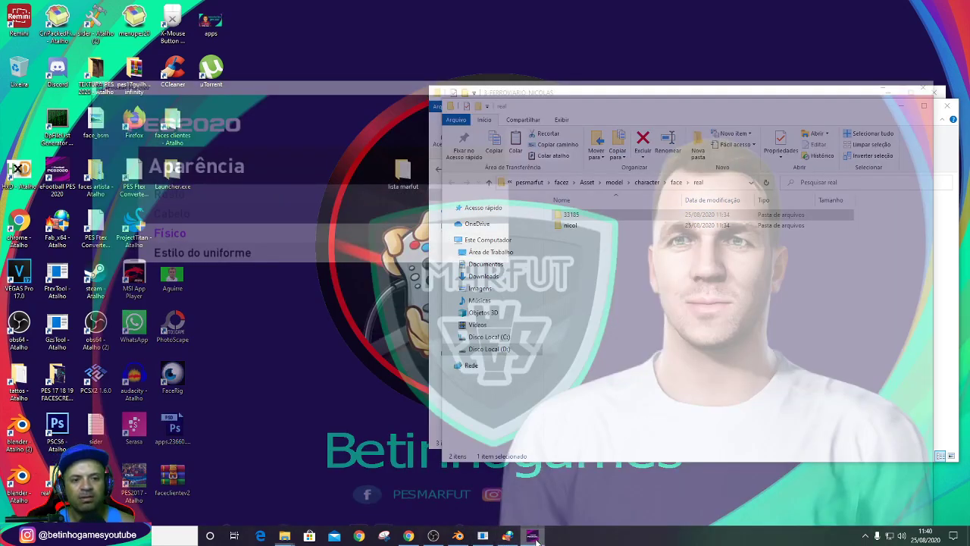
Leave the appearance settings and discard the unsaved player edits.
key("Escape")
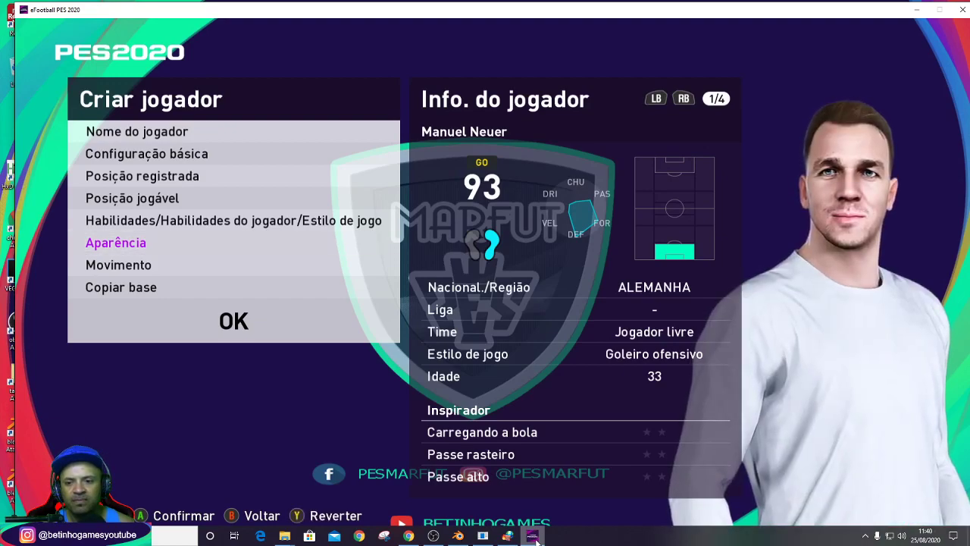
key("Escape")
key("Escape")
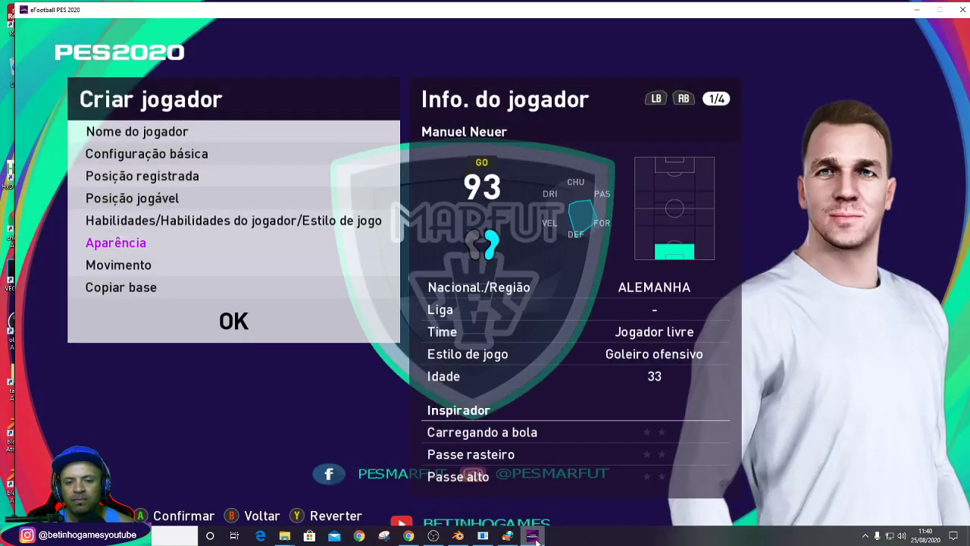
key("Escape")
key("Right")
key("Return")
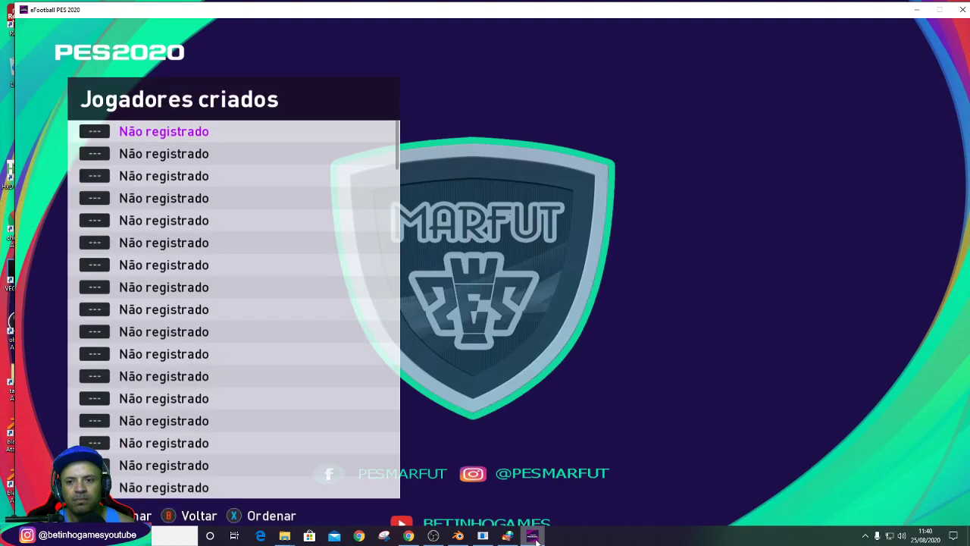
Open the second empty slot, then discard the resulting unnamed player.
key("Down")
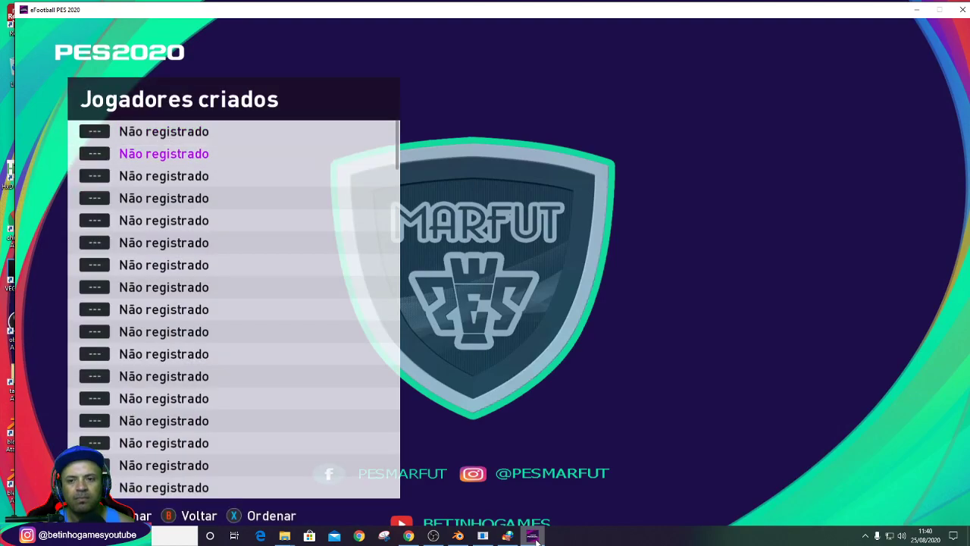
key("Up")
key("Down")
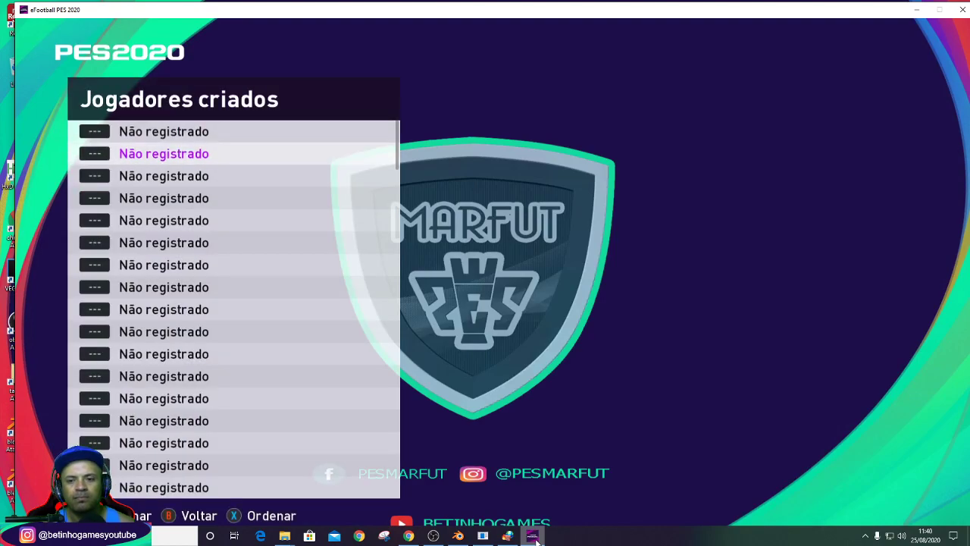
key("Return")
key("Down")
key("Down")
key("Down")
key("Down")
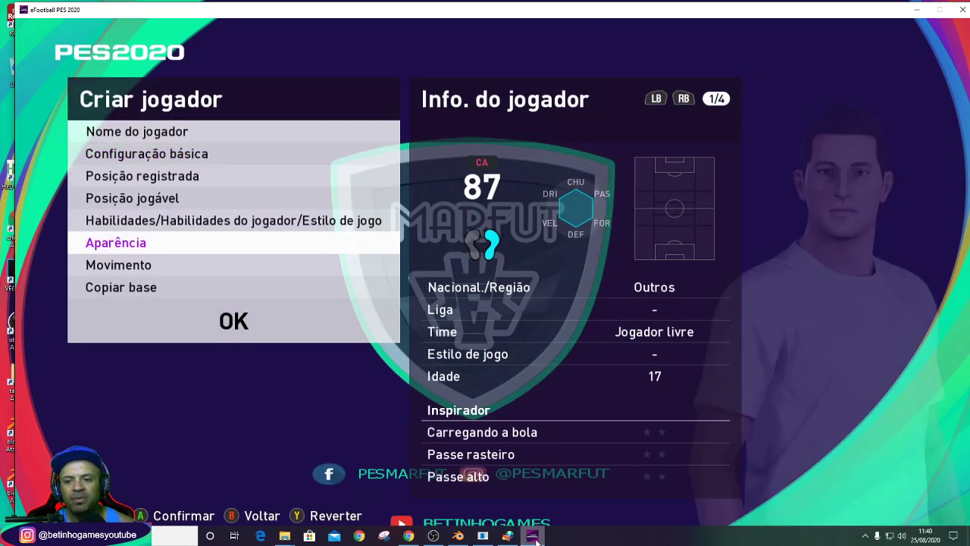
key("Down")
key("Down")
key("Down")
key("Return")
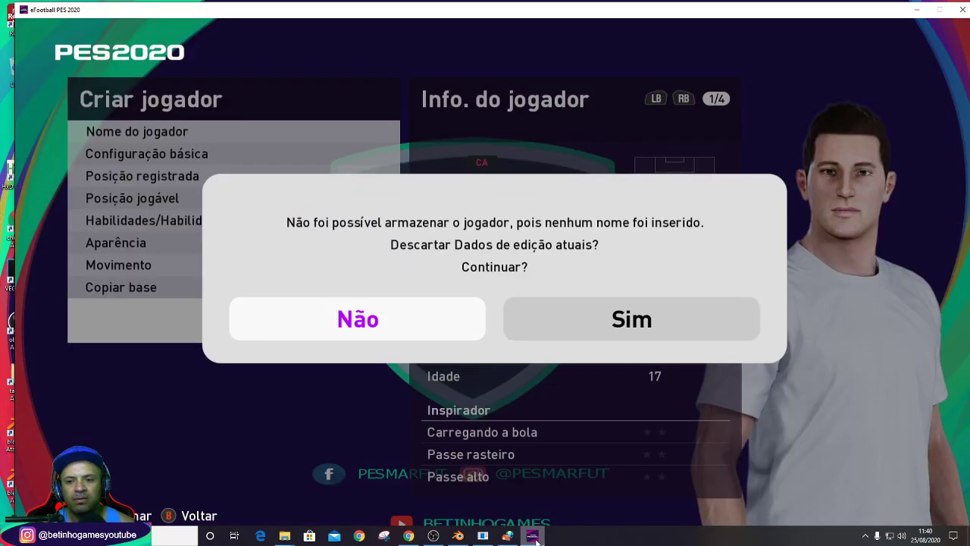
key("Right")
key("Return")
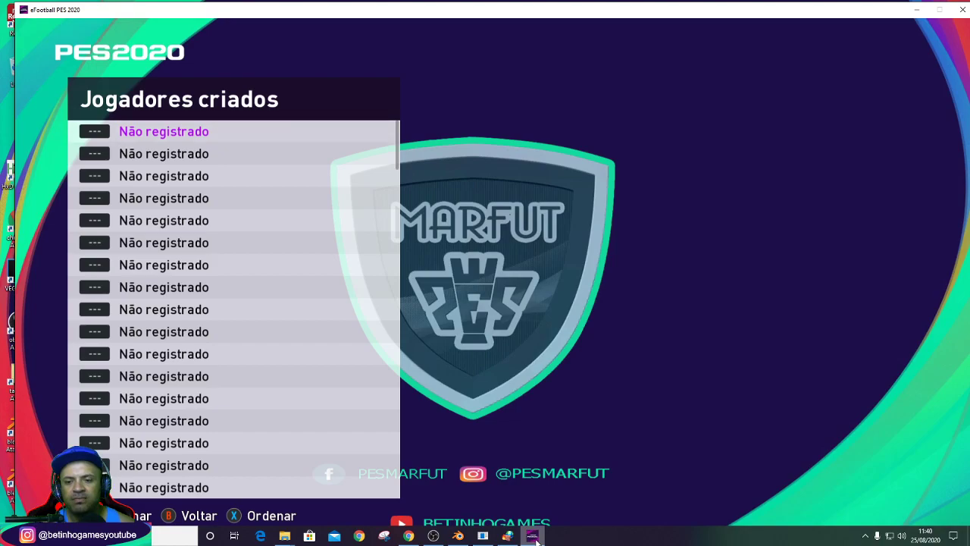
Reopen Jogadores criados and start a new player in the second 'Não registrado' slot.
key("Escape")
key("Return")
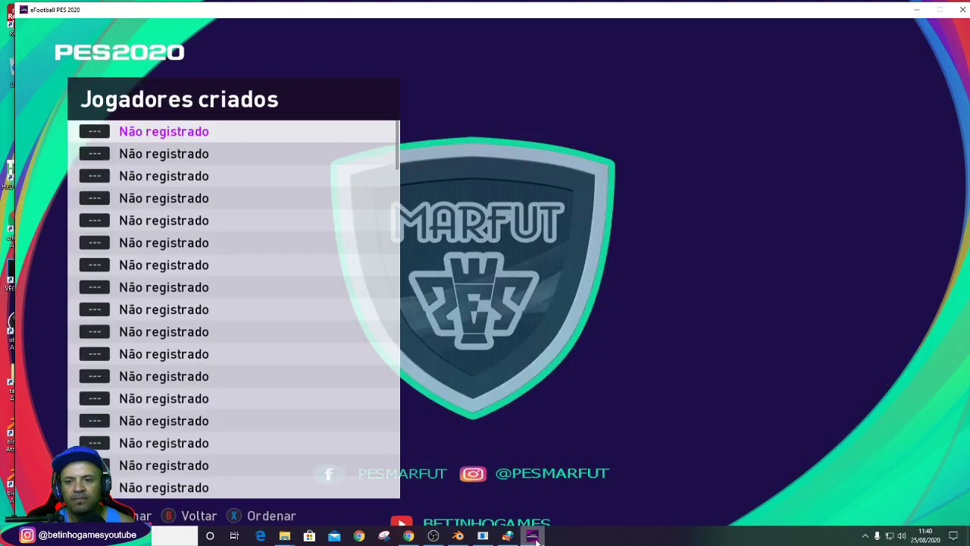
key("Down")
key("Return")
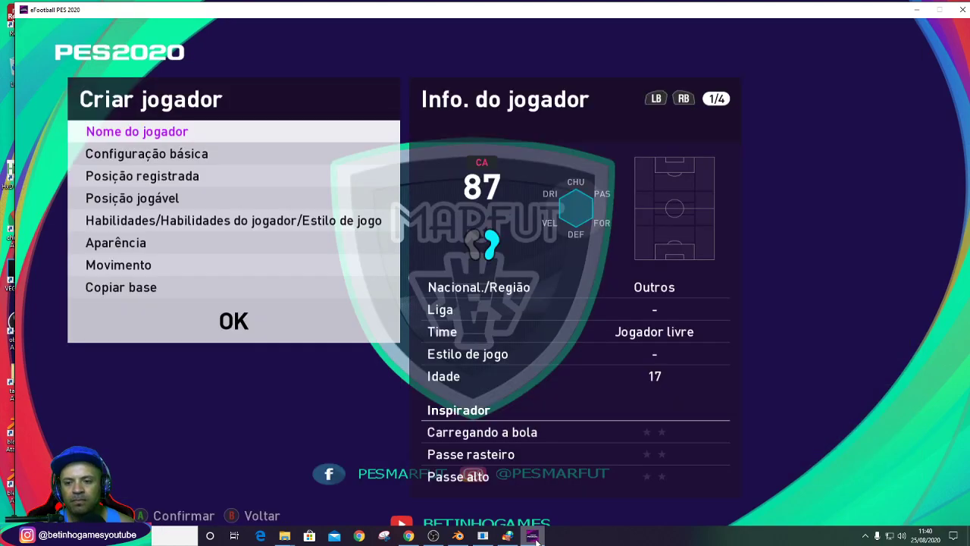
key("Down")
Choose Copiar base and open the Bundesliga team list.
key("Down")
key("Down")
key("Down")
key("Return")
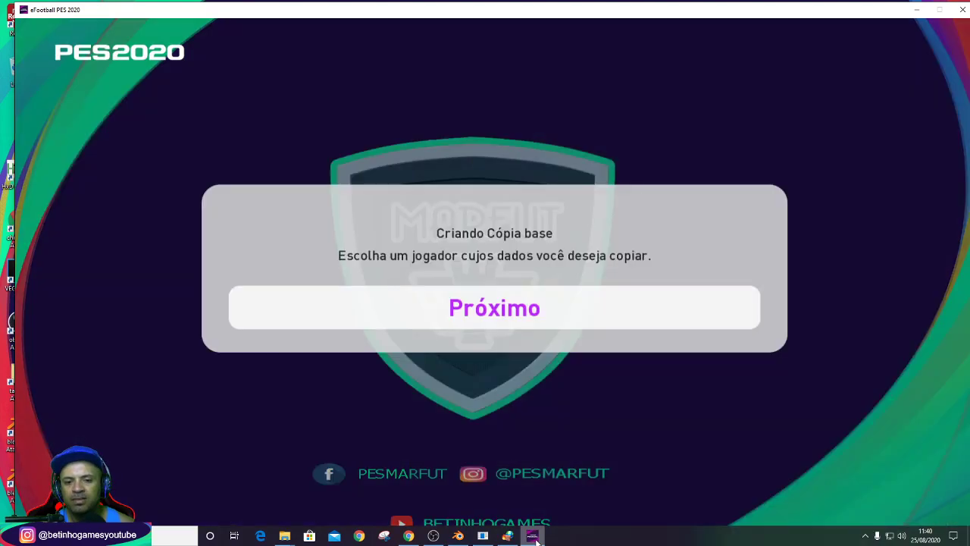
key("Return")
key("Down")
key("Down")
key("Down")
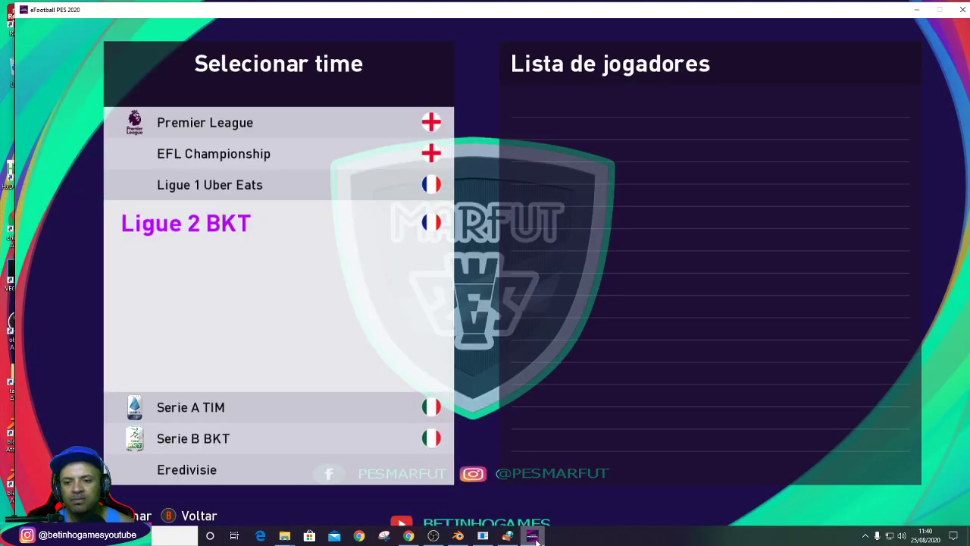
key("Down")
key("Down")
key("Down")
Pick Bayern München's Manuel Neuer as the base player and confirm overwriting.
key("Down")
key("Down")
key("Down")
key("Up")
key("Up")
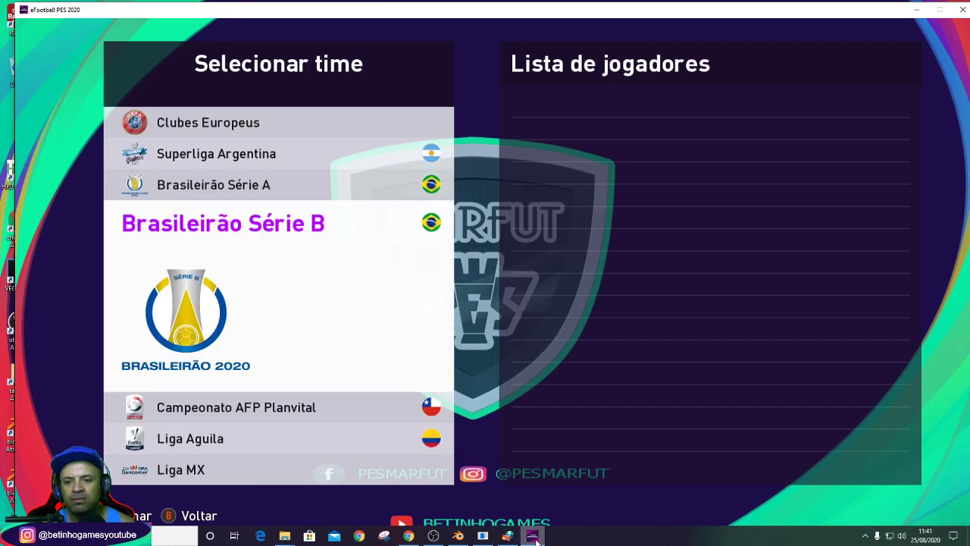
key("Up")
key("Up")
key("Up")
key("Up")
key("Return")
key("Down")
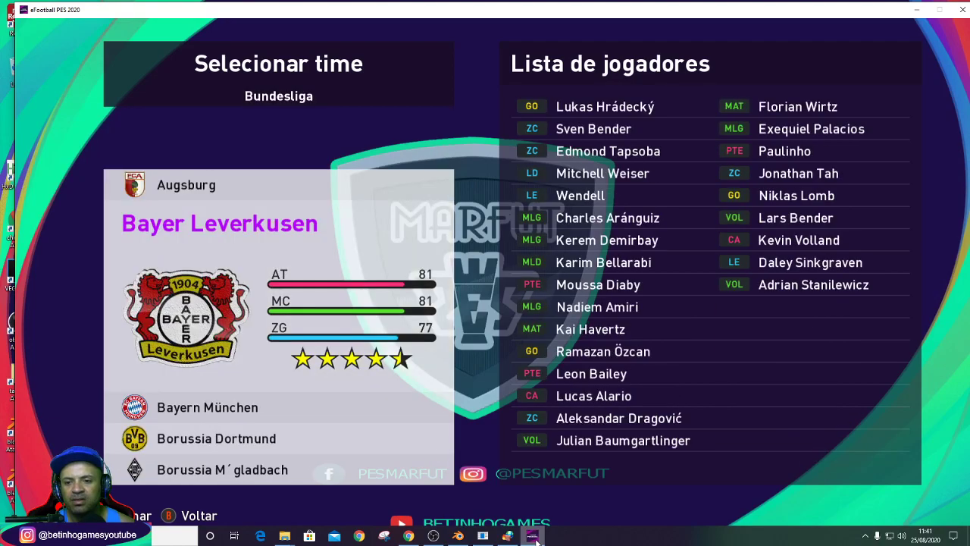
key("Down")
key("Return")
key("Return")
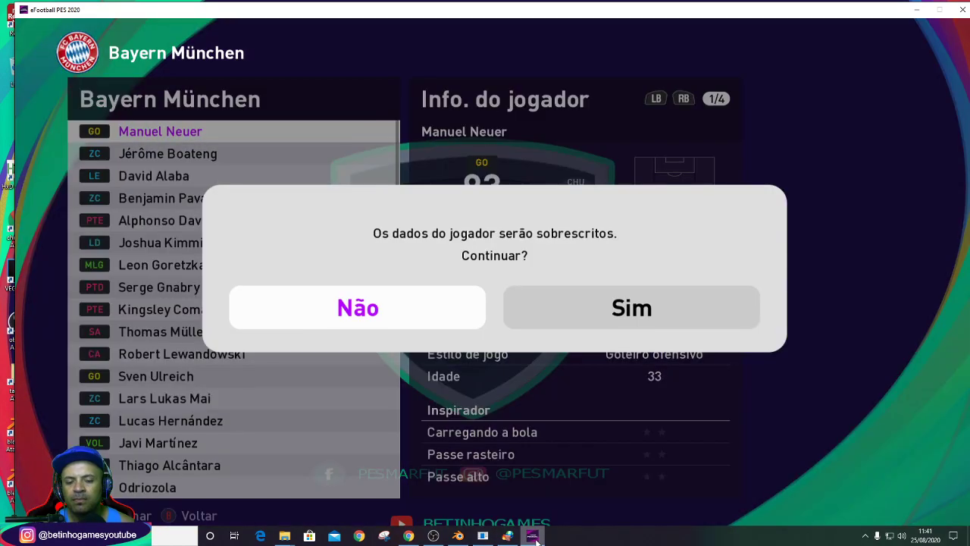
key("Return")
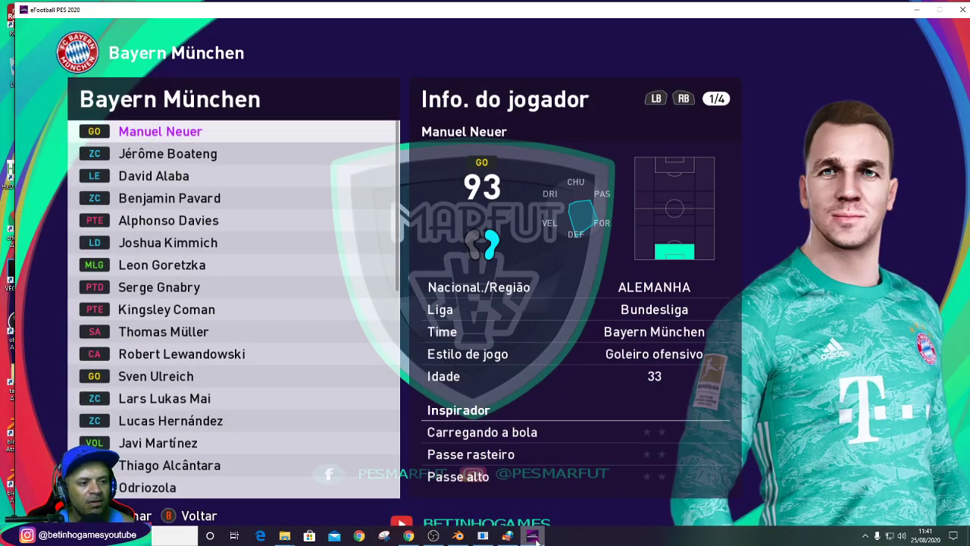
key("Return")
key("Right")
key("Return")
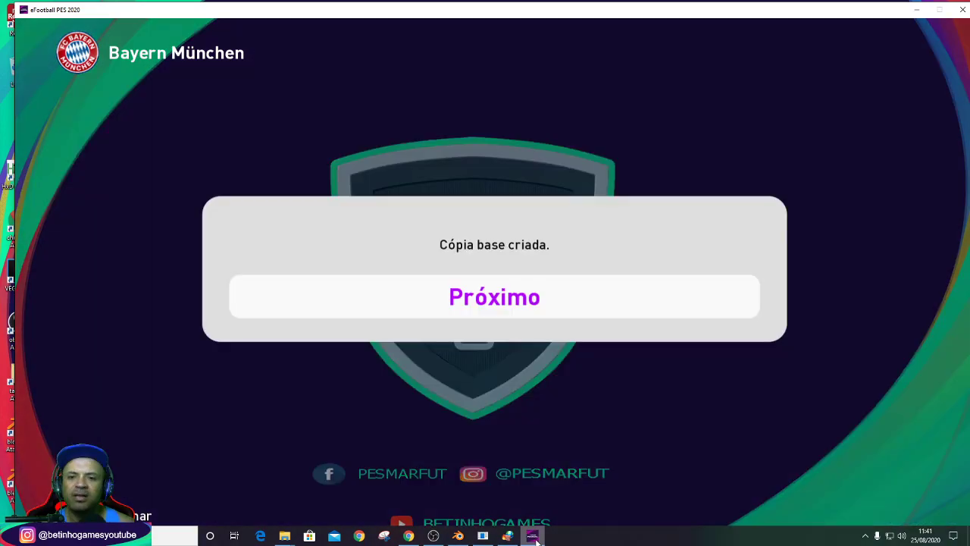
key("Return")
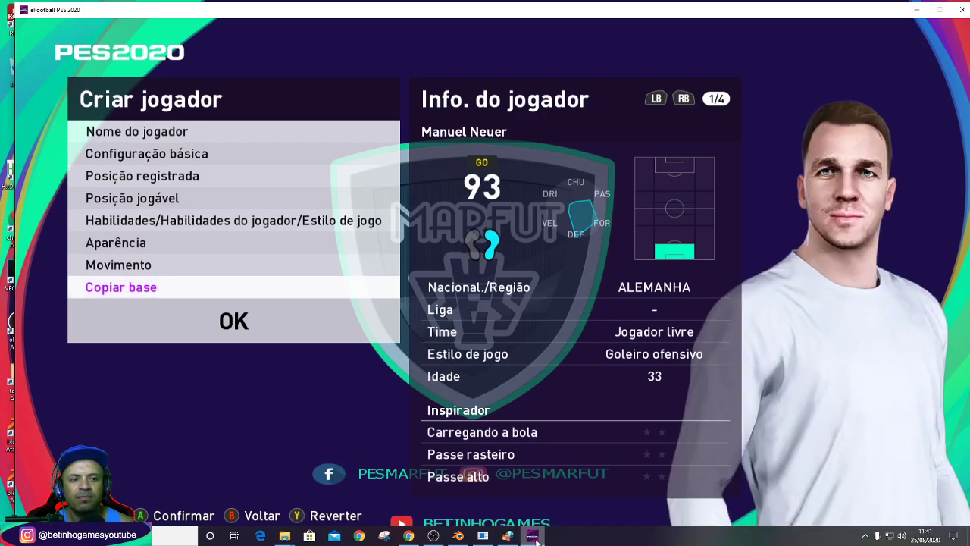
Review the copied Nome do jogador and Configuração básica settings.
key("Up")
key("Up")
key("Up")
key("Up")
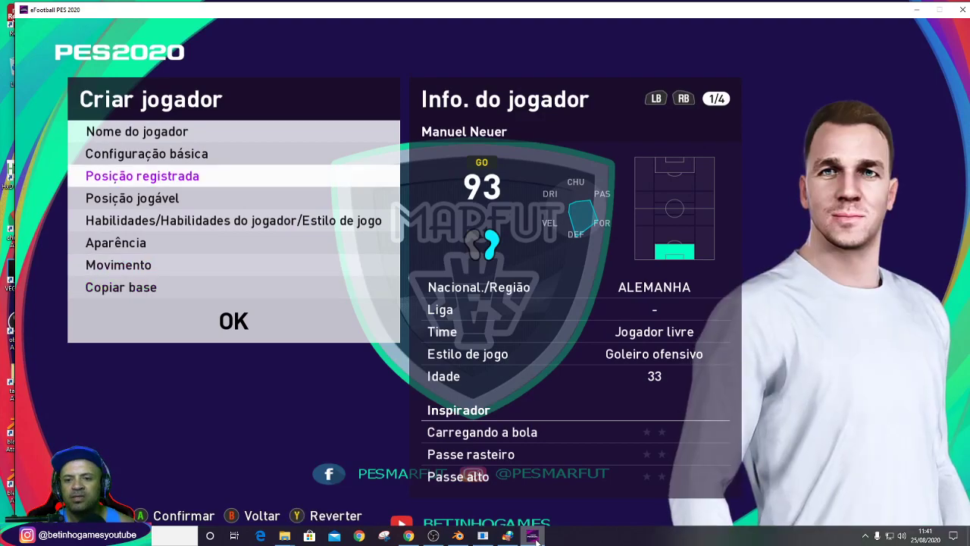
key("Up")
key("Up")
key("Return")
key("Escape")
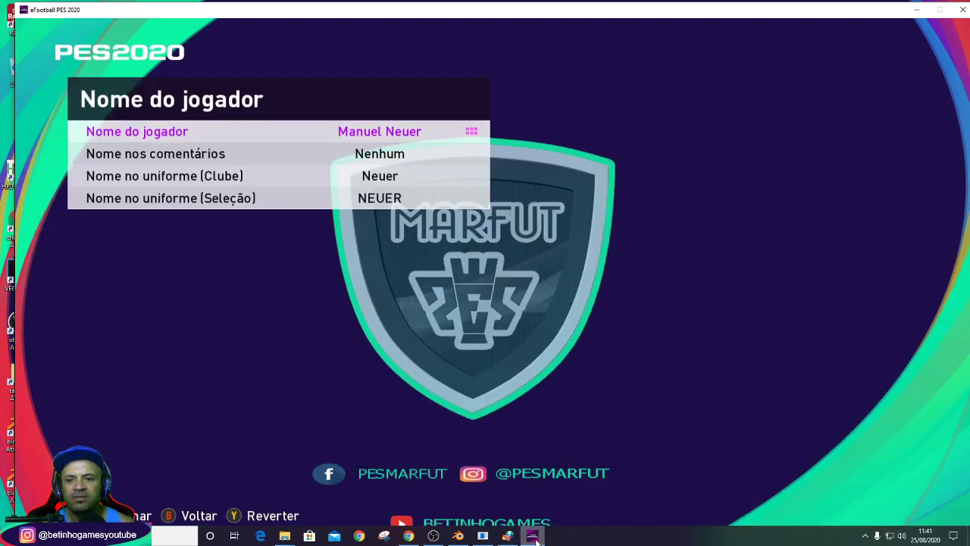
key("Down")
key("Return")
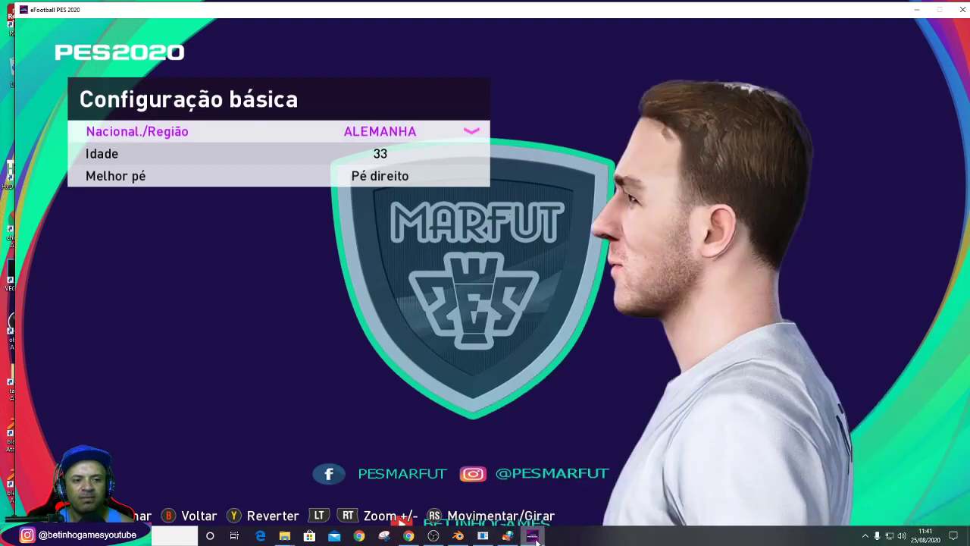
key("Escape")
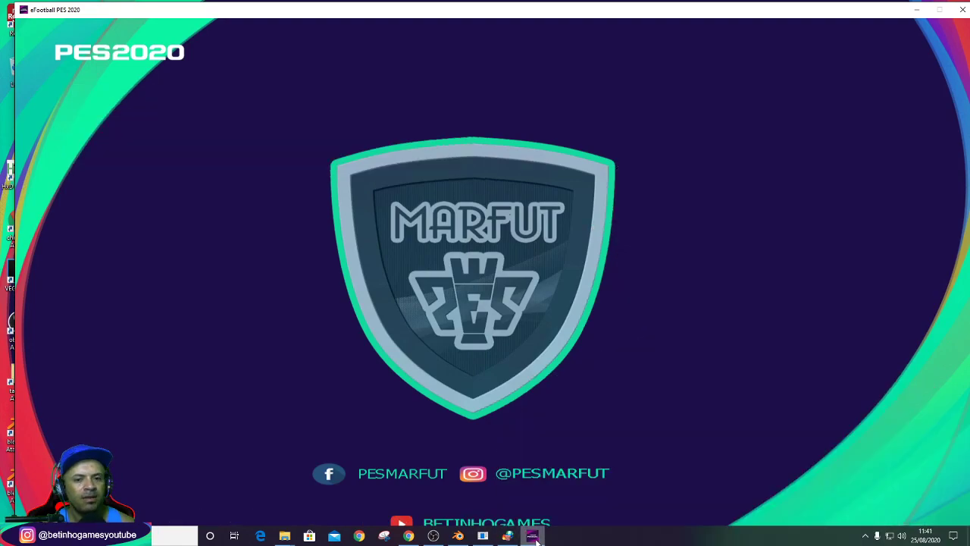